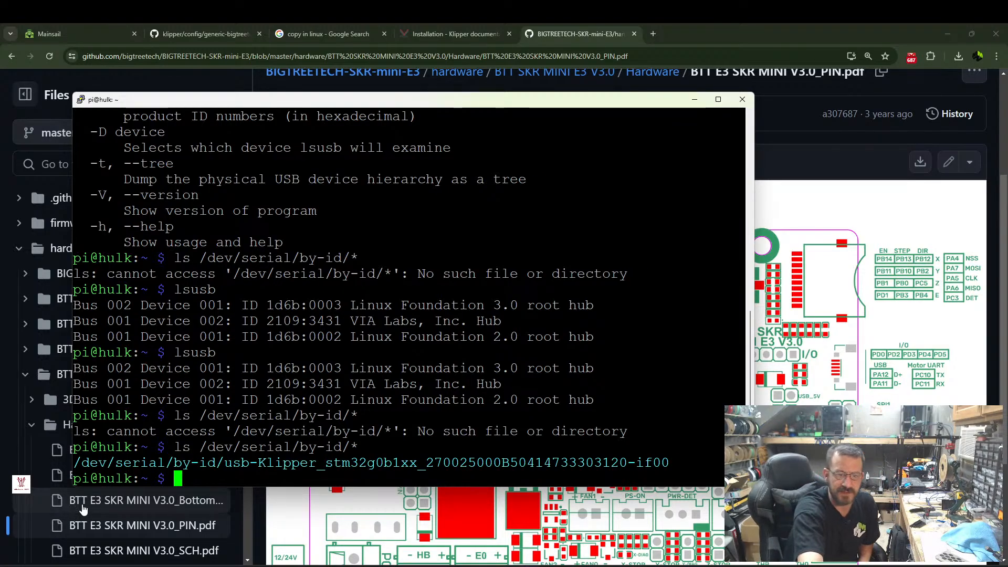
Copy the Klipper stm32g0b1xx serial path from the terminal listing, then switch to Mainsail in the browser and retry its connection.
{"action": "left_click_drag", "start_coordinate": [77, 465], "coordinate": [663, 462]}
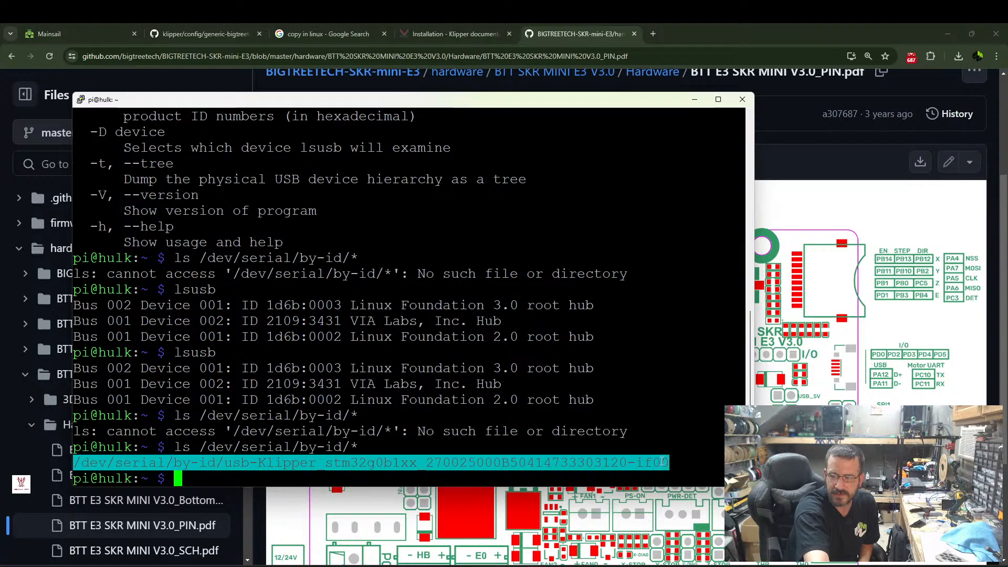
{"action": "left_click", "coordinate": [58, 29]}
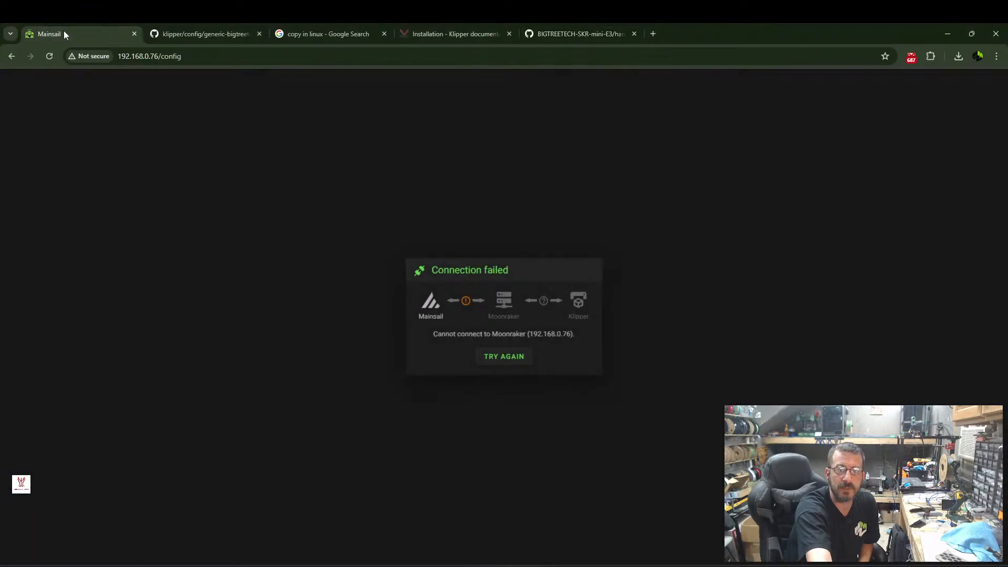
{"action": "left_click", "coordinate": [504, 360]}
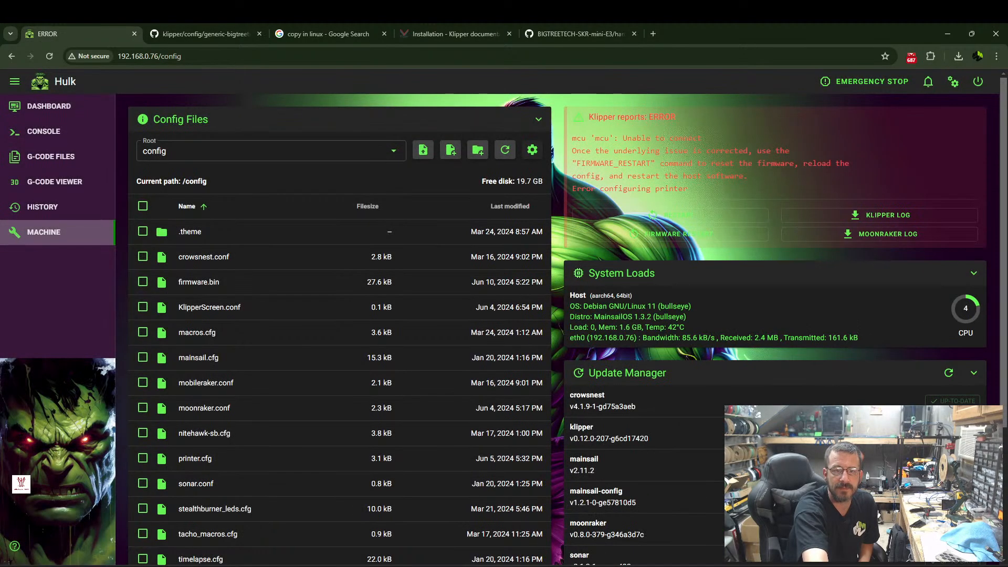
Replace the [mcu] serial in printer.cfg with the copied stm32g0b1xx path, then save the file and restart Klipper.
{"action": "scroll", "coordinate": [210, 407], "scroll_direction": "down", "scroll_amount": 2}
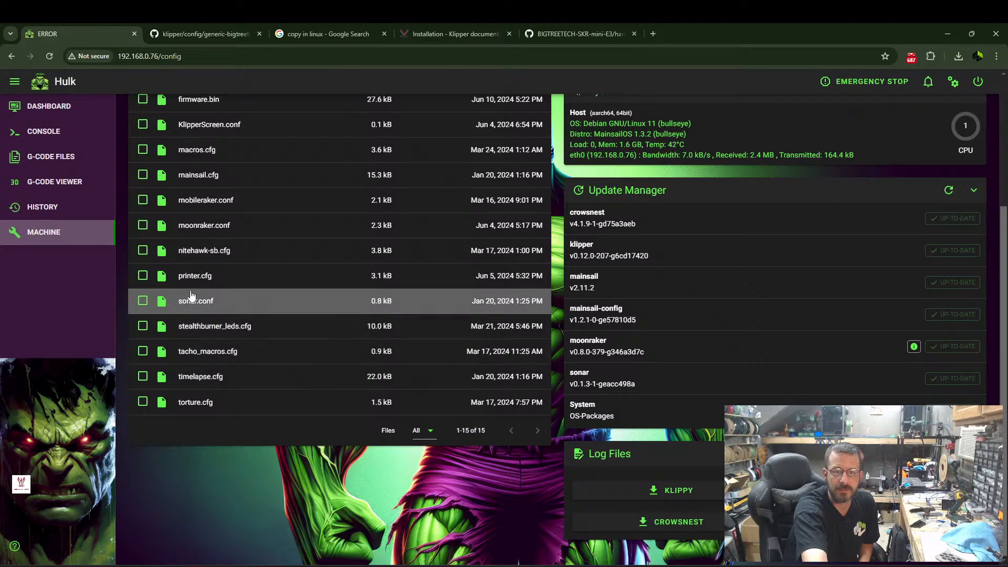
{"action": "left_click", "coordinate": [190, 275]}
{"action": "scroll", "coordinate": [152, 284], "scroll_direction": "down", "scroll_amount": 10}
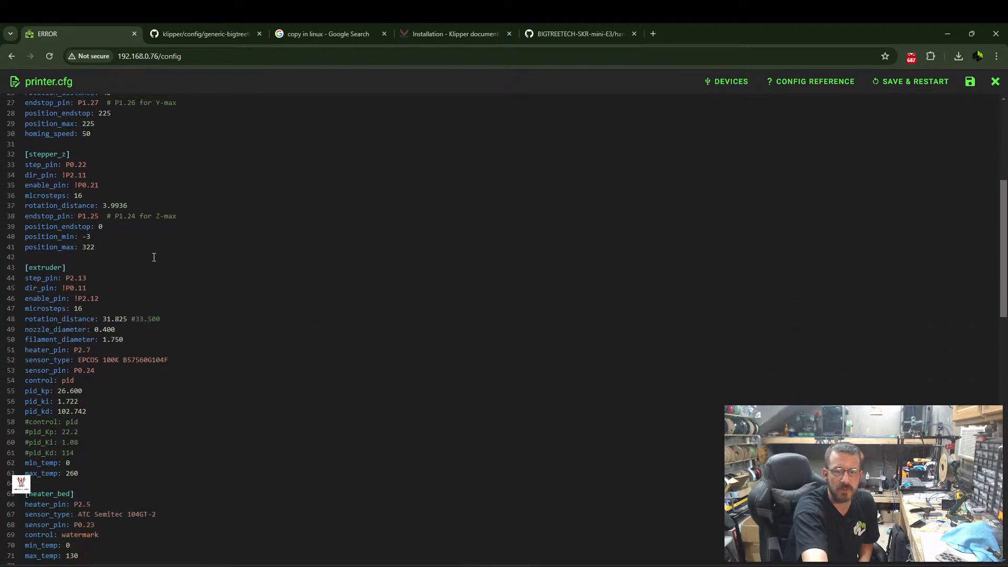
{"action": "left_click_drag", "start_coordinate": [59, 357], "coordinate": [369, 362]}
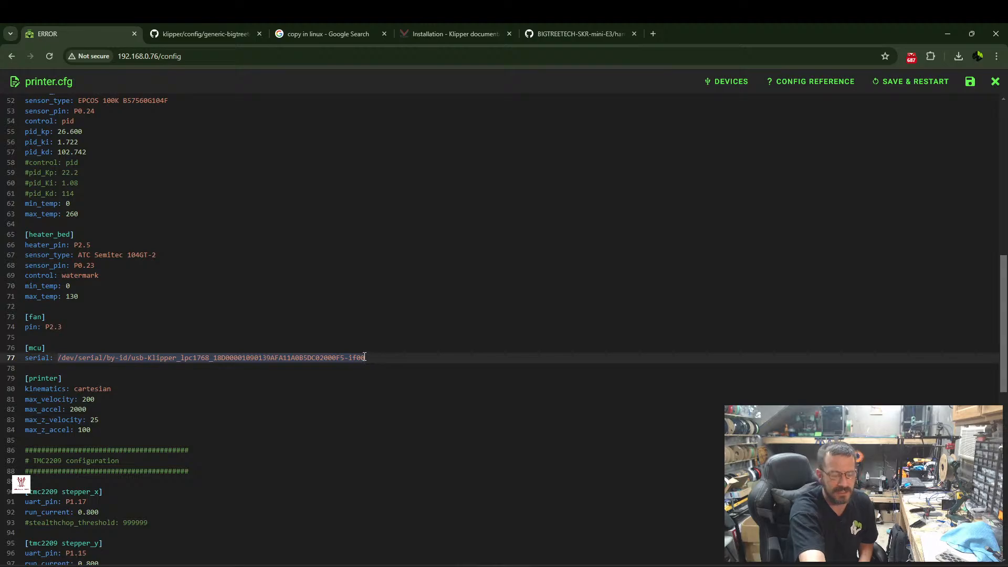
{"action": "key", "text": "ctrl+v"}
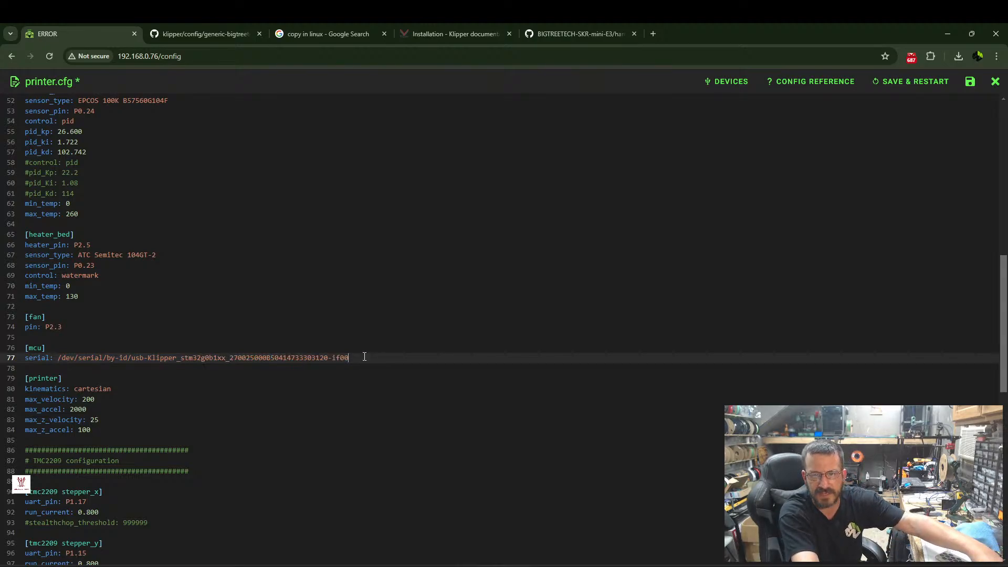
{"action": "left_click", "coordinate": [913, 83]}
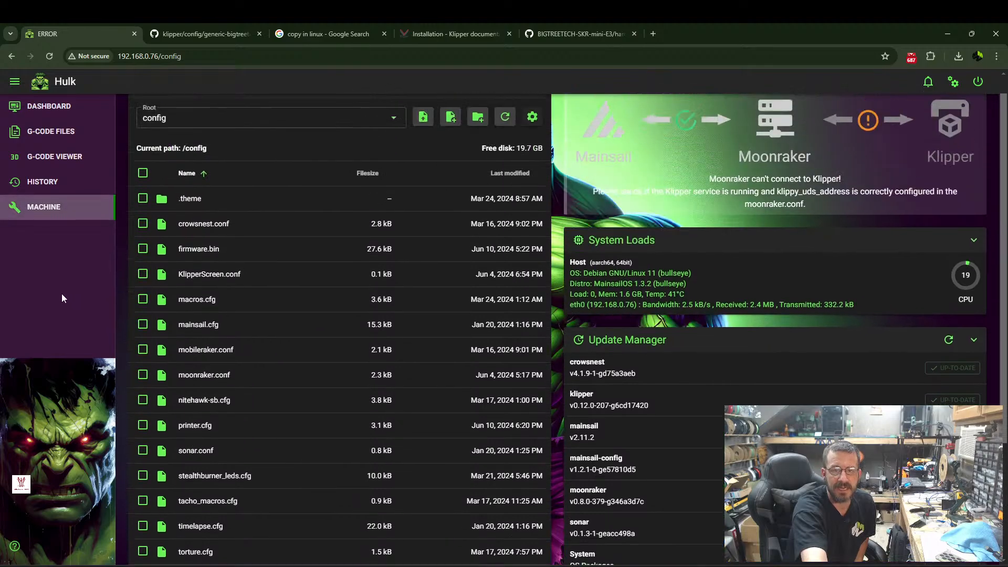
{"action": "left_click", "coordinate": [74, 106]}
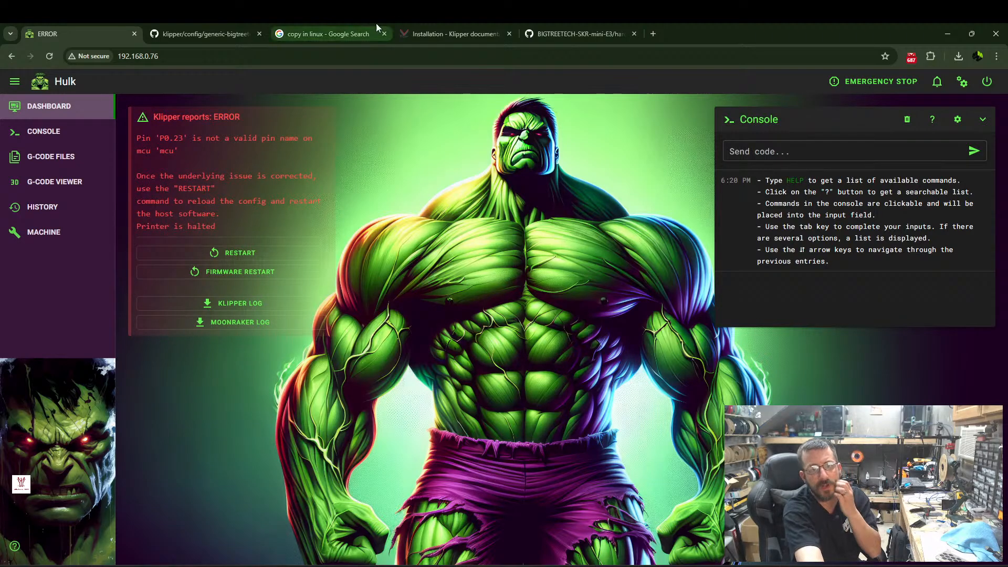
Open the sample file generic-bigtreetech-skr-mini-e3-v3.0.cfg from the config_examples root of the machine files.
{"action": "left_click", "coordinate": [46, 233]}
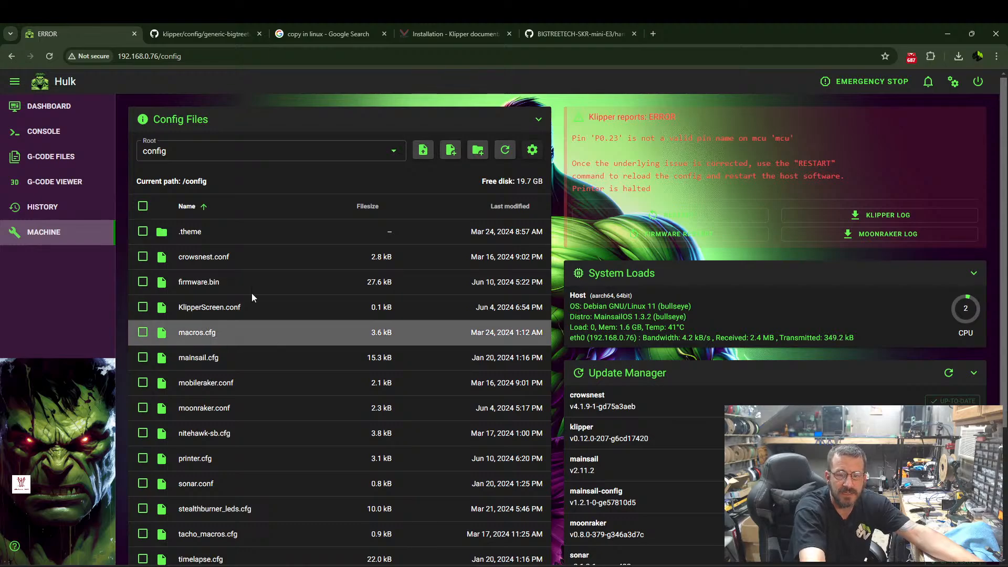
{"action": "left_click", "coordinate": [261, 151]}
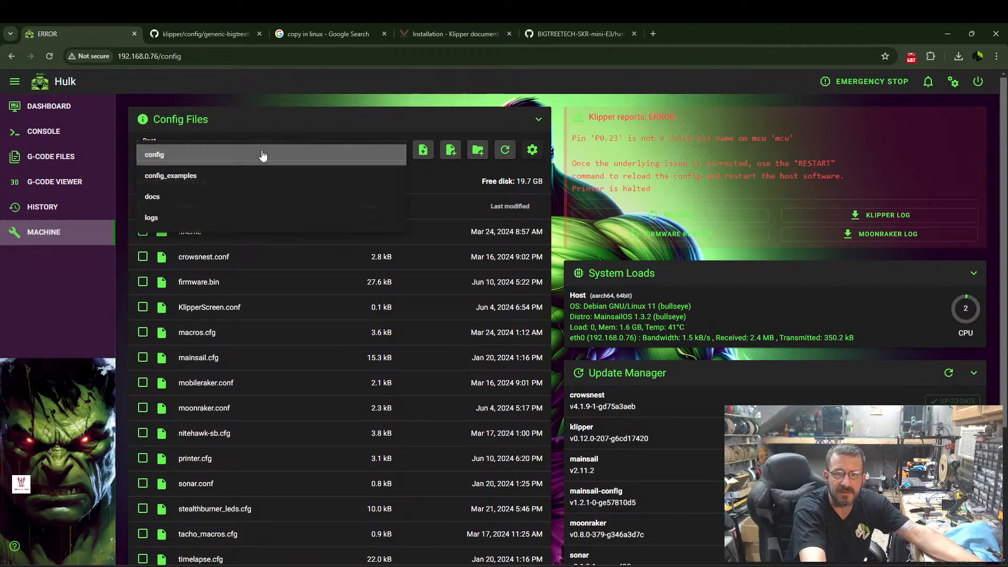
{"action": "left_click", "coordinate": [176, 176]}
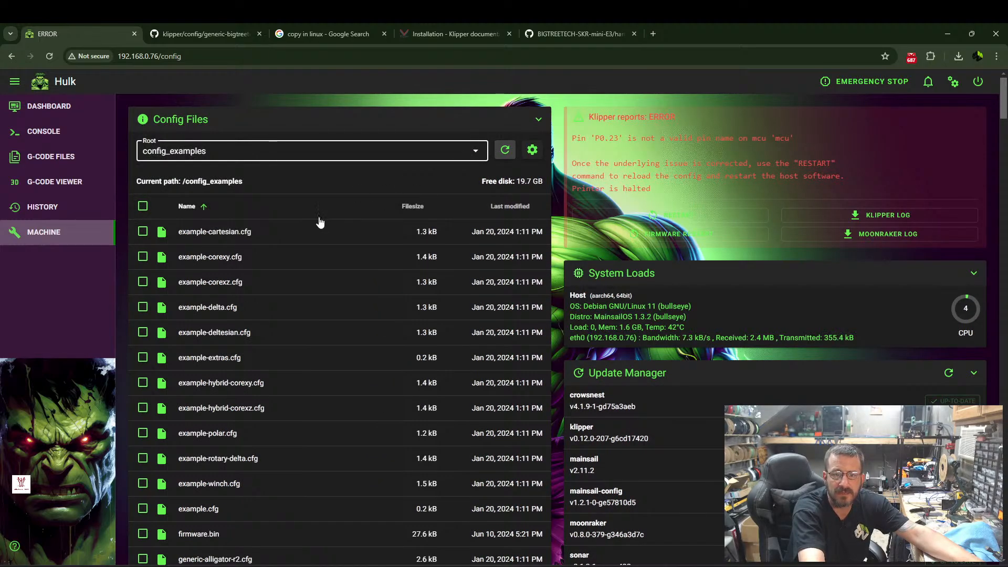
{"action": "scroll", "coordinate": [262, 268], "scroll_direction": "down", "scroll_amount": 8}
{"action": "scroll", "coordinate": [256, 296], "scroll_direction": "down", "scroll_amount": 7}
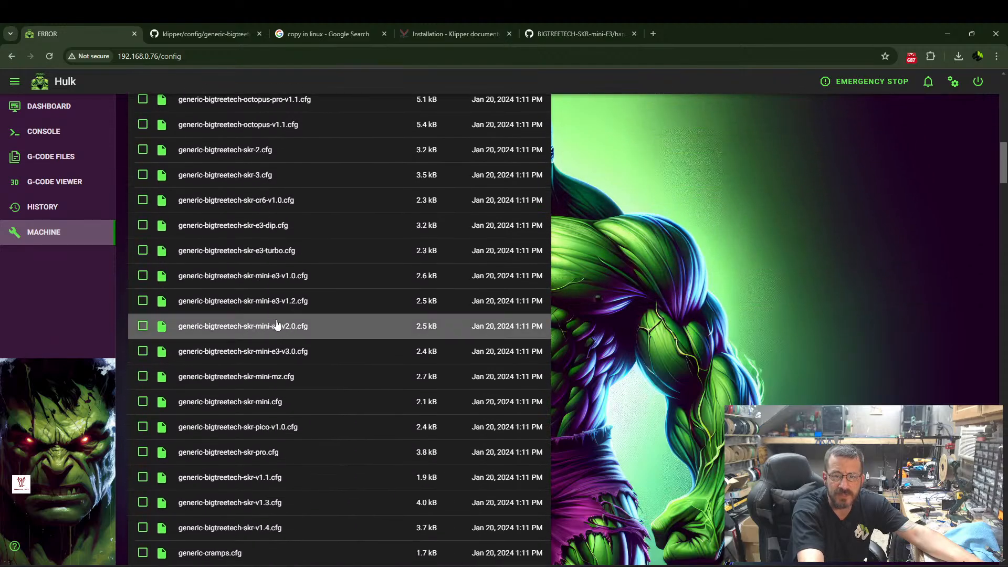
{"action": "left_click", "coordinate": [268, 352]}
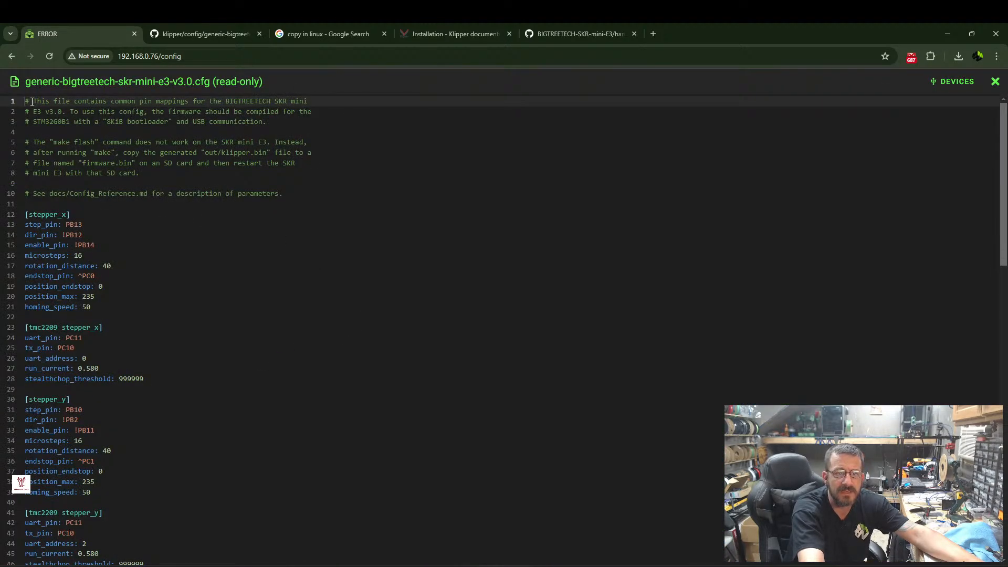
Copy the entire contents of the SKR Mini E3 V3.0 sample configuration and close the file.
{"action": "left_click_drag", "start_coordinate": [25, 101], "coordinate": [320, 564]}
{"action": "scroll", "coordinate": [164, 452], "scroll_direction": "down", "scroll_amount": 3}
{"action": "right_click", "coordinate": [209, 522]}
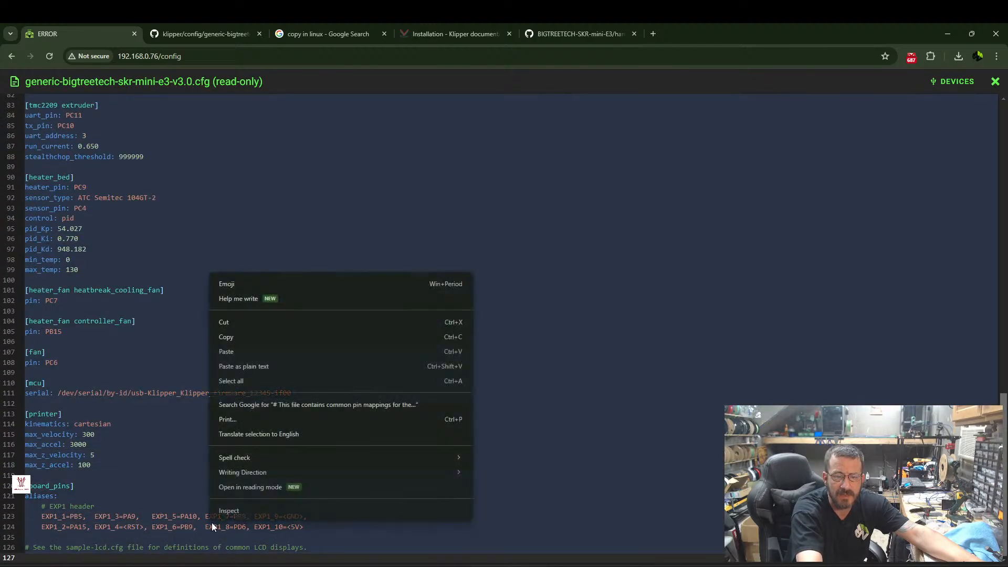
{"action": "left_click", "coordinate": [225, 337]}
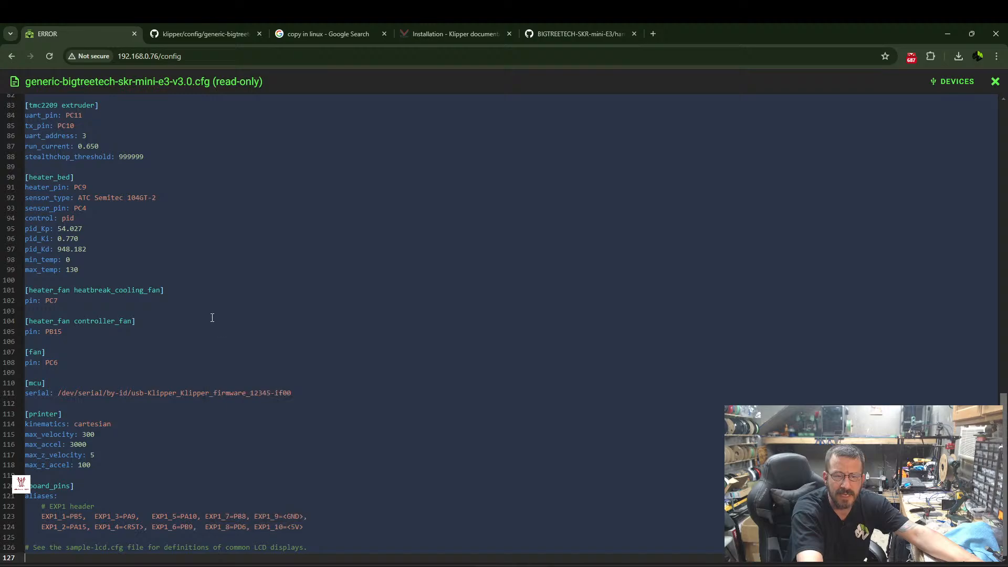
{"action": "left_click", "coordinate": [995, 82]}
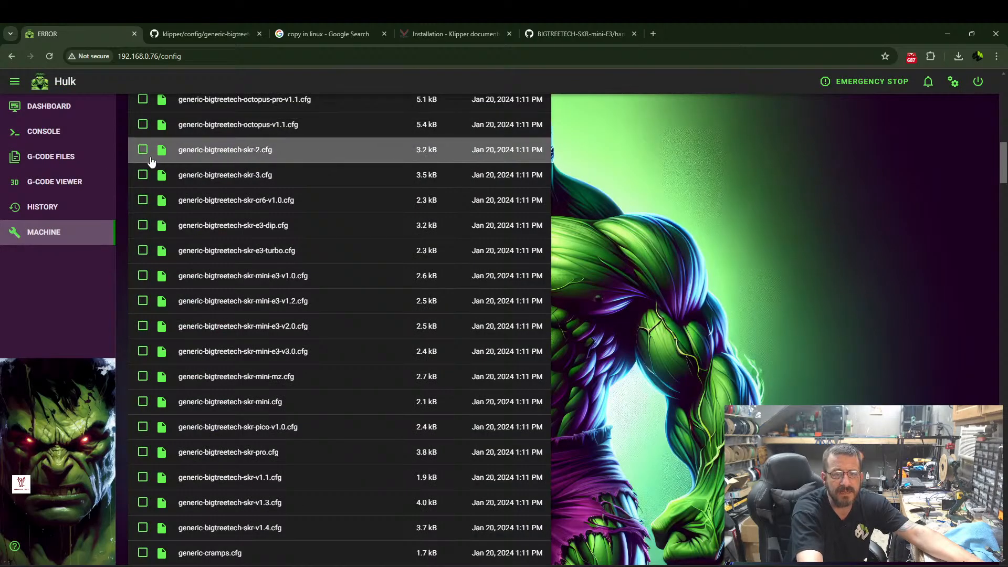
Return to the config root and open printer.cfg for editing.
{"action": "scroll", "coordinate": [161, 202], "scroll_direction": "up", "scroll_amount": 3}
{"action": "scroll", "coordinate": [160, 202], "scroll_direction": "up", "scroll_amount": 10}
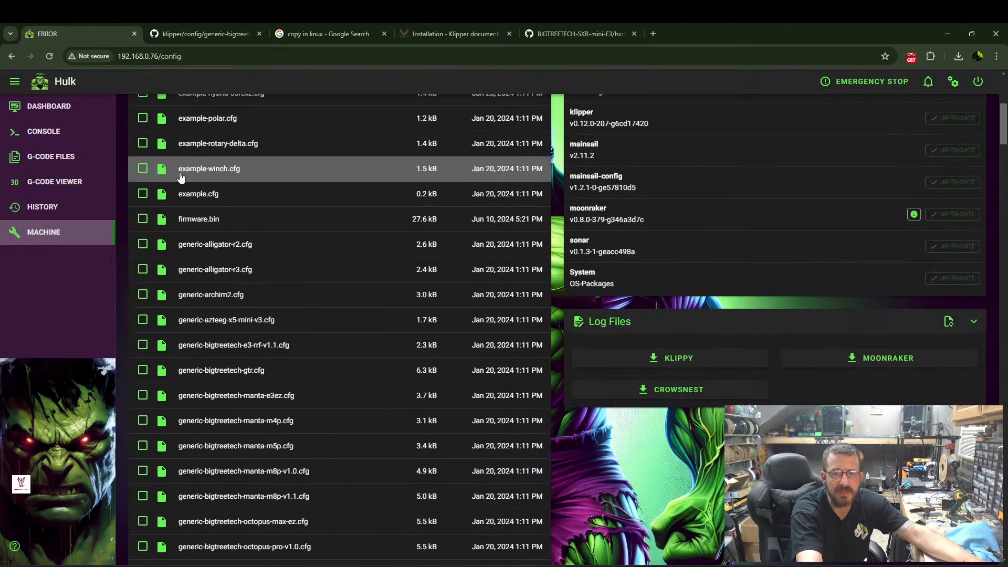
{"action": "left_click", "coordinate": [195, 153]}
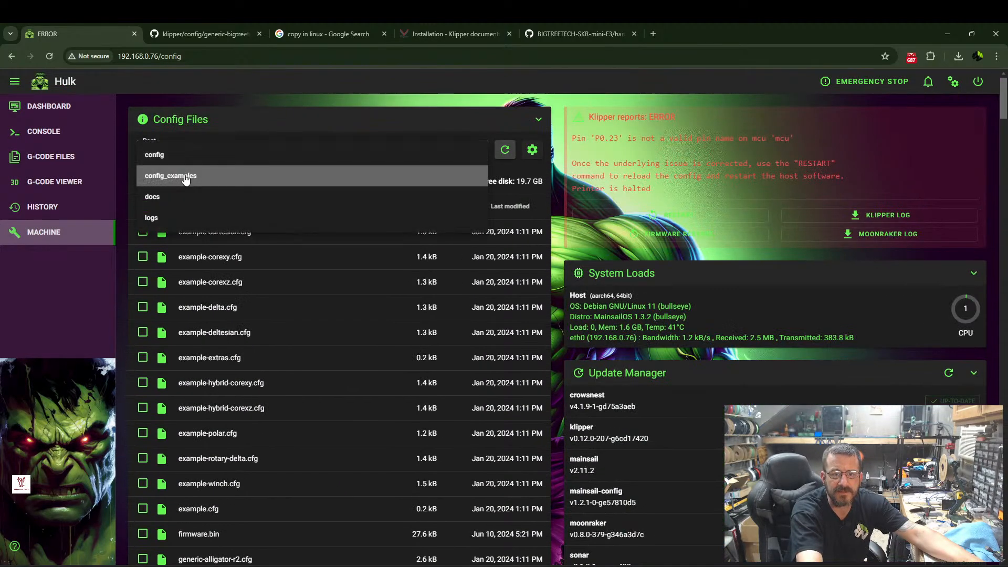
{"action": "left_click", "coordinate": [158, 153]}
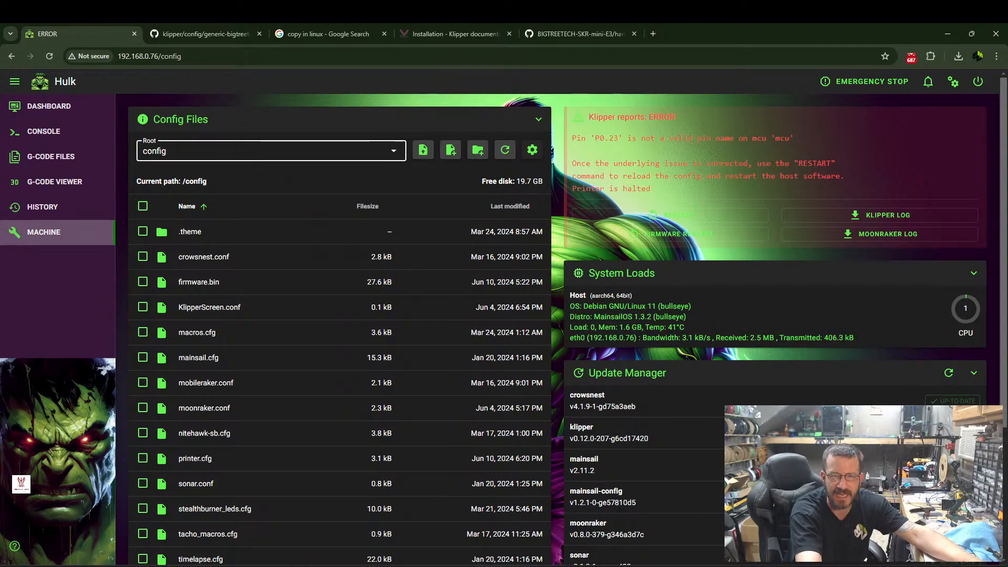
{"action": "scroll", "coordinate": [287, 387], "scroll_direction": "down", "scroll_amount": 3}
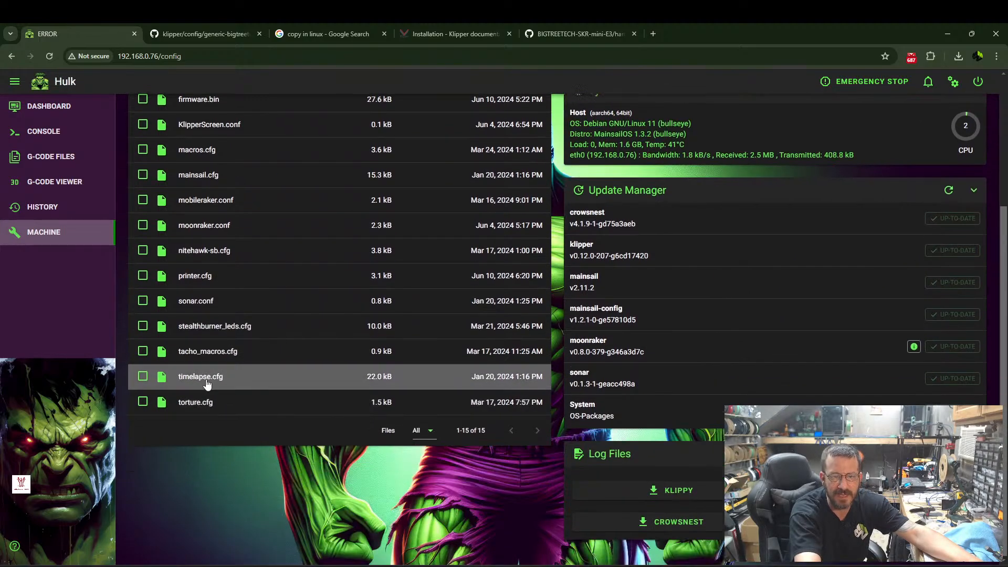
{"action": "left_click", "coordinate": [198, 277]}
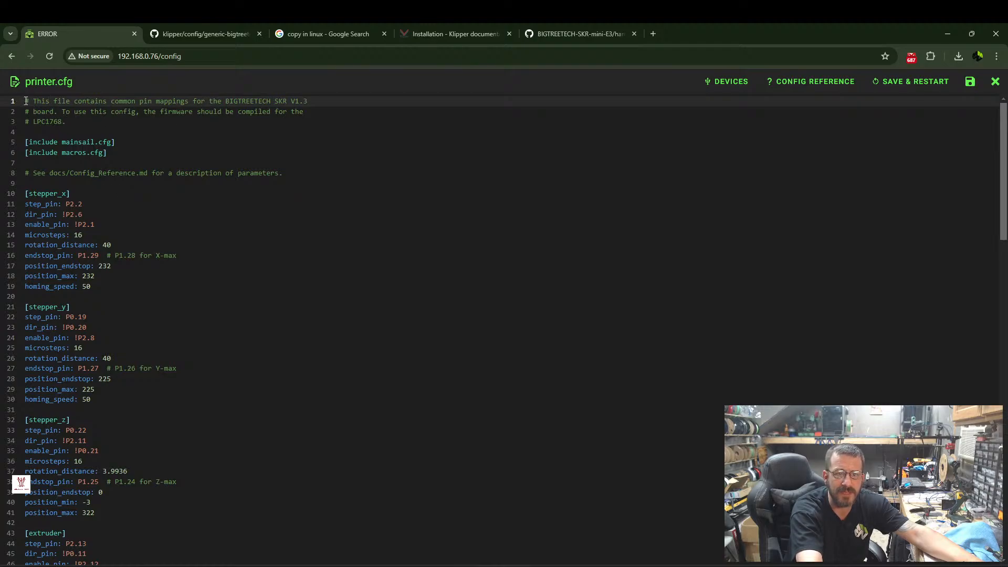
{"action": "left_click_drag", "start_coordinate": [25, 101], "coordinate": [109, 547]}
{"action": "scroll", "coordinate": [104, 504], "scroll_direction": "down", "scroll_amount": 17}
{"action": "scroll", "coordinate": [103, 504], "scroll_direction": "down", "scroll_amount": 4}
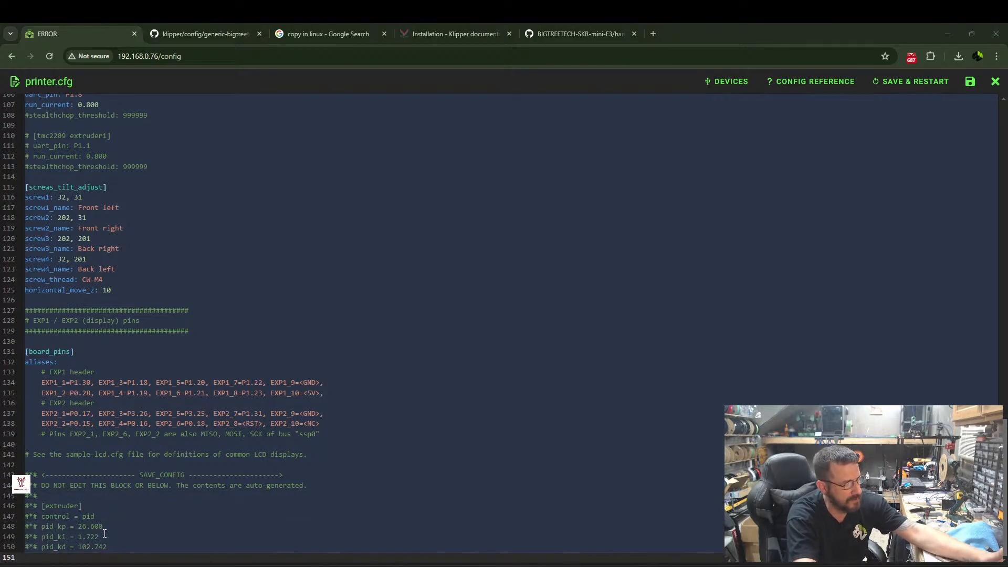
{"action": "left_click", "coordinate": [129, 544]}
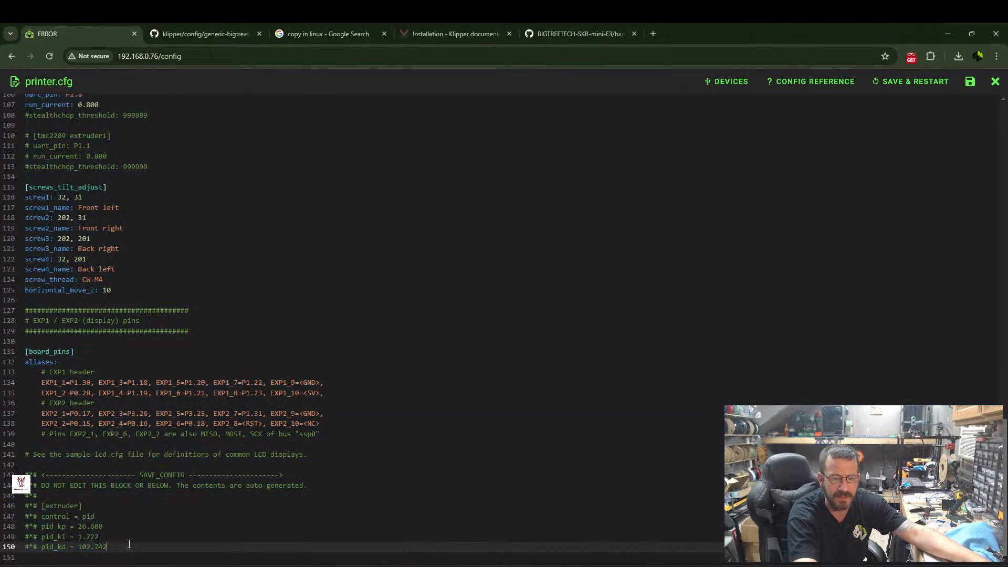
{"action": "left_click_drag", "start_coordinate": [126, 544], "coordinate": [60, 23]}
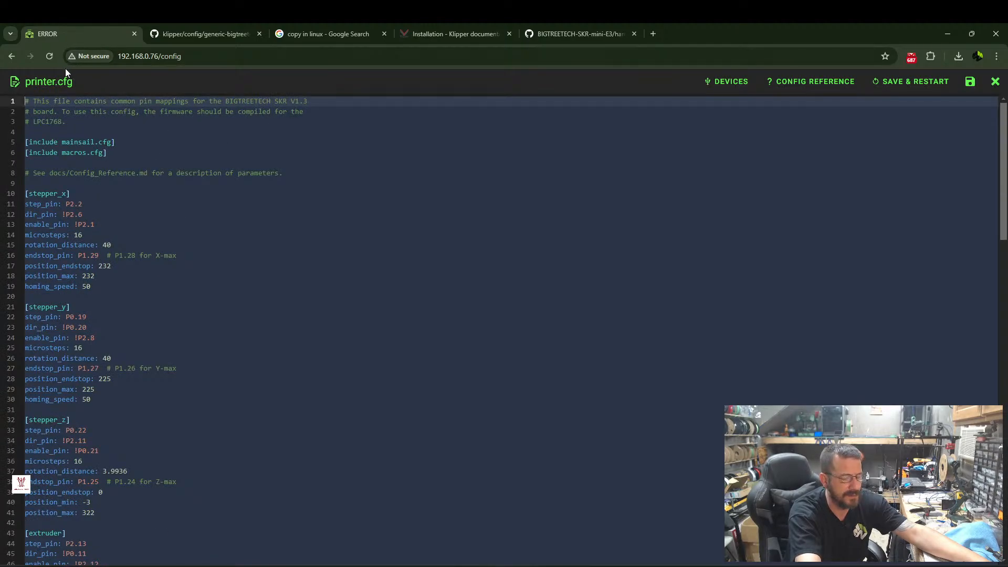
Replace everything above the [mcu] section in printer.cfg with the copied SKR Mini E3 V3.0 sample configuration.
{"action": "scroll", "coordinate": [95, 287], "scroll_direction": "down", "scroll_amount": 9}
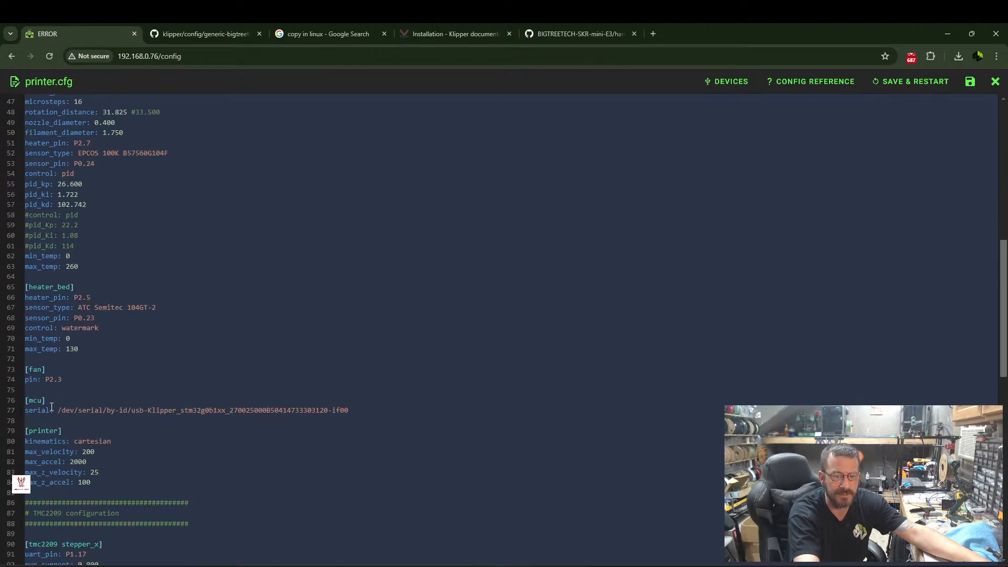
{"action": "left_click", "coordinate": [51, 408]}
{"action": "left_click_drag", "start_coordinate": [66, 382], "coordinate": [32, 32]}
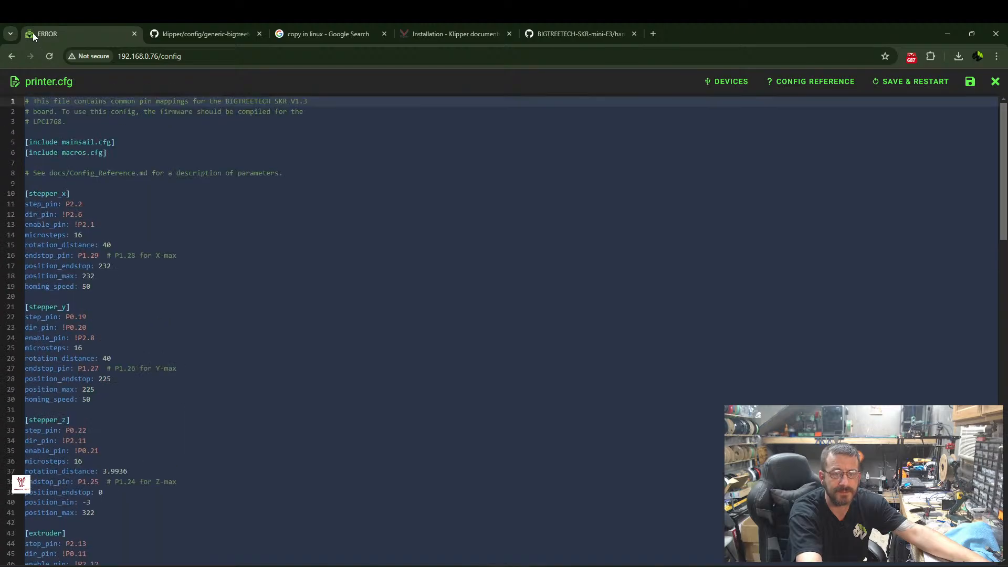
{"action": "key", "text": "ctrl+v"}
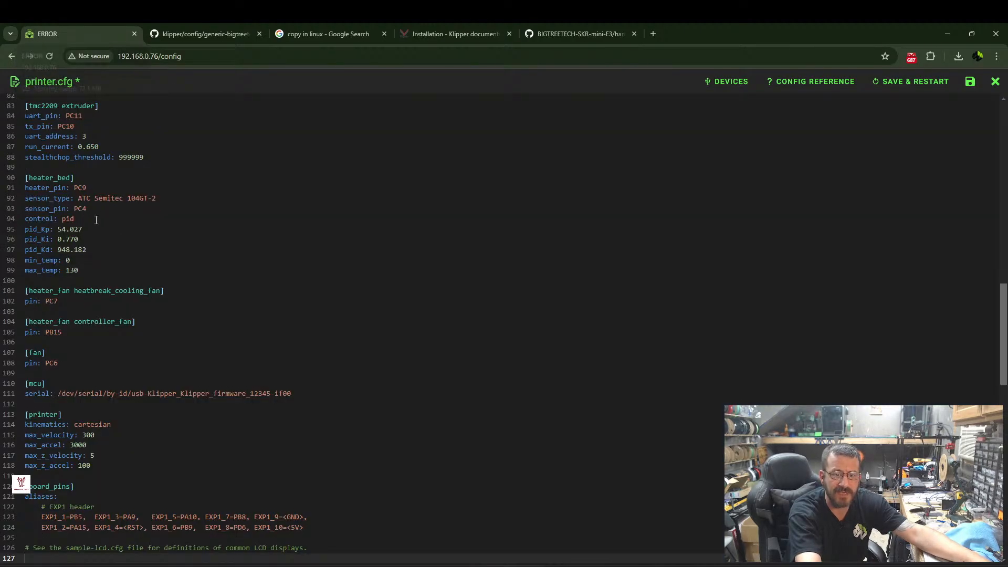
Remove all the old configuration below the stm32g0b1xx [mcu] serial line, through the end of printer.cfg.
{"action": "scroll", "coordinate": [99, 205], "scroll_direction": "down", "scroll_amount": 8}
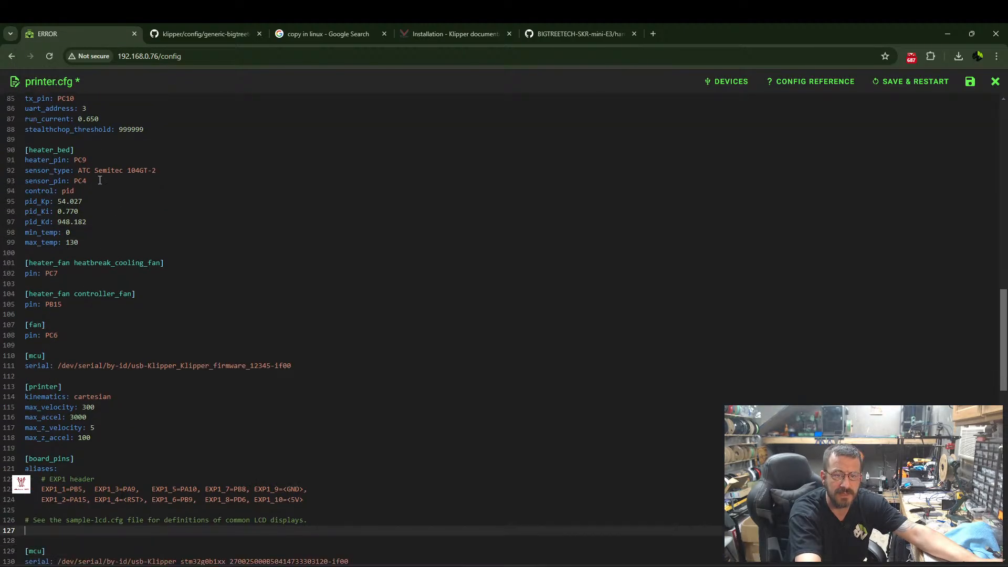
{"action": "scroll", "coordinate": [100, 393], "scroll_direction": "up", "scroll_amount": 5}
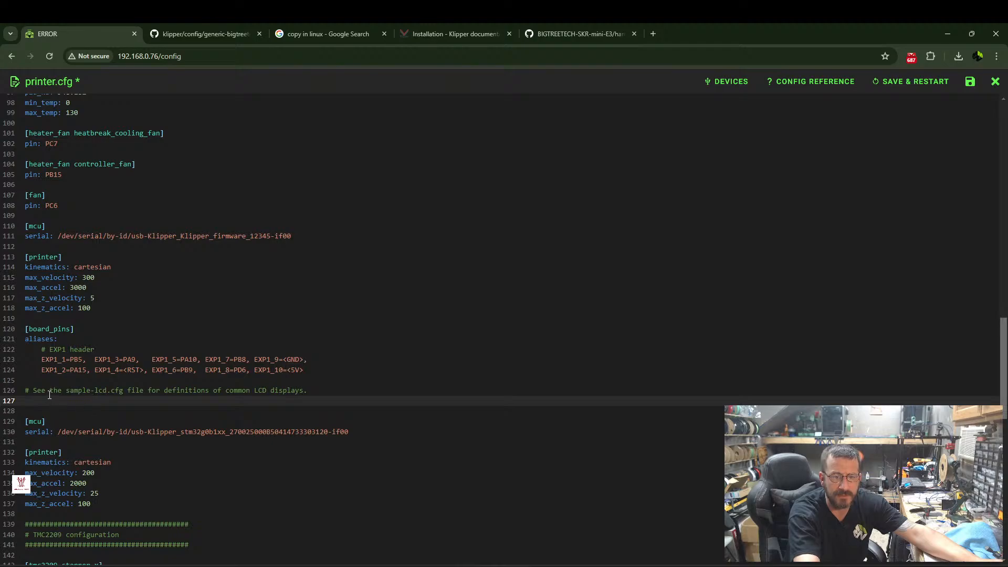
{"action": "left_click_drag", "start_coordinate": [25, 447], "coordinate": [27, 566]}
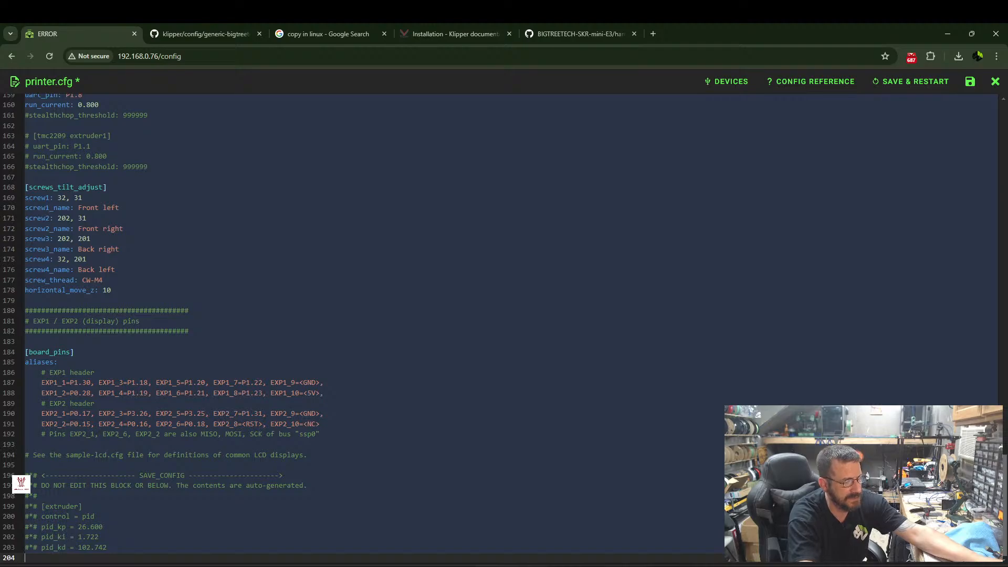
{"action": "key", "text": "ctrl+v"}
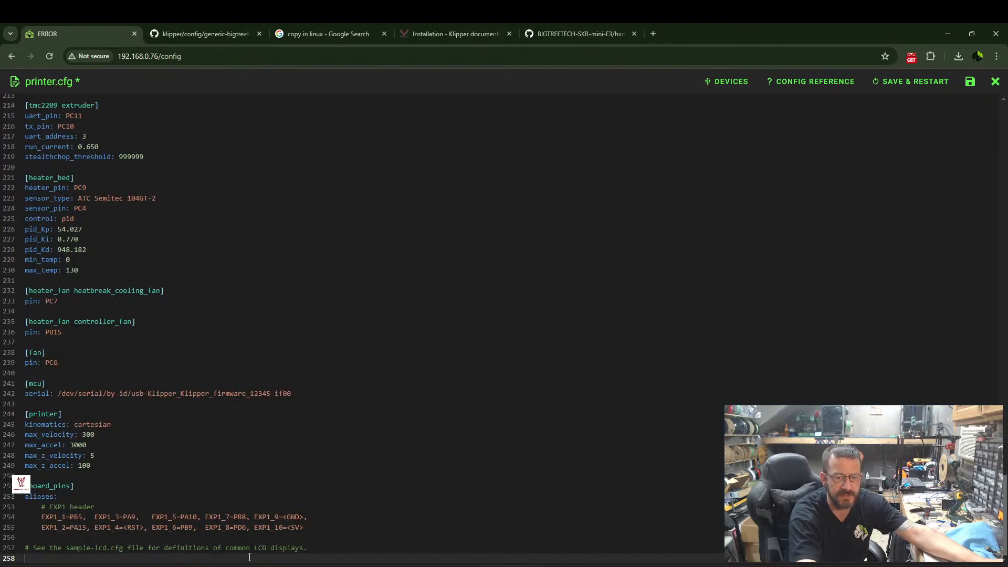
{"action": "left_click_drag", "start_coordinate": [270, 556], "coordinate": [59, 392]}
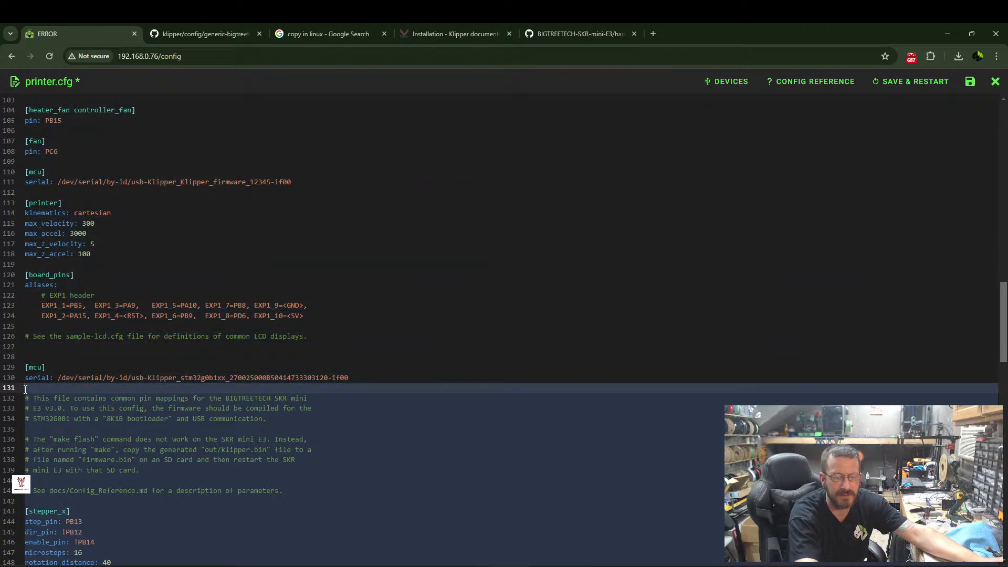
{"action": "key", "text": "Delete"}
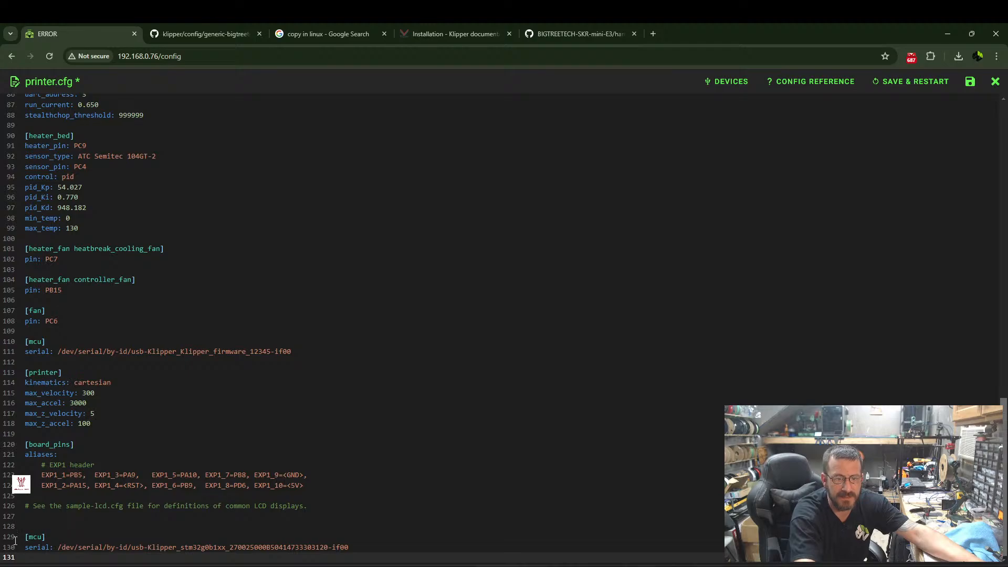
Cut the stm32g0b1xx [mcu] section from the end of printer.cfg and paste it over the sample's placeholder [mcu] section.
{"action": "left_click_drag", "start_coordinate": [23, 534], "coordinate": [149, 562]}
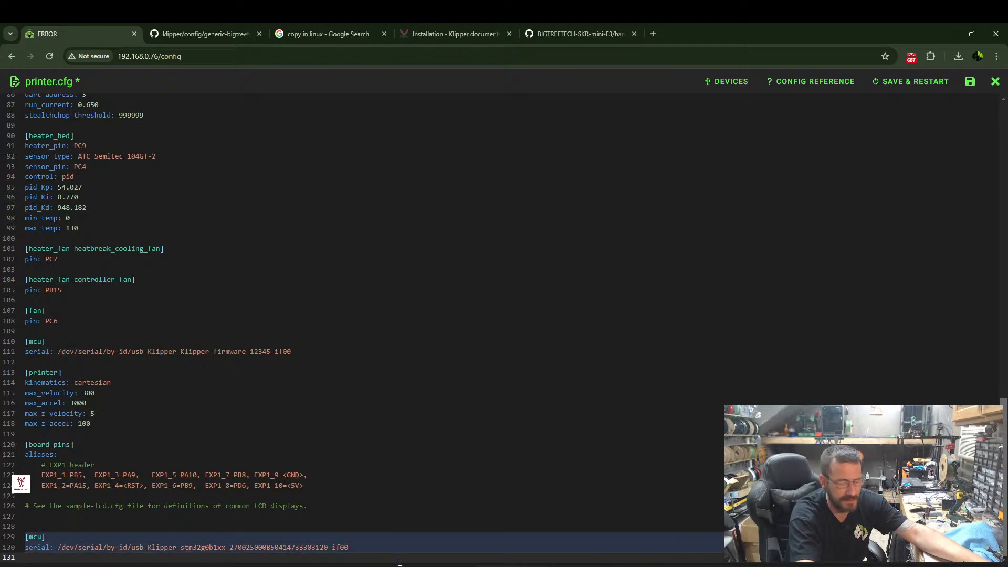
{"action": "key", "text": "Delete"}
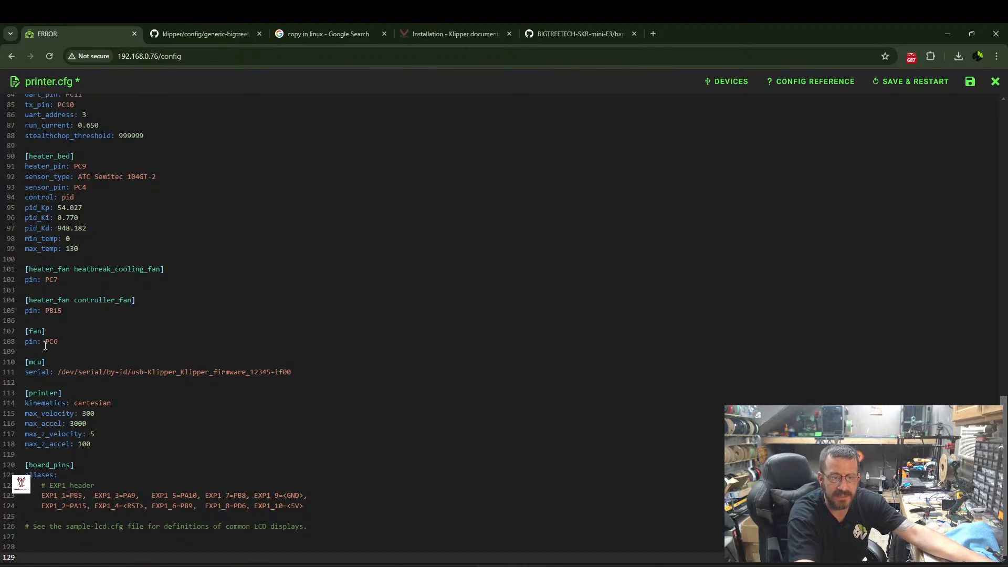
{"action": "left_click_drag", "start_coordinate": [295, 372], "coordinate": [25, 362]}
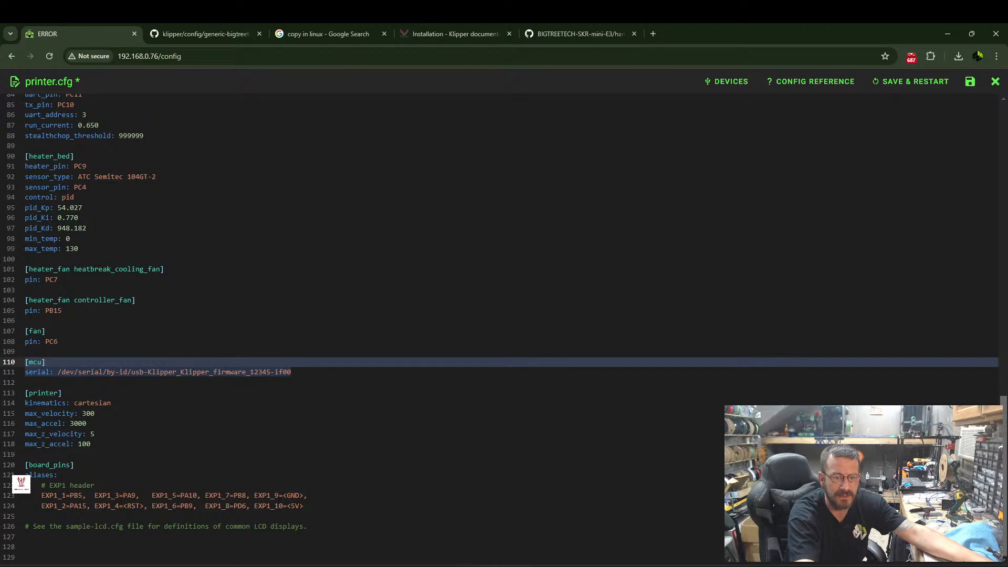
{"action": "key", "text": "ctrl+v"}
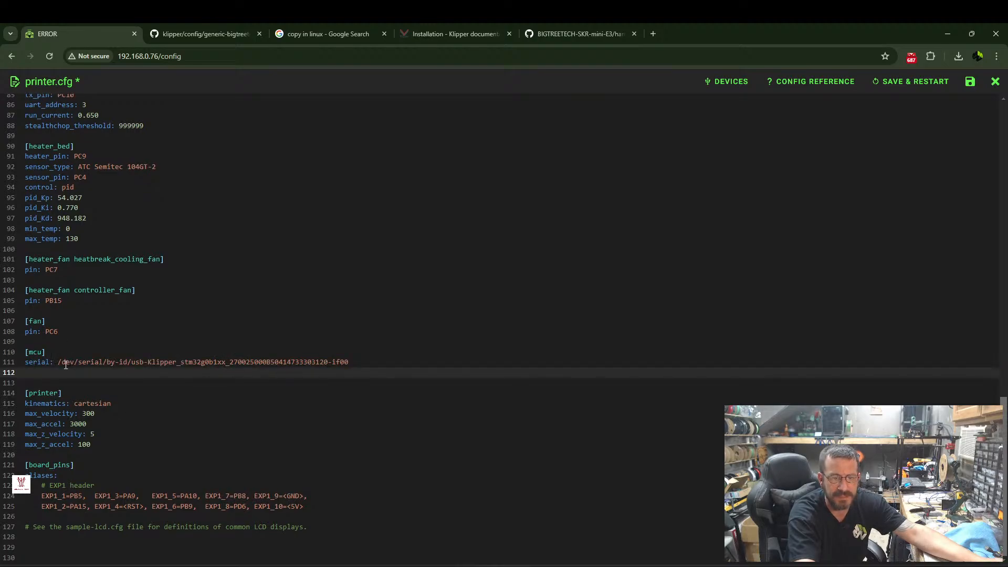
{"action": "key", "text": "Delete"}
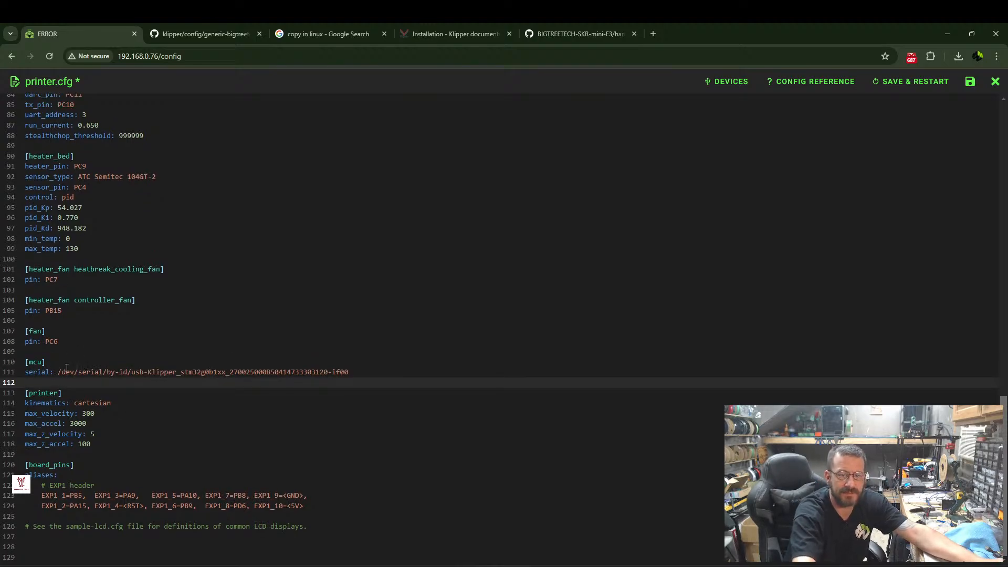
Save printer.cfg with a firmware restart and check the printer's status on the dashboard.
{"action": "scroll", "coordinate": [106, 535], "scroll_direction": "up", "scroll_amount": 17}
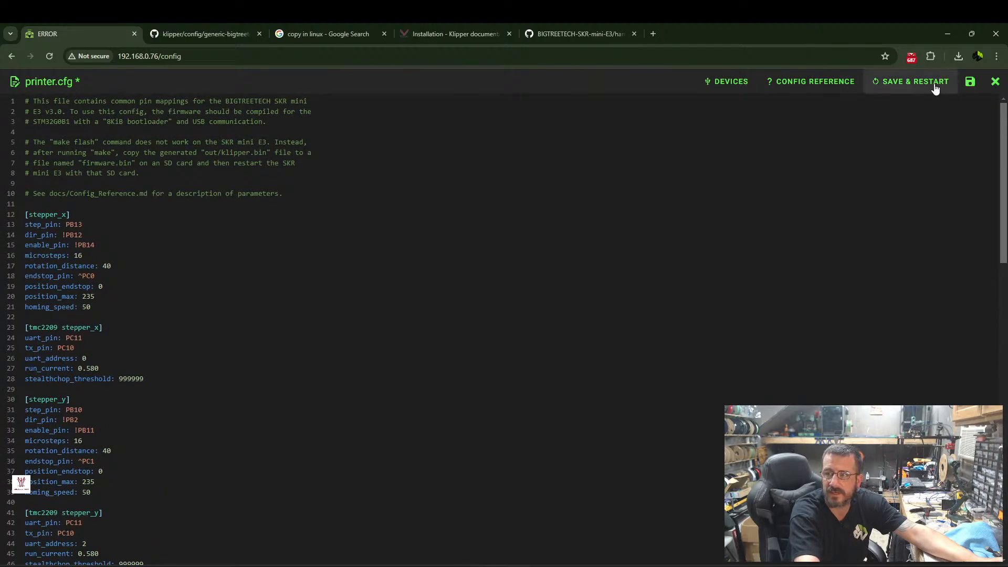
{"action": "left_click", "coordinate": [912, 82]}
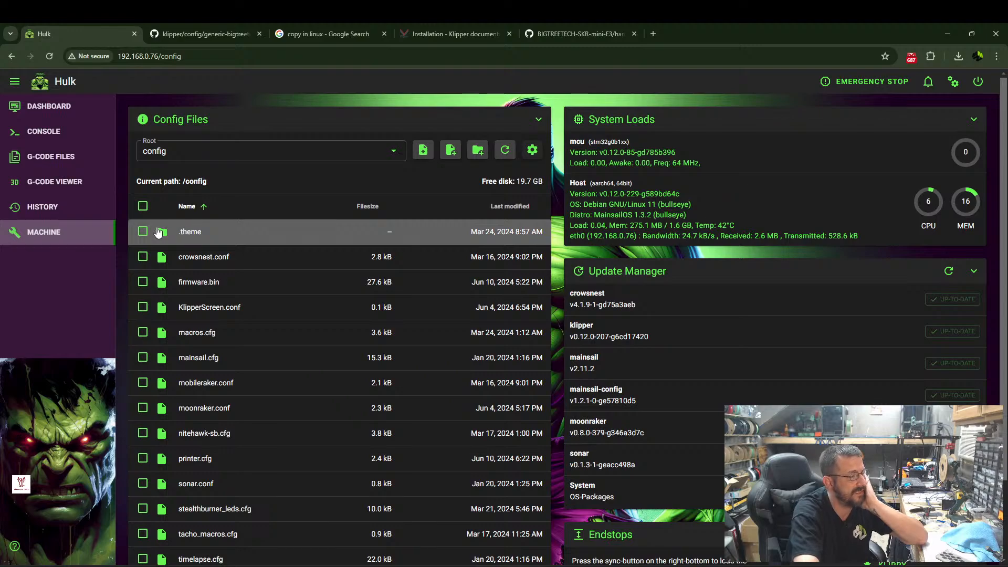
{"action": "left_click", "coordinate": [60, 113]}
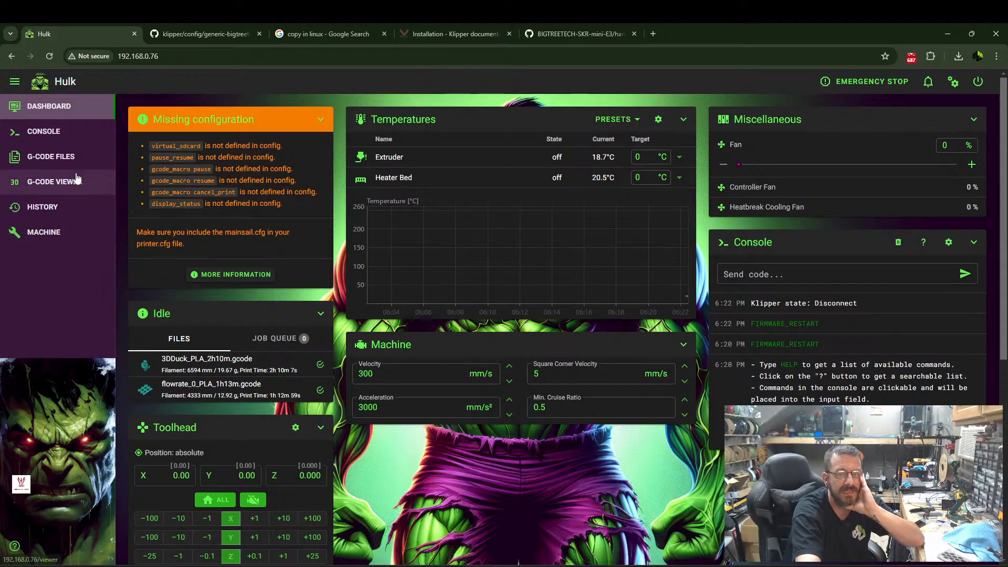
Return to the machine's config files and reopen printer.cfg for editing.
{"action": "left_click", "coordinate": [44, 232]}
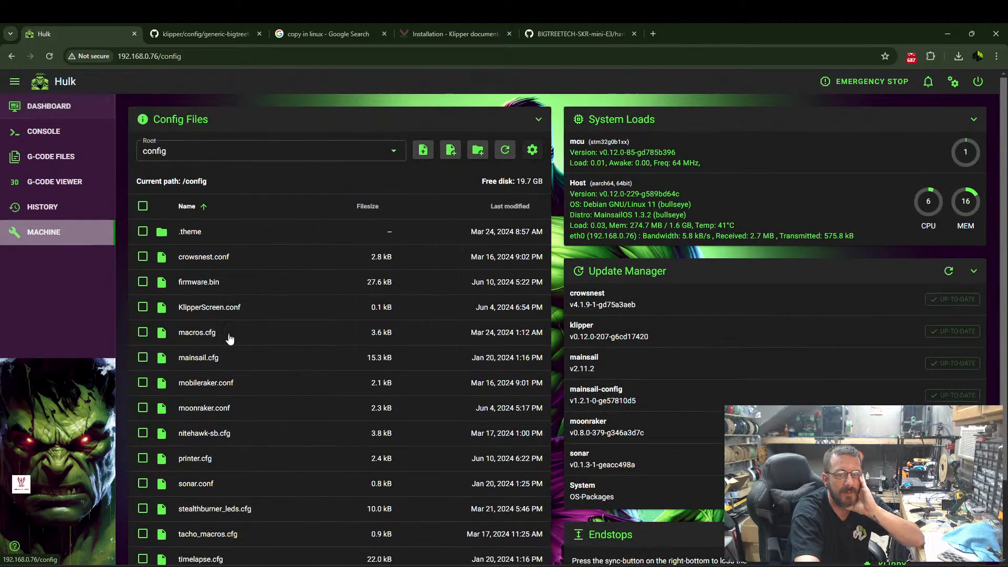
{"action": "scroll", "coordinate": [189, 368], "scroll_direction": "down", "scroll_amount": 2}
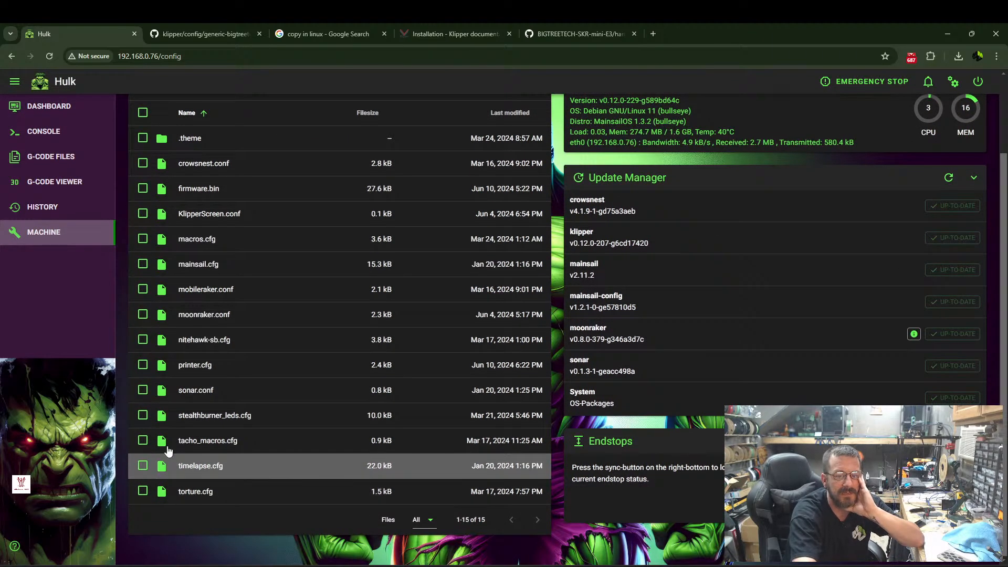
{"action": "left_click", "coordinate": [186, 366]}
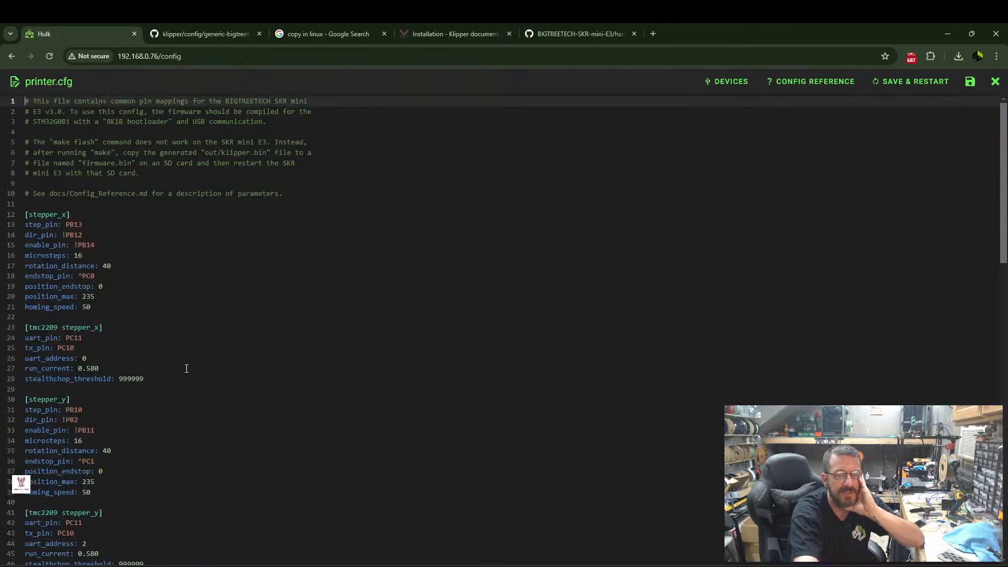
Add an [include mainsail.cfg] line above the [stepper_x] section, save with a firmware restart and return to the dashboard.
{"action": "left_click", "coordinate": [45, 205]}
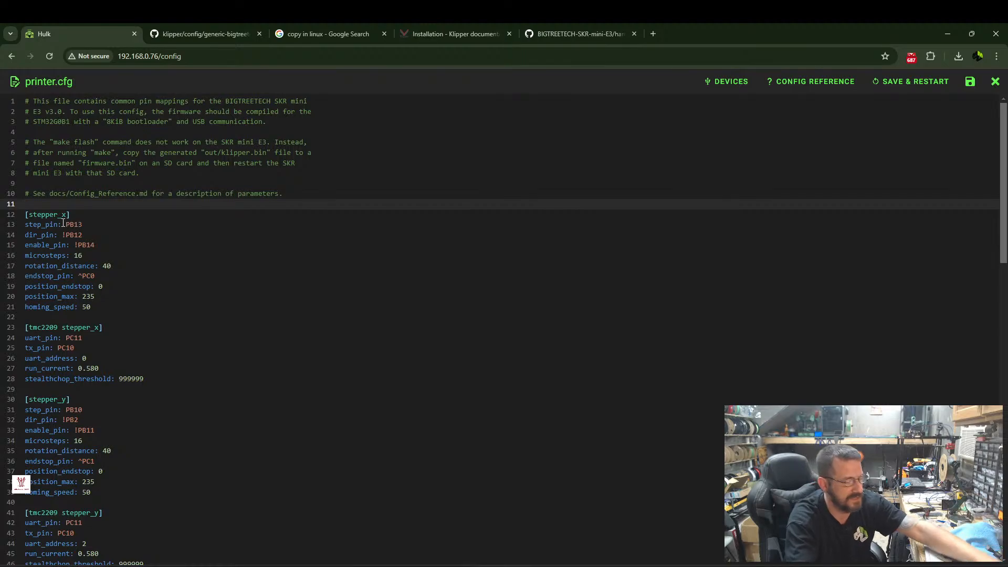
{"action": "key", "text": "Return"}
{"action": "key", "text": "Return"}
{"action": "key", "text": "Up"}
{"action": "key", "text": "Up"}
{"action": "key", "text": "Down"}
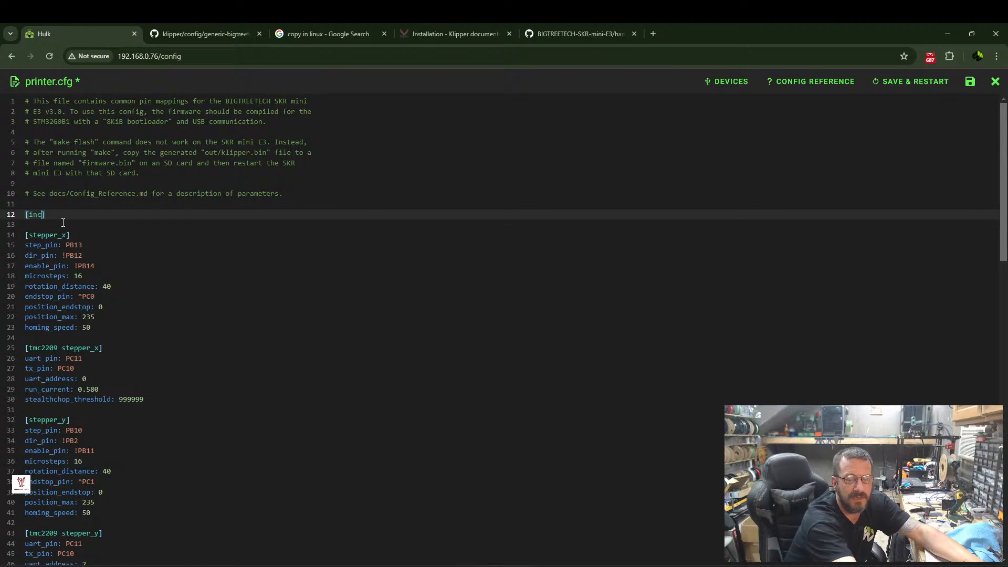
{"action": "type", "text": "de mainsail."}
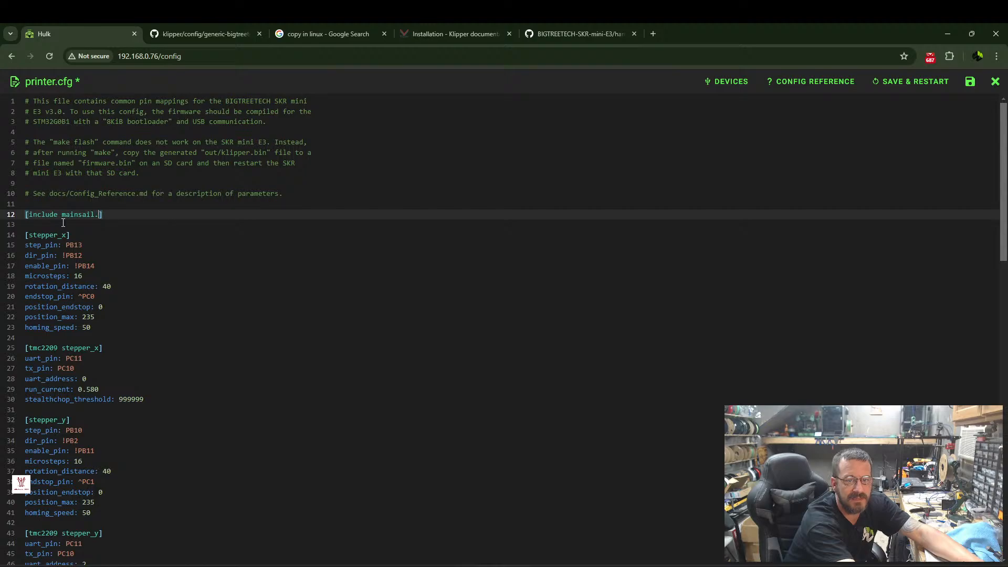
{"action": "type", "text": "cfg"}
{"action": "left_click", "coordinate": [909, 88]}
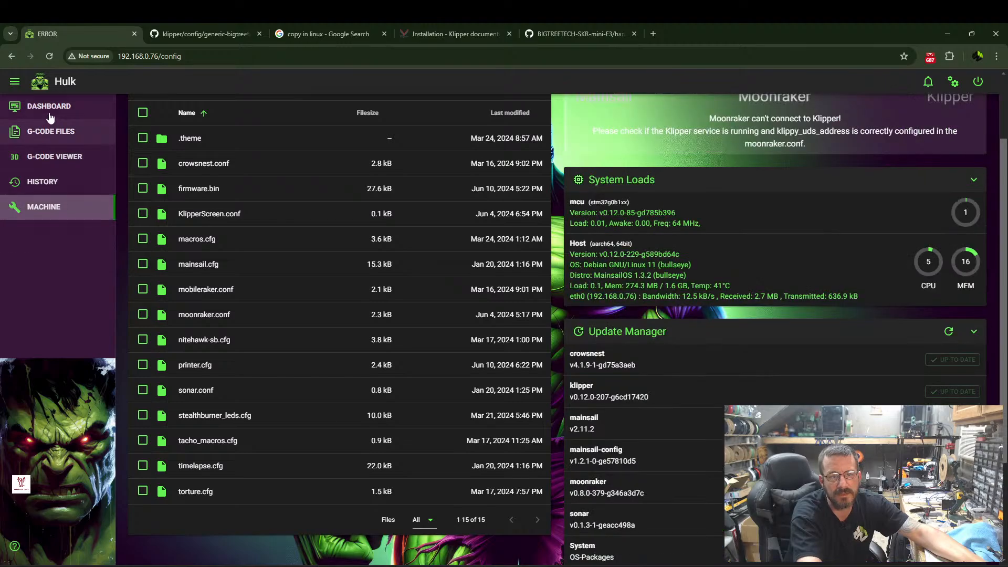
{"action": "left_click", "coordinate": [49, 109]}
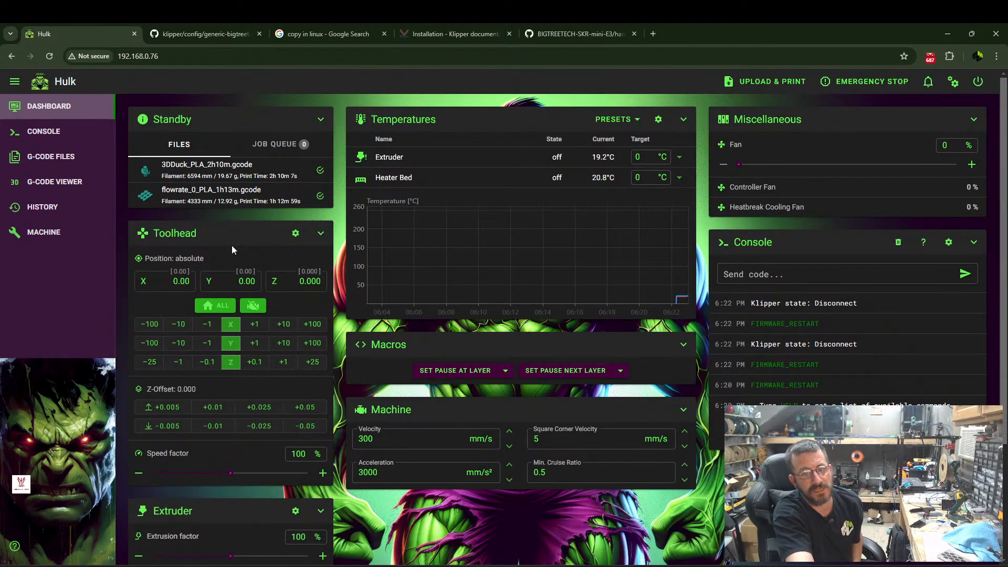
Reopen printer.cfg and review its stepper, TMC2209, extruder and heater bed sections.
{"action": "left_click", "coordinate": [40, 236]}
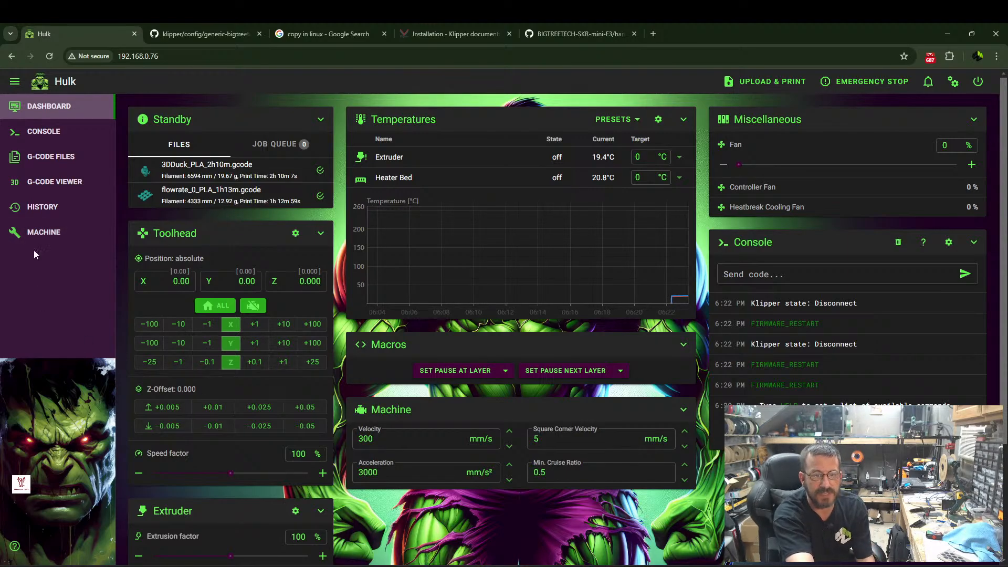
{"action": "scroll", "coordinate": [200, 326], "scroll_direction": "down", "scroll_amount": 2}
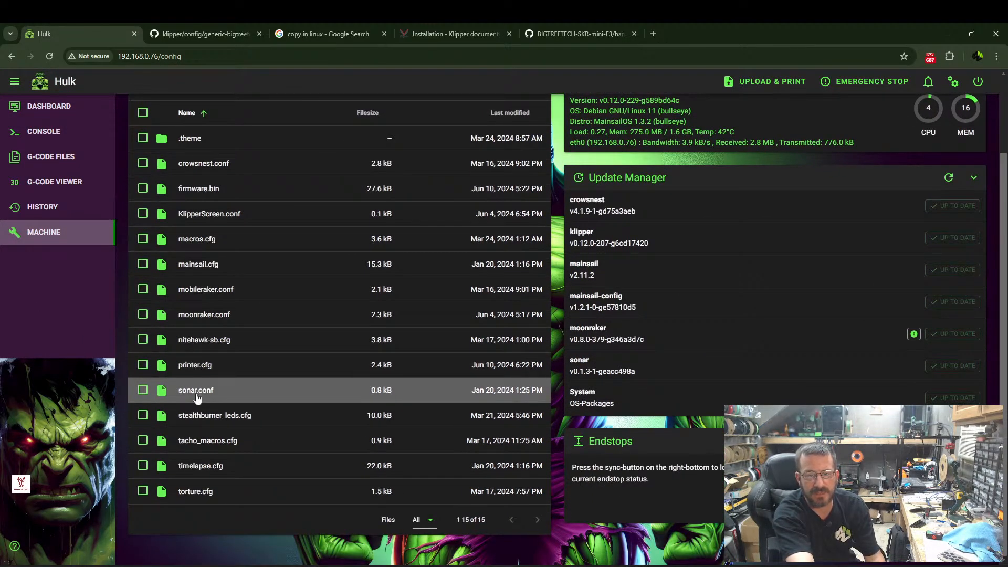
{"action": "left_click", "coordinate": [198, 367]}
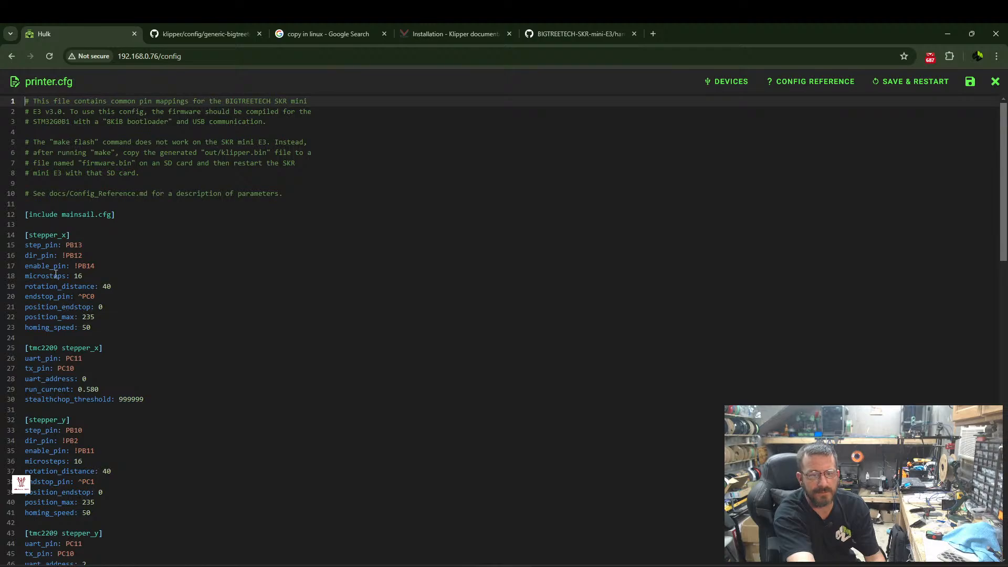
{"action": "scroll", "coordinate": [63, 279], "scroll_direction": "down", "scroll_amount": 2}
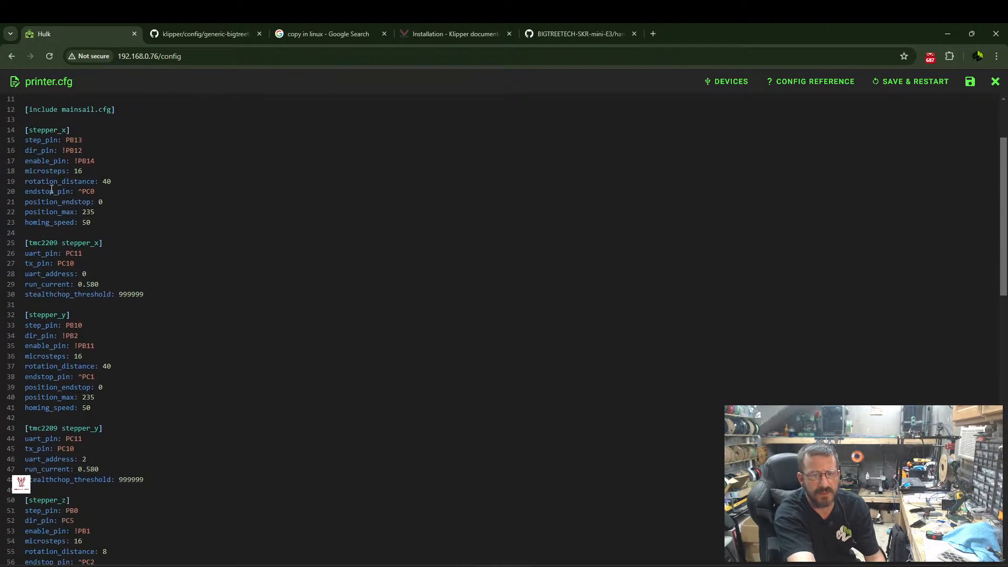
{"action": "scroll", "coordinate": [67, 288], "scroll_direction": "down", "scroll_amount": 5}
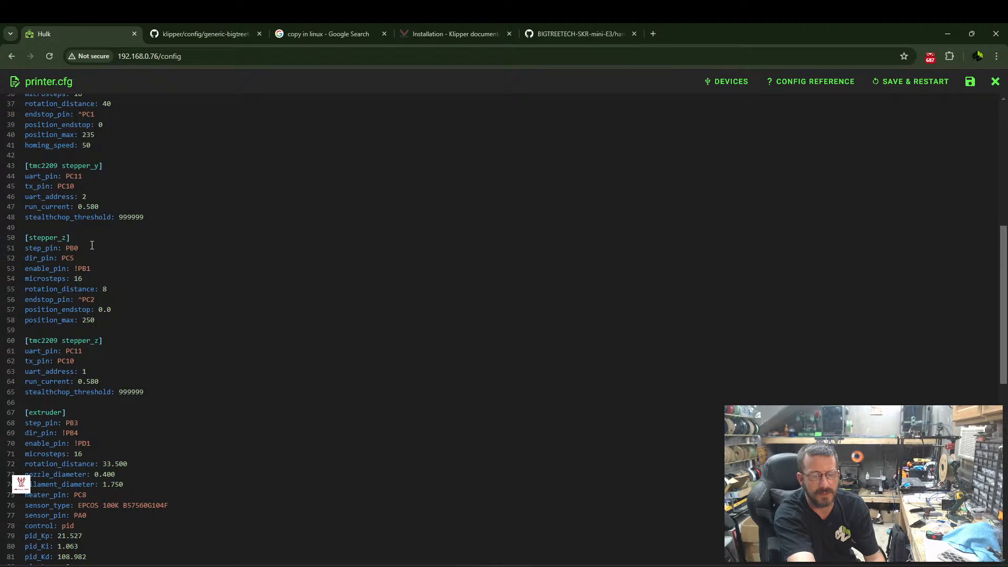
{"action": "scroll", "coordinate": [94, 246], "scroll_direction": "down", "scroll_amount": 4}
{"action": "scroll", "coordinate": [93, 247], "scroll_direction": "down", "scroll_amount": 2}
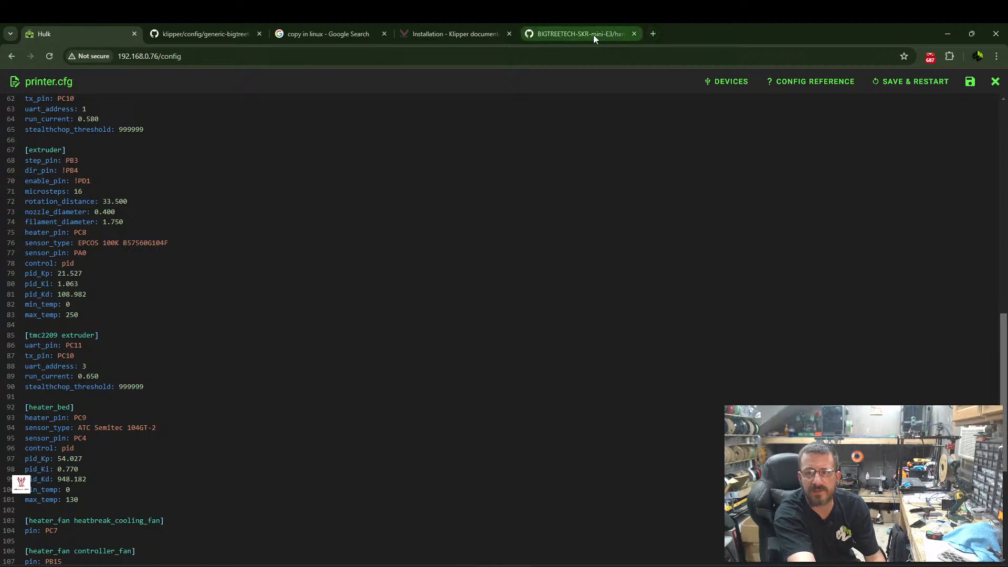
Search the web in a new tab for "klipper sensor less homing" and open Voron's Setting Up and Calibrating Sensorless XY Homing guide.
{"action": "left_click", "coordinate": [653, 33]}
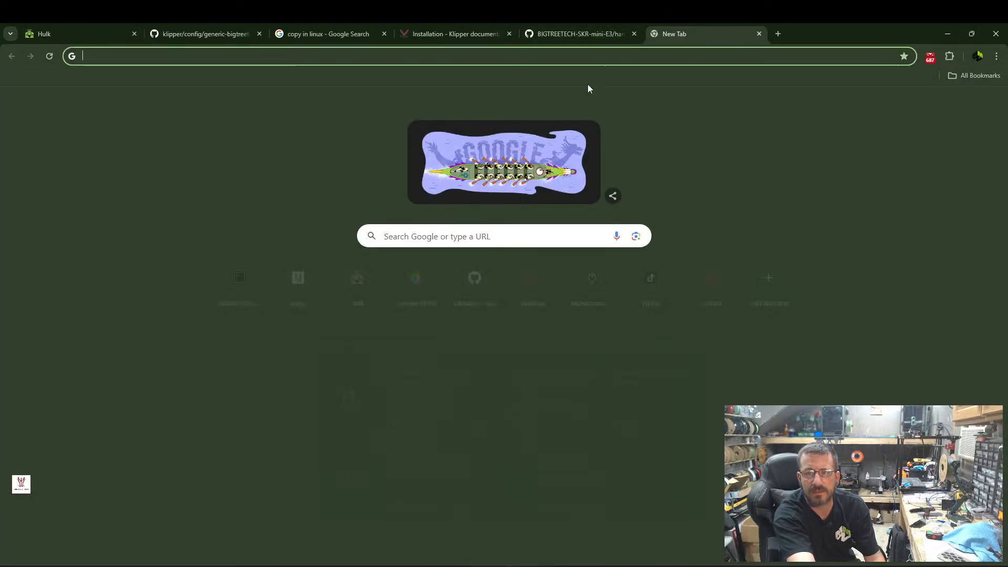
{"action": "type", "text": "k"}
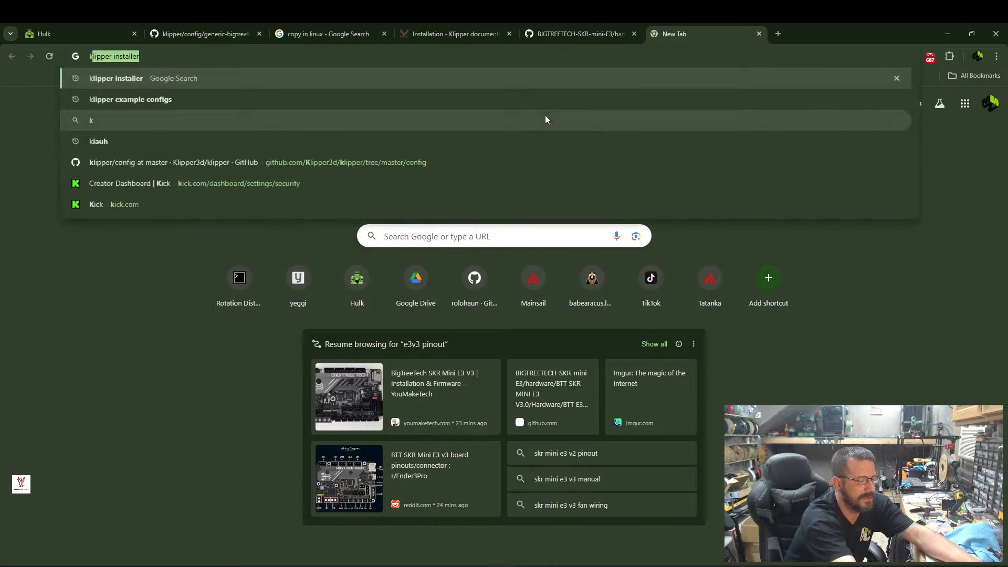
{"action": "type", "text": "lipper s"}
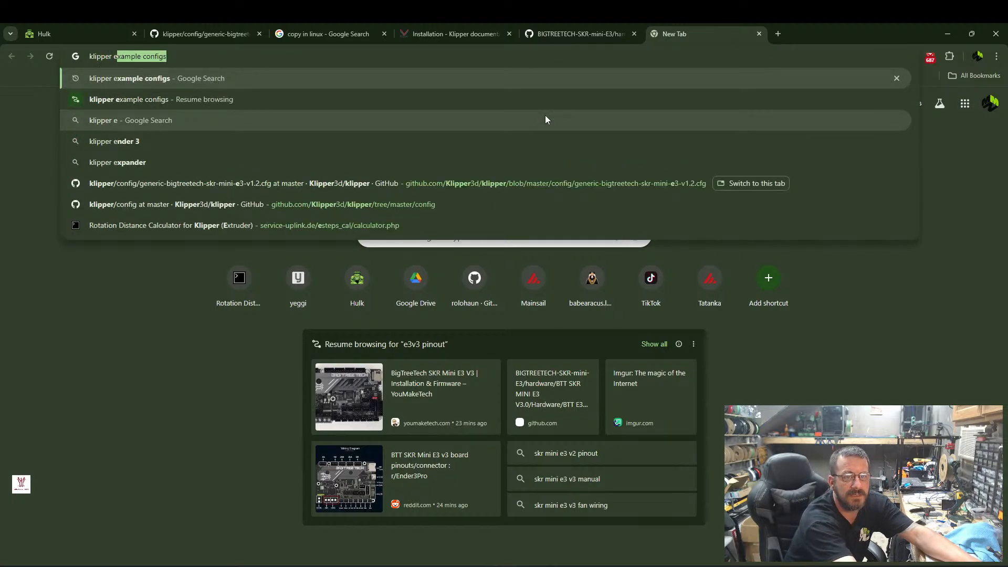
{"action": "type", "text": "ensor"}
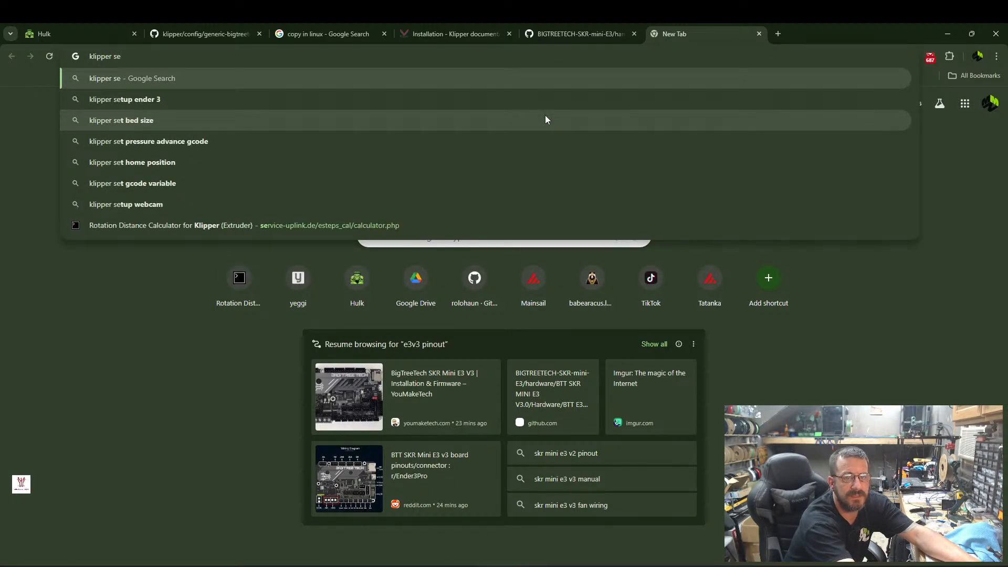
{"action": "type", "text": " le"}
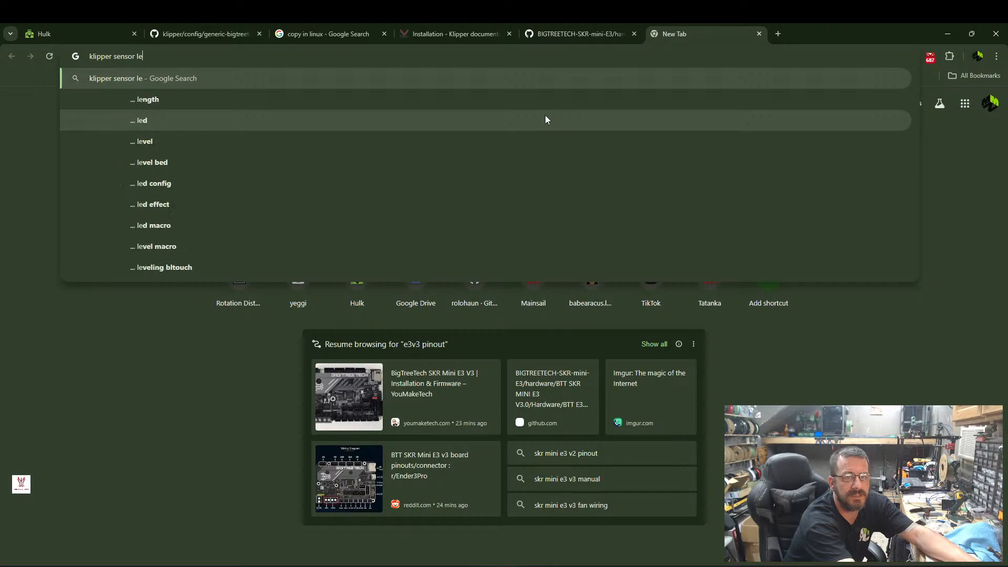
{"action": "type", "text": "ss homing"}
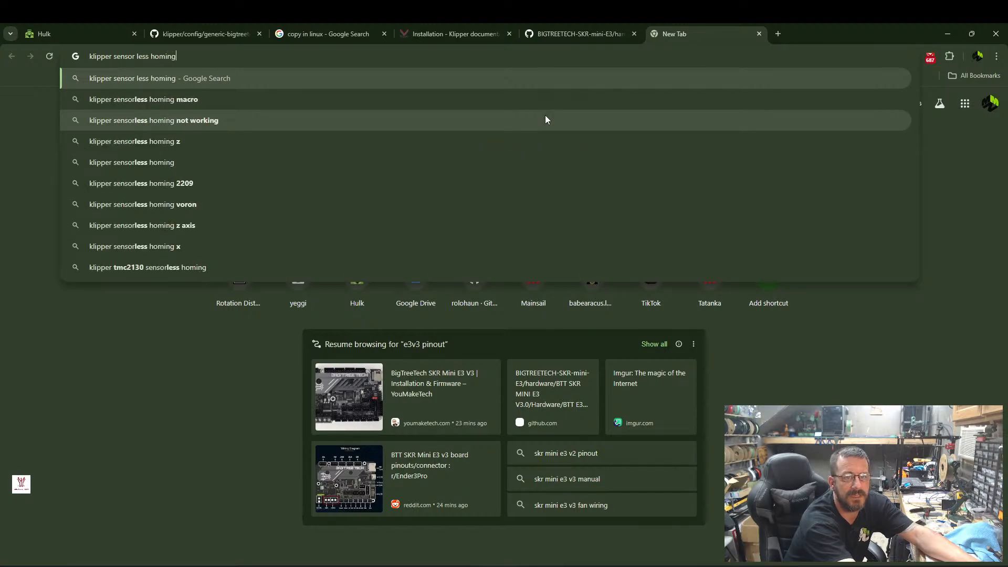
{"action": "key", "text": "Return"}
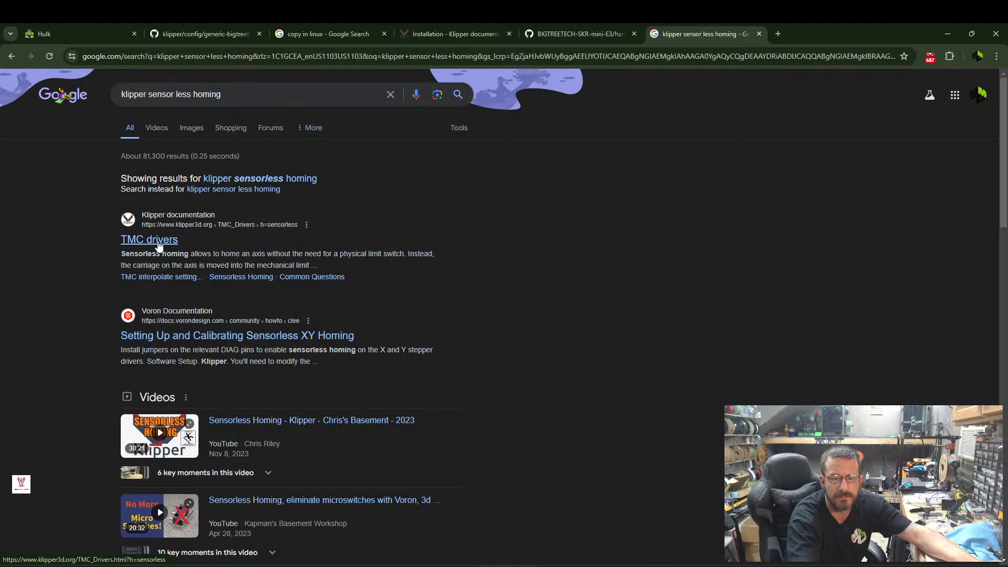
{"action": "left_click", "coordinate": [207, 336]}
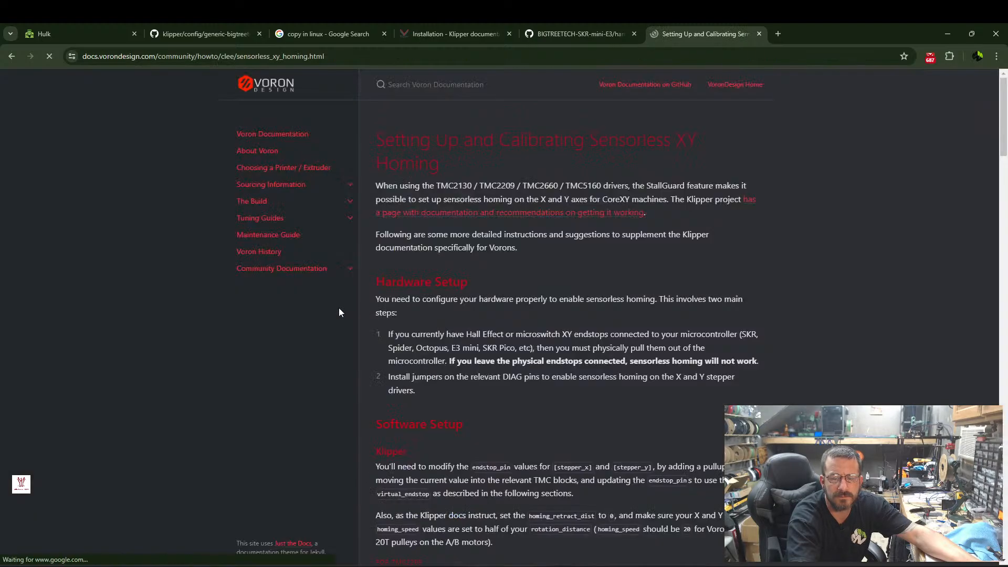
Read the Voron guide's sensorless setup examples and copy the TMC2209 [stepper_y] line "endstop_pin: tmc2209_stepper_y:virtual_endstop".
{"action": "scroll", "coordinate": [428, 232], "scroll_direction": "down", "scroll_amount": 6}
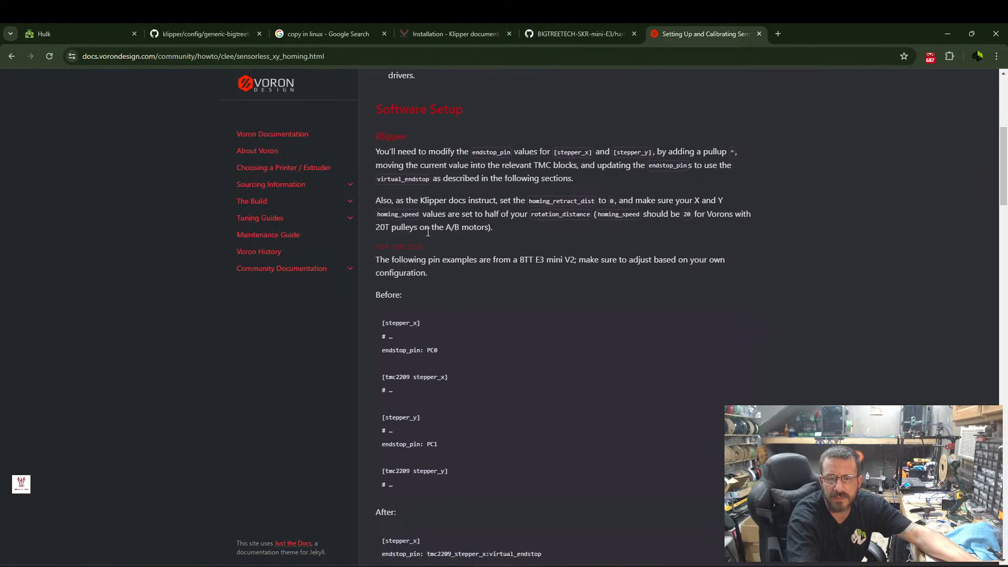
{"action": "scroll", "coordinate": [428, 232], "scroll_direction": "down", "scroll_amount": 5}
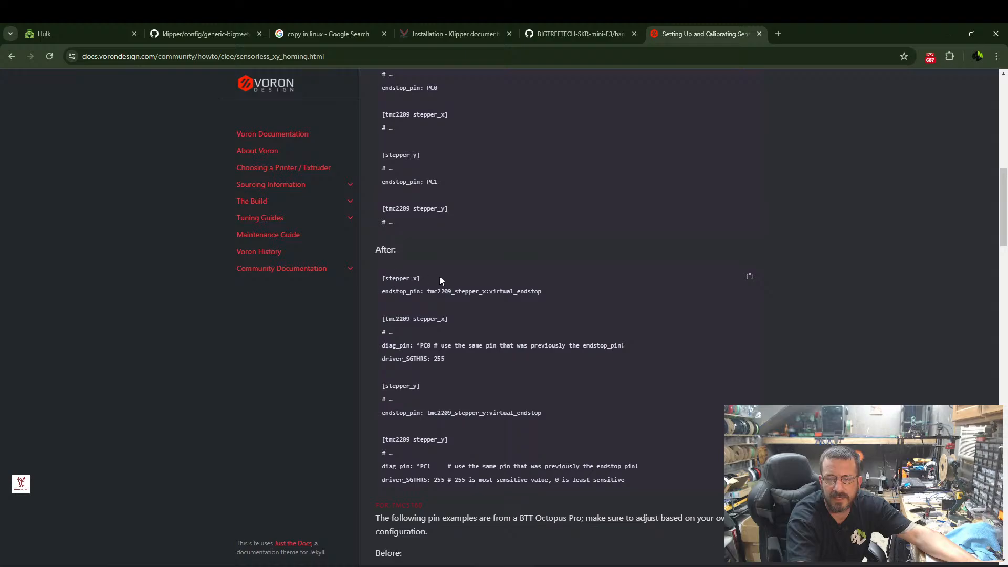
{"action": "scroll", "coordinate": [438, 268], "scroll_direction": "down", "scroll_amount": 4}
{"action": "scroll", "coordinate": [440, 258], "scroll_direction": "down", "scroll_amount": 5}
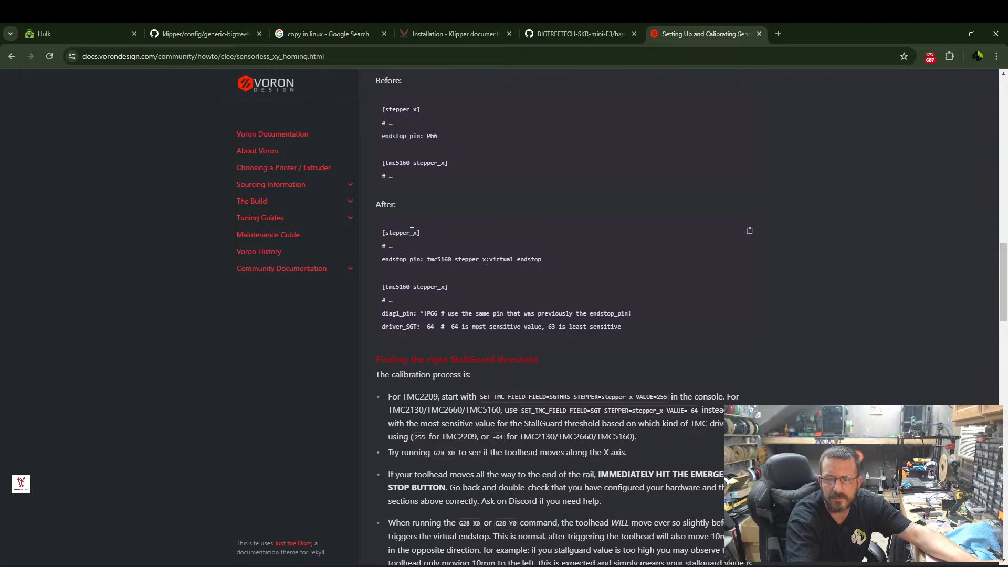
{"action": "scroll", "coordinate": [460, 207], "scroll_direction": "up", "scroll_amount": 6}
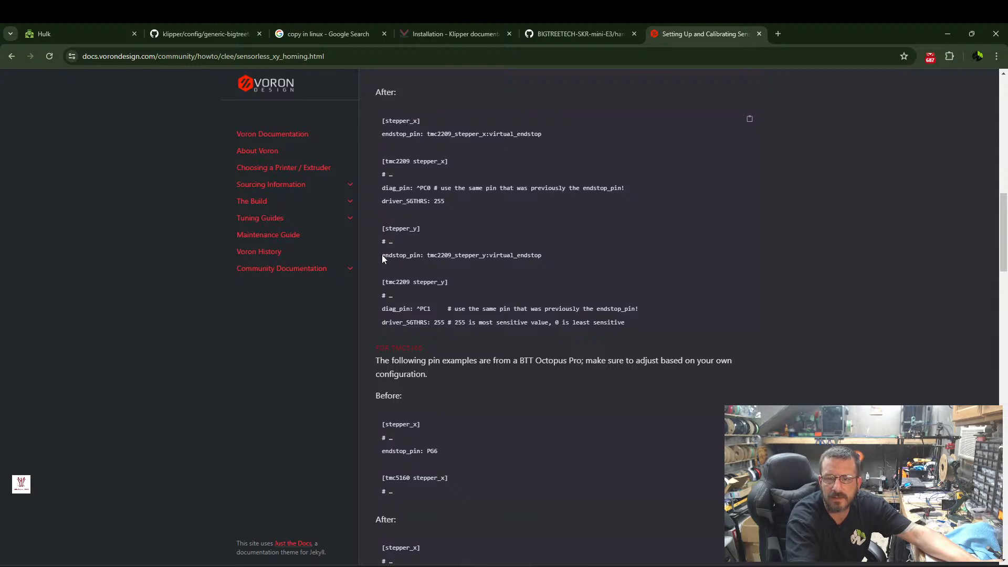
{"action": "left_click_drag", "start_coordinate": [382, 256], "coordinate": [502, 261]}
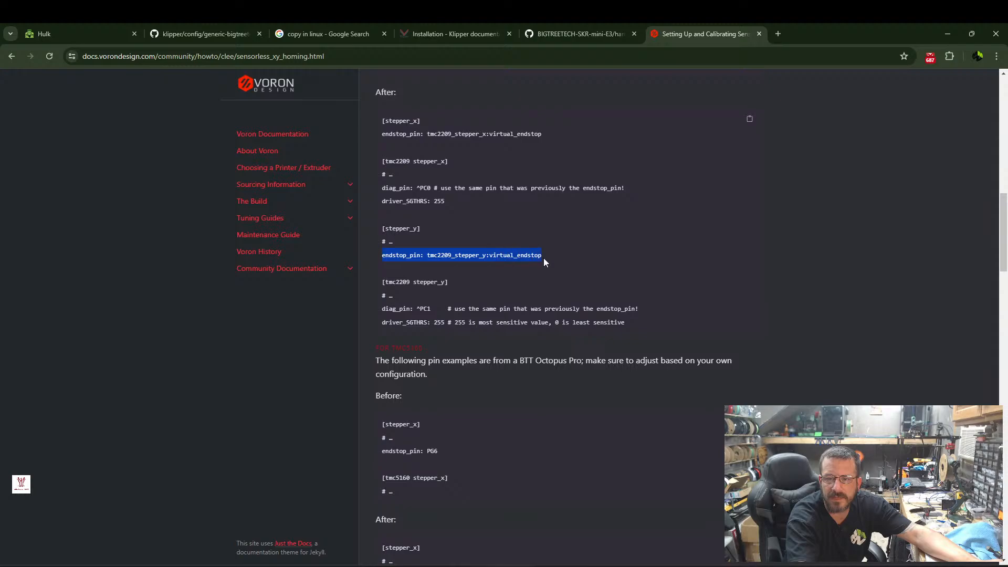
{"action": "right_click", "coordinate": [513, 256]}
{"action": "left_click", "coordinate": [544, 263]}
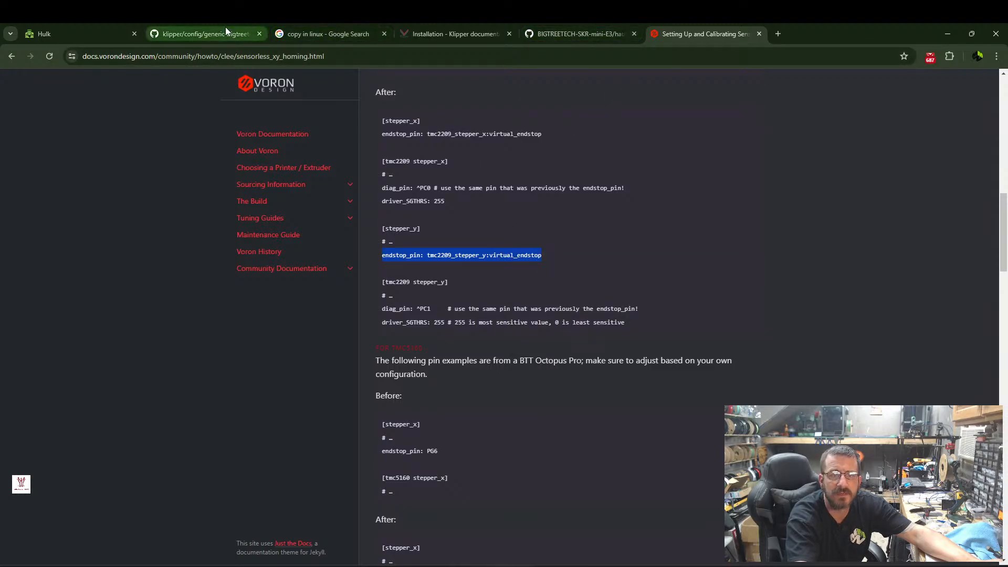
Go back to the new printer.cfg and review its sections, ending at the endstop settings of [stepper_y].
{"action": "left_click", "coordinate": [91, 29]}
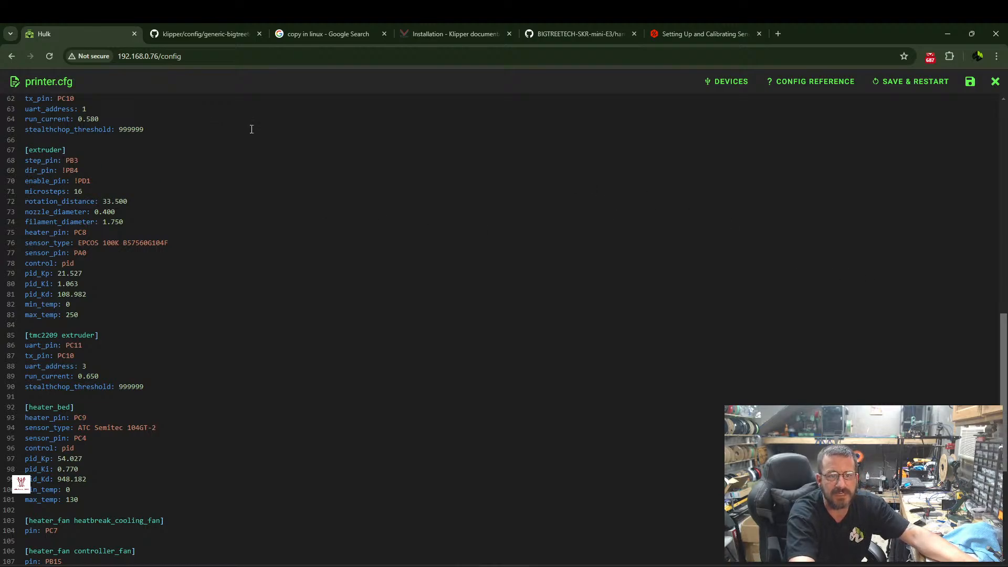
{"action": "scroll", "coordinate": [89, 340], "scroll_direction": "down", "scroll_amount": 1}
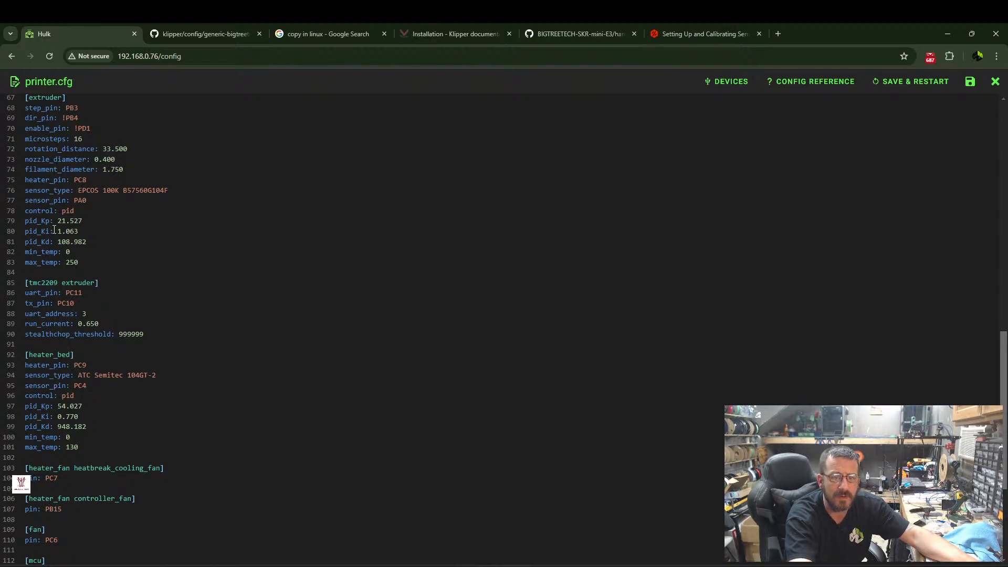
{"action": "scroll", "coordinate": [41, 179], "scroll_direction": "up", "scroll_amount": 5}
{"action": "scroll", "coordinate": [41, 178], "scroll_direction": "up", "scroll_amount": 6}
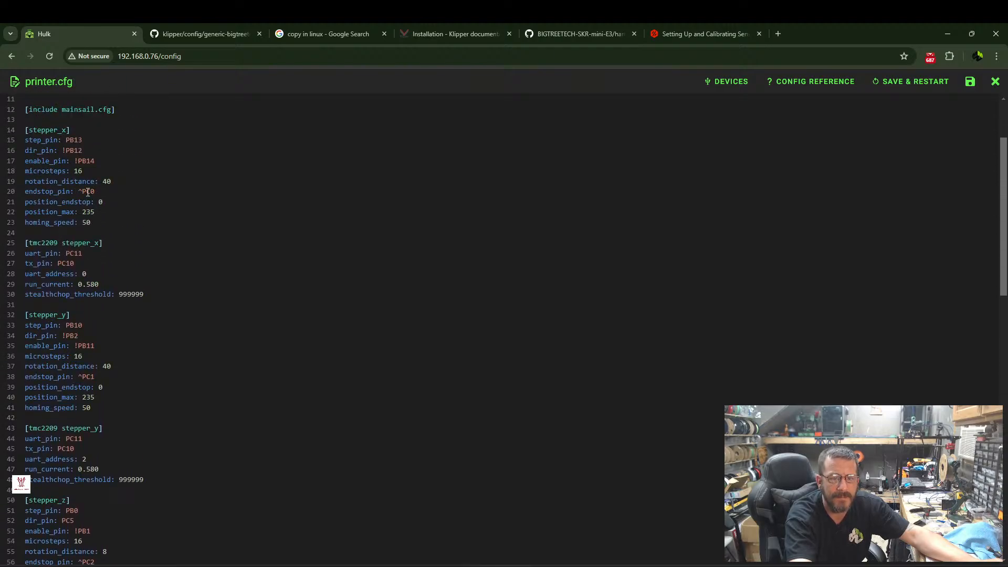
{"action": "scroll", "coordinate": [87, 192], "scroll_direction": "up", "scroll_amount": 2}
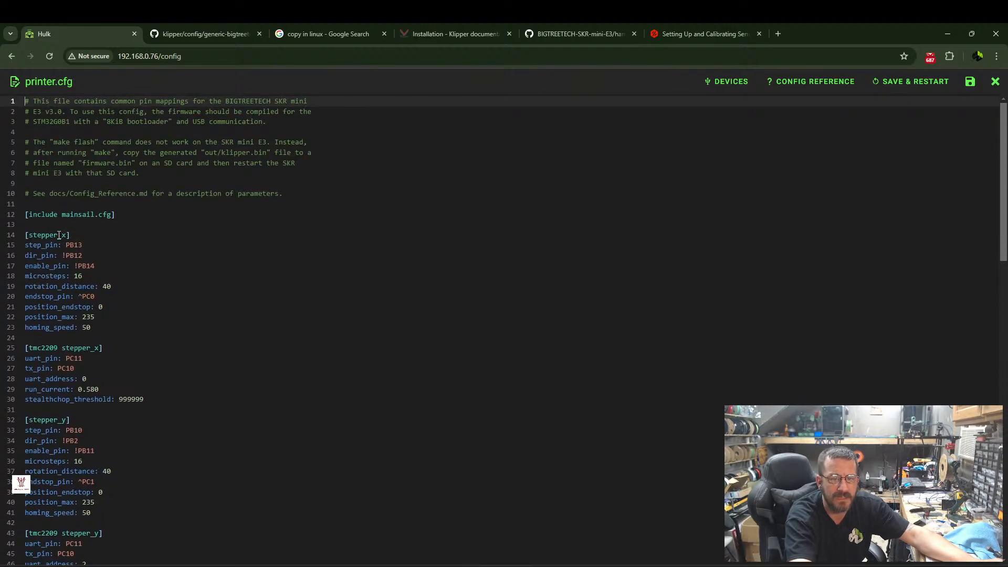
{"action": "scroll", "coordinate": [74, 319], "scroll_direction": "down", "scroll_amount": 7}
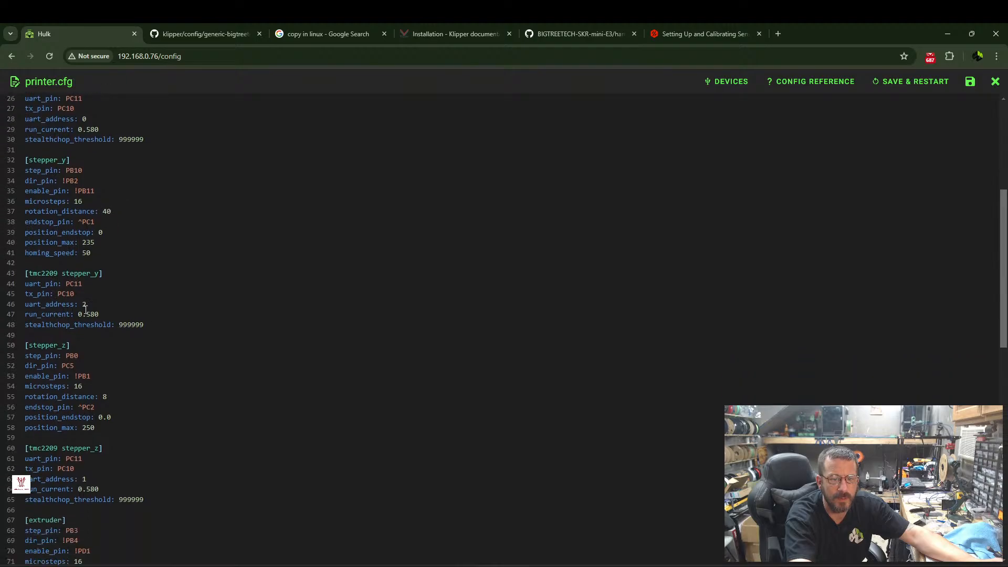
{"action": "scroll", "coordinate": [68, 298], "scroll_direction": "down", "scroll_amount": 1}
{"action": "scroll", "coordinate": [63, 320], "scroll_direction": "down", "scroll_amount": 6}
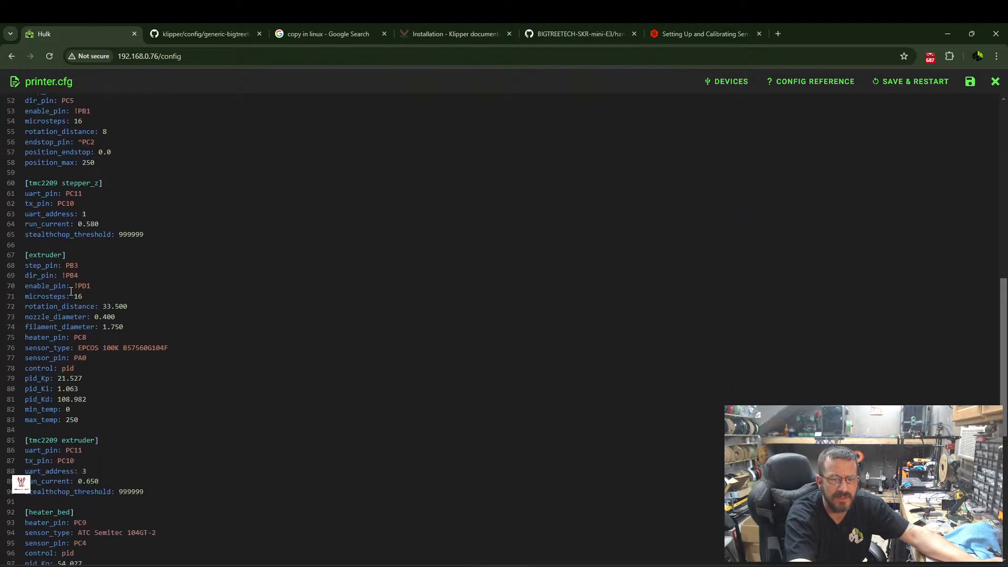
{"action": "scroll", "coordinate": [63, 320], "scroll_direction": "down", "scroll_amount": 3}
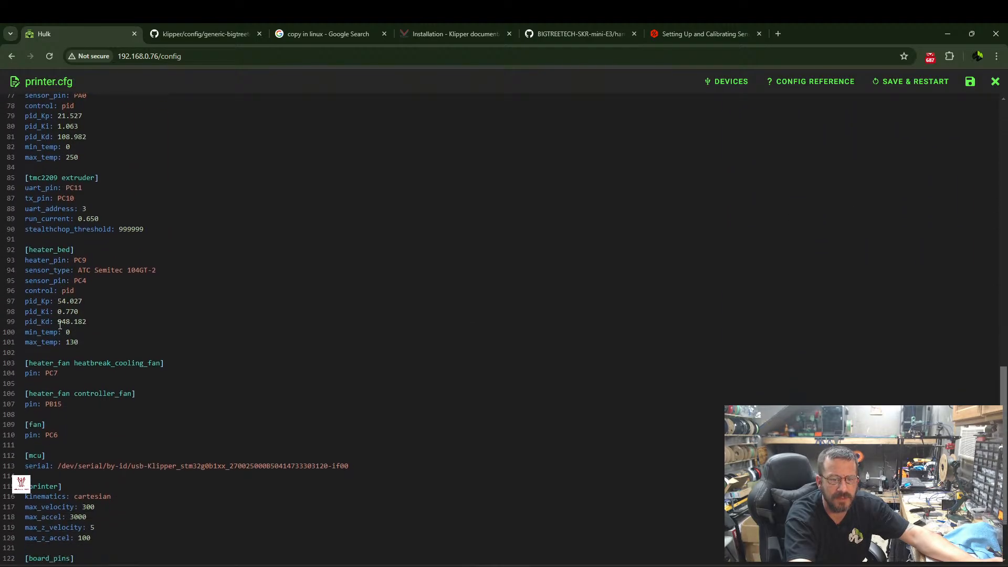
{"action": "scroll", "coordinate": [79, 307], "scroll_direction": "up", "scroll_amount": 7}
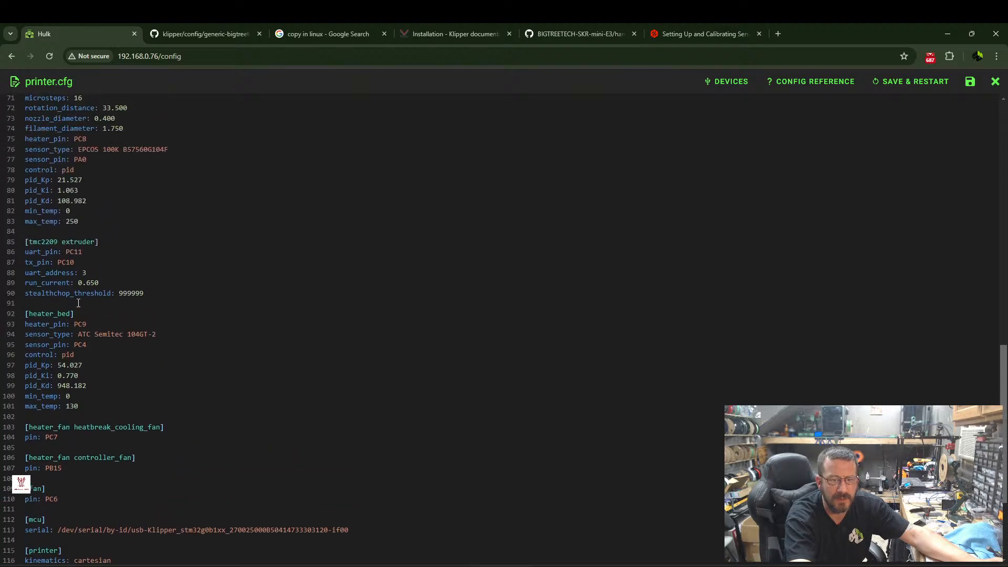
{"action": "scroll", "coordinate": [90, 297], "scroll_direction": "up", "scroll_amount": 7}
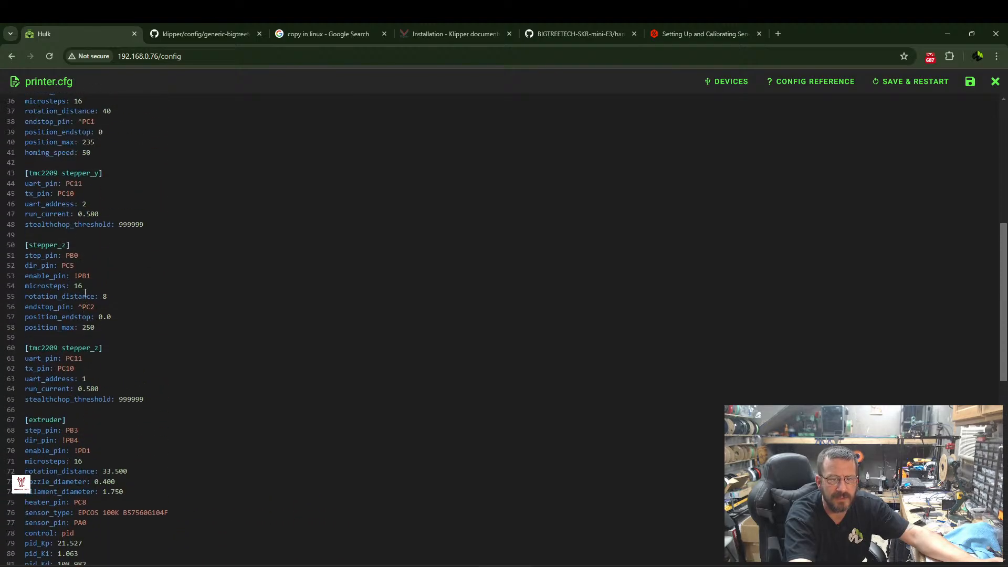
{"action": "scroll", "coordinate": [80, 288], "scroll_direction": "down", "scroll_amount": 1}
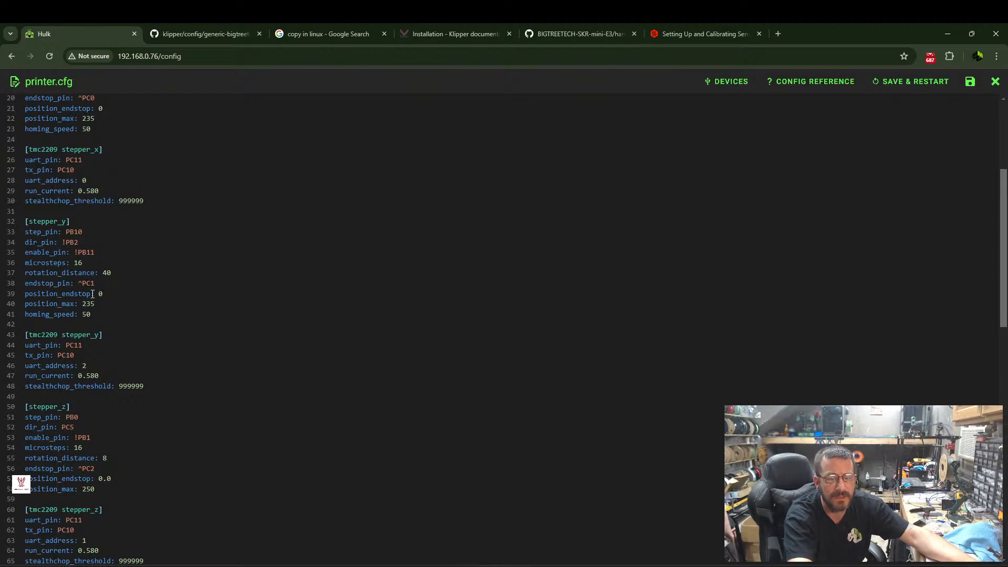
{"action": "left_click", "coordinate": [26, 294]}
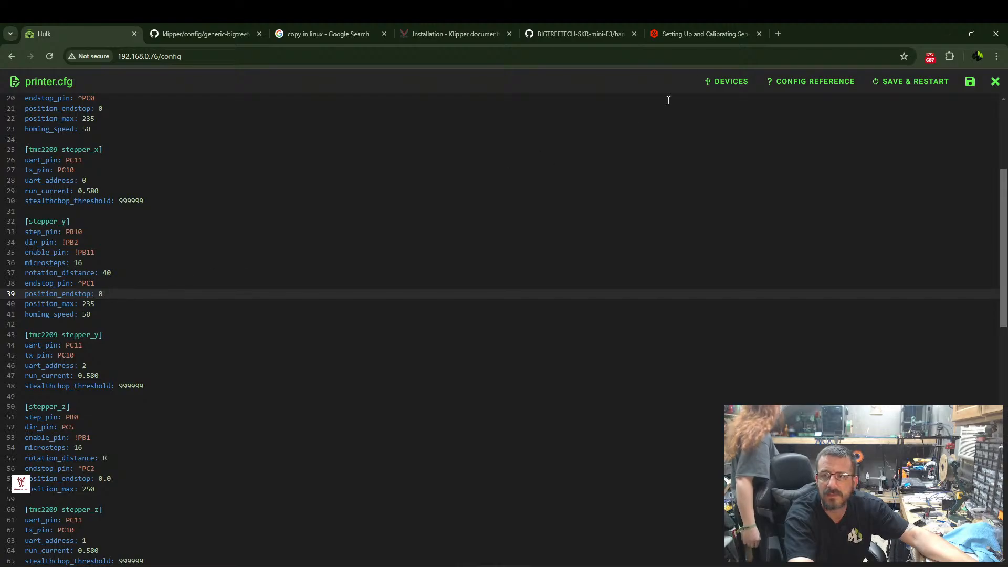
Compare the stepper settings in printer.cfg with the SKR Mini E3 V3.0 pin diagram and the Voron guide's TMC2209 example.
{"action": "left_click", "coordinate": [704, 35]}
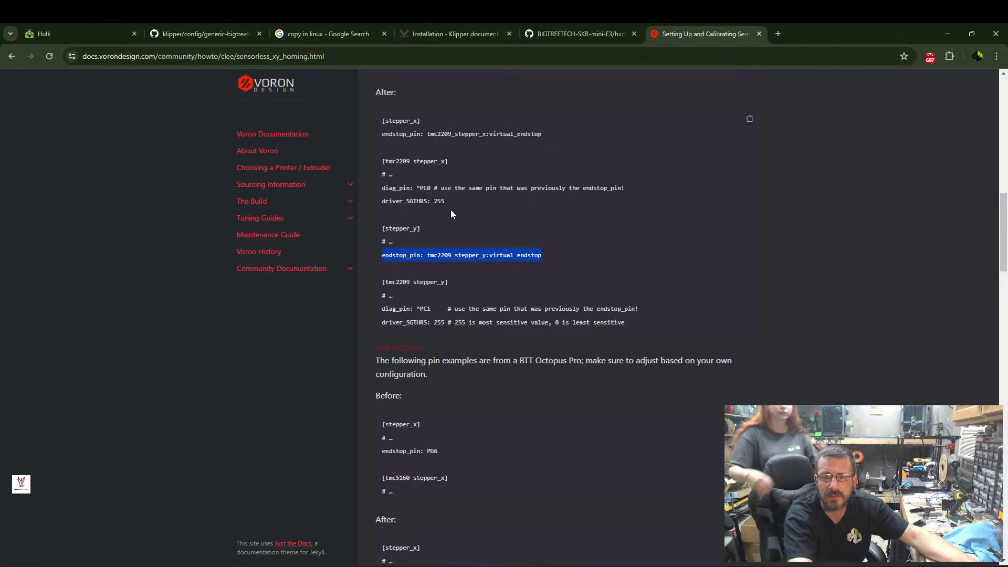
{"action": "left_click", "coordinate": [587, 34]}
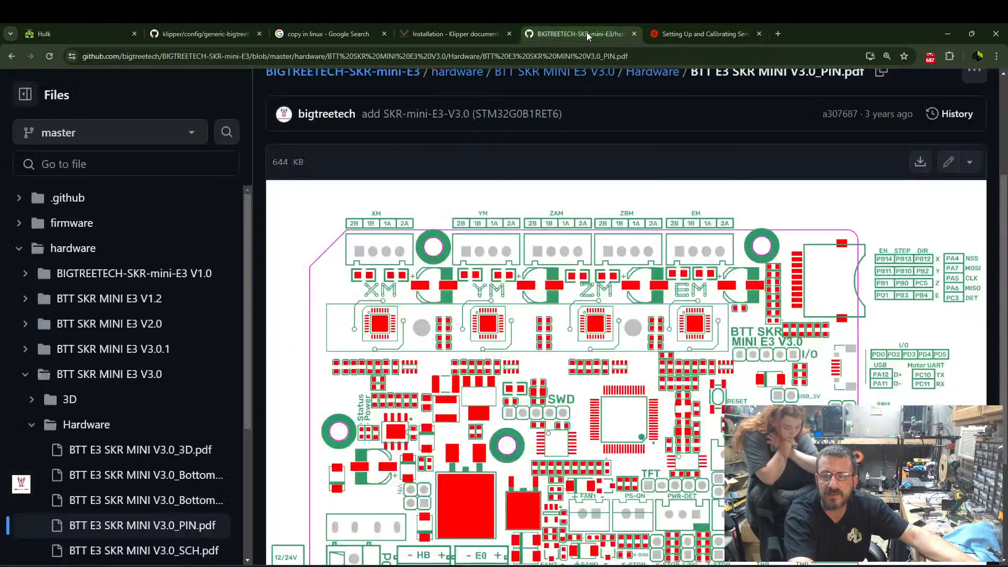
{"action": "left_click", "coordinate": [95, 34]}
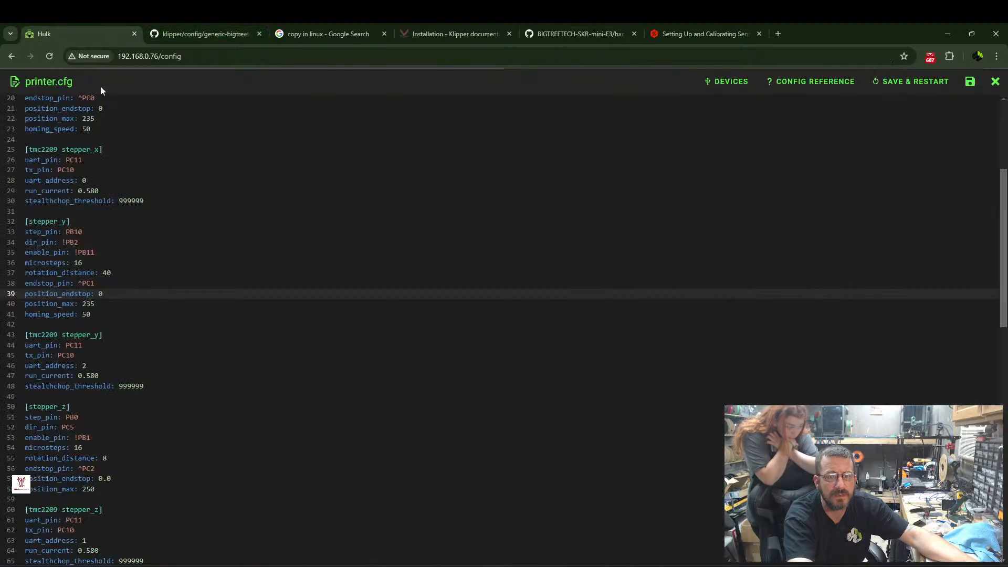
{"action": "left_click", "coordinate": [97, 294]}
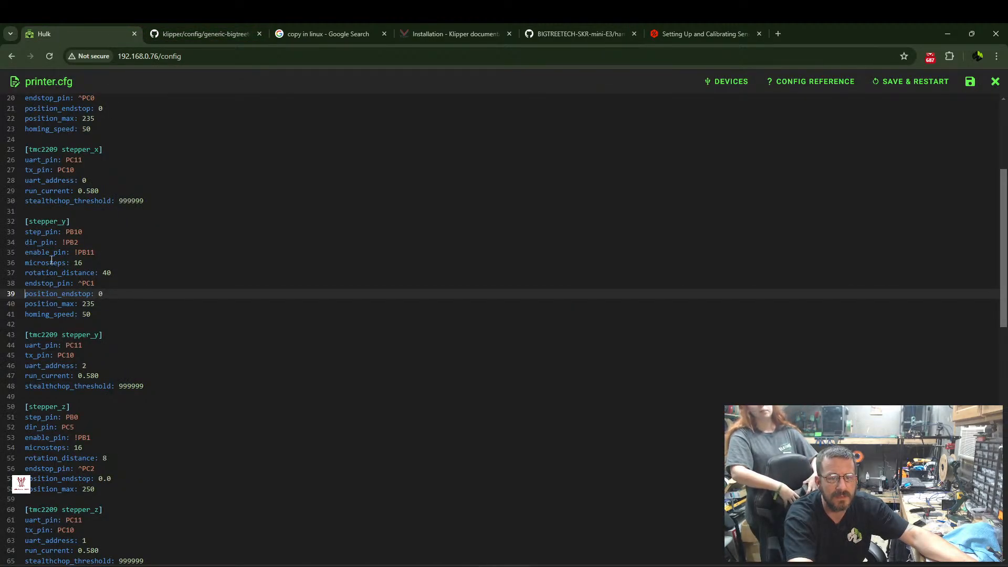
{"action": "scroll", "coordinate": [84, 200], "scroll_direction": "up", "scroll_amount": 2}
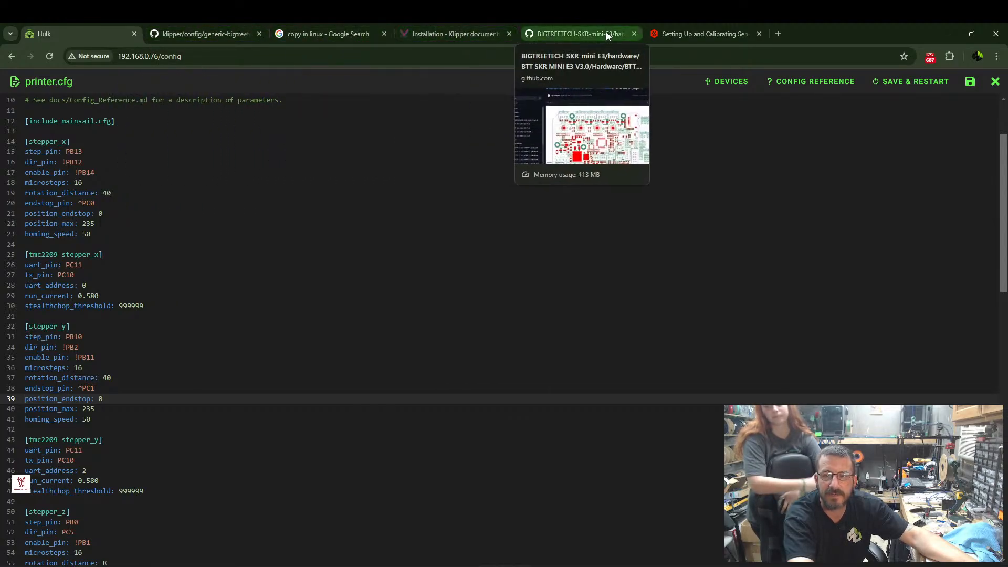
{"action": "left_click", "coordinate": [471, 33]}
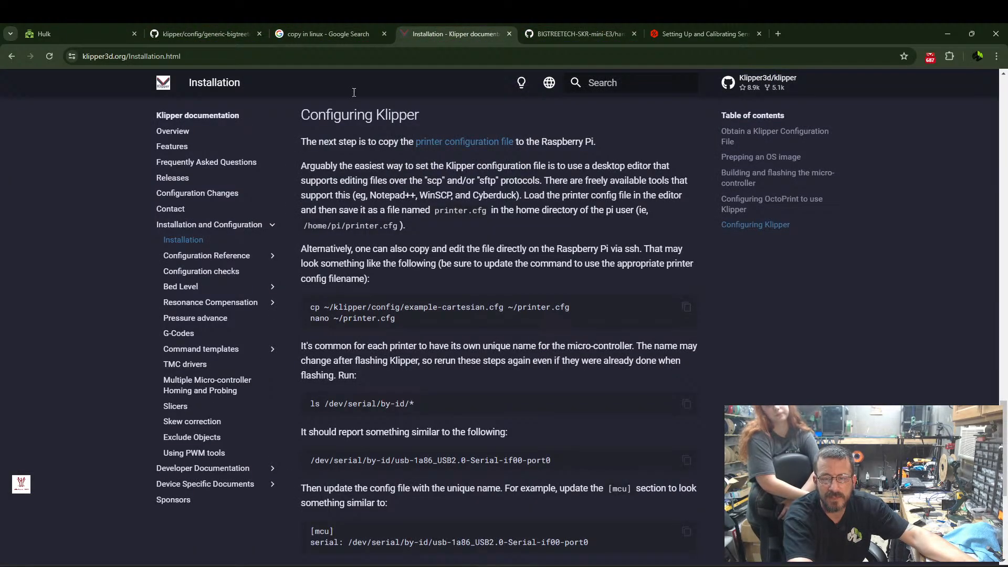
{"action": "left_click", "coordinate": [589, 32]}
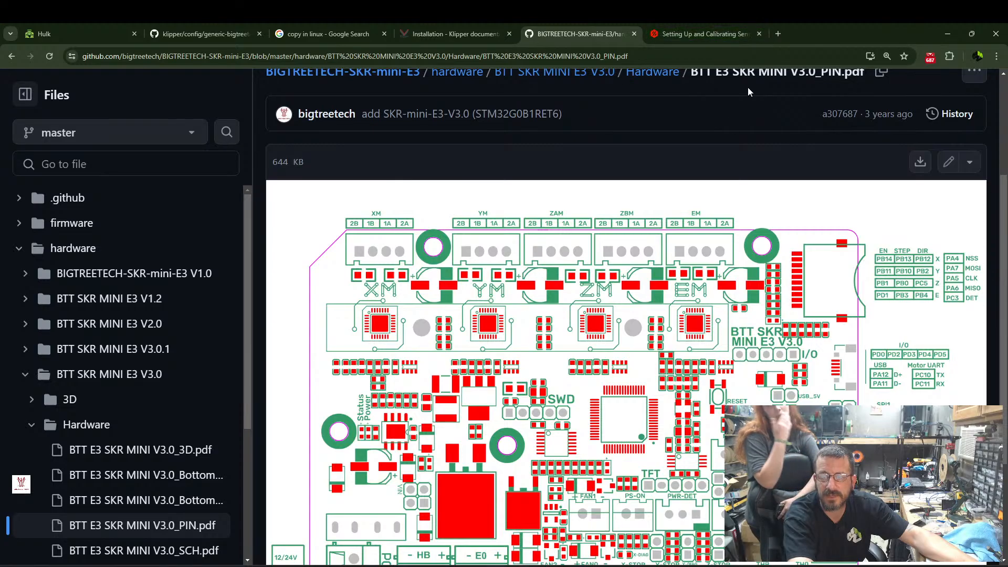
{"action": "left_click", "coordinate": [700, 35]}
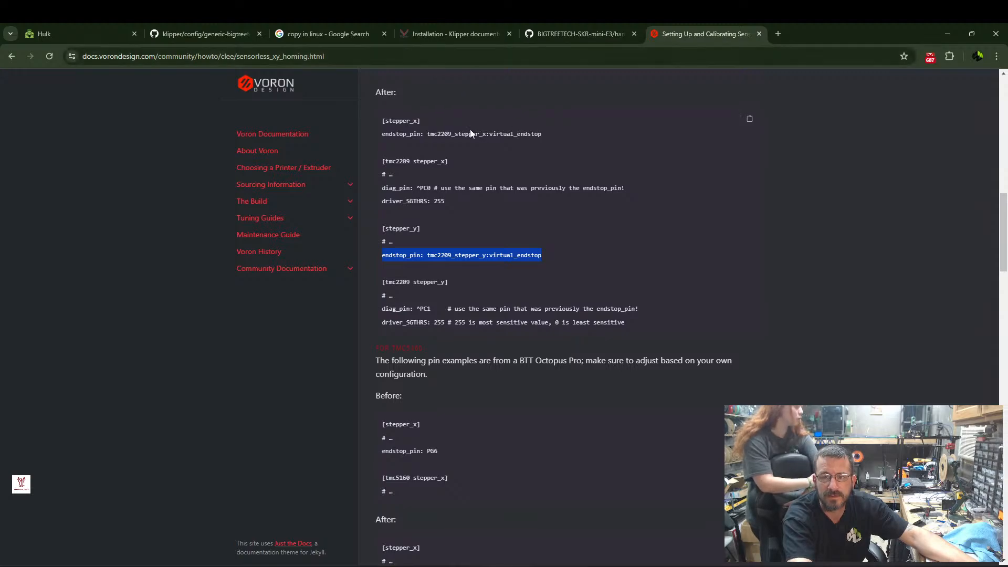
Load hulk.local in a new browser tab and open printer.cfg from that machine's config files.
{"action": "left_click", "coordinate": [778, 34]}
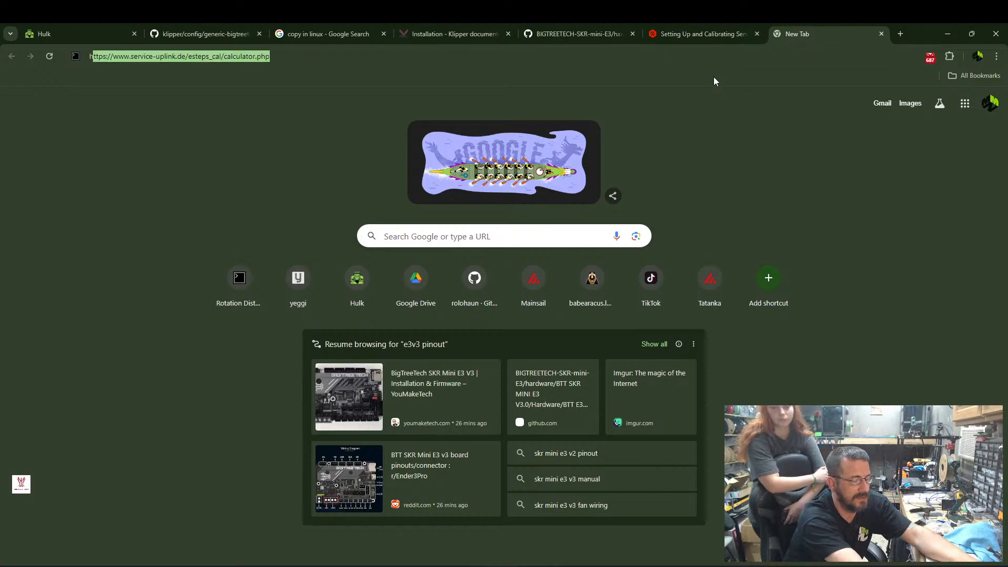
{"action": "type", "text": "hulk"}
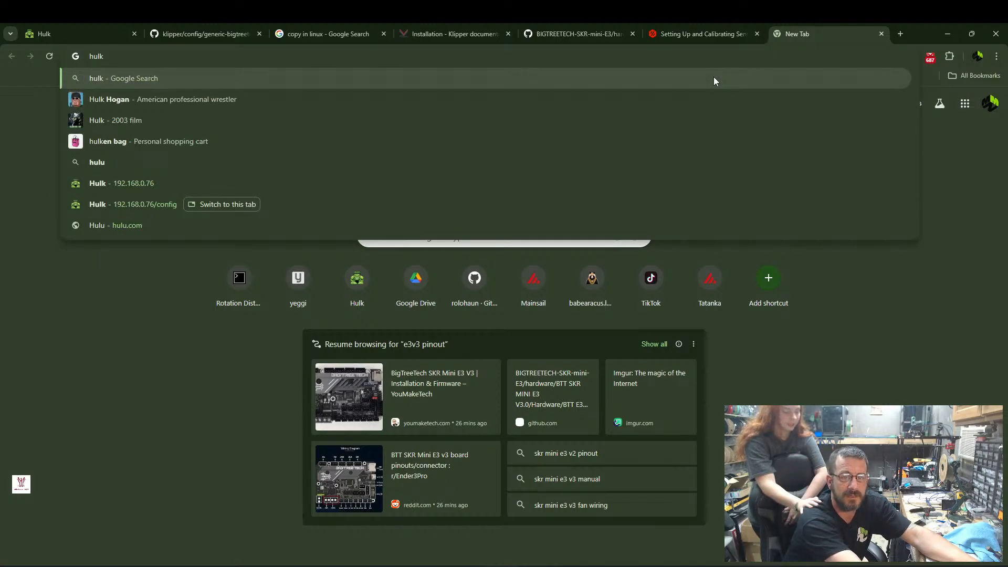
{"action": "type", "text": ".local"}
{"action": "key", "text": "Return"}
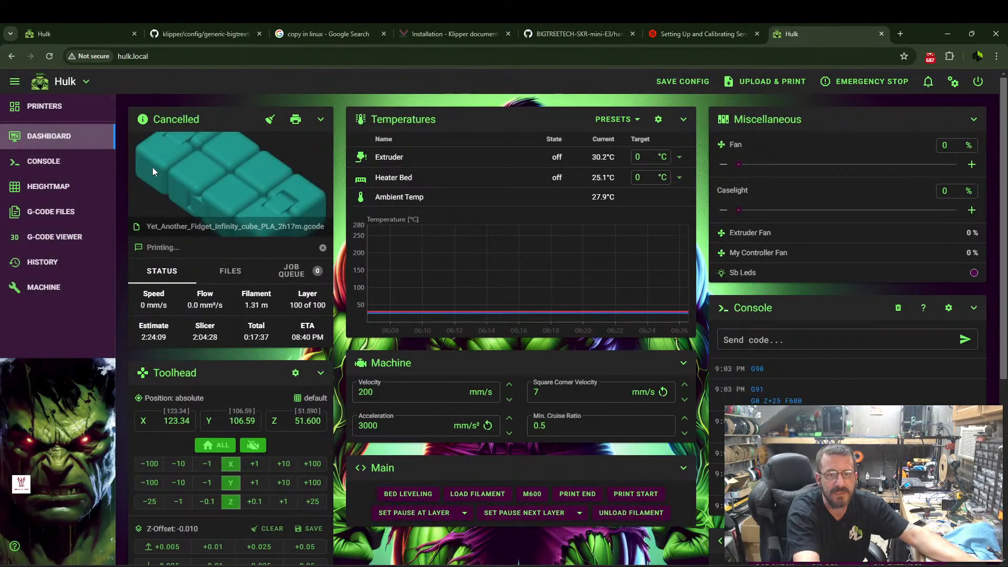
{"action": "left_click", "coordinate": [49, 287]}
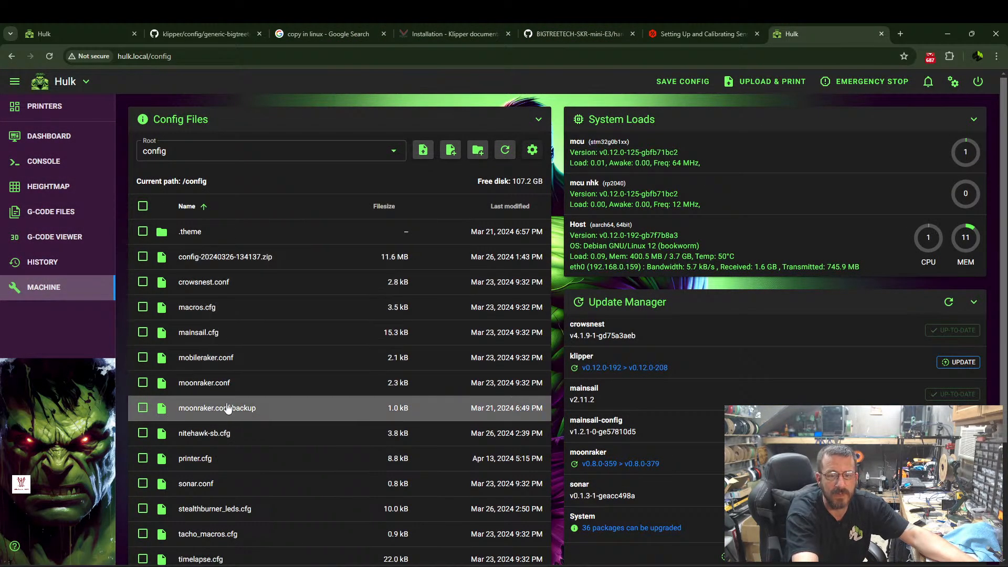
{"action": "scroll", "coordinate": [228, 408], "scroll_direction": "down", "scroll_amount": 3}
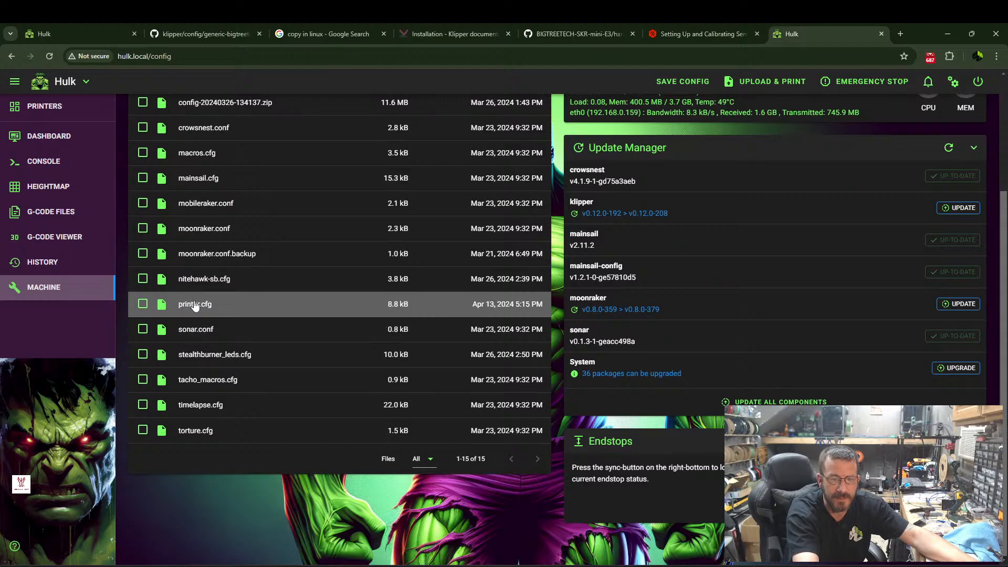
{"action": "left_click", "coordinate": [195, 304]}
Copy the line "endstop_pin: tmc2209_stepper_y:virtual_endstop" from the [stepper_y] section of the hulk.local printer.cfg.
{"action": "scroll", "coordinate": [123, 246], "scroll_direction": "down", "scroll_amount": 8}
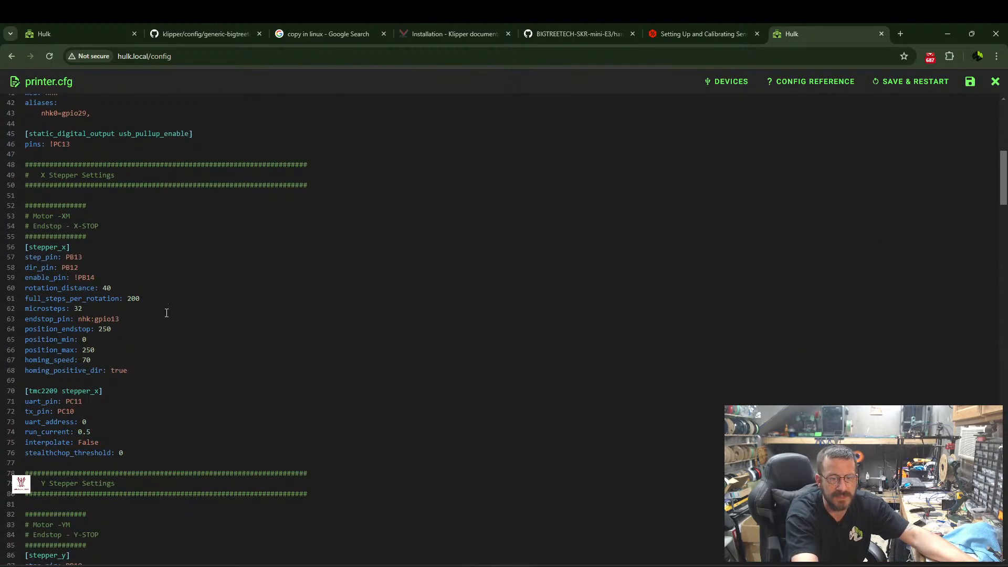
{"action": "scroll", "coordinate": [57, 249], "scroll_direction": "down", "scroll_amount": 5}
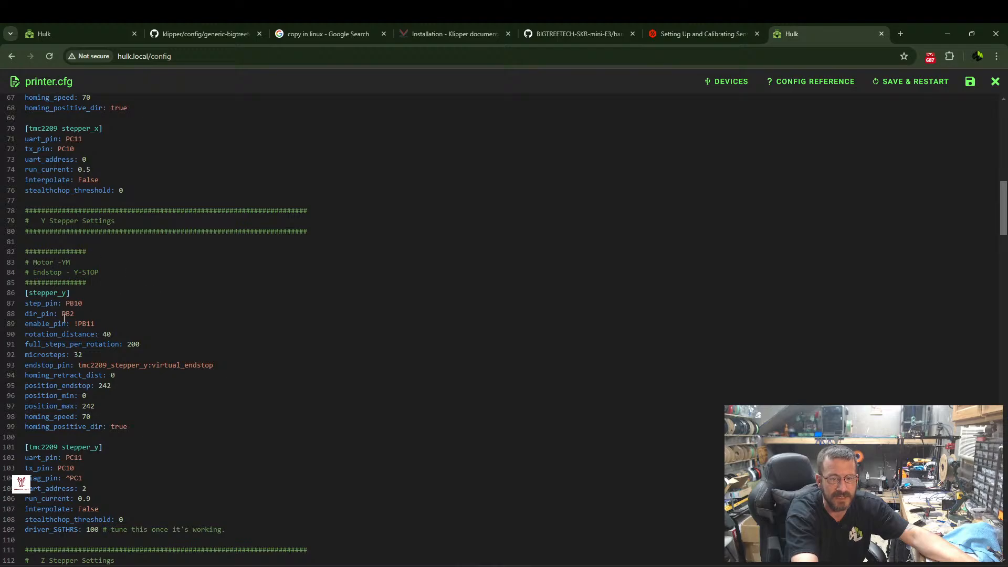
{"action": "left_click_drag", "start_coordinate": [26, 365], "coordinate": [221, 364]}
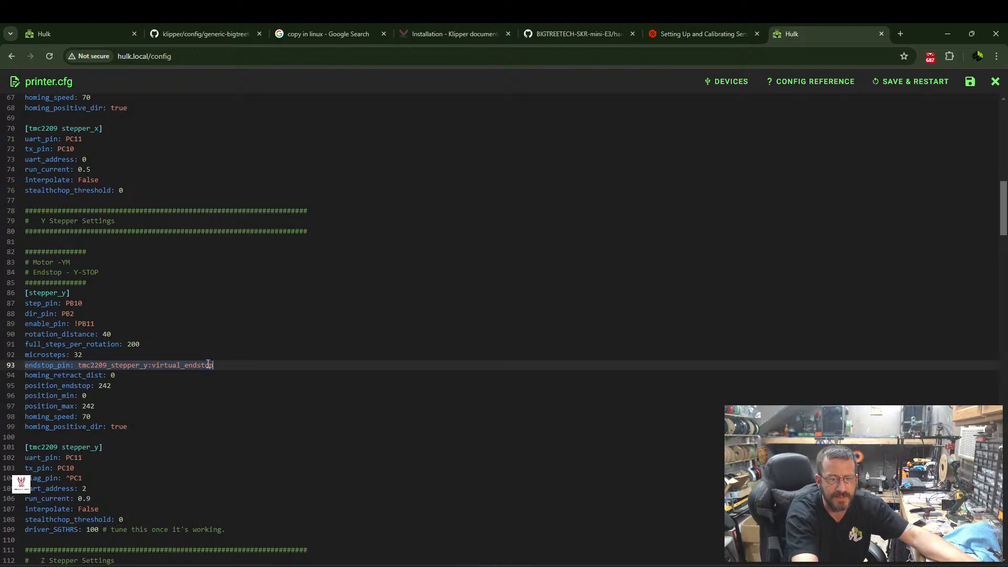
{"action": "right_click", "coordinate": [205, 367]}
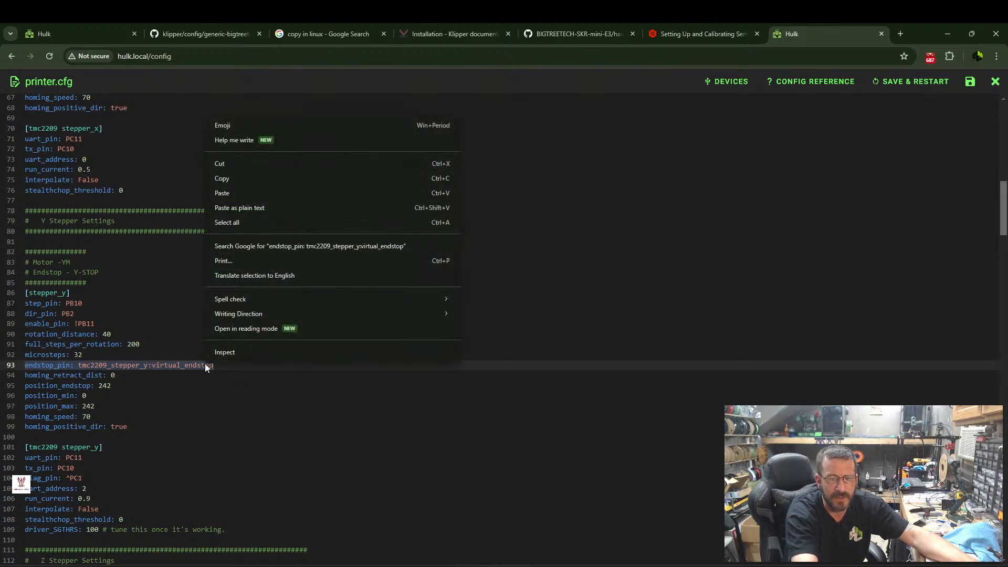
{"action": "left_click", "coordinate": [241, 199]}
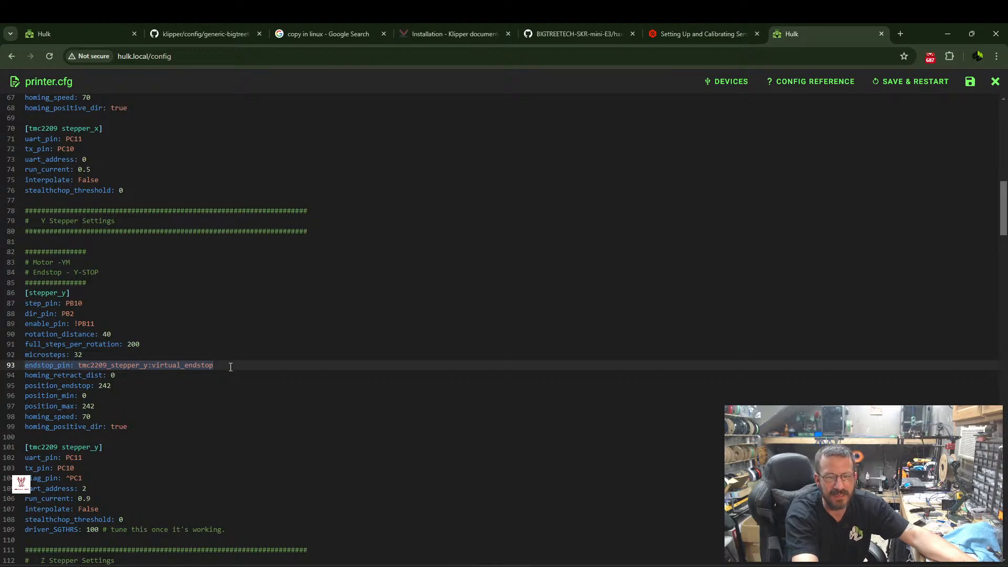
{"action": "right_click", "coordinate": [204, 363]}
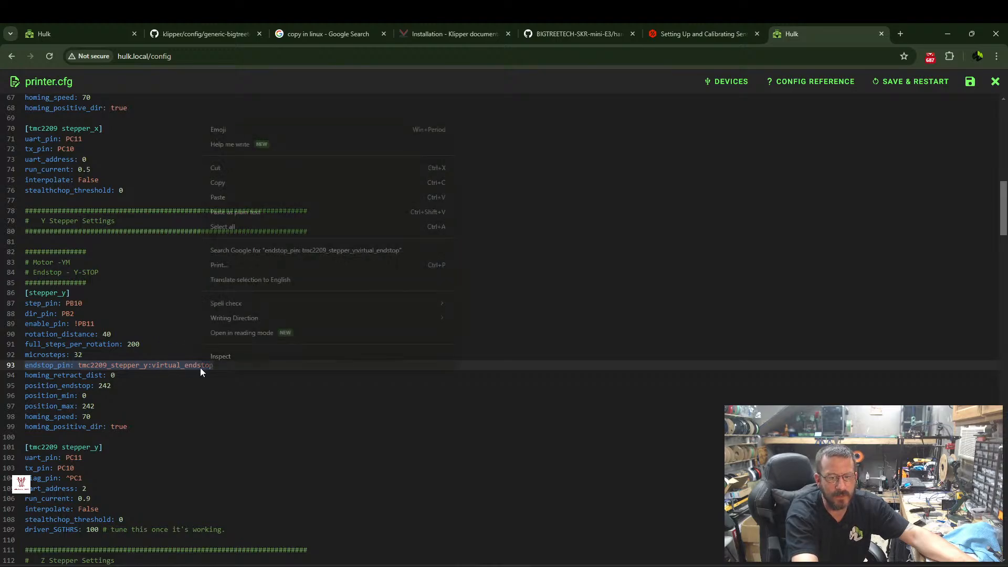
{"action": "left_click", "coordinate": [231, 185]}
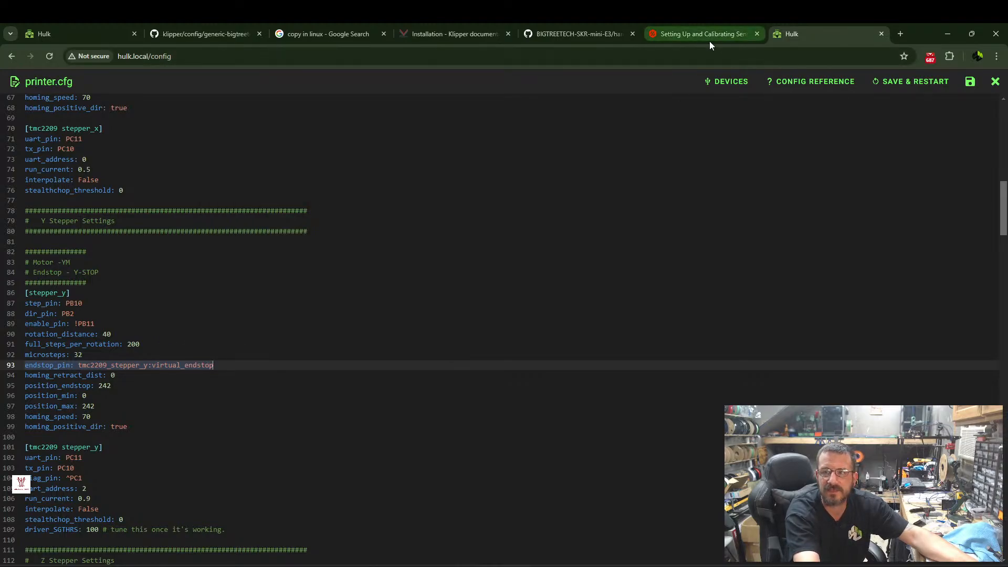
{"action": "left_click", "coordinate": [71, 32]}
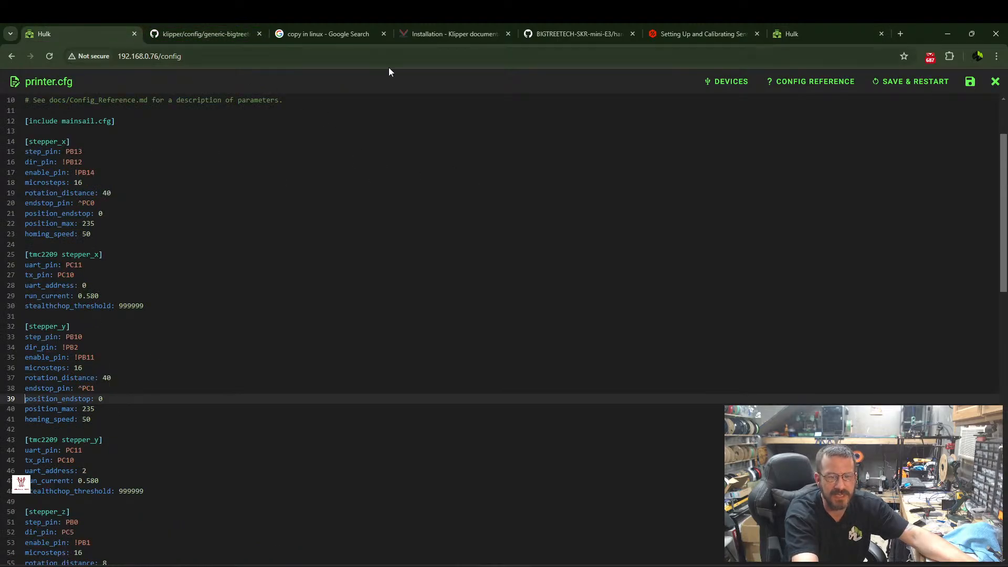
Copy the complete X, Y and Z stepper settings, from the X Stepper Settings header through [tmc2209 stepper_z], from the hulk.local printer.cfg.
{"action": "left_click", "coordinate": [805, 34]}
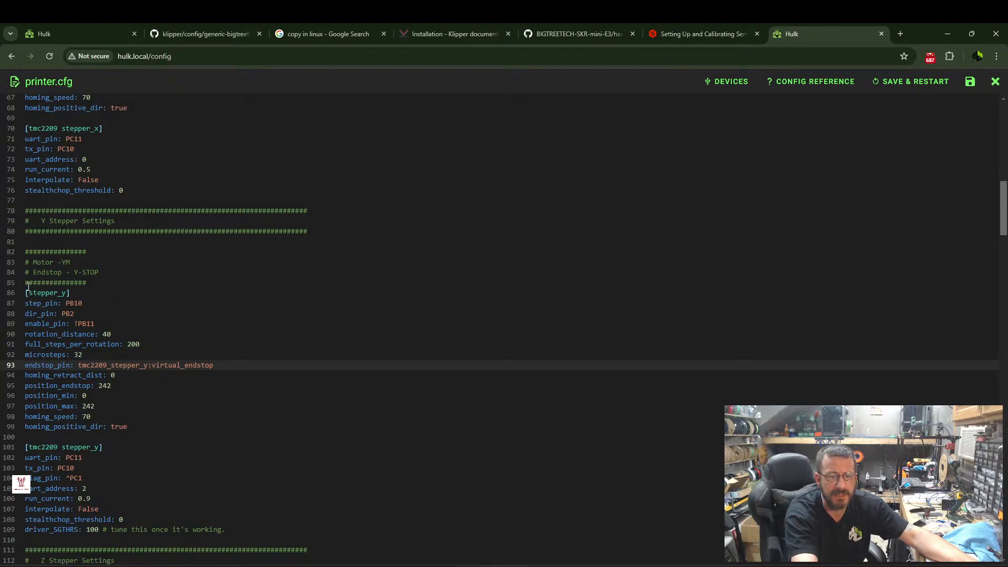
{"action": "scroll", "coordinate": [52, 203], "scroll_direction": "up", "scroll_amount": 7}
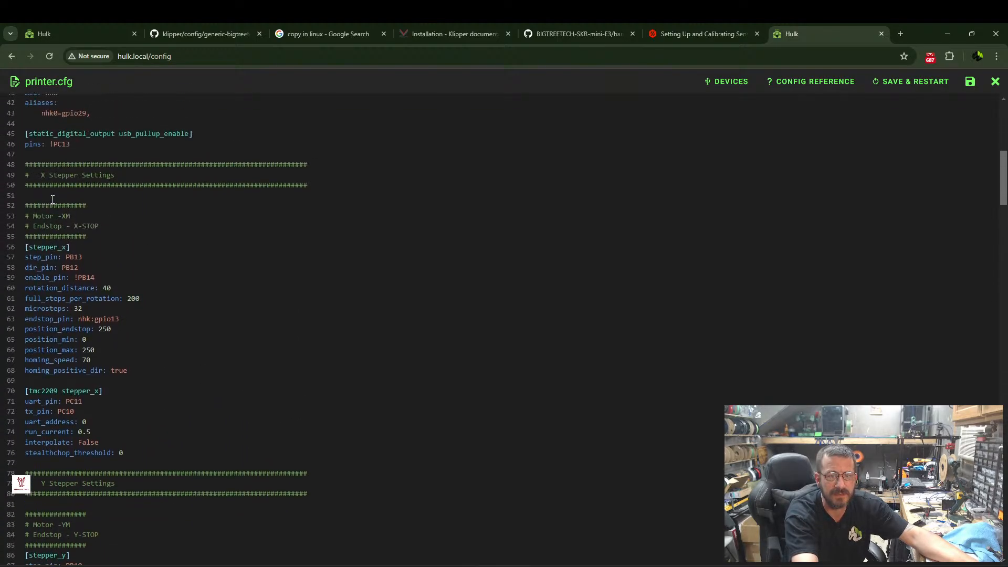
{"action": "scroll", "coordinate": [71, 212], "scroll_direction": "up", "scroll_amount": 4}
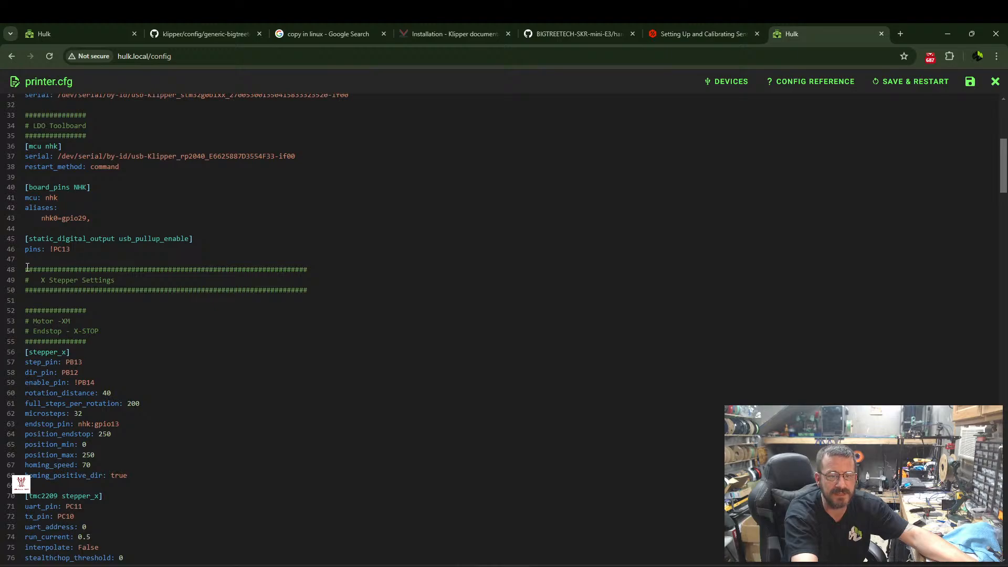
{"action": "scroll", "coordinate": [142, 227], "scroll_direction": "up", "scroll_amount": 2}
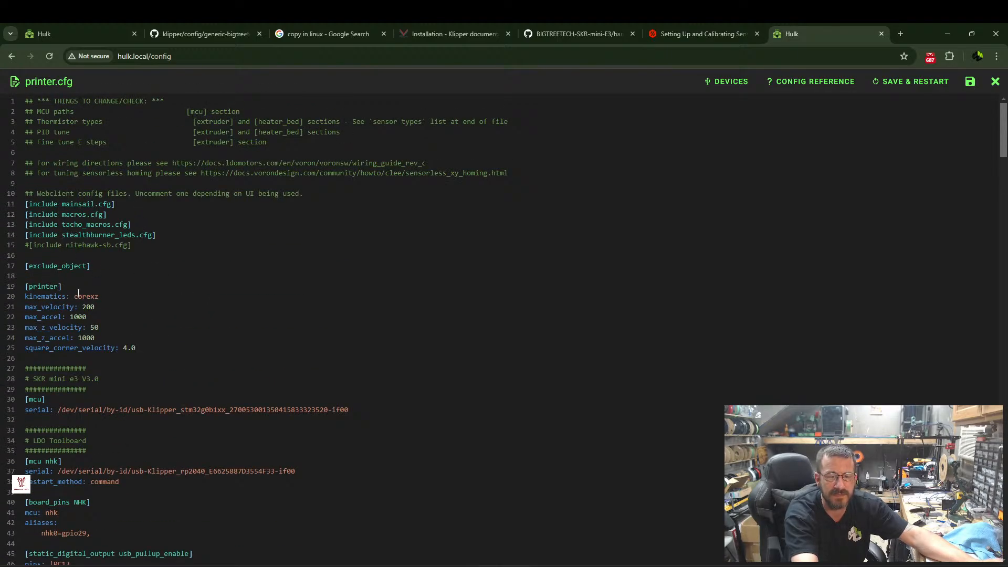
{"action": "scroll", "coordinate": [84, 292], "scroll_direction": "down", "scroll_amount": 4}
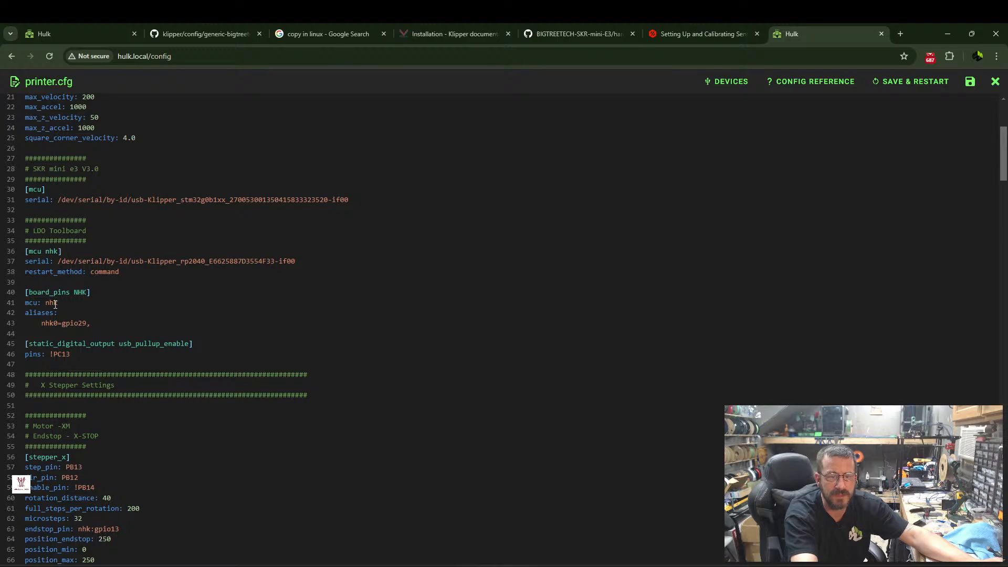
{"action": "scroll", "coordinate": [56, 298], "scroll_direction": "down", "scroll_amount": 2}
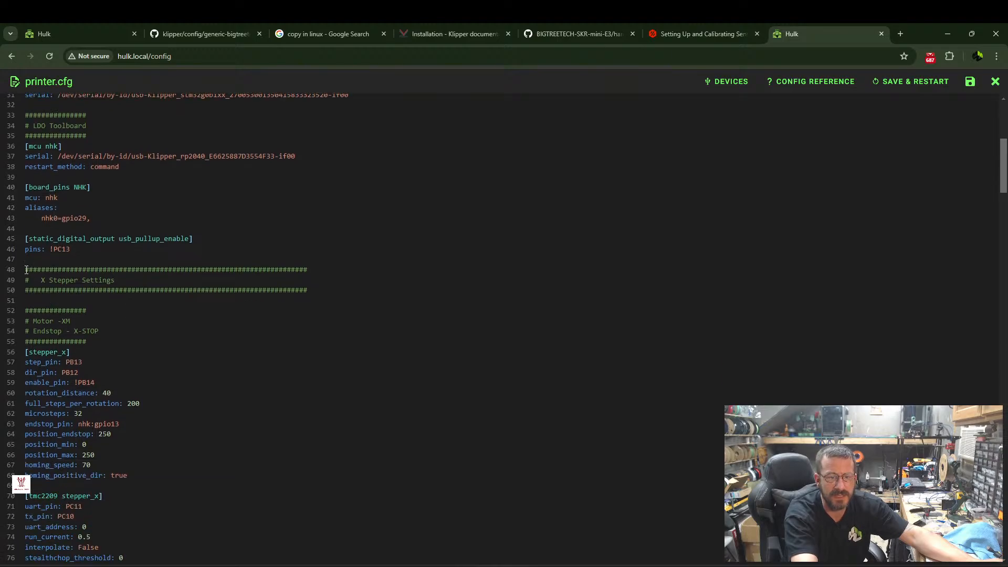
{"action": "left_click_drag", "start_coordinate": [25, 269], "coordinate": [122, 404]}
{"action": "scroll", "coordinate": [128, 420], "scroll_direction": "down", "scroll_amount": 8}
{"action": "scroll", "coordinate": [122, 409], "scroll_direction": "down", "scroll_amount": 5}
{"action": "scroll", "coordinate": [122, 404], "scroll_direction": "down", "scroll_amount": 3}
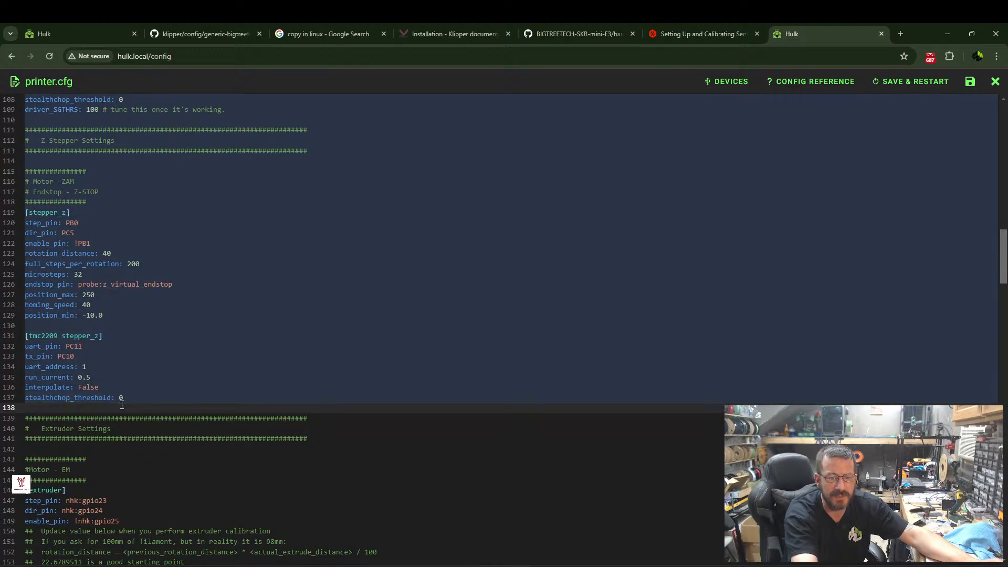
{"action": "right_click", "coordinate": [82, 397]}
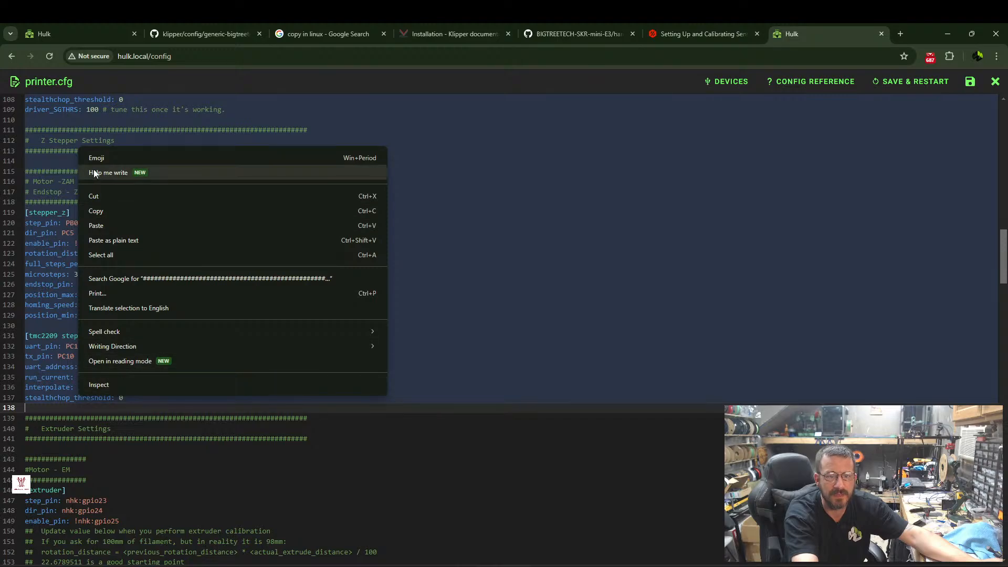
{"action": "left_click", "coordinate": [106, 211]}
Replace the stepper and TMC2209 sections for X, Y and Z in the new printer.cfg with the copied block, and save and restart.
{"action": "left_click", "coordinate": [91, 28]}
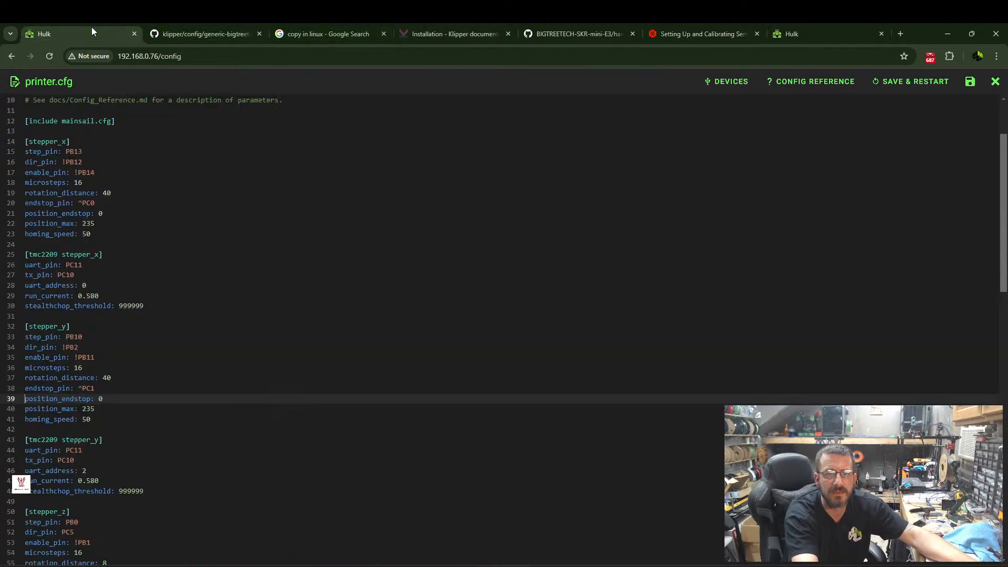
{"action": "scroll", "coordinate": [48, 246], "scroll_direction": "up", "scroll_amount": 2}
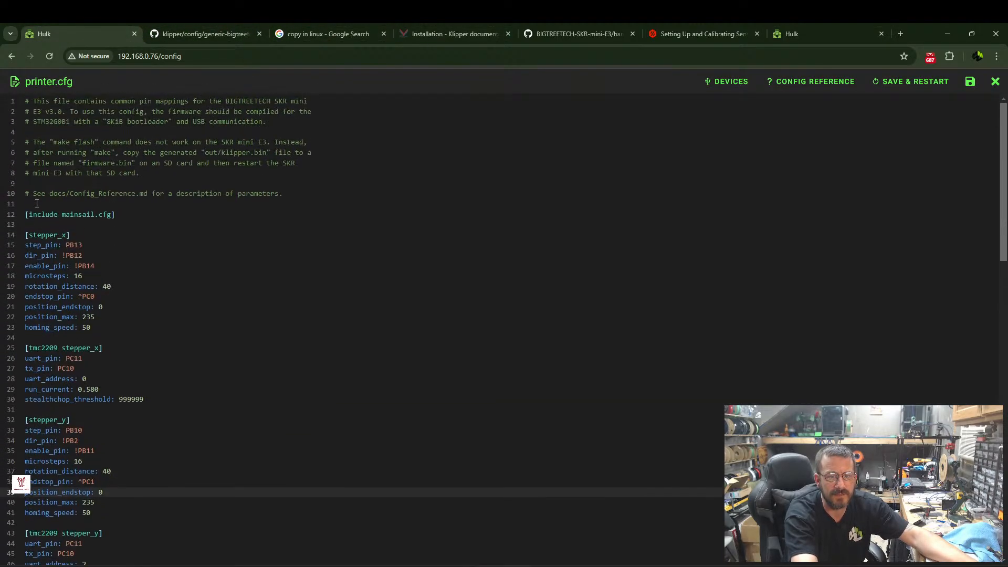
{"action": "left_click_drag", "start_coordinate": [27, 235], "coordinate": [155, 389]}
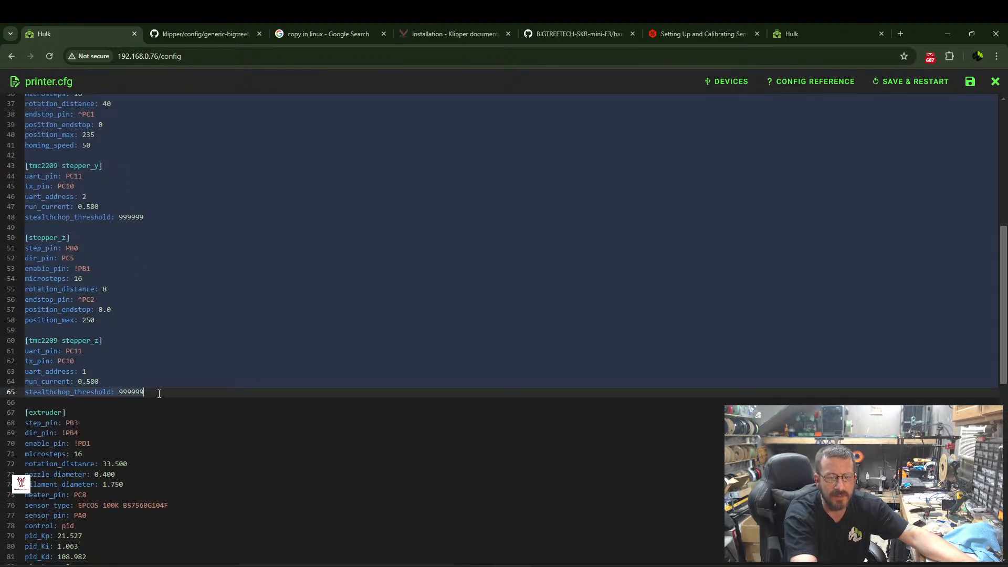
{"action": "key", "text": "ctrl+v"}
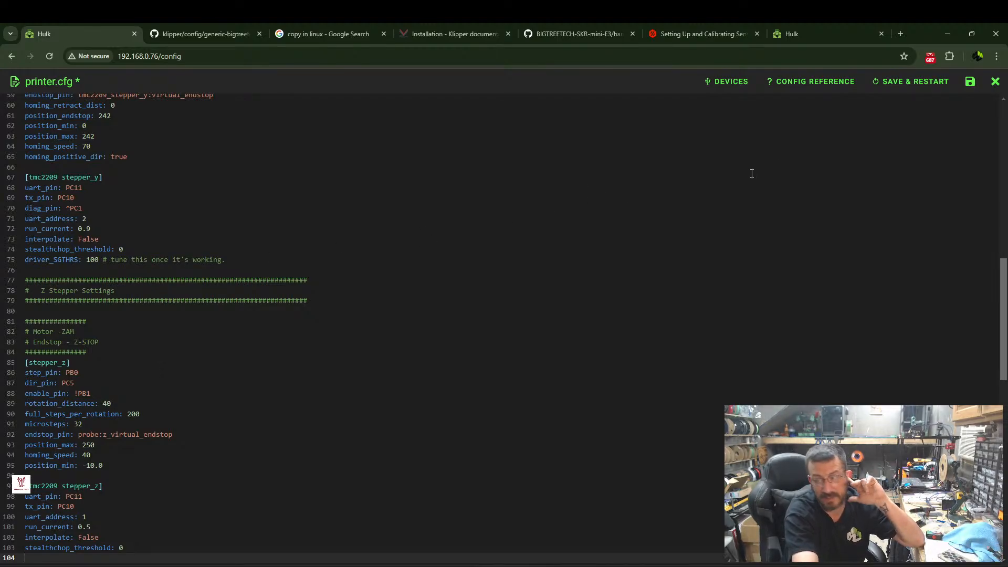
{"action": "left_click", "coordinate": [970, 81]}
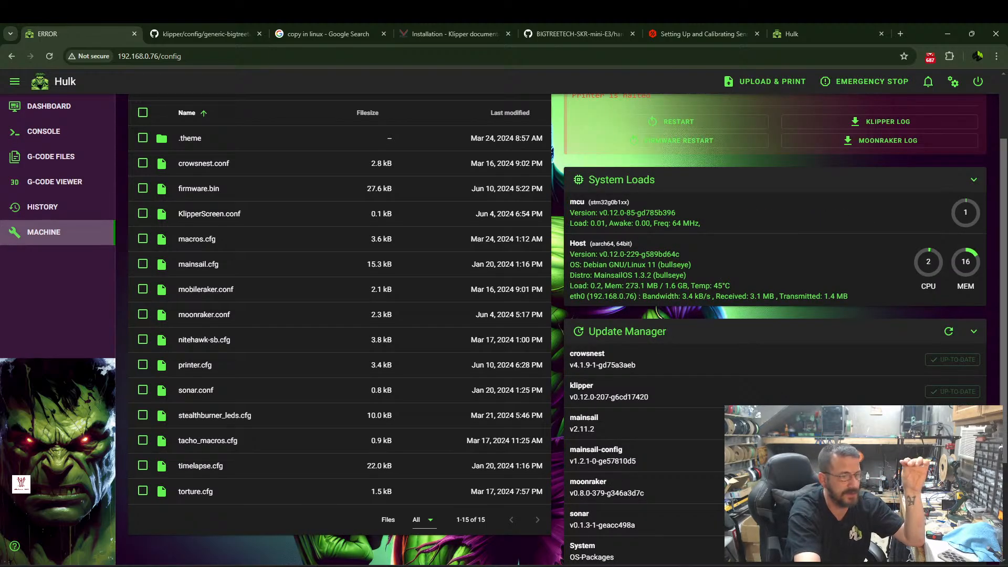
Reopen printer.cfg on the new machine and locate the nhk:gpio13 endstop pin in the [stepper_x] section.
{"action": "scroll", "coordinate": [303, 229], "scroll_direction": "up", "scroll_amount": 2}
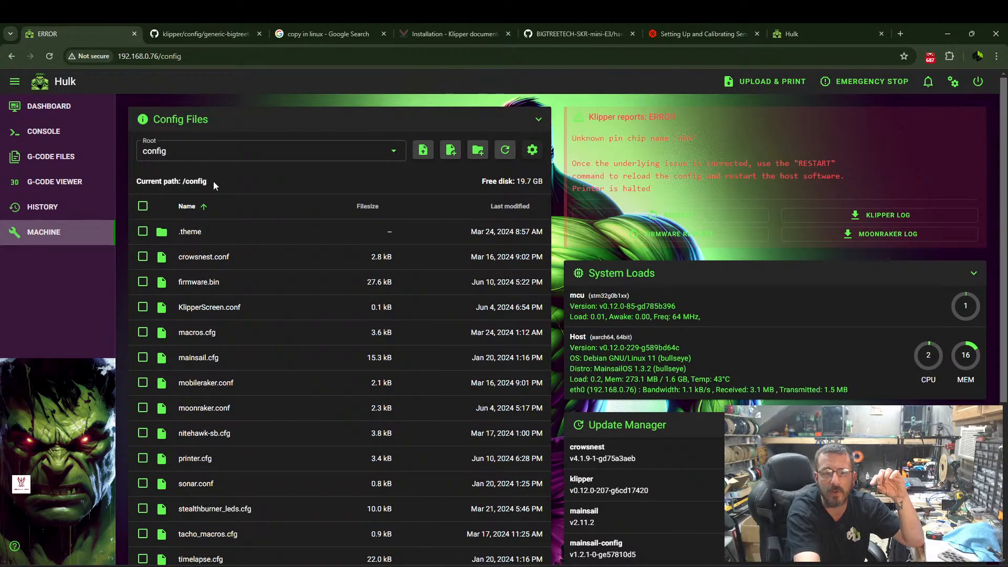
{"action": "scroll", "coordinate": [160, 221], "scroll_direction": "down", "scroll_amount": 4}
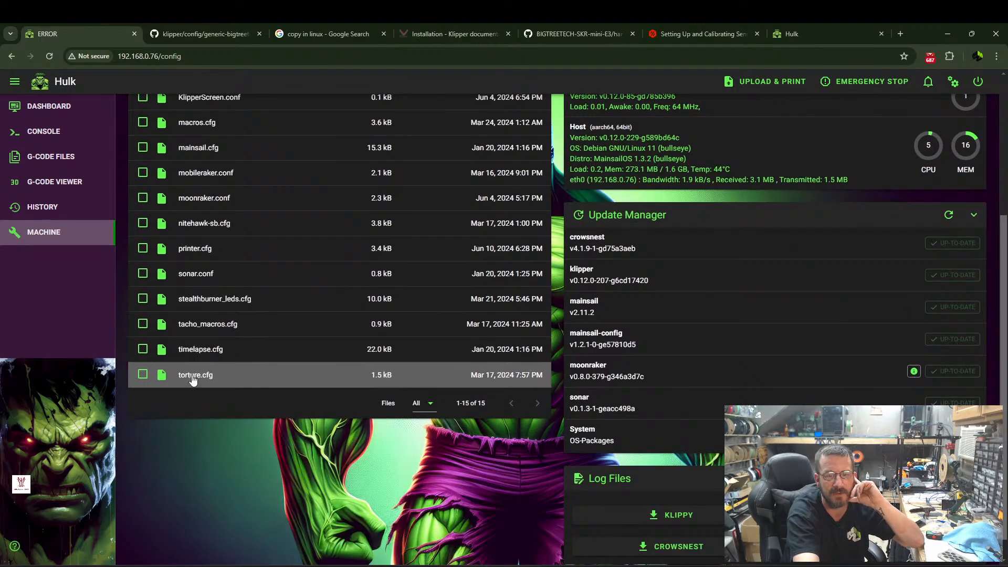
{"action": "left_click", "coordinate": [194, 248]}
{"action": "scroll", "coordinate": [154, 226], "scroll_direction": "down", "scroll_amount": 6}
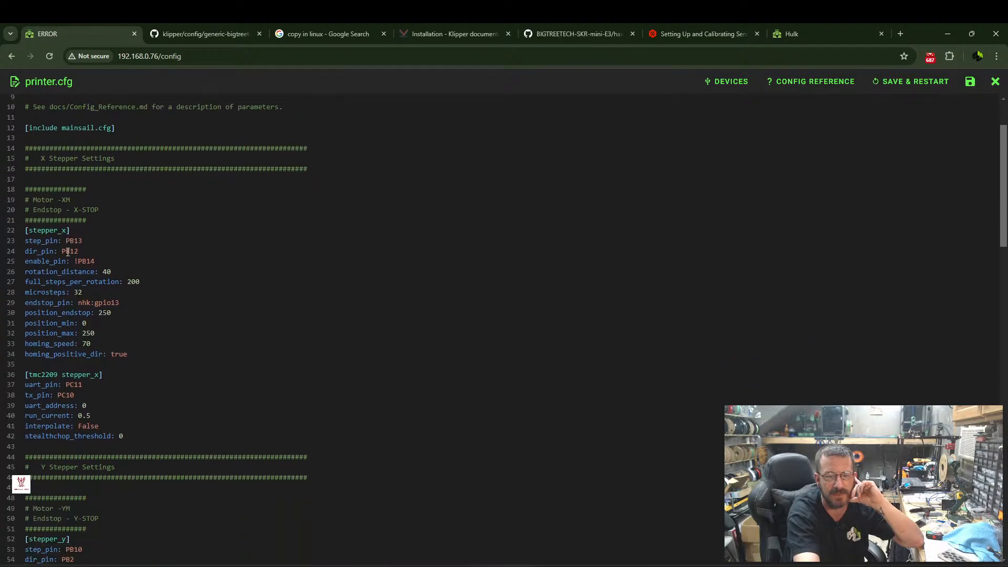
{"action": "scroll", "coordinate": [66, 215], "scroll_direction": "up", "scroll_amount": 2}
{"action": "scroll", "coordinate": [62, 205], "scroll_direction": "up", "scroll_amount": 2}
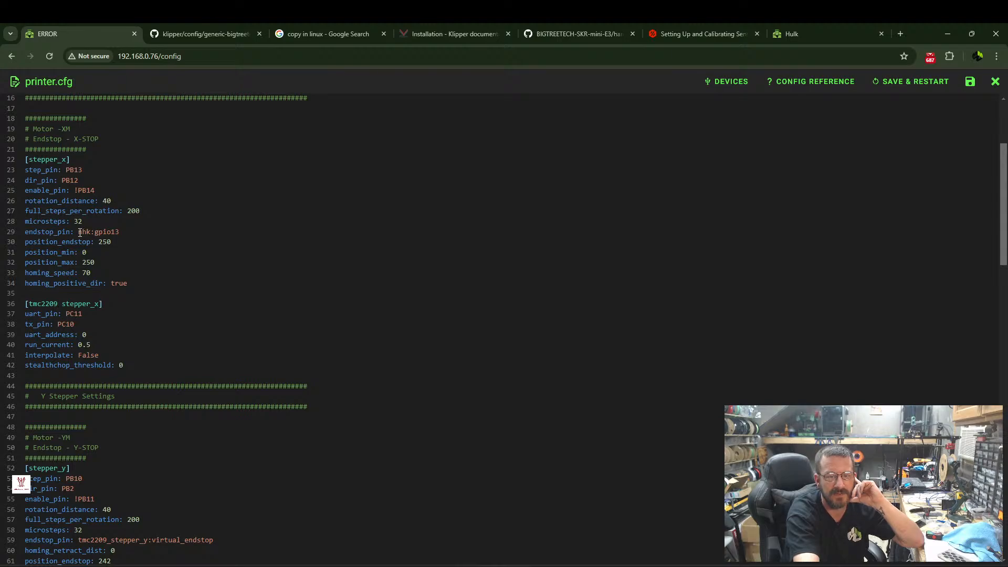
{"action": "left_click_drag", "start_coordinate": [79, 231], "coordinate": [122, 232]}
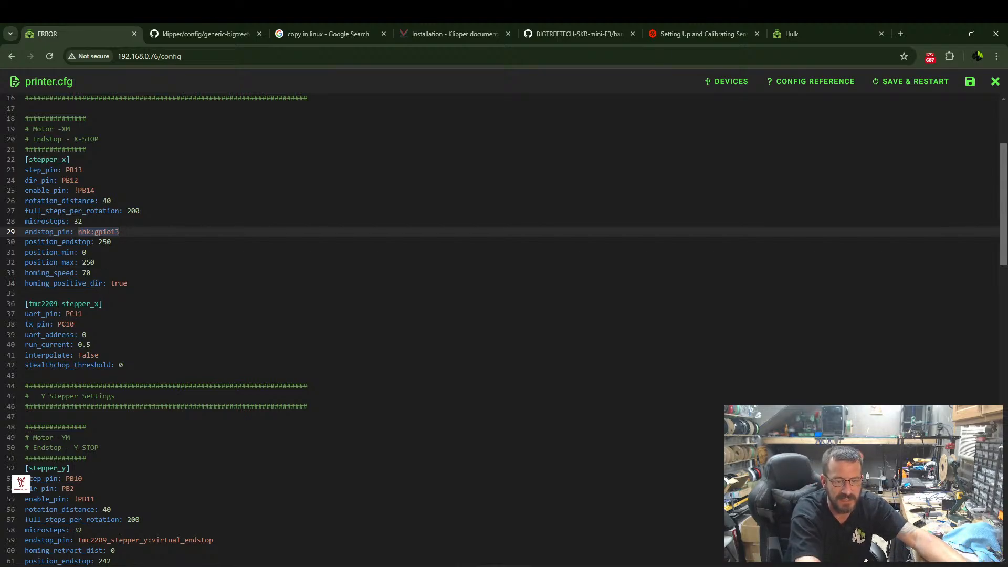
Set endstop_pin in [stepper_x] to tmc2209_stepper_x:virtual_endstop, adapting the value copied from [stepper_y].
{"action": "left_click_drag", "start_coordinate": [78, 541], "coordinate": [228, 545]}
{"action": "right_click", "coordinate": [198, 540]}
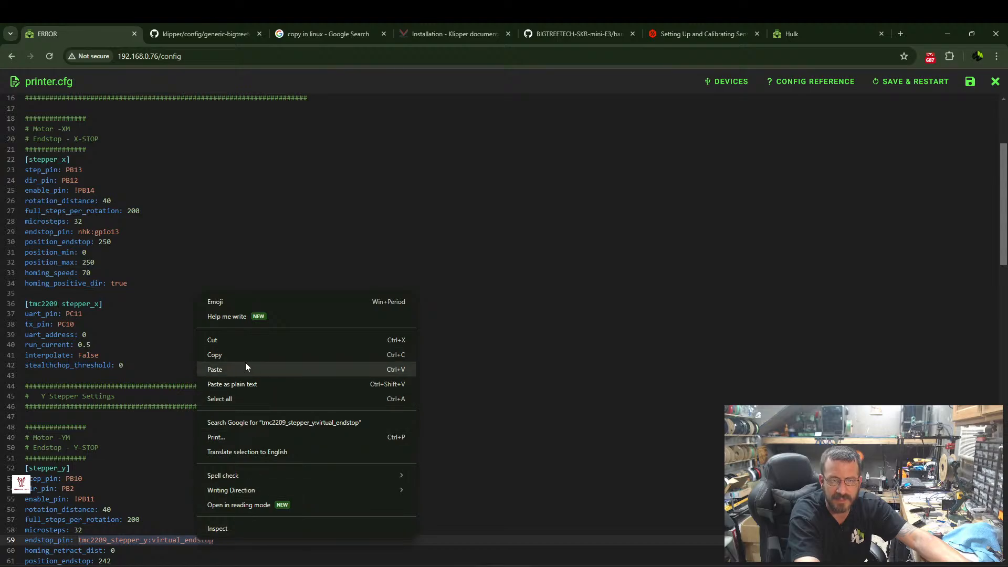
{"action": "left_click", "coordinate": [233, 356]}
{"action": "left_click_drag", "start_coordinate": [77, 232], "coordinate": [133, 234]}
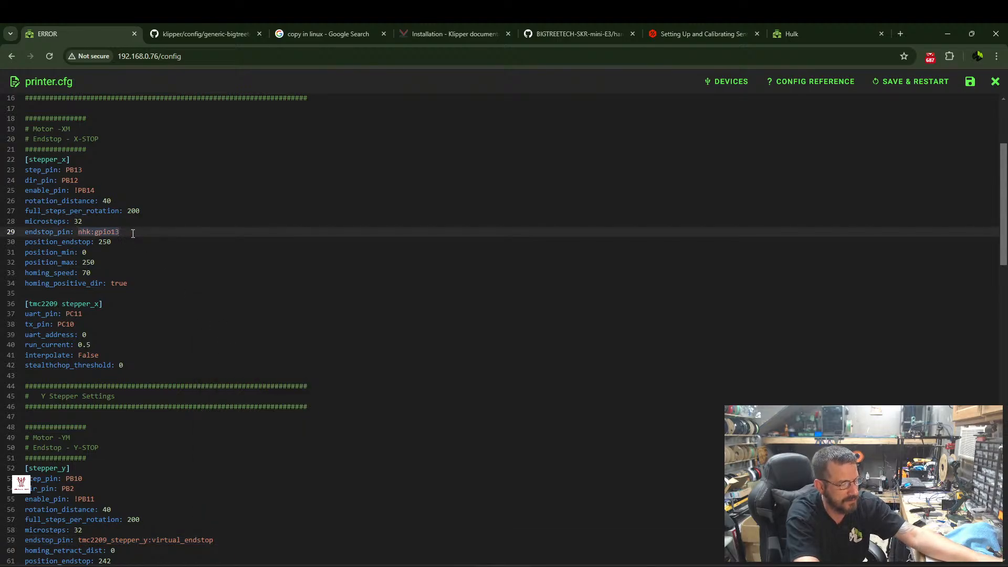
{"action": "key", "text": "ctrl+v"}
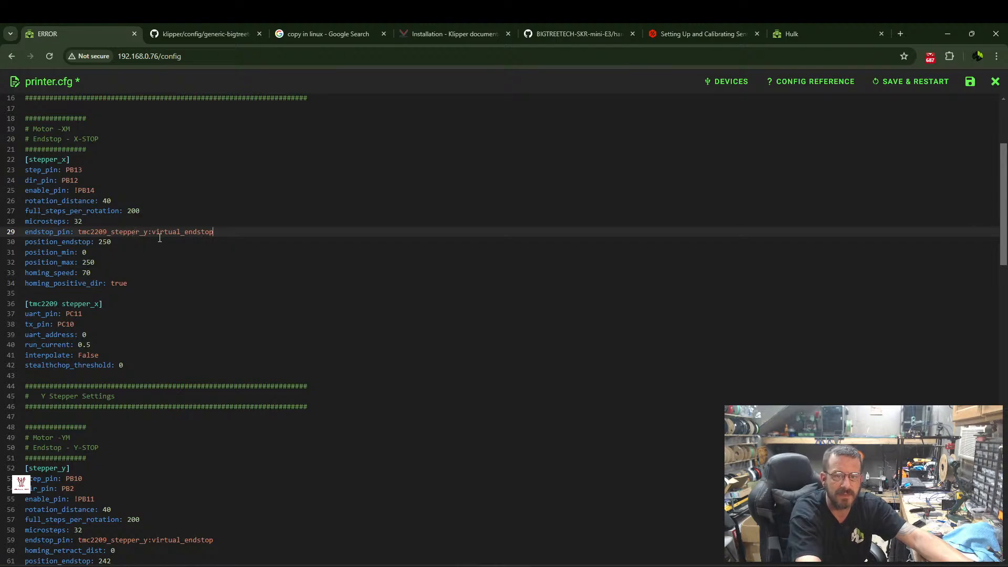
{"action": "key", "text": "BackSpace"}
{"action": "type", "text": "x"}
{"action": "left_click", "coordinate": [272, 316]}
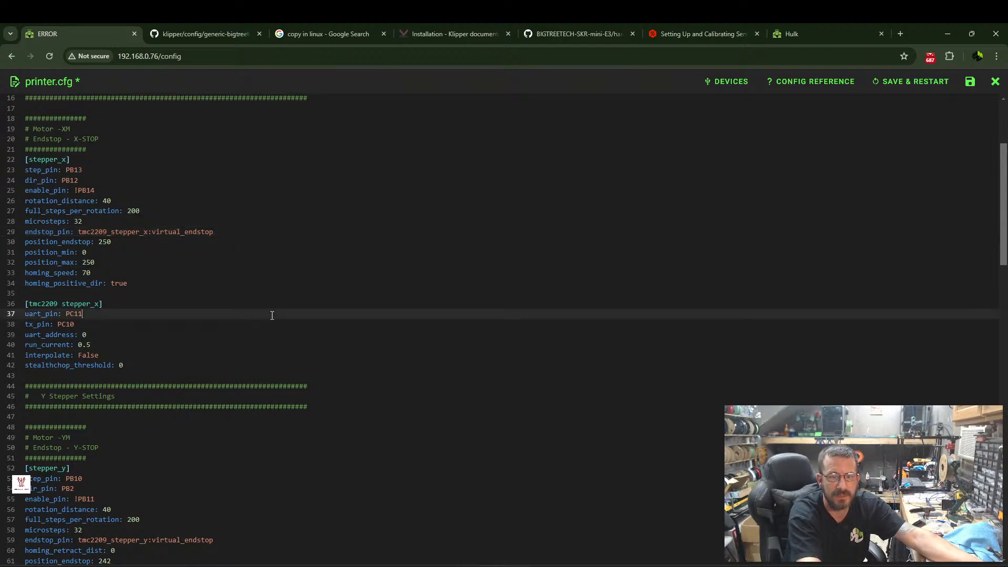
Review the Y and Z stepper sections of printer.cfg, and save the file with a restart.
{"action": "scroll", "coordinate": [104, 313], "scroll_direction": "down", "scroll_amount": 4}
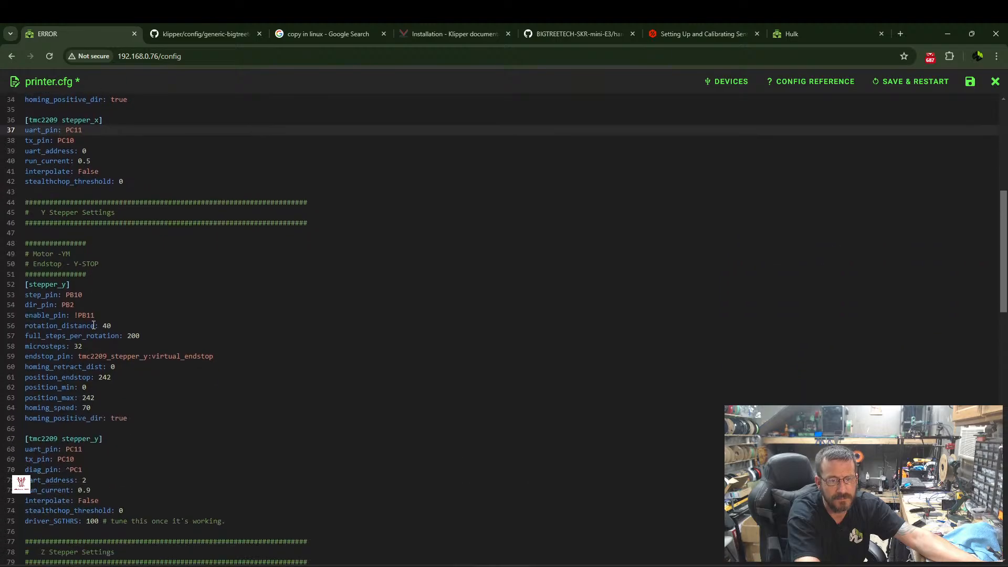
{"action": "scroll", "coordinate": [93, 320], "scroll_direction": "down", "scroll_amount": 5}
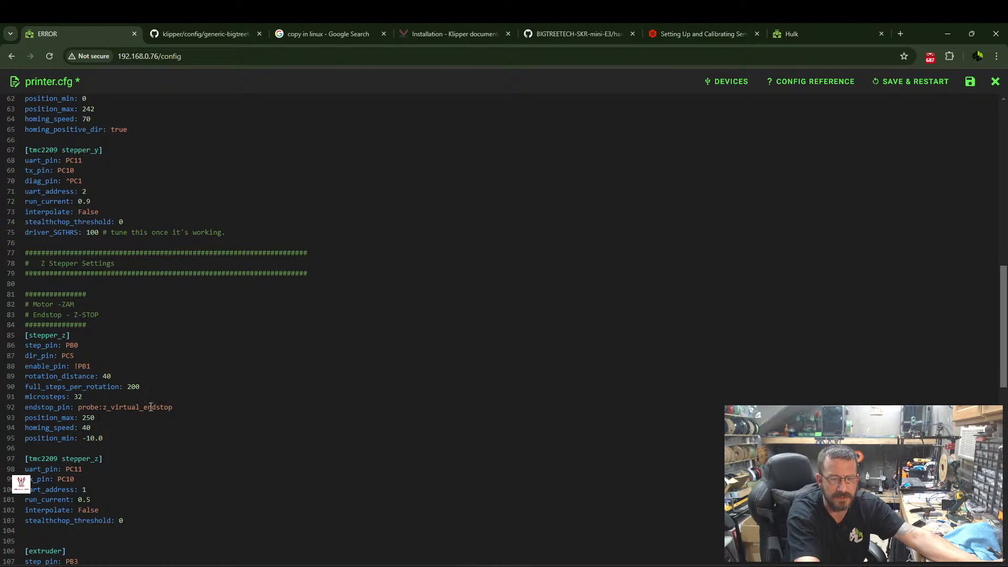
{"action": "scroll", "coordinate": [83, 230], "scroll_direction": "up", "scroll_amount": 2}
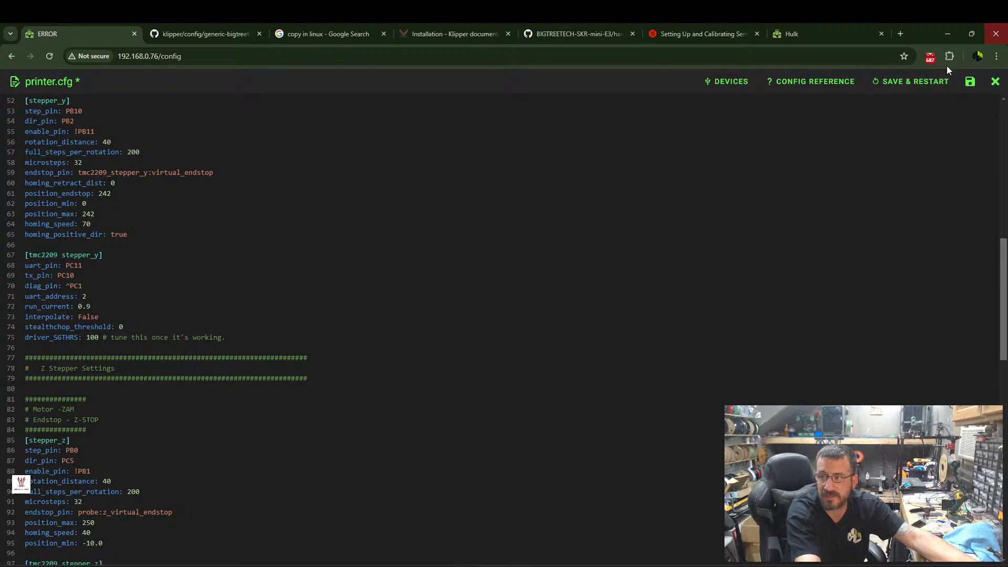
{"action": "left_click", "coordinate": [905, 82]}
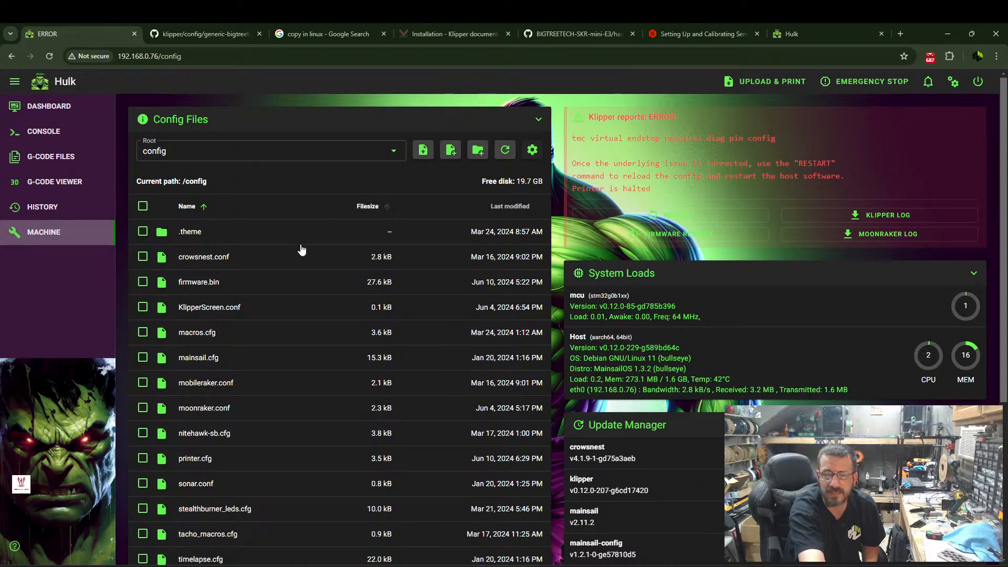
Reopen printer.cfg and compare the [tmc2209 stepper_x] section with [tmc2209 stepper_y] for the diag pin setting.
{"action": "scroll", "coordinate": [177, 265], "scroll_direction": "down", "scroll_amount": 1}
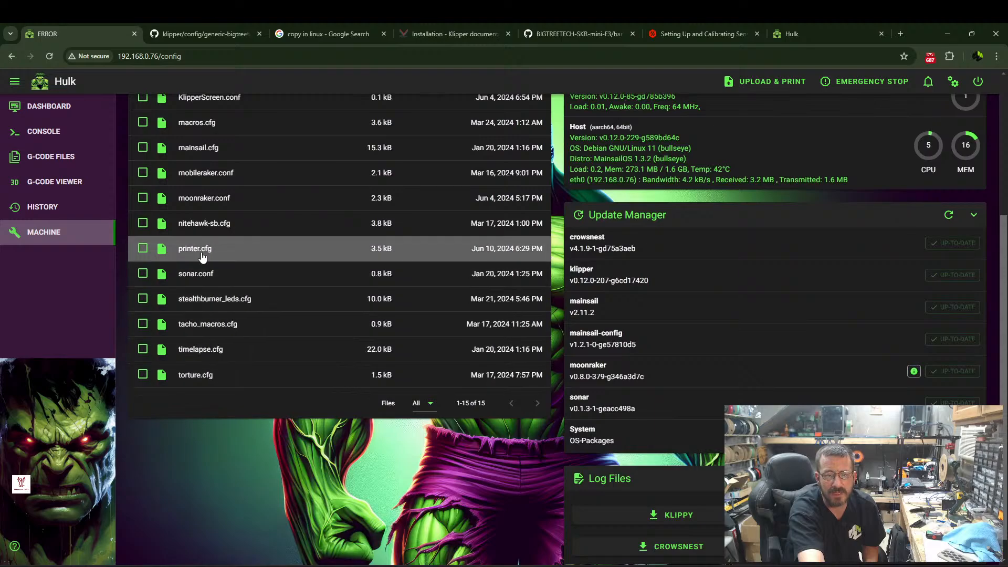
{"action": "left_click", "coordinate": [195, 249]}
{"action": "scroll", "coordinate": [81, 347], "scroll_direction": "down", "scroll_amount": 2}
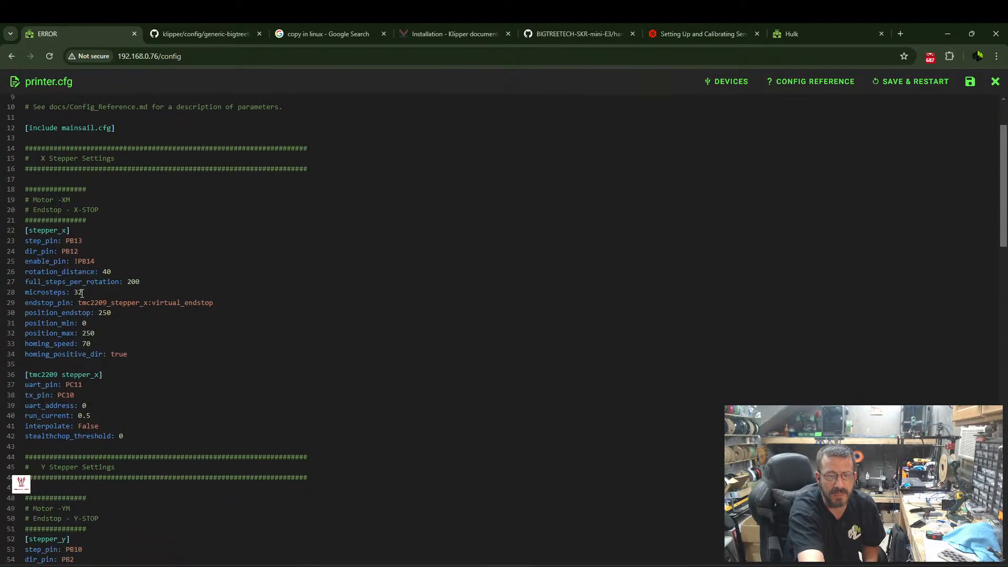
{"action": "scroll", "coordinate": [81, 347], "scroll_direction": "down", "scroll_amount": 1}
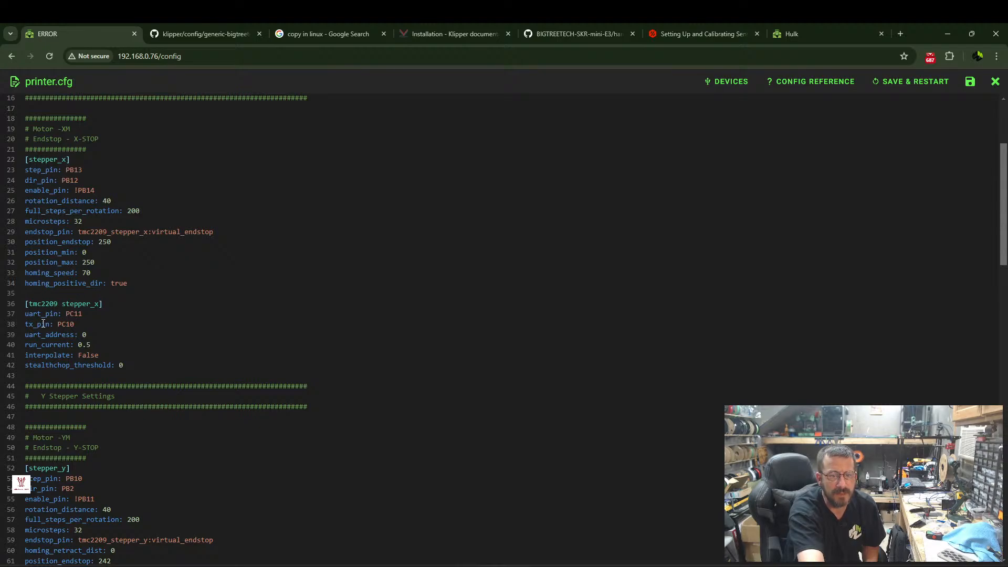
{"action": "scroll", "coordinate": [68, 338], "scroll_direction": "down", "scroll_amount": 2}
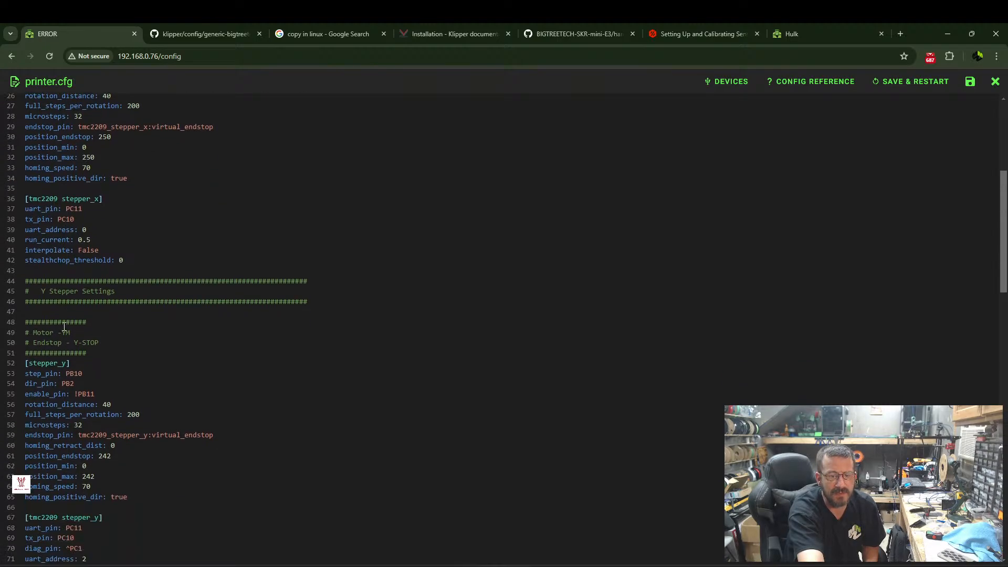
{"action": "scroll", "coordinate": [68, 330], "scroll_direction": "down", "scroll_amount": 2}
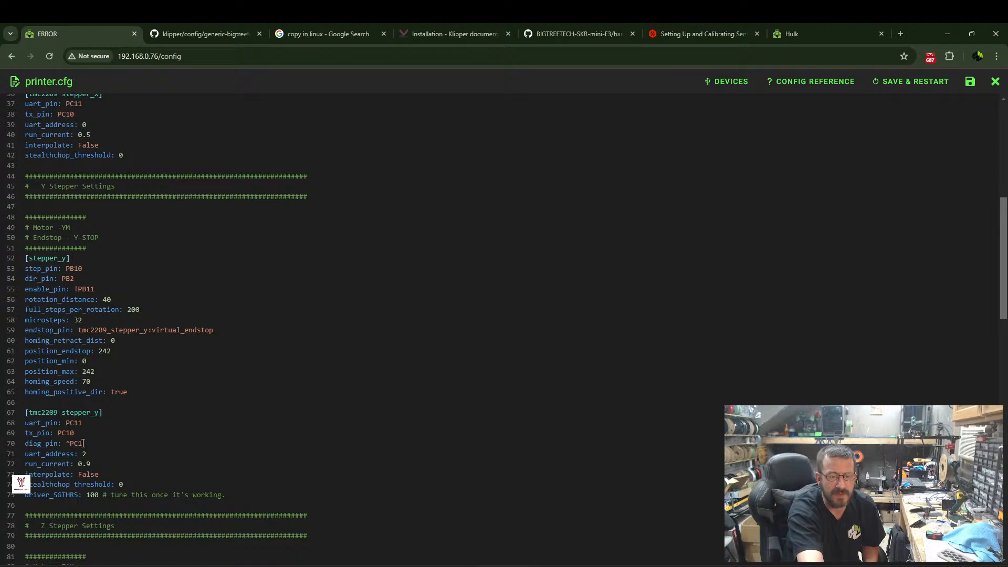
Check the BTT E3 SKR MINI V3.0 pinout PDF for the X-STOP signal pin.
{"action": "left_click", "coordinate": [578, 34]}
{"action": "scroll", "coordinate": [587, 410], "scroll_direction": "down", "scroll_amount": 3}
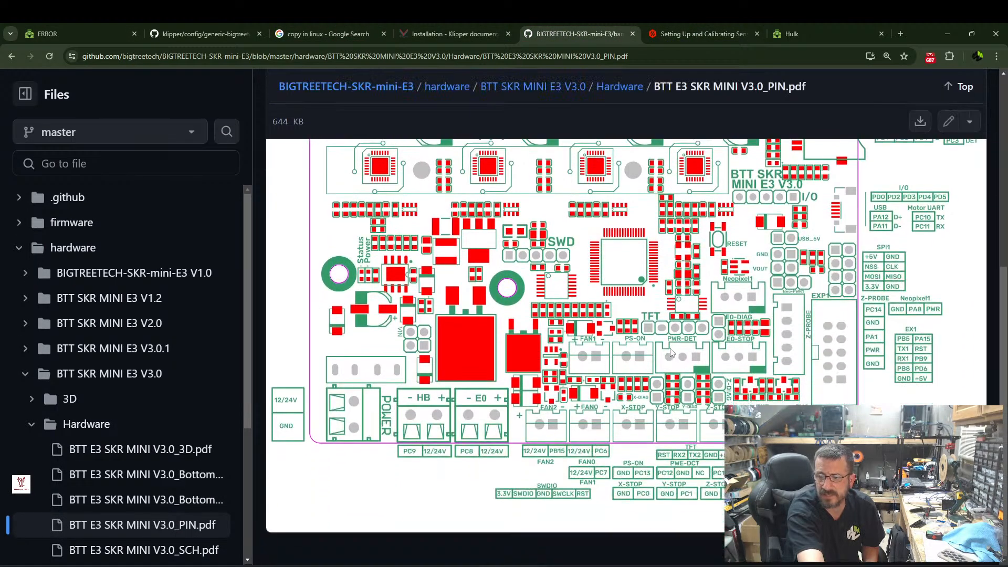
{"action": "scroll", "coordinate": [618, 348], "scroll_direction": "up", "scroll_amount": 2}
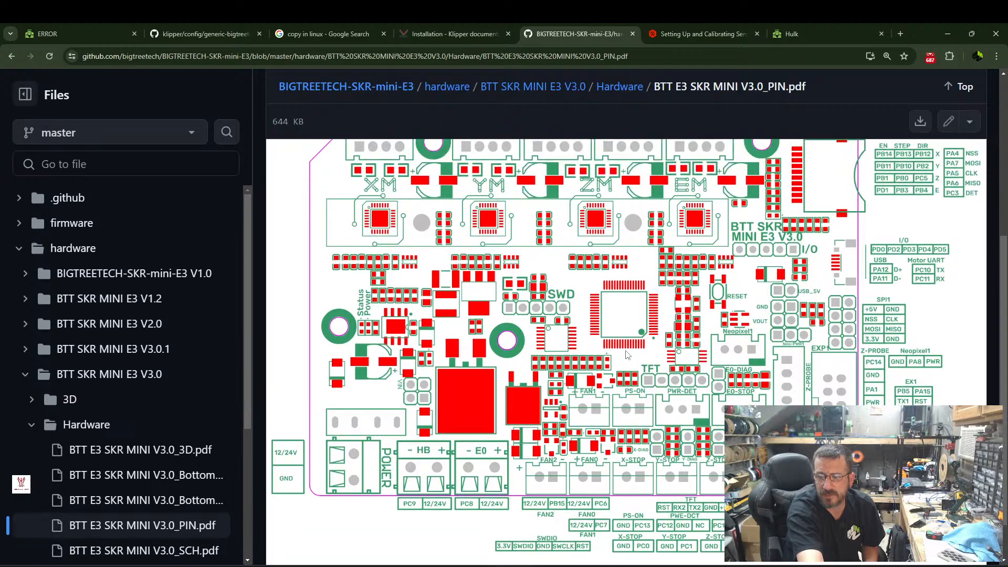
{"action": "scroll", "coordinate": [618, 348], "scroll_direction": "down", "scroll_amount": 2}
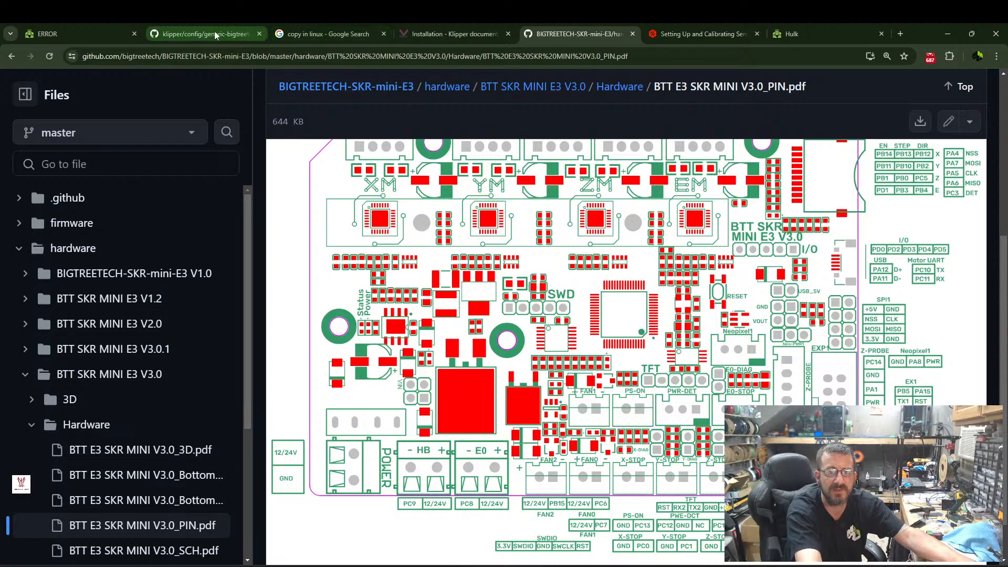
In printer.cfg on the new machine, copy the diag_pin line from [tmc2209 stepper_y] and locate the [tmc2209 stepper_x] section.
{"action": "left_click", "coordinate": [57, 33]}
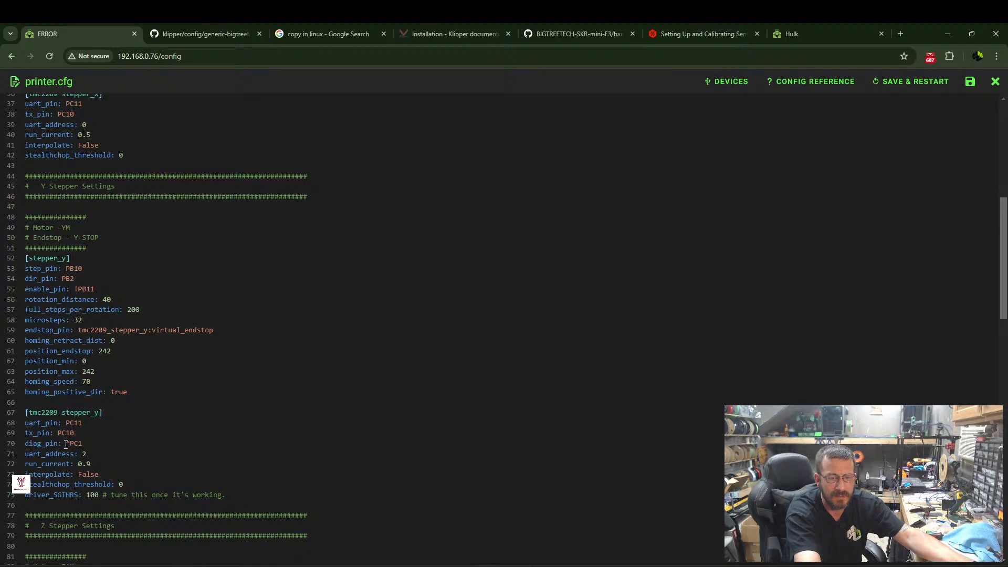
{"action": "left_click_drag", "start_coordinate": [86, 444], "coordinate": [21, 445]}
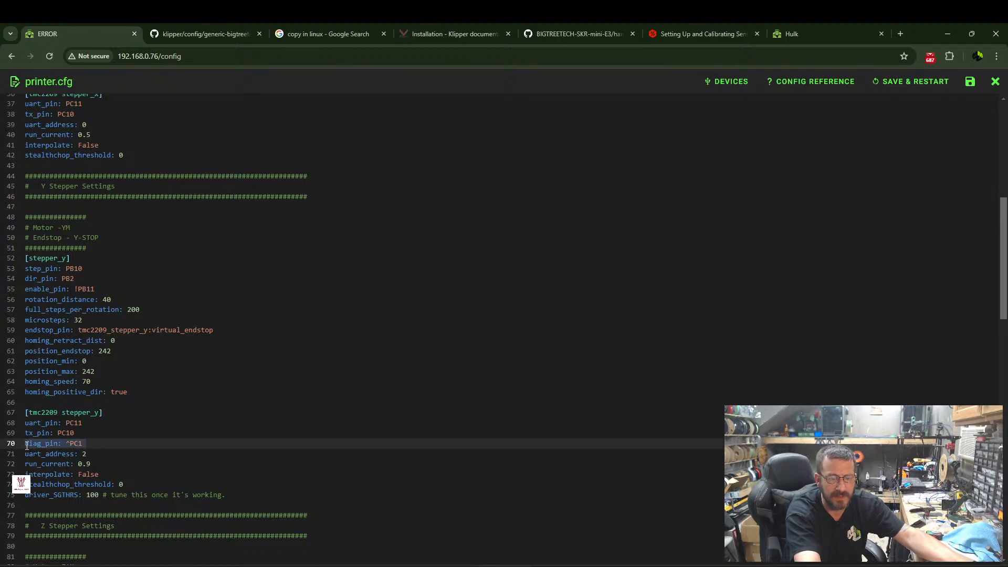
{"action": "right_click", "coordinate": [33, 445]}
{"action": "left_click", "coordinate": [59, 259]}
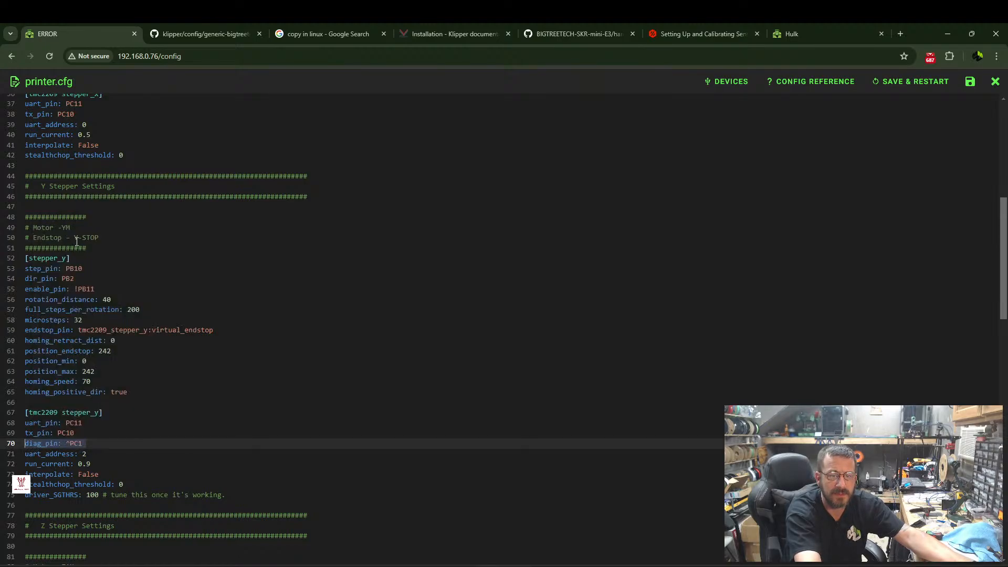
{"action": "scroll", "coordinate": [96, 179], "scroll_direction": "up", "scroll_amount": 1}
{"action": "scroll", "coordinate": [97, 180], "scroll_direction": "up", "scroll_amount": 3}
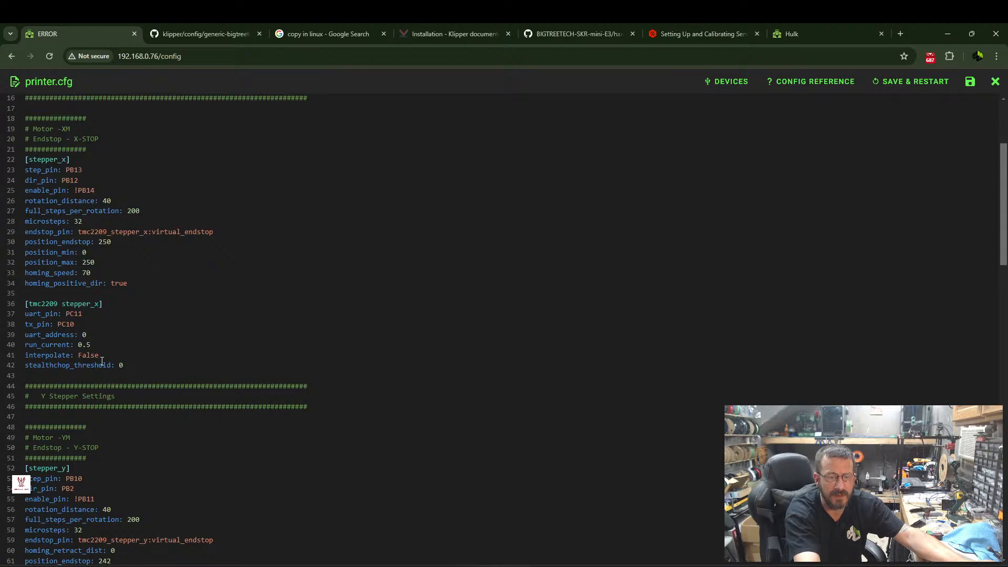
{"action": "scroll", "coordinate": [98, 361], "scroll_direction": "down", "scroll_amount": 4}
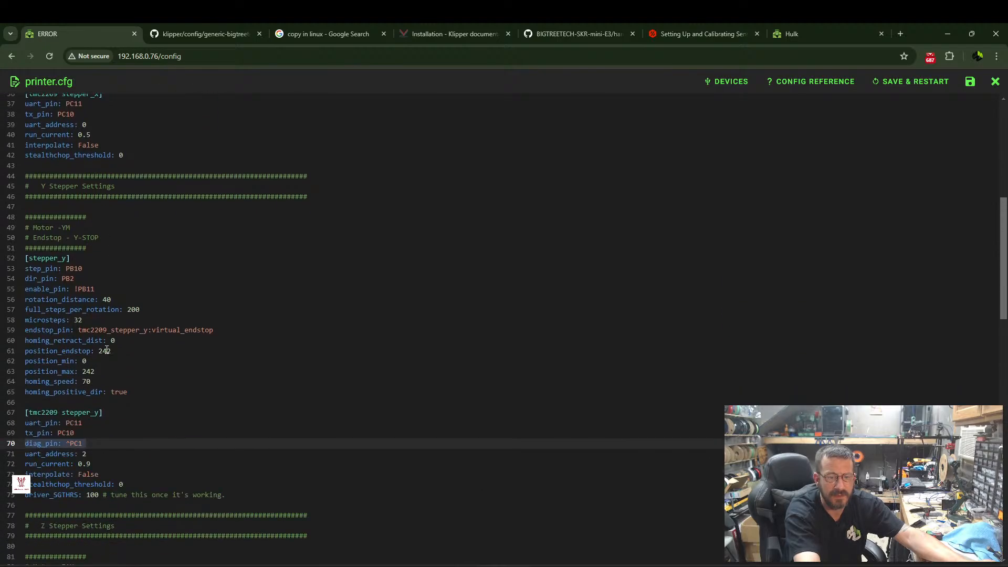
{"action": "scroll", "coordinate": [107, 349], "scroll_direction": "up", "scroll_amount": 3}
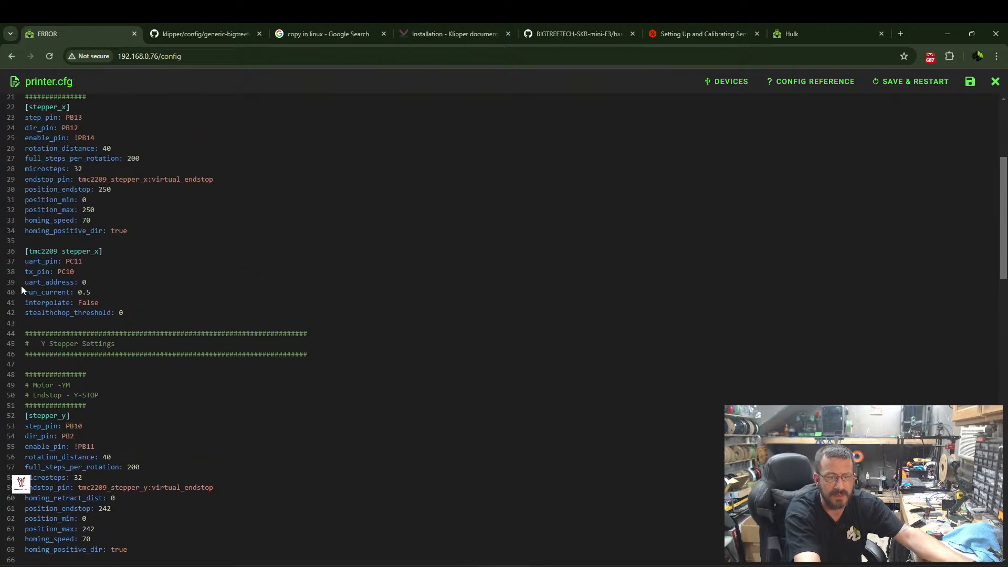
Add the line diag_pin: ^PC0 to [tmc2209 stepper_x], directly above uart_address.
{"action": "left_click", "coordinate": [24, 281]}
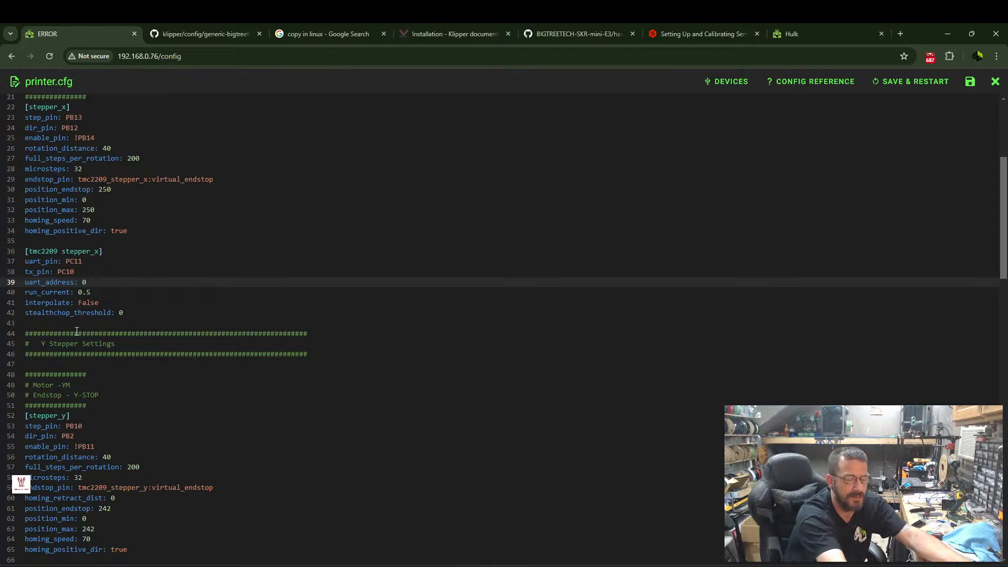
{"action": "key", "text": "Return"}
{"action": "key", "text": "Up"}
{"action": "type", "text": "diag_pin: ^PC"}
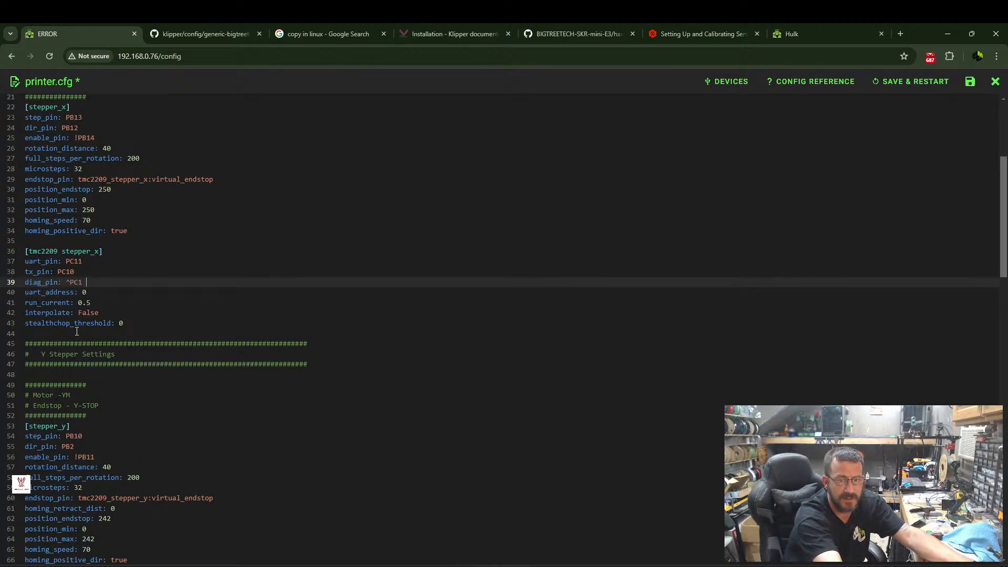
{"action": "type", "text": "0"}
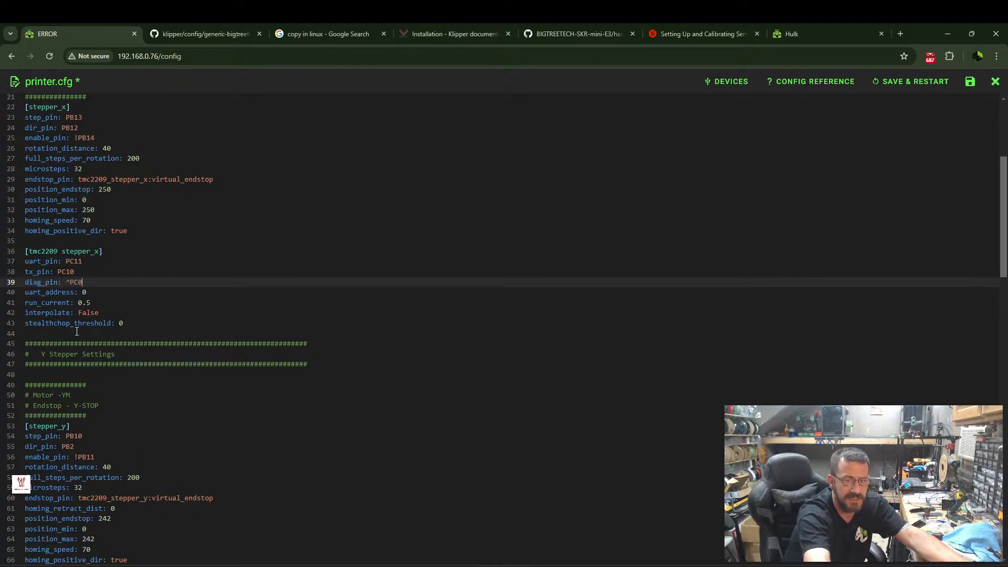
Copy the lines from run_current through driver_SGTHRS in the [tmc2209 stepper_y] section.
{"action": "scroll", "coordinate": [71, 251], "scroll_direction": "down", "scroll_amount": 4}
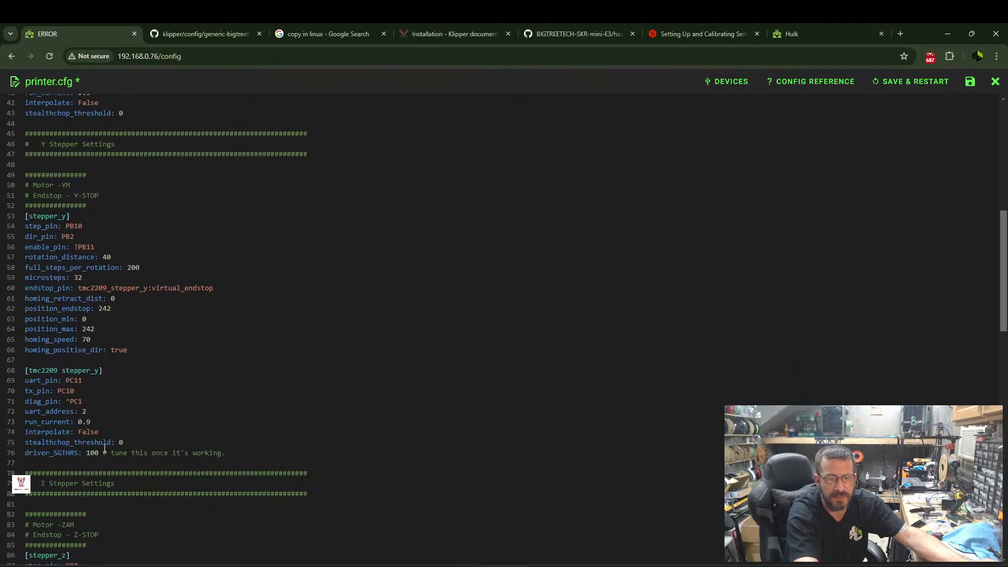
{"action": "scroll", "coordinate": [66, 219], "scroll_direction": "up", "scroll_amount": 2}
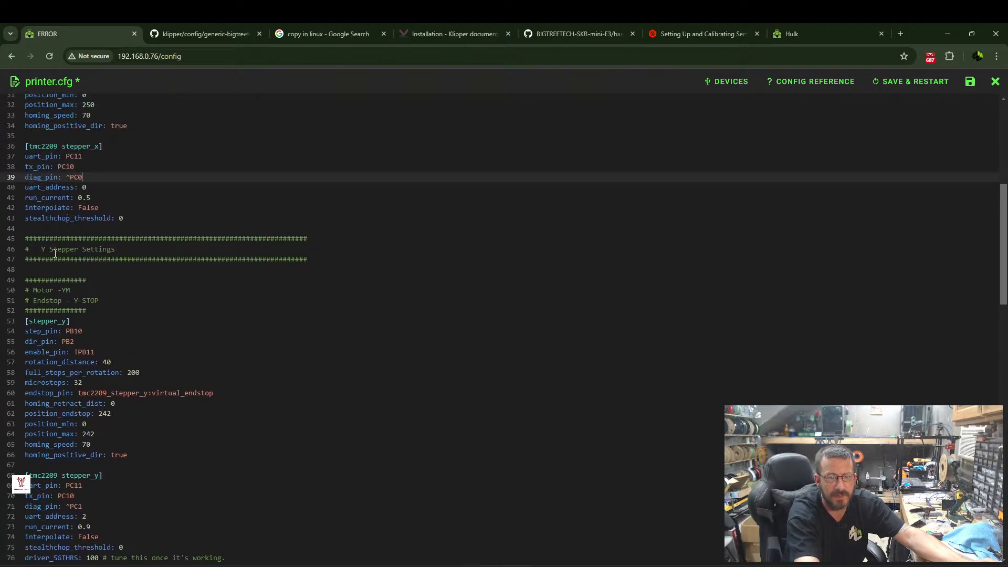
{"action": "scroll", "coordinate": [78, 367], "scroll_direction": "down", "scroll_amount": 1}
{"action": "left_click", "coordinate": [234, 507]}
{"action": "left_click_drag", "start_coordinate": [234, 507], "coordinate": [26, 473]}
{"action": "right_click", "coordinate": [31, 473]}
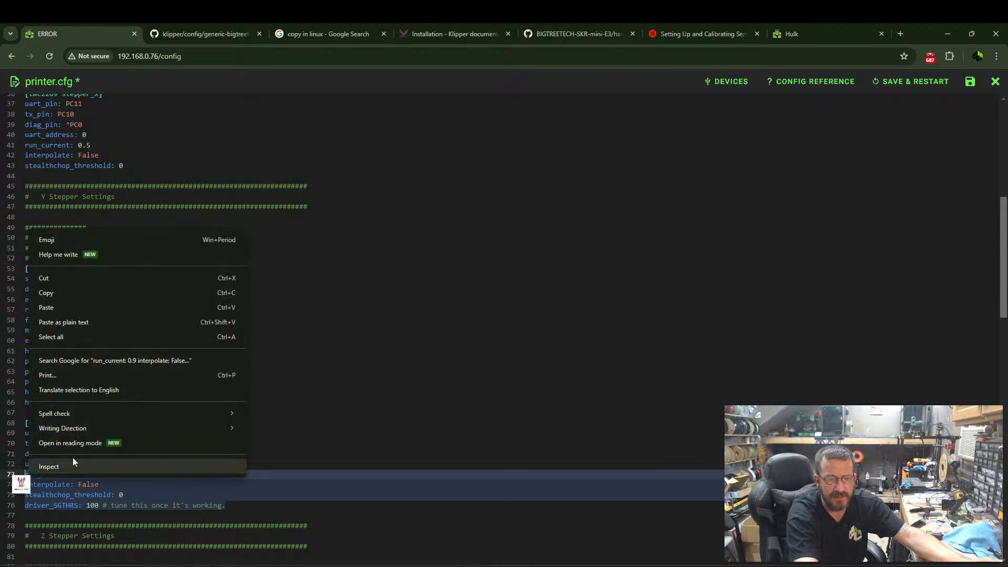
{"action": "left_click", "coordinate": [49, 292]}
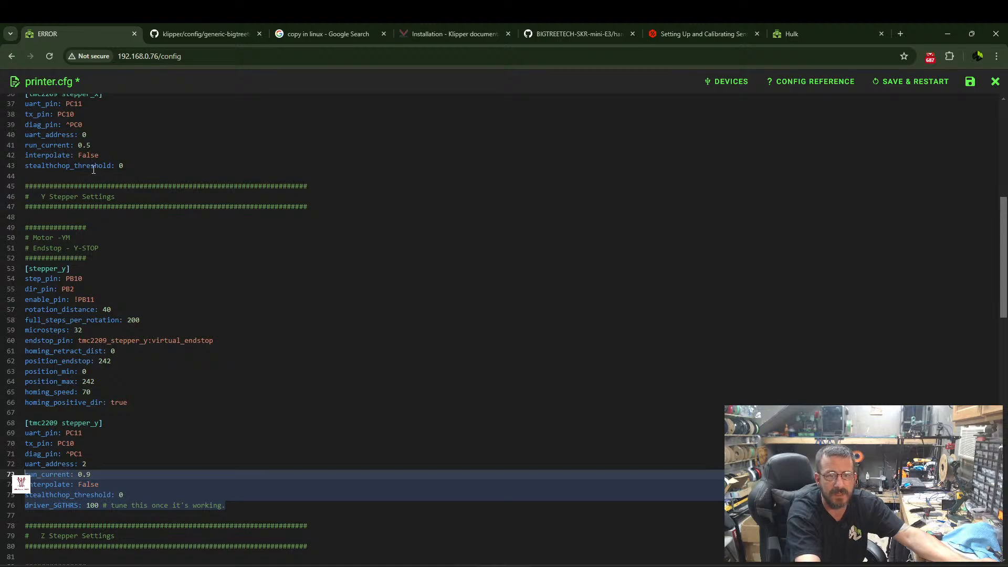
Replace the run_current, interpolate and stealthchop_threshold lines in [tmc2209 stepper_x] with the copied block, and save printer.cfg with a restart.
{"action": "scroll", "coordinate": [95, 168], "scroll_direction": "up", "scroll_amount": 1}
{"action": "left_click_drag", "start_coordinate": [126, 218], "coordinate": [25, 198]}
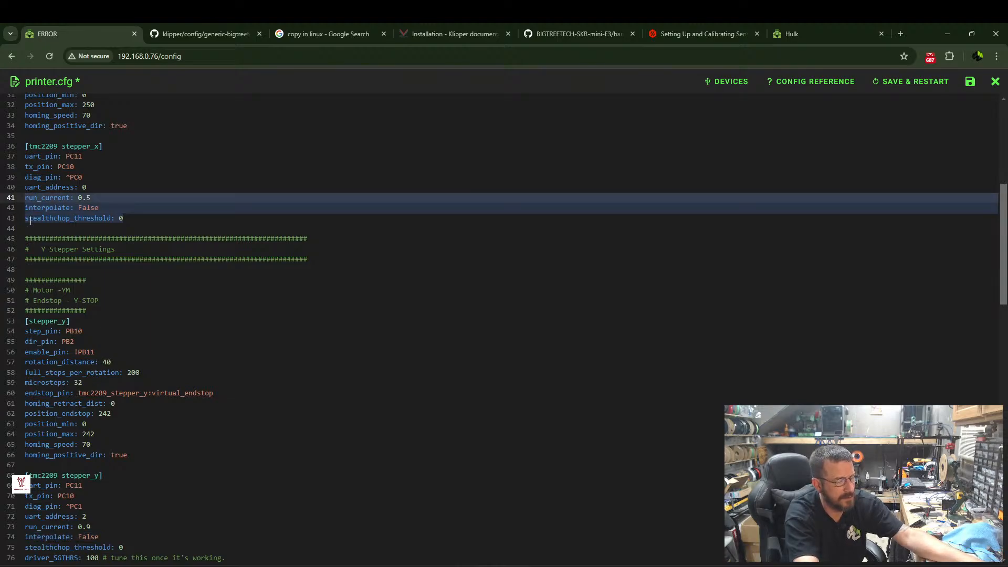
{"action": "key", "text": "ctrl+v"}
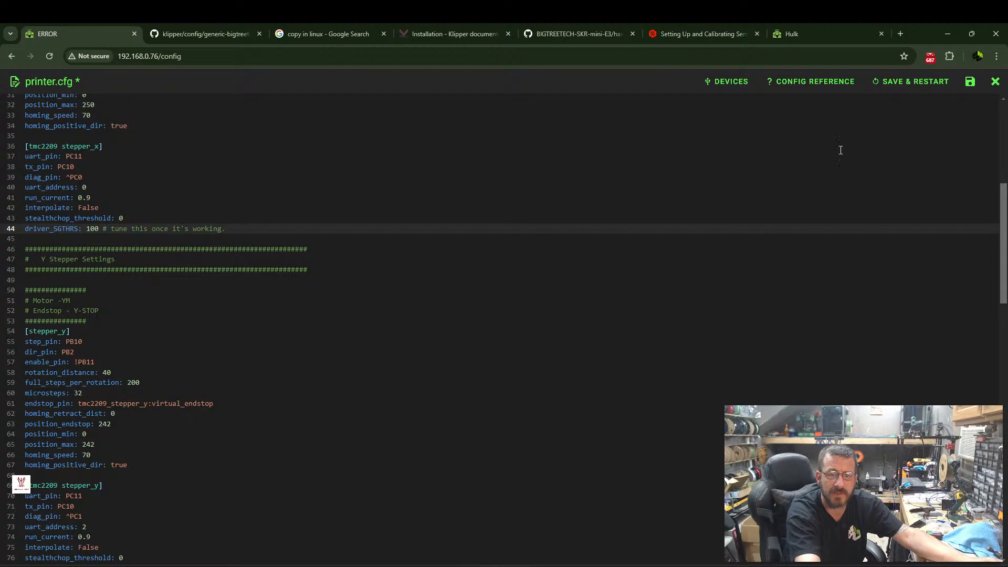
{"action": "left_click", "coordinate": [923, 81]}
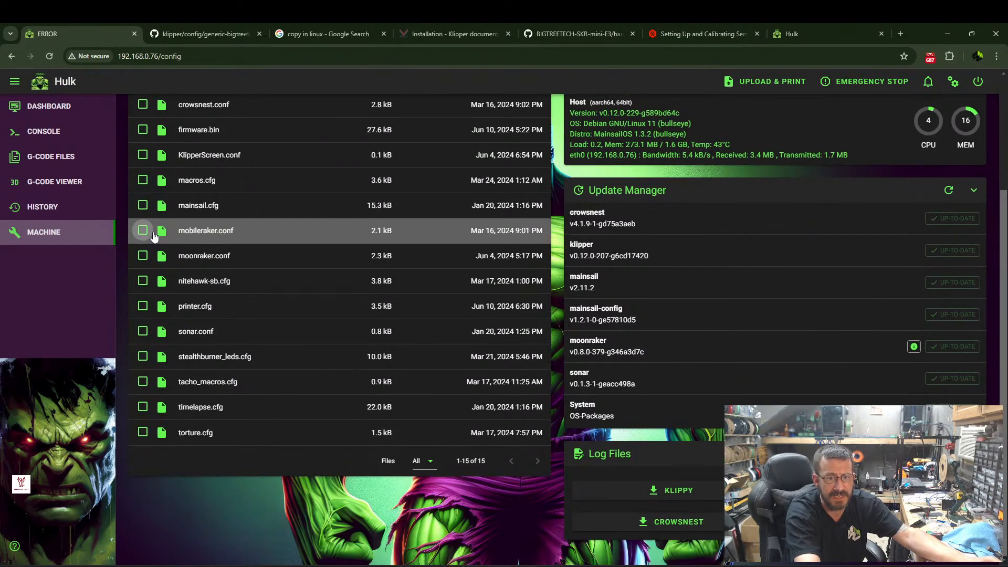
Mark nitehawk-sb.cfg in the config file list and delete moonraker.conf.
{"action": "scroll", "coordinate": [181, 298], "scroll_direction": "down", "scroll_amount": 1}
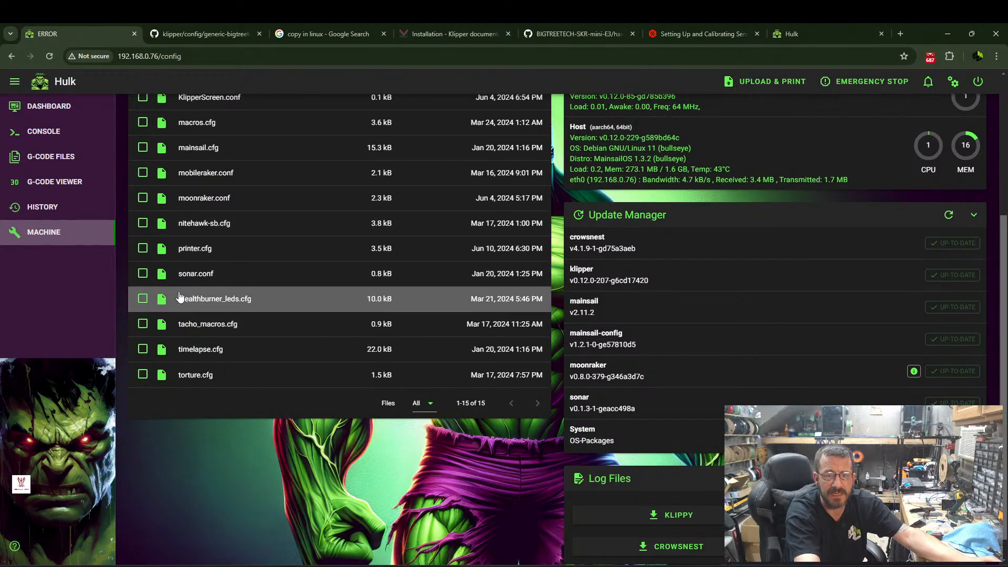
{"action": "left_click", "coordinate": [143, 224]}
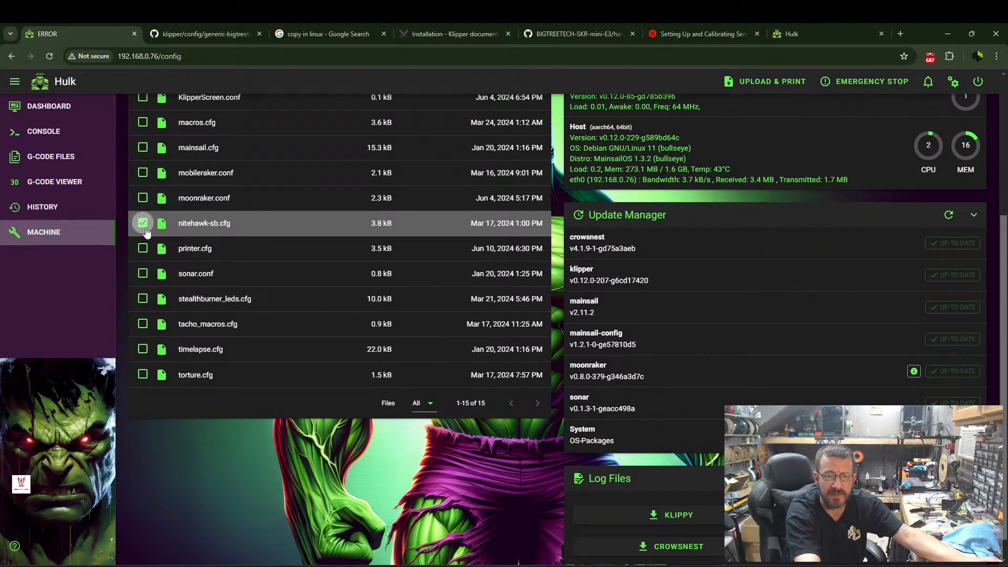
{"action": "right_click", "coordinate": [285, 198]}
{"action": "left_click", "coordinate": [311, 311]}
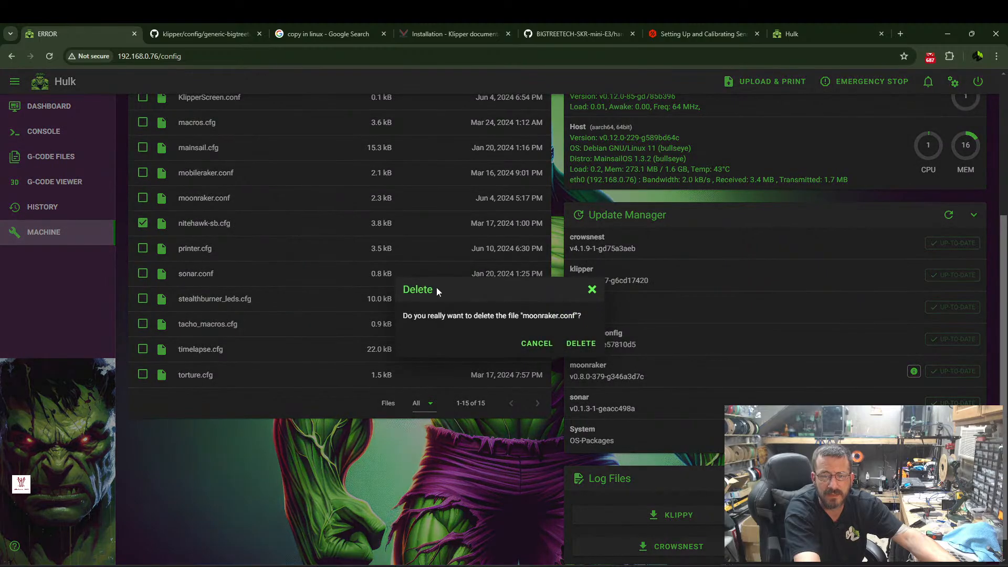
{"action": "left_click", "coordinate": [570, 345]}
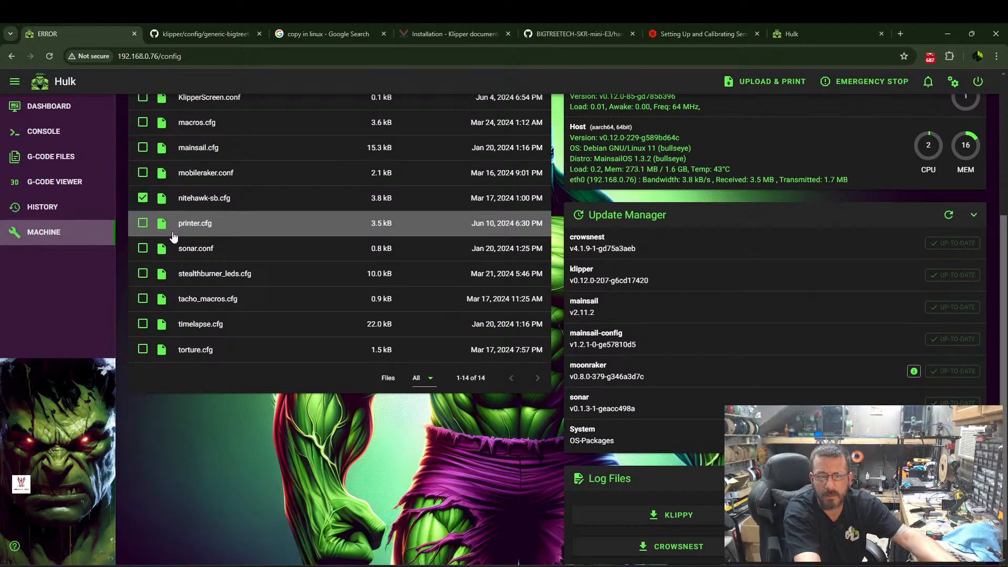
Turn off Hide backup files so the config file list includes the backup files.
{"action": "scroll", "coordinate": [206, 210], "scroll_direction": "up", "scroll_amount": 2}
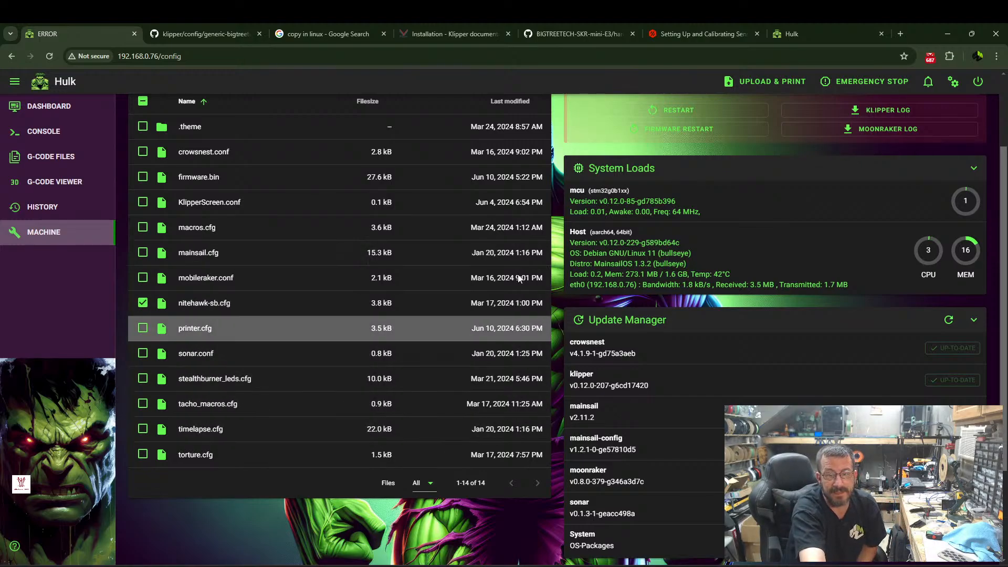
{"action": "scroll", "coordinate": [536, 234], "scroll_direction": "up", "scroll_amount": 2}
{"action": "left_click", "coordinate": [532, 149]}
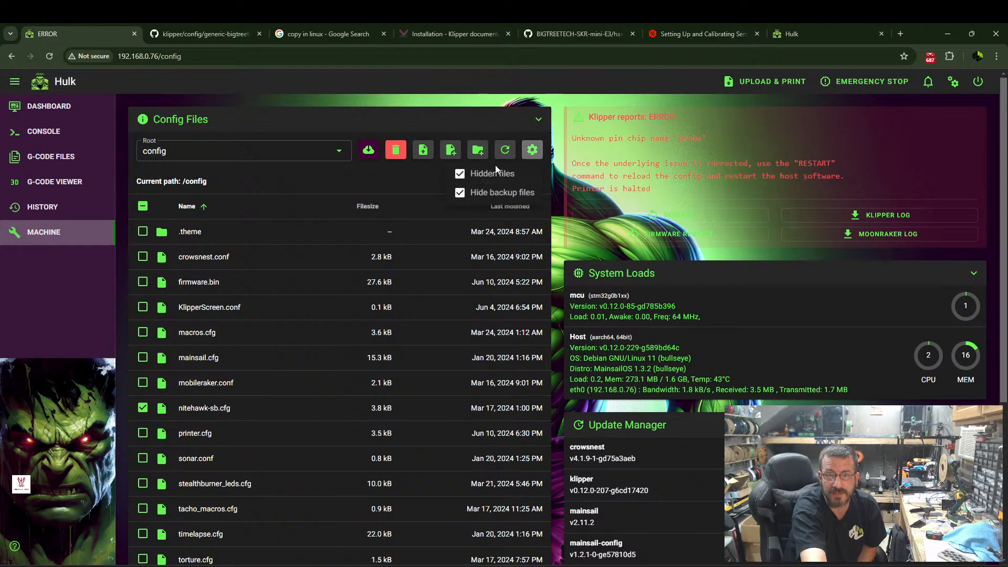
{"action": "left_click", "coordinate": [280, 185]}
{"action": "left_click", "coordinate": [532, 151]}
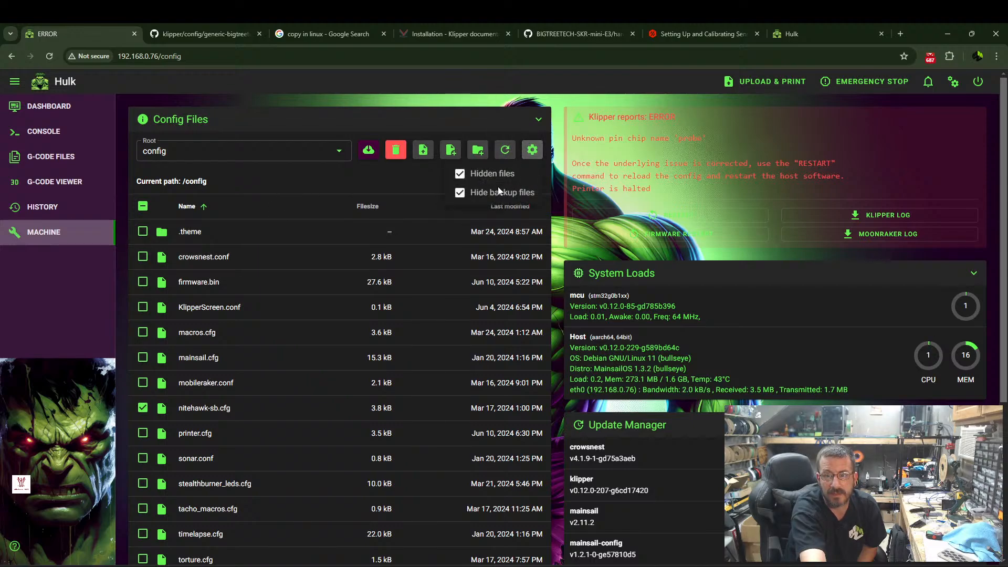
{"action": "left_click", "coordinate": [487, 190]}
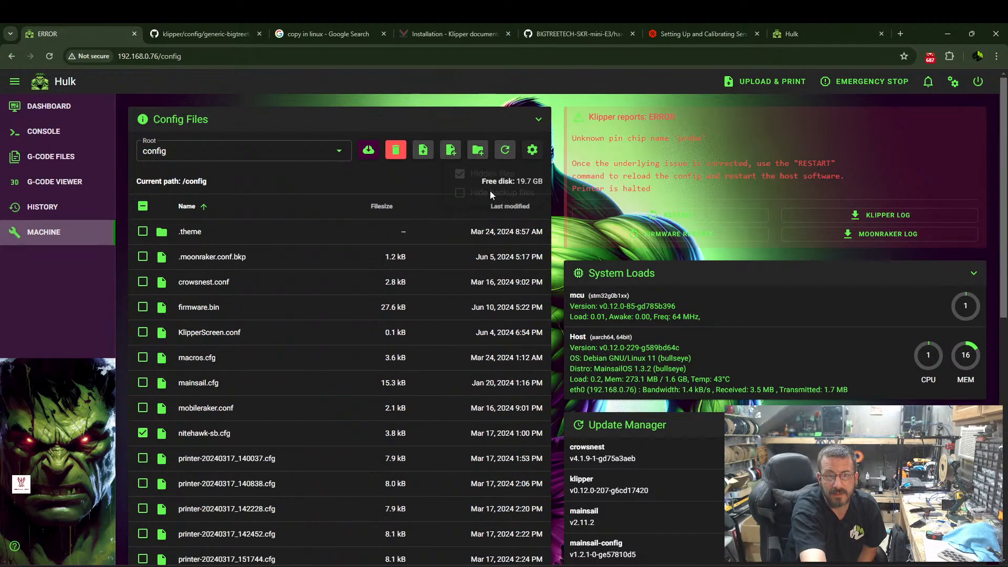
Rename the backup file .moonraker.conf.bkp to moonraker.conf.
{"action": "right_click", "coordinate": [208, 260]}
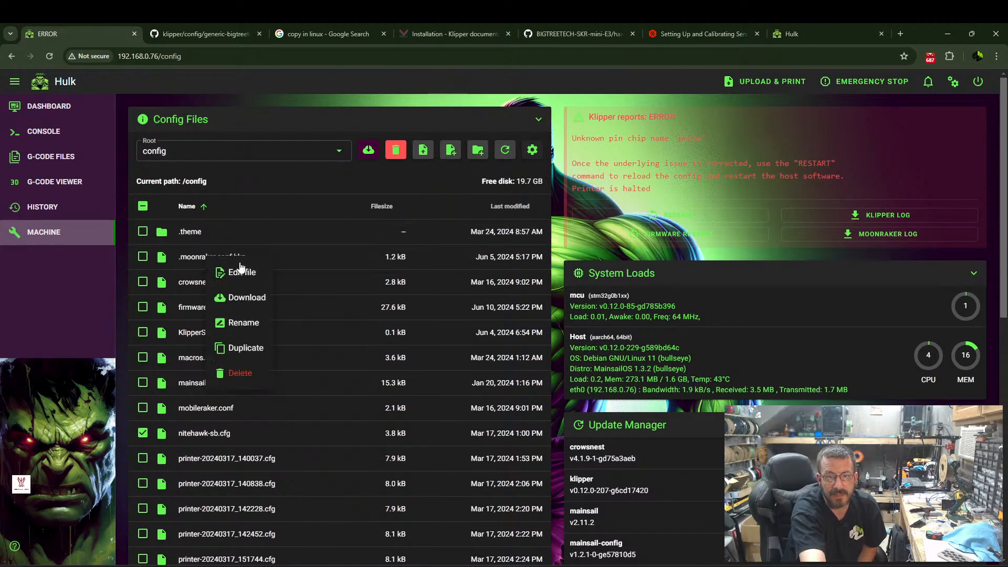
{"action": "left_click", "coordinate": [246, 320]}
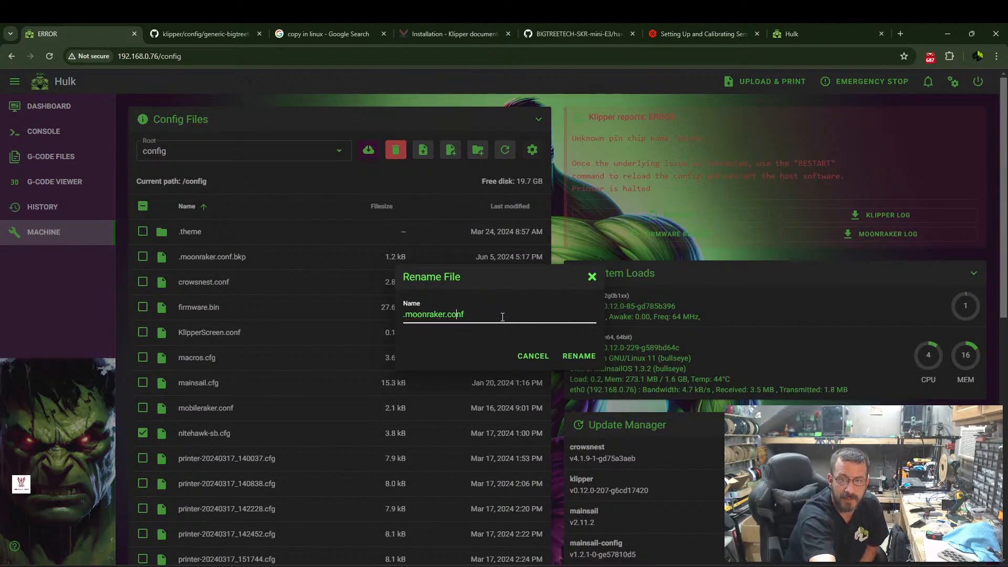
{"action": "key", "text": "Delete"}
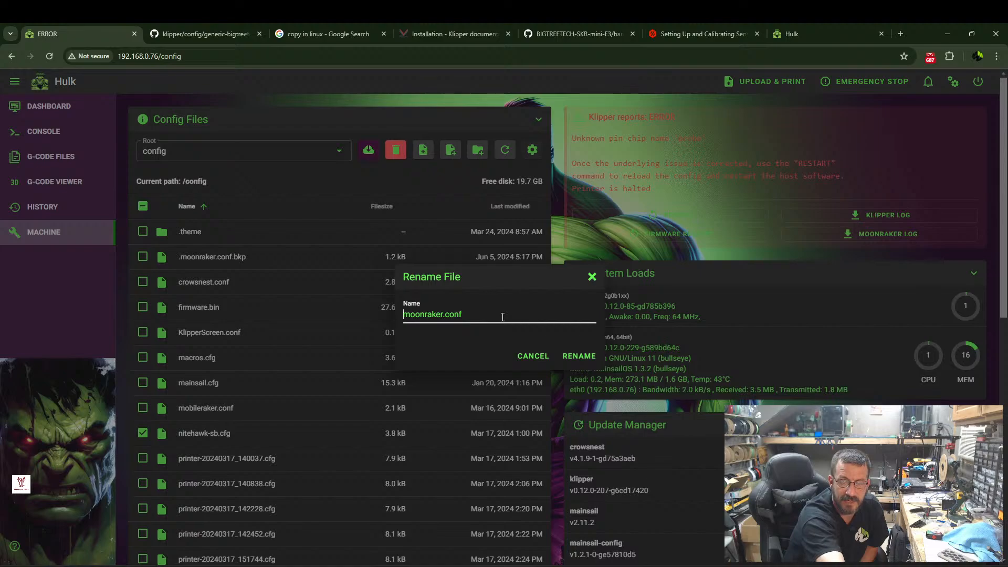
{"action": "key", "text": "Return"}
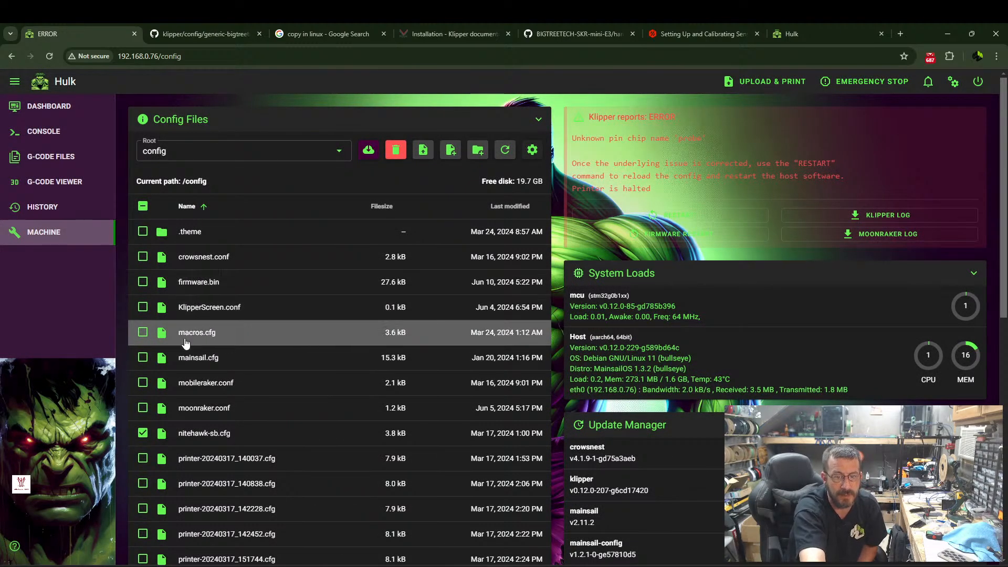
Delete nitehawk-sb.cfg from the config files.
{"action": "right_click", "coordinate": [197, 438]}
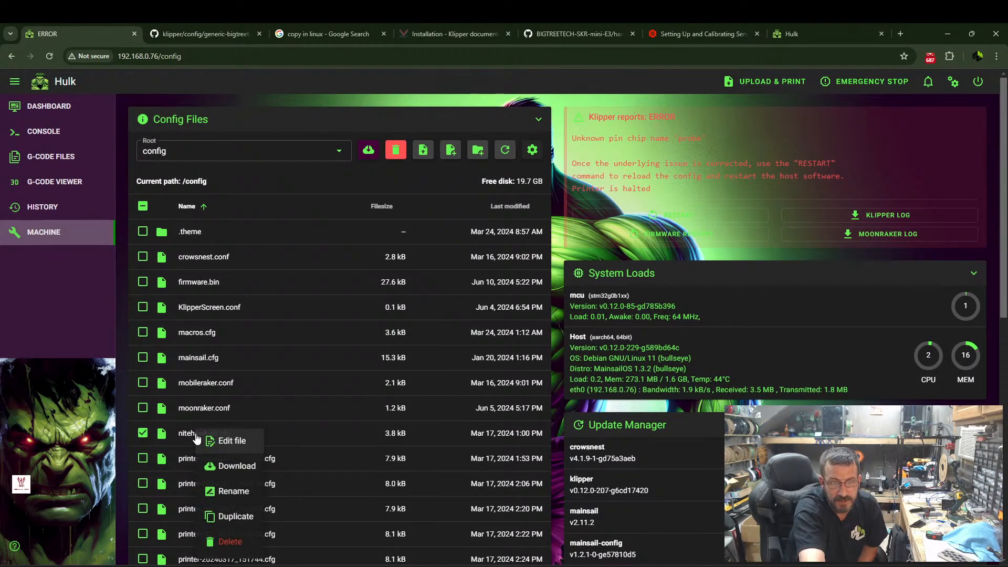
{"action": "left_click", "coordinate": [230, 542]}
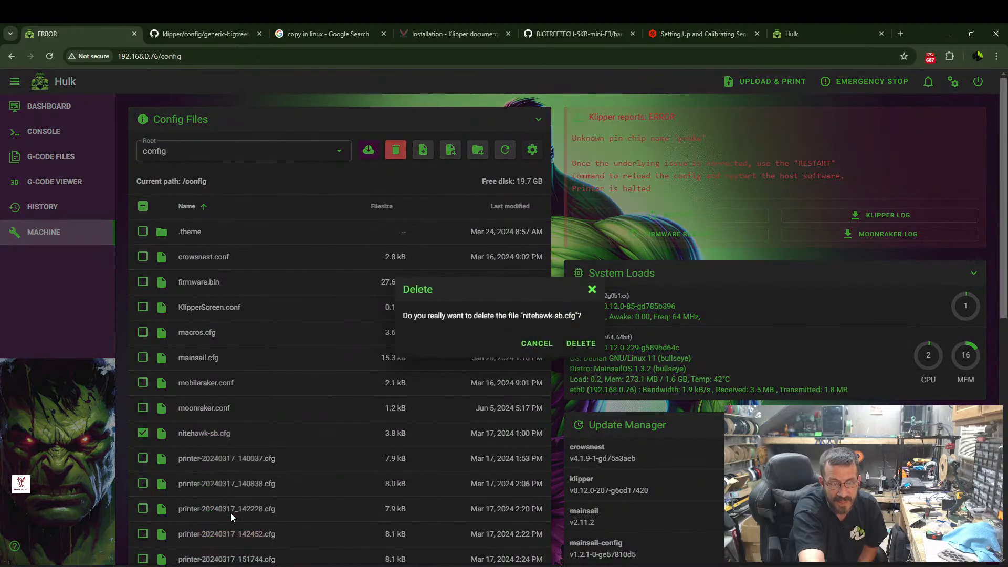
{"action": "left_click", "coordinate": [578, 343]}
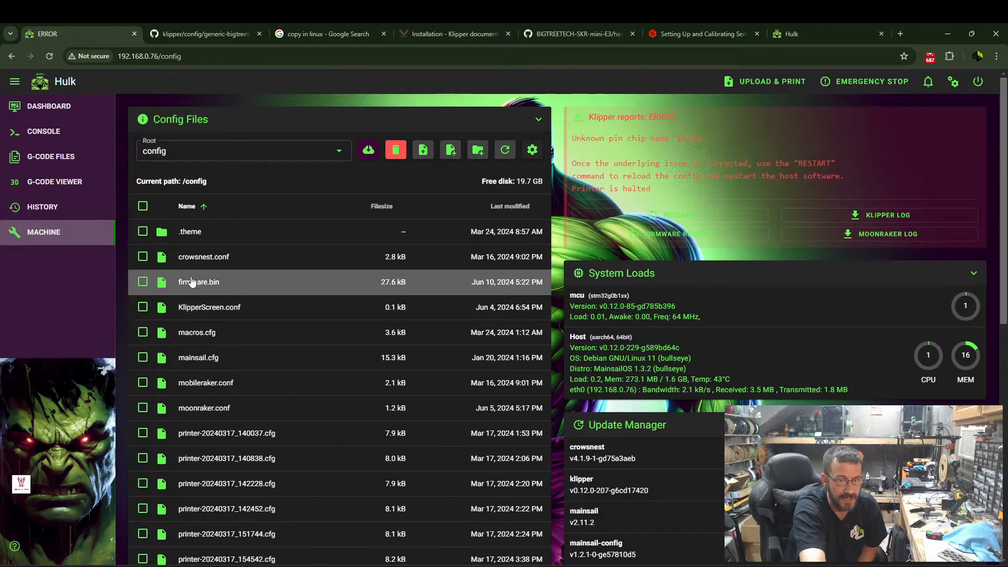
{"action": "scroll", "coordinate": [261, 313], "scroll_direction": "down", "scroll_amount": 4}
{"action": "scroll", "coordinate": [287, 281], "scroll_direction": "up", "scroll_amount": 4}
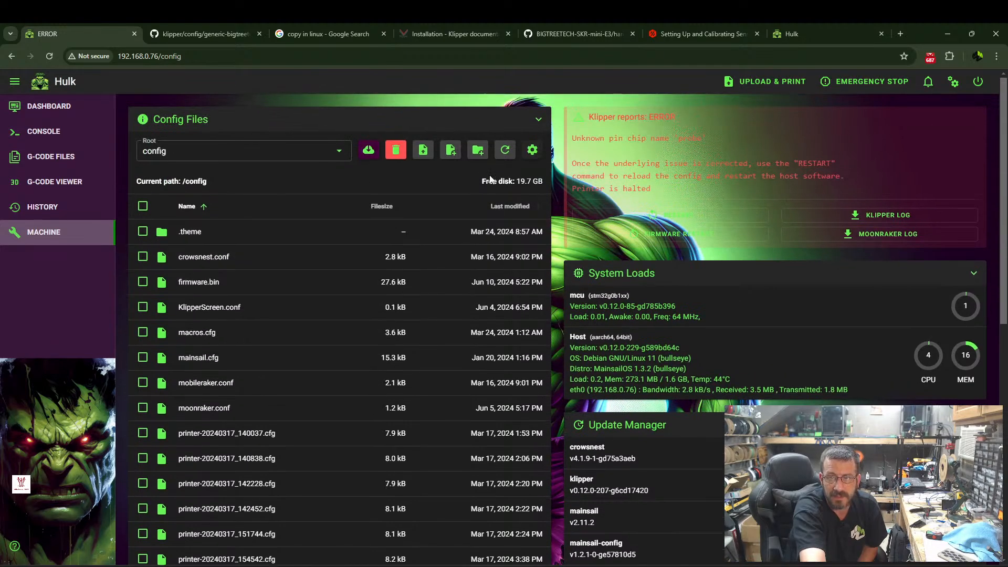
Turn on Hide backup files for the config file list and check the remaining files.
{"action": "left_click", "coordinate": [536, 155]}
{"action": "left_click", "coordinate": [462, 192]}
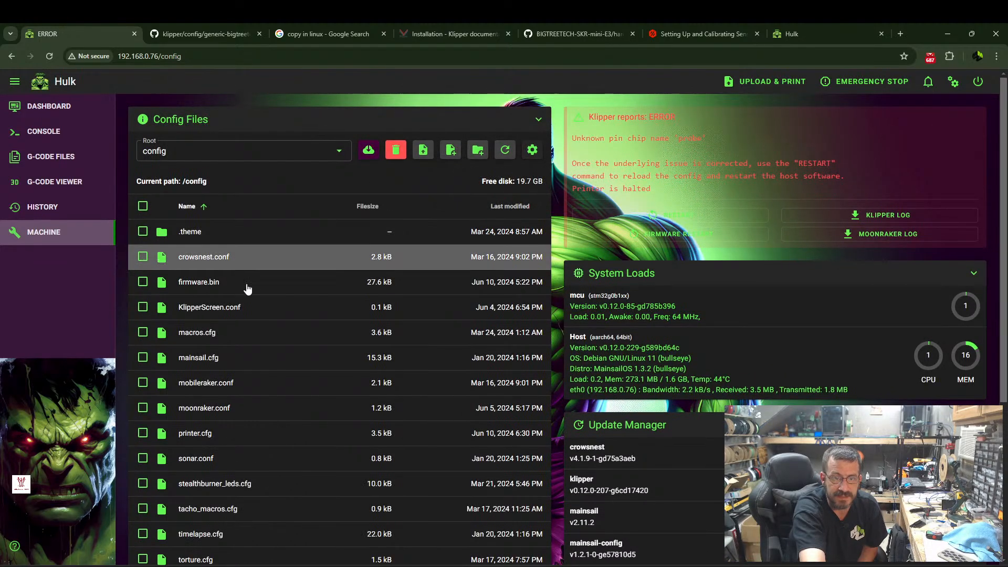
{"action": "scroll", "coordinate": [203, 331], "scroll_direction": "down", "scroll_amount": 3}
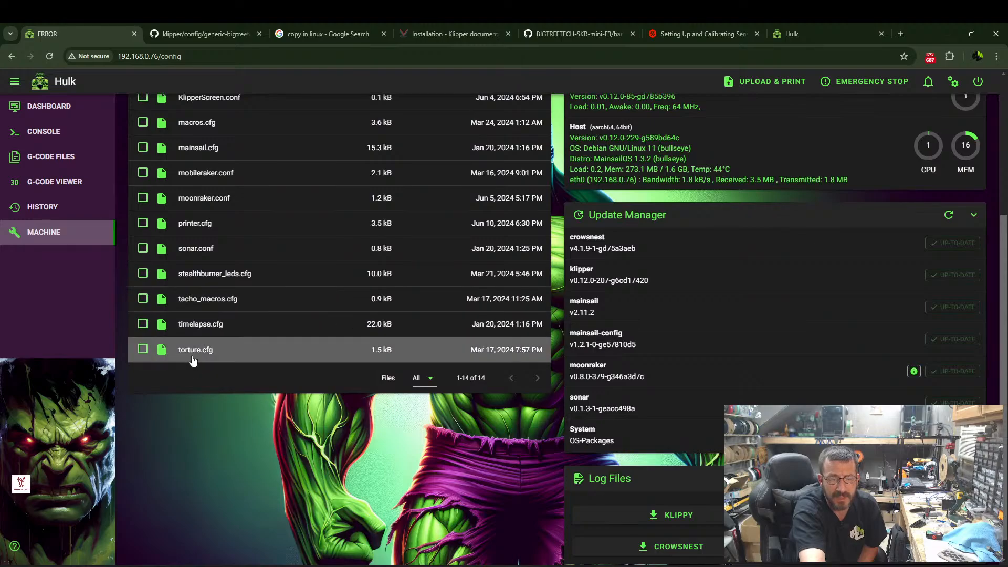
{"action": "scroll", "coordinate": [165, 283], "scroll_direction": "up", "scroll_amount": 3}
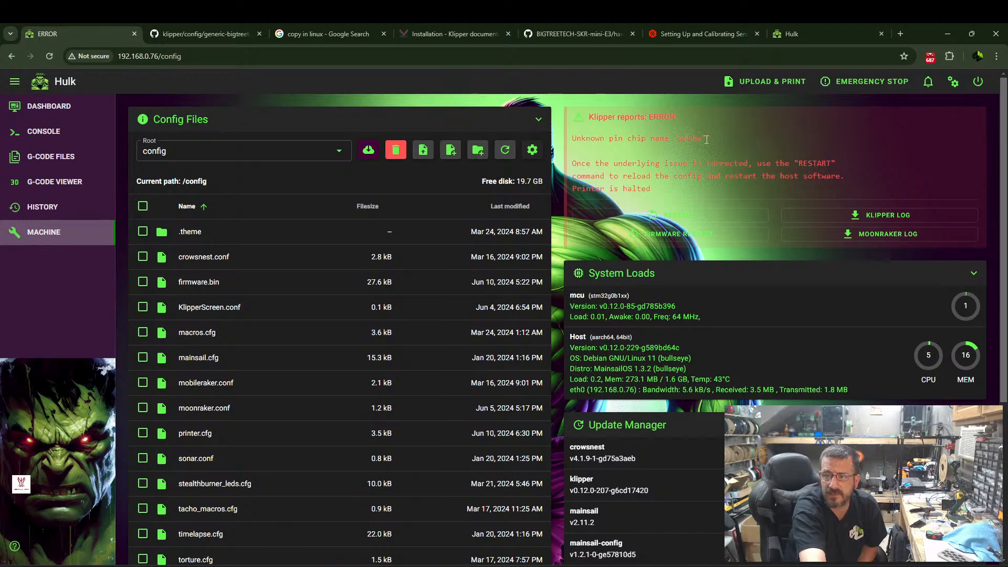
Open printer.cfg and copy the endstop_pin value tmc2209_stepper_y:virtual_endstop from the stepper_y section.
{"action": "scroll", "coordinate": [247, 204], "scroll_direction": "down", "scroll_amount": 2}
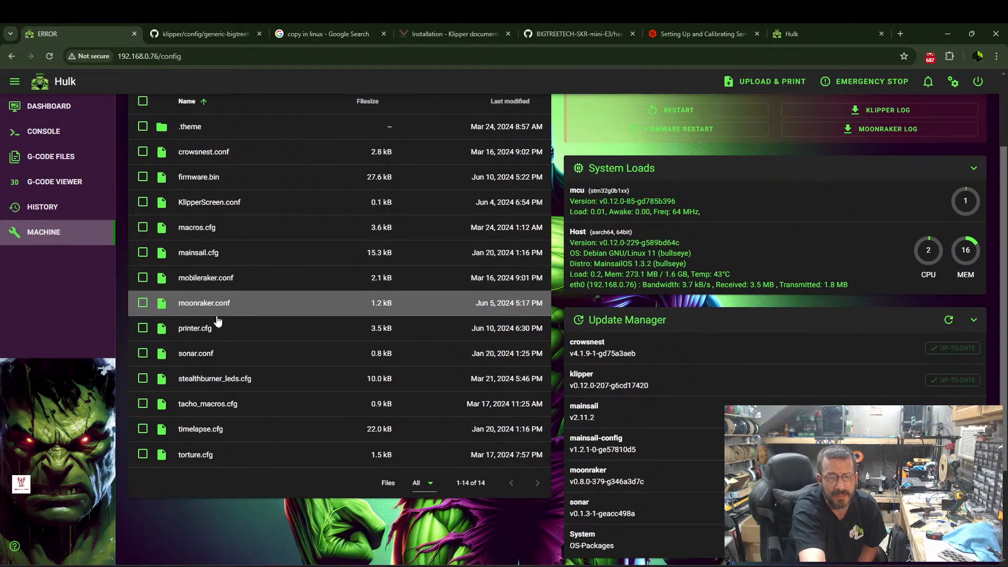
{"action": "left_click", "coordinate": [197, 327]}
{"action": "scroll", "coordinate": [94, 311], "scroll_direction": "down", "scroll_amount": 7}
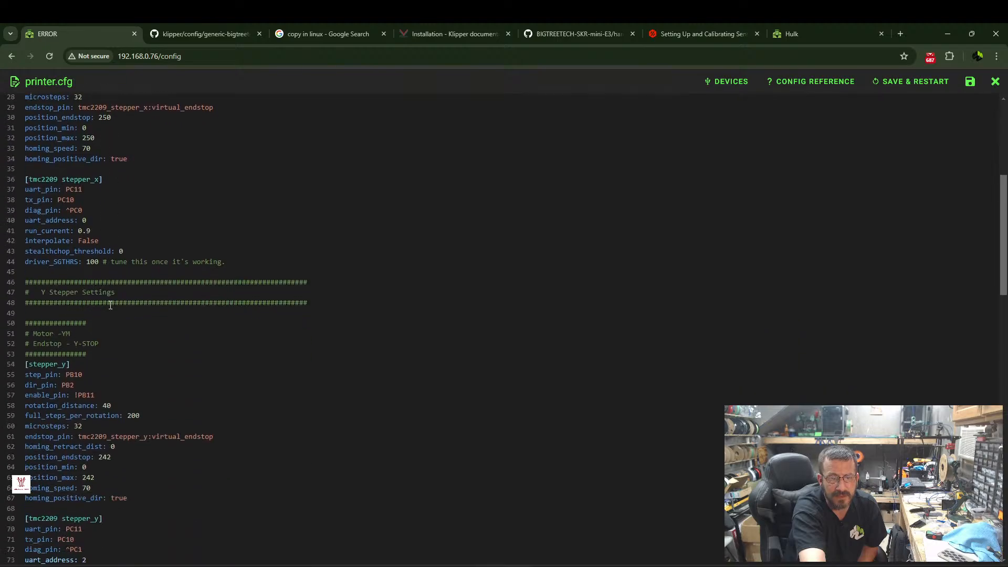
{"action": "scroll", "coordinate": [35, 269], "scroll_direction": "up", "scroll_amount": 5}
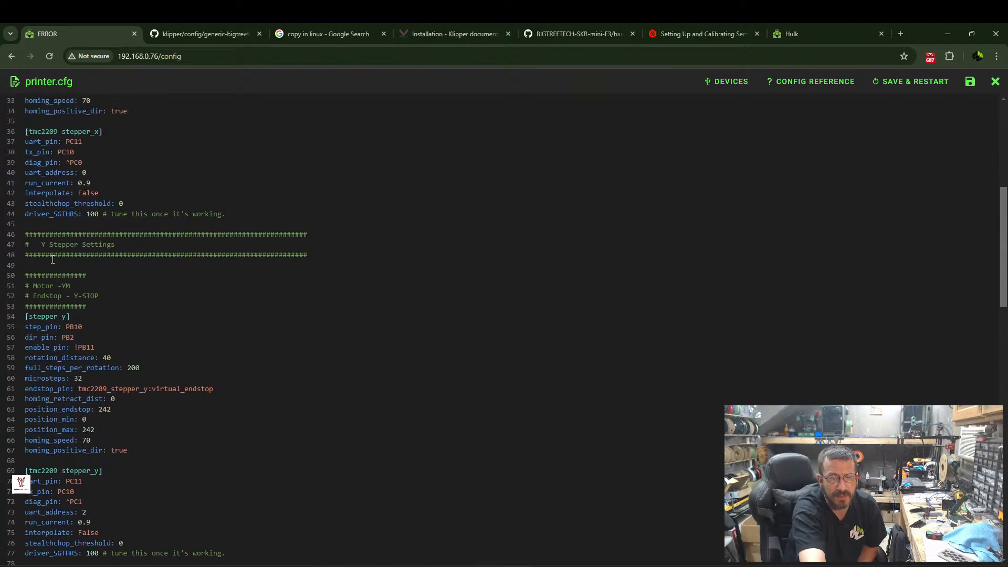
{"action": "scroll", "coordinate": [121, 195], "scroll_direction": "down", "scroll_amount": 9}
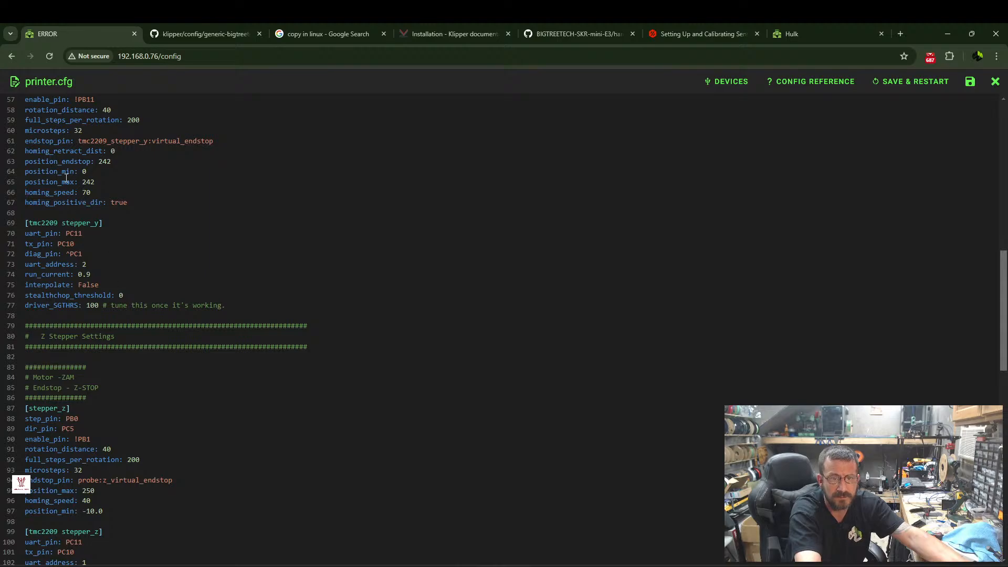
{"action": "left_click_drag", "start_coordinate": [78, 143], "coordinate": [214, 142]}
{"action": "right_click", "coordinate": [202, 142]}
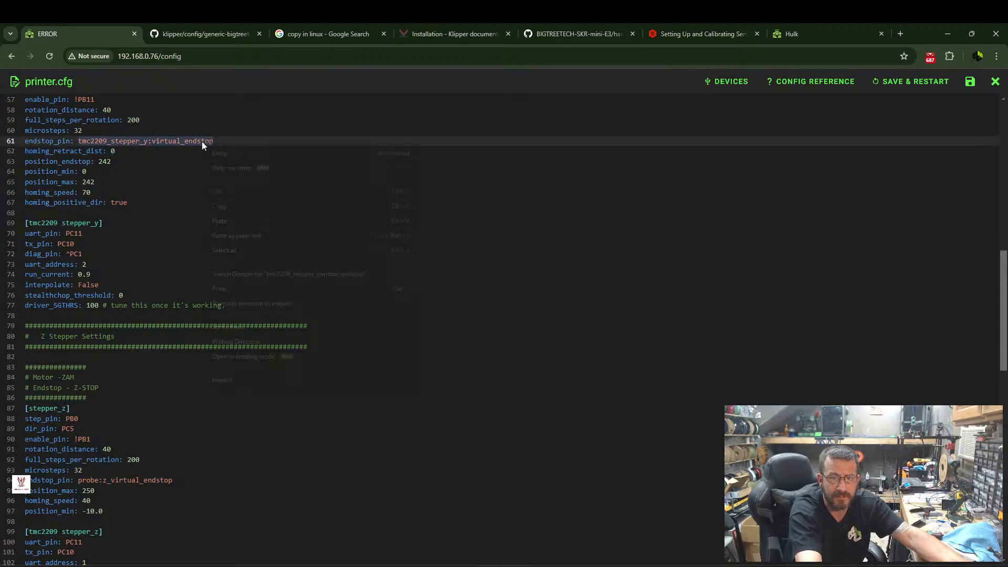
{"action": "left_click", "coordinate": [219, 206]}
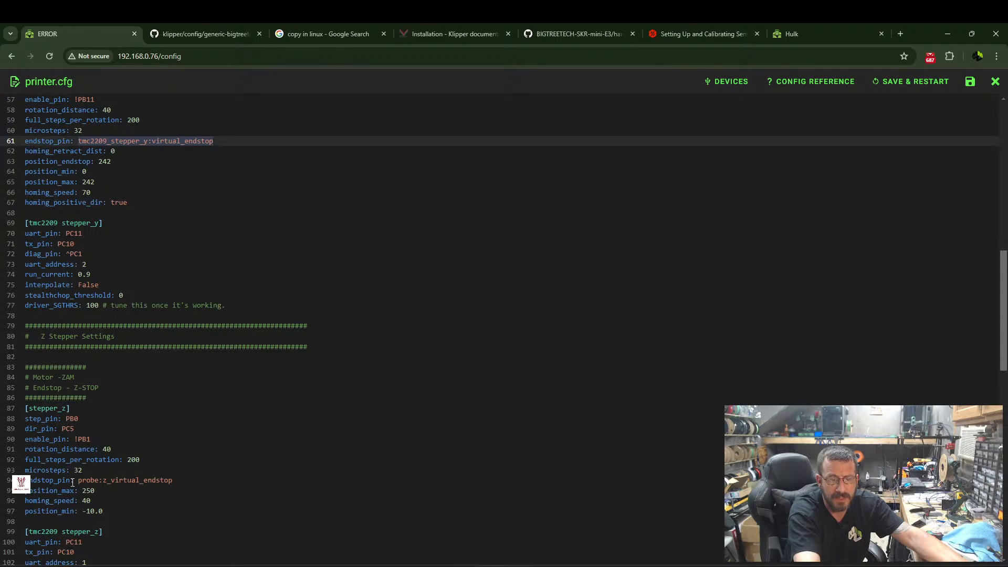
Review the remaining sections of printer.cfg and delete the extra blank line above the extruder section.
{"action": "scroll", "coordinate": [106, 482], "scroll_direction": "down", "scroll_amount": 3}
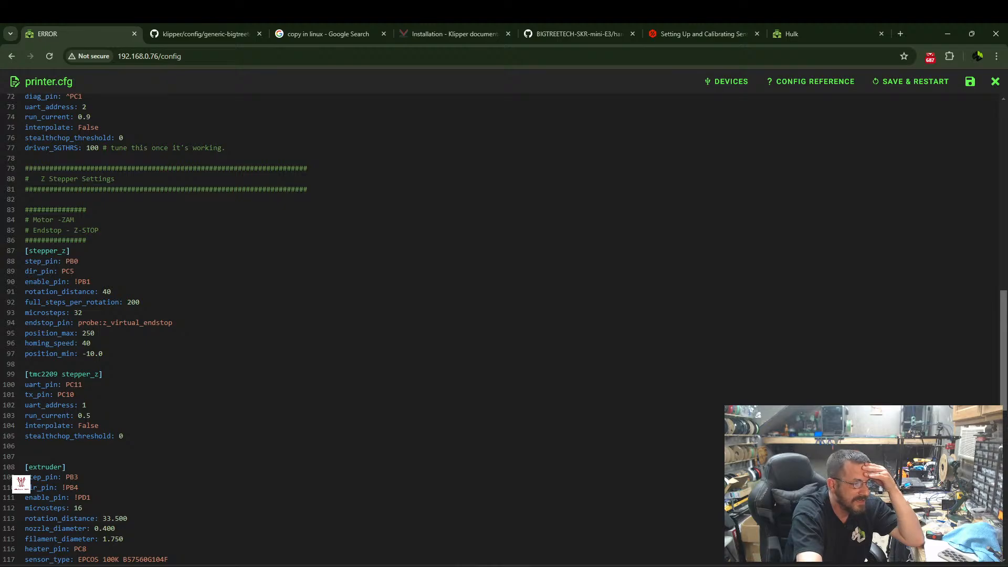
{"action": "scroll", "coordinate": [169, 433], "scroll_direction": "down", "scroll_amount": 7}
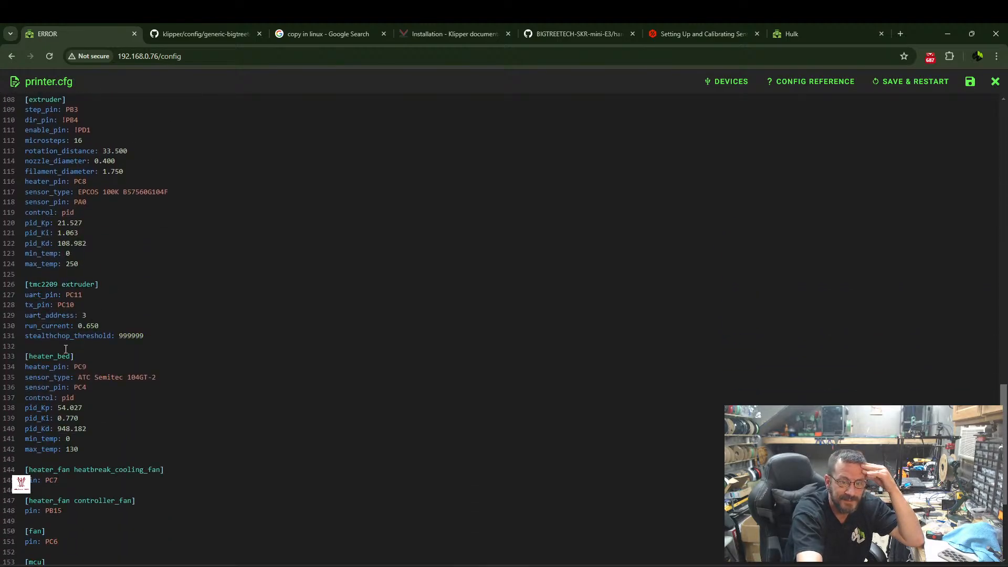
{"action": "scroll", "coordinate": [79, 367], "scroll_direction": "down", "scroll_amount": 1}
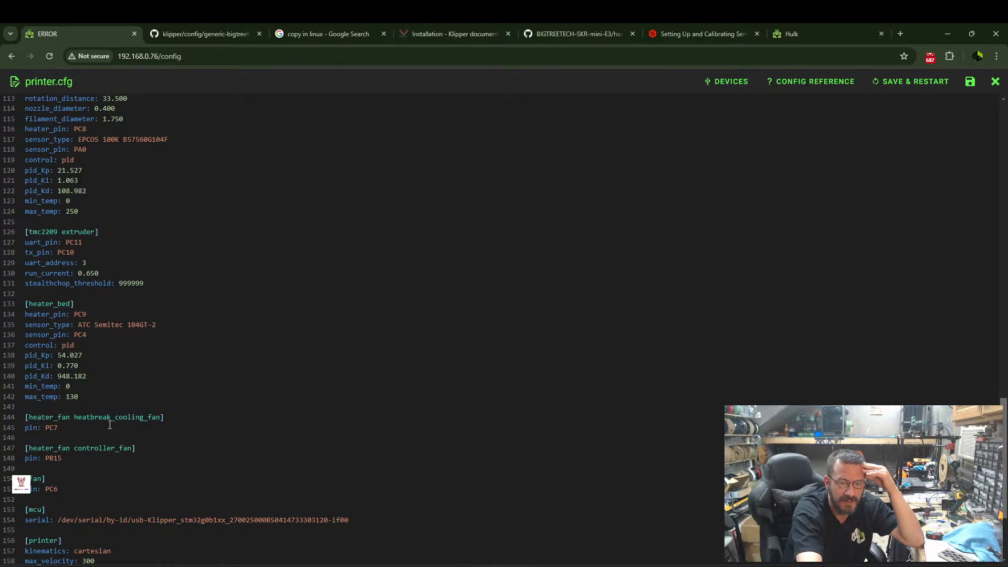
{"action": "scroll", "coordinate": [99, 416], "scroll_direction": "down", "scroll_amount": 3}
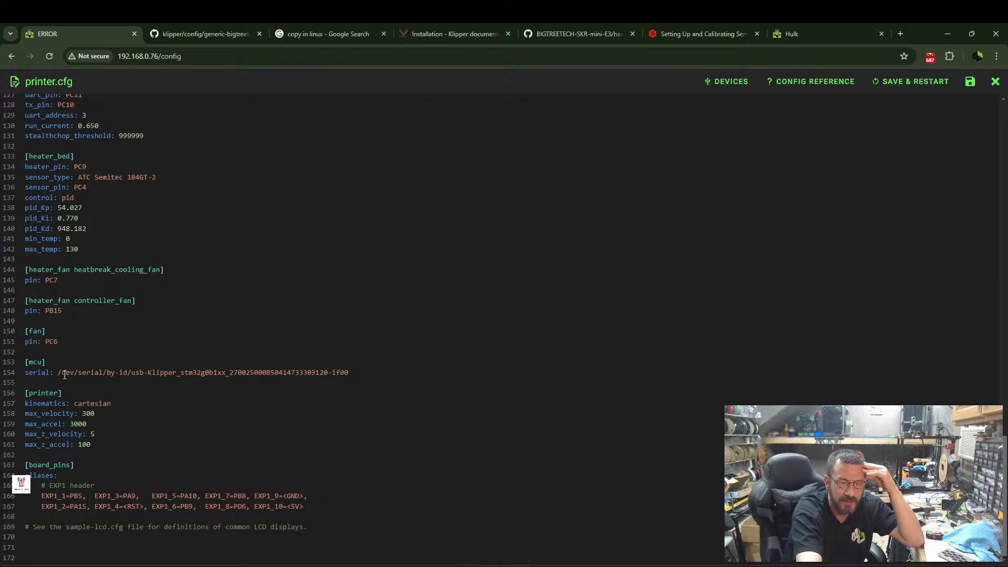
{"action": "scroll", "coordinate": [68, 389], "scroll_direction": "up", "scroll_amount": 6}
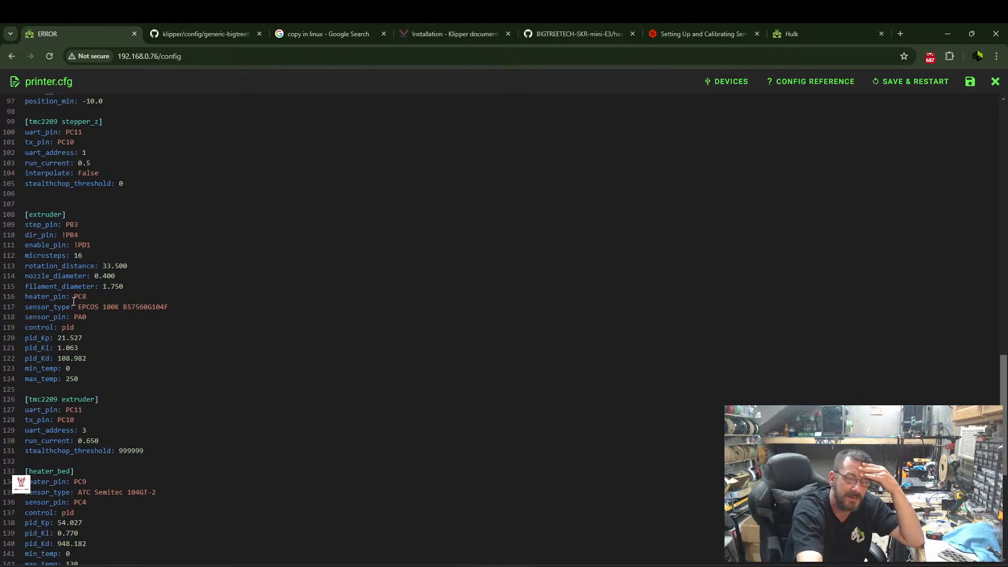
{"action": "left_click", "coordinate": [42, 204]}
{"action": "key", "text": "BackSpace"}
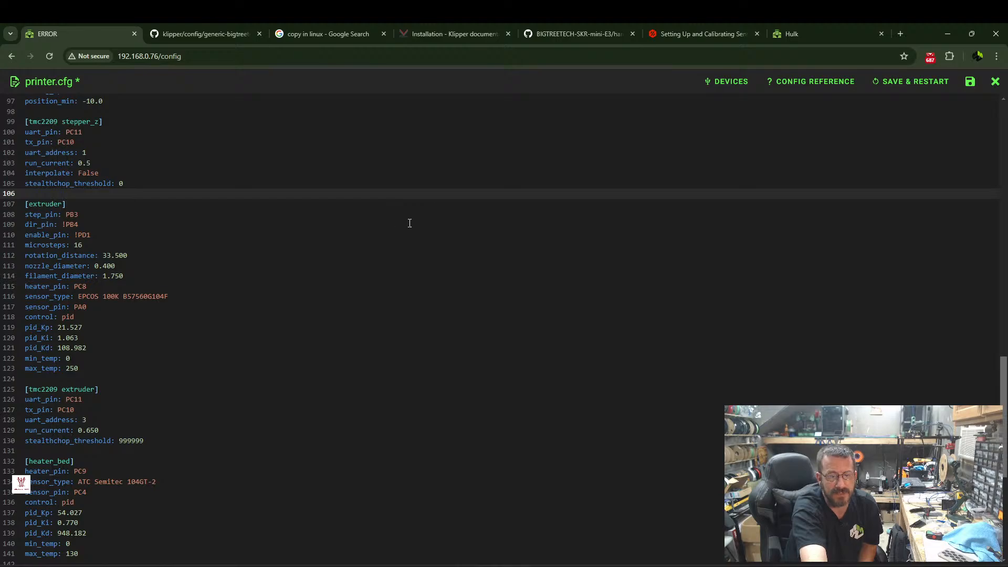
Compare the endstop_pin in the stepper_z section with the printer.cfg on the hulk.local printer.
{"action": "scroll", "coordinate": [285, 270], "scroll_direction": "up", "scroll_amount": 4}
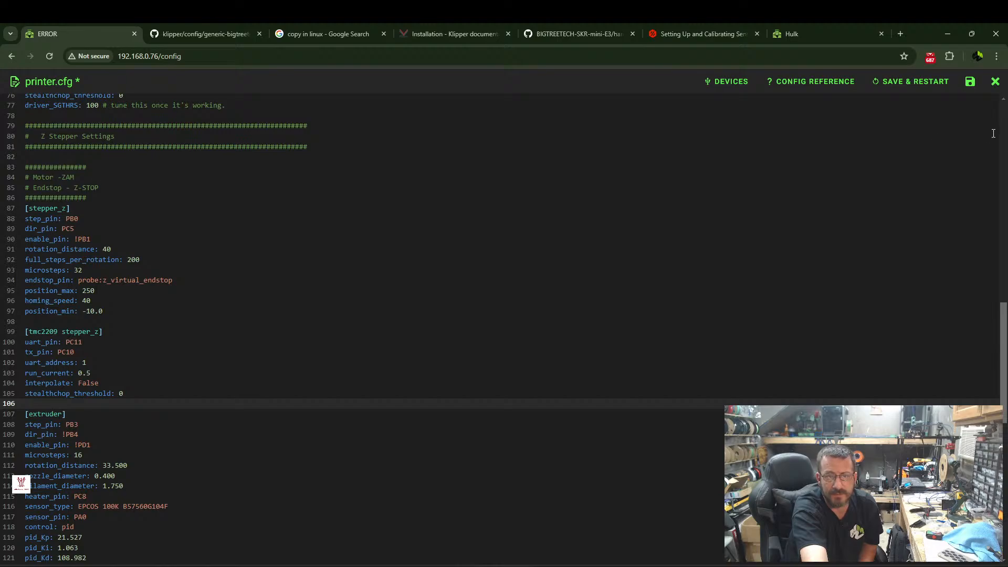
{"action": "scroll", "coordinate": [86, 233], "scroll_direction": "down", "scroll_amount": 1}
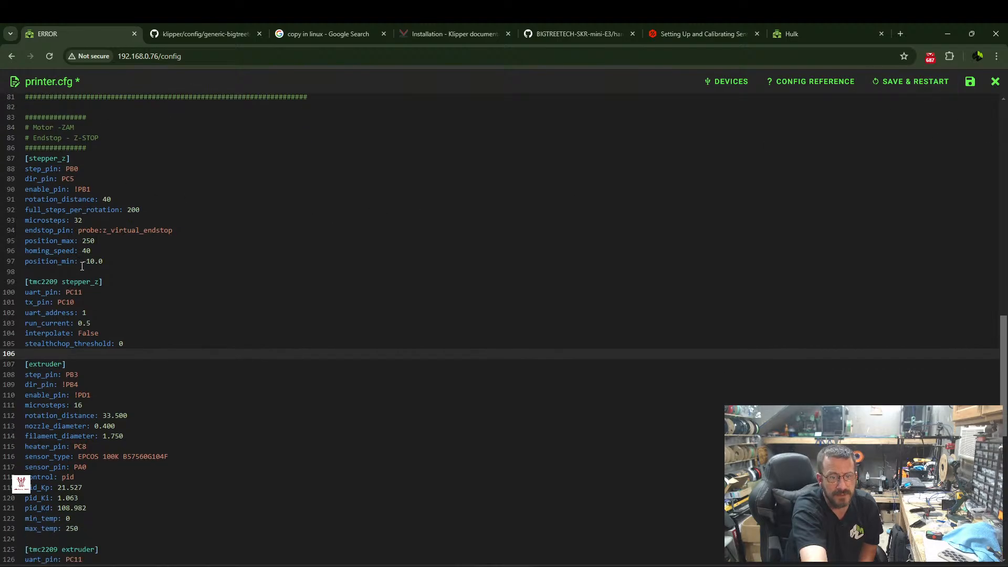
{"action": "scroll", "coordinate": [106, 252], "scroll_direction": "up", "scroll_amount": 1}
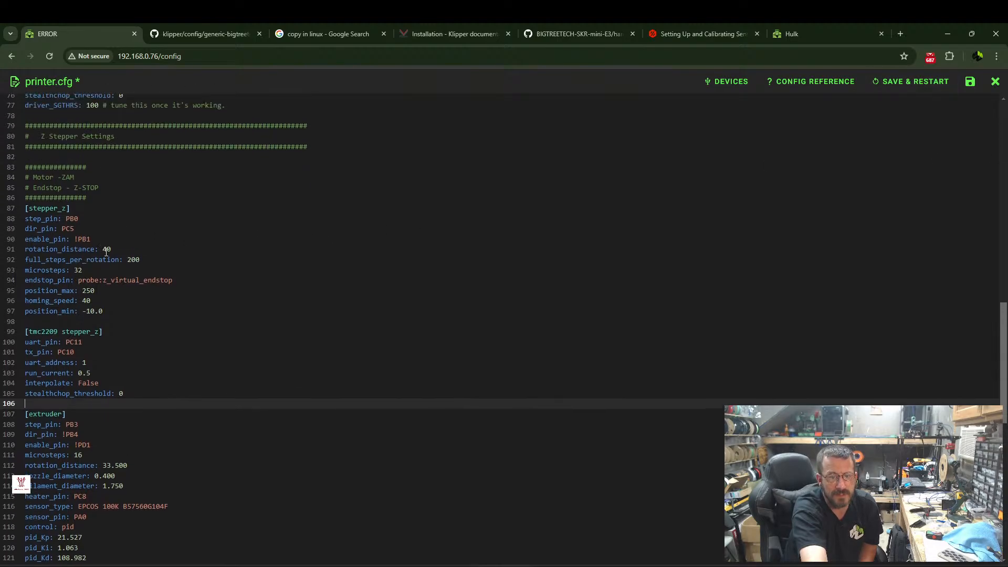
{"action": "left_click", "coordinate": [78, 280]}
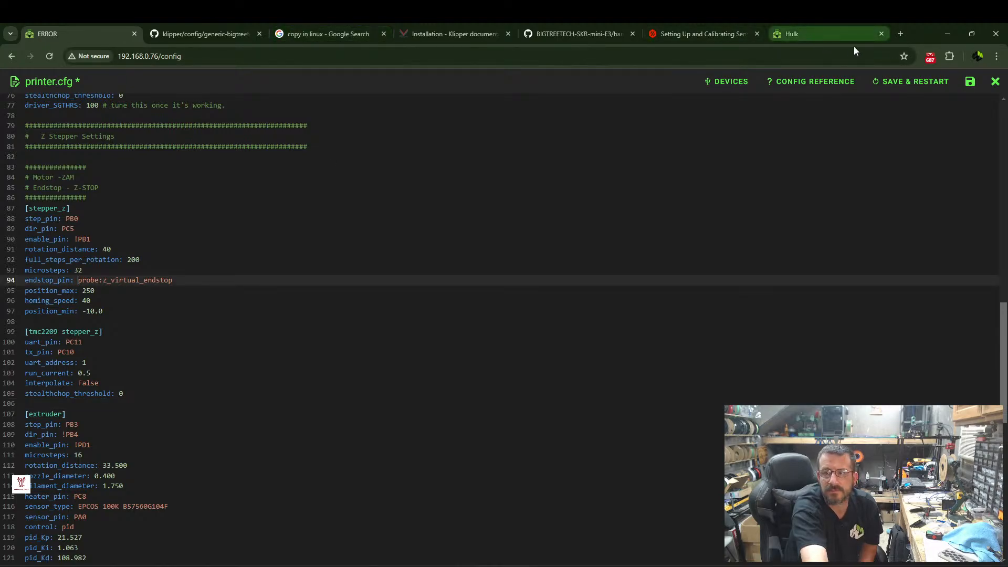
{"action": "mouse_move", "coordinate": [698, 31]}
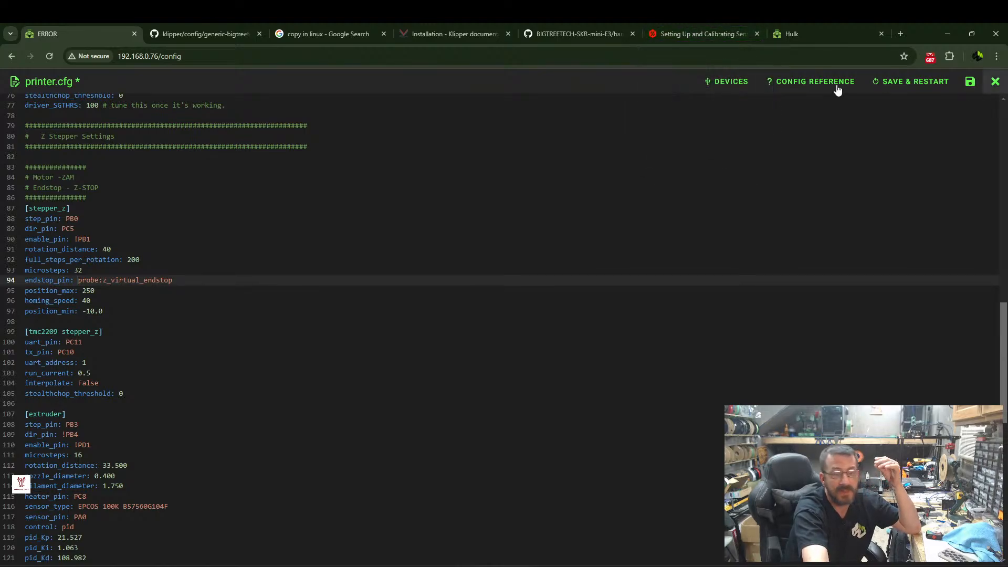
{"action": "left_click", "coordinate": [808, 33]}
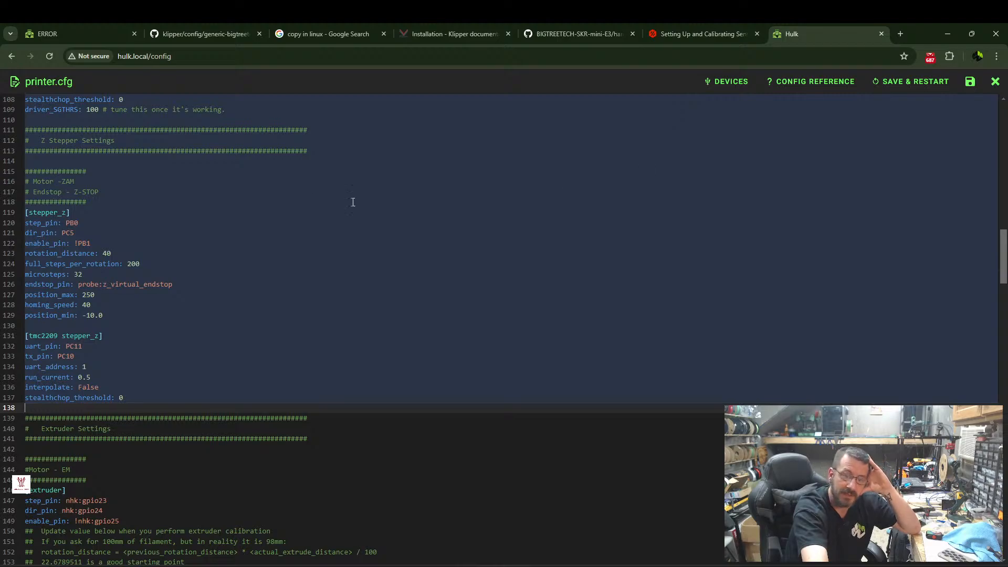
{"action": "left_click", "coordinate": [176, 270]}
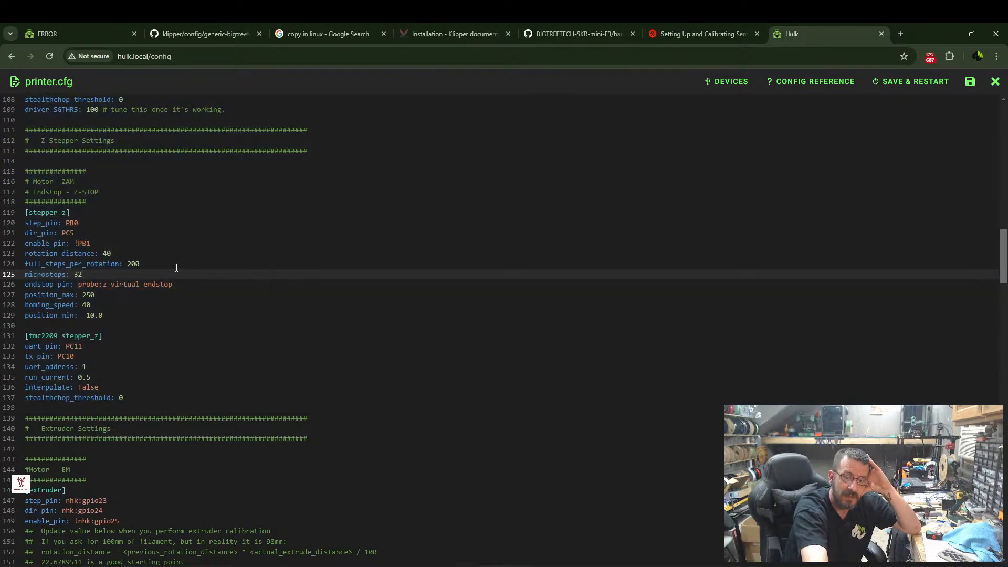
Close the hulk.local printer.cfg and switch the file list's root to config_examples.
{"action": "left_click", "coordinate": [996, 82]}
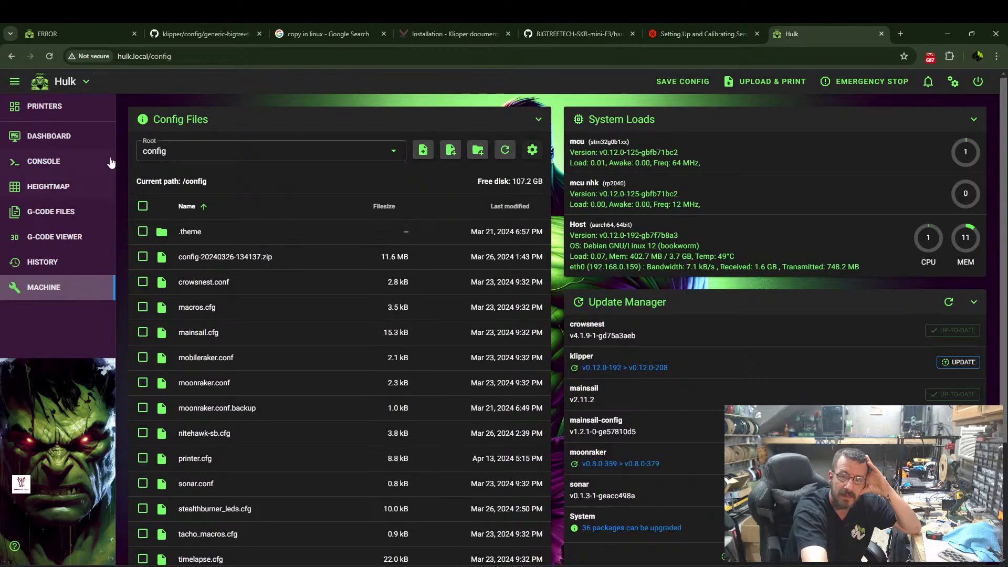
{"action": "left_click", "coordinate": [250, 151]}
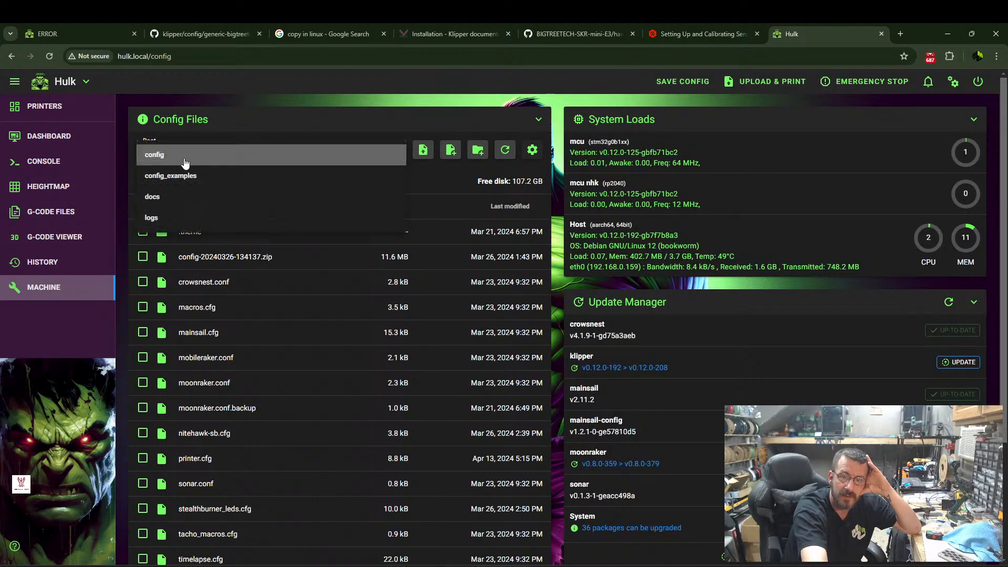
{"action": "left_click", "coordinate": [210, 174]}
Find and open the example printer-prusa-mini-plus-2020.cfg and select the endstop_pin value in its stepper_z section.
{"action": "scroll", "coordinate": [276, 314], "scroll_direction": "down", "scroll_amount": 15}
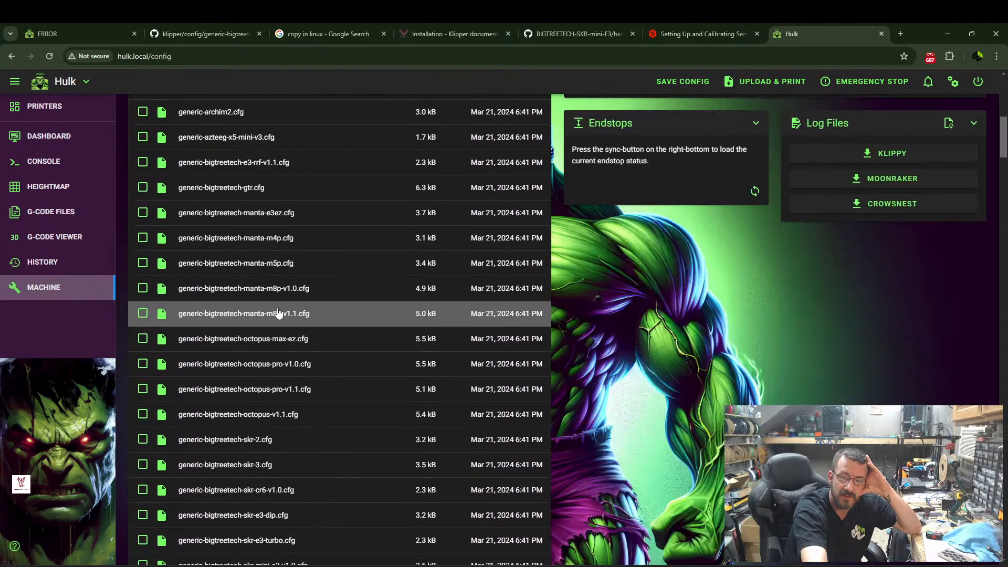
{"action": "scroll", "coordinate": [274, 314], "scroll_direction": "down", "scroll_amount": 10}
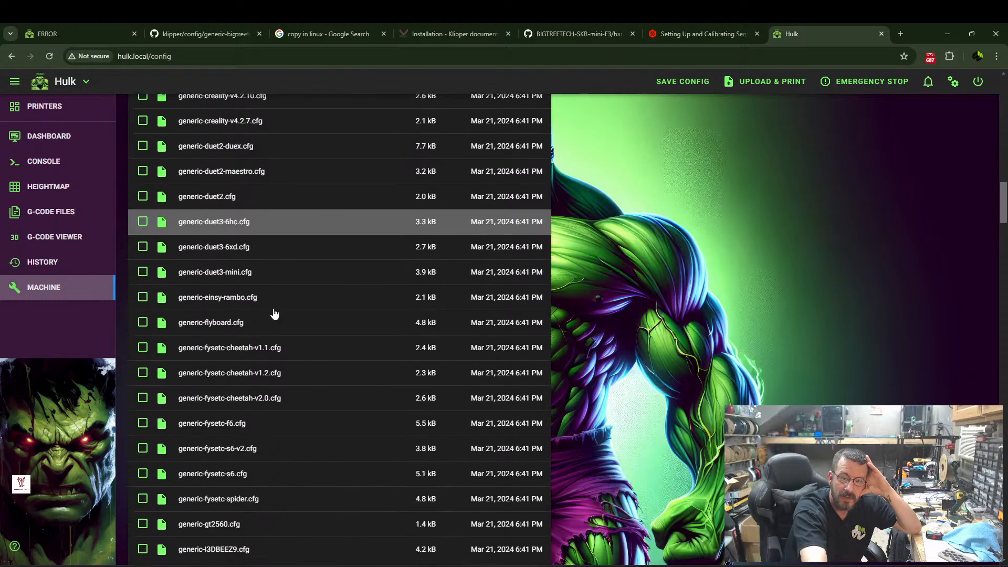
{"action": "scroll", "coordinate": [273, 312], "scroll_direction": "down", "scroll_amount": 12}
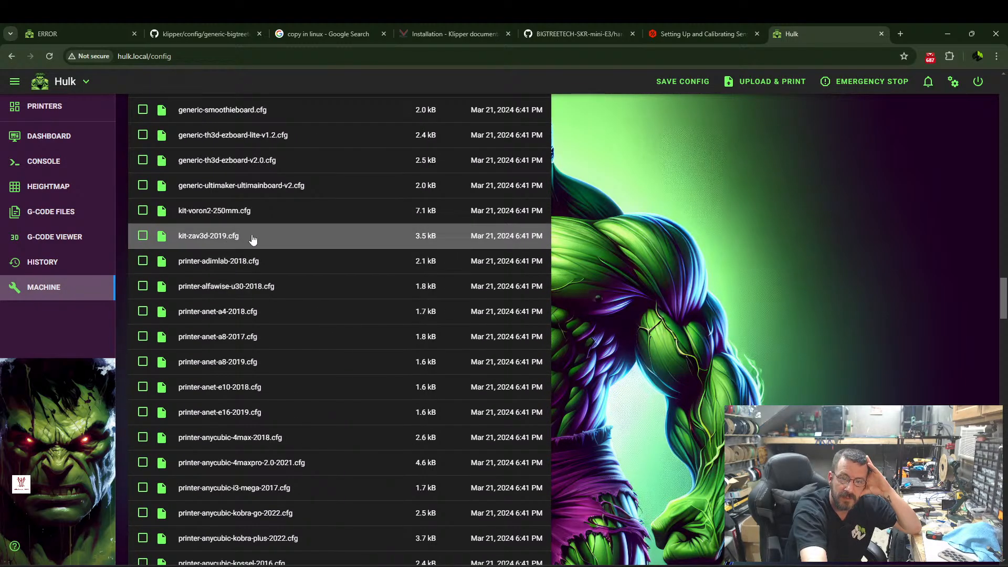
{"action": "scroll", "coordinate": [264, 353], "scroll_direction": "down", "scroll_amount": 1}
{"action": "scroll", "coordinate": [264, 349], "scroll_direction": "down", "scroll_amount": 15}
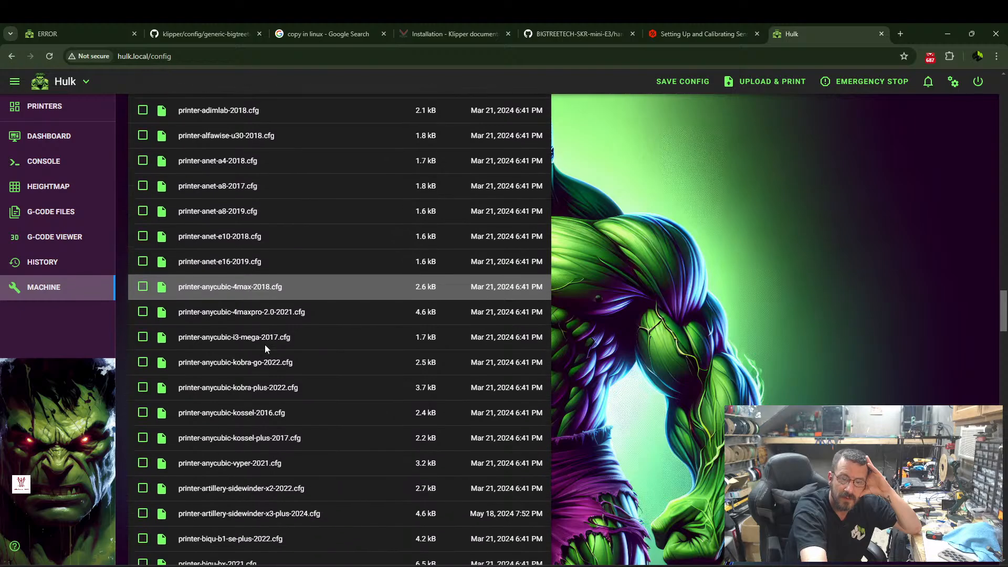
{"action": "scroll", "coordinate": [264, 338], "scroll_direction": "down", "scroll_amount": 15}
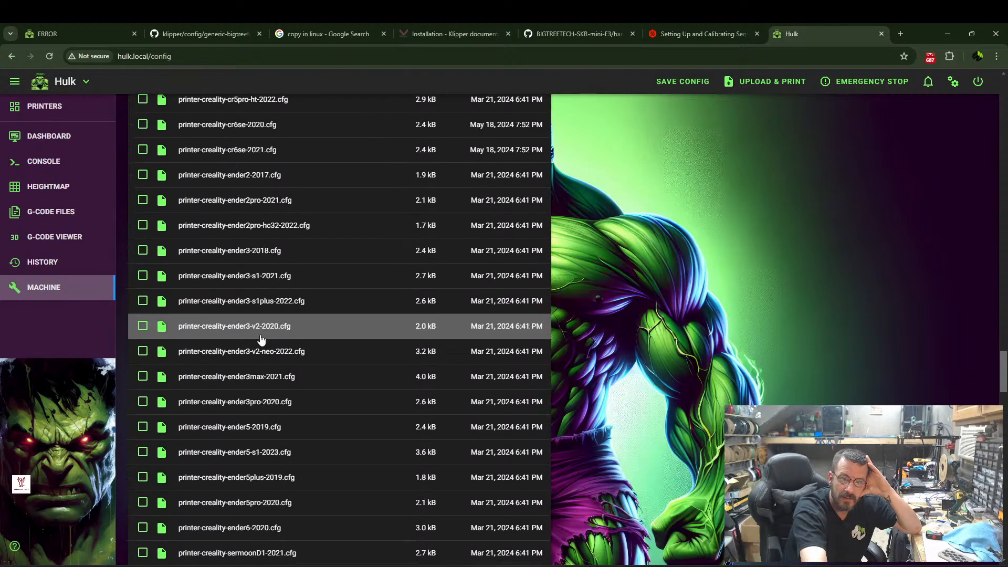
{"action": "scroll", "coordinate": [259, 337], "scroll_direction": "down", "scroll_amount": 7}
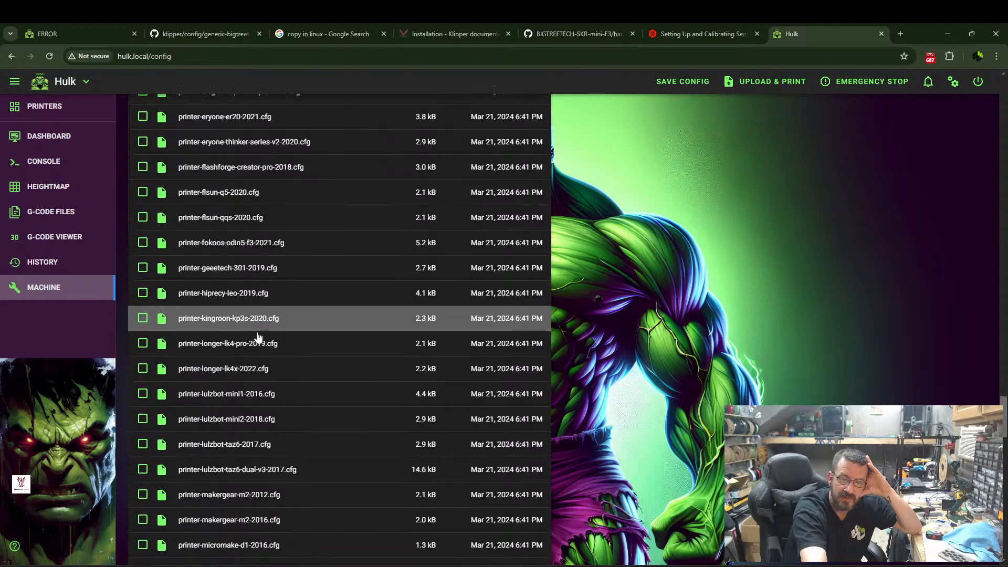
{"action": "scroll", "coordinate": [253, 339], "scroll_direction": "down", "scroll_amount": 5}
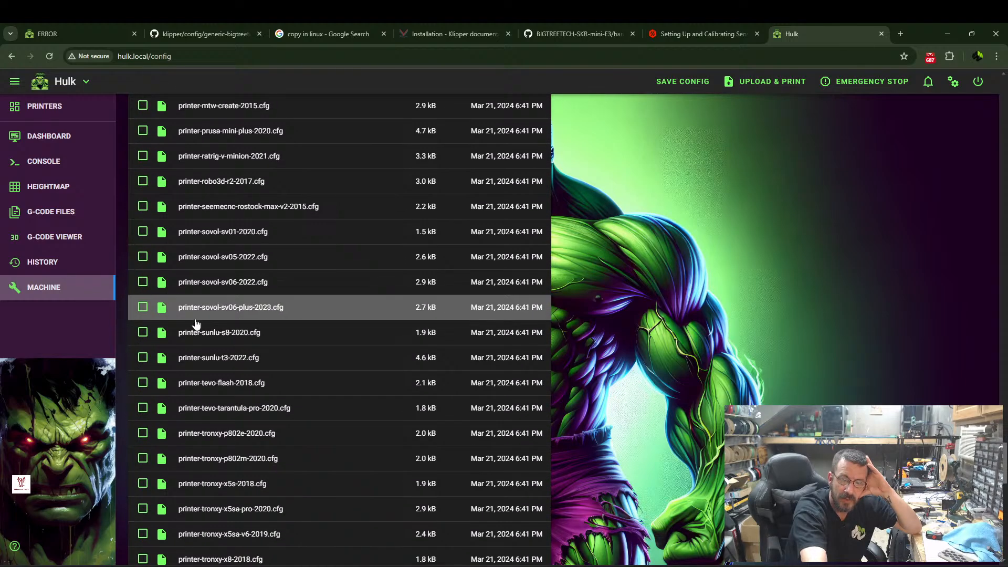
{"action": "scroll", "coordinate": [242, 363], "scroll_direction": "down", "scroll_amount": 3}
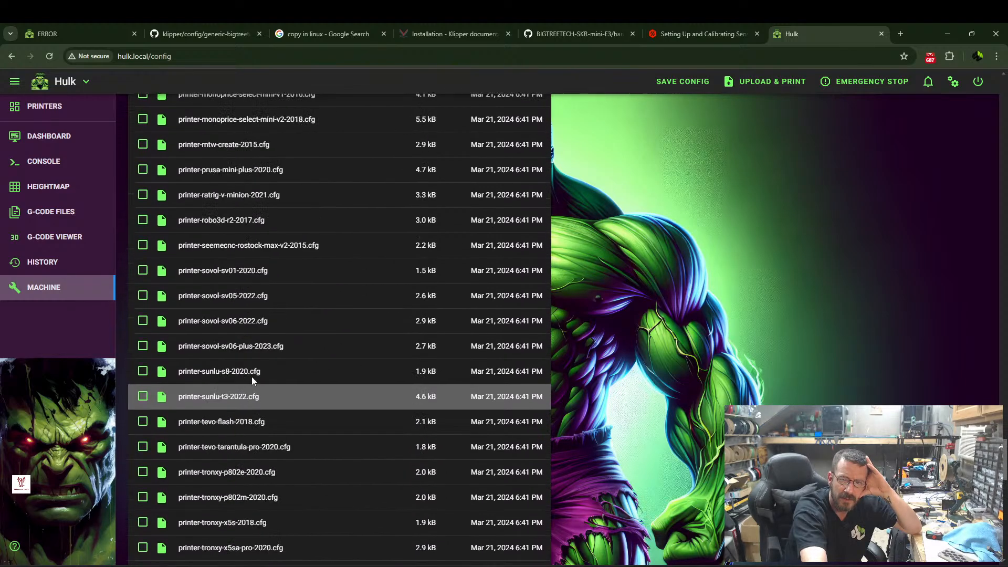
{"action": "scroll", "coordinate": [252, 383], "scroll_direction": "up", "scroll_amount": 5}
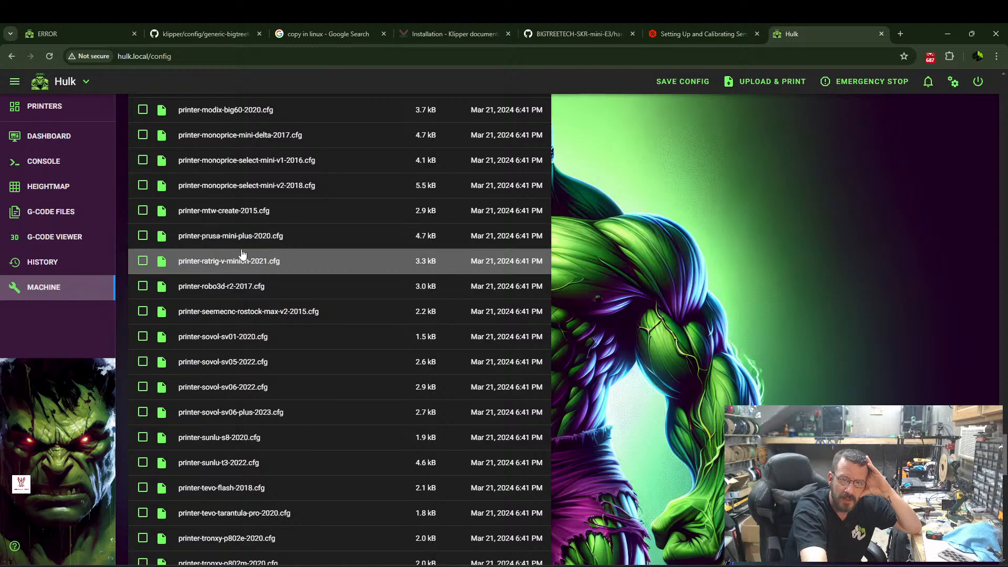
{"action": "left_click", "coordinate": [243, 239]}
{"action": "scroll", "coordinate": [78, 310], "scroll_direction": "down", "scroll_amount": 7}
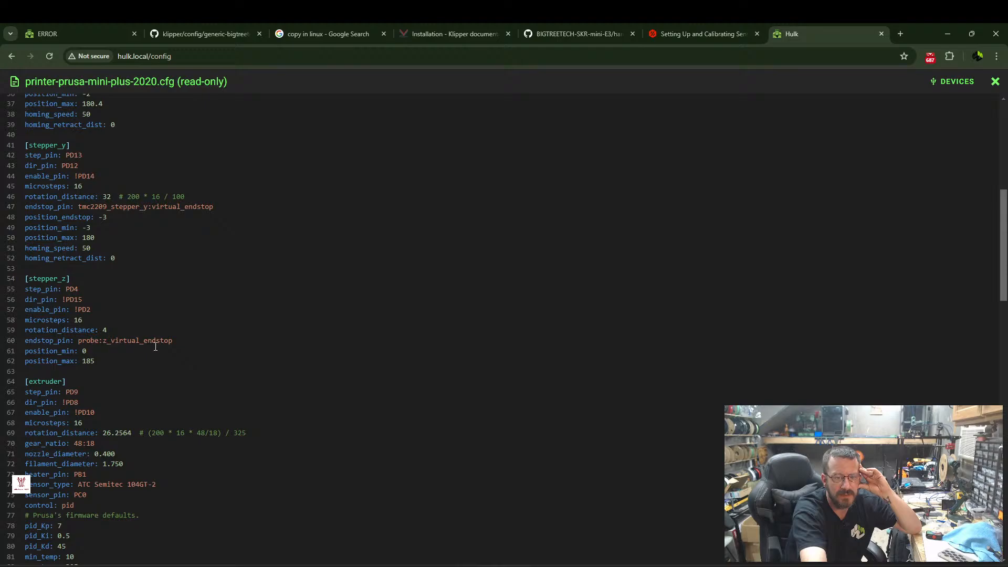
{"action": "left_click_drag", "start_coordinate": [173, 340], "coordinate": [78, 340]}
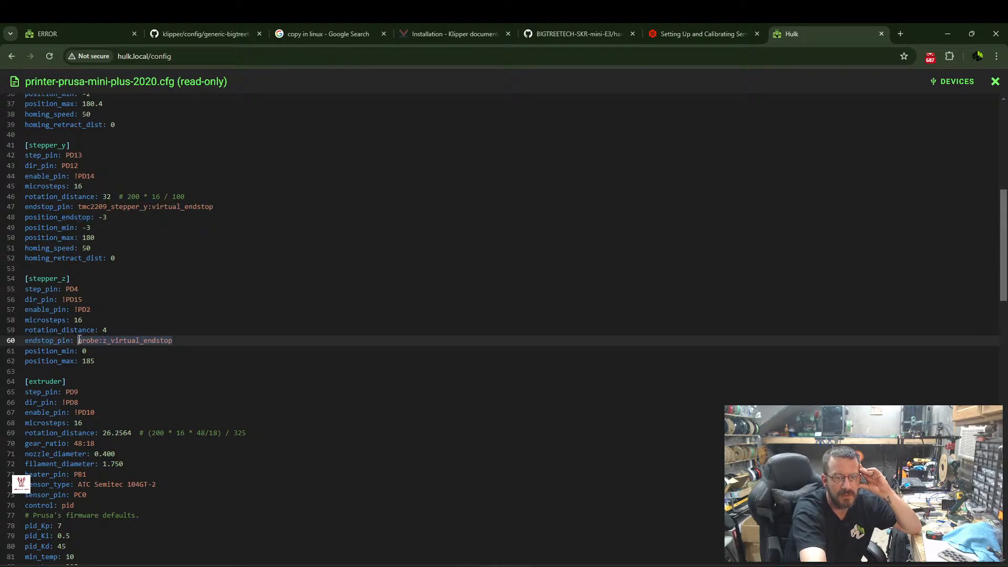
Copy probe:z_virtual_endstop from the example config and paste it over the endstop_pin value in the stepper_z section of printer.cfg on 192.168.0.76.
{"action": "right_click", "coordinate": [106, 339]}
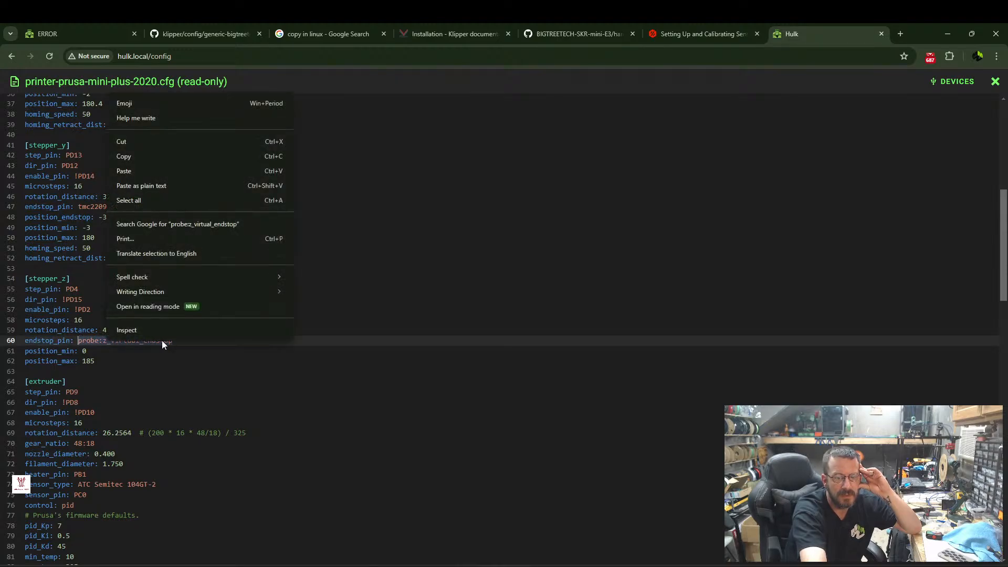
{"action": "left_click", "coordinate": [132, 156]}
{"action": "left_click", "coordinate": [73, 36]}
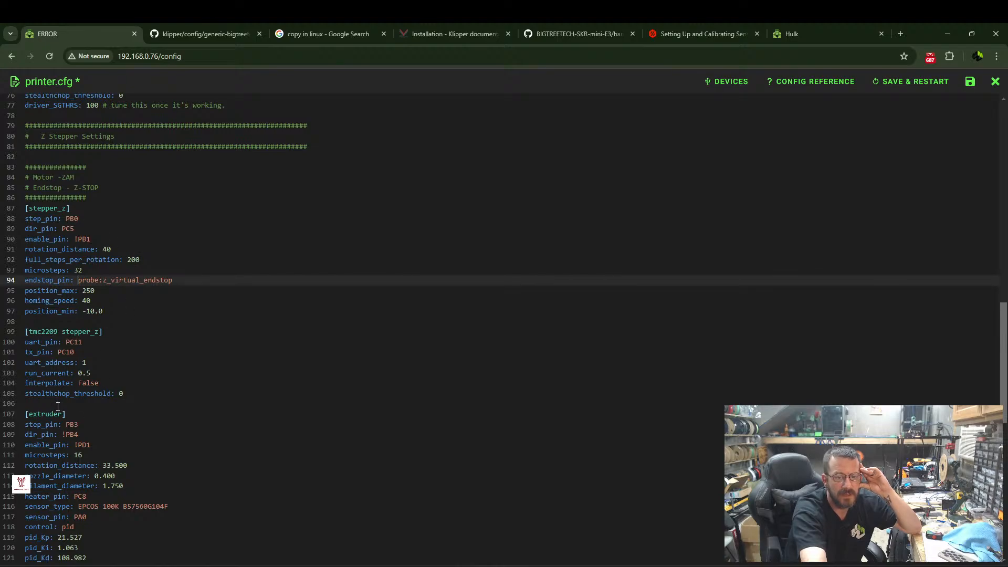
{"action": "scroll", "coordinate": [78, 415], "scroll_direction": "down", "scroll_amount": 1}
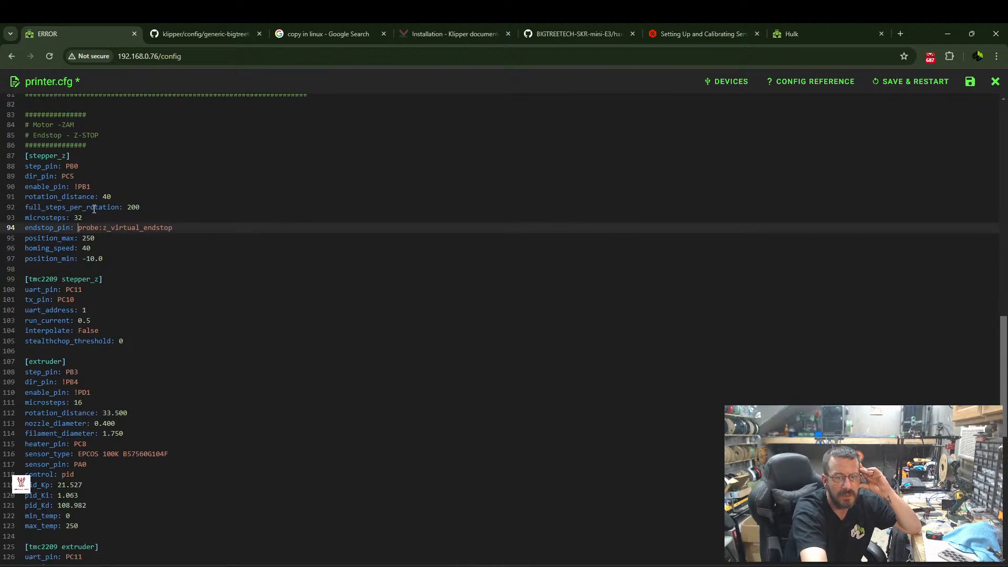
{"action": "left_click_drag", "start_coordinate": [173, 227], "coordinate": [78, 228]}
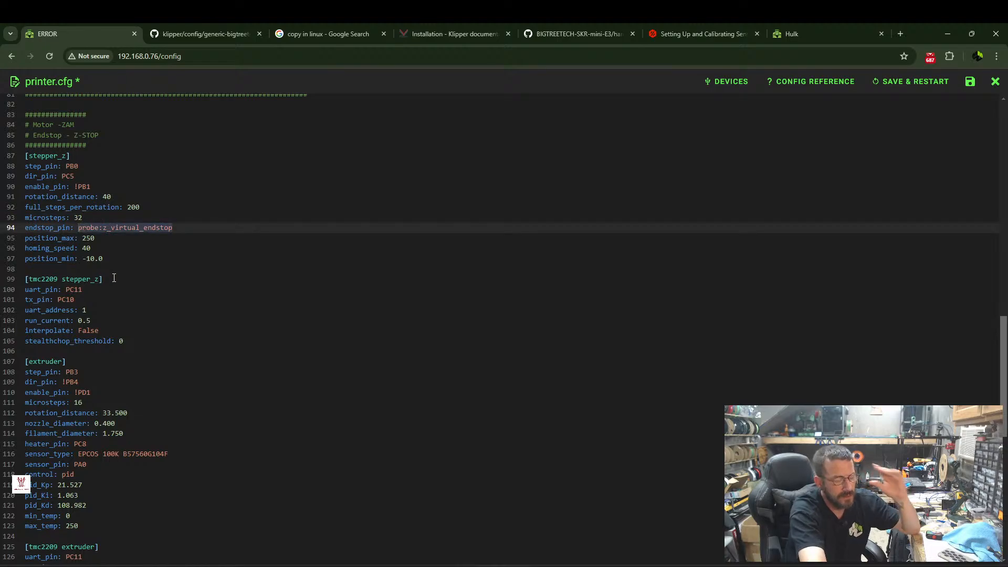
{"action": "key", "text": "ctrl+v"}
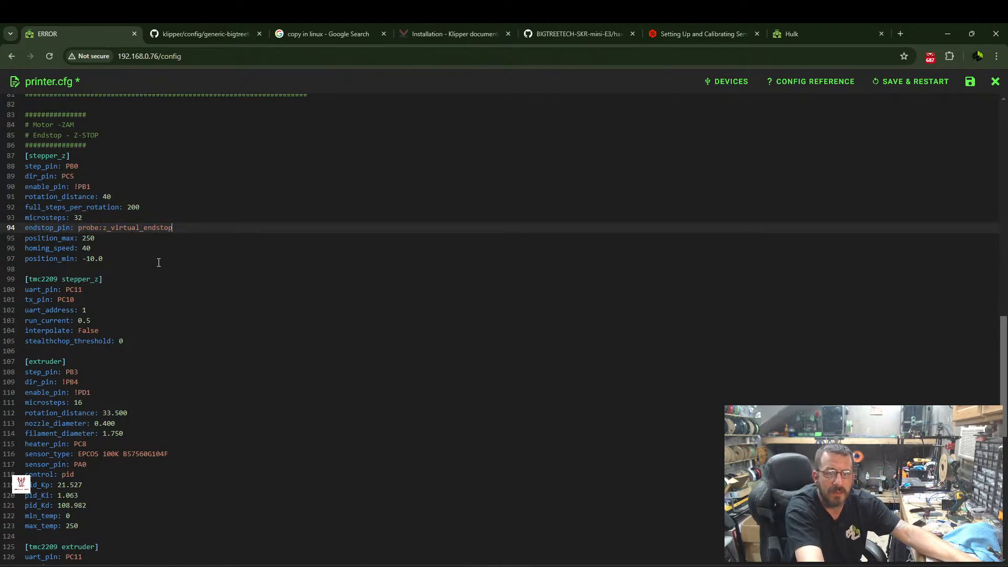
Save printer.cfg with a Klipper restart and check the printer's status on the dashboard.
{"action": "scroll", "coordinate": [92, 335], "scroll_direction": "down", "scroll_amount": 4}
{"action": "scroll", "coordinate": [93, 334], "scroll_direction": "down", "scroll_amount": 4}
{"action": "scroll", "coordinate": [53, 324], "scroll_direction": "down", "scroll_amount": 1}
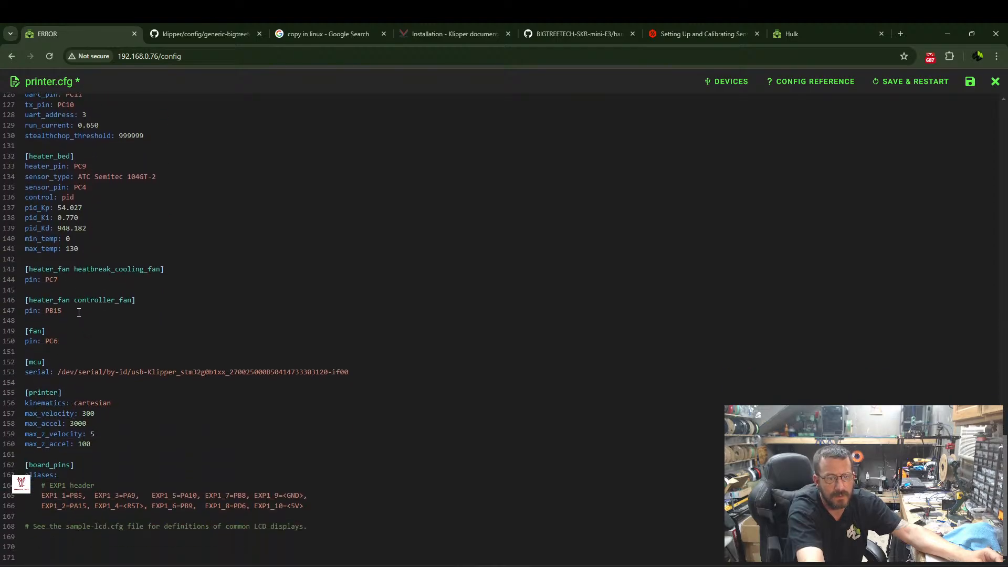
{"action": "left_click", "coordinate": [899, 88]}
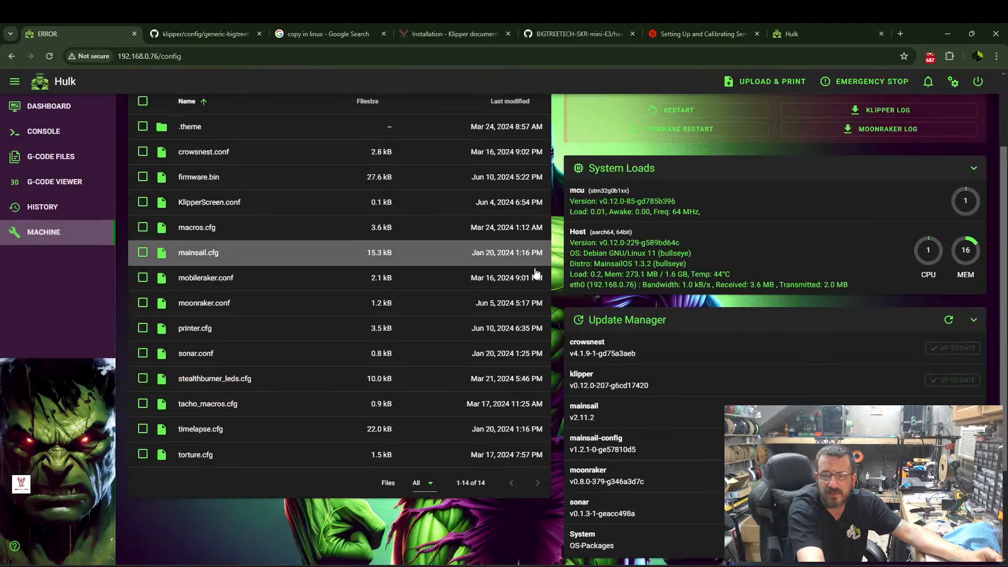
{"action": "left_click", "coordinate": [76, 107]}
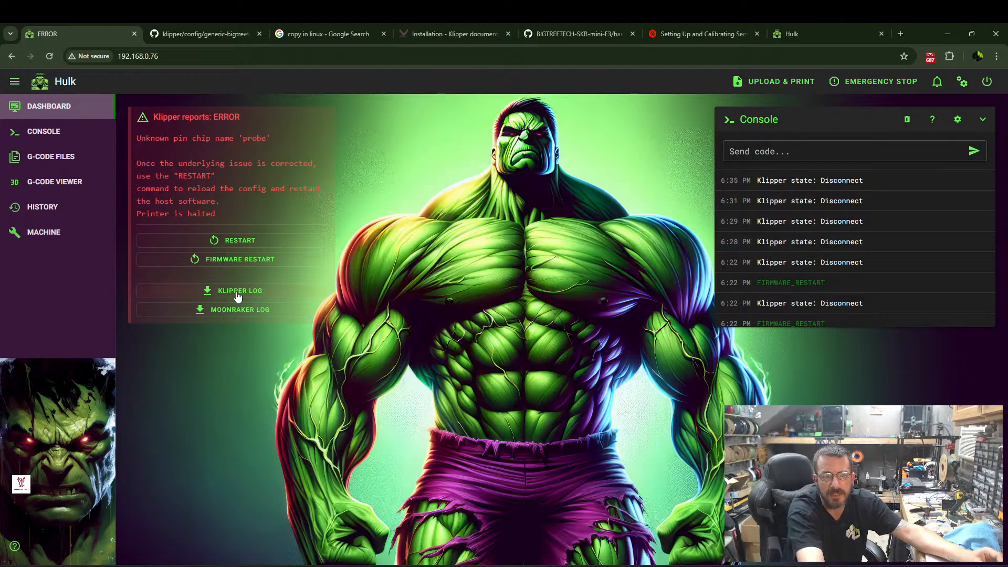
Reopen printer.cfg from the machine's config files.
{"action": "left_click", "coordinate": [55, 238]}
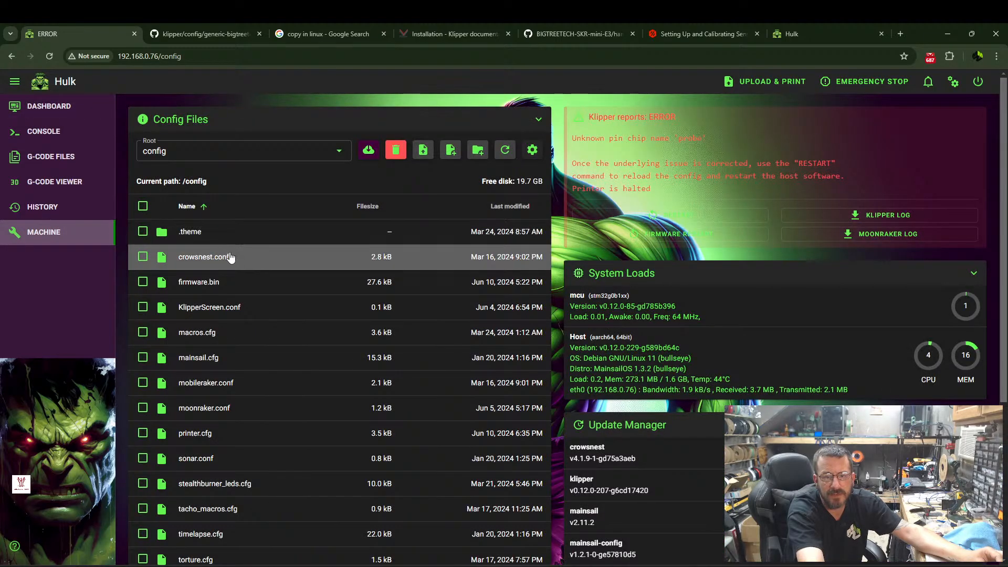
{"action": "scroll", "coordinate": [226, 259], "scroll_direction": "down", "scroll_amount": 2}
{"action": "scroll", "coordinate": [228, 276], "scroll_direction": "down", "scroll_amount": 1}
{"action": "left_click", "coordinate": [223, 293]}
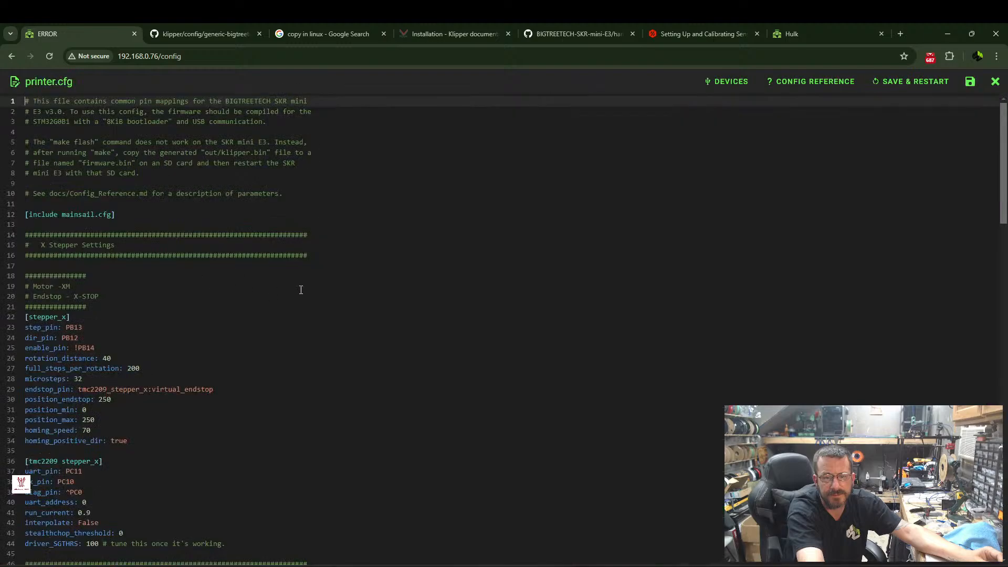
Read through printer.cfg from the X stepper settings to board_pins, checking the stepper_z endstop_pin against the unknown 'probe' pin chip error.
{"action": "scroll", "coordinate": [168, 289], "scroll_direction": "down", "scroll_amount": 4}
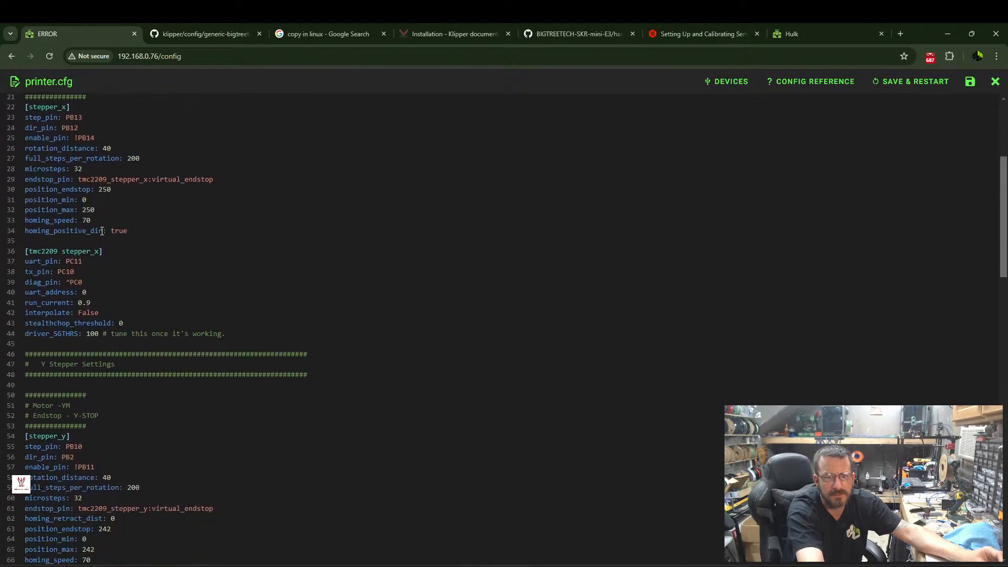
{"action": "scroll", "coordinate": [160, 249], "scroll_direction": "down", "scroll_amount": 3}
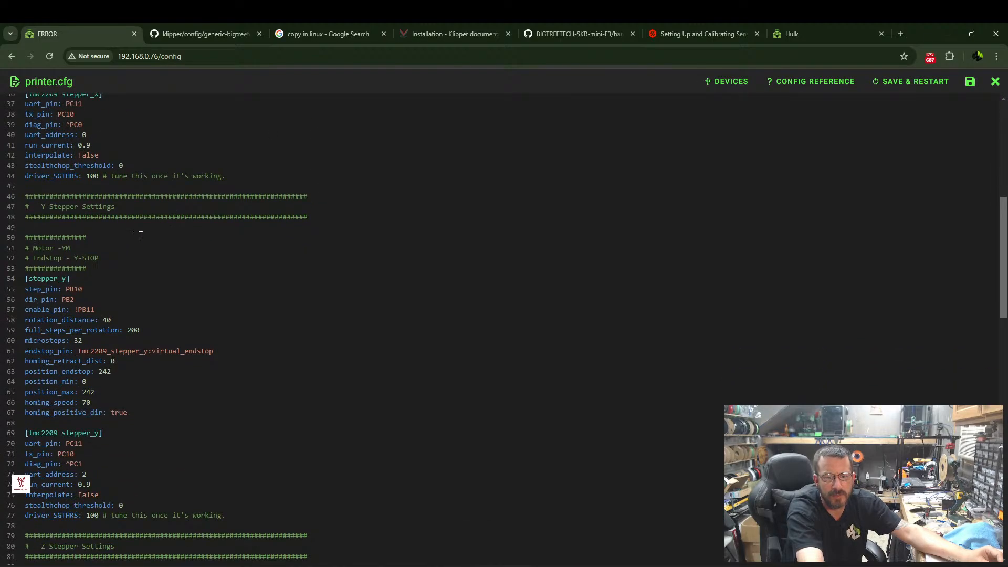
{"action": "scroll", "coordinate": [137, 234], "scroll_direction": "down", "scroll_amount": 1}
{"action": "scroll", "coordinate": [131, 231], "scroll_direction": "down", "scroll_amount": 3}
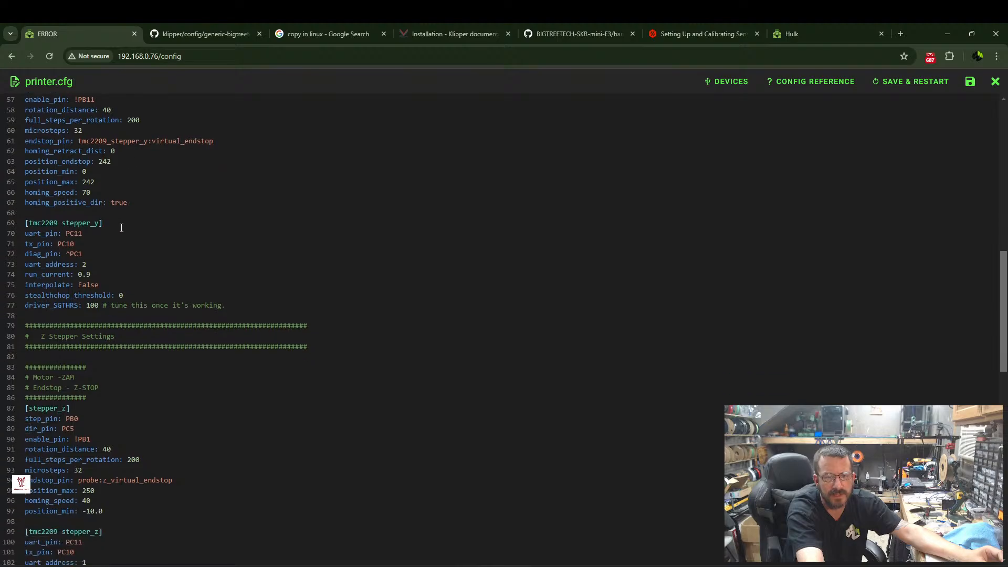
{"action": "scroll", "coordinate": [89, 245], "scroll_direction": "down", "scroll_amount": 2}
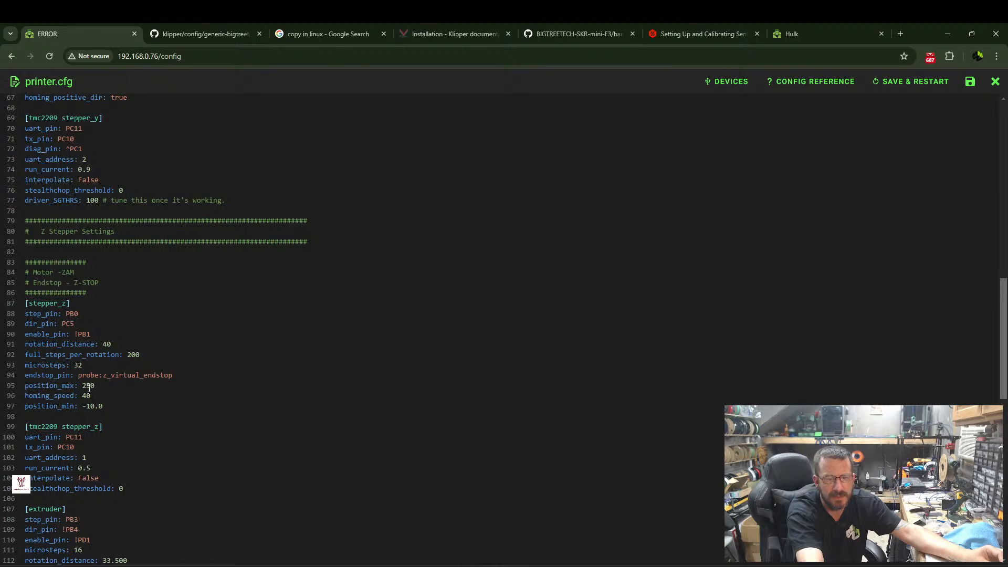
{"action": "scroll", "coordinate": [92, 387], "scroll_direction": "down", "scroll_amount": 2}
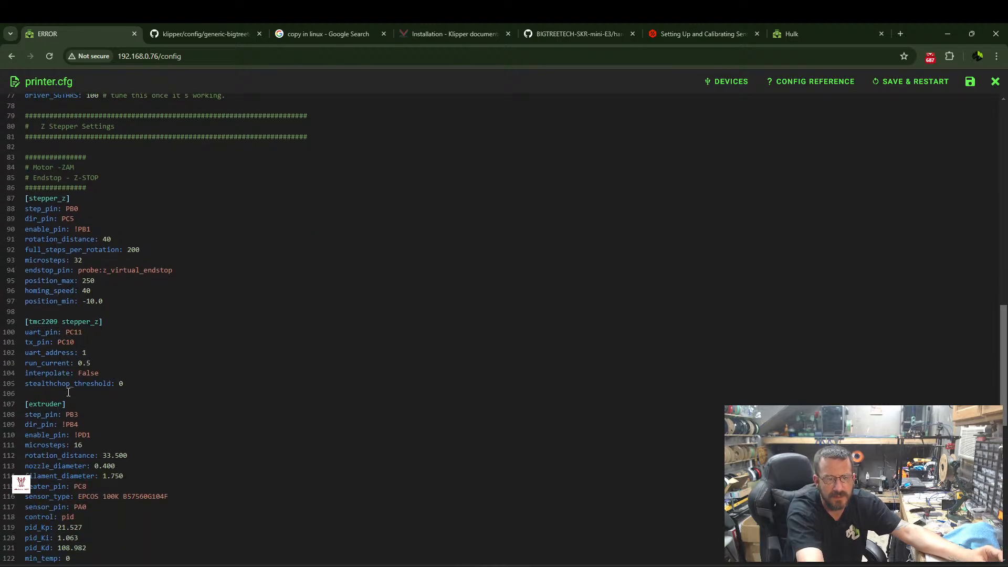
{"action": "scroll", "coordinate": [69, 392], "scroll_direction": "down", "scroll_amount": 2}
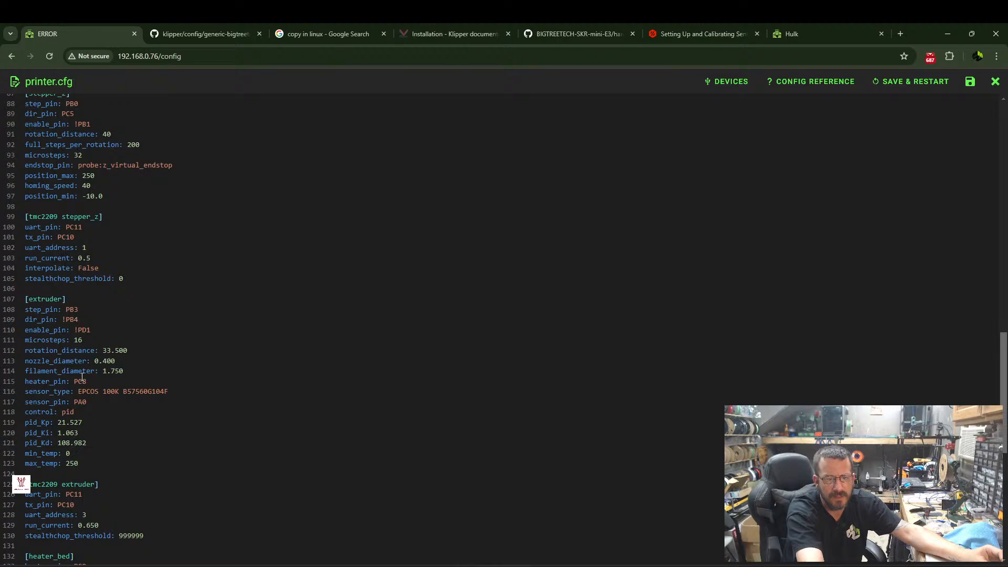
{"action": "scroll", "coordinate": [75, 433], "scroll_direction": "down", "scroll_amount": 2}
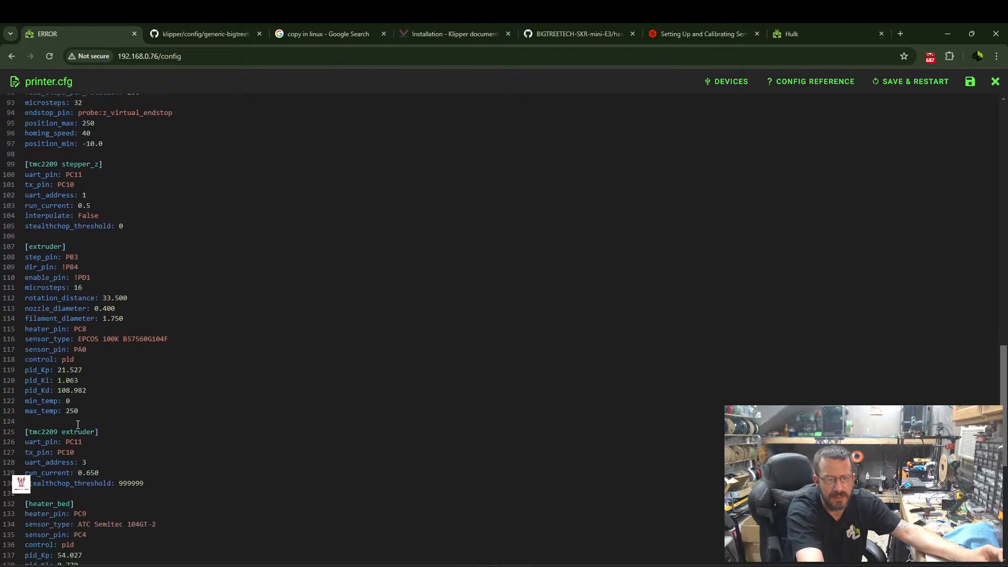
{"action": "scroll", "coordinate": [89, 437], "scroll_direction": "down", "scroll_amount": 1}
{"action": "scroll", "coordinate": [84, 431], "scroll_direction": "down", "scroll_amount": 2}
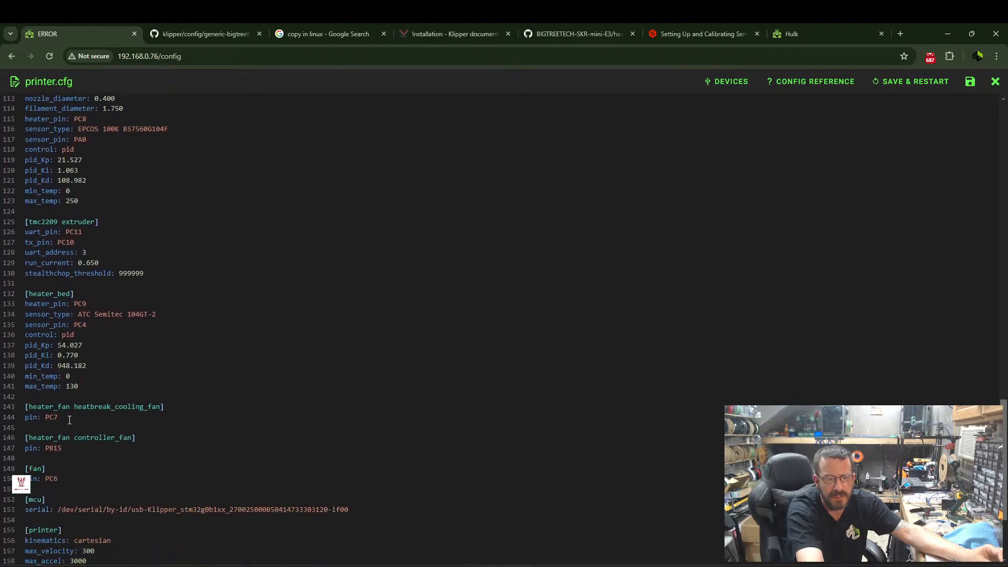
{"action": "scroll", "coordinate": [75, 438], "scroll_direction": "down", "scroll_amount": 3}
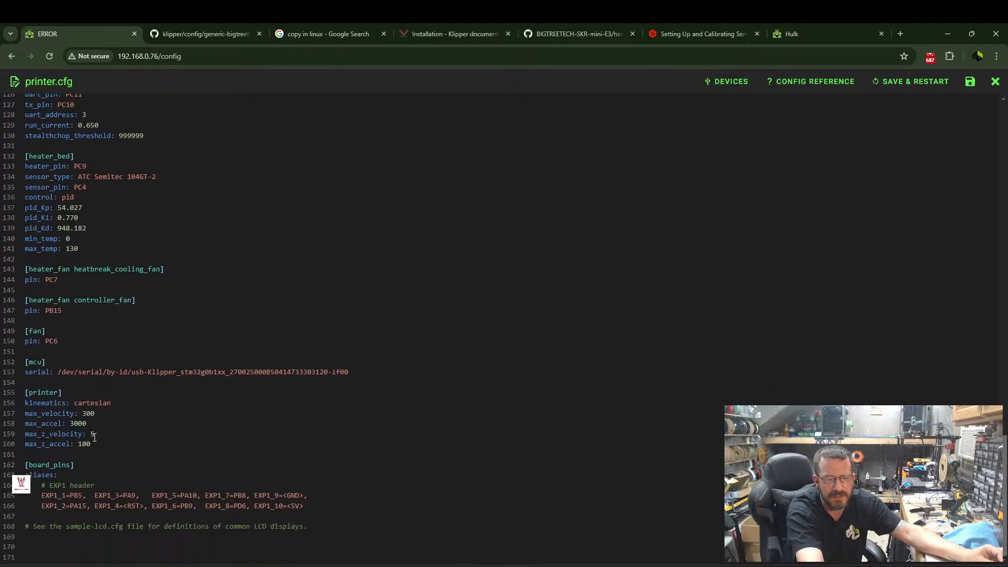
{"action": "scroll", "coordinate": [89, 394], "scroll_direction": "up", "scroll_amount": 8}
{"action": "scroll", "coordinate": [61, 240], "scroll_direction": "up", "scroll_amount": 4}
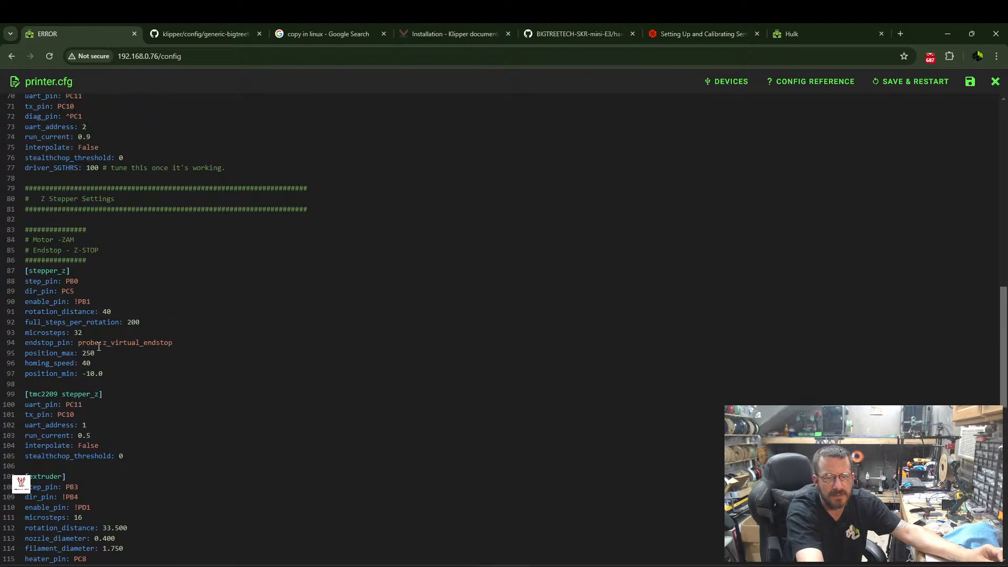
{"action": "scroll", "coordinate": [92, 236], "scroll_direction": "up", "scroll_amount": 2}
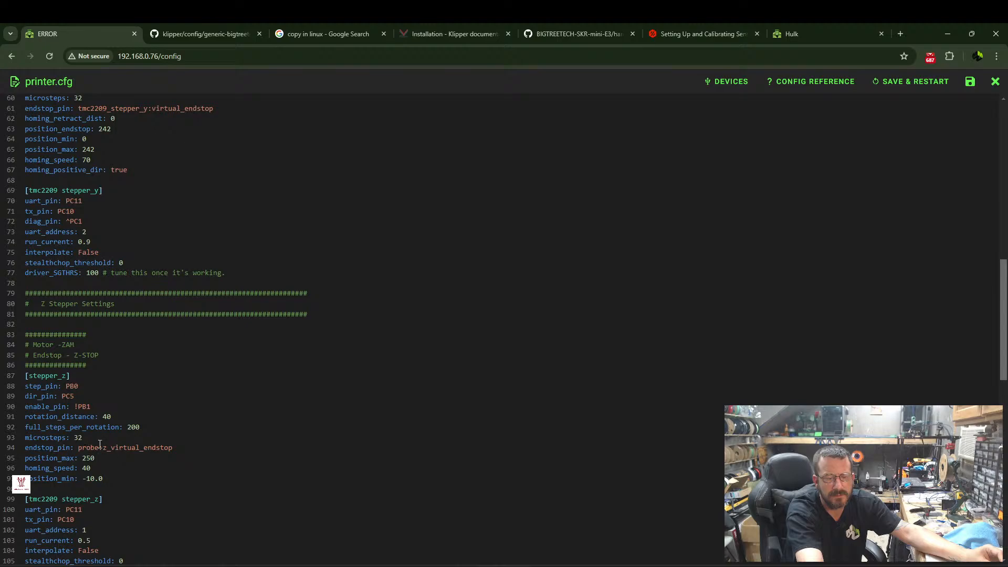
{"action": "scroll", "coordinate": [98, 447], "scroll_direction": "up", "scroll_amount": 12}
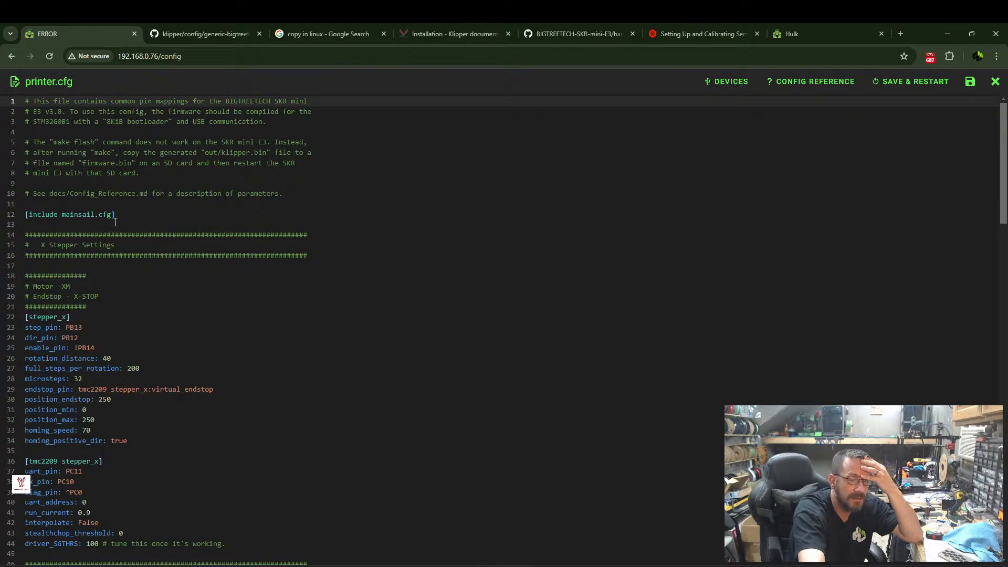
Recheck printer.cfg from the mainsail.cfg include through the stepper, extruder, heater_bed and fan sections for anything related to the probe.
{"action": "scroll", "coordinate": [116, 223], "scroll_direction": "down", "scroll_amount": 3}
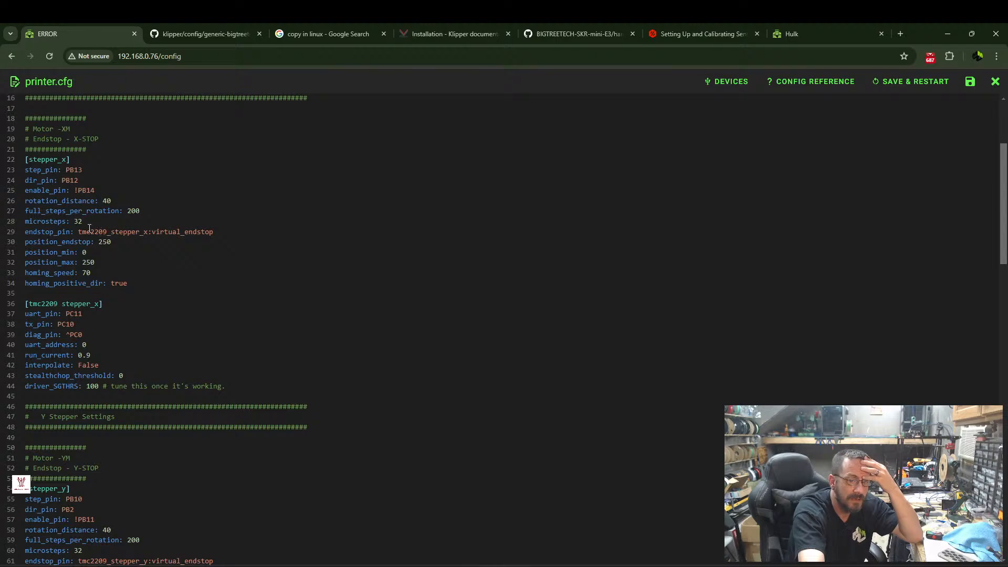
{"action": "scroll", "coordinate": [54, 171], "scroll_direction": "up", "scroll_amount": 3}
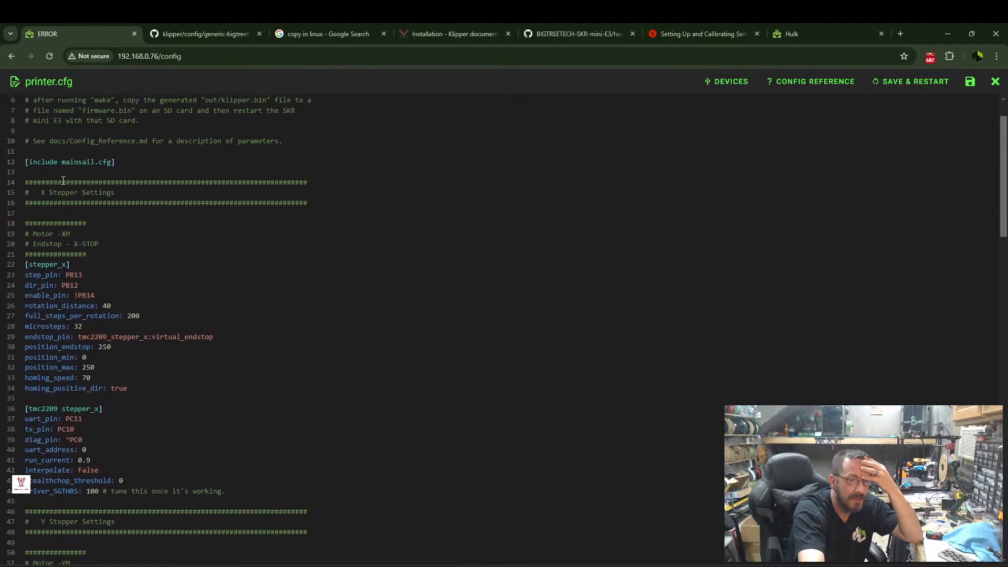
{"action": "scroll", "coordinate": [62, 236], "scroll_direction": "down", "scroll_amount": 9}
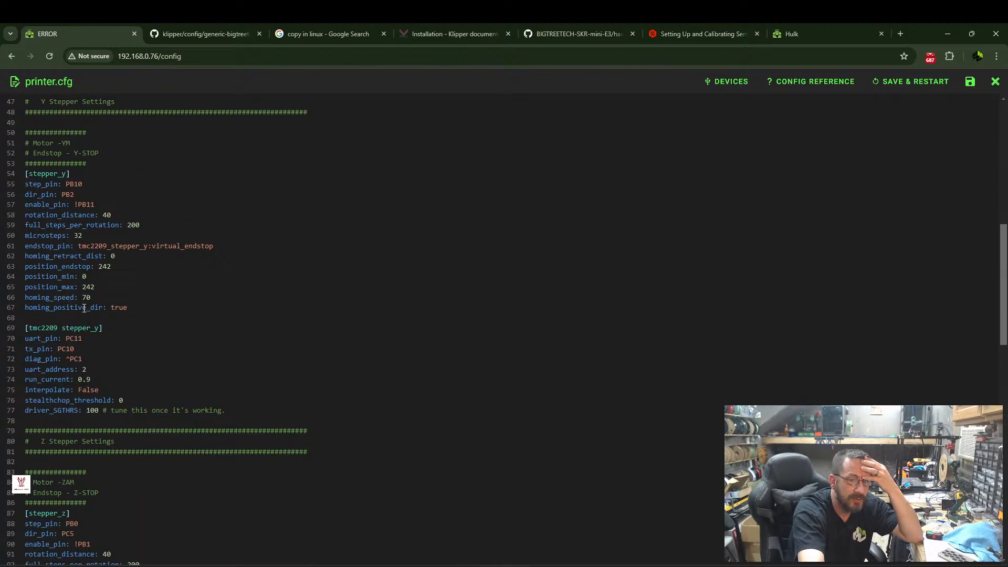
{"action": "scroll", "coordinate": [71, 292], "scroll_direction": "down", "scroll_amount": 5}
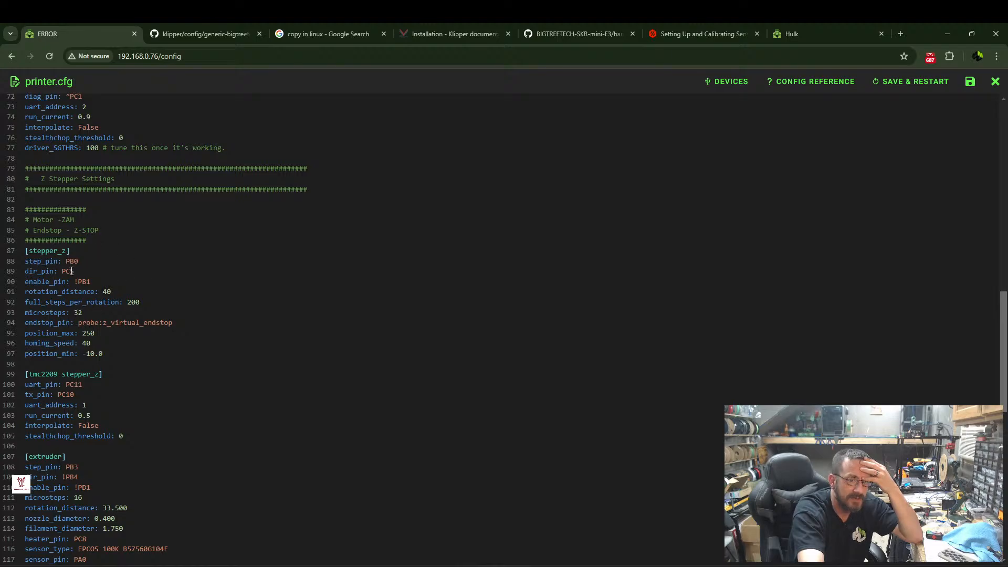
{"action": "scroll", "coordinate": [72, 271], "scroll_direction": "down", "scroll_amount": 6}
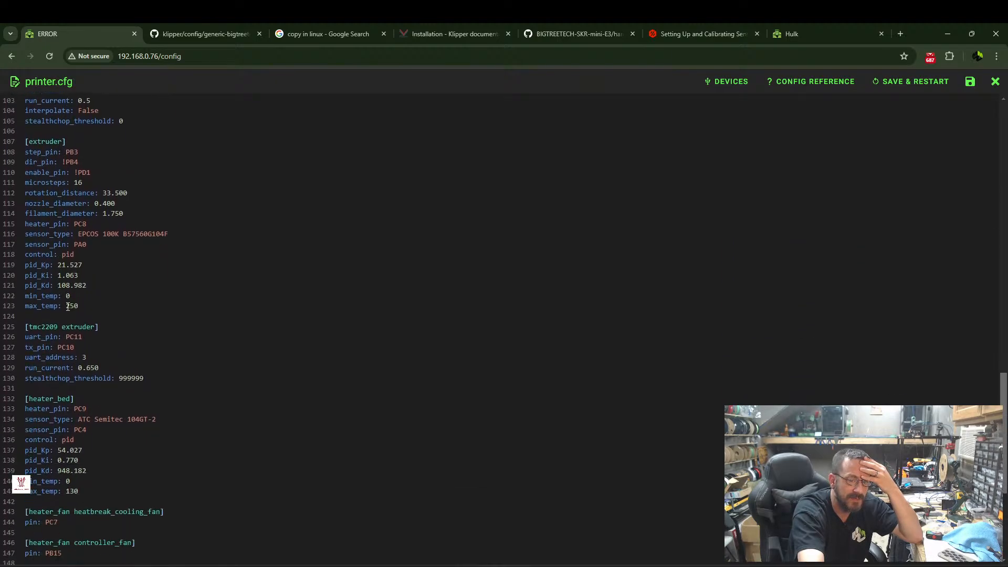
{"action": "scroll", "coordinate": [97, 341], "scroll_direction": "down", "scroll_amount": 5}
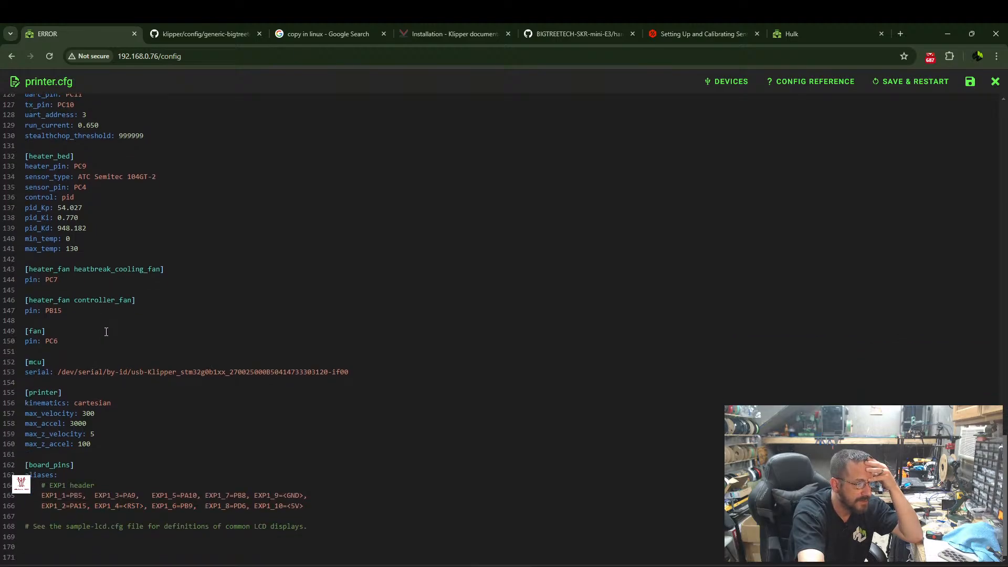
{"action": "scroll", "coordinate": [200, 303], "scroll_direction": "up", "scroll_amount": 1}
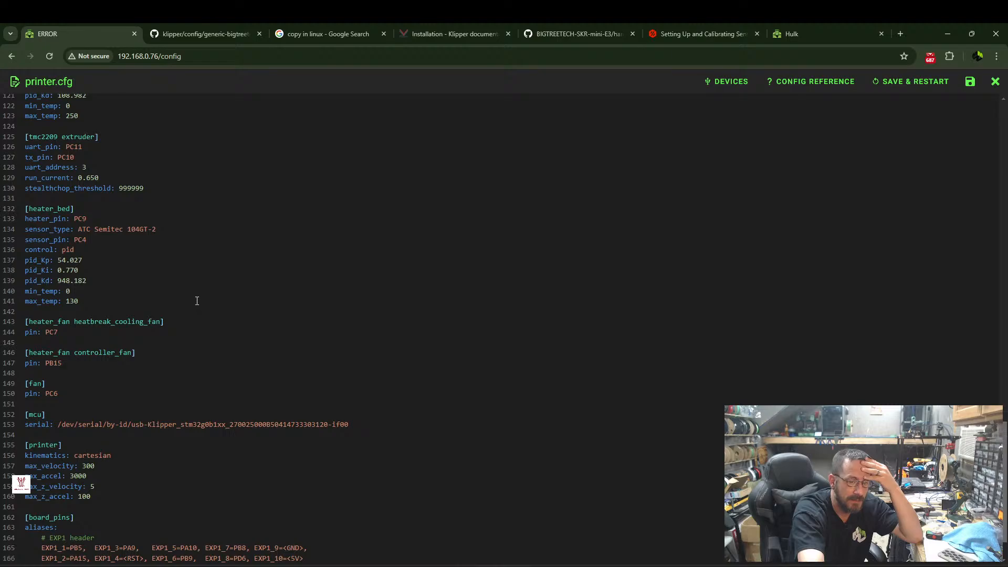
{"action": "scroll", "coordinate": [181, 297], "scroll_direction": "up", "scroll_amount": 1}
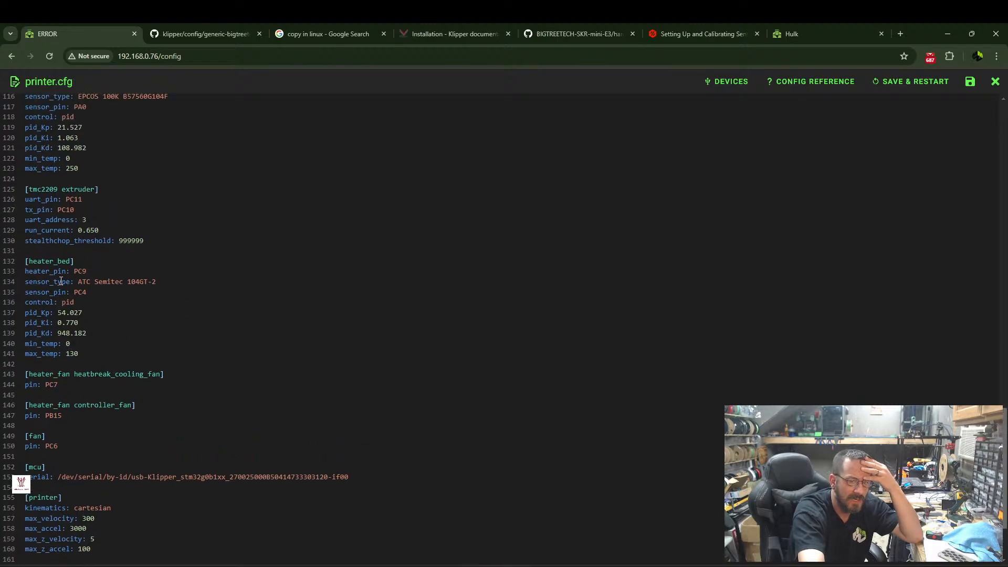
{"action": "scroll", "coordinate": [53, 410], "scroll_direction": "up", "scroll_amount": 2}
{"action": "scroll", "coordinate": [43, 321], "scroll_direction": "up", "scroll_amount": 1}
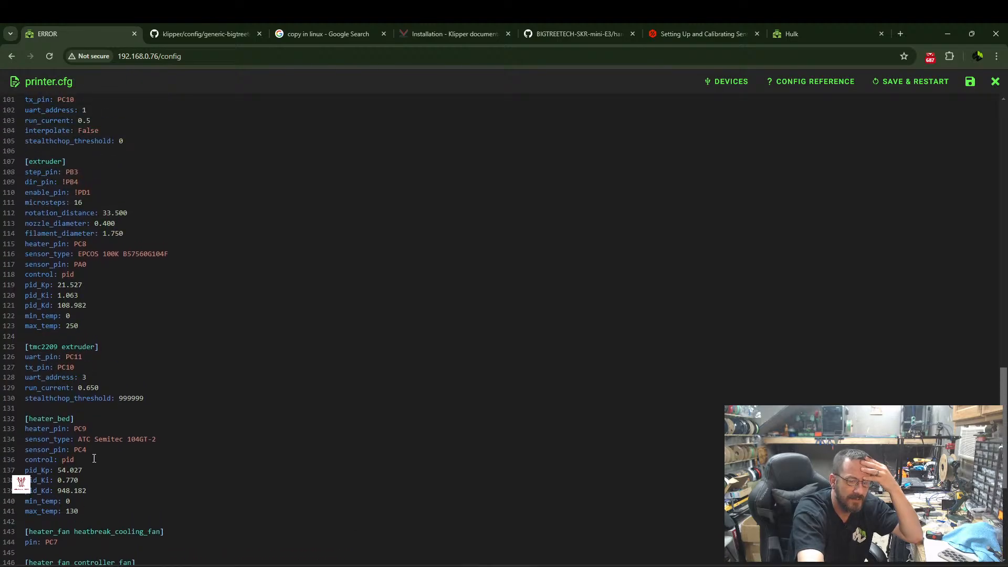
{"action": "scroll", "coordinate": [103, 294], "scroll_direction": "up", "scroll_amount": 5}
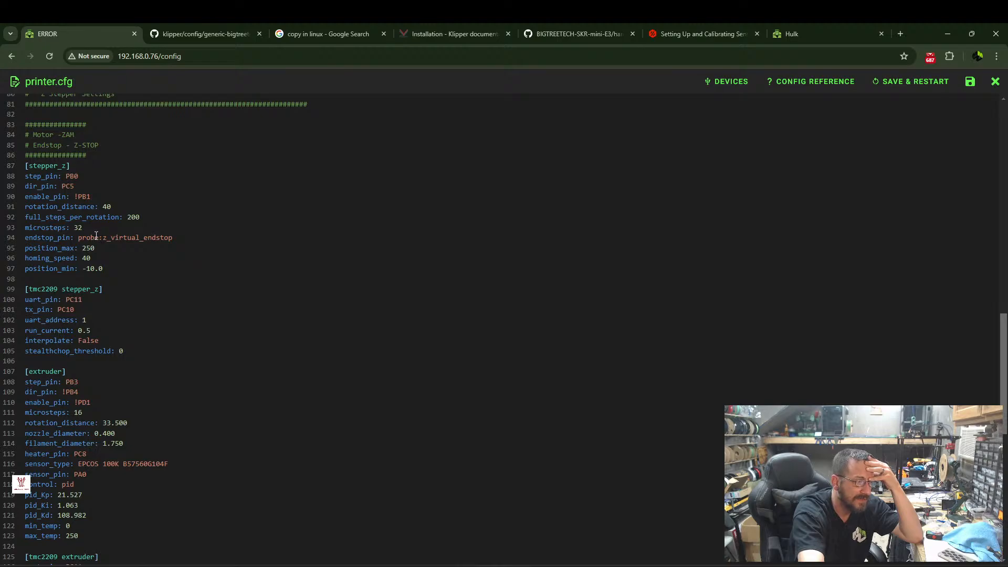
{"action": "scroll", "coordinate": [107, 315], "scroll_direction": "up", "scroll_amount": 1}
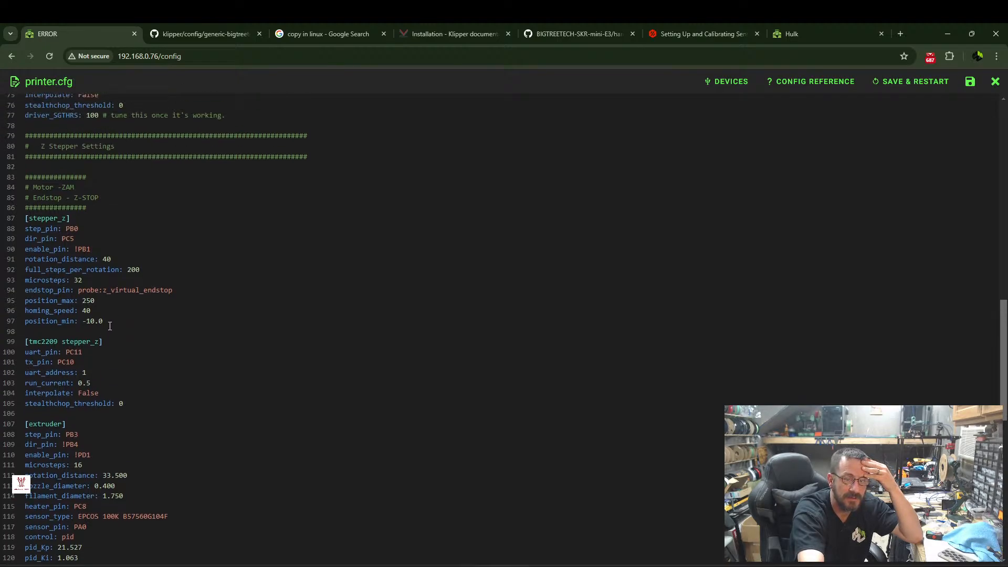
{"action": "scroll", "coordinate": [104, 309], "scroll_direction": "up", "scroll_amount": 6}
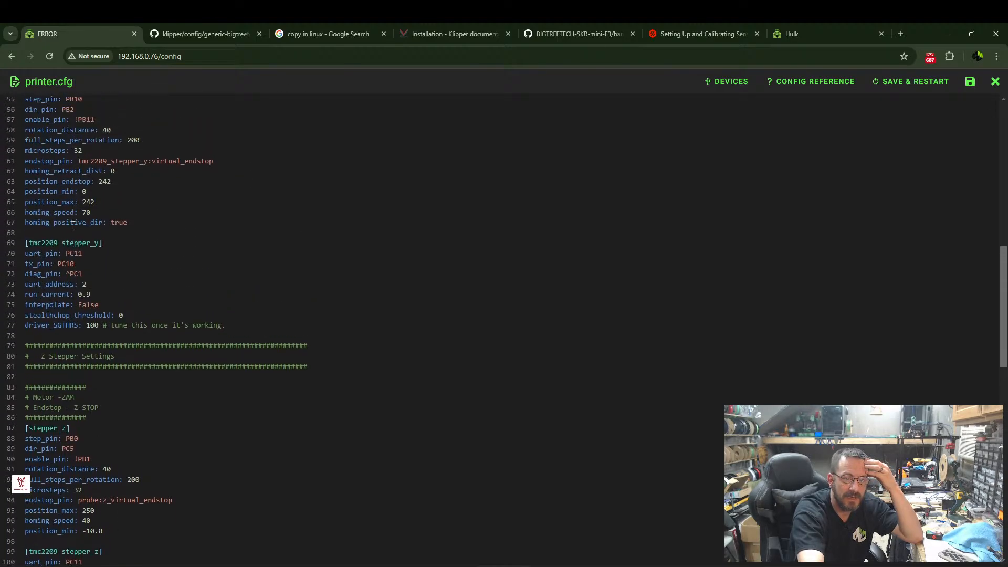
{"action": "scroll", "coordinate": [76, 245], "scroll_direction": "up", "scroll_amount": 8}
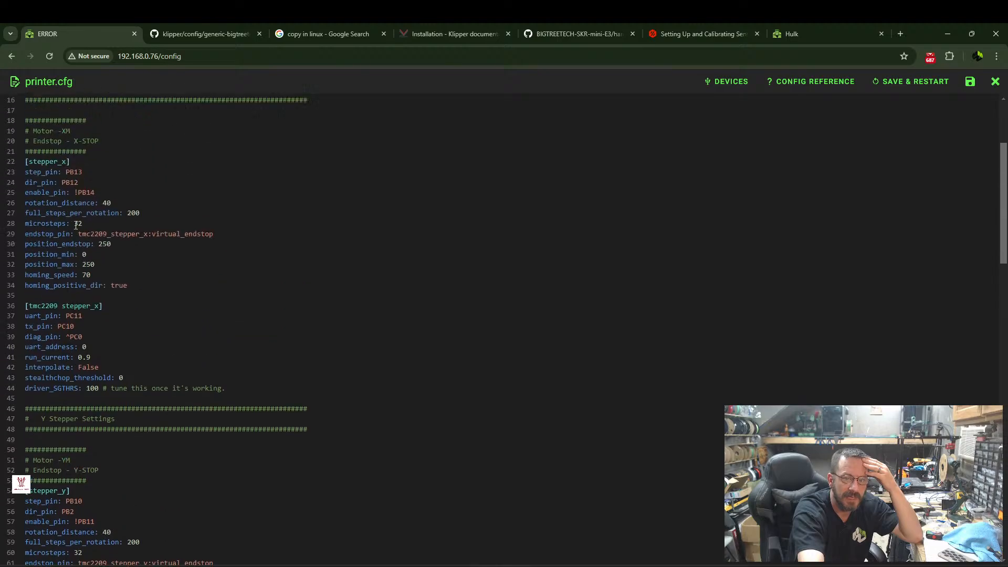
Review printer.cfg once more from the header comments through board_pins for probe-related entries, then close the file.
{"action": "scroll", "coordinate": [75, 225], "scroll_direction": "up", "scroll_amount": 1}
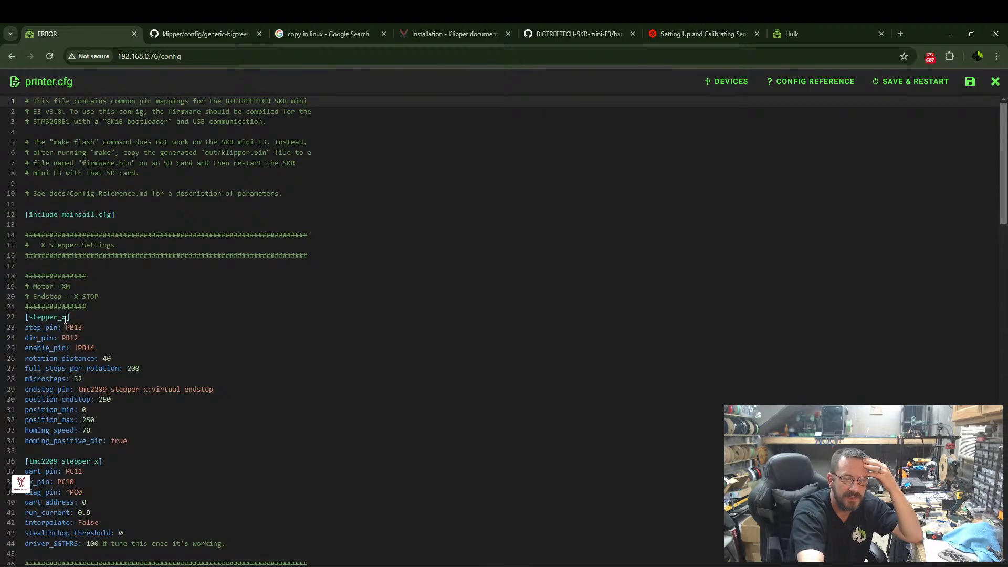
{"action": "scroll", "coordinate": [65, 319], "scroll_direction": "down", "scroll_amount": 5}
{"action": "scroll", "coordinate": [59, 326], "scroll_direction": "down", "scroll_amount": 7}
{"action": "scroll", "coordinate": [63, 335], "scroll_direction": "down", "scroll_amount": 4}
{"action": "scroll", "coordinate": [62, 408], "scroll_direction": "down", "scroll_amount": 5}
{"action": "scroll", "coordinate": [45, 409], "scroll_direction": "down", "scroll_amount": 4}
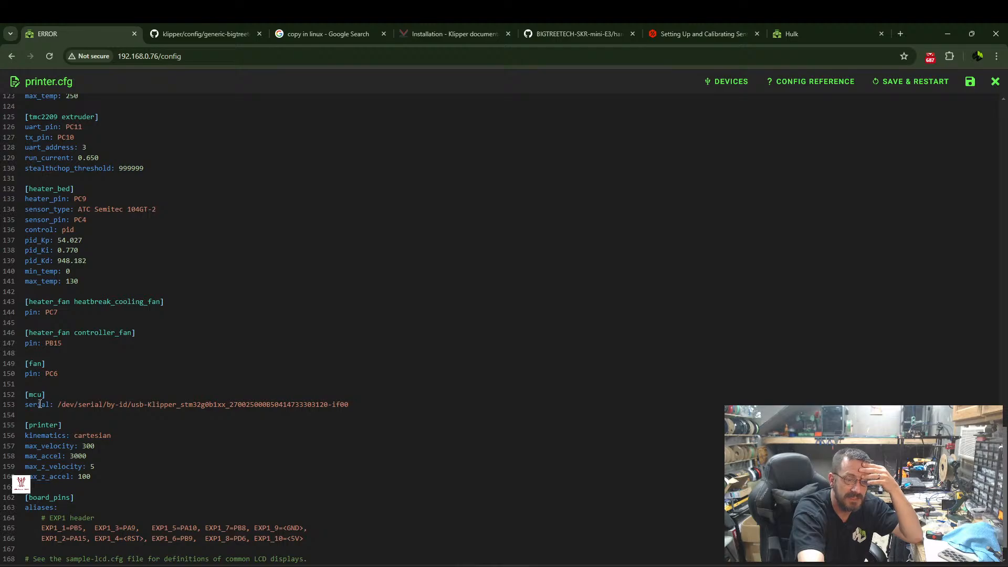
{"action": "scroll", "coordinate": [42, 403], "scroll_direction": "down", "scroll_amount": 1}
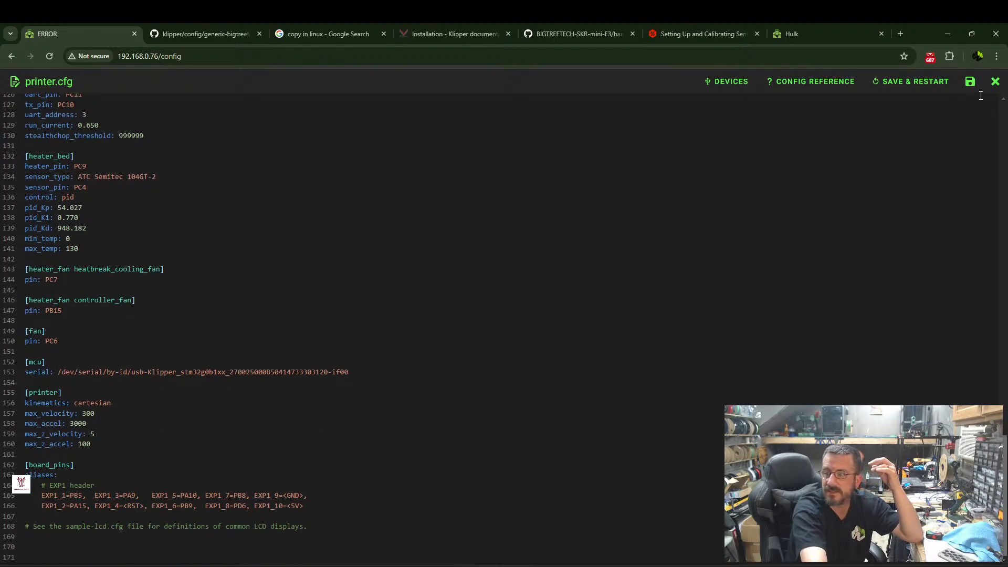
{"action": "left_click", "coordinate": [996, 81]}
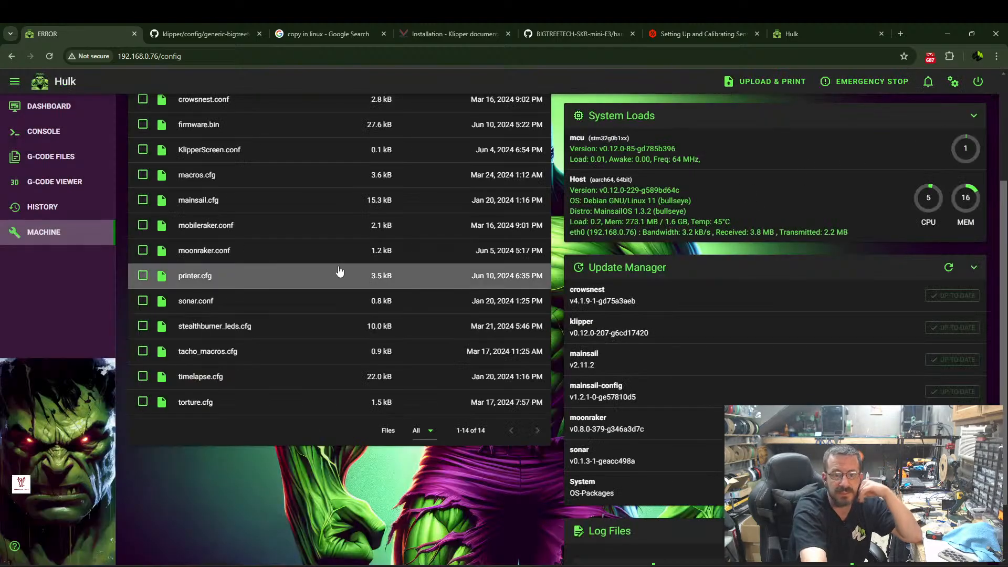
Open the read-only mainsail.cfg and read through its sections and macros, from virtual_sdcard to _CLIENT_RETRACT.
{"action": "scroll", "coordinate": [202, 252], "scroll_direction": "up", "scroll_amount": 1}
{"action": "left_click", "coordinate": [199, 250]}
{"action": "scroll", "coordinate": [110, 195], "scroll_direction": "down", "scroll_amount": 8}
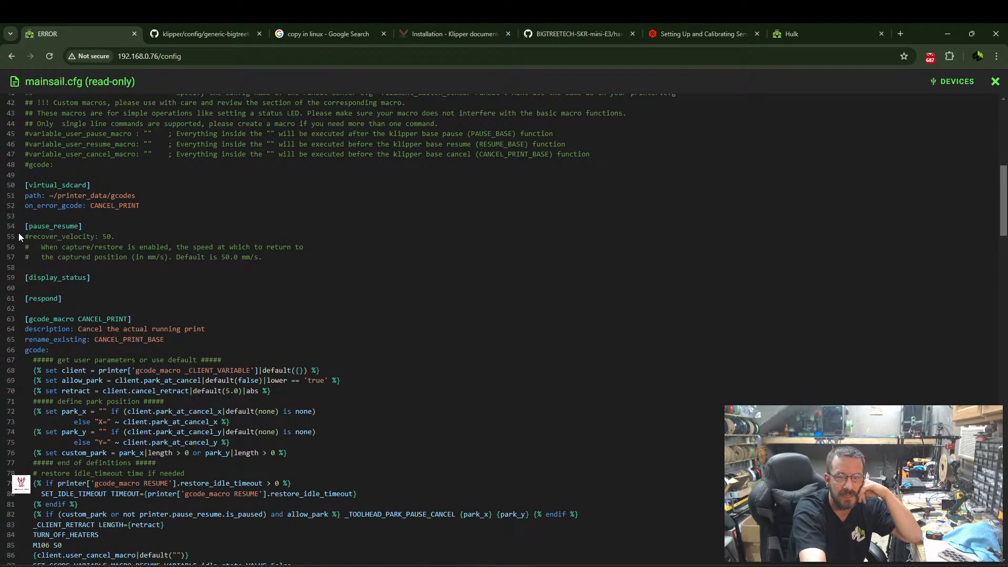
{"action": "scroll", "coordinate": [69, 307], "scroll_direction": "down", "scroll_amount": 2}
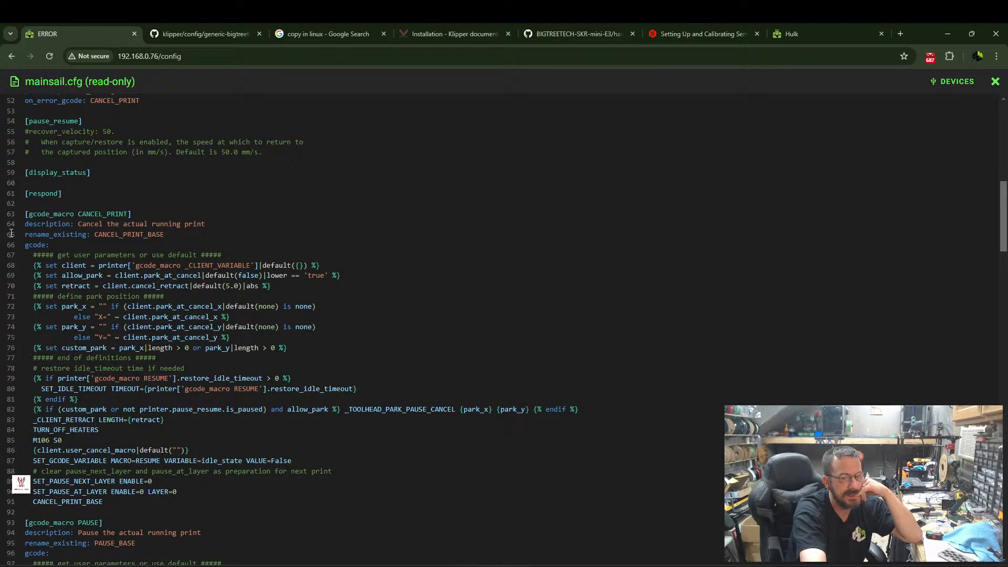
{"action": "scroll", "coordinate": [77, 224], "scroll_direction": "down", "scroll_amount": 3}
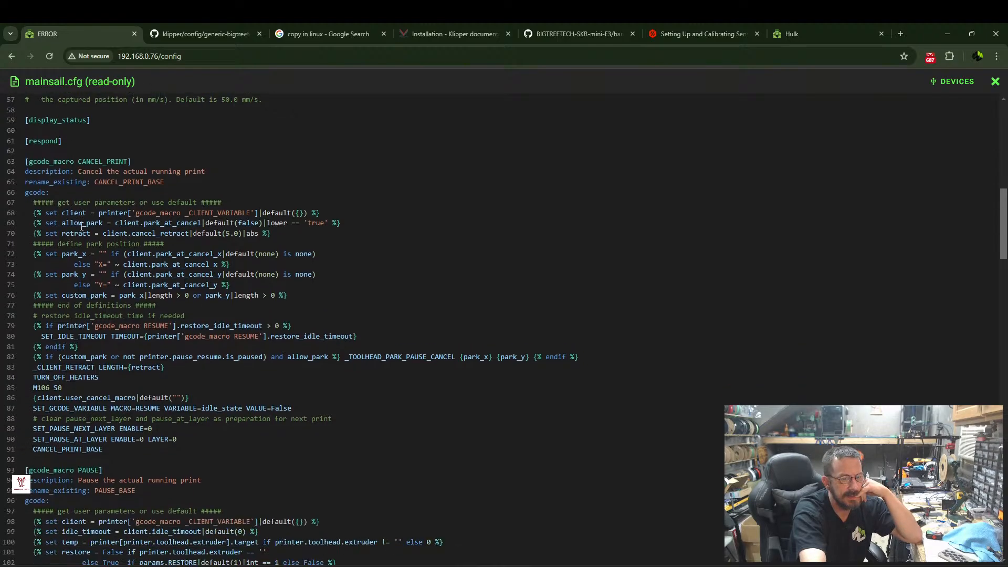
{"action": "scroll", "coordinate": [78, 347], "scroll_direction": "down", "scroll_amount": 3}
{"action": "scroll", "coordinate": [78, 348], "scroll_direction": "down", "scroll_amount": 5}
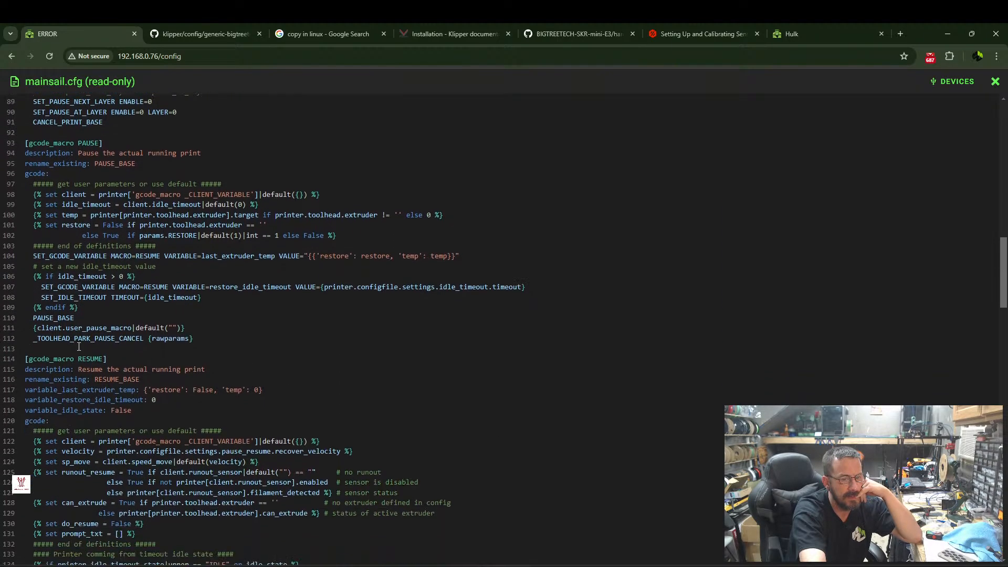
{"action": "scroll", "coordinate": [83, 353], "scroll_direction": "down", "scroll_amount": 5}
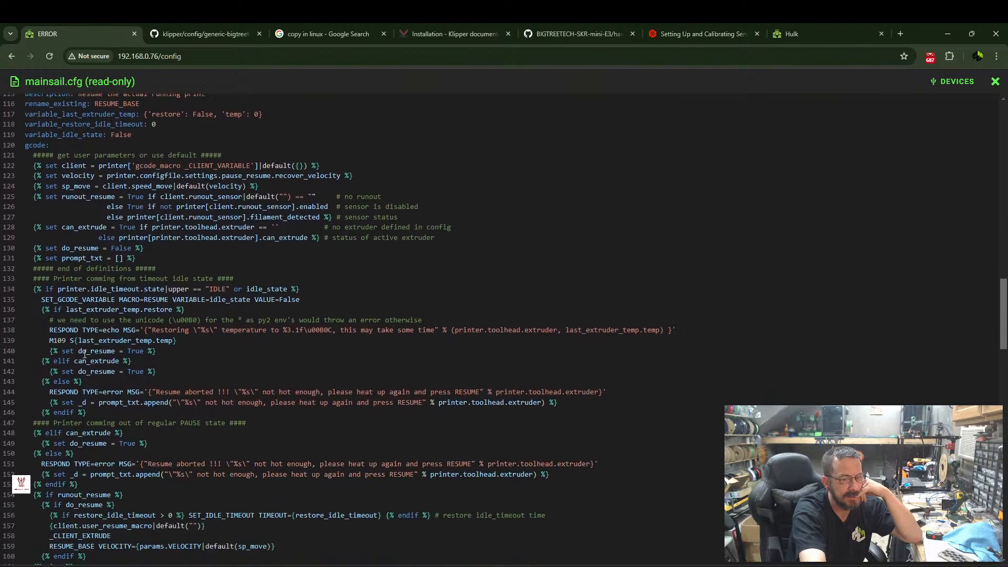
{"action": "scroll", "coordinate": [86, 353], "scroll_direction": "down", "scroll_amount": 3}
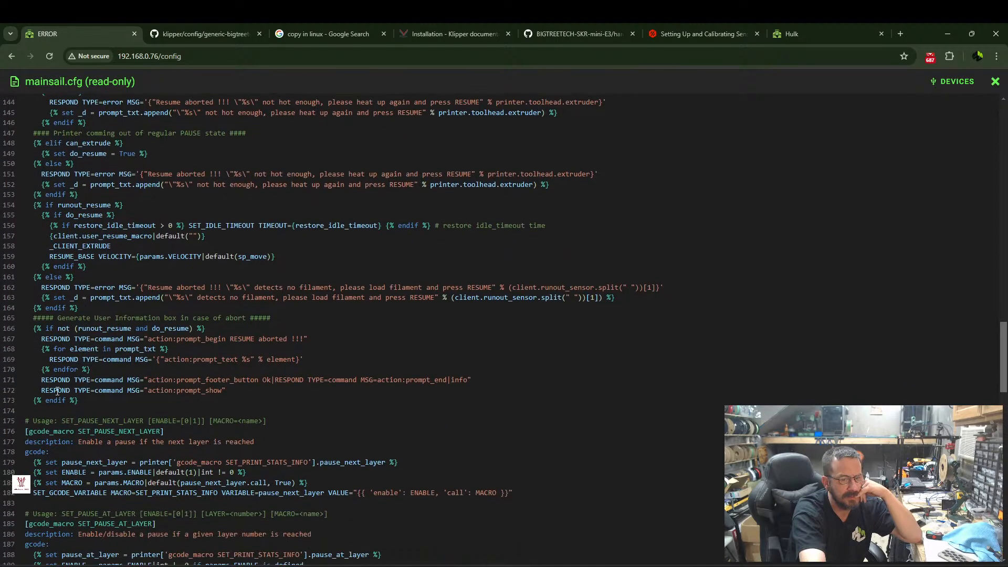
{"action": "scroll", "coordinate": [99, 431], "scroll_direction": "down", "scroll_amount": 4}
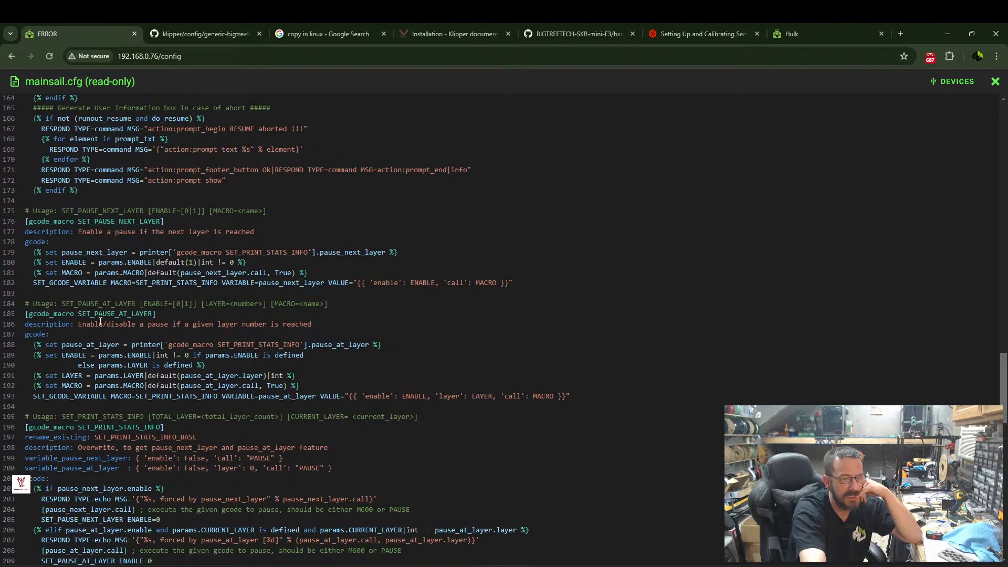
{"action": "scroll", "coordinate": [121, 316], "scroll_direction": "down", "scroll_amount": 2}
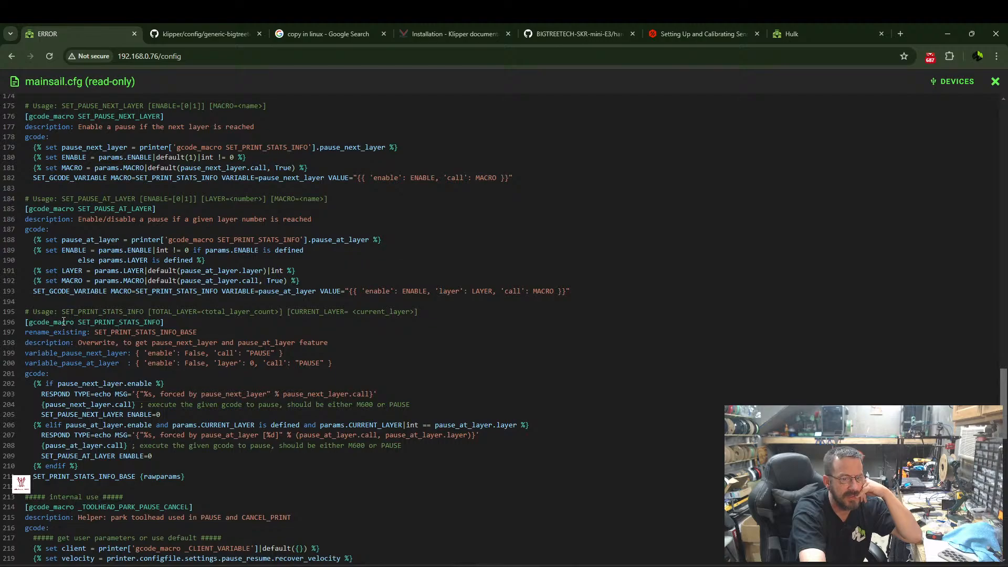
{"action": "scroll", "coordinate": [165, 322], "scroll_direction": "down", "scroll_amount": 3}
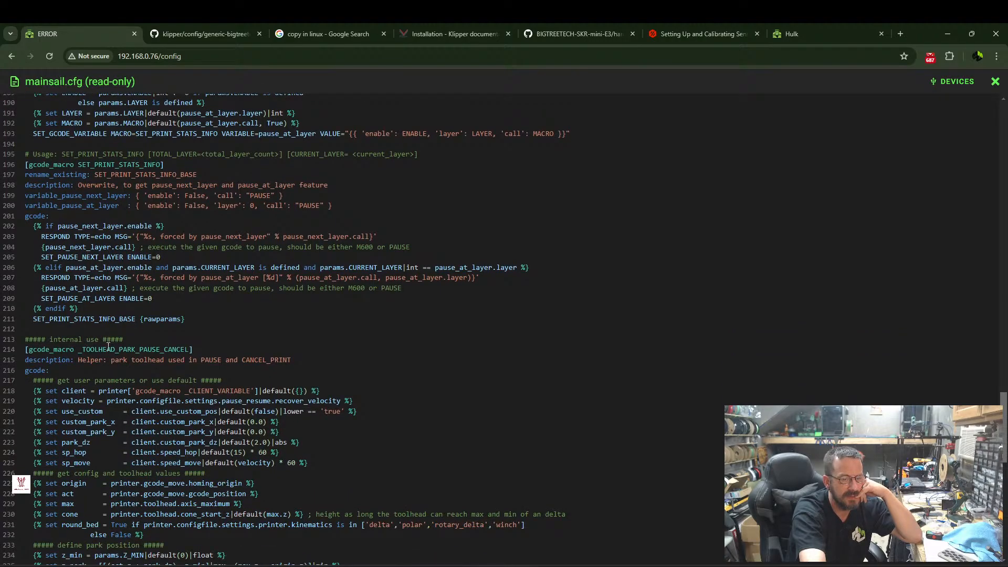
{"action": "scroll", "coordinate": [108, 347], "scroll_direction": "down", "scroll_amount": 6}
{"action": "scroll", "coordinate": [52, 412], "scroll_direction": "down", "scroll_amount": 6}
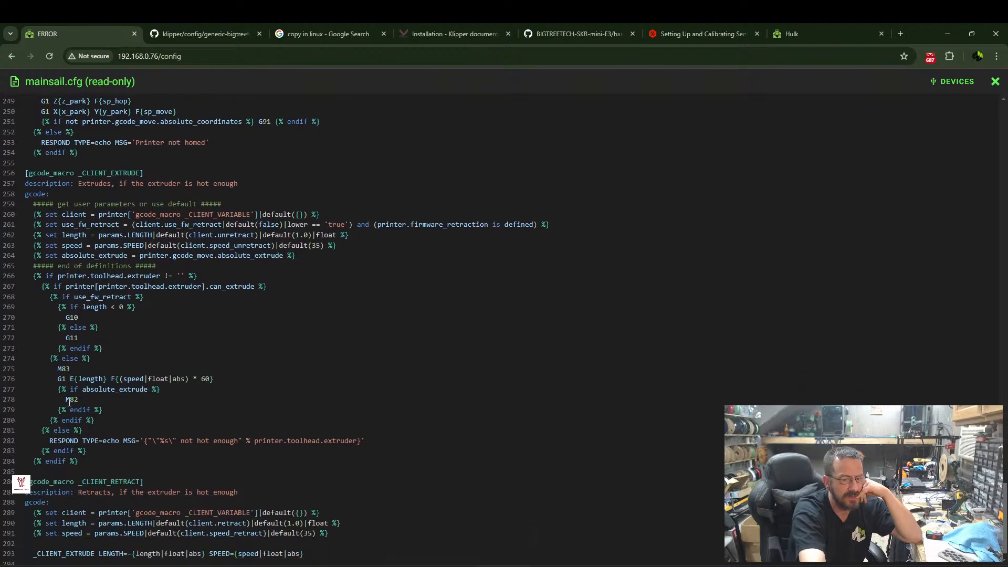
{"action": "scroll", "coordinate": [91, 473], "scroll_direction": "down", "scroll_amount": 1}
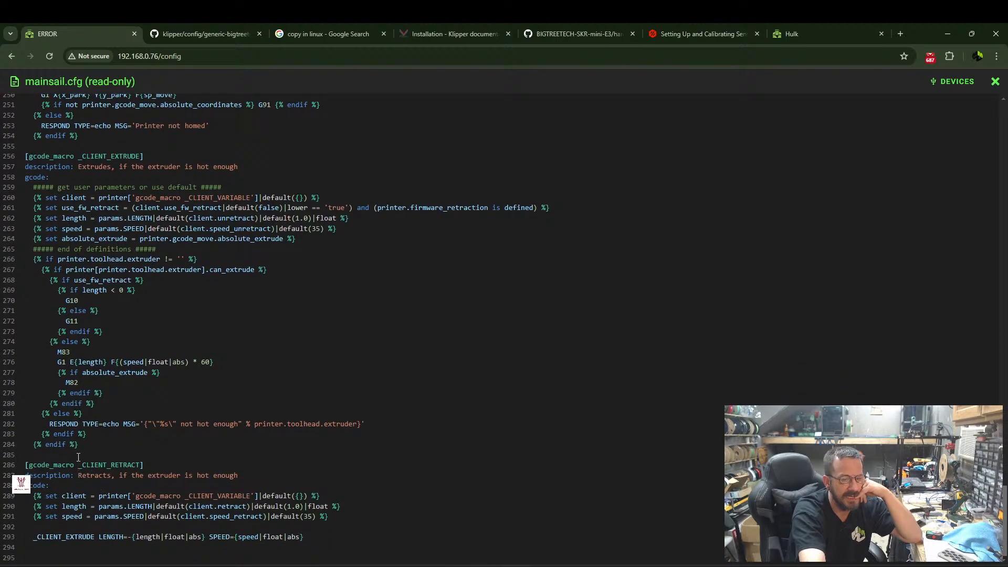
Recheck mainsail.cfg from the _CLIENT_EXTRUDE macro back to the opening comments and close the file.
{"action": "scroll", "coordinate": [75, 414], "scroll_direction": "up", "scroll_amount": 5}
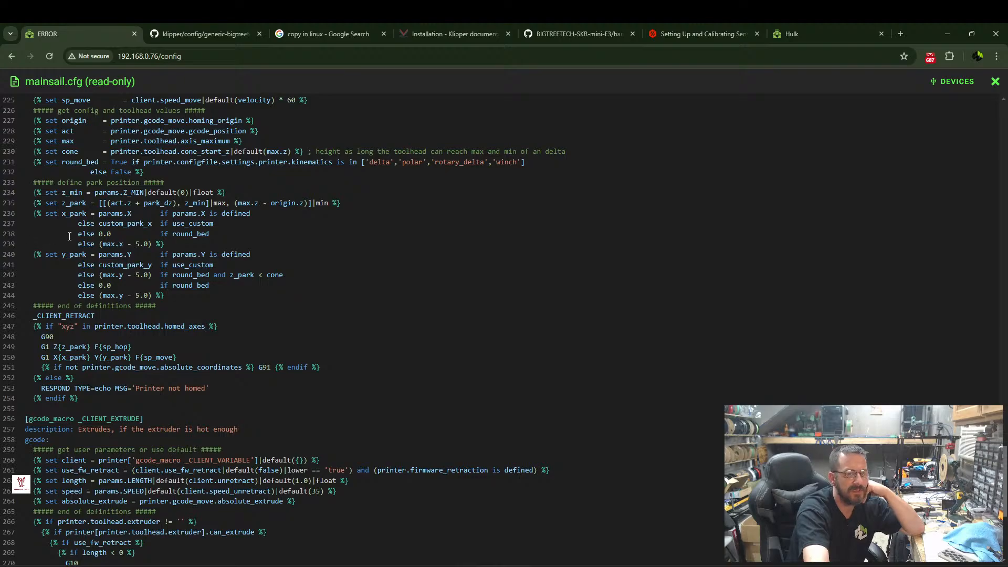
{"action": "scroll", "coordinate": [162, 239], "scroll_direction": "up", "scroll_amount": 20}
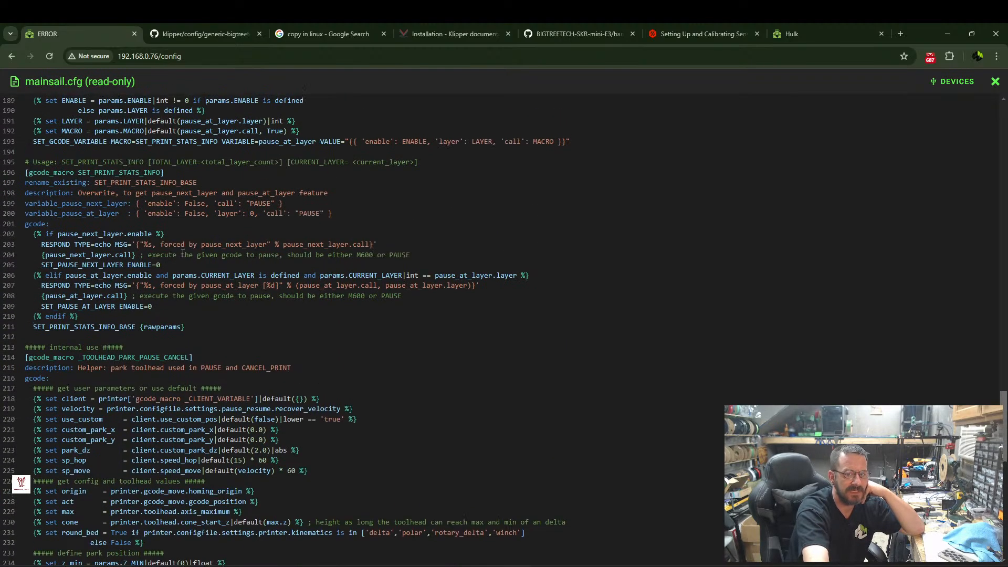
{"action": "scroll", "coordinate": [261, 234], "scroll_direction": "up", "scroll_amount": 20}
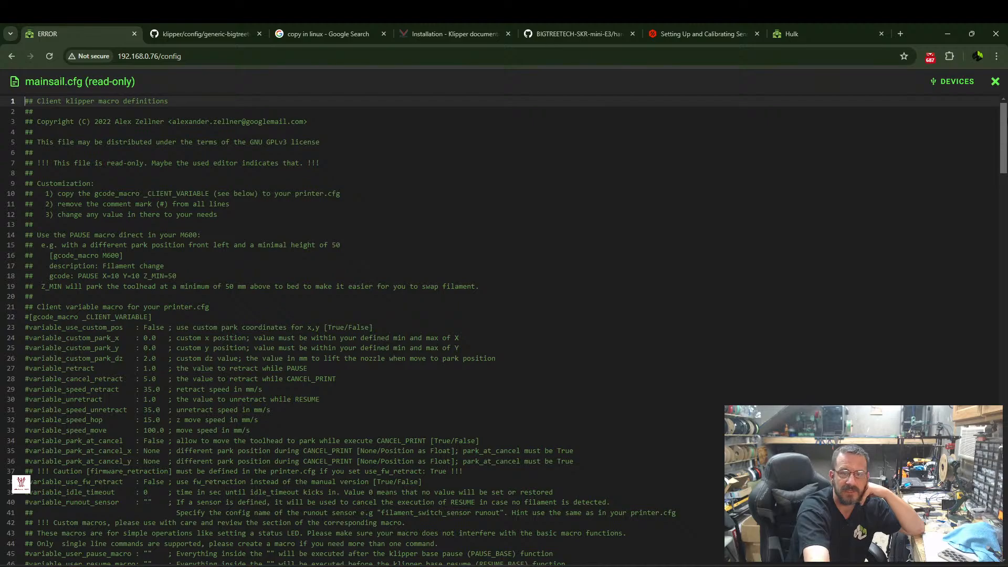
{"action": "left_click", "coordinate": [996, 81]}
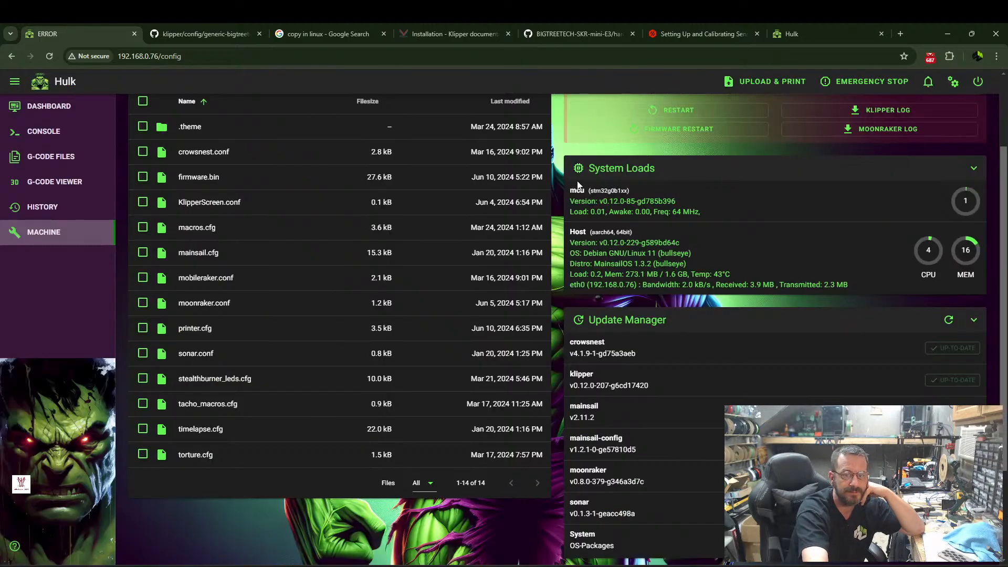
Reopen printer.cfg at stepper_z and consult the BTT E3 SKR MINI V3.0 pinout diagram for the Z endstop pin.
{"action": "left_click", "coordinate": [194, 328]}
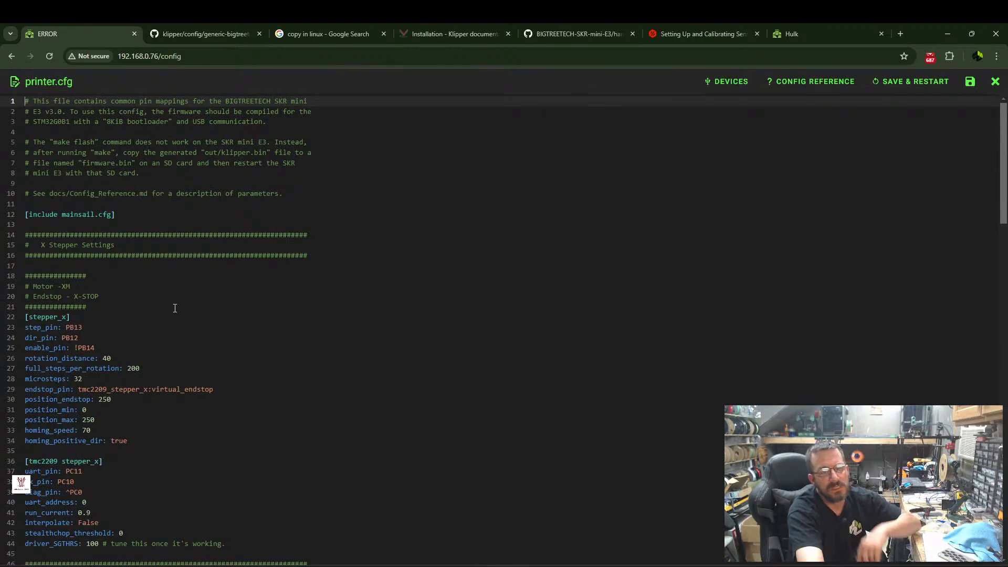
{"action": "scroll", "coordinate": [173, 308], "scroll_direction": "down", "scroll_amount": 7}
{"action": "scroll", "coordinate": [92, 277], "scroll_direction": "down", "scroll_amount": 6}
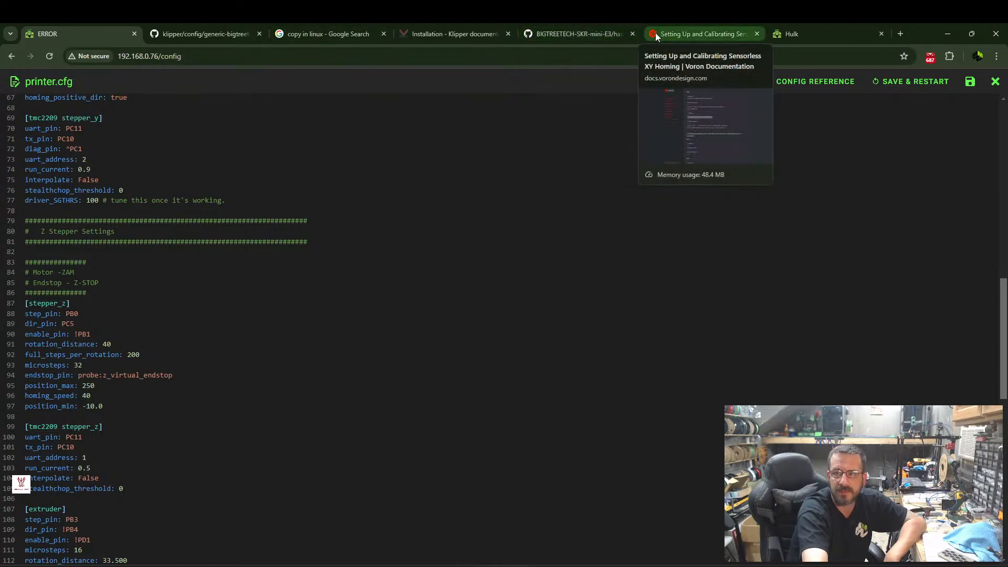
{"action": "left_click", "coordinate": [601, 34]}
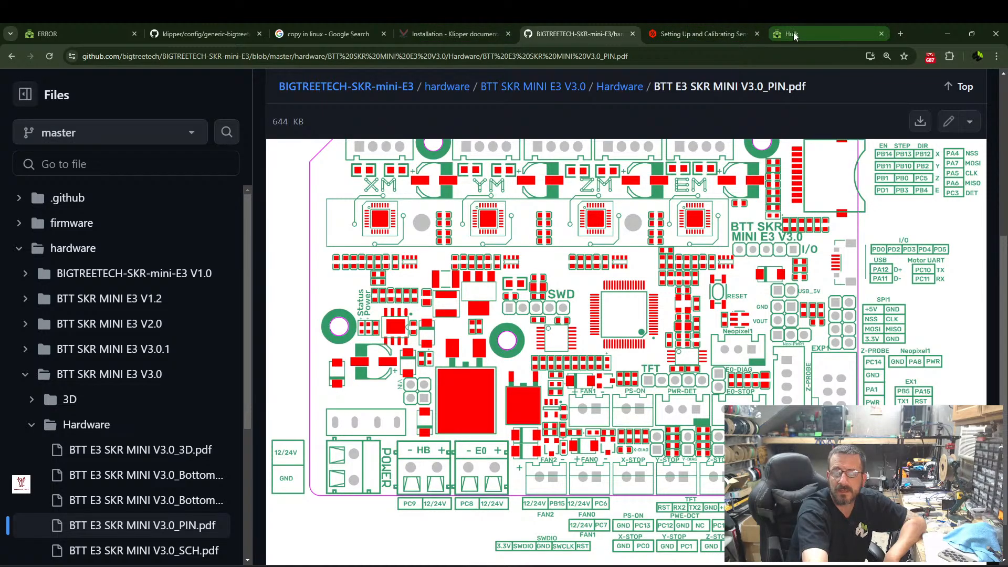
{"action": "left_click", "coordinate": [105, 31]}
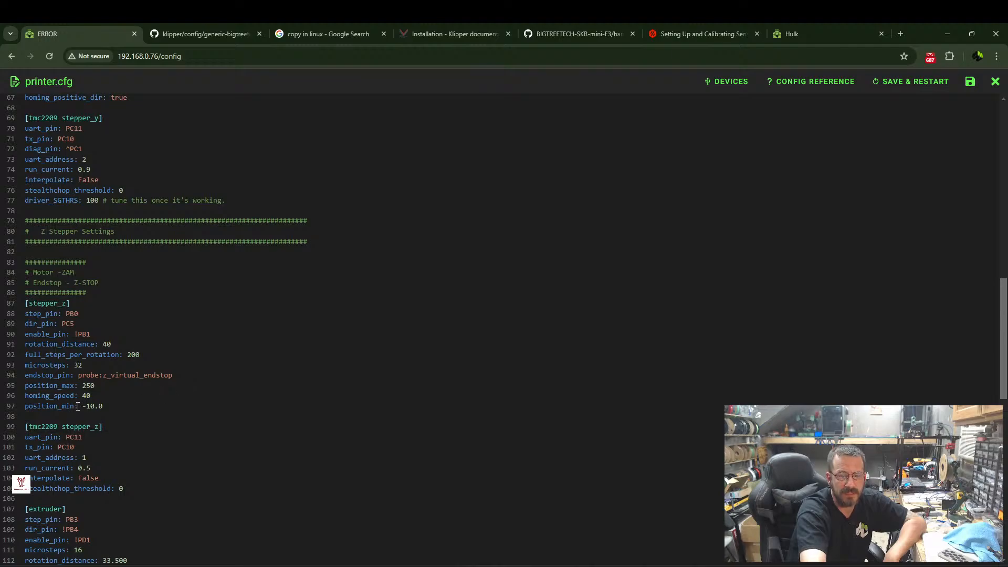
Set the stepper_z endstop_pin to PC2 and save with a Klipper restart, checking the printer's status on the dashboard.
{"action": "left_click_drag", "start_coordinate": [79, 376], "coordinate": [198, 372]}
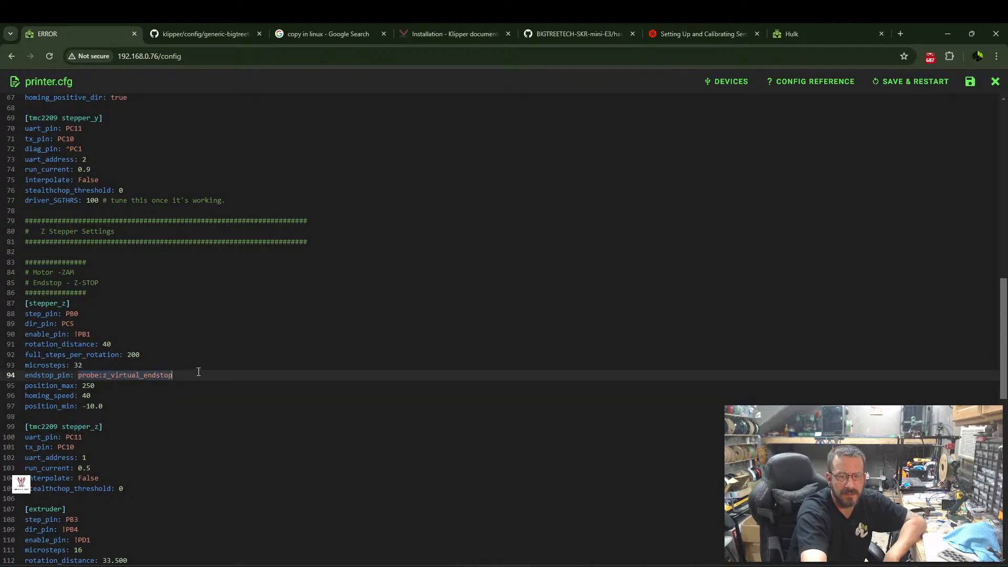
{"action": "type", "text": "PC2"}
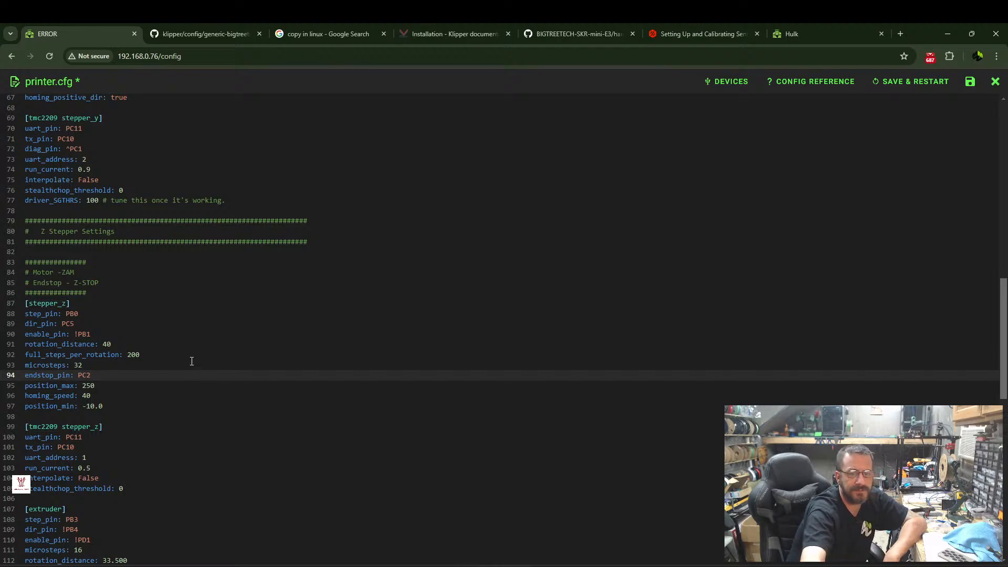
{"action": "left_click", "coordinate": [917, 84]}
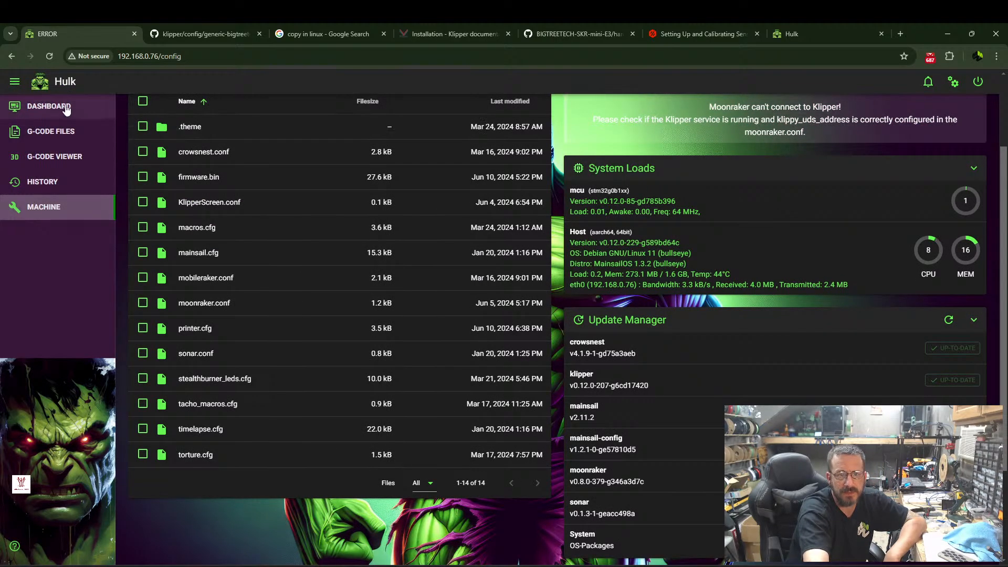
{"action": "left_click", "coordinate": [46, 108]}
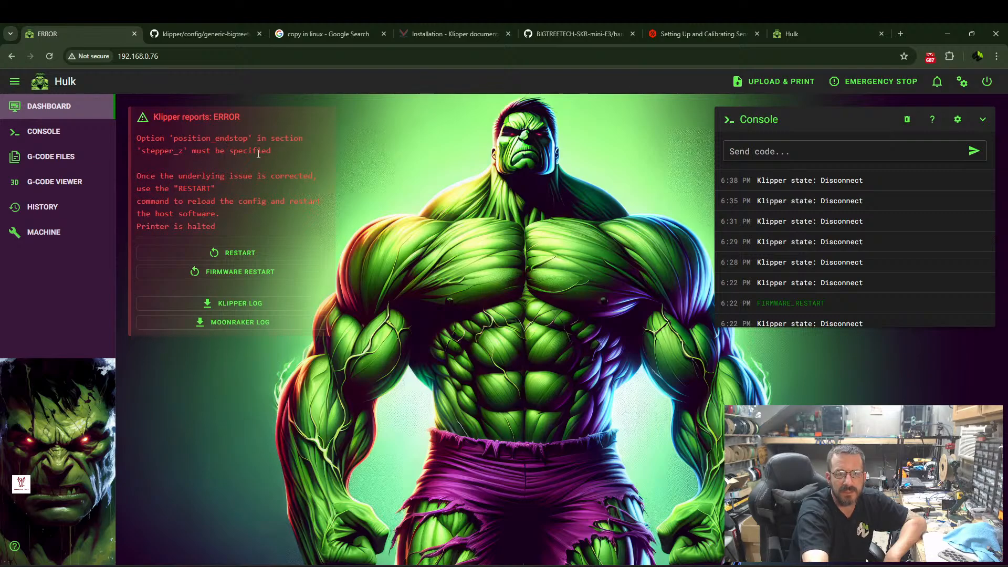
Reopen printer.cfg, check the stepper_z section for the required position_endstop option, and close the file.
{"action": "left_click", "coordinate": [47, 236]}
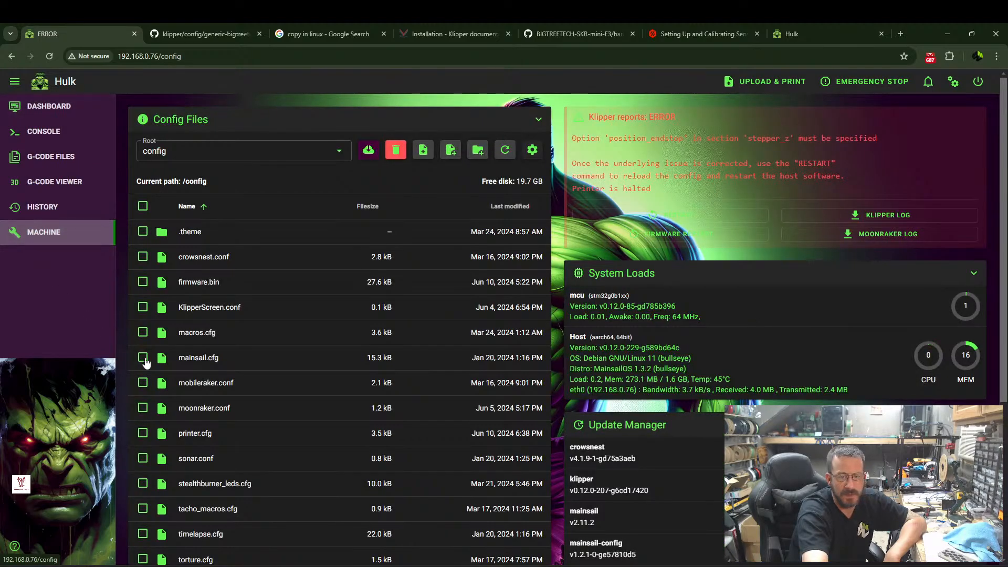
{"action": "scroll", "coordinate": [199, 430], "scroll_direction": "down", "scroll_amount": 3}
{"action": "left_click", "coordinate": [195, 276]}
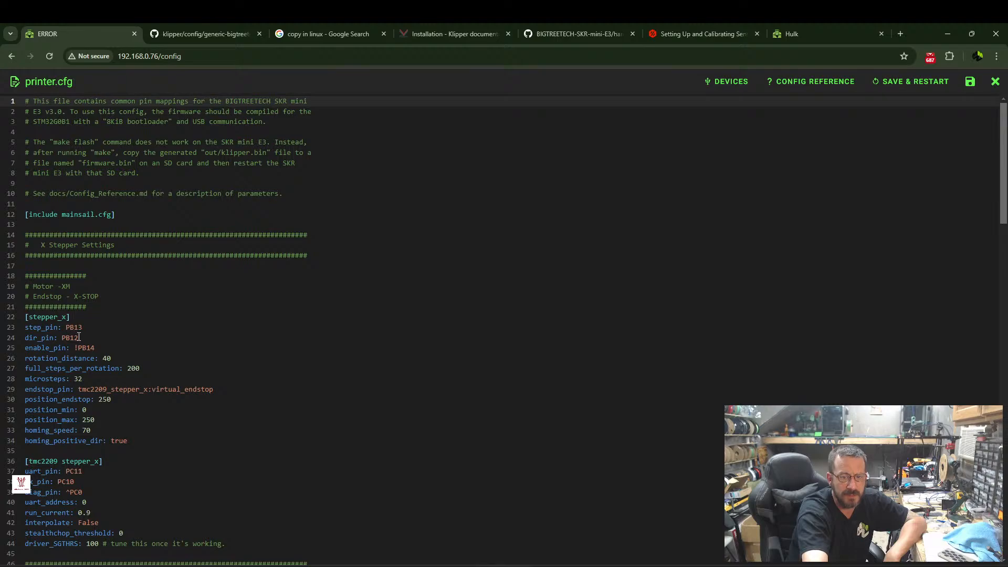
{"action": "scroll", "coordinate": [78, 338], "scroll_direction": "down", "scroll_amount": 12}
{"action": "scroll", "coordinate": [92, 327], "scroll_direction": "down", "scroll_amount": 2}
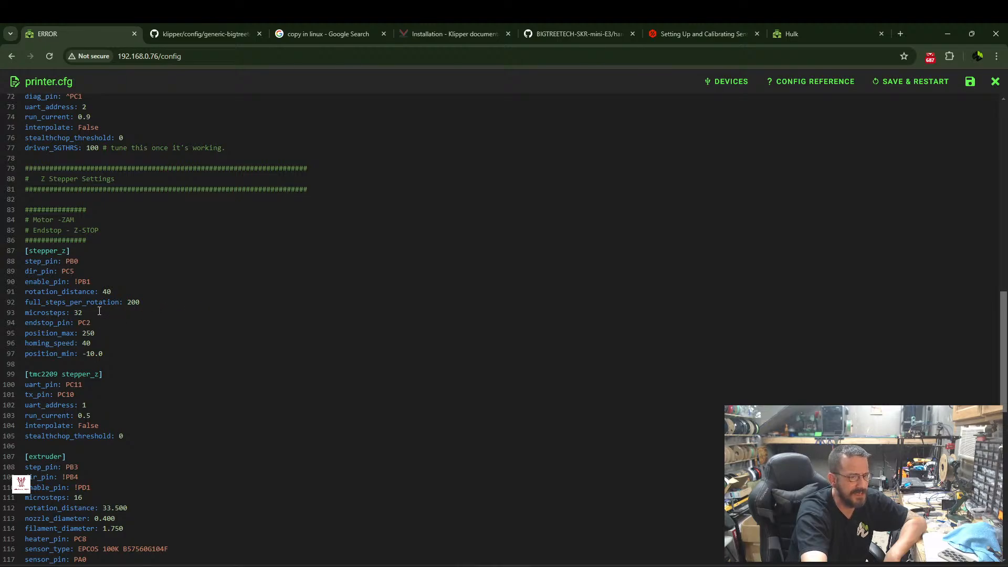
{"action": "left_click", "coordinate": [995, 83]}
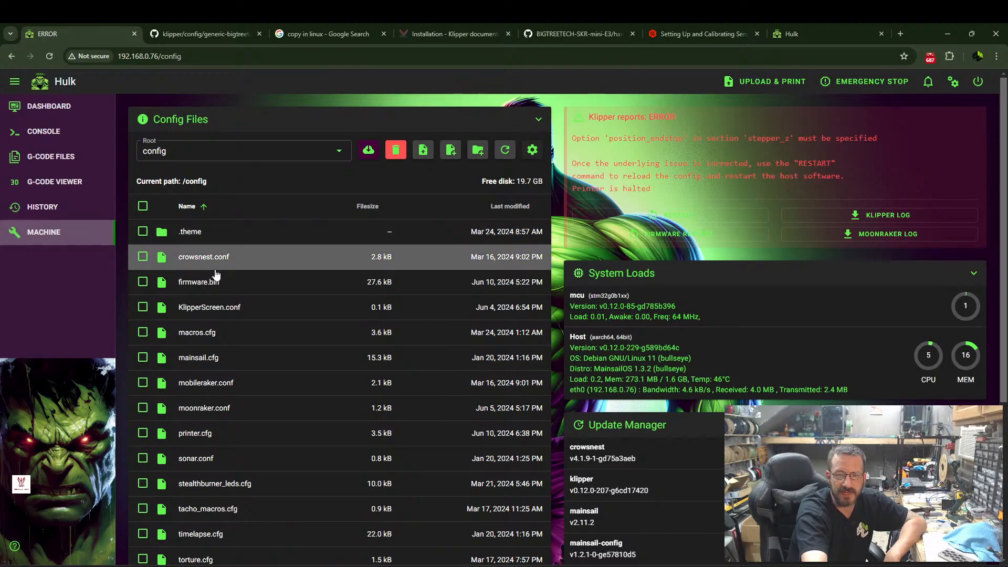
Open printer.cfg again at the position settings of the stepper_z section.
{"action": "scroll", "coordinate": [202, 341], "scroll_direction": "down", "scroll_amount": 2}
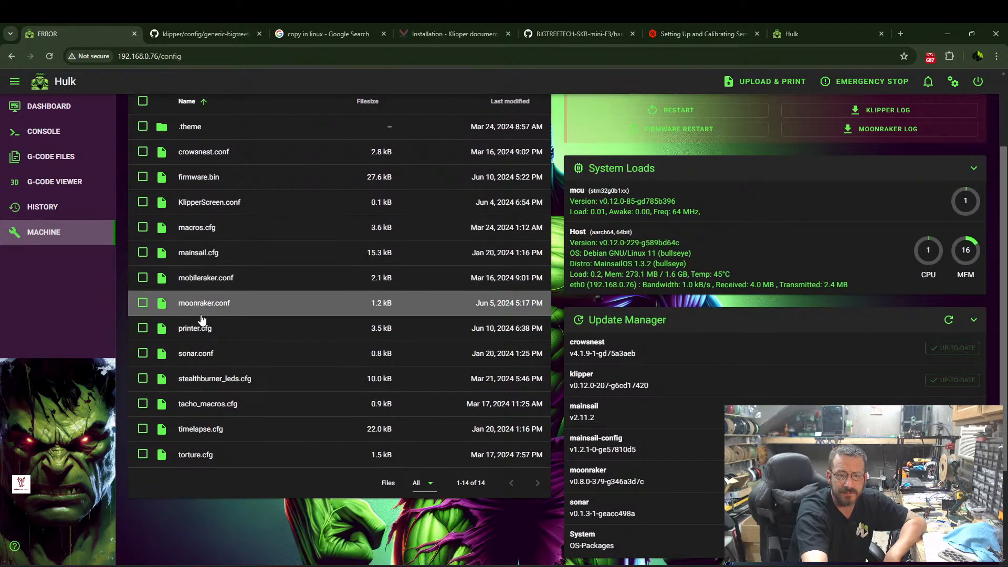
{"action": "left_click", "coordinate": [198, 330]}
{"action": "scroll", "coordinate": [60, 268], "scroll_direction": "down", "scroll_amount": 8}
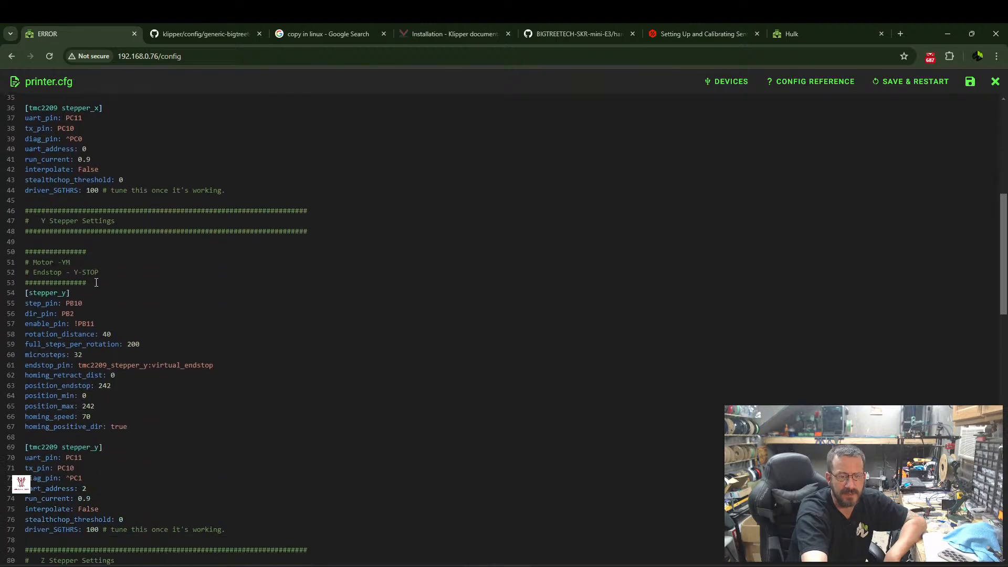
{"action": "scroll", "coordinate": [61, 268], "scroll_direction": "down", "scroll_amount": 6}
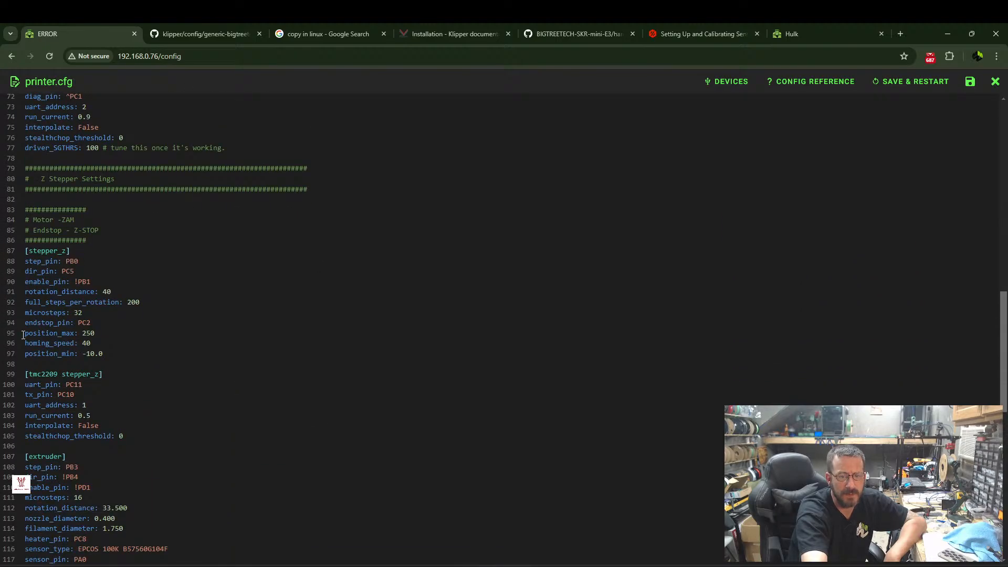
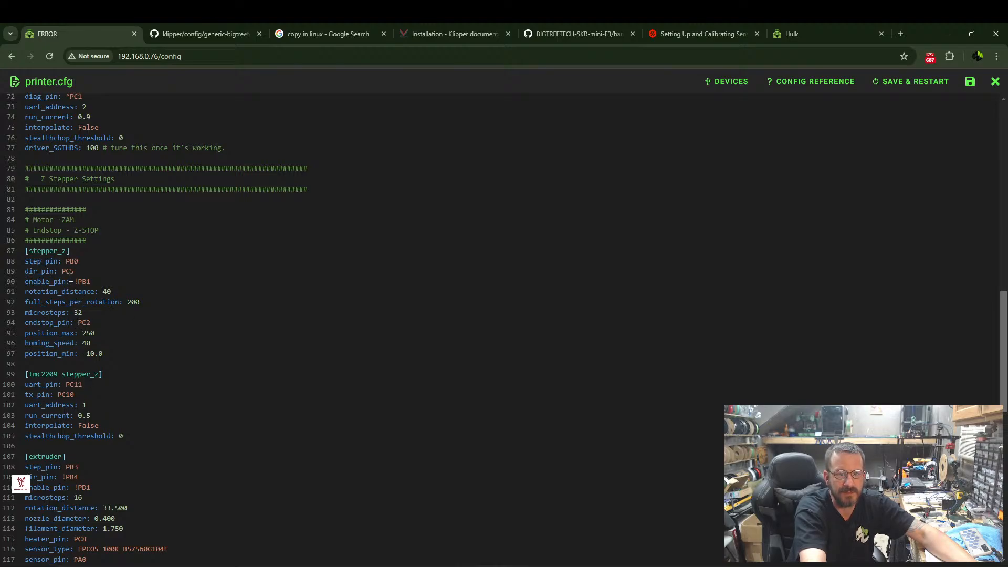
Review the stepper, extruder and heater sections of printer.cfg for the missing Z endstop position setting, and close the file.
{"action": "scroll", "coordinate": [72, 279], "scroll_direction": "up", "scroll_amount": 1}
{"action": "scroll", "coordinate": [70, 277], "scroll_direction": "up", "scroll_amount": 2}
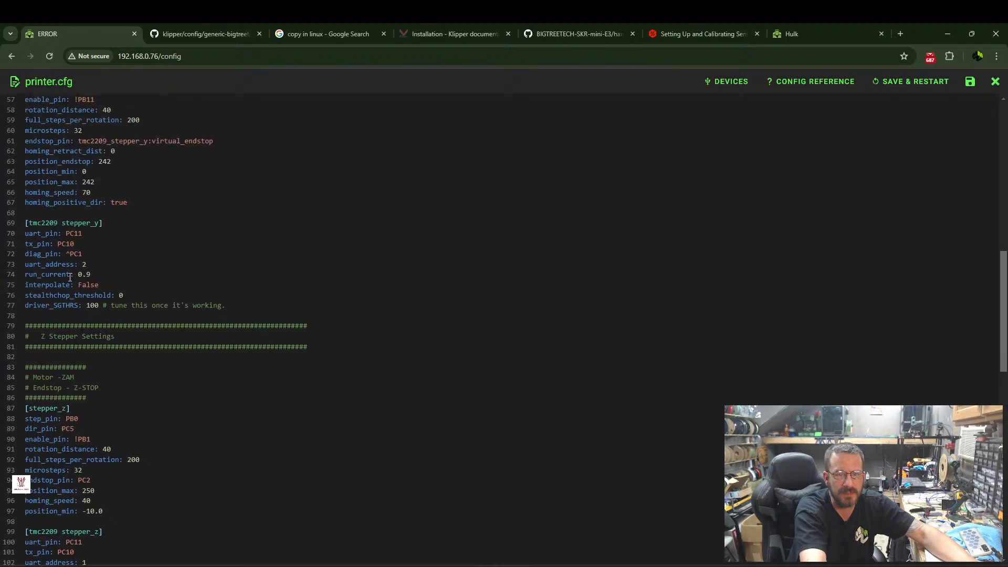
{"action": "scroll", "coordinate": [70, 275], "scroll_direction": "down", "scroll_amount": 8}
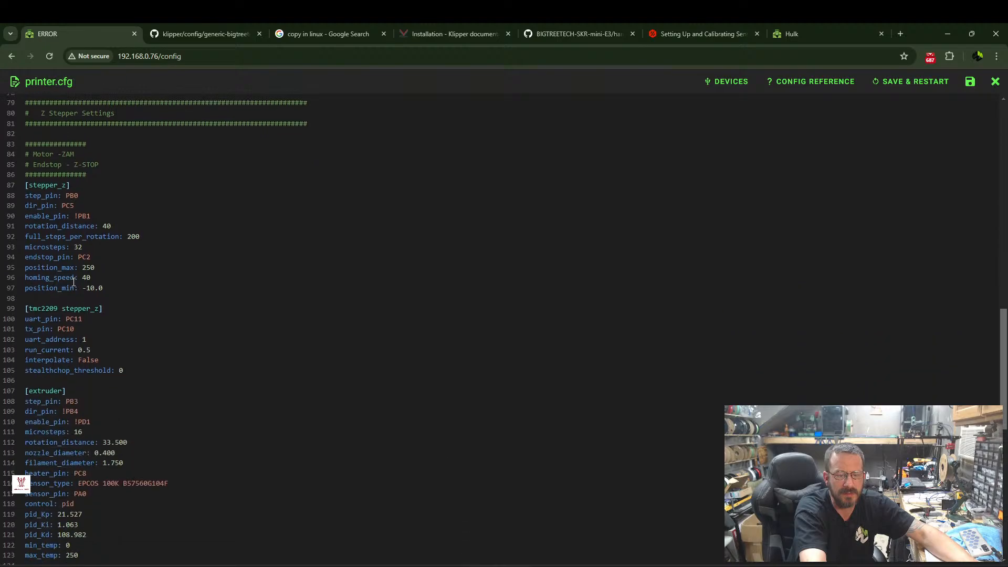
{"action": "scroll", "coordinate": [68, 286], "scroll_direction": "down", "scroll_amount": 2}
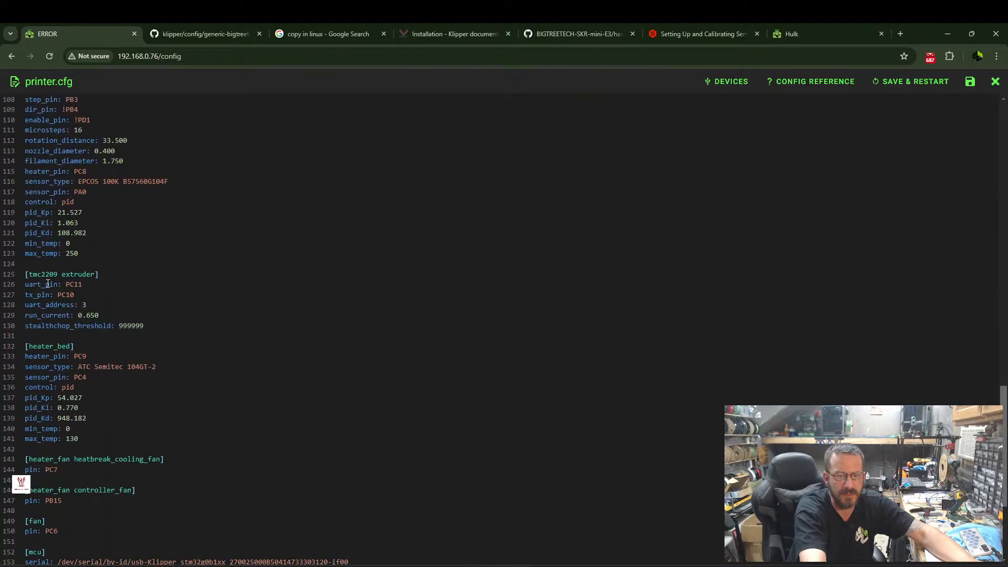
{"action": "scroll", "coordinate": [93, 281], "scroll_direction": "down", "scroll_amount": 1}
{"action": "scroll", "coordinate": [90, 242], "scroll_direction": "up", "scroll_amount": 3}
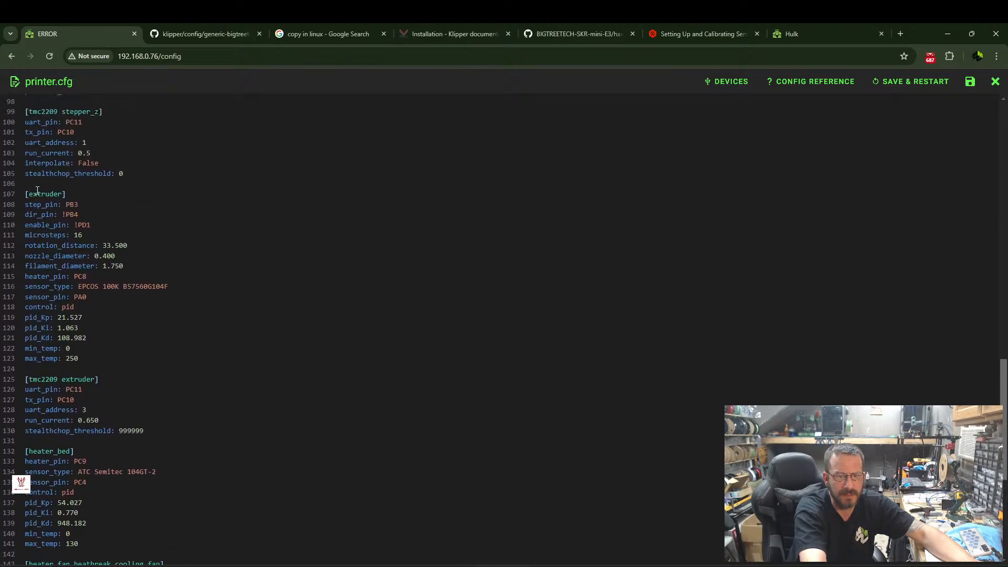
{"action": "scroll", "coordinate": [85, 198], "scroll_direction": "up", "scroll_amount": 1}
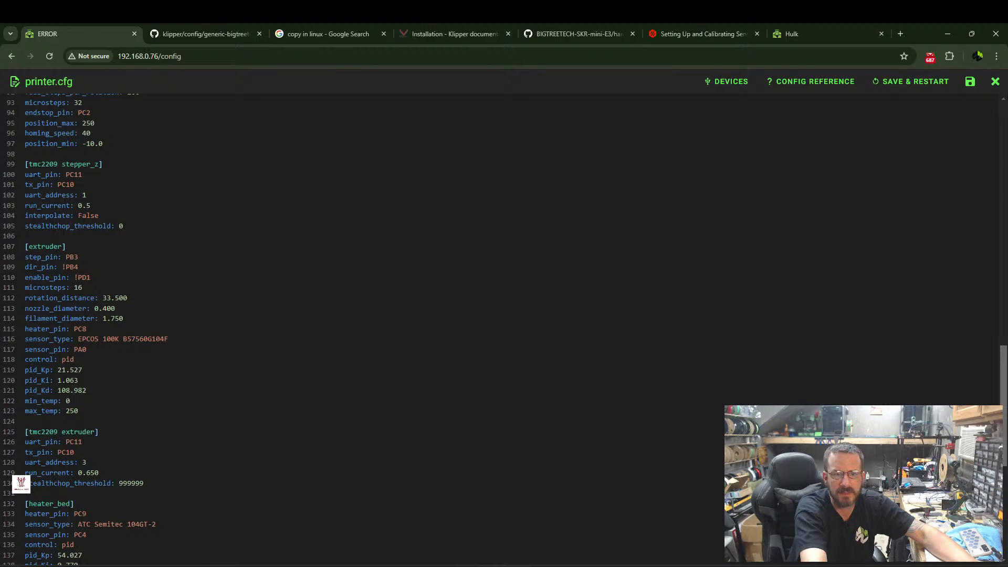
{"action": "left_click", "coordinate": [996, 81]}
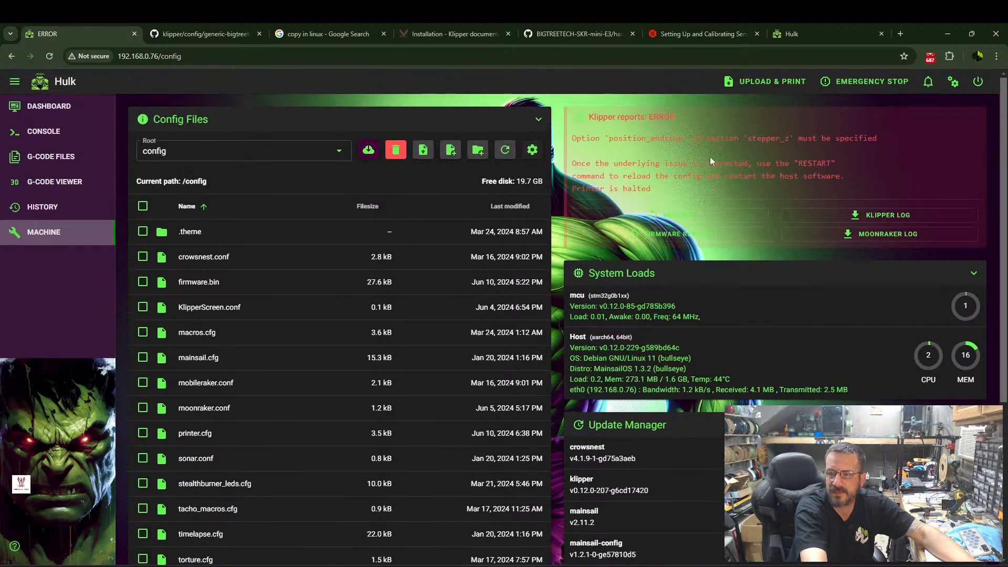
Copy the option name position_endstop from the Klipper error message.
{"action": "left_click_drag", "start_coordinate": [609, 139], "coordinate": [683, 139]}
{"action": "right_click", "coordinate": [683, 139]}
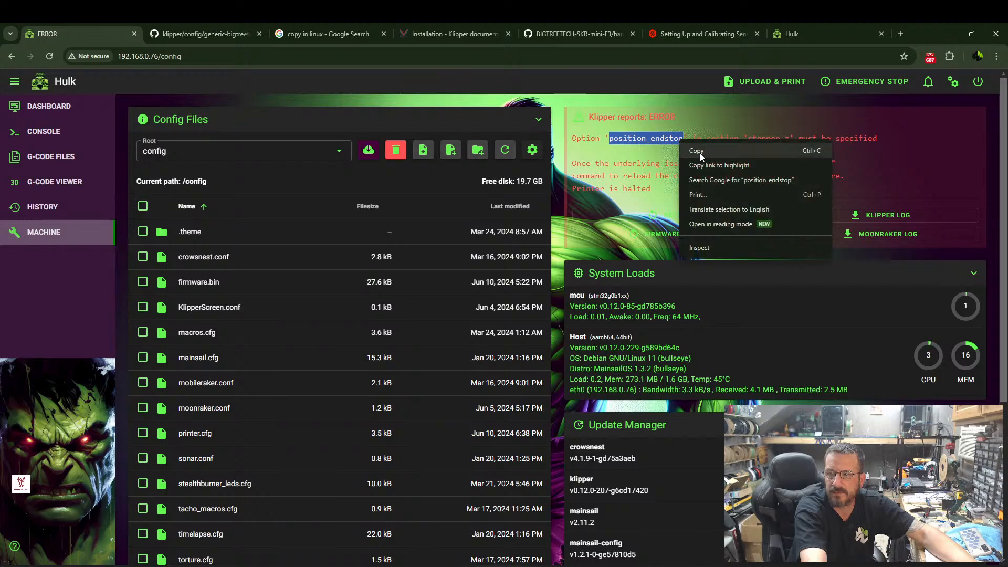
{"action": "left_click", "coordinate": [701, 153]}
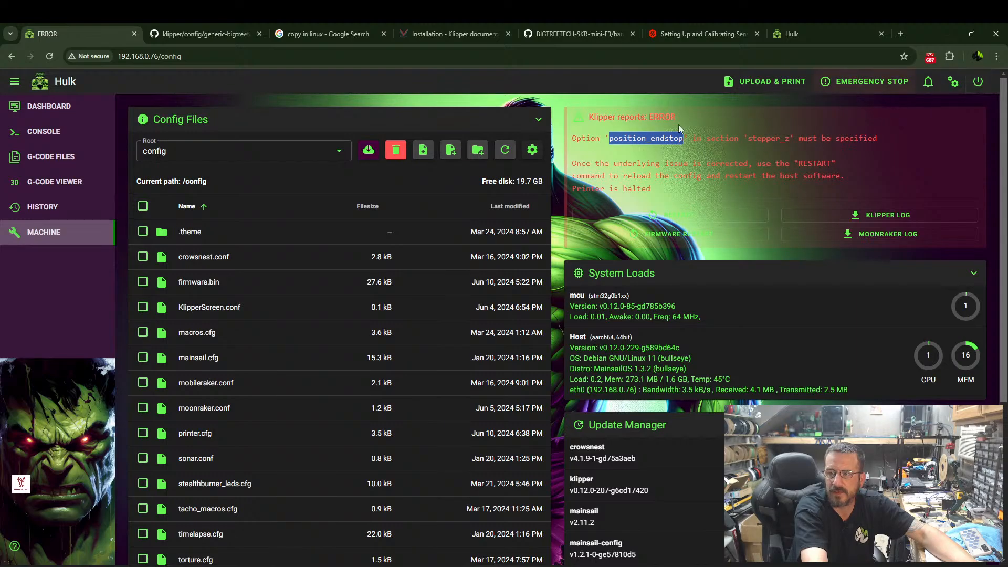
Reopen printer.cfg and add the line "position_endstop: 0" below endstop_pin in the stepper_z section.
{"action": "scroll", "coordinate": [167, 298], "scroll_direction": "down", "scroll_amount": 3}
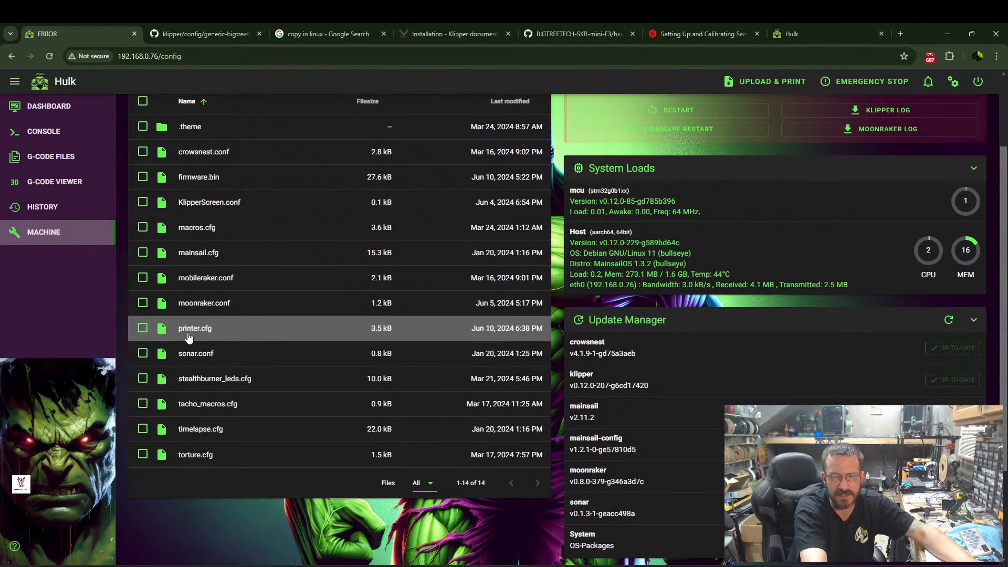
{"action": "left_click", "coordinate": [154, 329]}
{"action": "scroll", "coordinate": [46, 403], "scroll_direction": "down", "scroll_amount": 3}
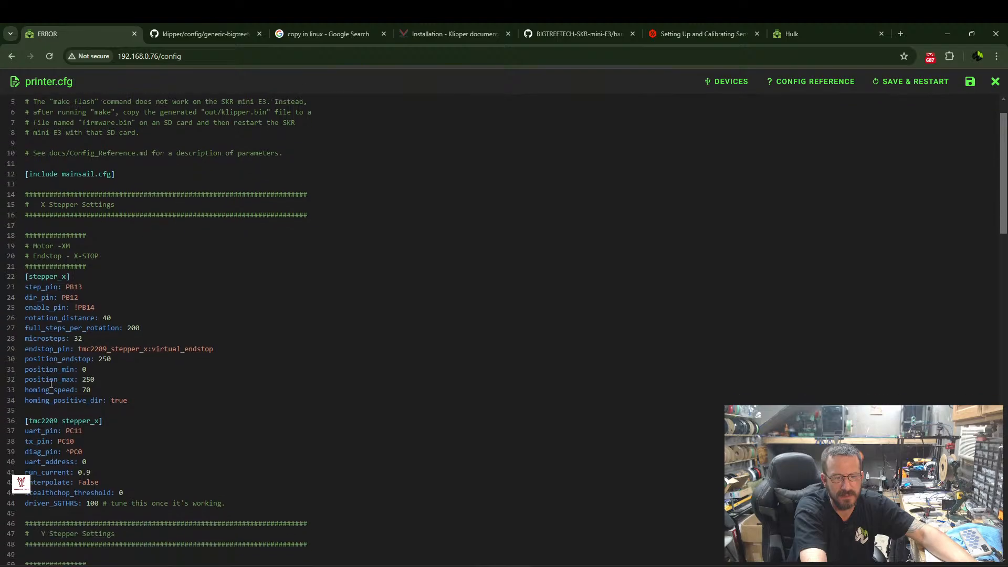
{"action": "scroll", "coordinate": [88, 316], "scroll_direction": "down", "scroll_amount": 5}
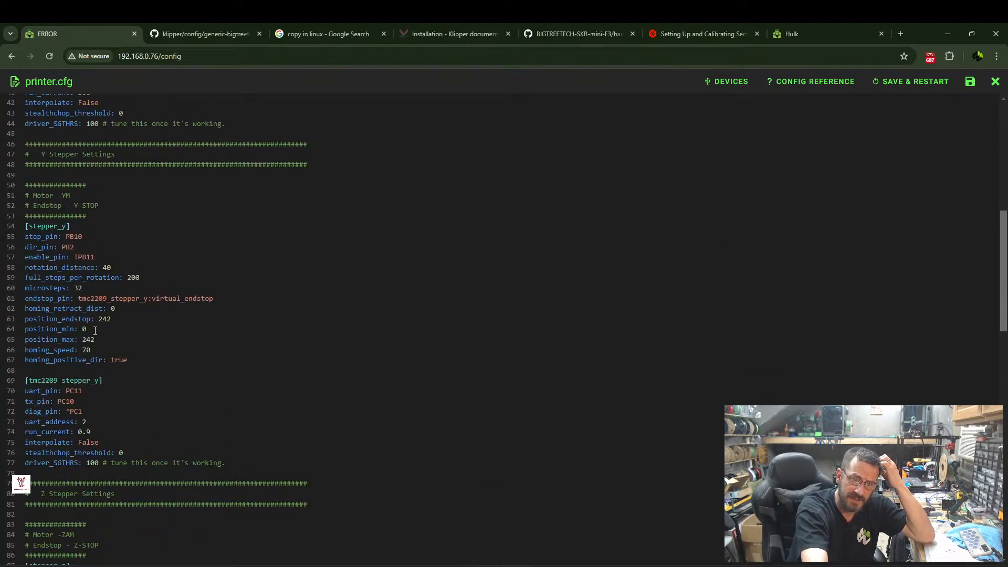
{"action": "scroll", "coordinate": [95, 331], "scroll_direction": "down", "scroll_amount": 4}
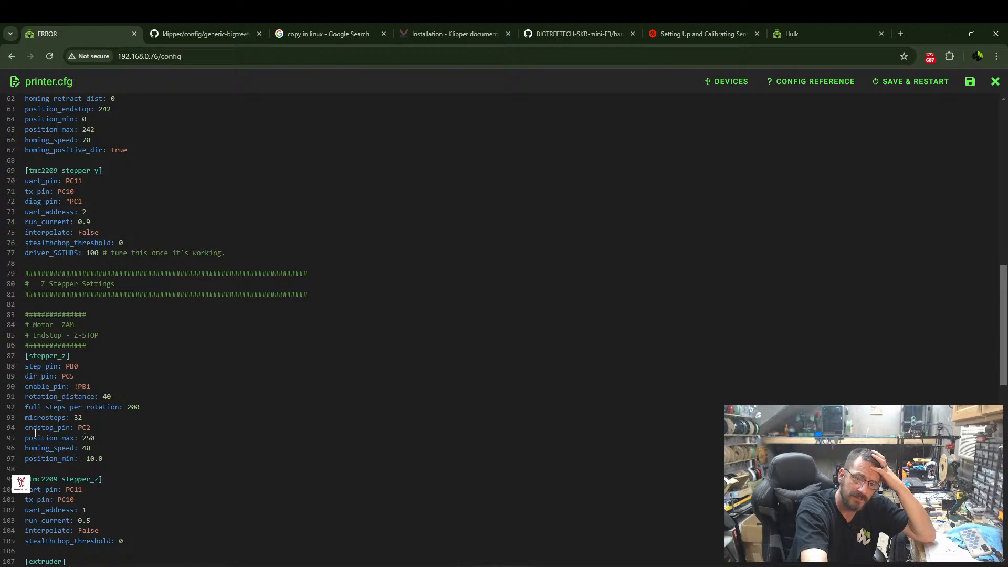
{"action": "left_click", "coordinate": [25, 438]}
{"action": "key", "text": "Return"}
{"action": "key", "text": "Up"}
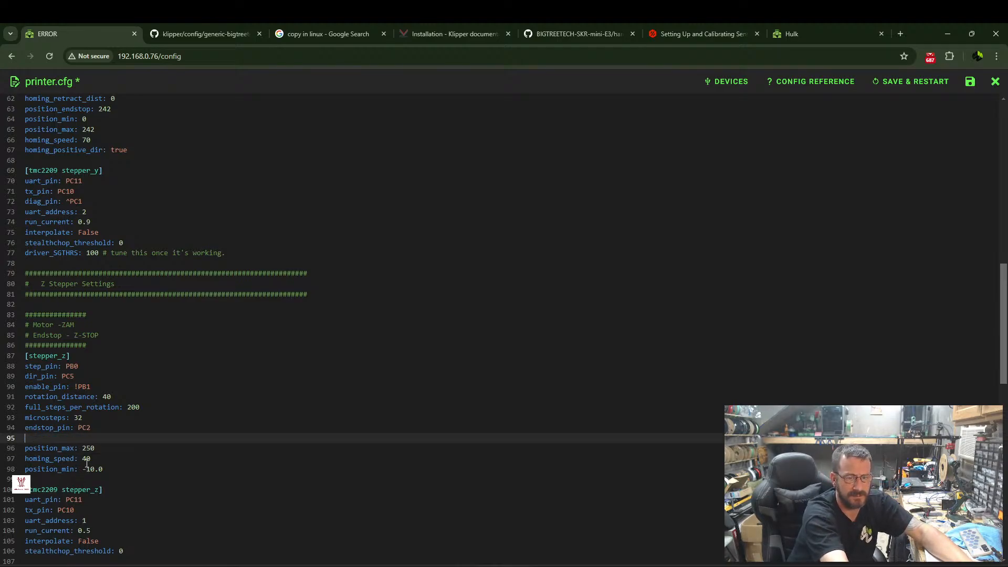
{"action": "key", "text": "ctrl+v"}
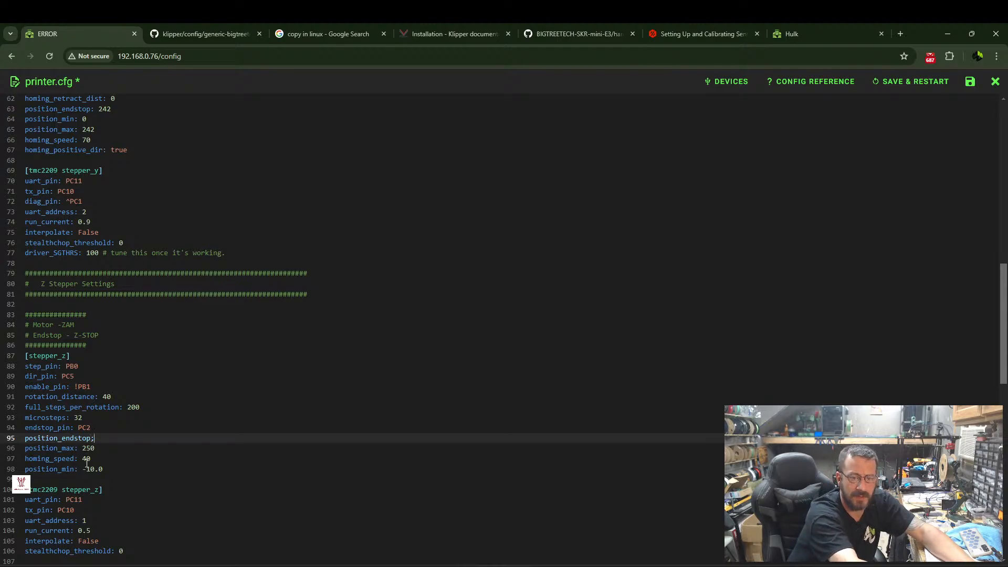
{"action": "type", "text": ": 0"}
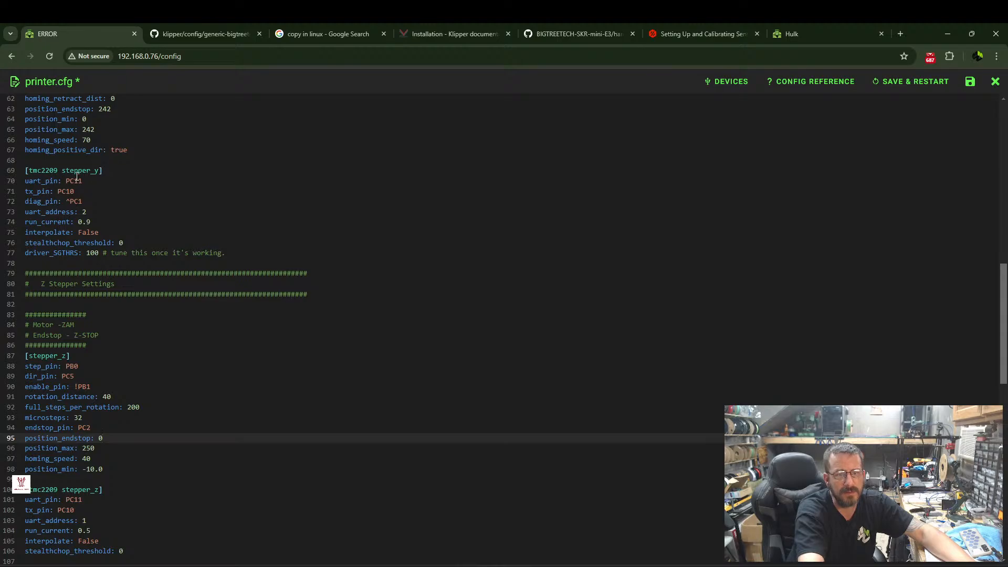
Save printer.cfg with a Klipper restart and check the printer's status on the dashboard.
{"action": "scroll", "coordinate": [77, 177], "scroll_direction": "up", "scroll_amount": 1}
{"action": "scroll", "coordinate": [142, 232], "scroll_direction": "down", "scroll_amount": 2}
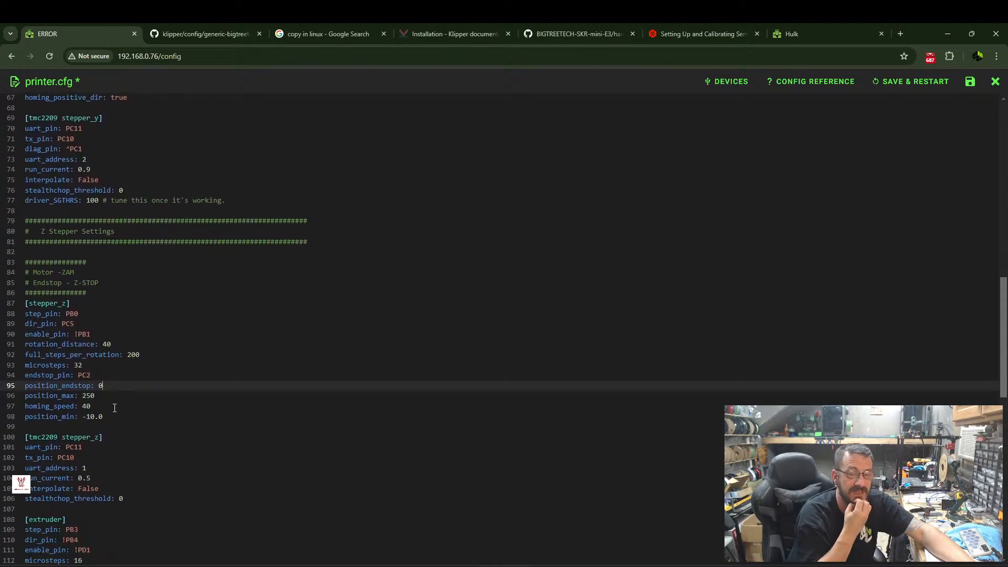
{"action": "left_click", "coordinate": [916, 82]}
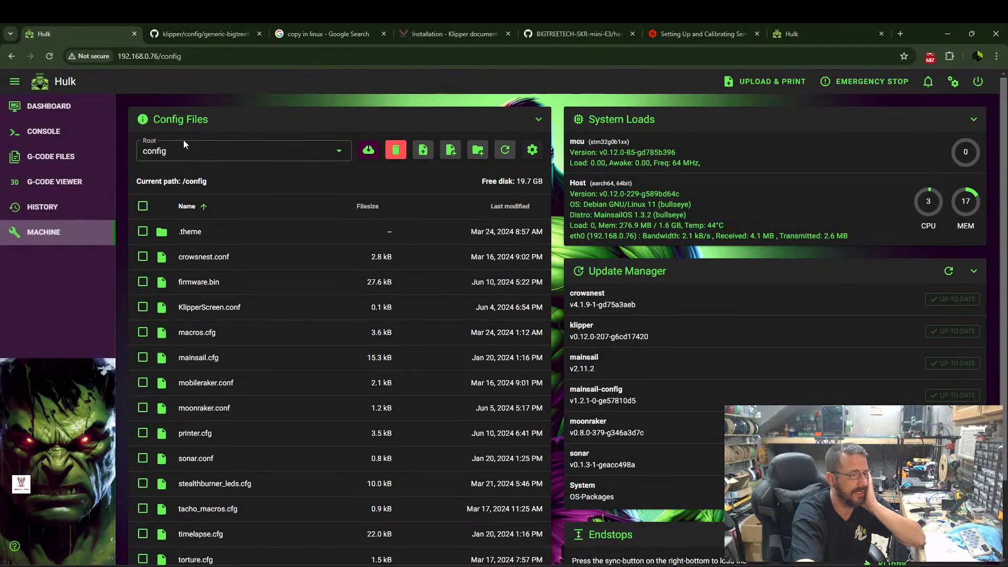
{"action": "left_click", "coordinate": [55, 114]}
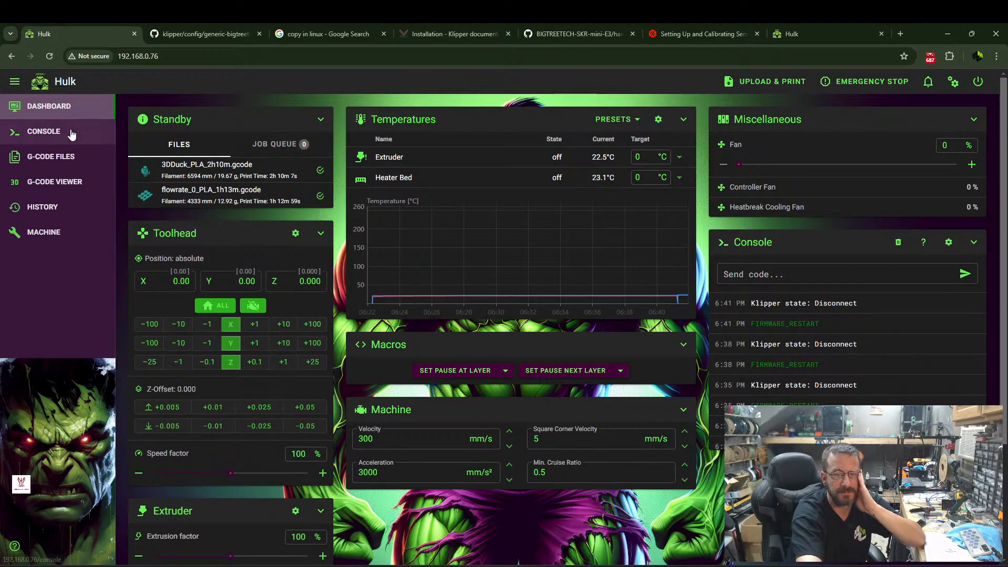
Change the stepper_z endstop_pin in printer.cfg to ^PC2, save with a Klipper restart, and check the machine page.
{"action": "left_click", "coordinate": [48, 232]}
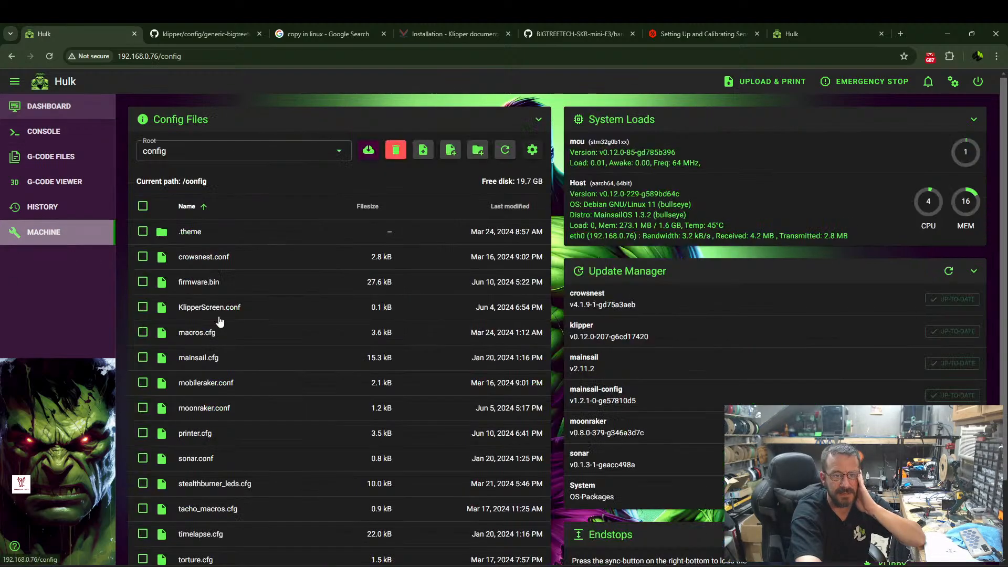
{"action": "scroll", "coordinate": [525, 315], "scroll_direction": "down", "scroll_amount": 2}
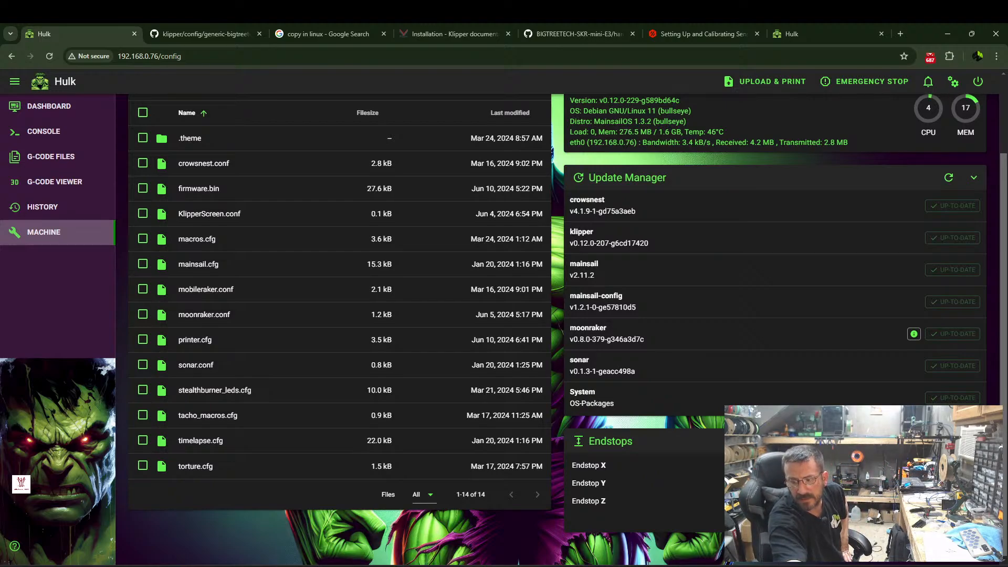
{"action": "left_click", "coordinate": [202, 344]}
{"action": "scroll", "coordinate": [123, 342], "scroll_direction": "down", "scroll_amount": 13}
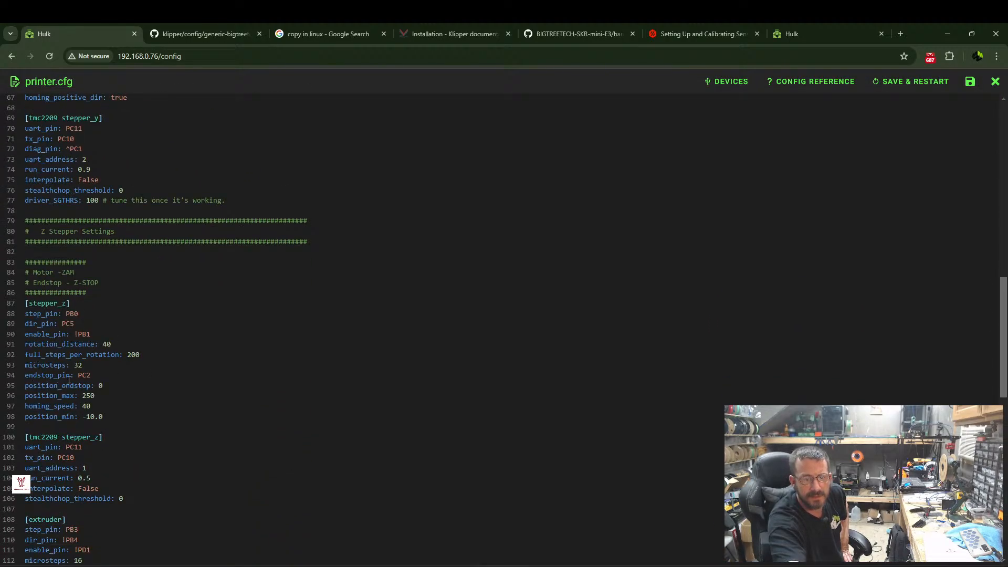
{"action": "left_click", "coordinate": [78, 375]}
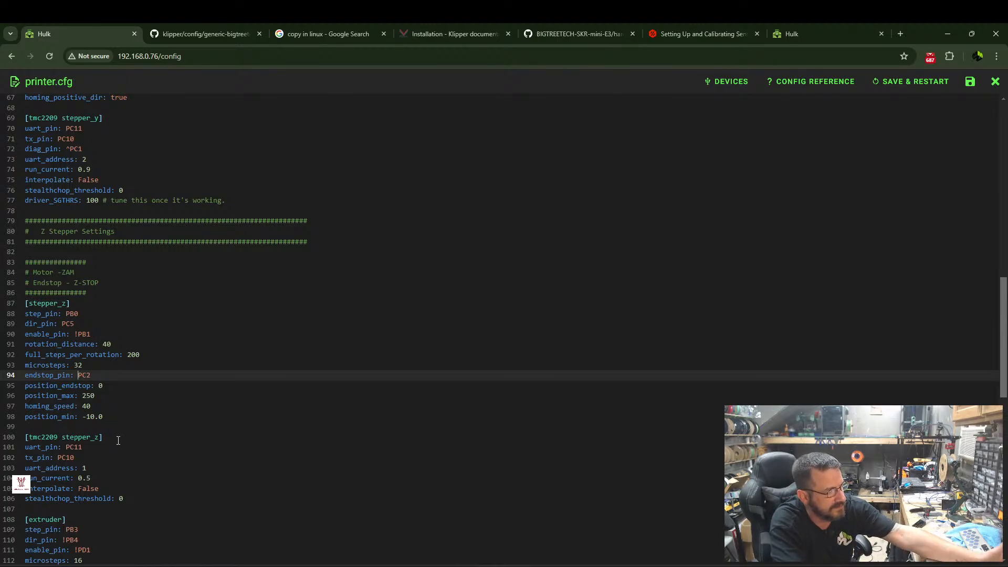
{"action": "type", "text": "^"}
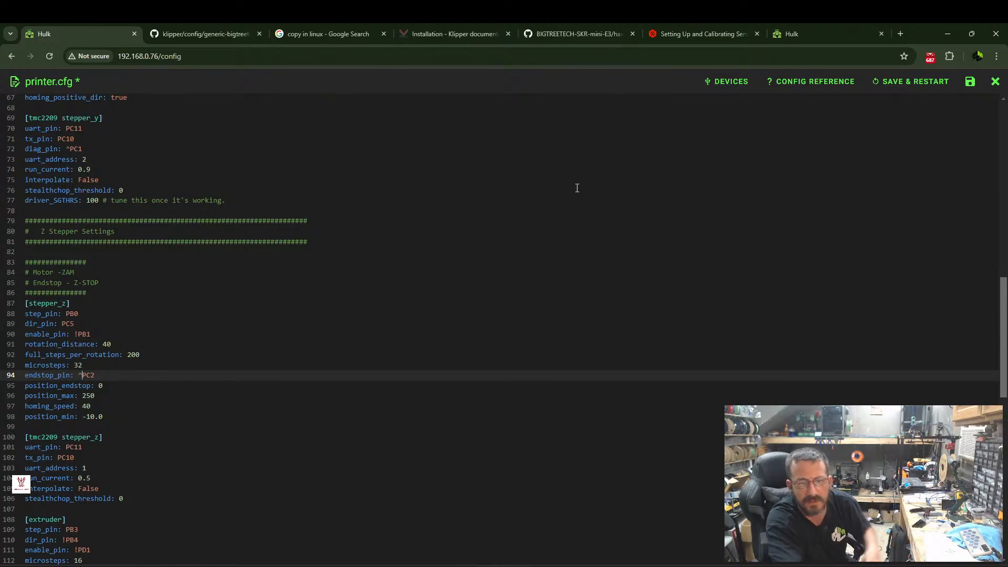
{"action": "left_click", "coordinate": [902, 91]}
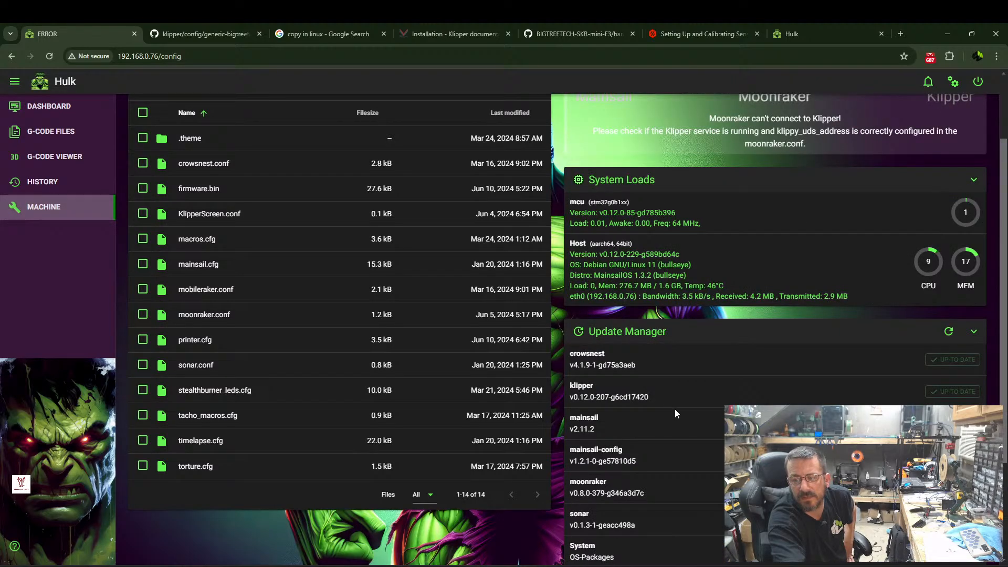
{"action": "scroll", "coordinate": [588, 384], "scroll_direction": "down", "scroll_amount": 3}
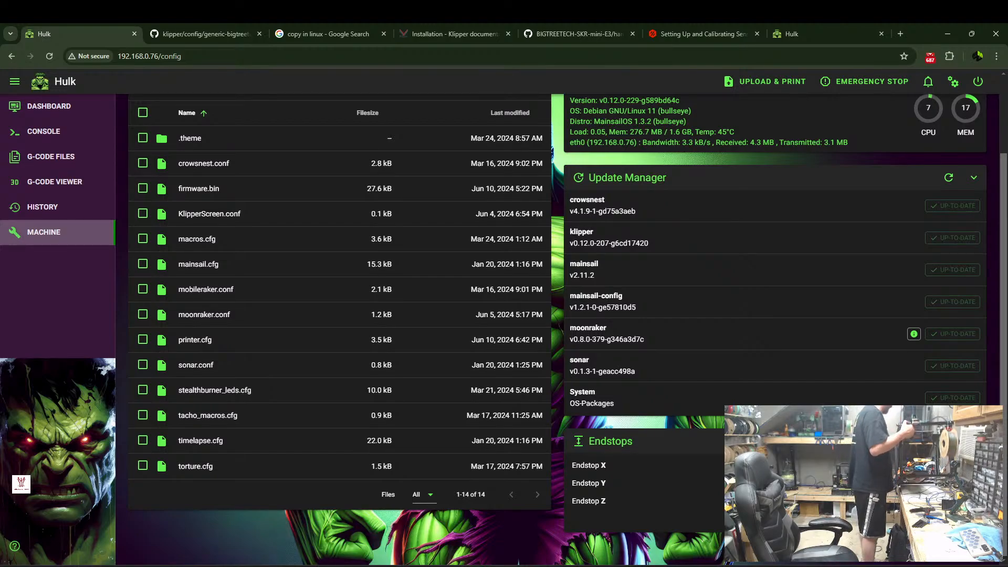
{"action": "scroll", "coordinate": [775, 326], "scroll_direction": "up", "scroll_amount": 2}
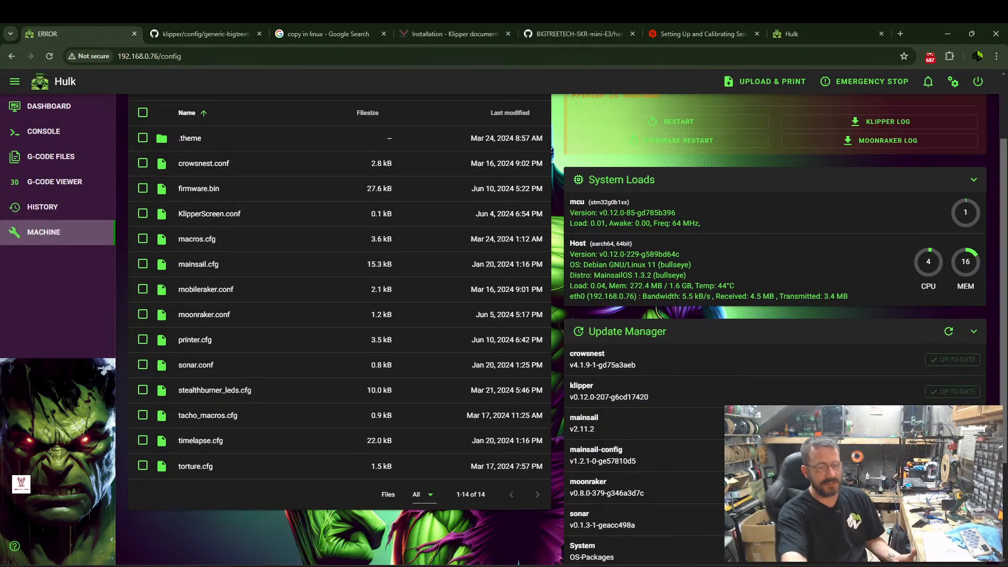
Reopen printer.cfg and consult the BTT E3 SKR MINI V3.0 pinout diagram for the X endstop pin.
{"action": "left_click", "coordinate": [196, 340]}
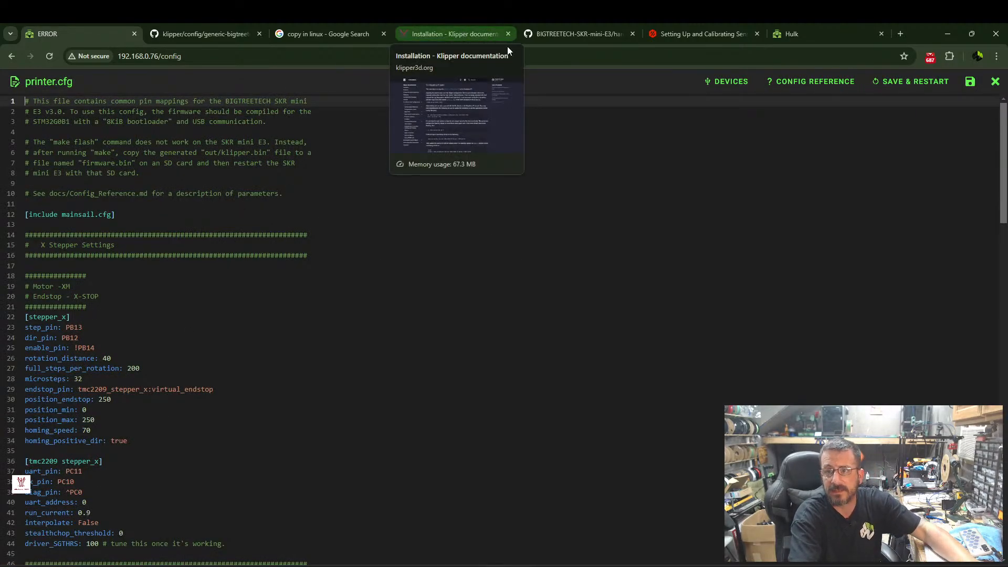
{"action": "left_click", "coordinate": [580, 34]}
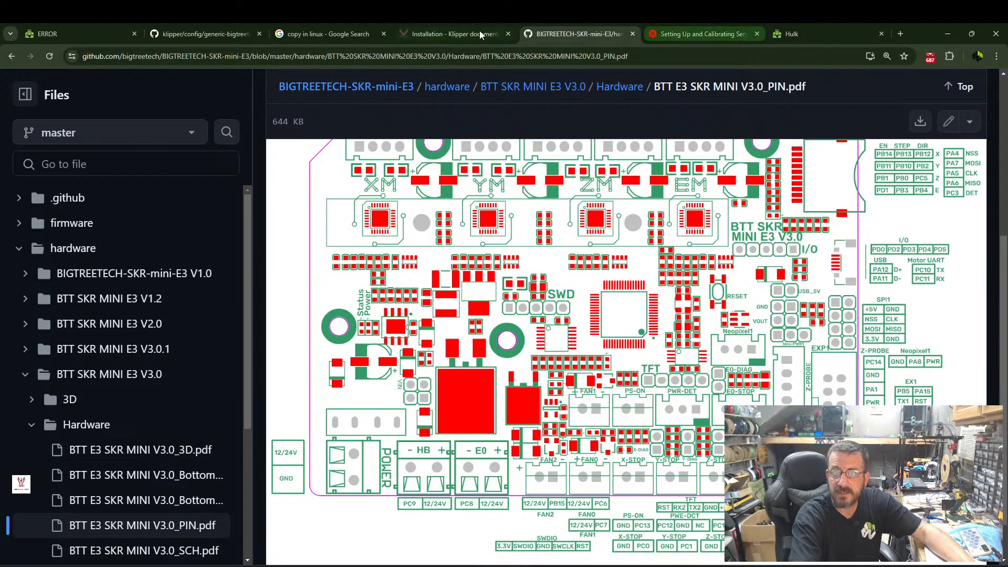
{"action": "left_click", "coordinate": [92, 33]}
Replace the virtual endstop in the stepper_x section by setting endstop_pin to ^PC0.
{"action": "scroll", "coordinate": [123, 304], "scroll_direction": "down", "scroll_amount": 4}
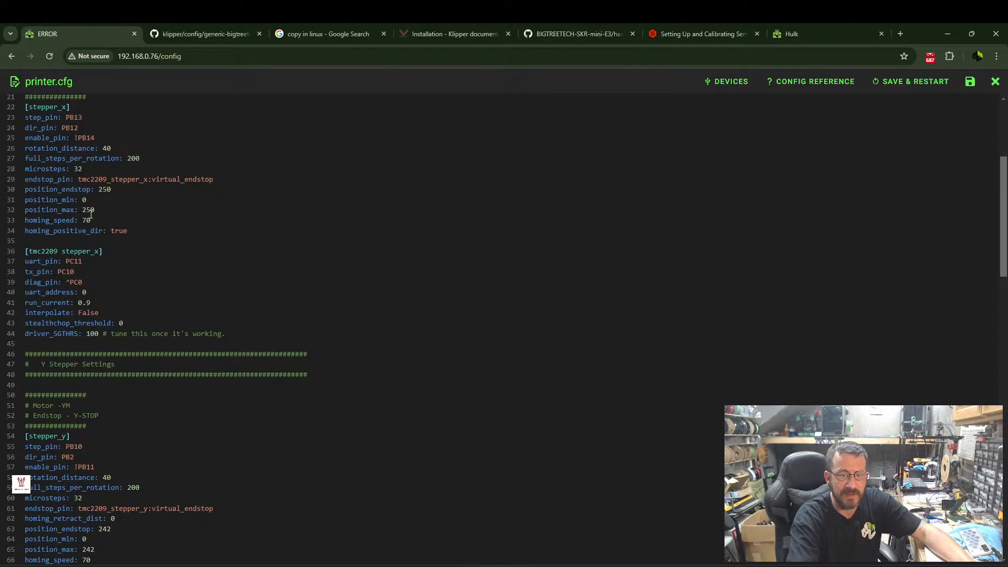
{"action": "scroll", "coordinate": [91, 215], "scroll_direction": "up", "scroll_amount": 1}
{"action": "left_click_drag", "start_coordinate": [79, 232], "coordinate": [251, 232]}
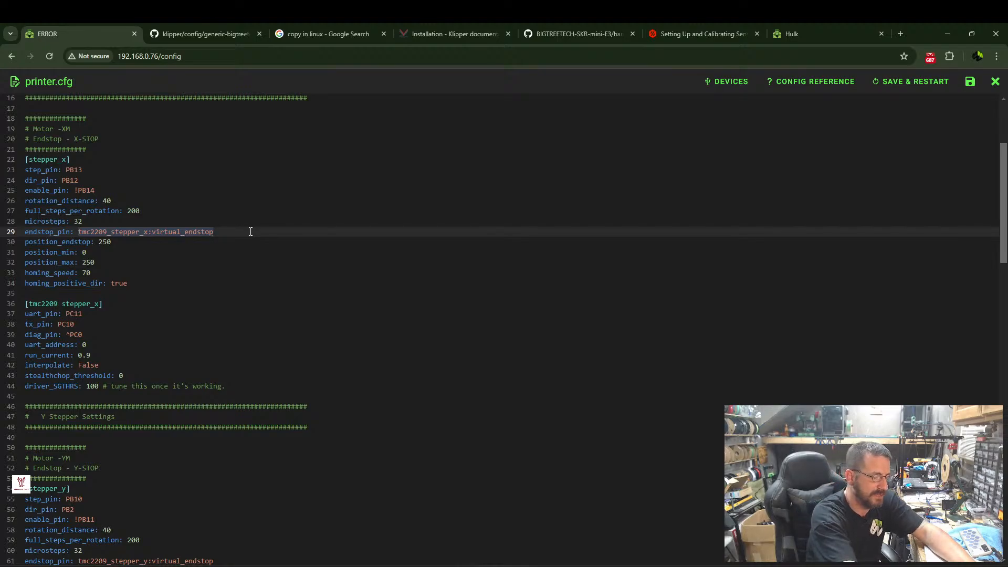
{"action": "type", "text": "PC)"}
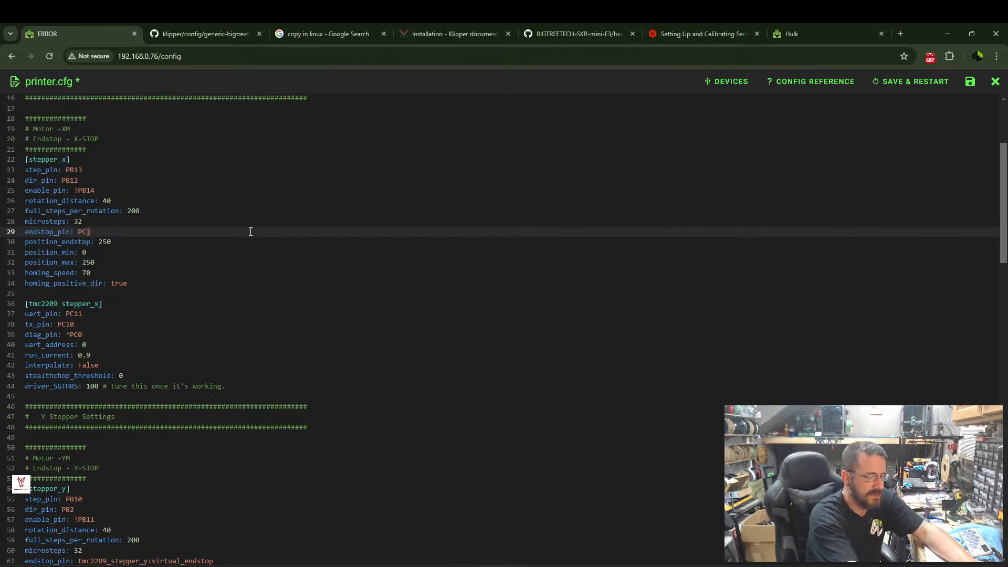
{"action": "key", "text": "BackSpace"}
{"action": "type", "text": "0"}
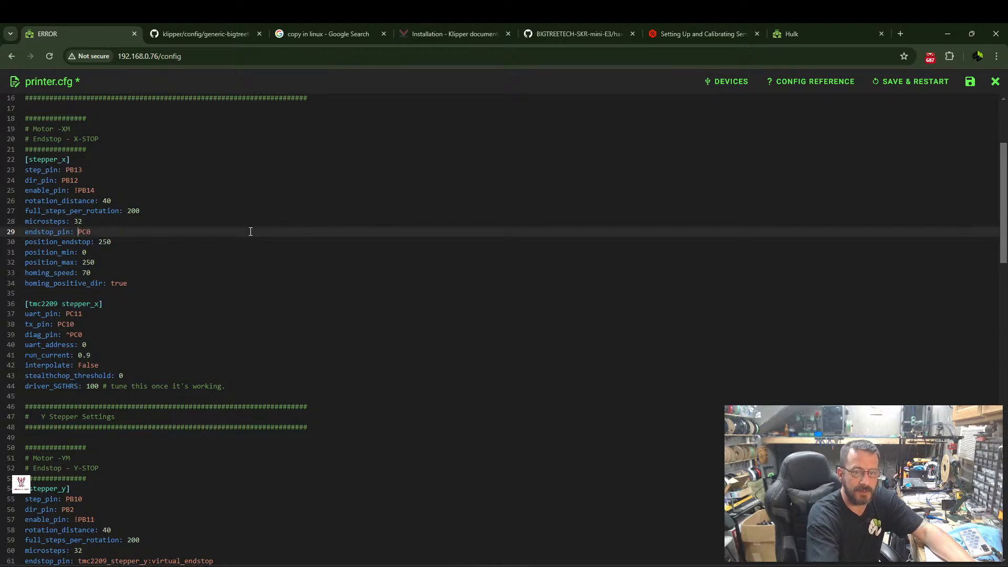
{"action": "type", "text": "^"}
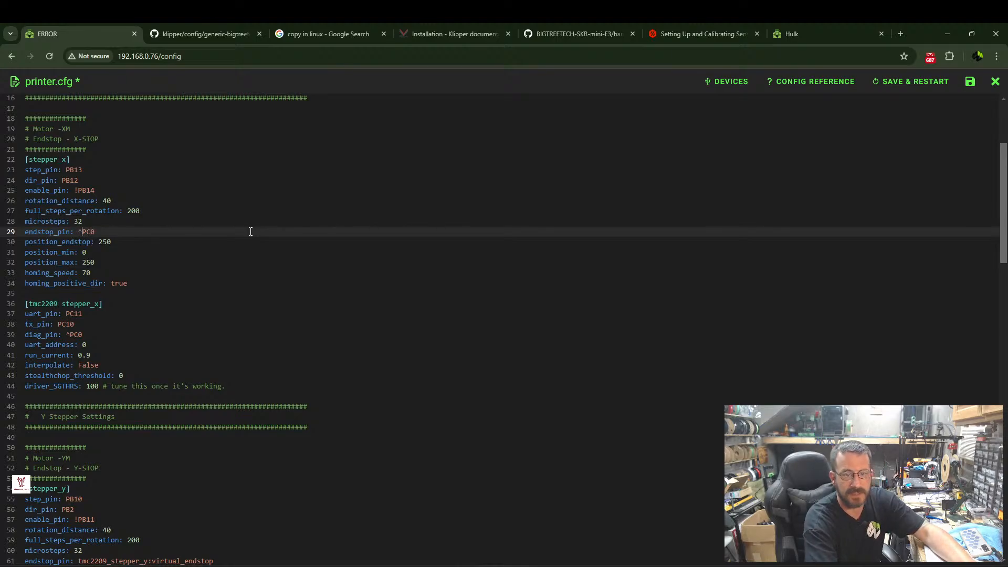
Comment out the diag_pin and uart_address lines in the tmc2209 stepper_x section of printer.cfg.
{"action": "scroll", "coordinate": [118, 248], "scroll_direction": "down", "scroll_amount": 1}
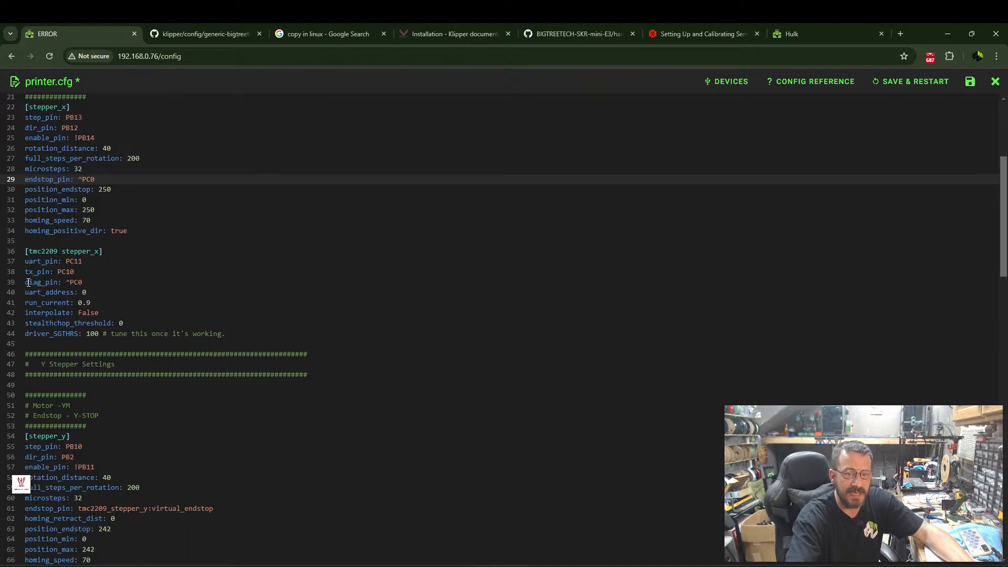
{"action": "left_click", "coordinate": [26, 283]}
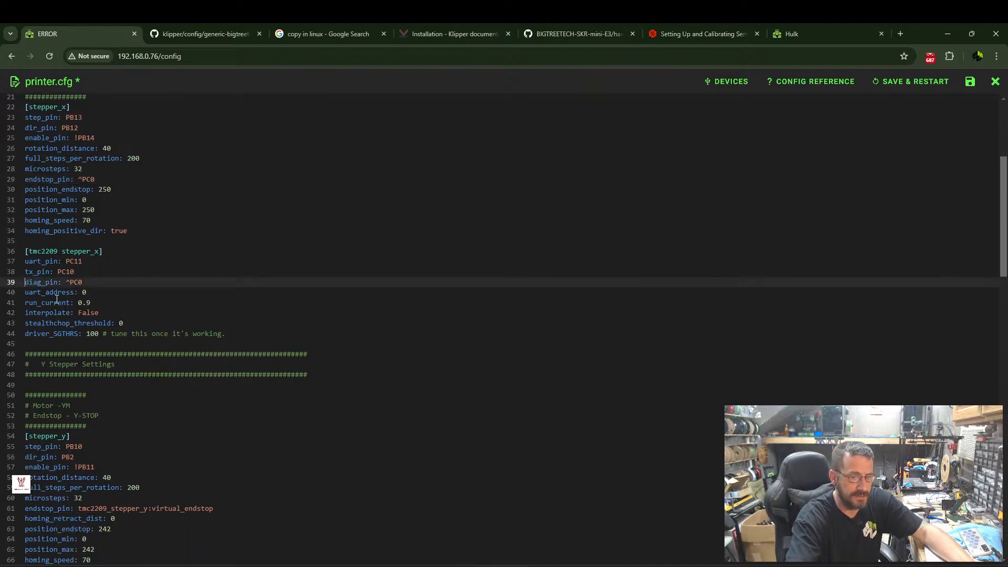
{"action": "type", "text": "#"}
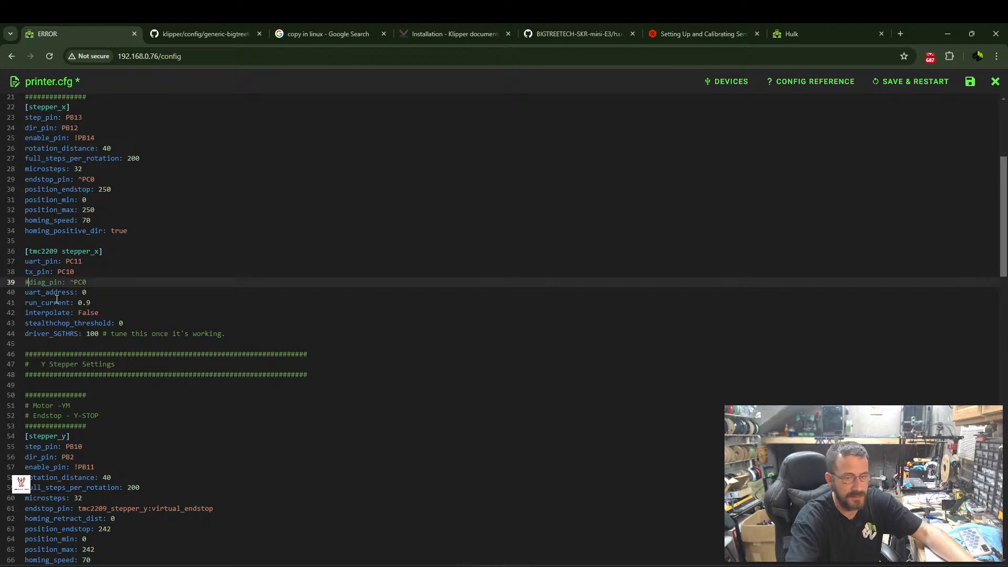
{"action": "left_click", "coordinate": [25, 292]}
{"action": "type", "text": "#"}
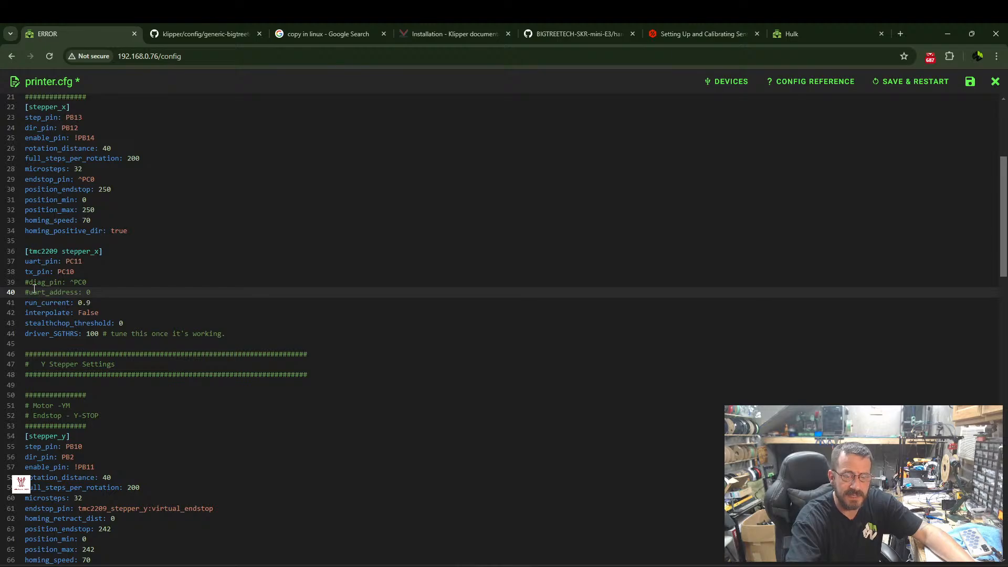
Review the endstop settings in the stepper_y and stepper_z sections and compare them with the SKR Mini E3 V3.0 pinout diagram.
{"action": "scroll", "coordinate": [76, 301], "scroll_direction": "down", "scroll_amount": 3}
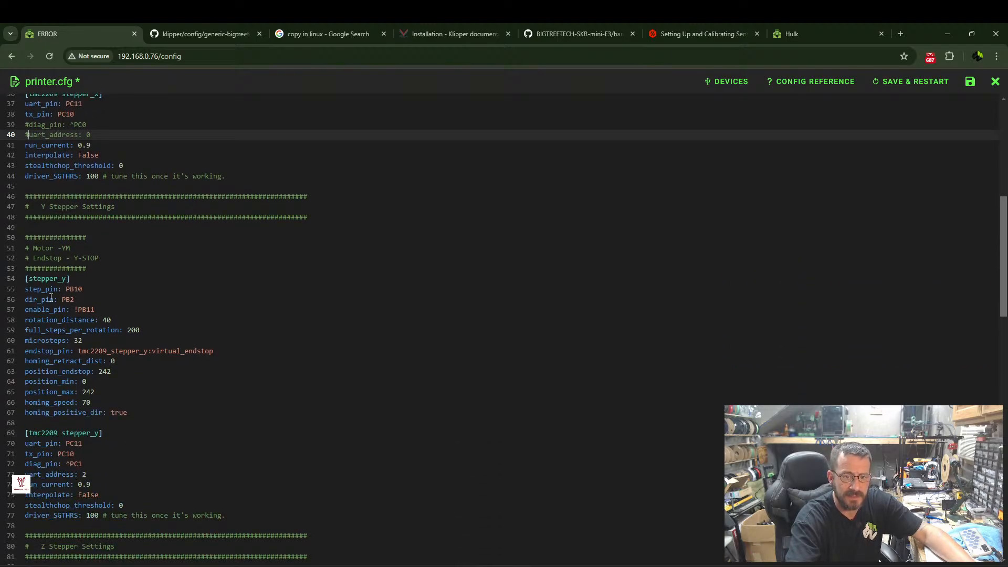
{"action": "scroll", "coordinate": [82, 309], "scroll_direction": "down", "scroll_amount": 1}
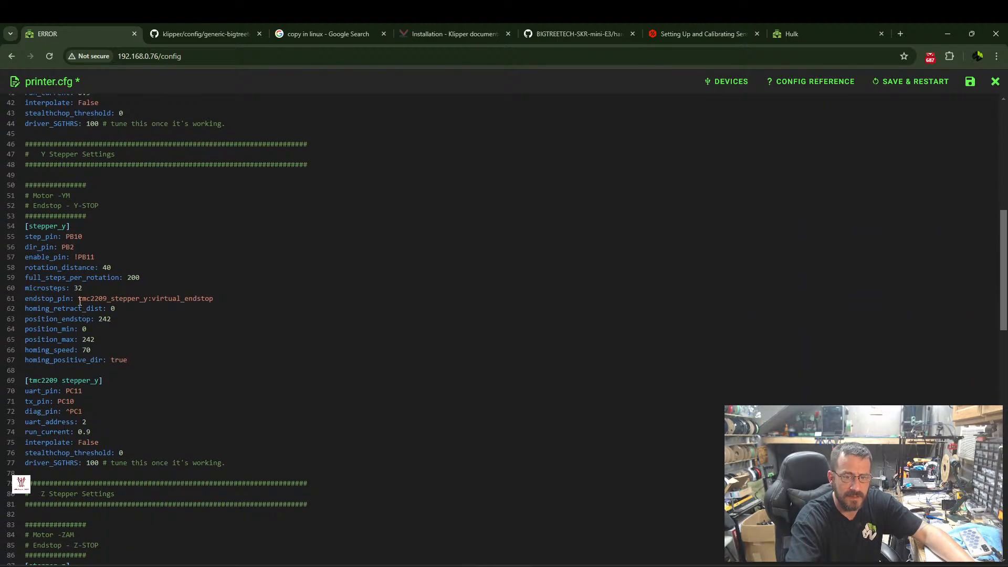
{"action": "scroll", "coordinate": [50, 254], "scroll_direction": "down", "scroll_amount": 7}
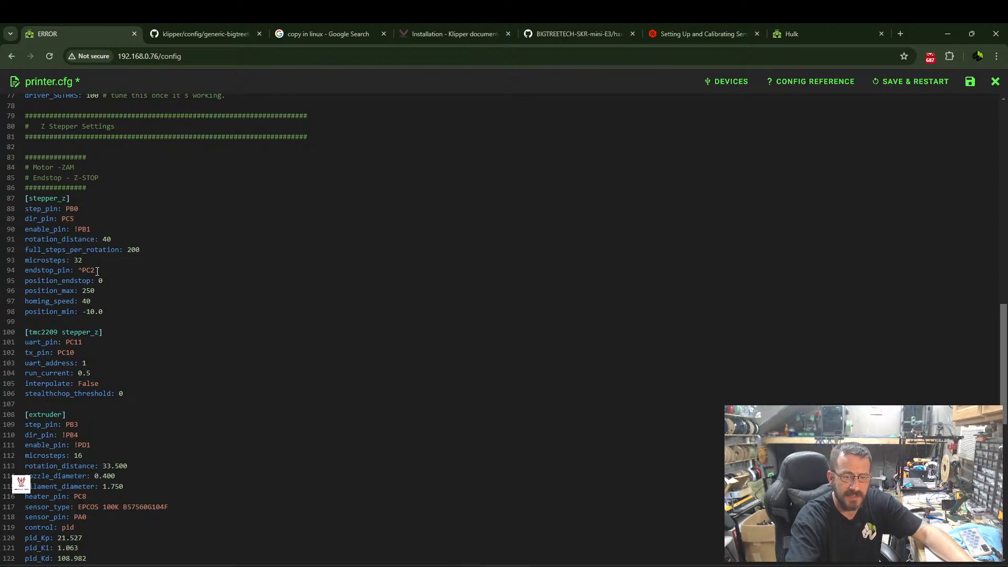
{"action": "left_click", "coordinate": [585, 36]}
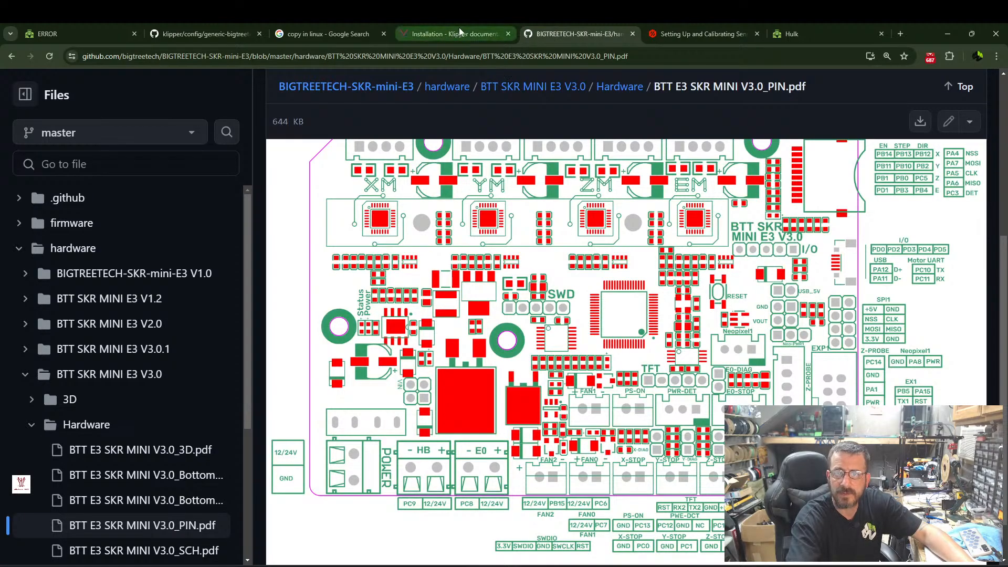
{"action": "left_click", "coordinate": [445, 30]}
{"action": "left_click", "coordinate": [346, 30]}
{"action": "left_click", "coordinate": [224, 32]}
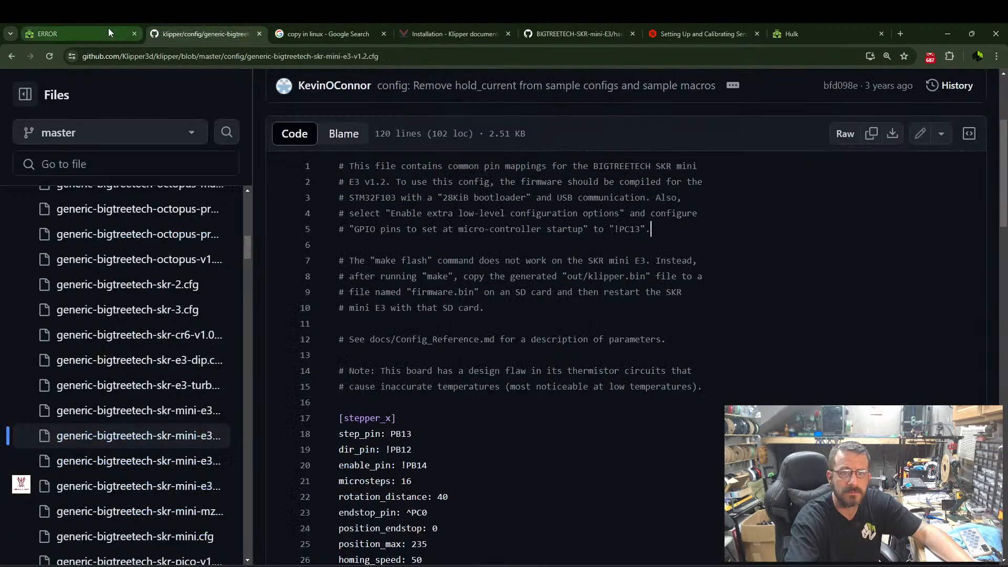
{"action": "left_click", "coordinate": [107, 31]}
{"action": "left_click", "coordinate": [604, 36]}
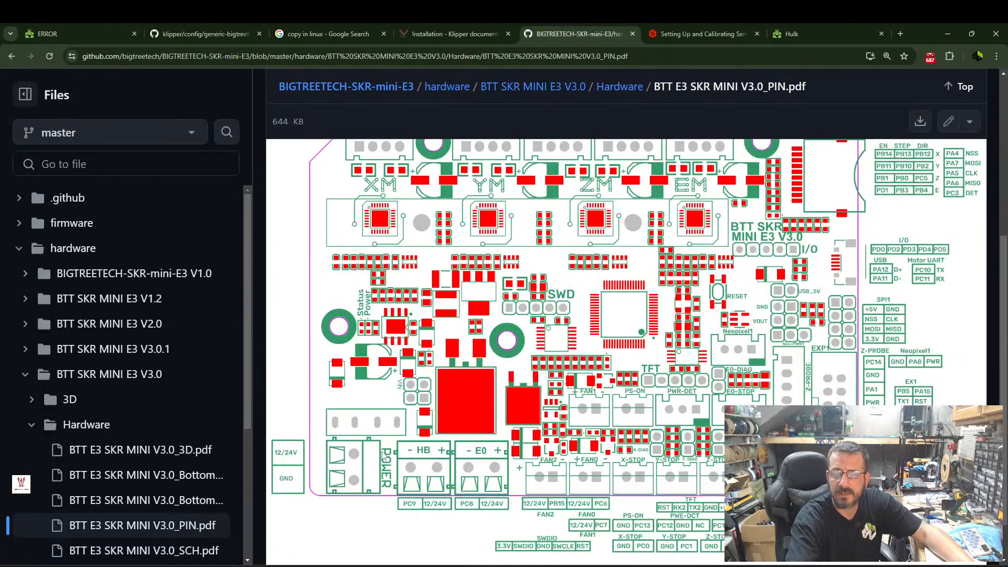
Return to printer.cfg and review the extruder, heater, fan and mcu sections, then recheck the X stepper settings.
{"action": "left_click", "coordinate": [56, 31]}
{"action": "scroll", "coordinate": [76, 281], "scroll_direction": "down", "scroll_amount": 3}
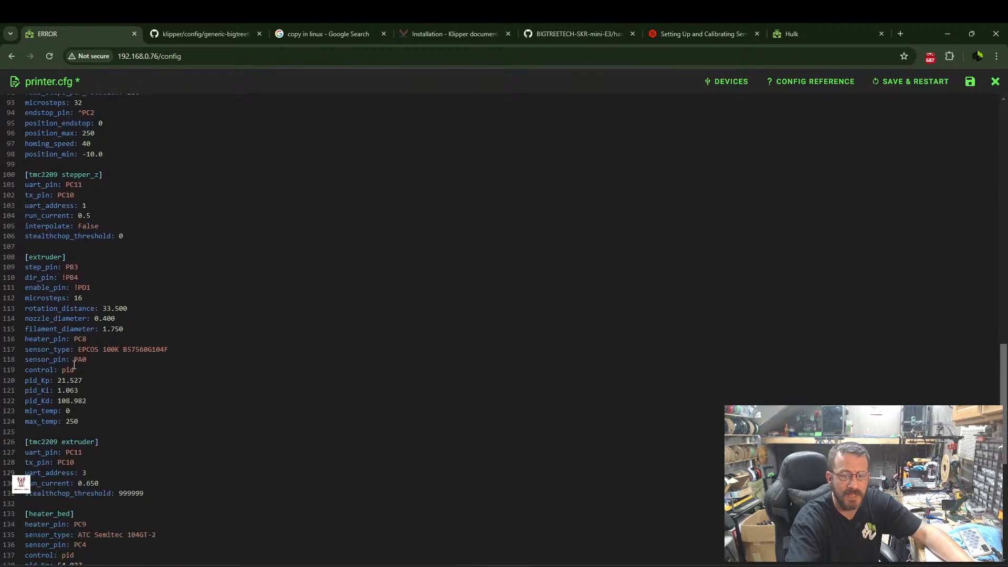
{"action": "scroll", "coordinate": [85, 347], "scroll_direction": "down", "scroll_amount": 2}
{"action": "scroll", "coordinate": [74, 315], "scroll_direction": "up", "scroll_amount": 7}
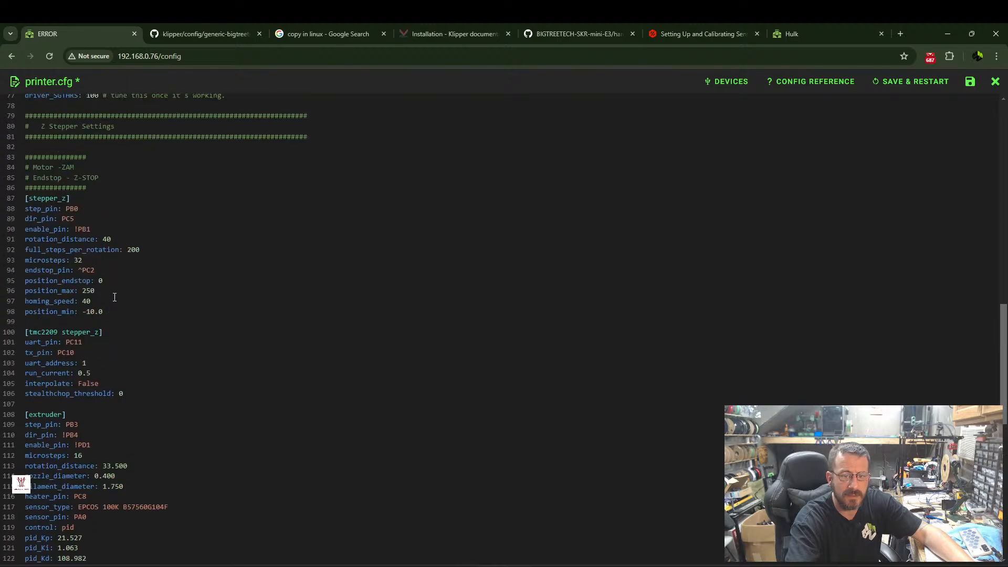
{"action": "scroll", "coordinate": [58, 287], "scroll_direction": "down", "scroll_amount": 10}
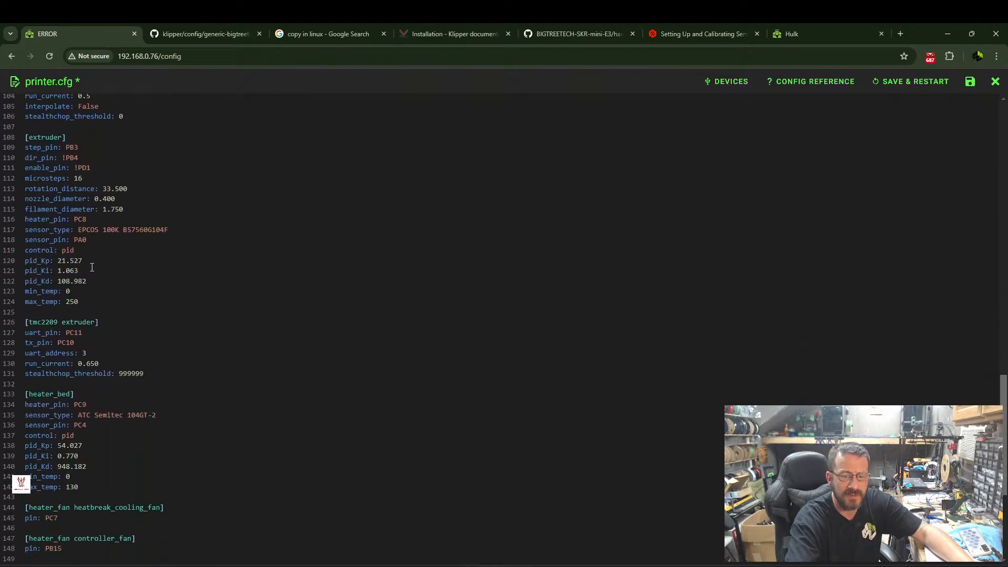
{"action": "scroll", "coordinate": [67, 304], "scroll_direction": "down", "scroll_amount": 1}
{"action": "scroll", "coordinate": [89, 286], "scroll_direction": "up", "scroll_amount": 18}
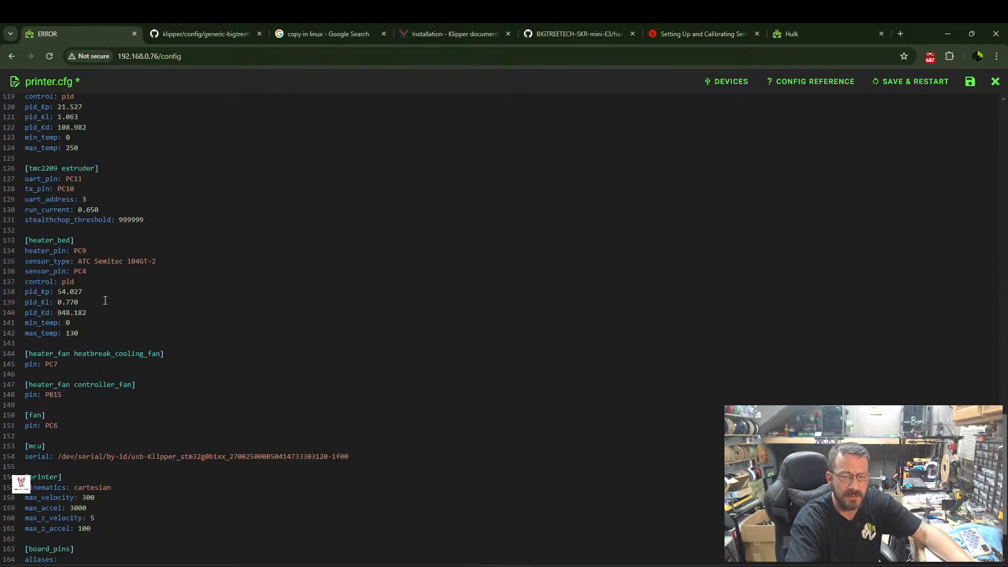
{"action": "scroll", "coordinate": [105, 227], "scroll_direction": "up", "scroll_amount": 4}
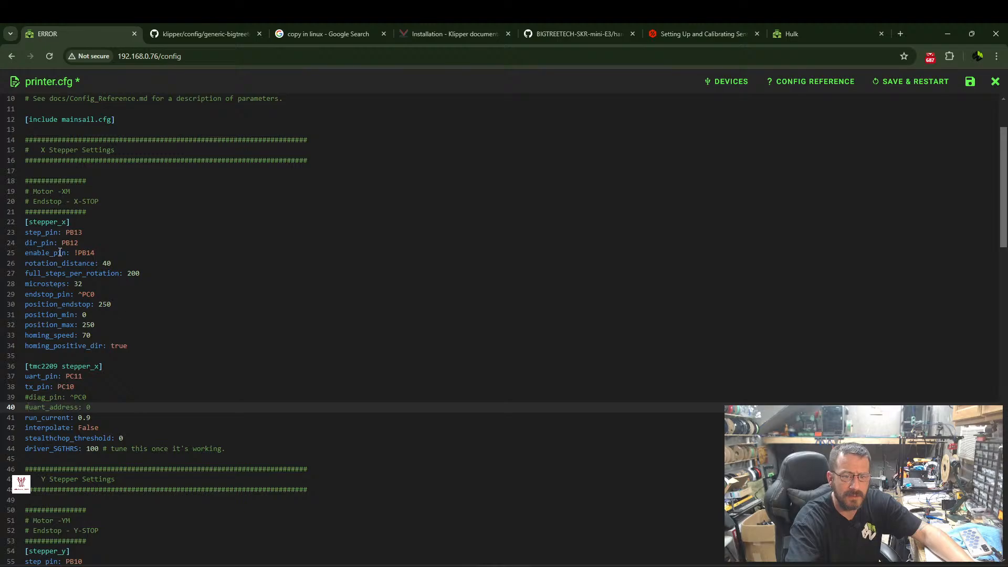
{"action": "scroll", "coordinate": [127, 190], "scroll_direction": "up", "scroll_amount": 2}
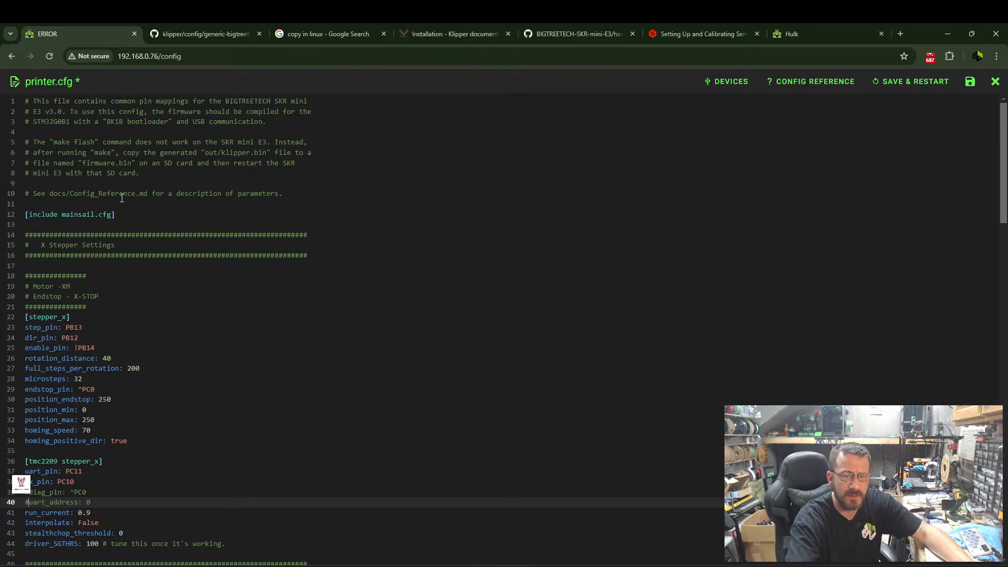
Replace the virtual endstop in the stepper_y section by setting endstop_pin to ^PC1.
{"action": "scroll", "coordinate": [122, 198], "scroll_direction": "down", "scroll_amount": 7}
{"action": "scroll", "coordinate": [76, 292], "scroll_direction": "down", "scroll_amount": 1}
{"action": "left_click_drag", "start_coordinate": [77, 351], "coordinate": [217, 353]}
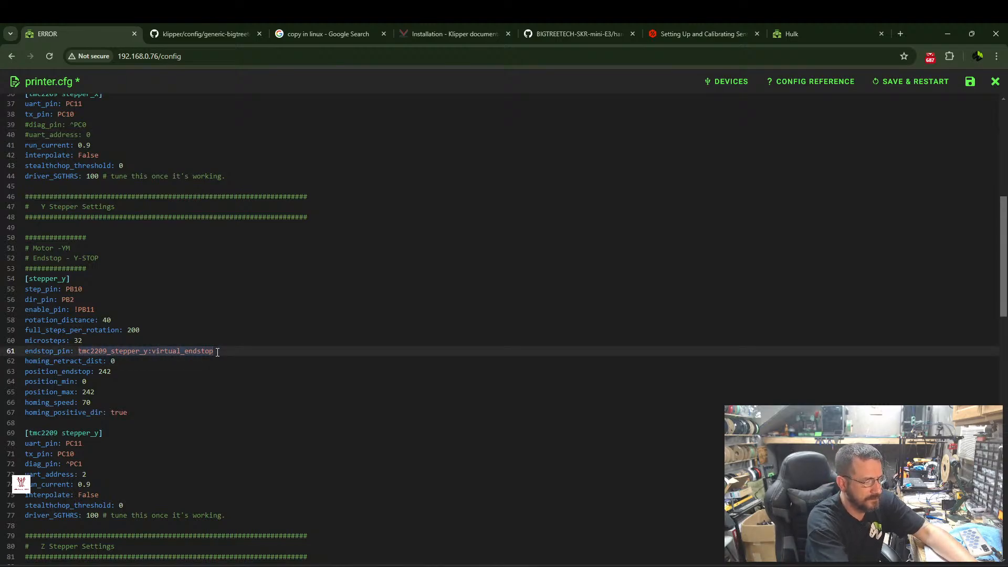
{"action": "type", "text": "^PC"}
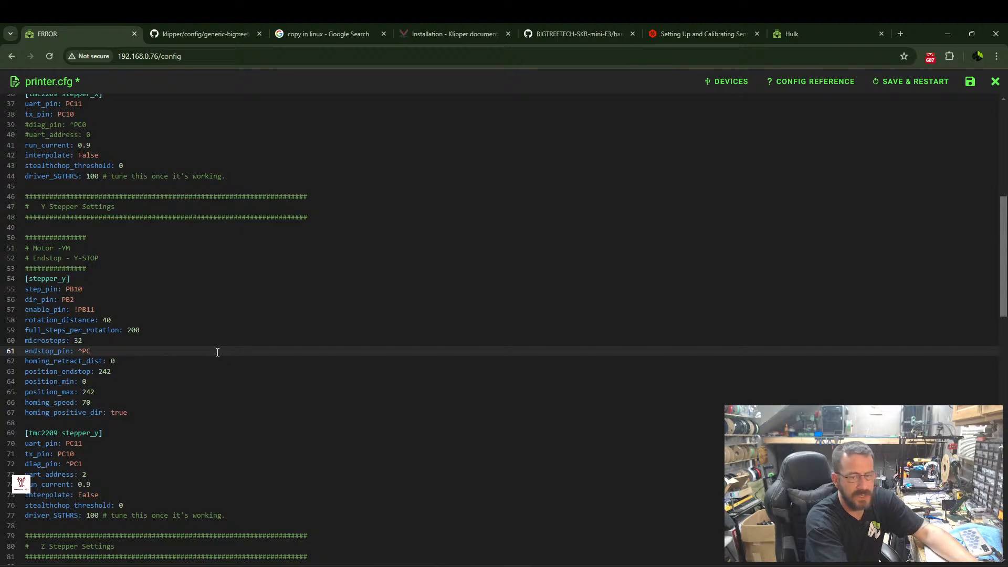
{"action": "type", "text": "1"}
Comment out diag_pin and uart_address in the tmc2209 stepper_y section and save printer.cfg with a Klipper restart.
{"action": "scroll", "coordinate": [103, 315], "scroll_direction": "down", "scroll_amount": 2}
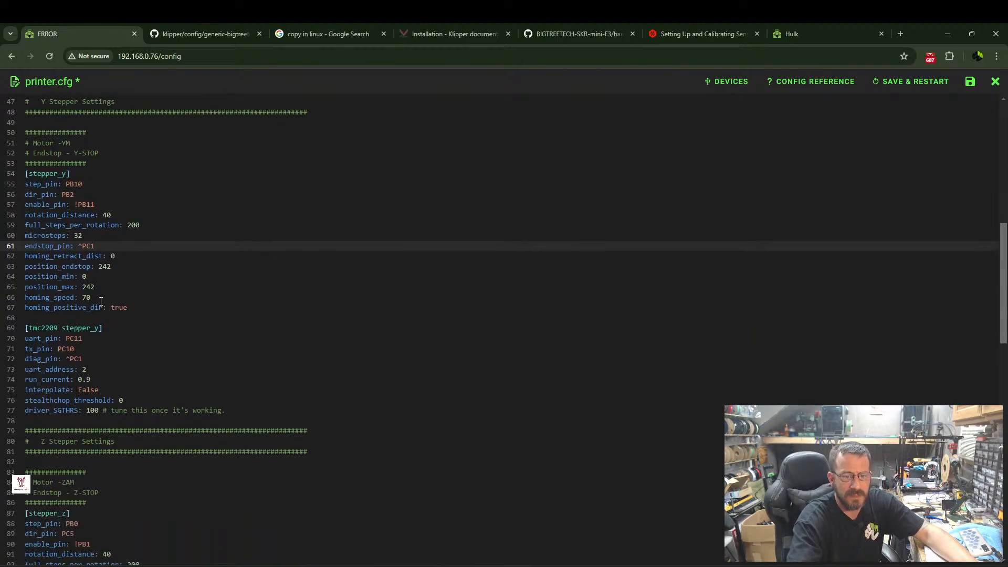
{"action": "scroll", "coordinate": [101, 303], "scroll_direction": "down", "scroll_amount": 1}
{"action": "left_click", "coordinate": [26, 307]}
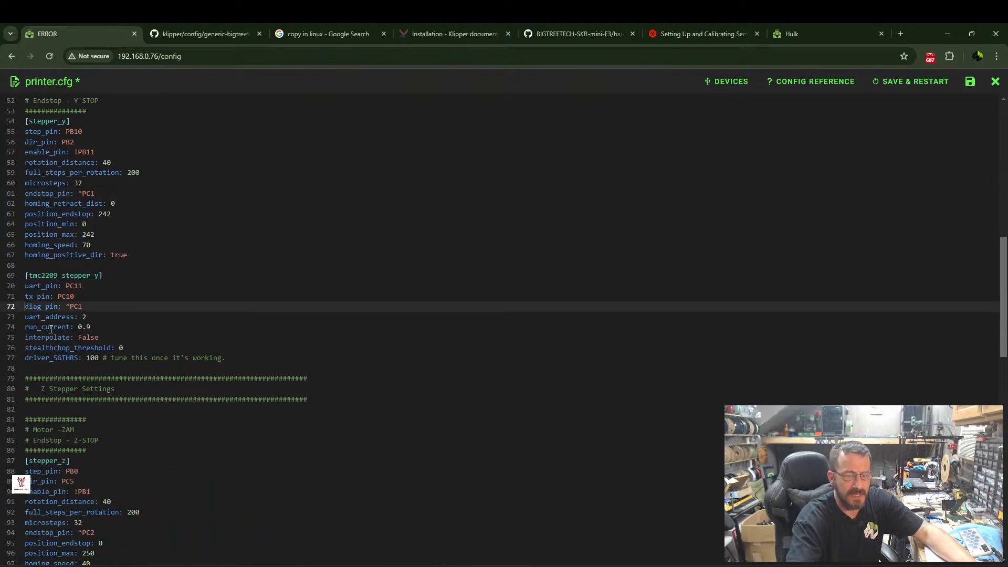
{"action": "type", "text": "#"}
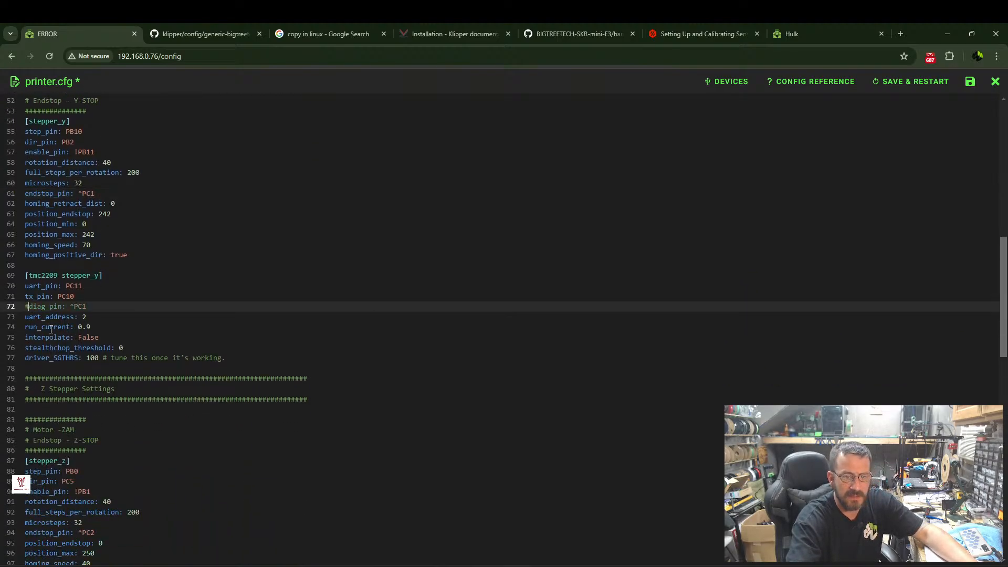
{"action": "left_click", "coordinate": [24, 317]}
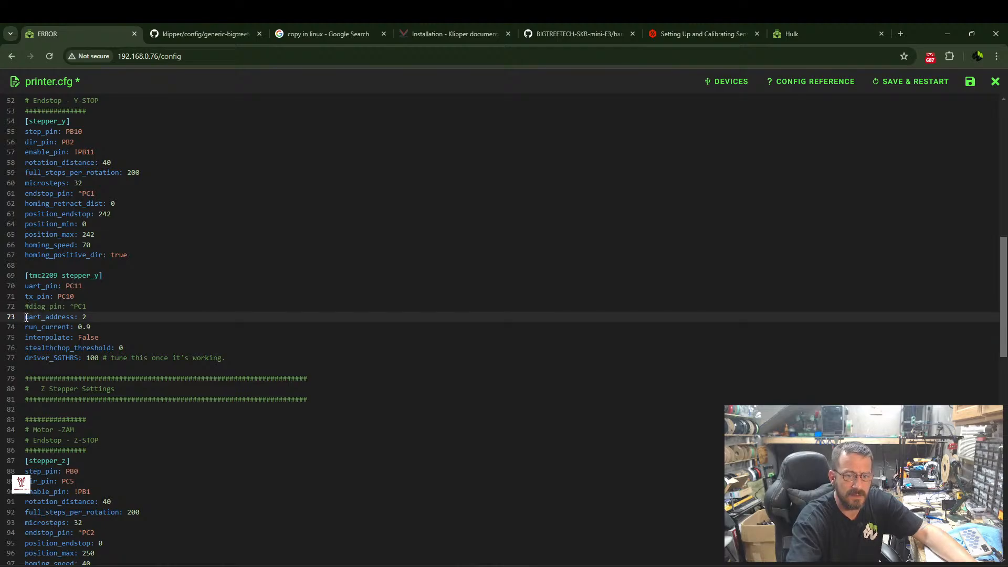
{"action": "type", "text": "#"}
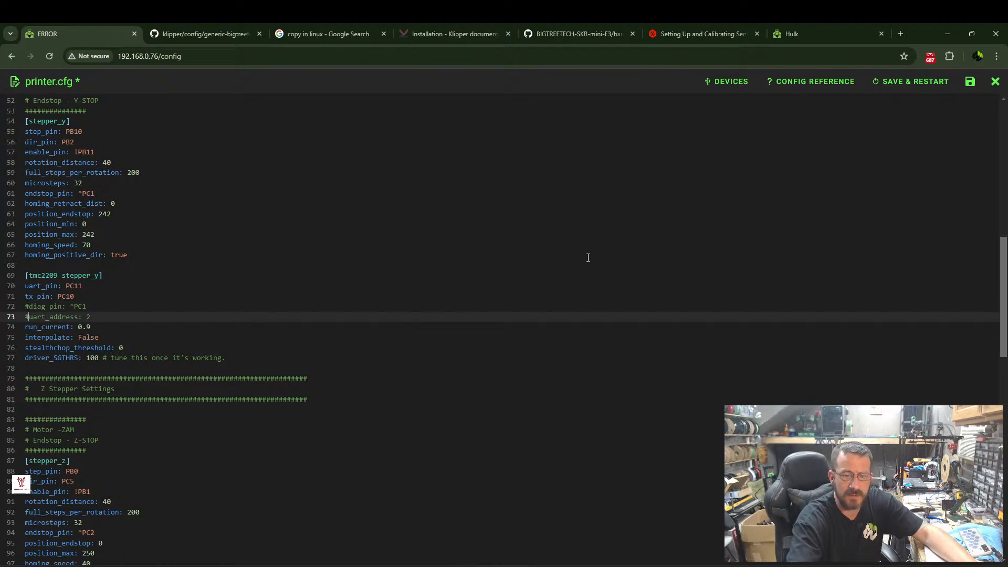
{"action": "left_click", "coordinate": [902, 84]}
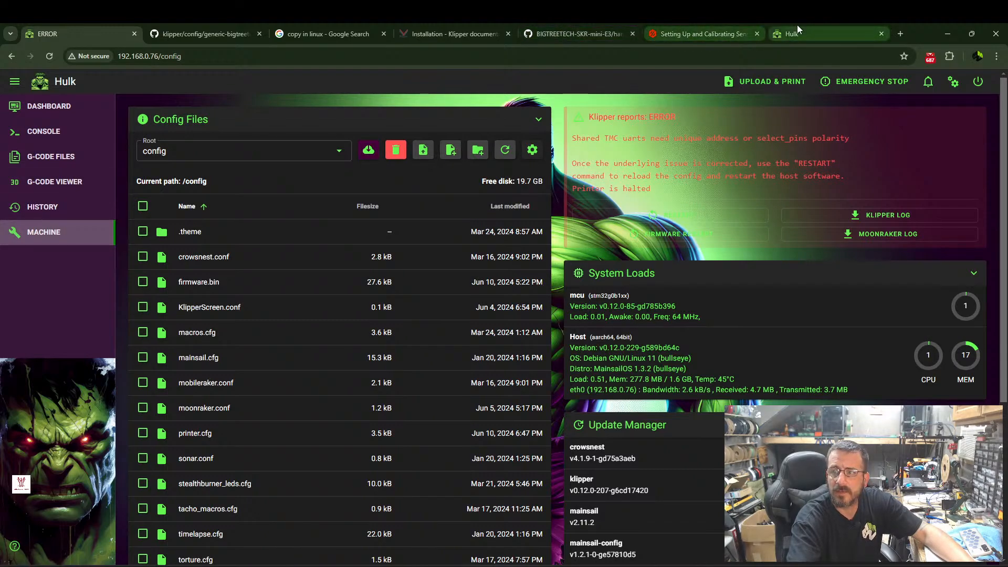
On the hulk.local printer page, close the Prusa Mini sample config and open generic-bigtreetech-skr-mini-e3-v3.0.cfg.
{"action": "left_click", "coordinate": [814, 33]}
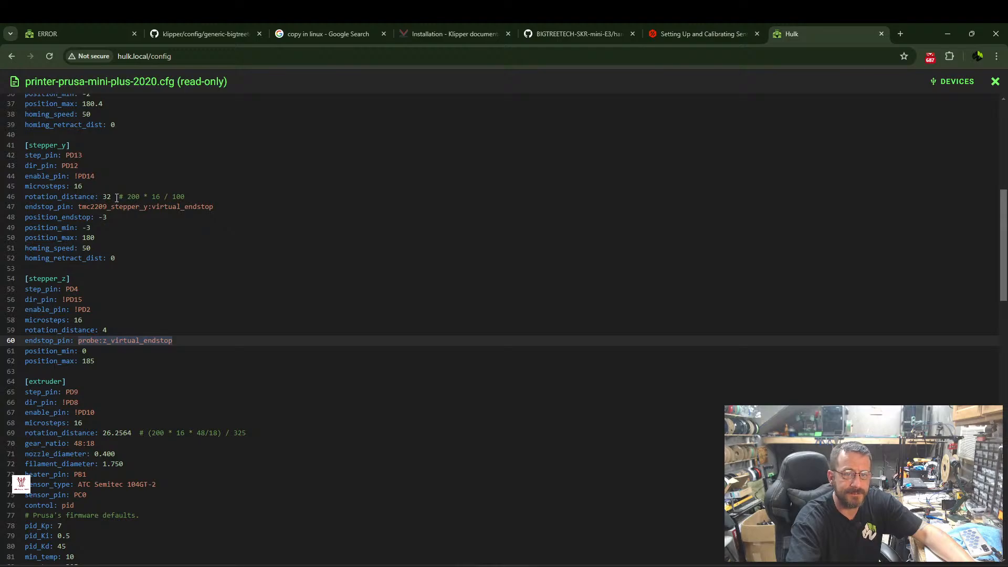
{"action": "scroll", "coordinate": [151, 162], "scroll_direction": "up", "scroll_amount": 7}
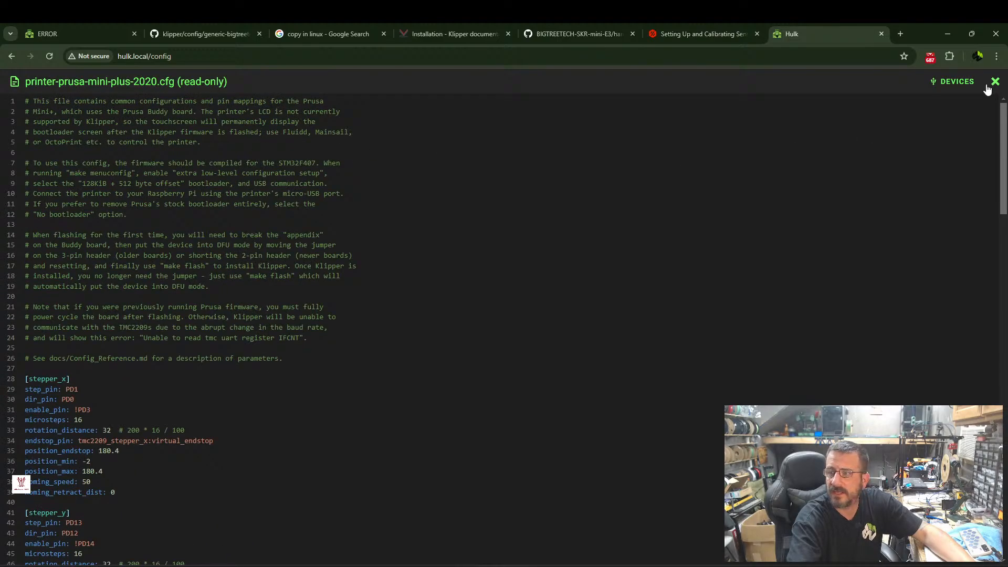
{"action": "left_click", "coordinate": [997, 82]}
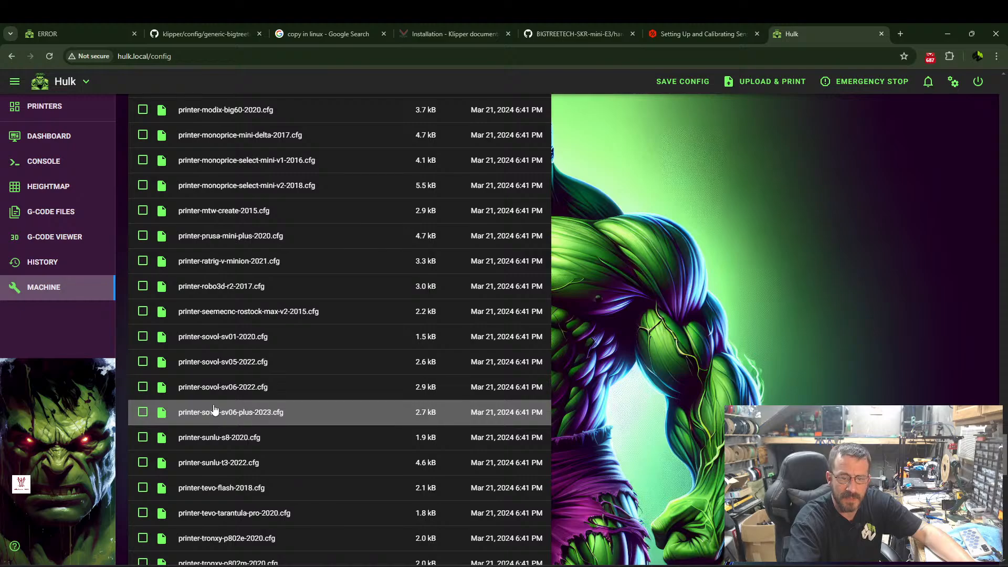
{"action": "scroll", "coordinate": [224, 354], "scroll_direction": "up", "scroll_amount": 10}
{"action": "scroll", "coordinate": [224, 354], "scroll_direction": "up", "scroll_amount": 15}
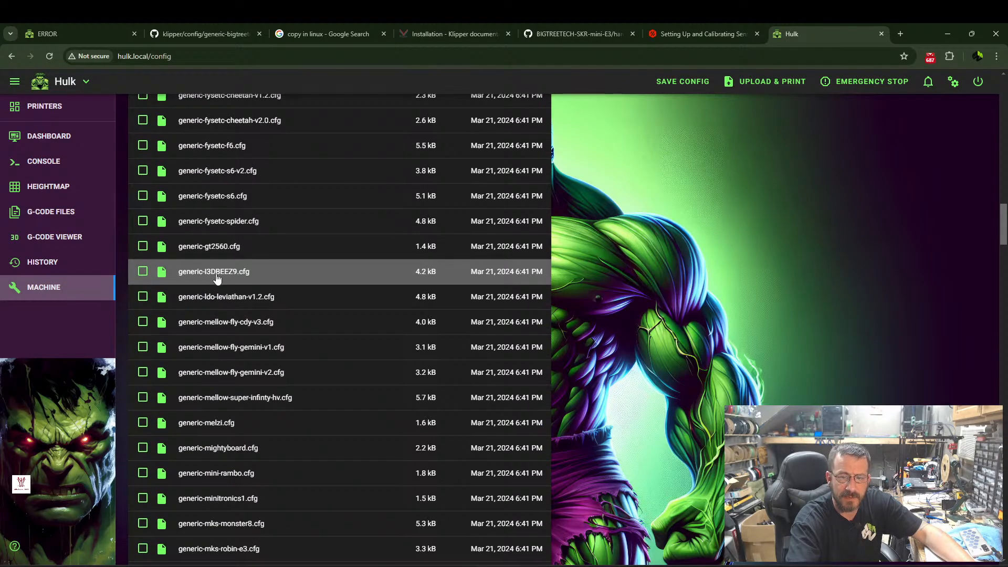
{"action": "scroll", "coordinate": [218, 276], "scroll_direction": "up", "scroll_amount": 3}
{"action": "scroll", "coordinate": [218, 277], "scroll_direction": "up", "scroll_amount": 5}
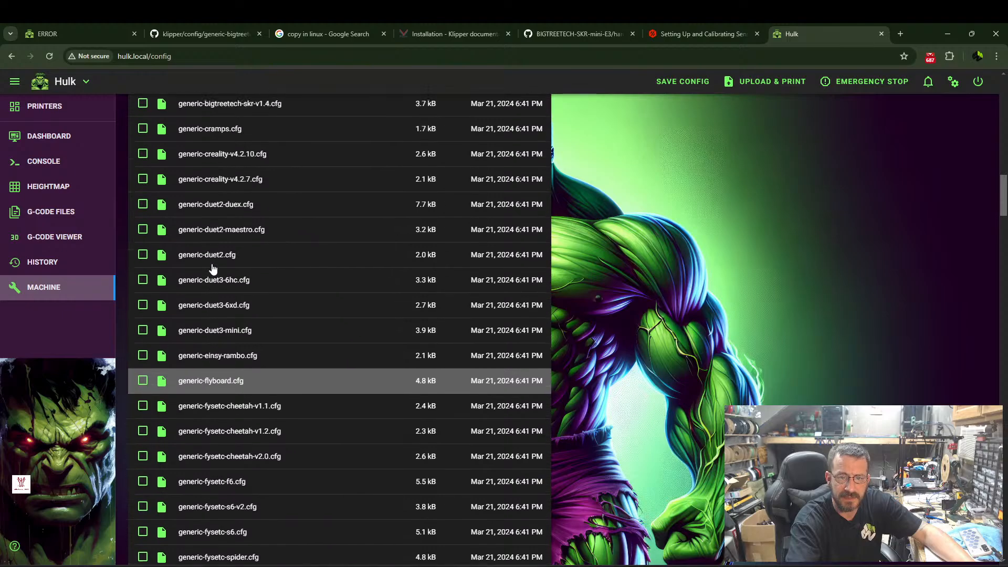
{"action": "scroll", "coordinate": [223, 270], "scroll_direction": "up", "scroll_amount": 5}
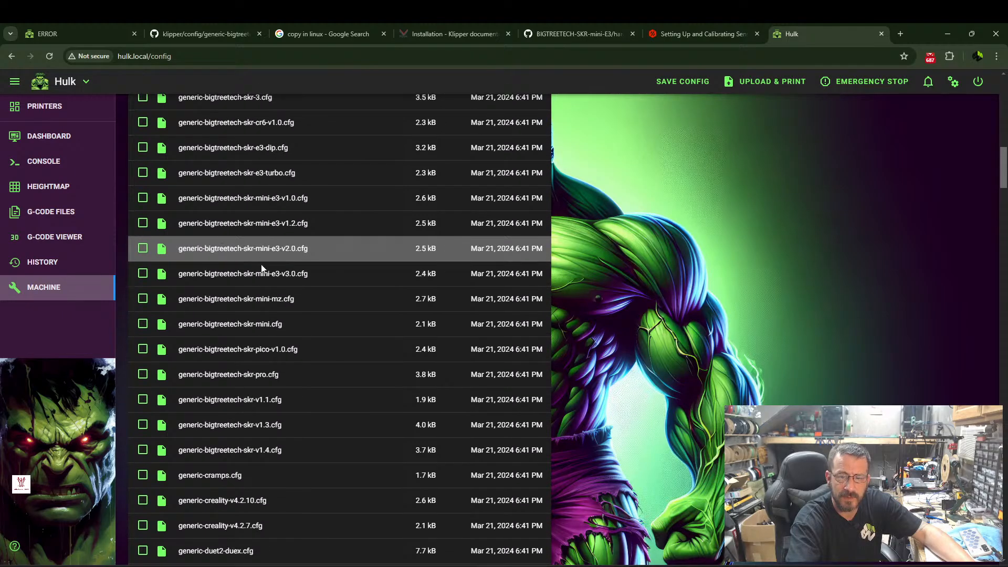
{"action": "left_click", "coordinate": [264, 277]}
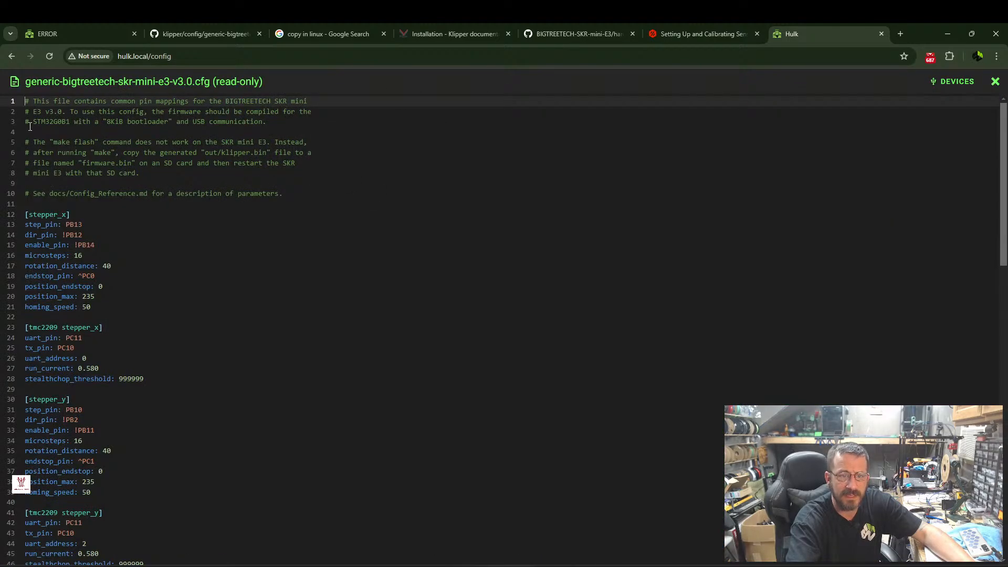
Copy the full contents of generic-bigtreetech-skr-mini-e3-v3.0.cfg and replace everything in printer.cfg on 192.168.0.76 with it.
{"action": "left_click_drag", "start_coordinate": [23, 101], "coordinate": [79, 565]}
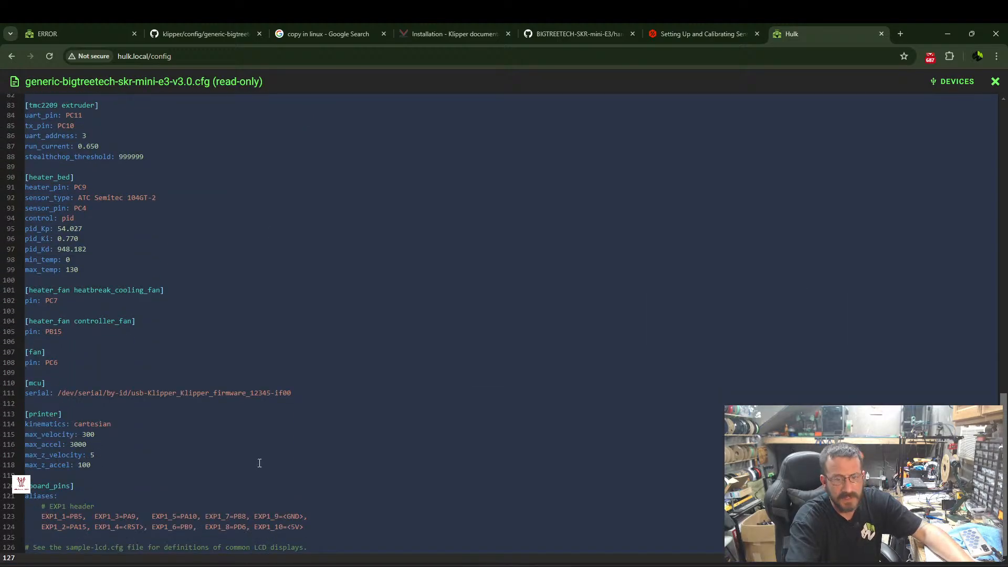
{"action": "left_click", "coordinate": [90, 31]}
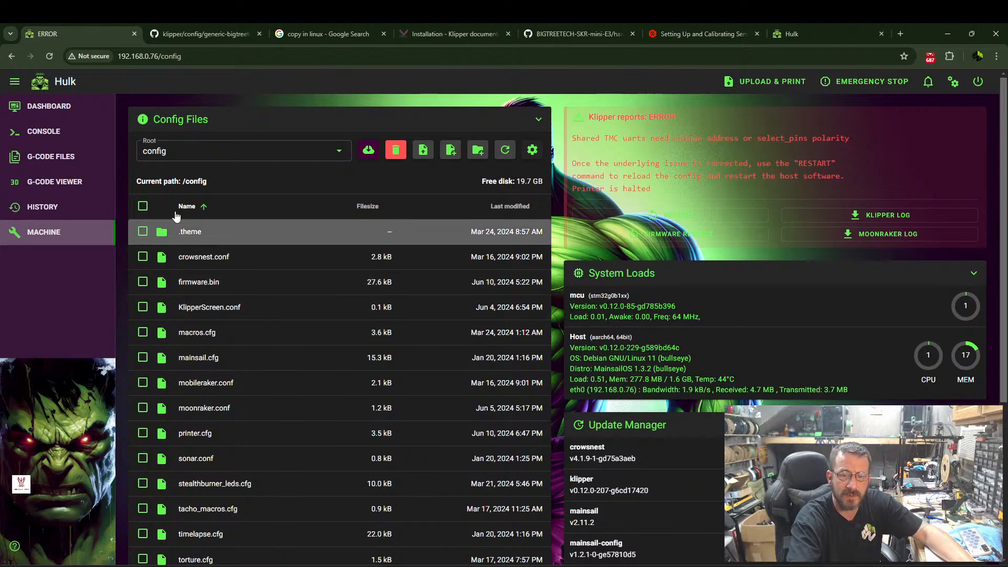
{"action": "left_click", "coordinate": [195, 434]}
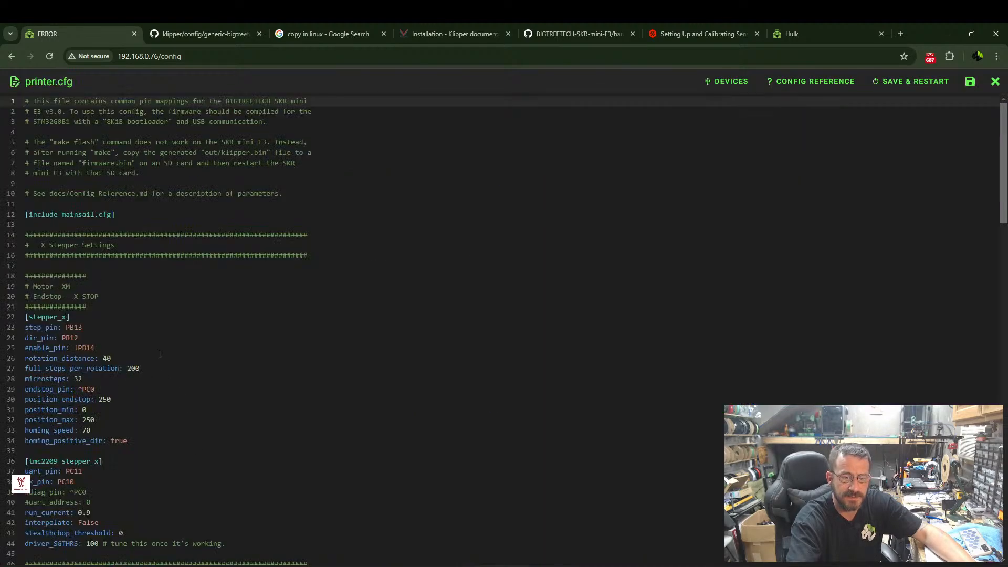
{"action": "left_click_drag", "start_coordinate": [25, 101], "coordinate": [200, 565]}
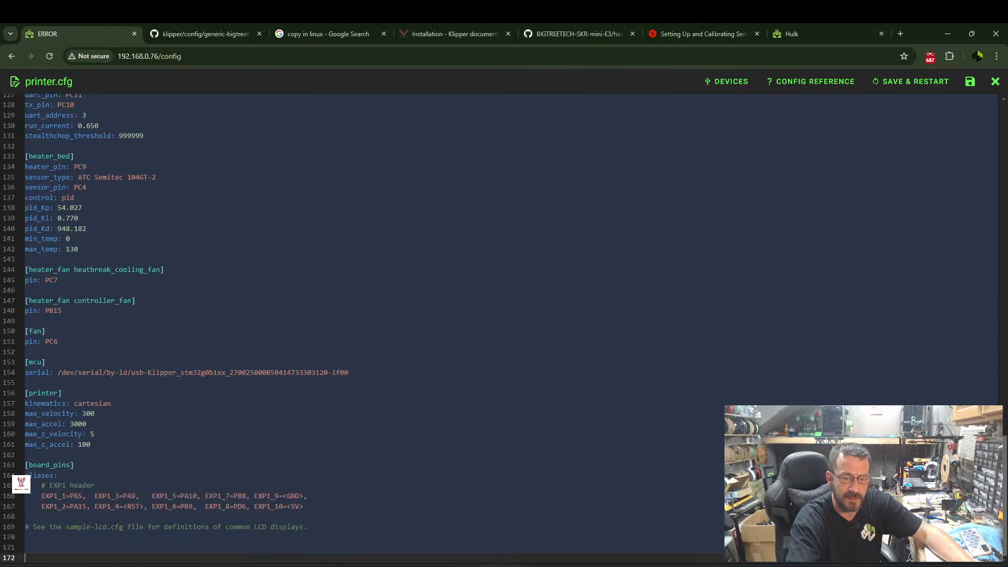
{"action": "key", "text": "ctrl+v"}
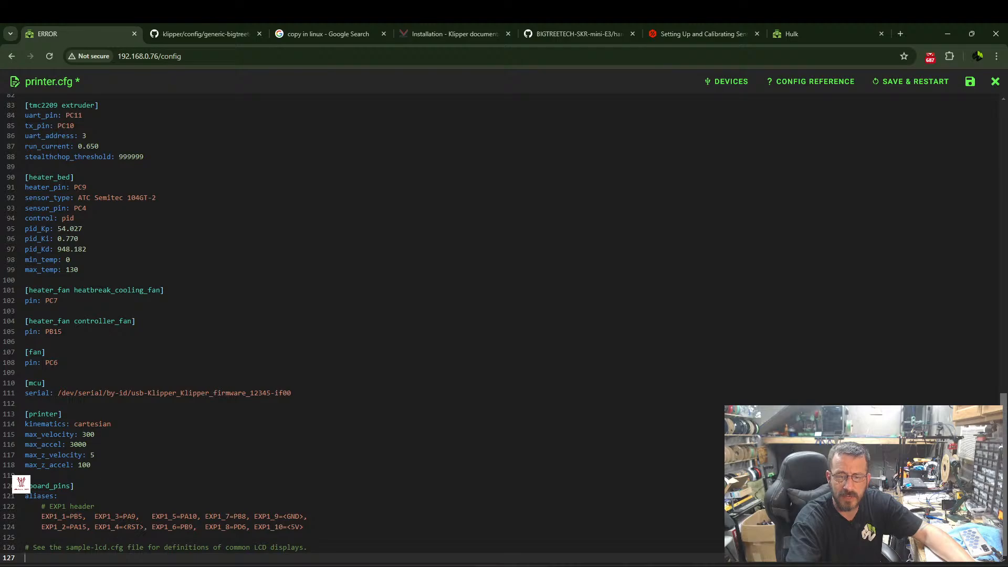
Replace the mcu serial value with the usb-Klipper_stm32g0b1xx path copied from the PuTTY terminal, and save printer.cfg with a restart.
{"action": "key", "text": "alt+Tab"}
{"action": "left_click_drag", "start_coordinate": [74, 459], "coordinate": [669, 462]}
{"action": "key", "text": "alt+Tab"}
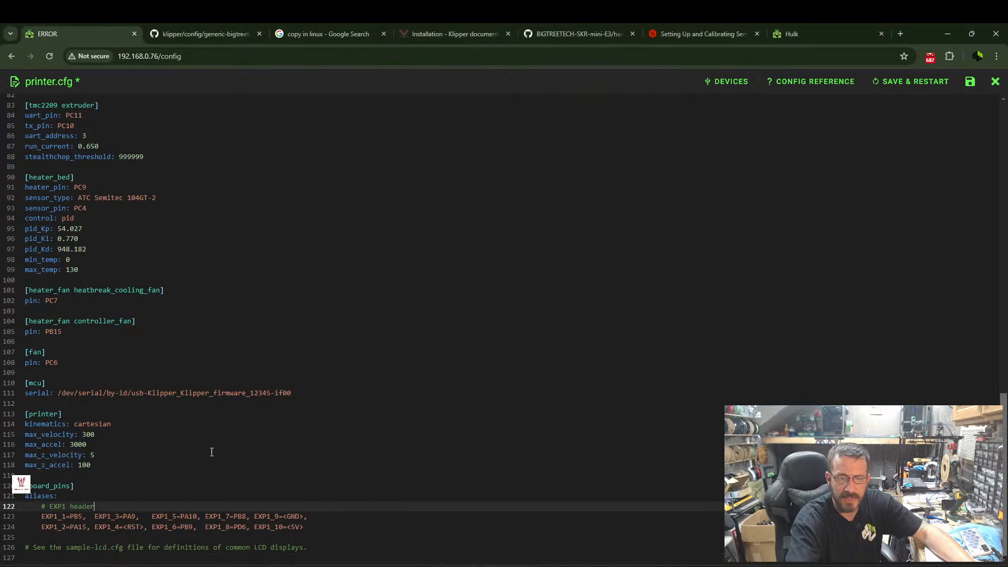
{"action": "left_click_drag", "start_coordinate": [58, 393], "coordinate": [338, 395]}
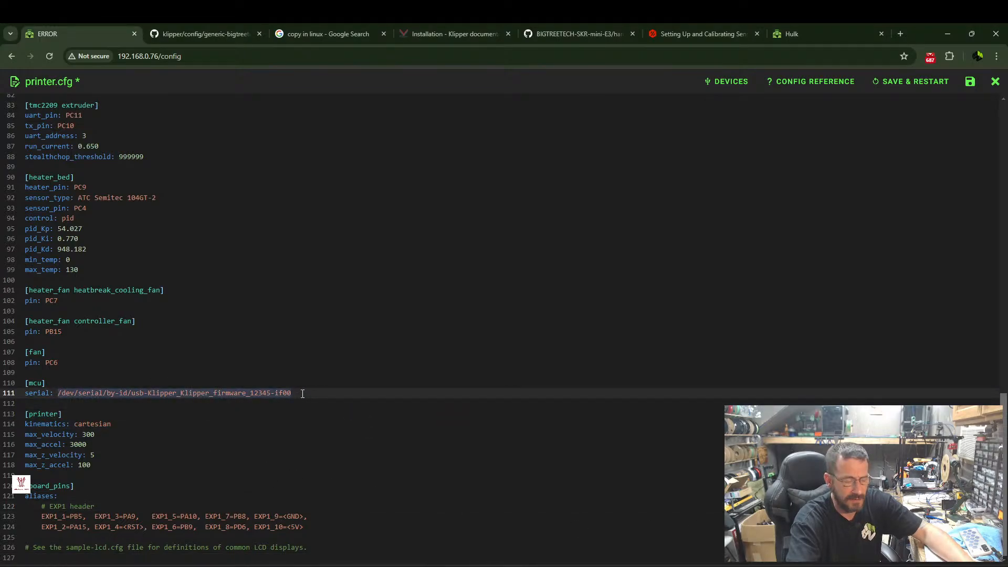
{"action": "key", "text": "ctrl+v"}
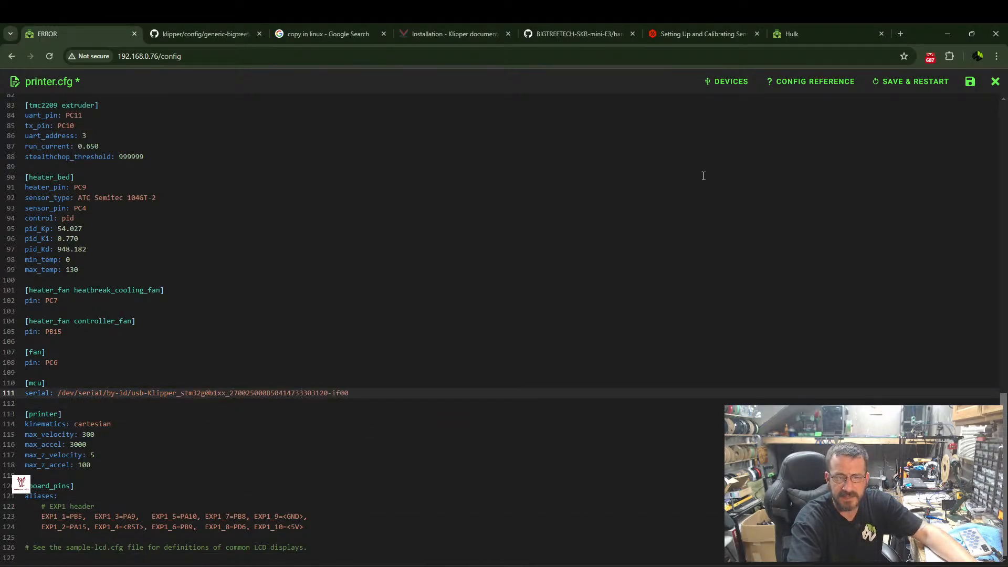
{"action": "left_click", "coordinate": [895, 84]}
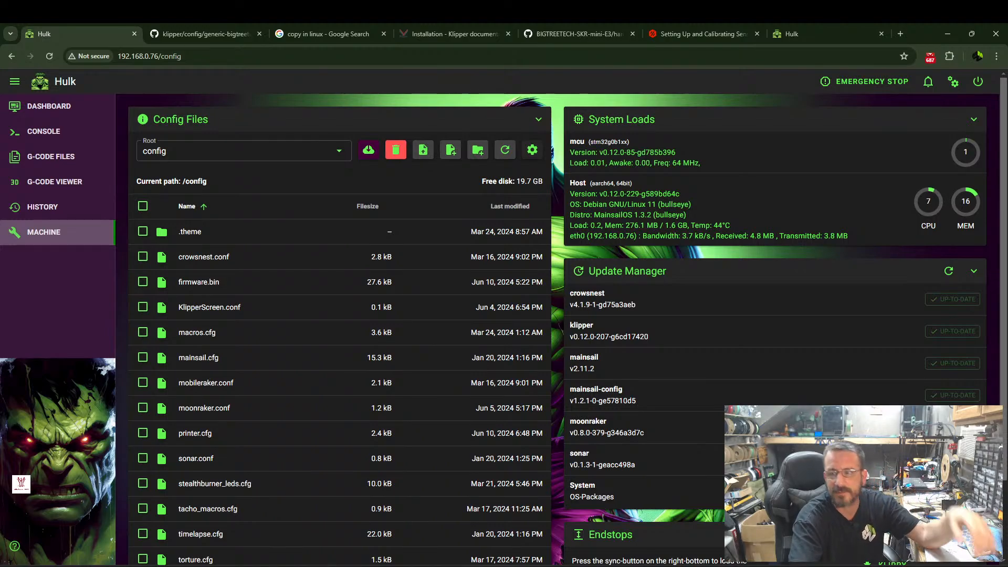
Reopen printer.cfg, add [include mainsail.cfg] on its own line above the Config_Reference.md comment, and save with a restart.
{"action": "left_click", "coordinate": [45, 106]}
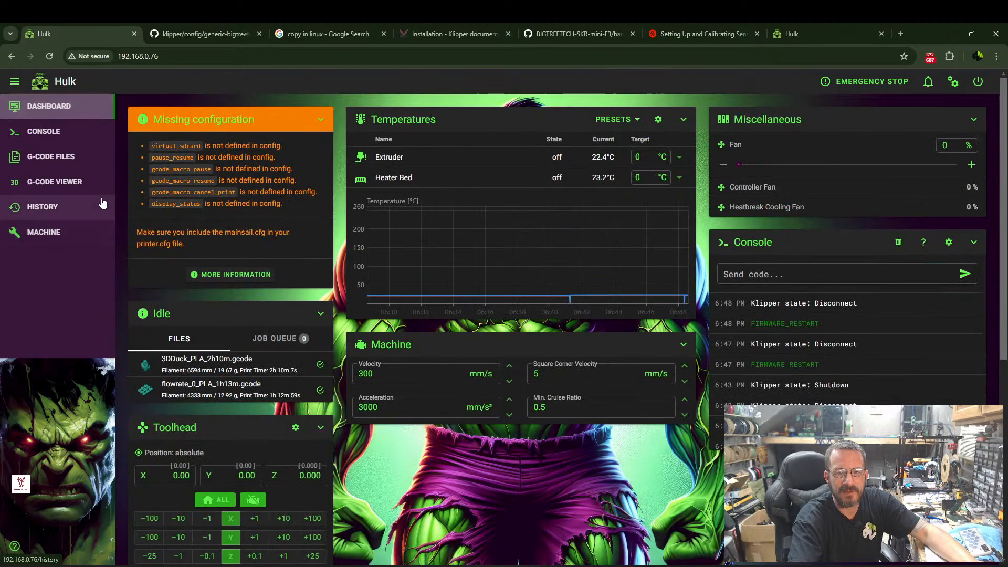
{"action": "left_click", "coordinate": [43, 231]}
{"action": "scroll", "coordinate": [210, 430], "scroll_direction": "down", "scroll_amount": 2}
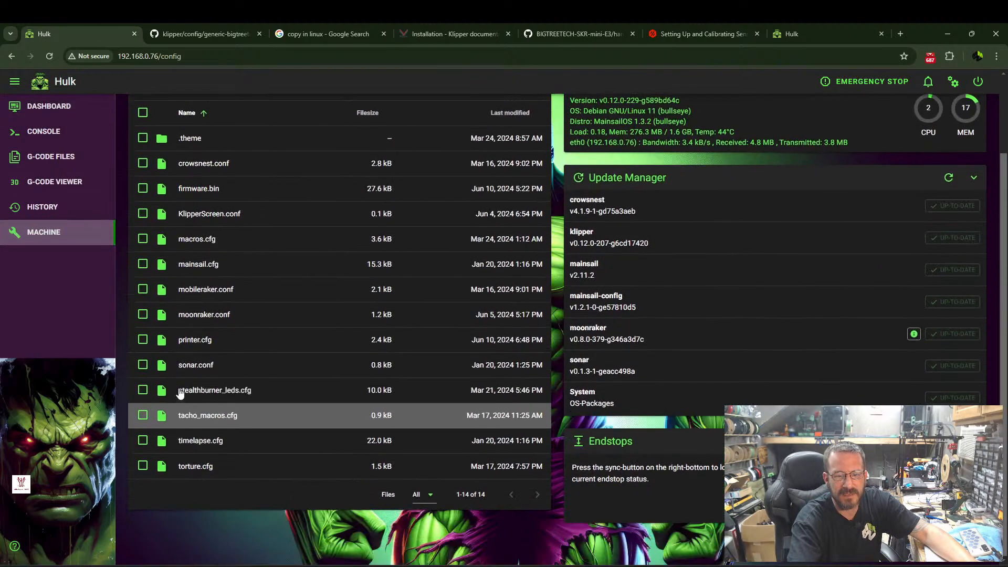
{"action": "left_click", "coordinate": [198, 344]}
{"action": "left_click", "coordinate": [36, 187]}
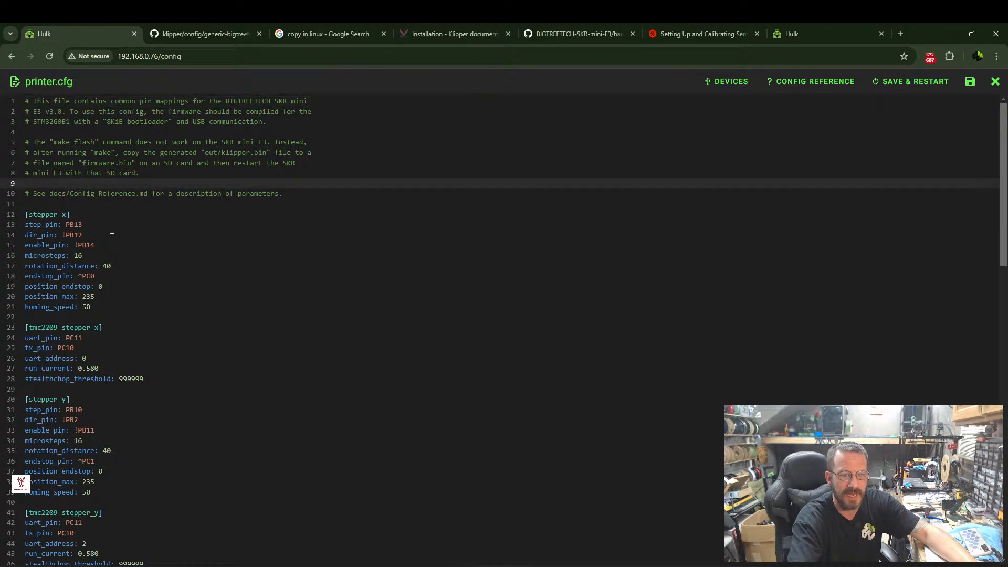
{"action": "key", "text": "Return"}
{"action": "key", "text": "Return"}
{"action": "key", "text": "Up"}
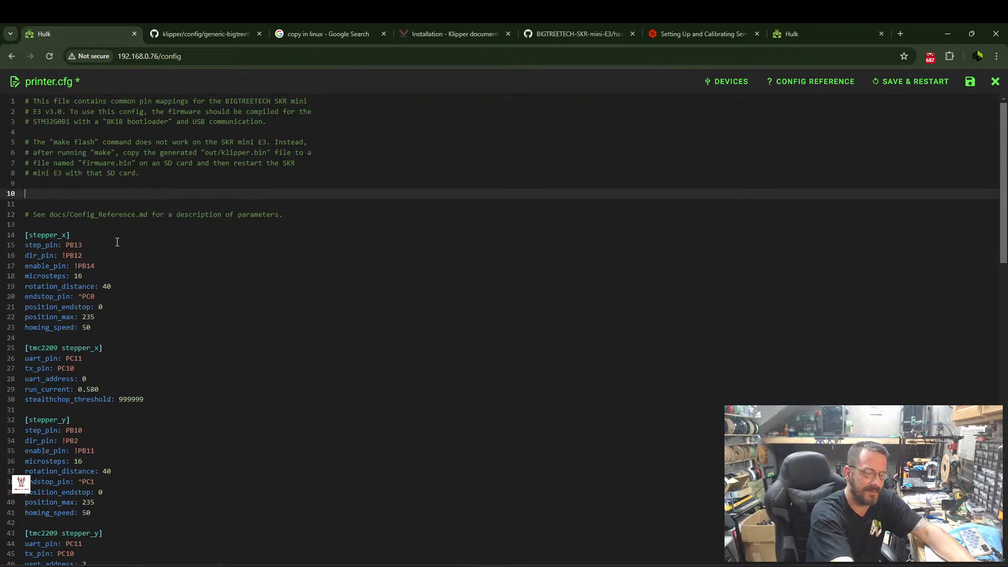
{"action": "type", "text": "[include"}
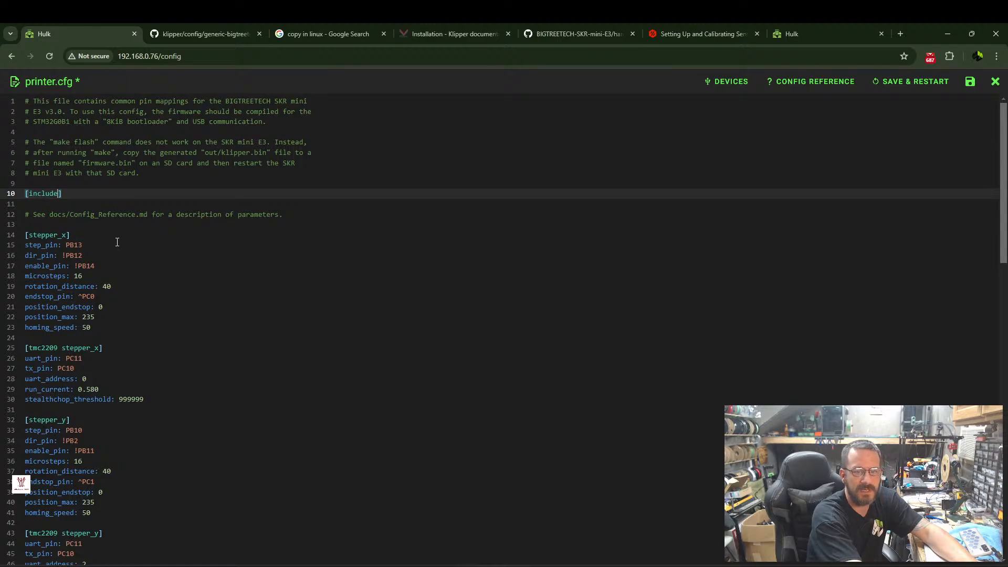
{"action": "type", "text": " main"}
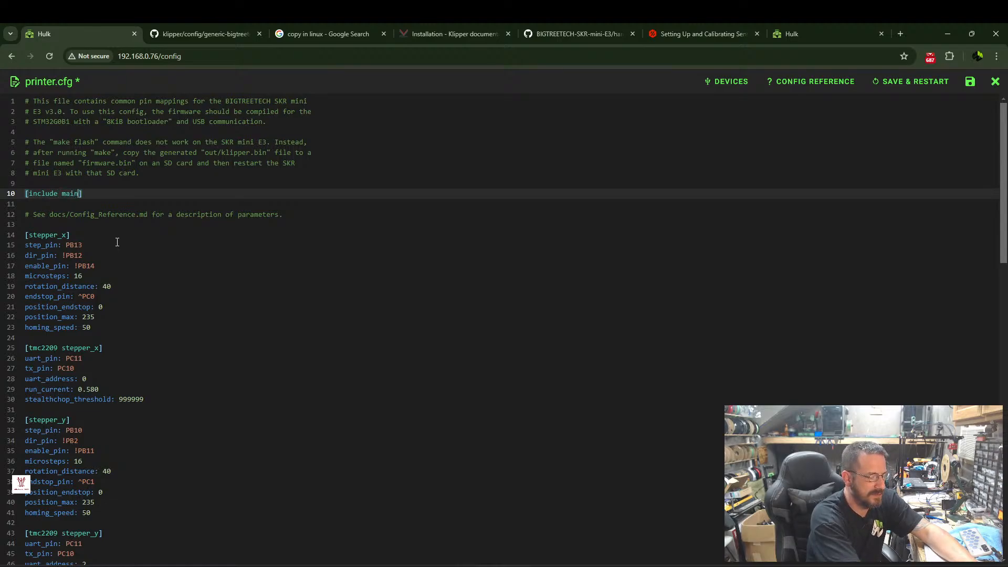
{"action": "type", "text": "sail.f"}
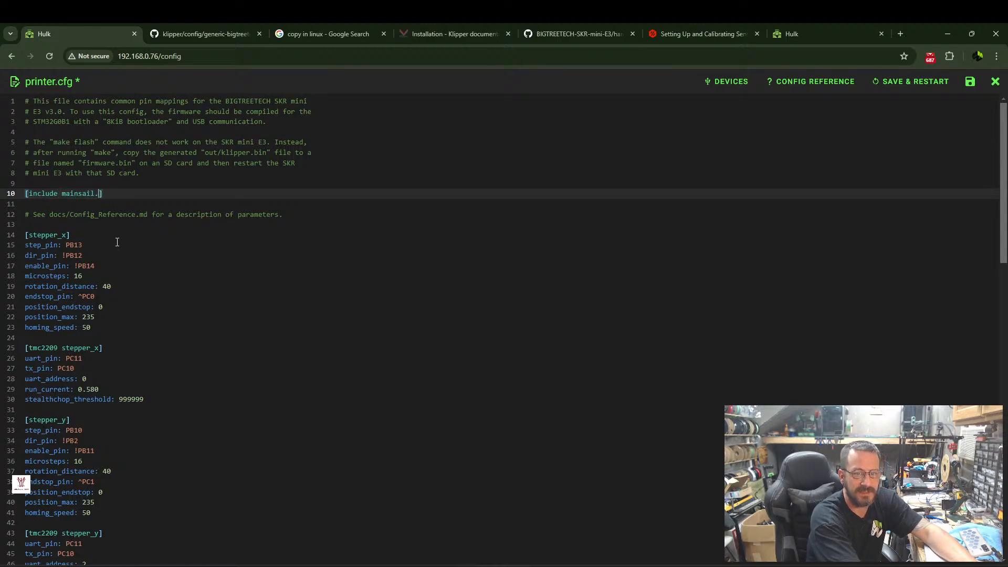
{"action": "type", "text": "fg"}
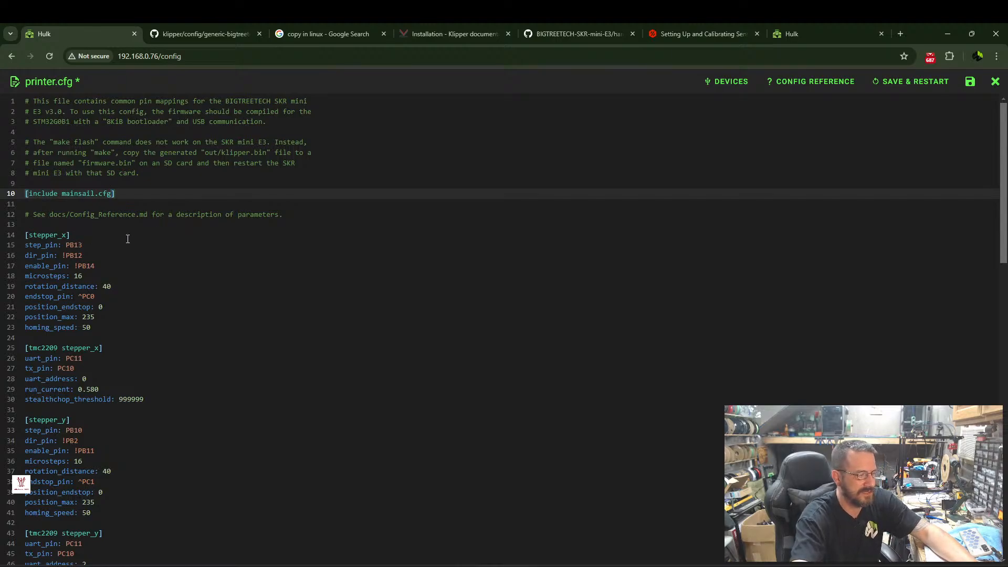
{"action": "left_click", "coordinate": [905, 82]}
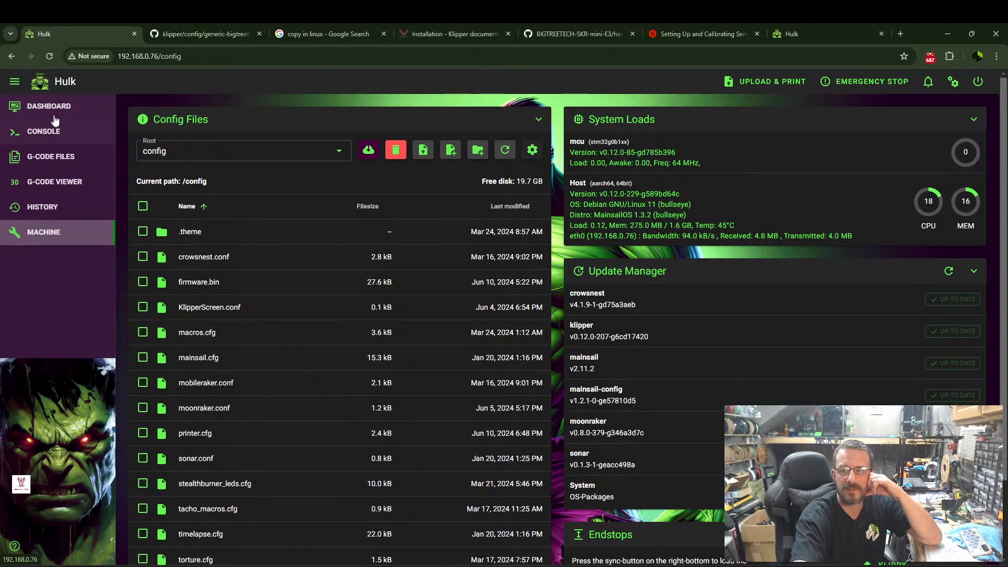
Check the printer dashboard and the X, Y and Z endstop readings on the machine page.
{"action": "left_click", "coordinate": [49, 106]}
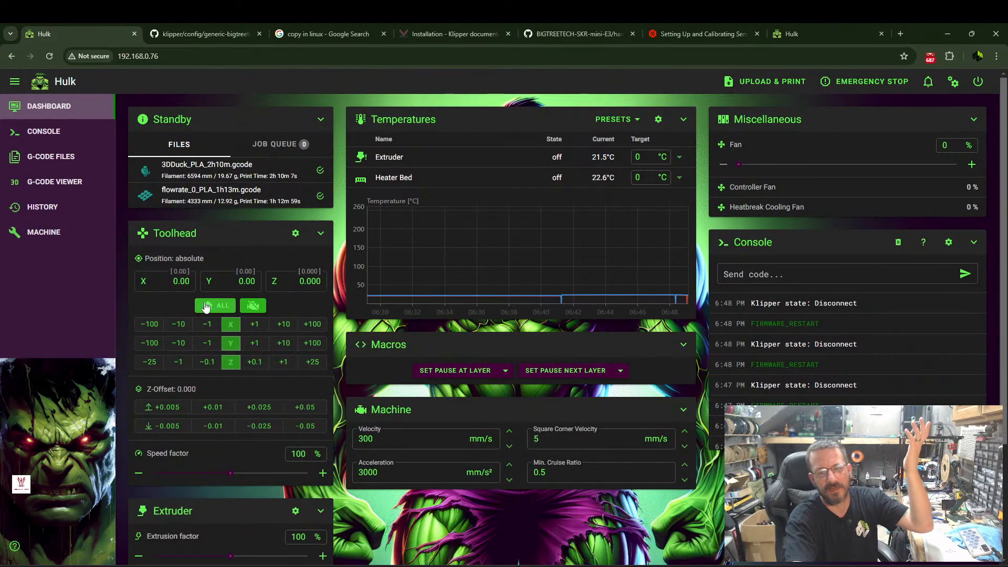
{"action": "left_click", "coordinate": [58, 233]}
{"action": "scroll", "coordinate": [567, 326], "scroll_direction": "down", "scroll_amount": 3}
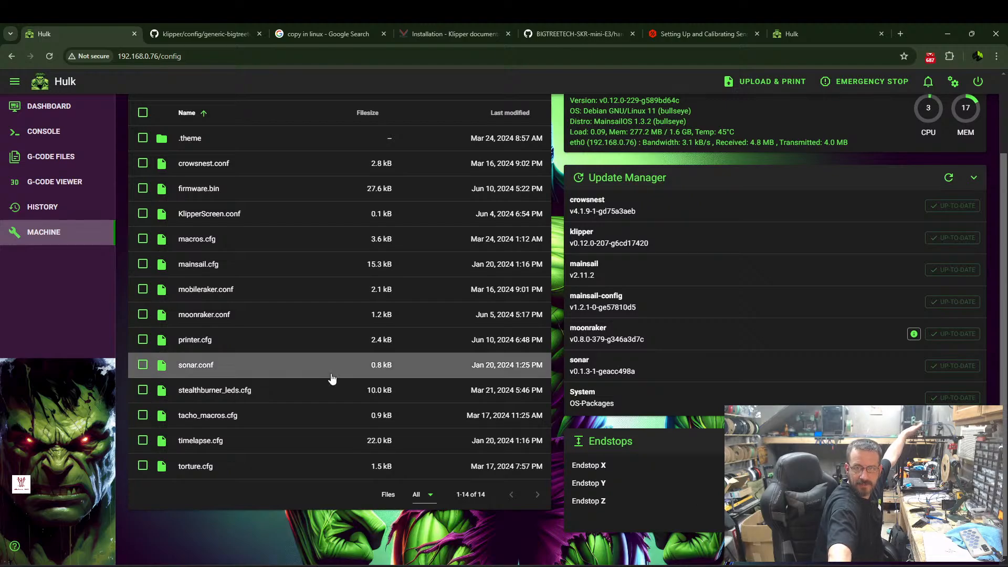
{"action": "scroll", "coordinate": [320, 300], "scroll_direction": "down", "scroll_amount": 2}
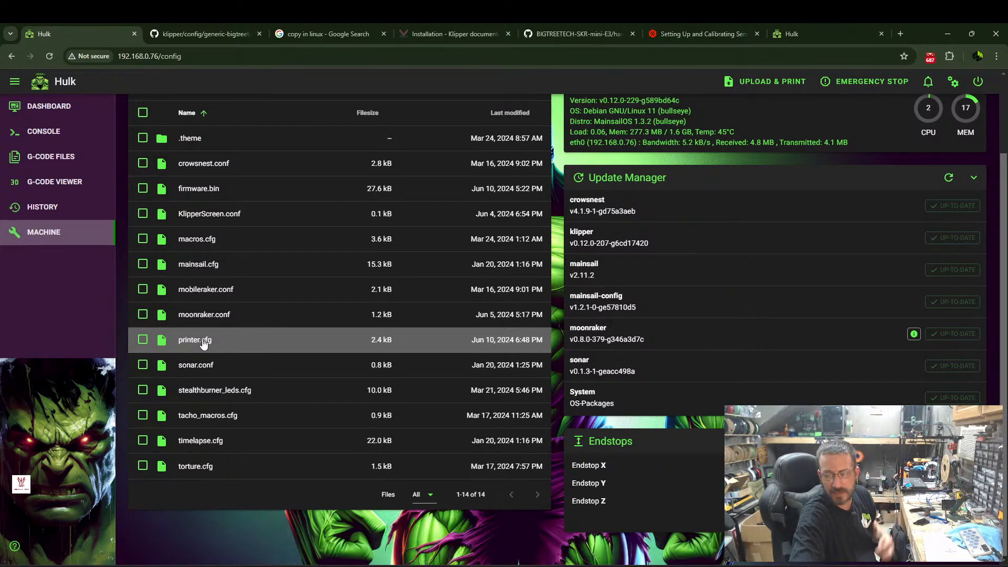
Reboot the printer's host and dismiss the PuTTY connection error.
{"action": "left_click", "coordinate": [978, 89]}
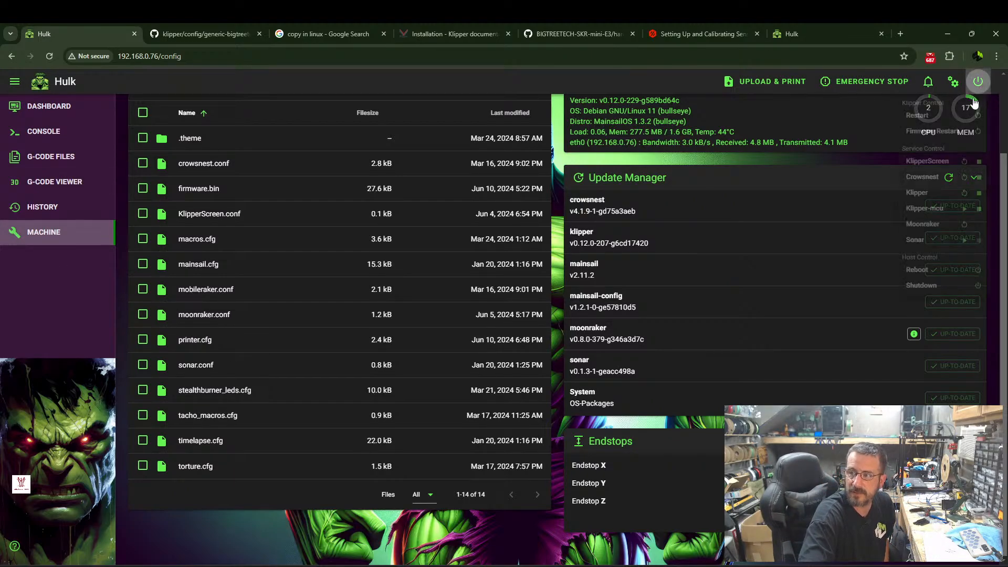
{"action": "left_click", "coordinate": [917, 269]}
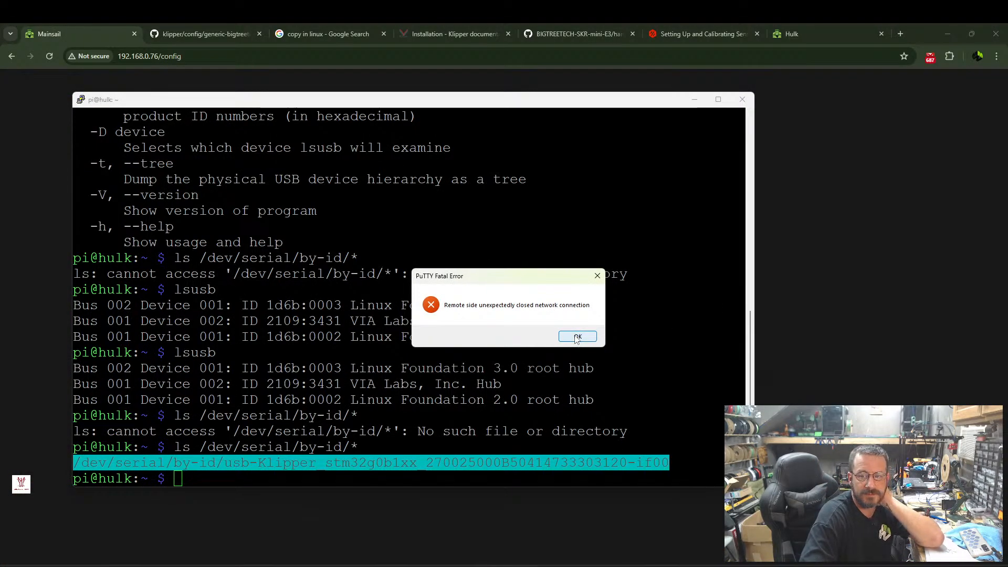
{"action": "left_click", "coordinate": [577, 337]}
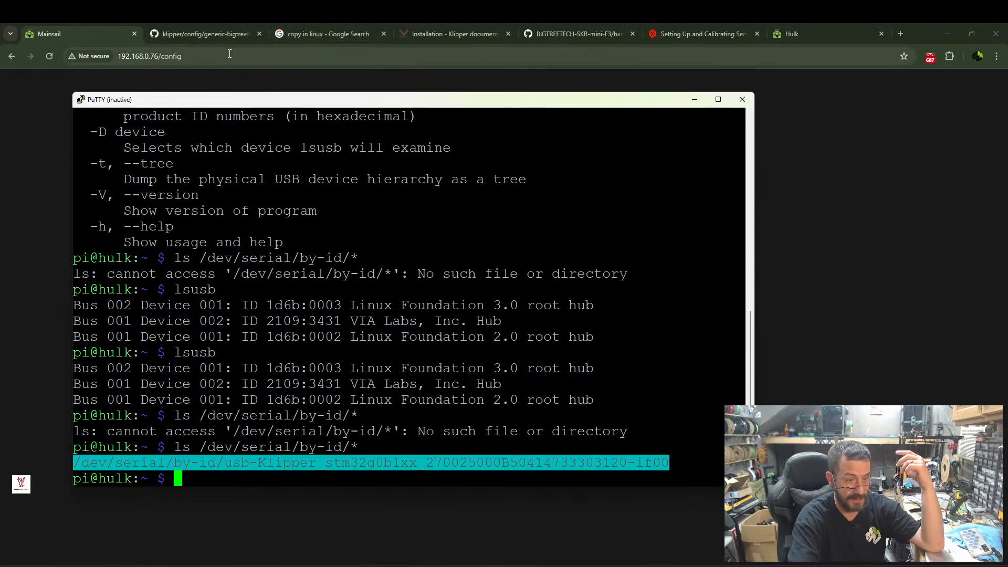
Restart the PuTTY session to 192.168.0.76 and log in as pi with the account password.
{"action": "left_click", "coordinate": [81, 99]}
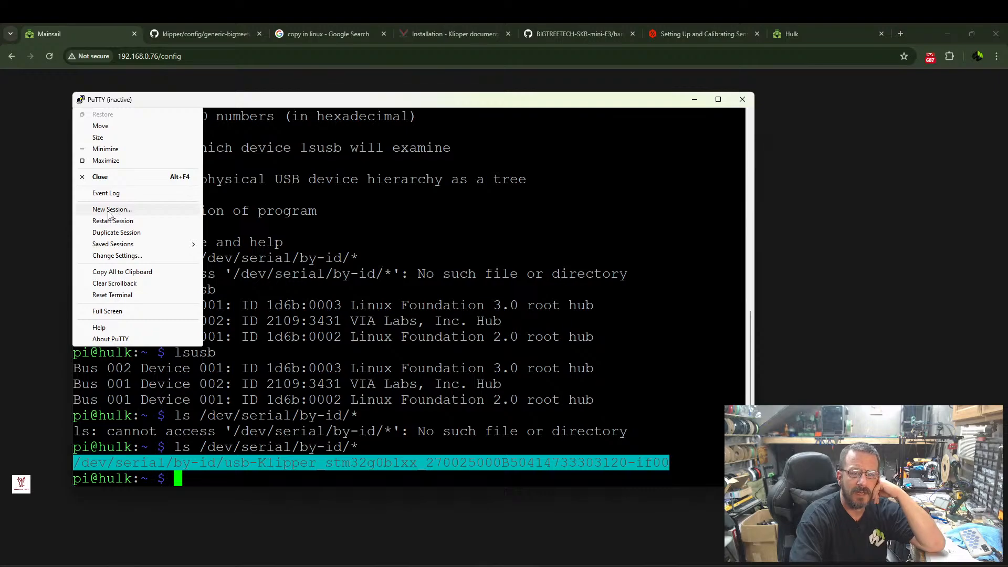
{"action": "left_click", "coordinate": [157, 220]}
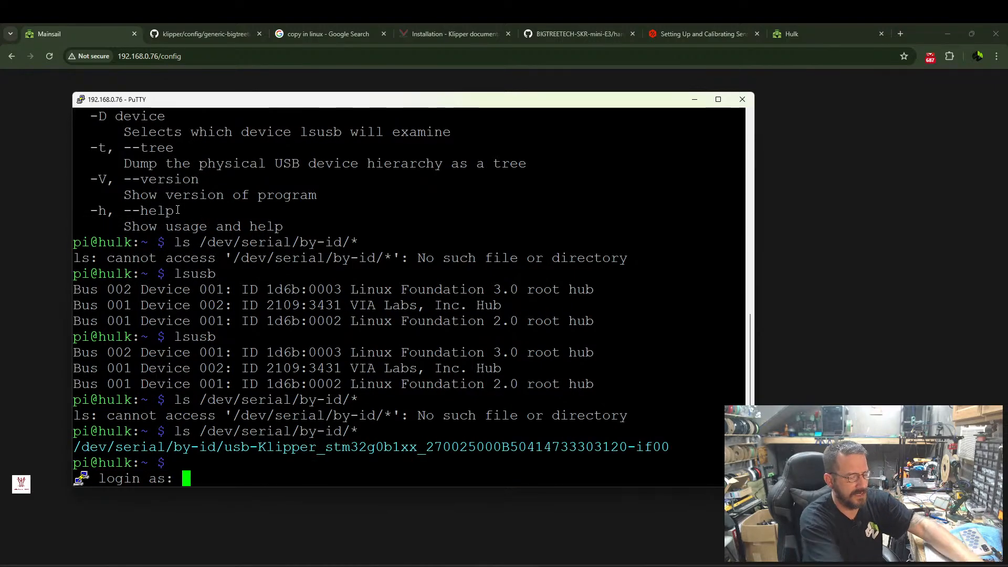
{"action": "type", "text": "pi"}
{"action": "key", "text": "Return"}
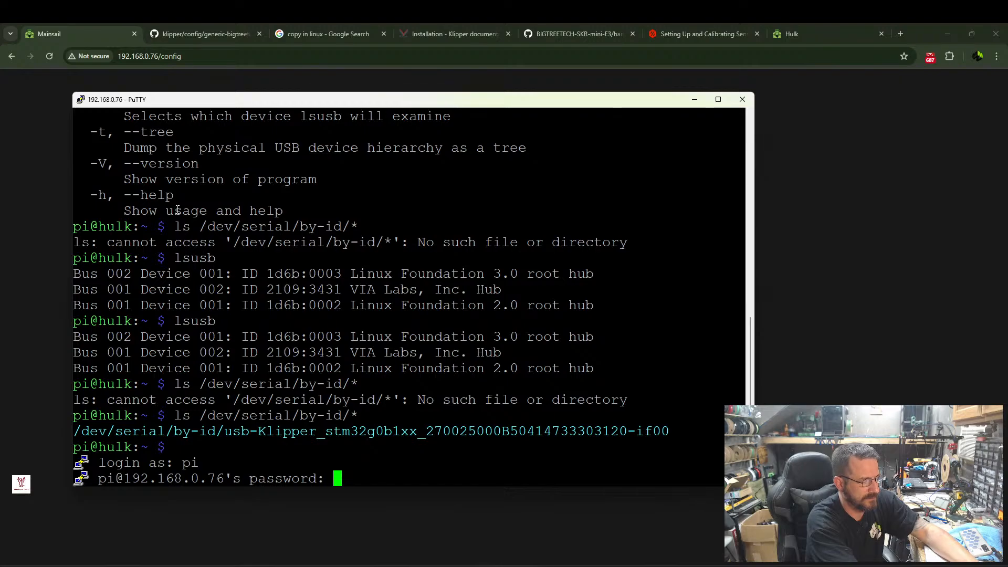
{"action": "key", "text": "Return"}
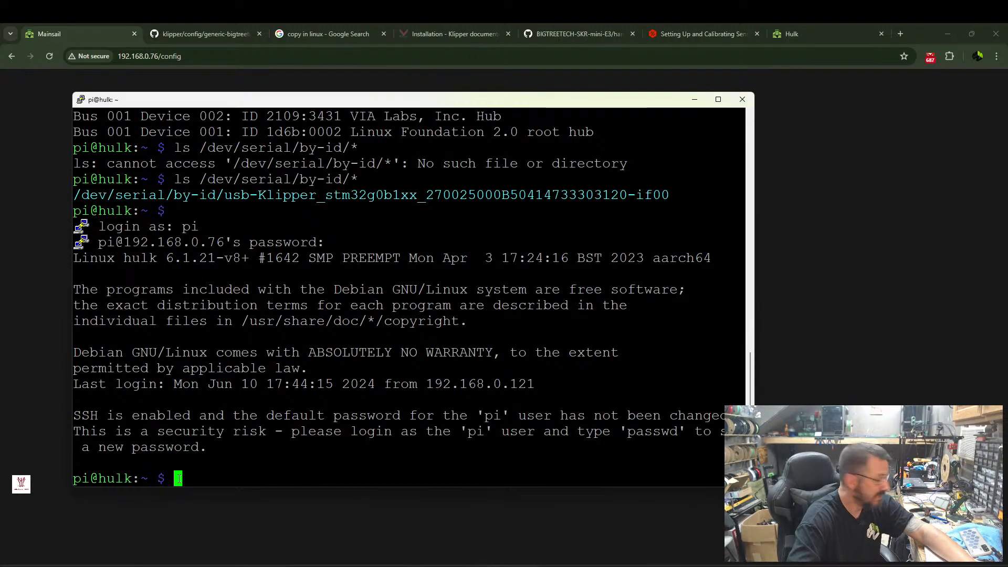
Switch back to Mainsail in the browser, retry the connection to Moonraker, and open the dashboard.
{"action": "left_click", "coordinate": [54, 78]}
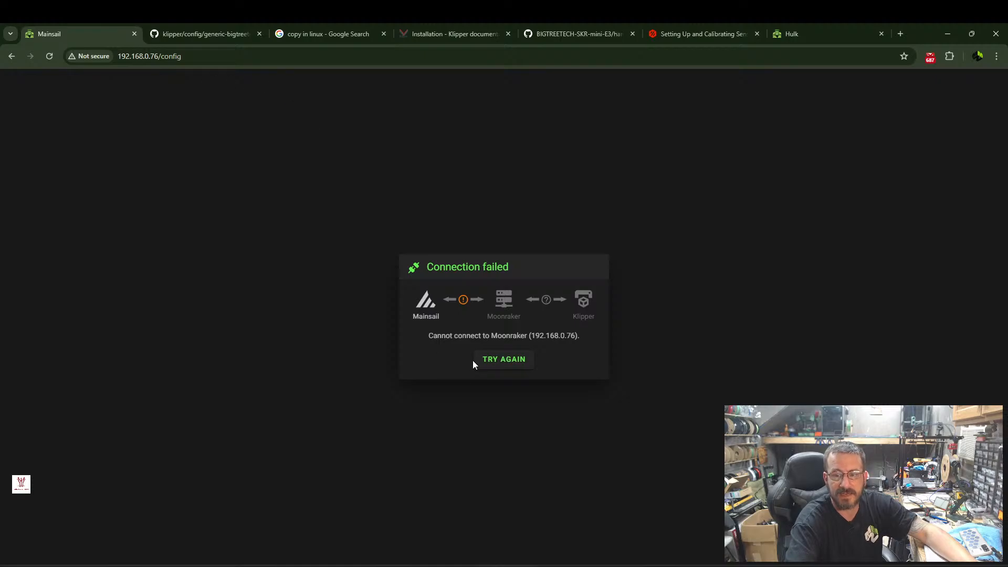
{"action": "left_click", "coordinate": [511, 359]}
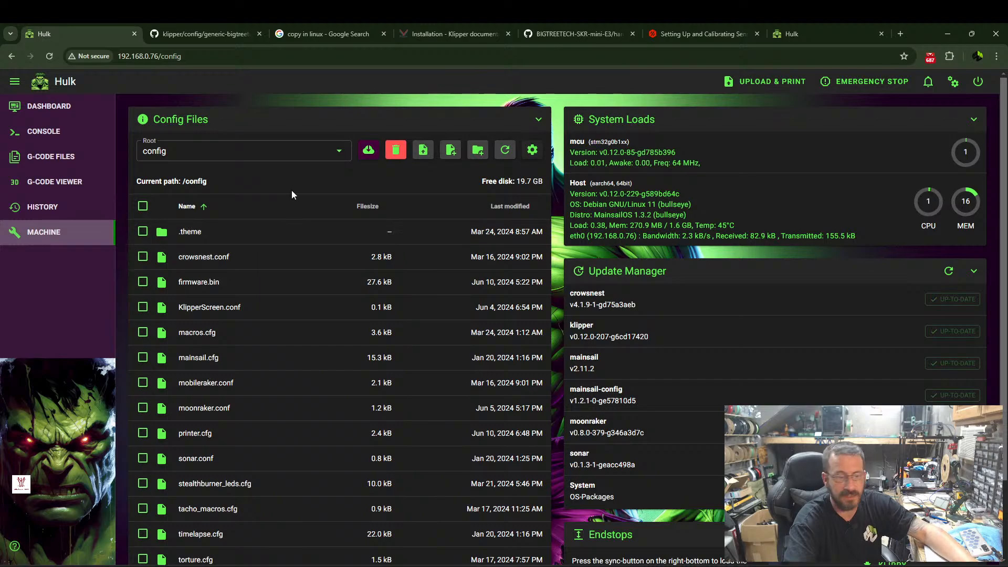
{"action": "left_click", "coordinate": [46, 108]}
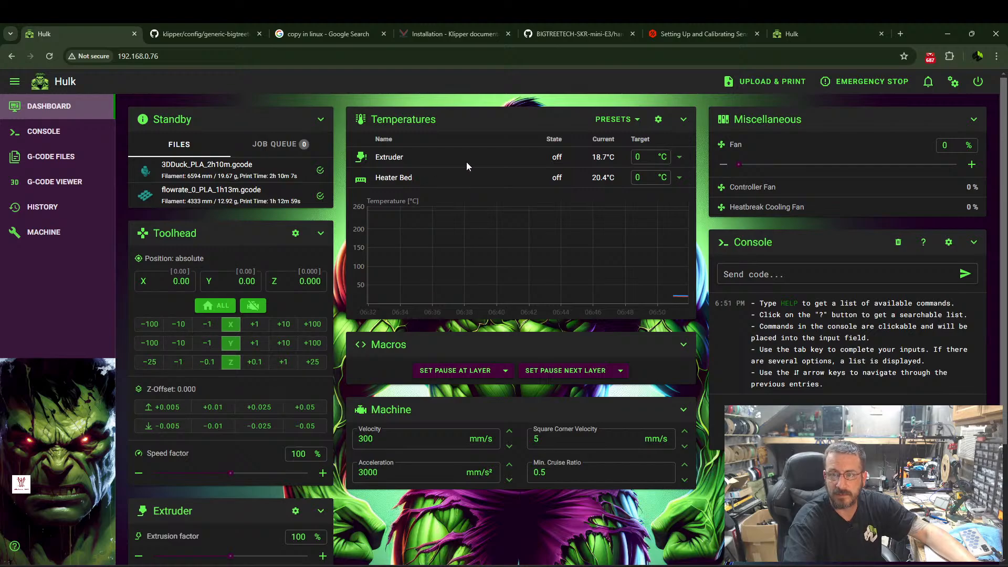
Query the current X, Y and Z endstop status on the machine page.
{"action": "left_click", "coordinate": [25, 233]}
{"action": "scroll", "coordinate": [699, 383], "scroll_direction": "down", "scroll_amount": 2}
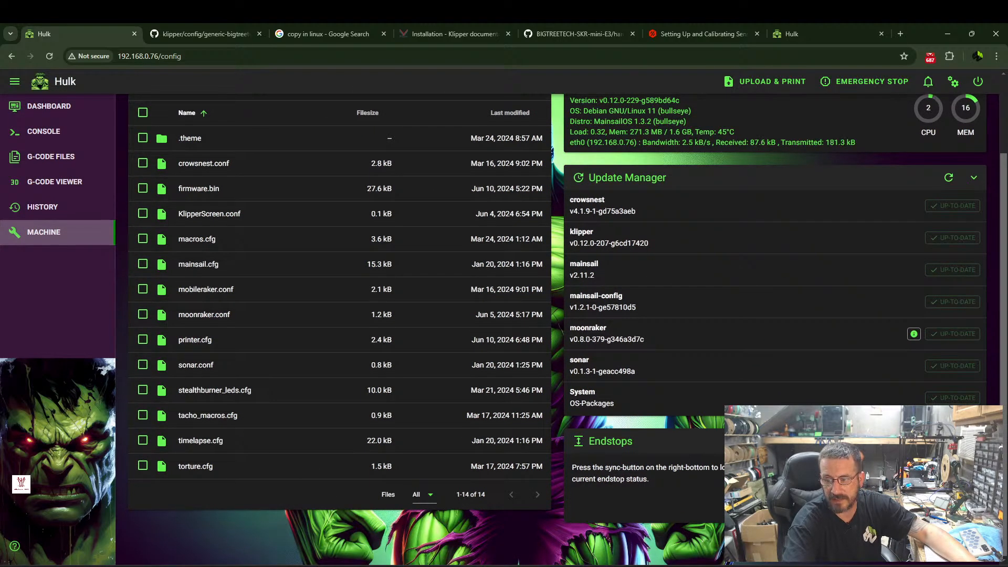
{"action": "left_click", "coordinate": [972, 509]}
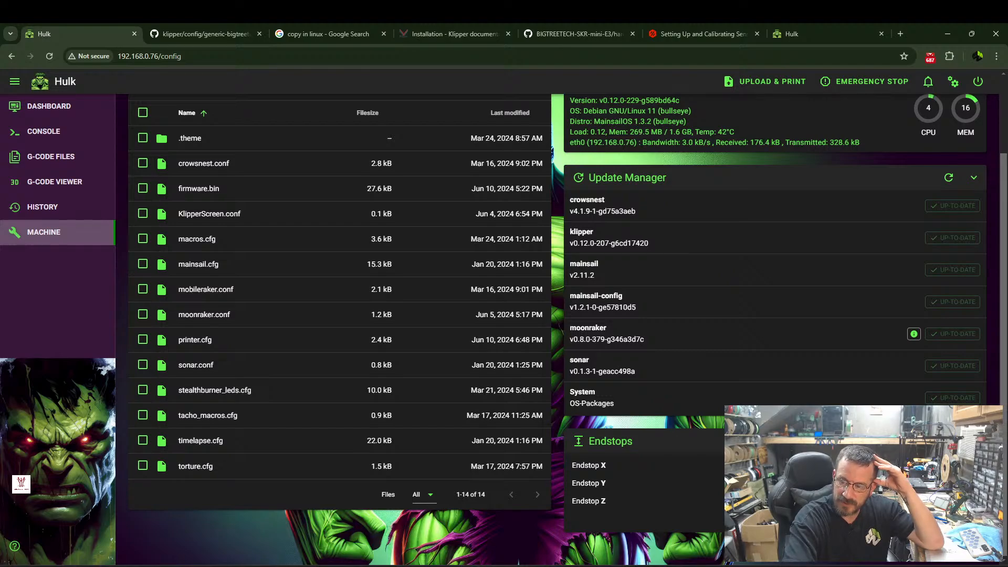
{"action": "left_click", "coordinate": [193, 339]}
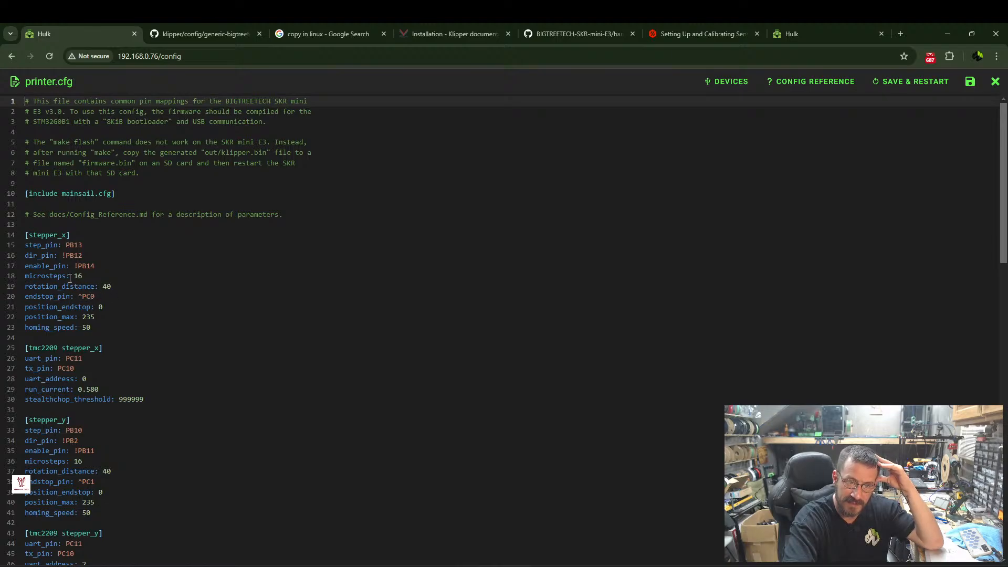
{"action": "left_click", "coordinate": [83, 296]}
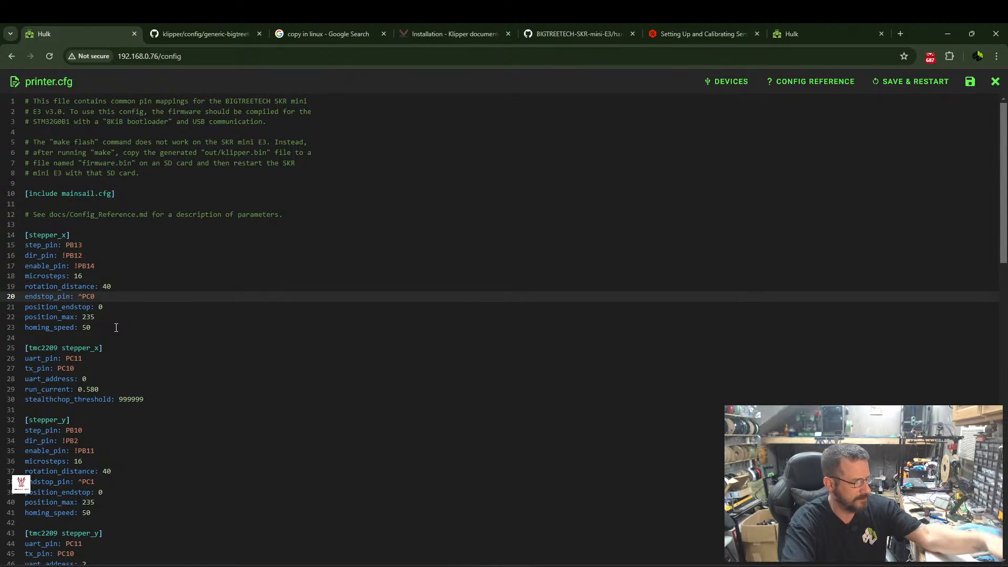
{"action": "type", "text": "!"}
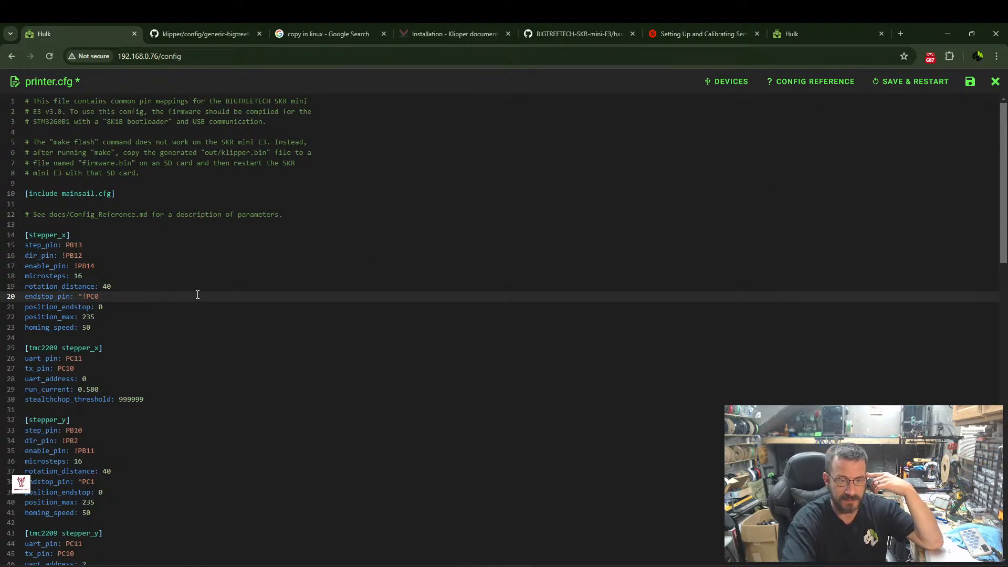
{"action": "key", "text": "BackSpace"}
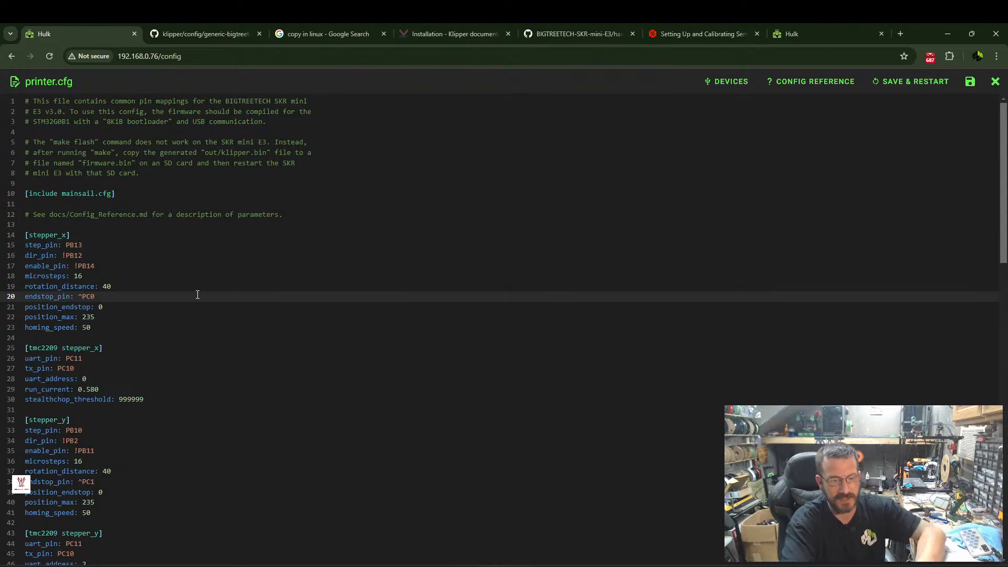
{"action": "left_click", "coordinate": [996, 82]}
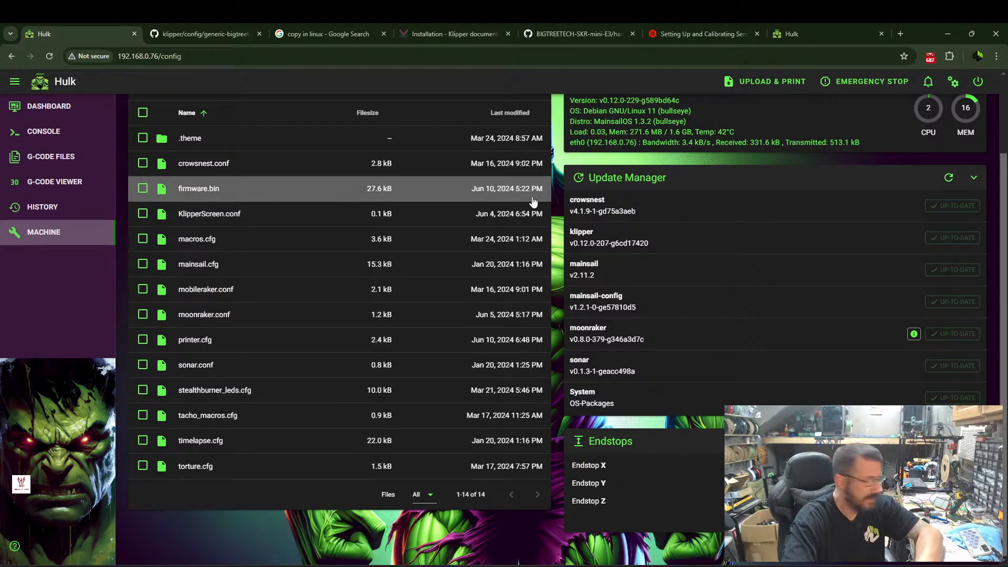
Restart the KlipperScreen service on the printer's host.
{"action": "left_click", "coordinate": [977, 81]}
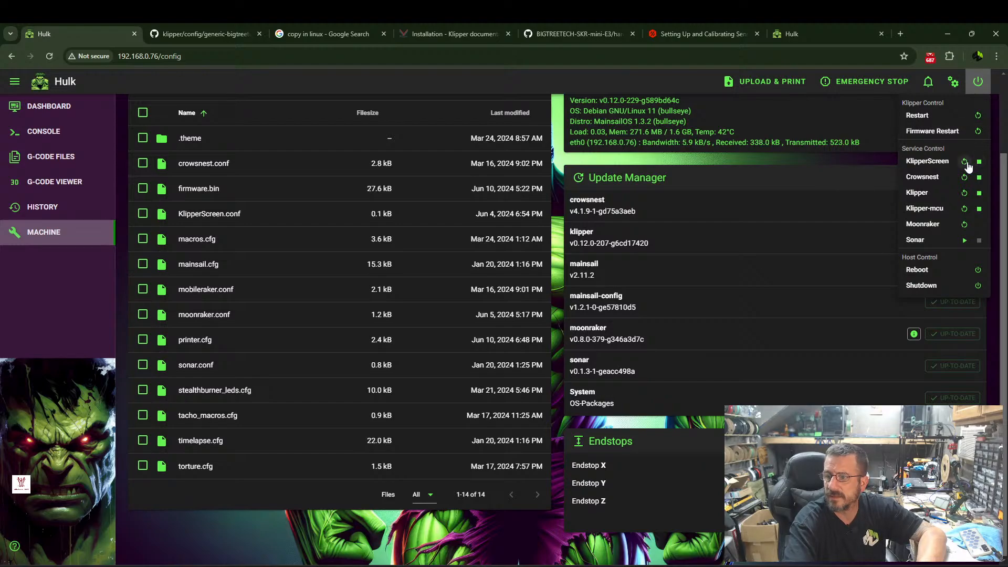
{"action": "left_click", "coordinate": [968, 162]}
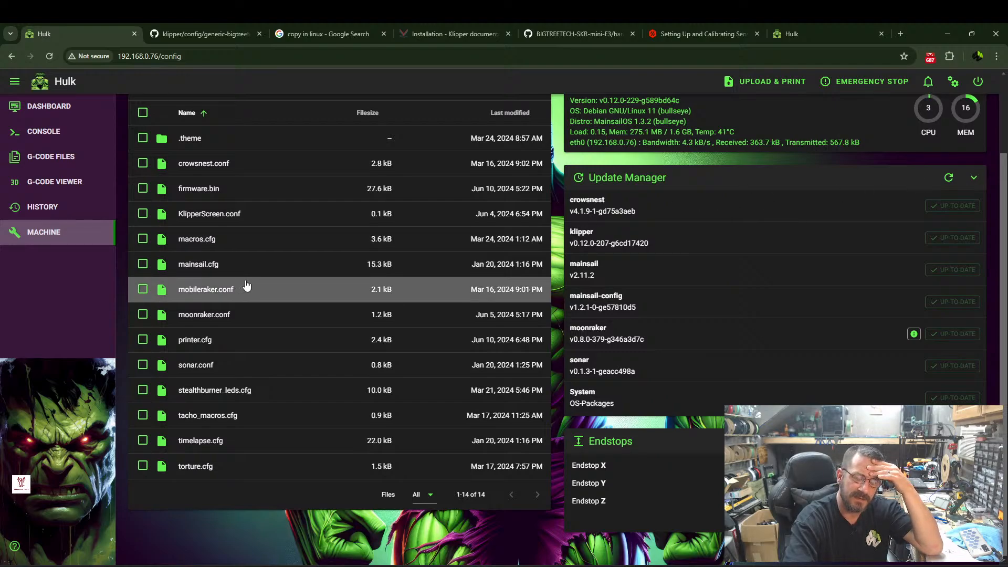
Delete stealthburner_leds.cfg, tacho_macros.cfg and torture.cfg from the config files.
{"action": "right_click", "coordinate": [205, 395]}
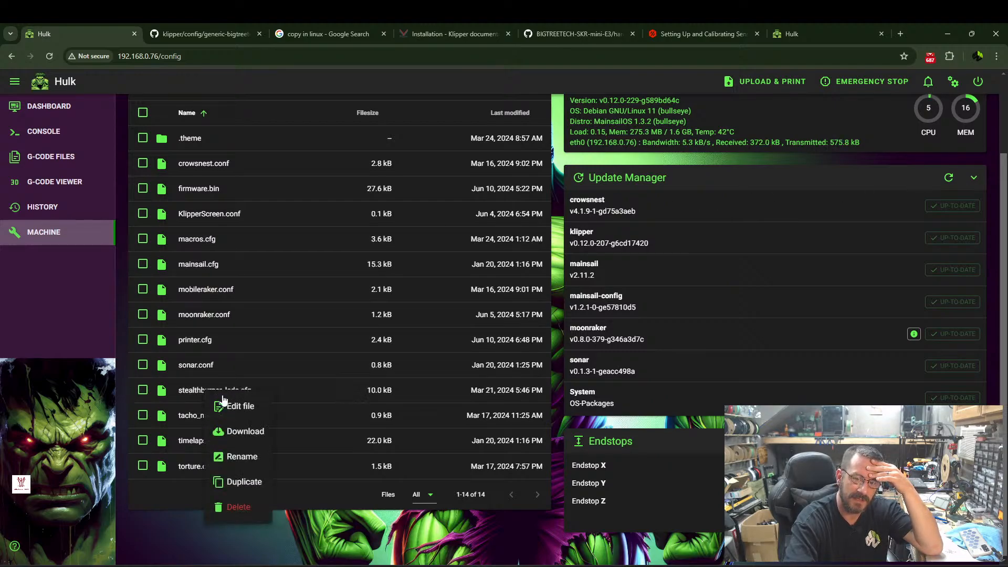
{"action": "left_click", "coordinate": [246, 505]}
{"action": "left_click", "coordinate": [581, 349]}
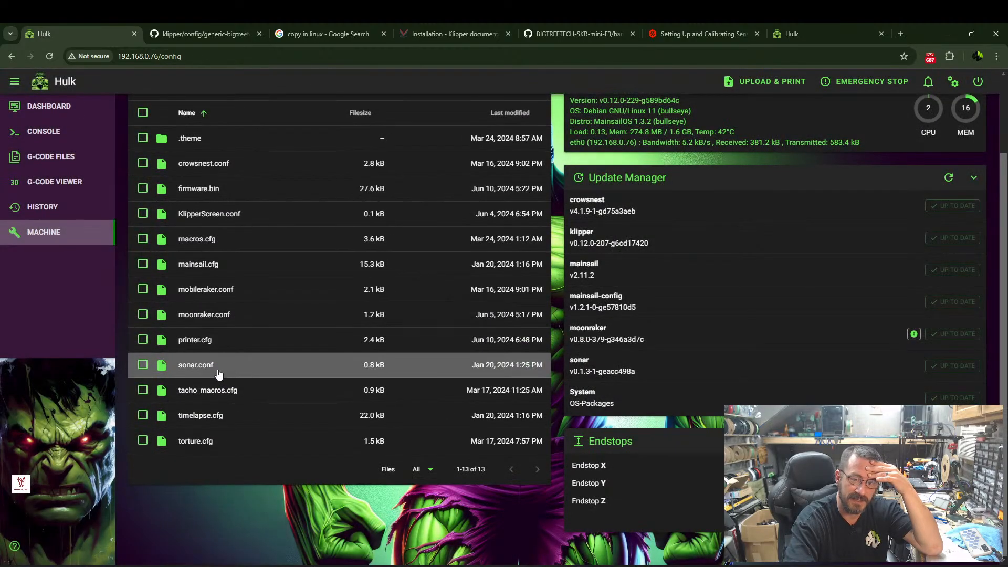
{"action": "right_click", "coordinate": [206, 394]}
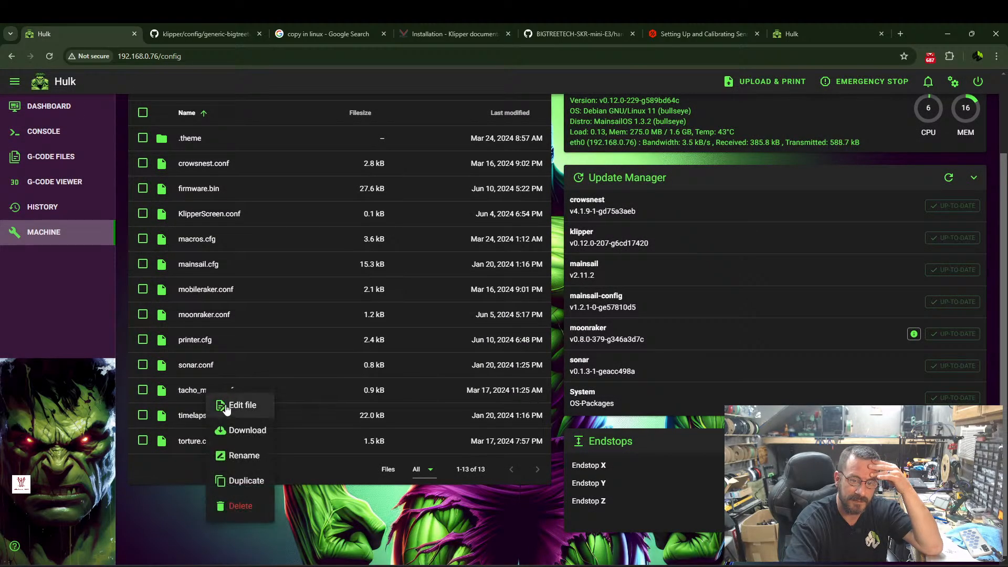
{"action": "left_click", "coordinate": [240, 507]}
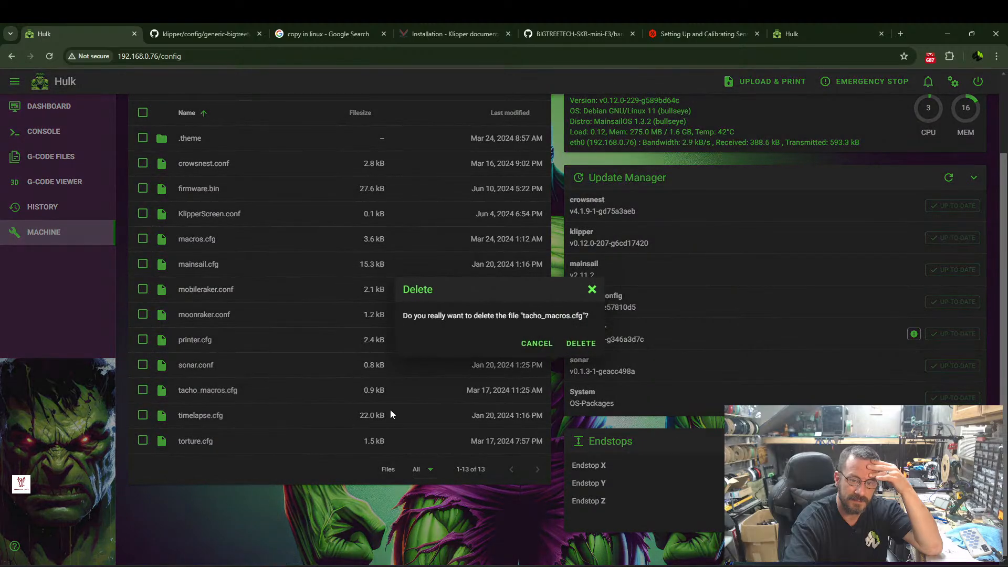
{"action": "left_click", "coordinate": [580, 345]}
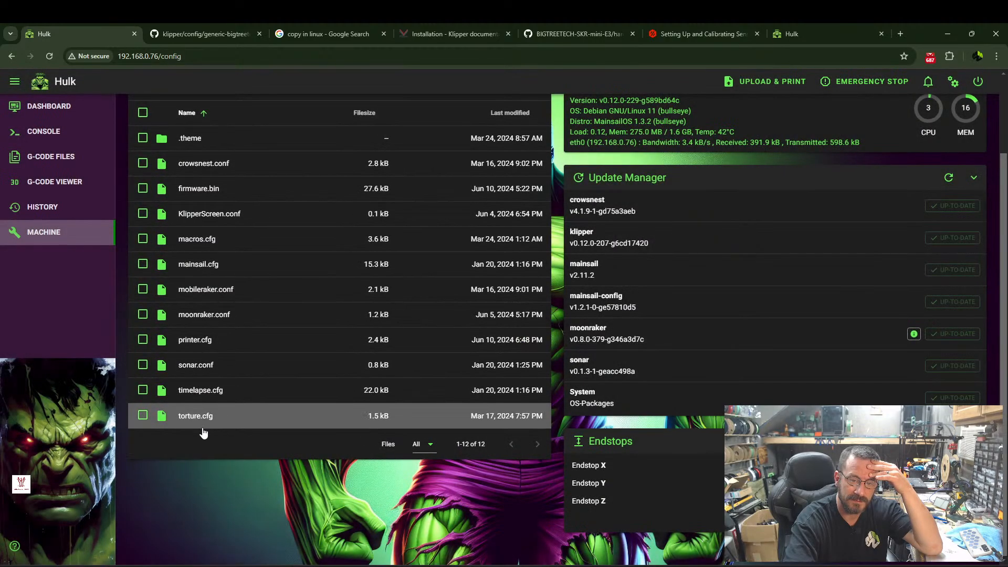
{"action": "right_click", "coordinate": [199, 419]}
{"action": "left_click", "coordinate": [235, 531]}
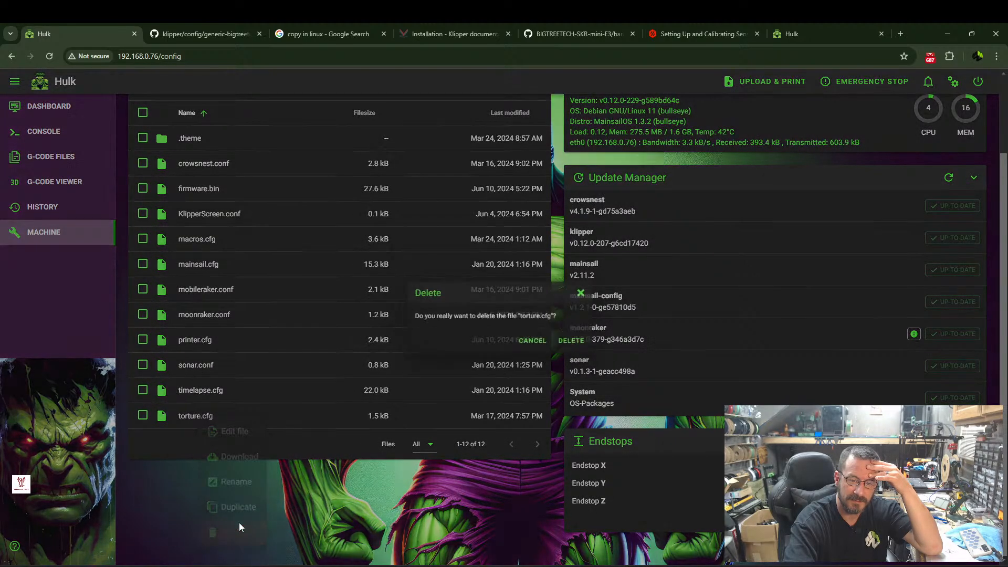
{"action": "left_click", "coordinate": [581, 344]}
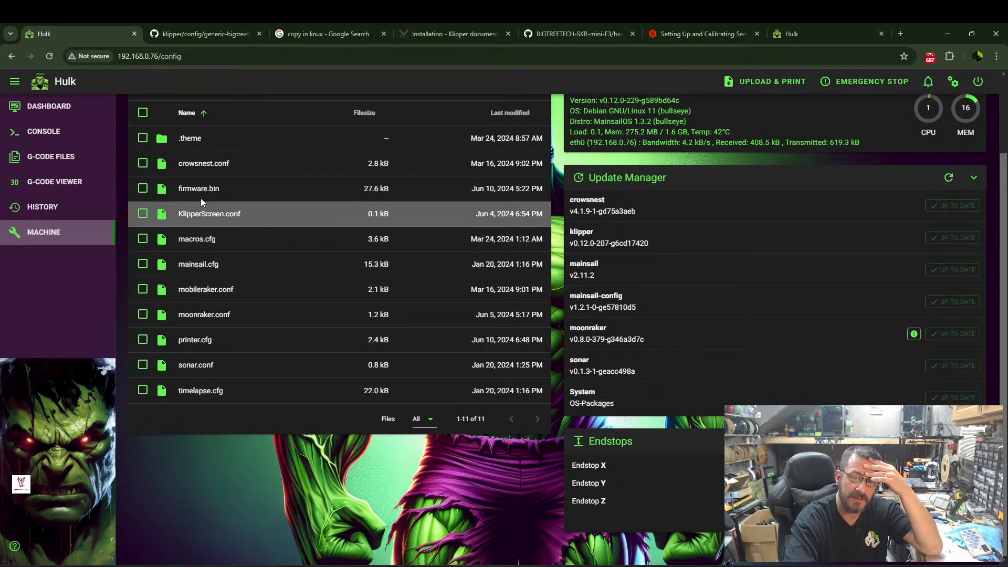
Look through the print start and end macros in macros.cfg and close the file.
{"action": "scroll", "coordinate": [198, 164], "scroll_direction": "up", "scroll_amount": 1}
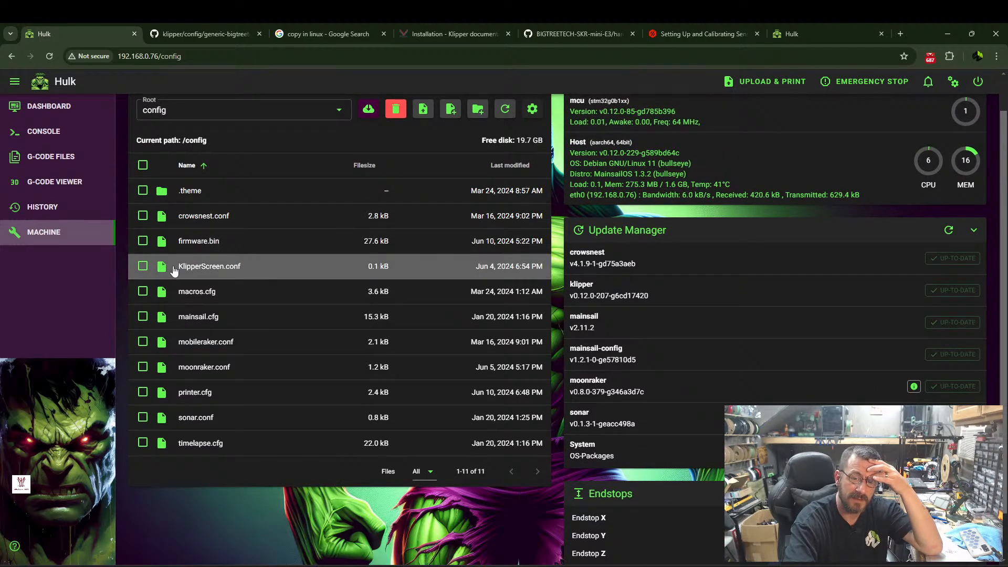
{"action": "left_click", "coordinate": [200, 293]}
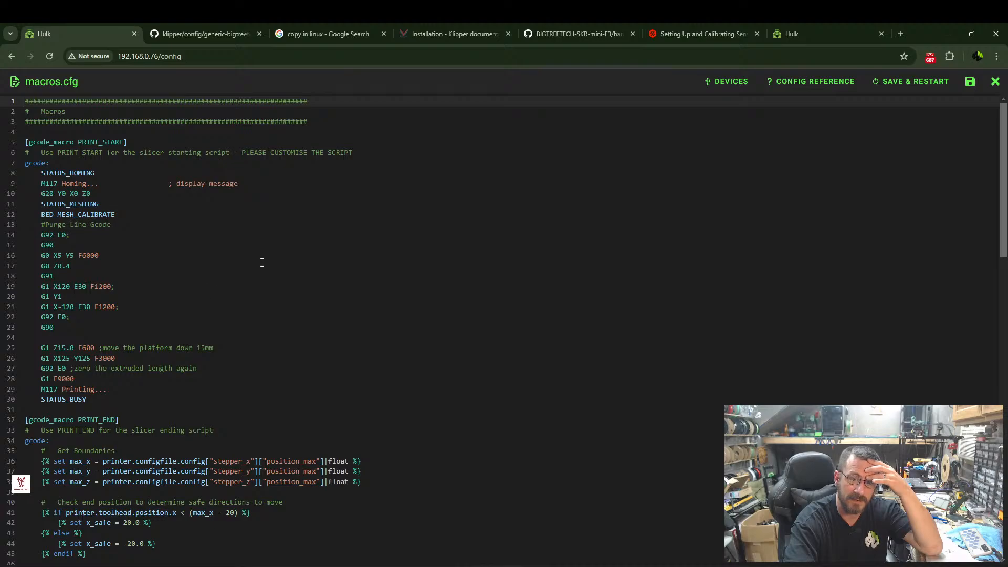
{"action": "scroll", "coordinate": [102, 195], "scroll_direction": "down", "scroll_amount": 7}
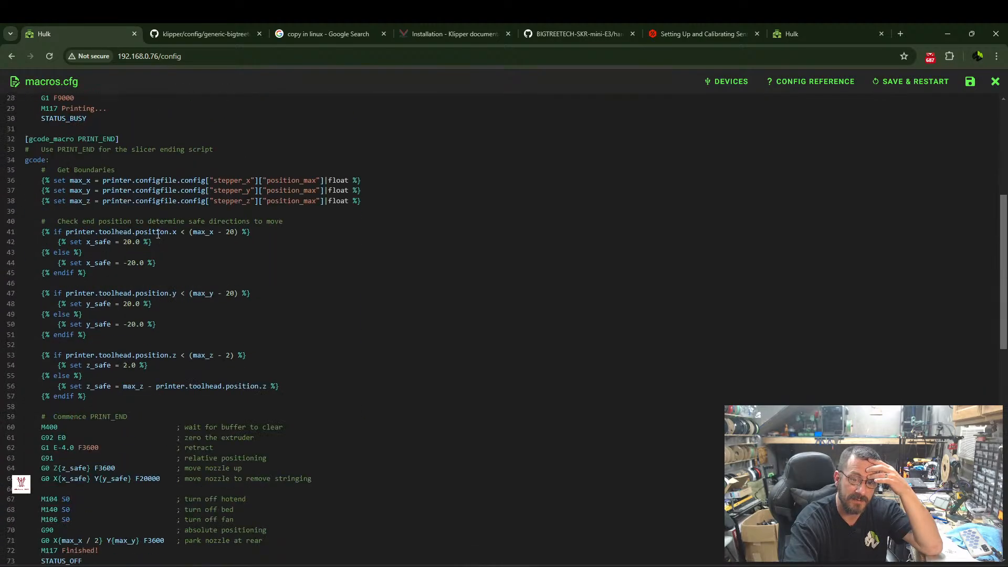
{"action": "left_click", "coordinate": [995, 81]}
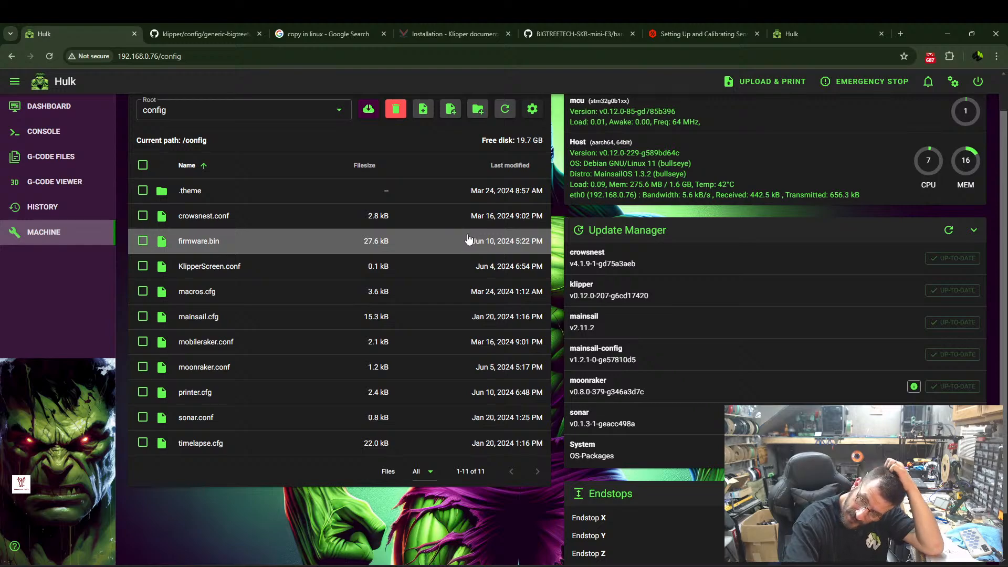
Perform a firmware restart and query the X, Y and Z endstop status again.
{"action": "left_click", "coordinate": [978, 82]}
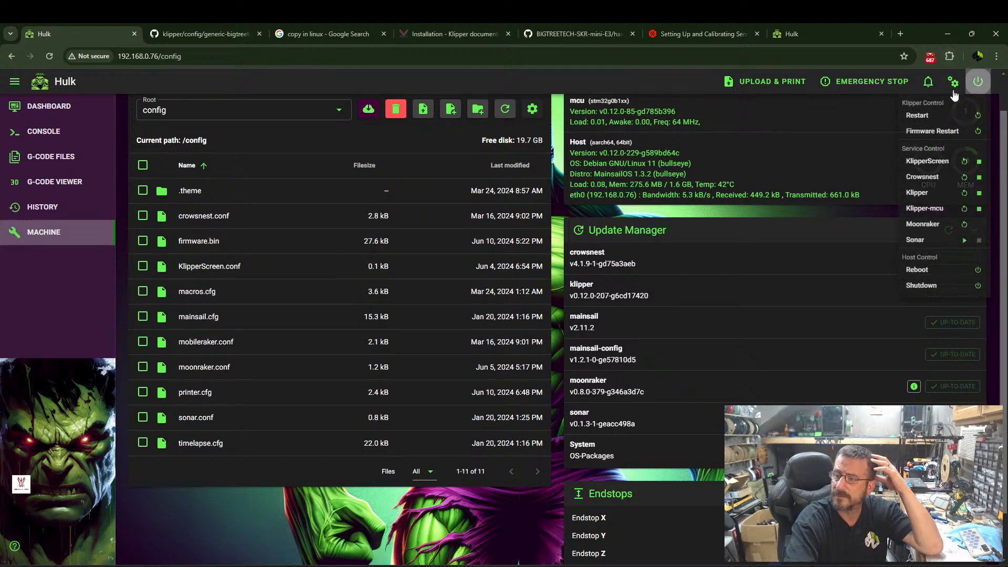
{"action": "left_click", "coordinate": [924, 133]}
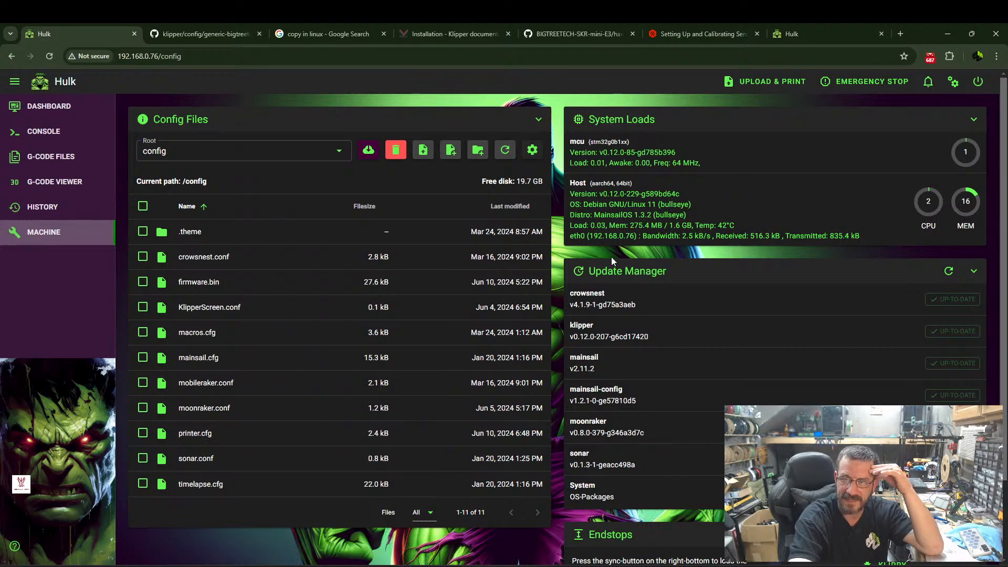
{"action": "scroll", "coordinate": [611, 259], "scroll_direction": "down", "scroll_amount": 2}
{"action": "left_click", "coordinate": [972, 508]}
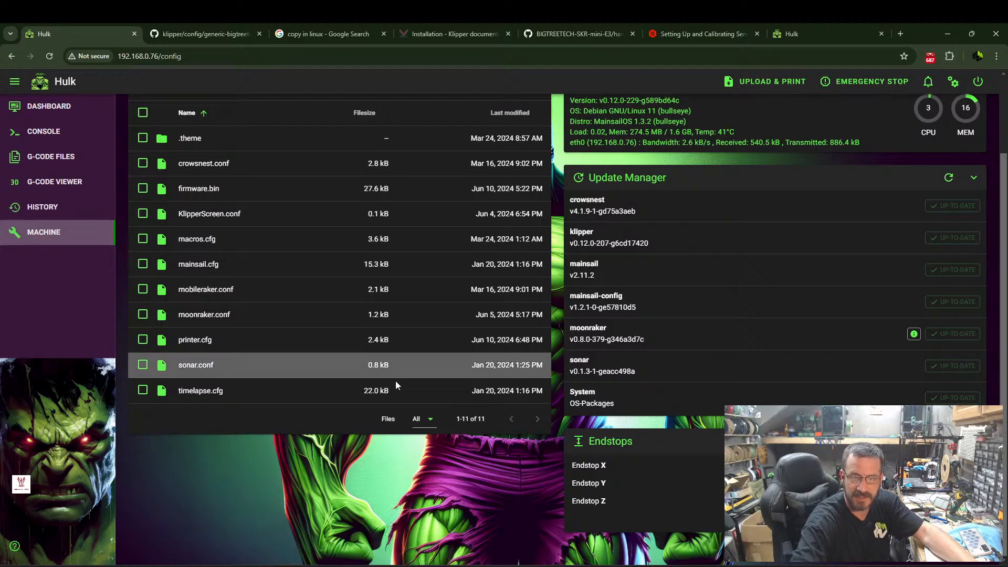
Remove the pull-up prefix from stepper_y's endstop pin in printer.cfg so it reads PC1, and save with a restart.
{"action": "left_click", "coordinate": [208, 339]}
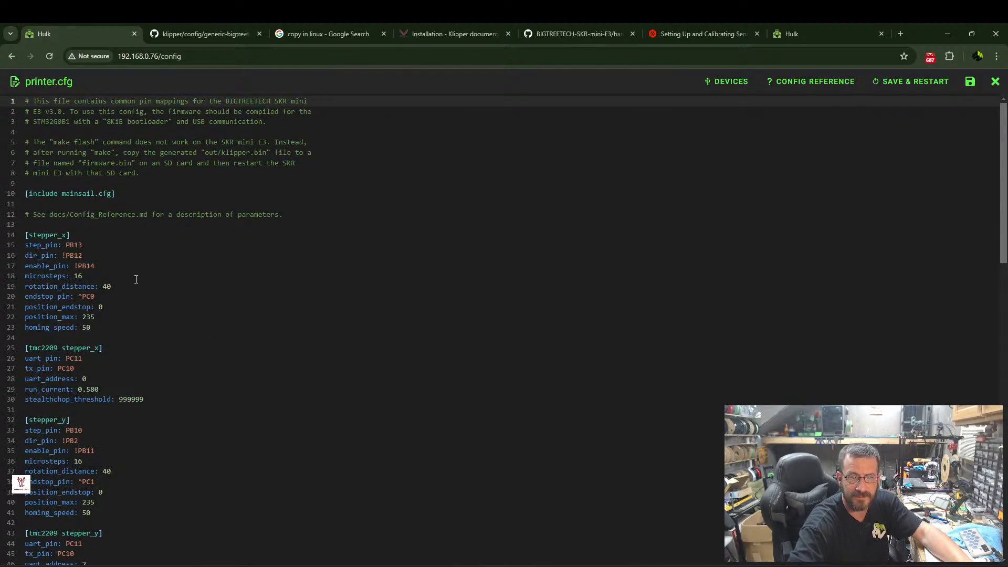
{"action": "scroll", "coordinate": [105, 273], "scroll_direction": "down", "scroll_amount": 5}
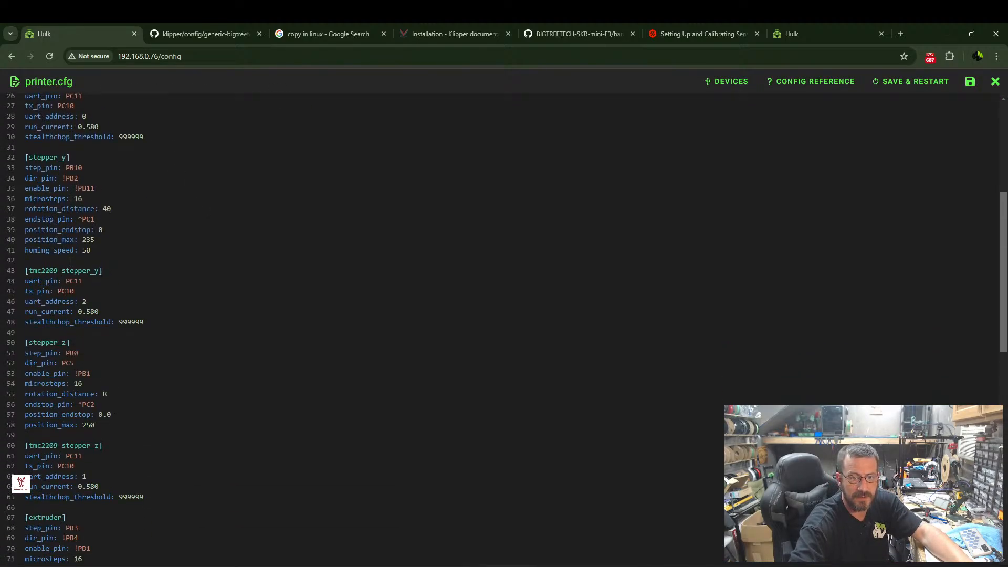
{"action": "left_click", "coordinate": [85, 219]}
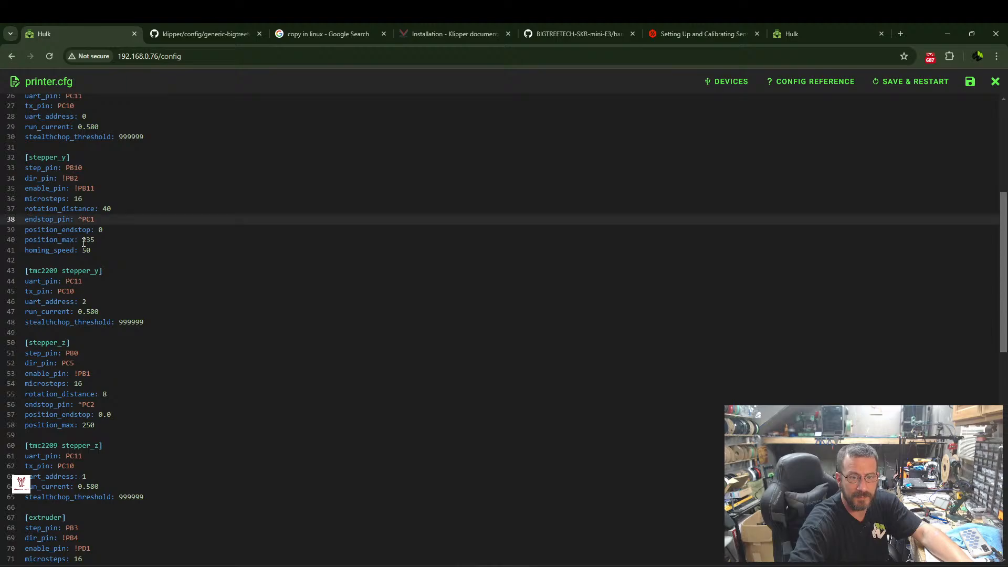
{"action": "key", "text": "BackSpace"}
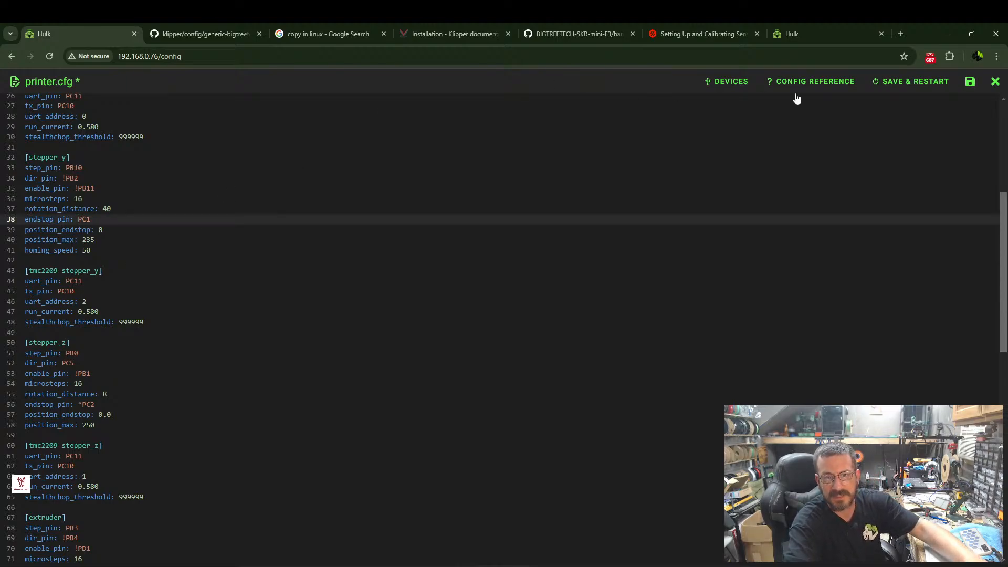
{"action": "left_click", "coordinate": [921, 92]}
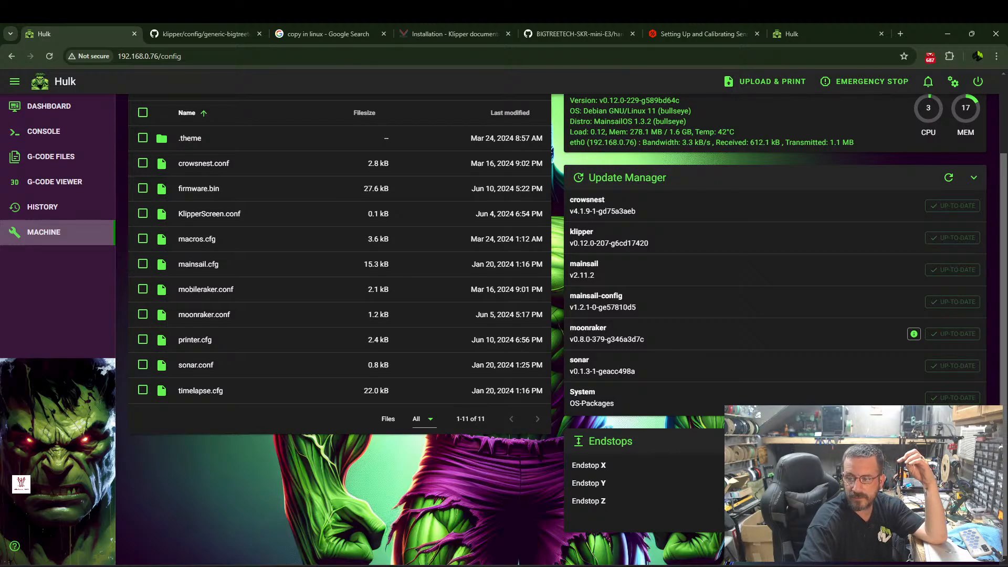
Set stepper_y's endstop pin to ^!PC1 in printer.cfg, save with a restart, and check the endstop status.
{"action": "left_click", "coordinate": [204, 339]}
{"action": "scroll", "coordinate": [110, 233], "scroll_direction": "down", "scroll_amount": 2}
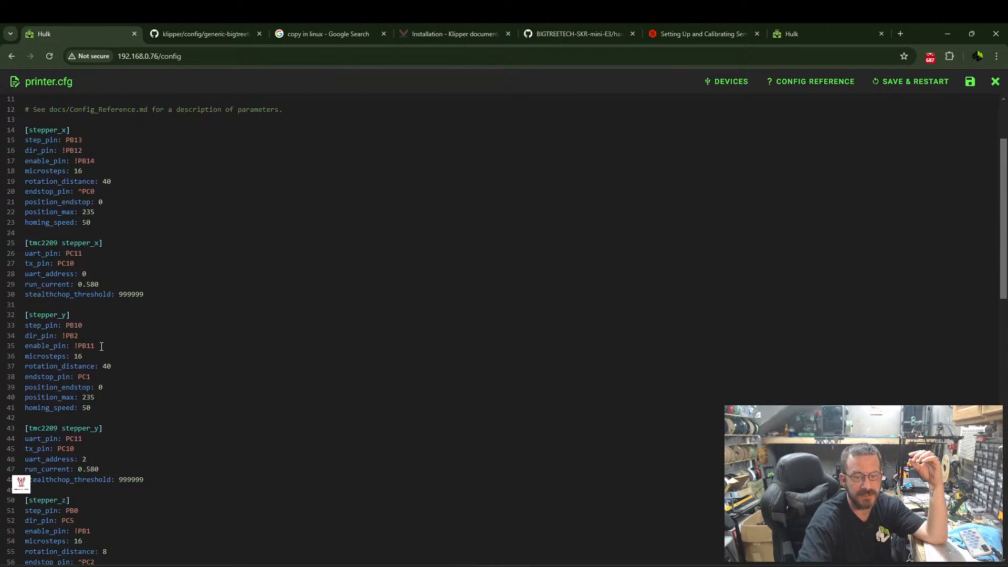
{"action": "left_click", "coordinate": [79, 378]}
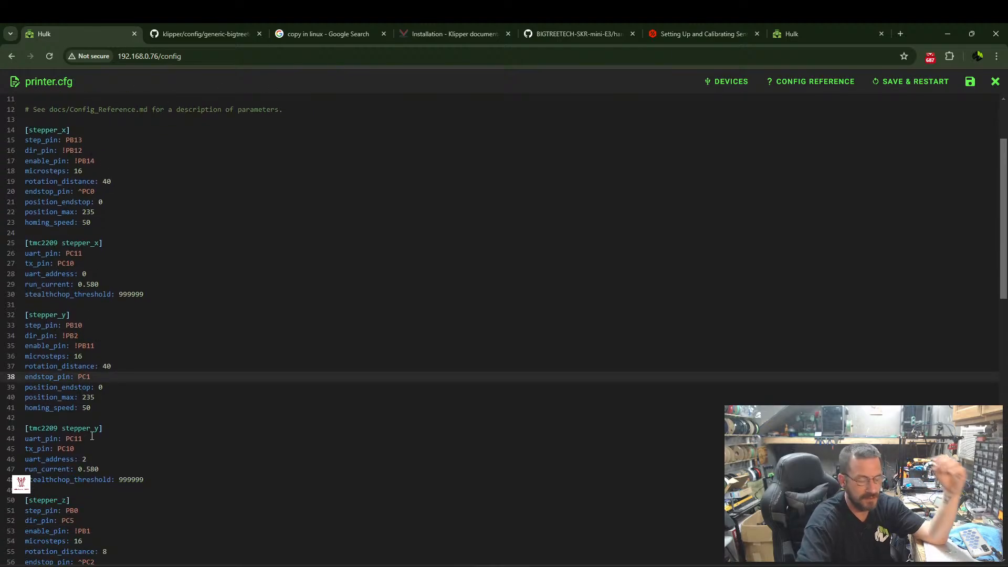
{"action": "type", "text": "^!"}
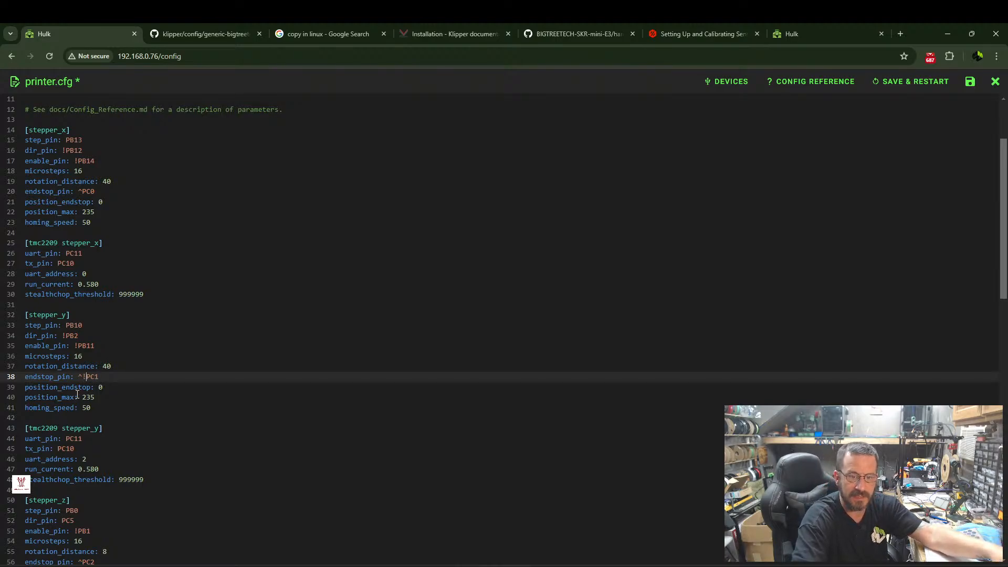
{"action": "left_click", "coordinate": [930, 84]}
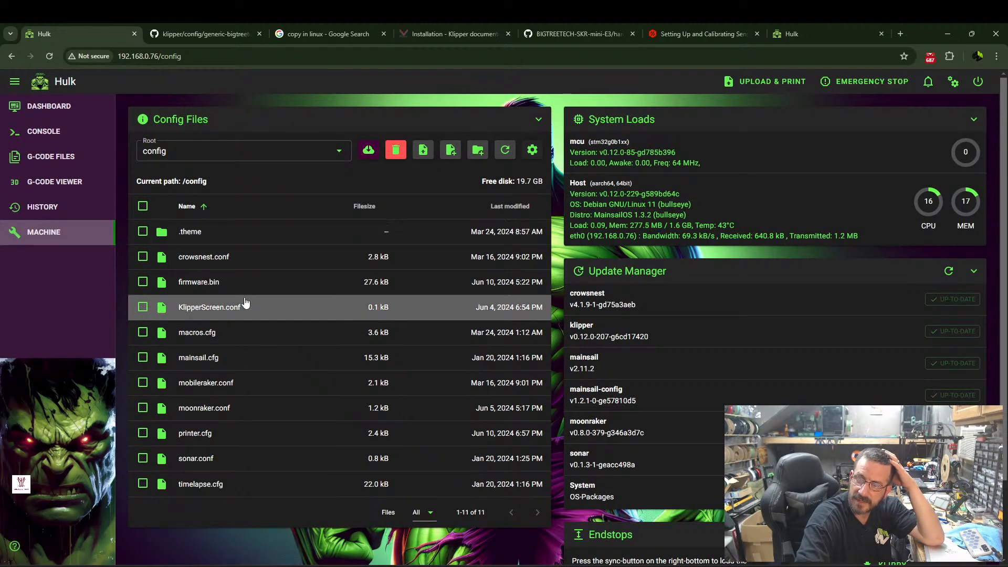
{"action": "scroll", "coordinate": [720, 526], "scroll_direction": "down", "scroll_amount": 1}
{"action": "scroll", "coordinate": [720, 525], "scroll_direction": "down", "scroll_amount": 1}
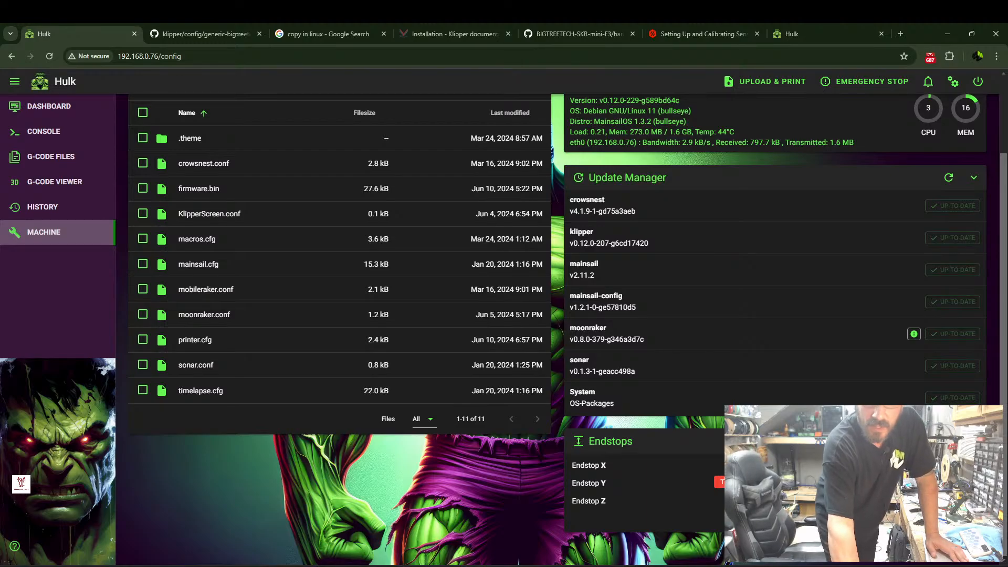
Remove the inversion from stepper_y's endstop pin in printer.cfg so it reads ^PC1, and save with a restart.
{"action": "left_click", "coordinate": [198, 344]}
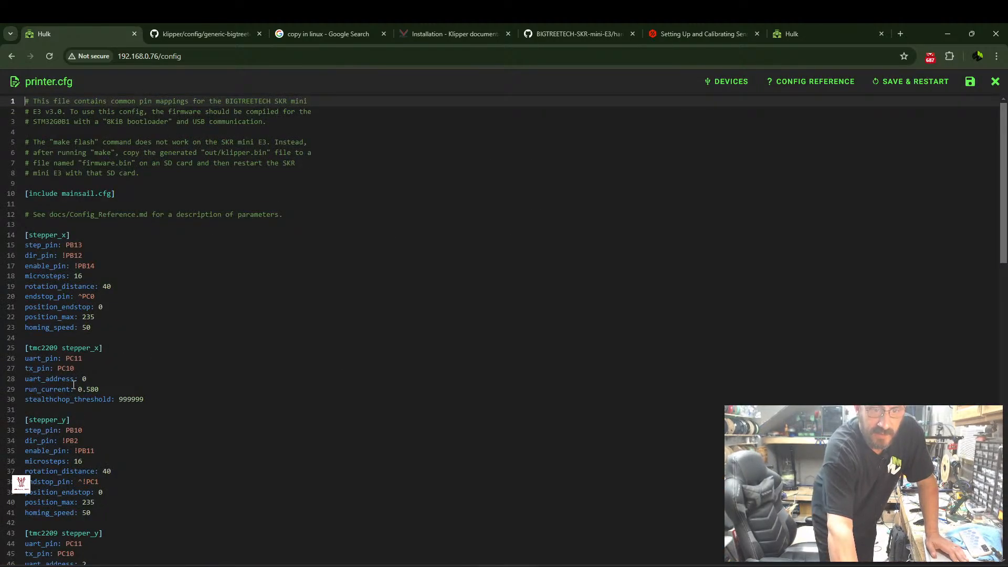
{"action": "left_click", "coordinate": [84, 482]}
{"action": "type", "text": "!"}
{"action": "key", "text": "BackSpace"}
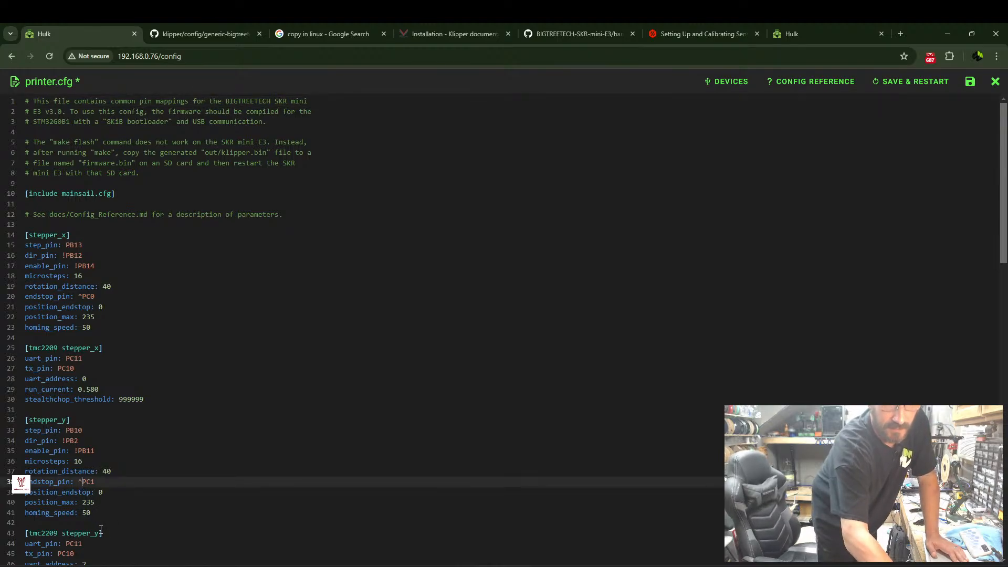
{"action": "left_click", "coordinate": [913, 81]}
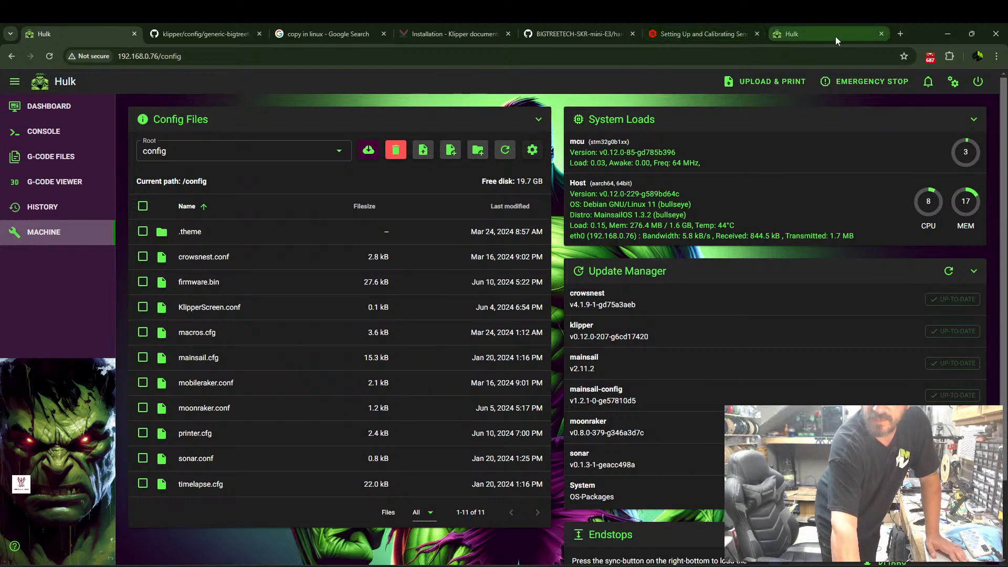
Search the web in a new browser tab for "e3v3 ender 5 config".
{"action": "left_click", "coordinate": [901, 34]}
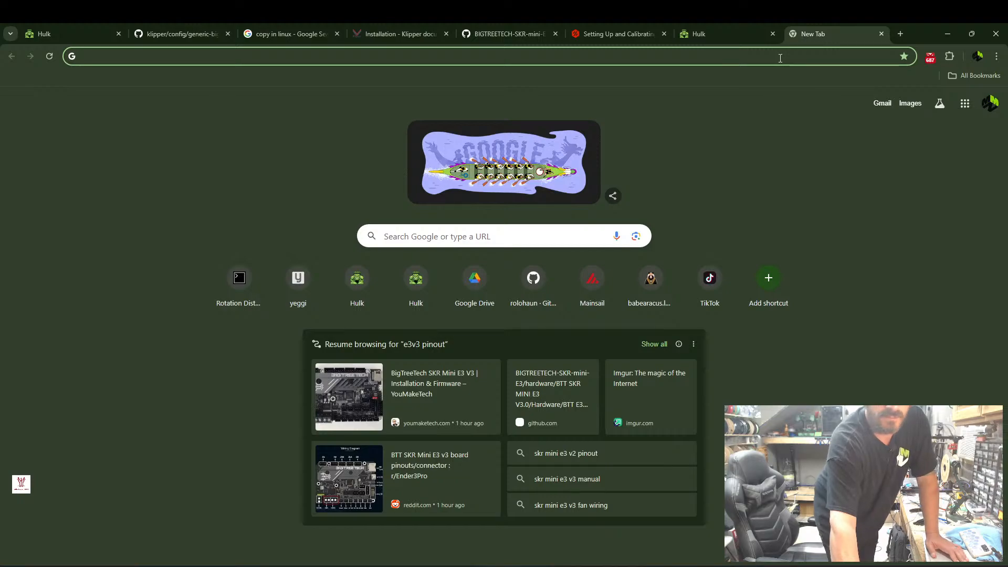
{"action": "type", "text": "e3"}
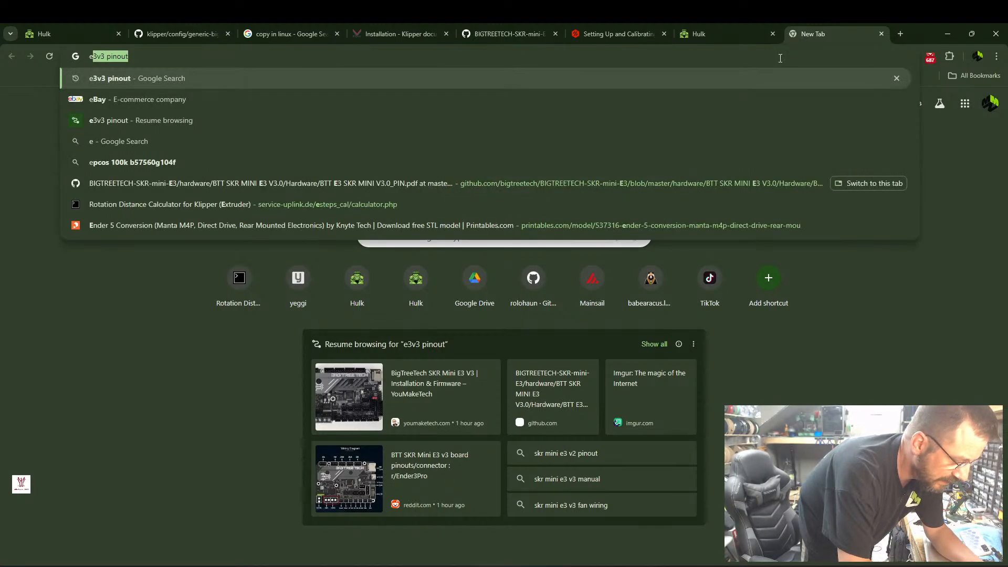
{"action": "type", "text": "v3 "}
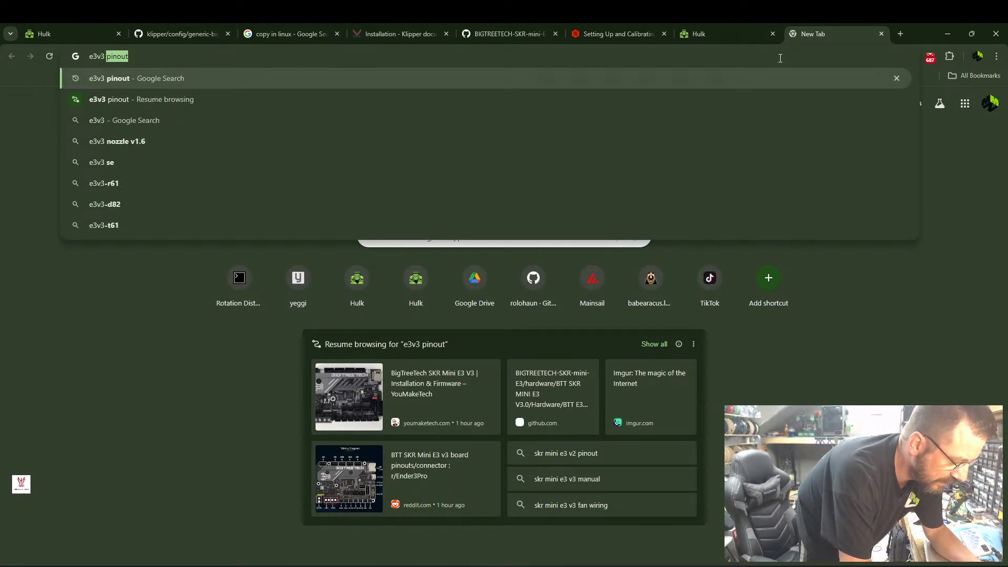
{"action": "type", "text": "ender"}
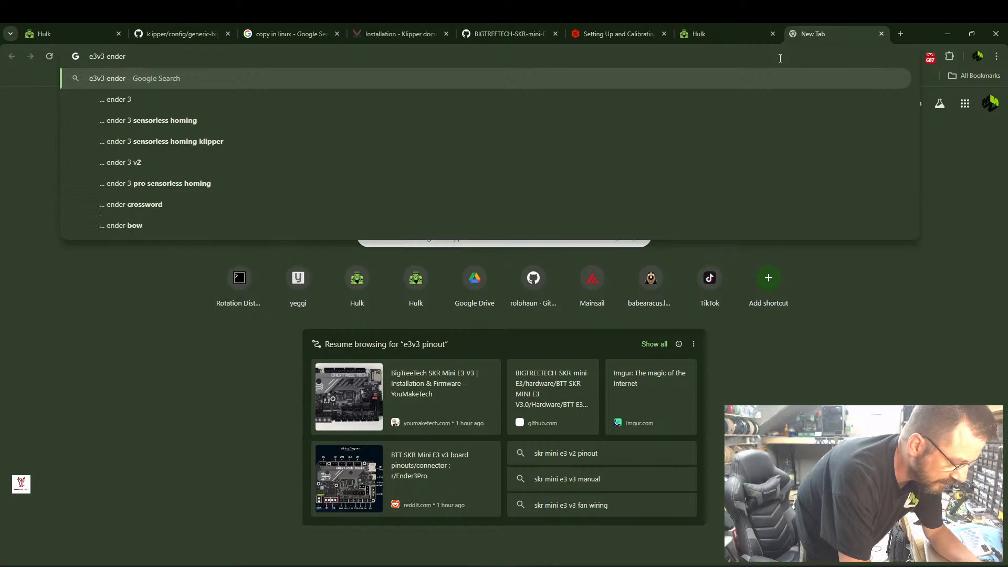
{"action": "type", "text": " 5 config"}
{"action": "key", "text": "Return"}
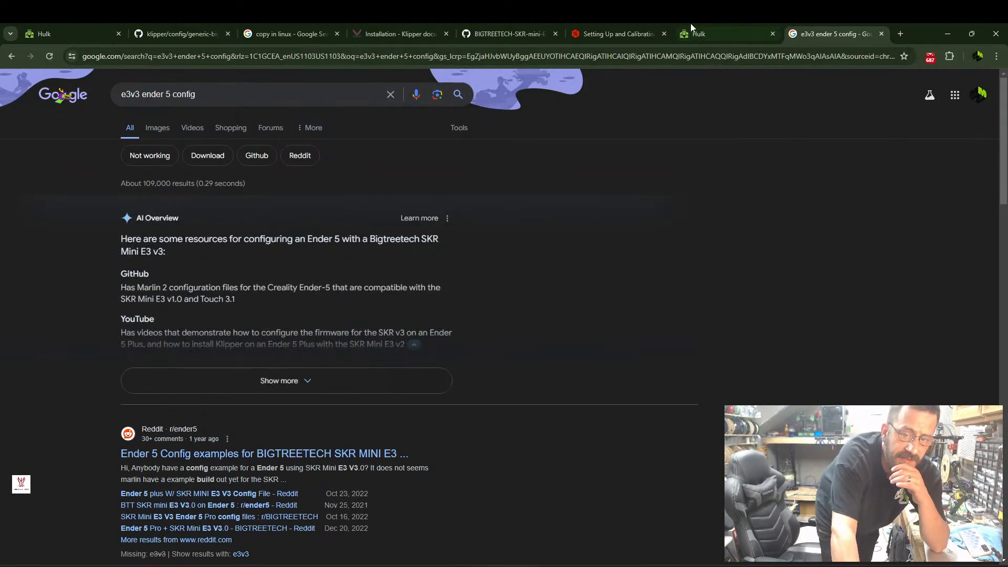
Look through the search results for a ready-made Ender 5 configuration that suits the SKR Mini E3 V3 board.
{"action": "scroll", "coordinate": [304, 291], "scroll_direction": "down", "scroll_amount": 5}
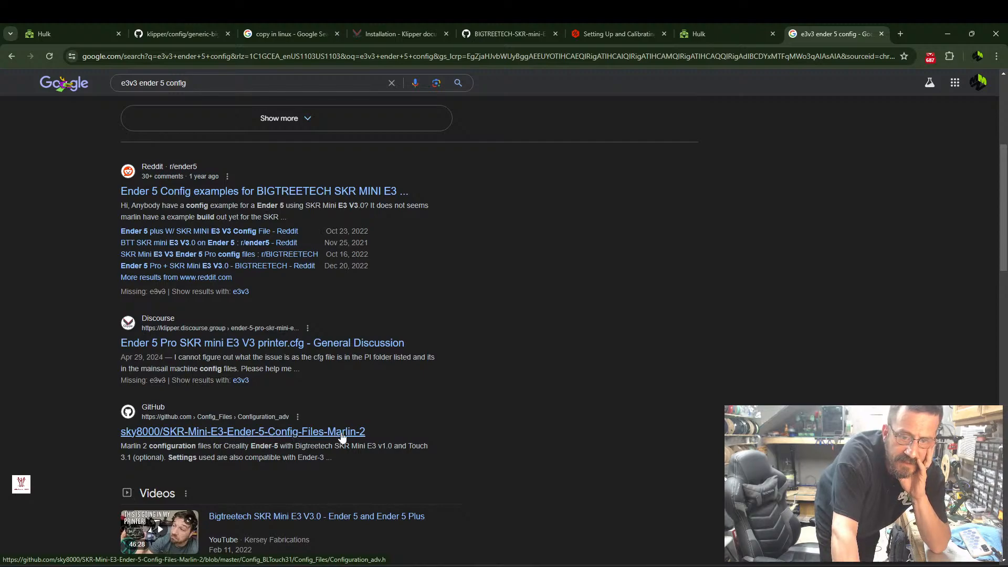
{"action": "scroll", "coordinate": [352, 433], "scroll_direction": "down", "scroll_amount": 5}
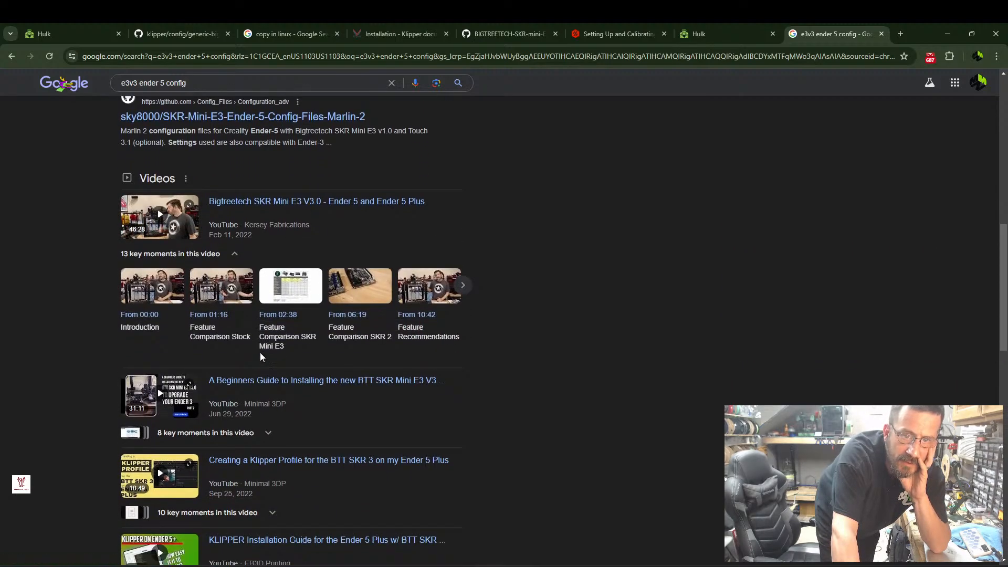
{"action": "scroll", "coordinate": [261, 355], "scroll_direction": "down", "scroll_amount": 5}
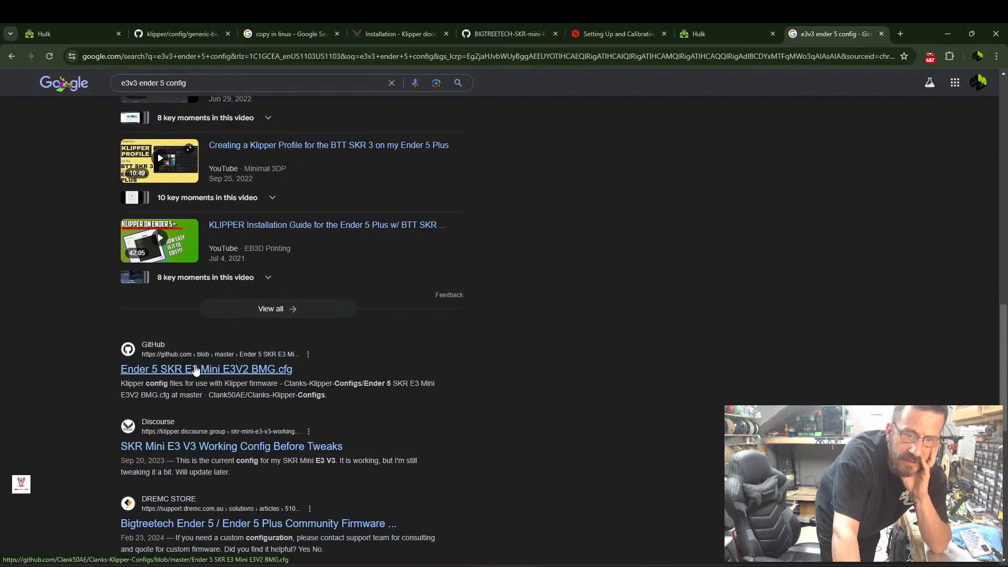
{"action": "scroll", "coordinate": [216, 379], "scroll_direction": "down", "scroll_amount": 1}
{"action": "scroll", "coordinate": [278, 400], "scroll_direction": "down", "scroll_amount": 2}
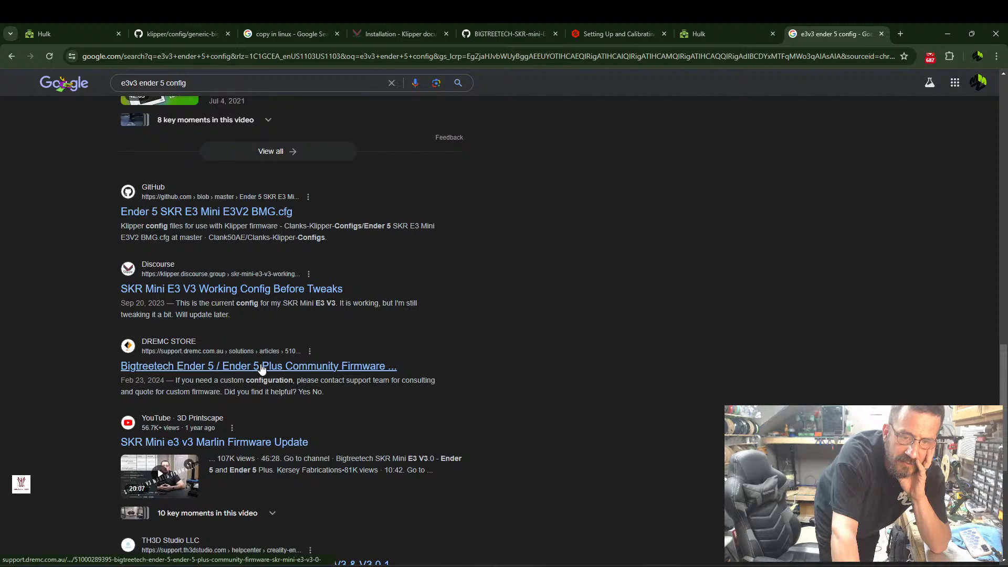
{"action": "scroll", "coordinate": [200, 380], "scroll_direction": "down", "scroll_amount": 4}
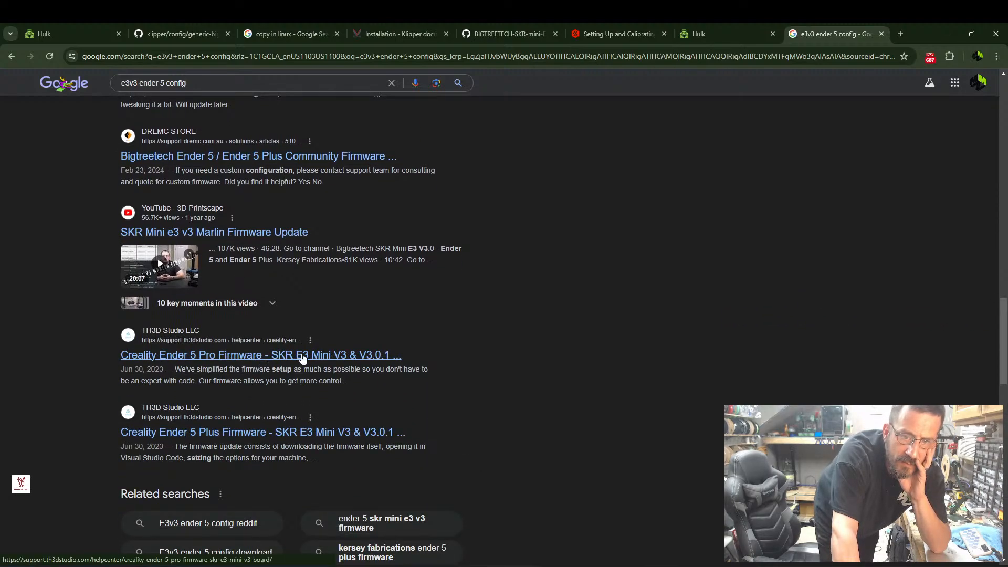
{"action": "scroll", "coordinate": [336, 368], "scroll_direction": "down", "scroll_amount": 2}
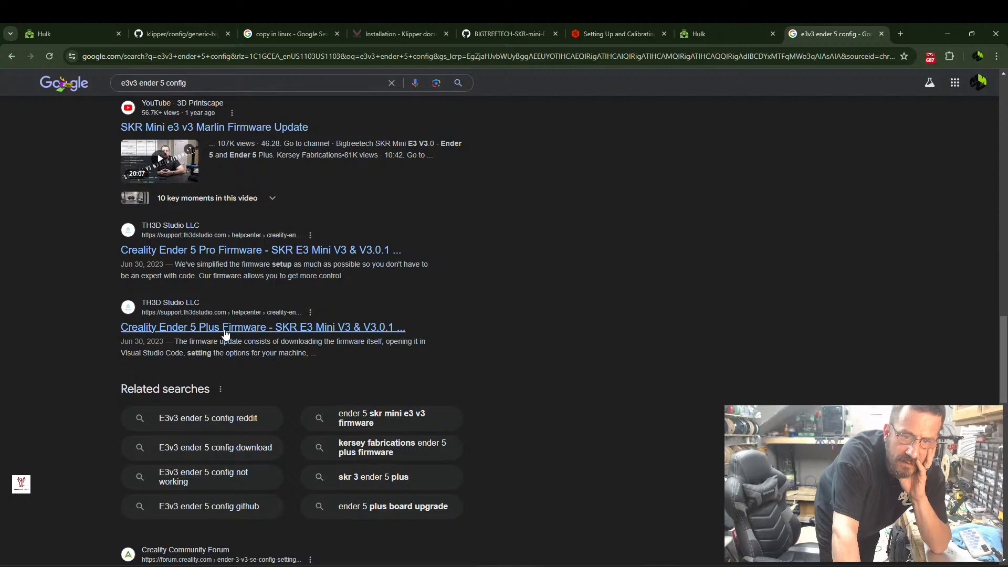
{"action": "scroll", "coordinate": [326, 328], "scroll_direction": "down", "scroll_amount": 1}
{"action": "scroll", "coordinate": [225, 368], "scroll_direction": "down", "scroll_amount": 3}
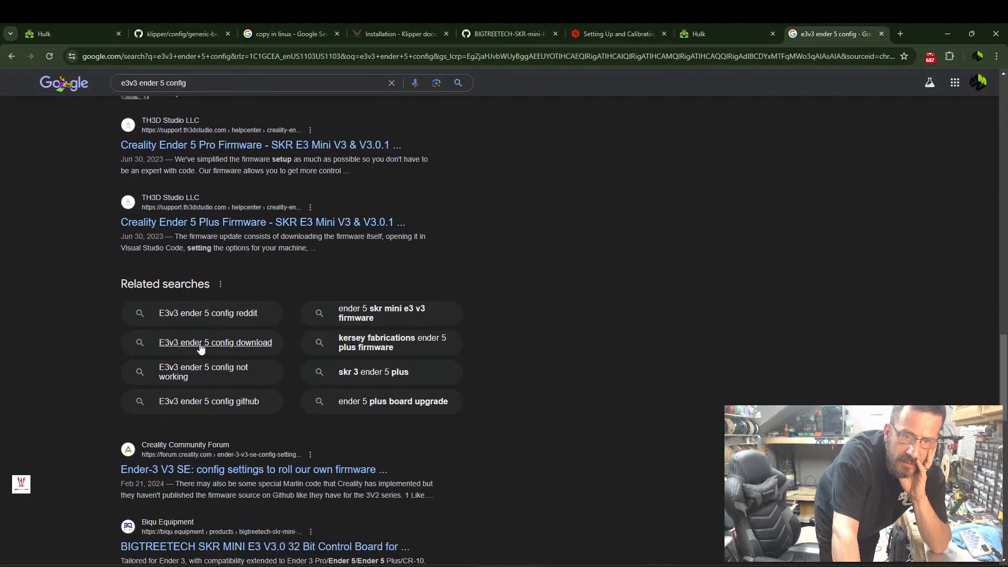
{"action": "scroll", "coordinate": [211, 395], "scroll_direction": "up", "scroll_amount": 3}
{"action": "scroll", "coordinate": [213, 382], "scroll_direction": "up", "scroll_amount": 10}
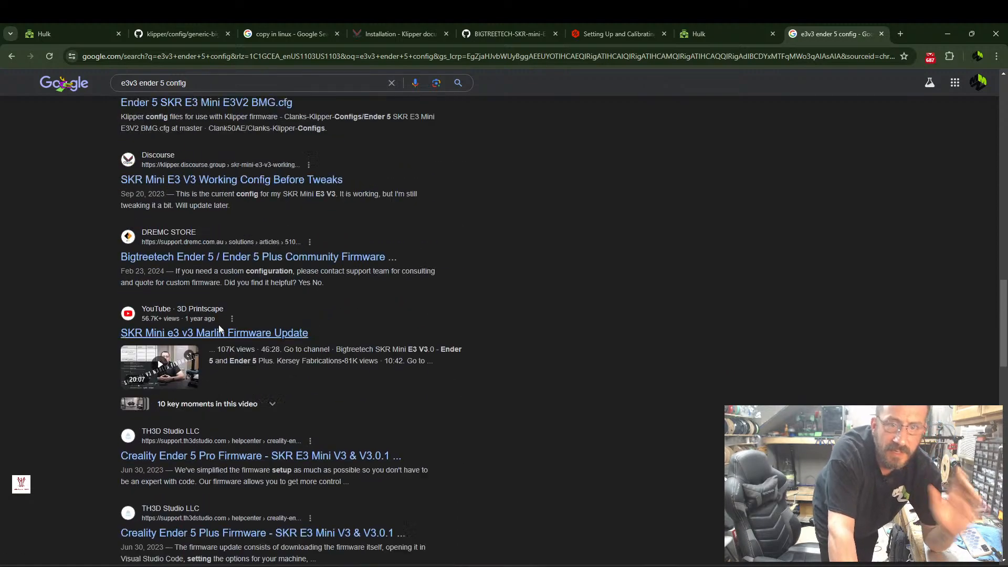
Refine the web search to "e3v3 ender 5 Klipper config" and look over the first results.
{"action": "left_click", "coordinate": [166, 84]}
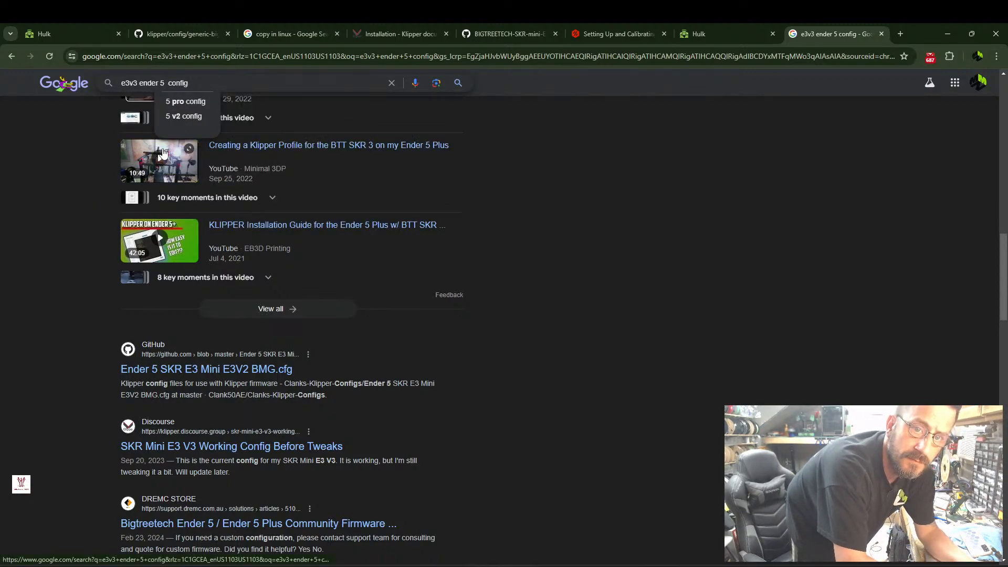
{"action": "type", "text": "Klipper"}
{"action": "key", "text": "Return"}
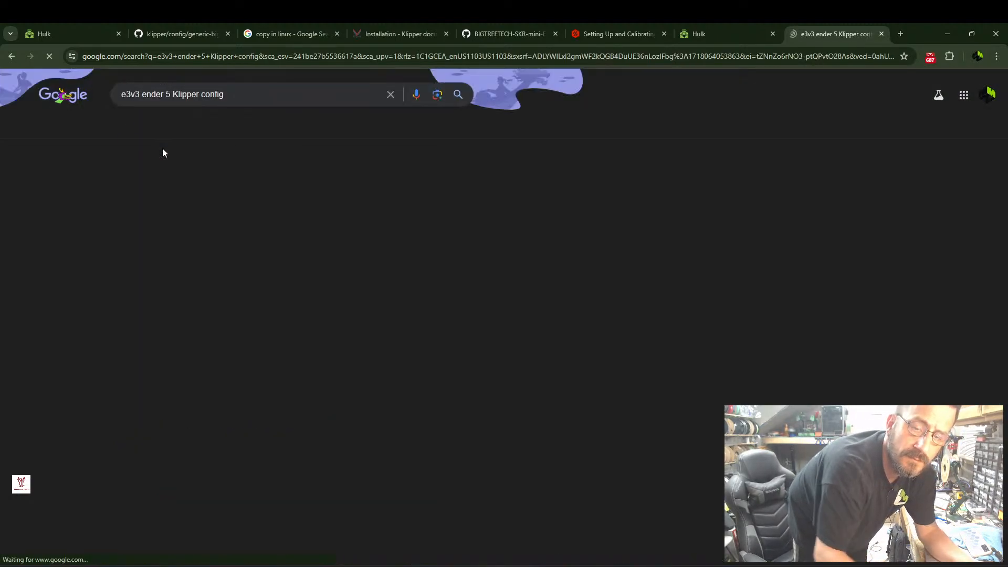
{"action": "scroll", "coordinate": [179, 415], "scroll_direction": "down", "scroll_amount": 1}
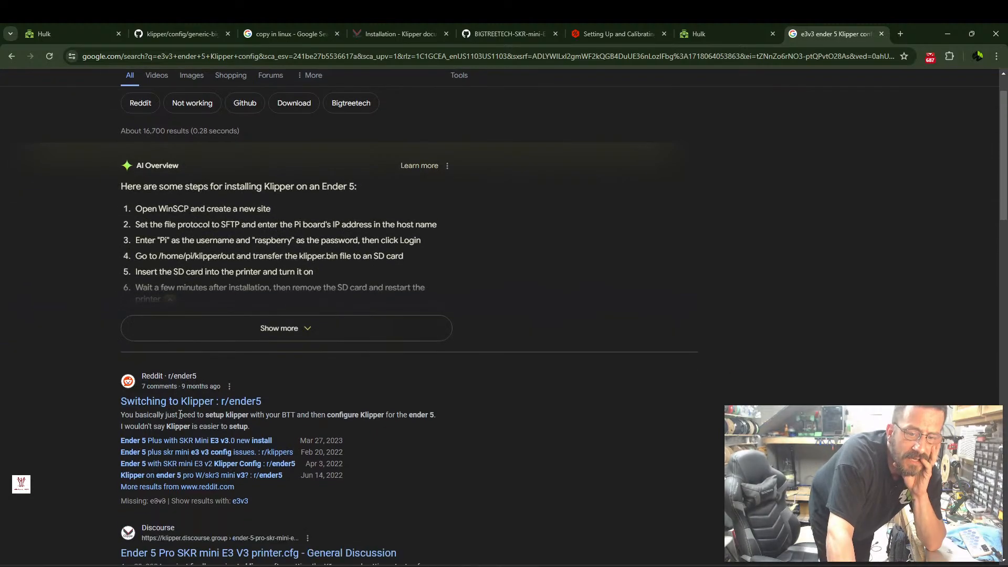
{"action": "scroll", "coordinate": [179, 415], "scroll_direction": "down", "scroll_amount": 1}
{"action": "scroll", "coordinate": [158, 416], "scroll_direction": "up", "scroll_amount": 1}
{"action": "scroll", "coordinate": [158, 415], "scroll_direction": "down", "scroll_amount": 1}
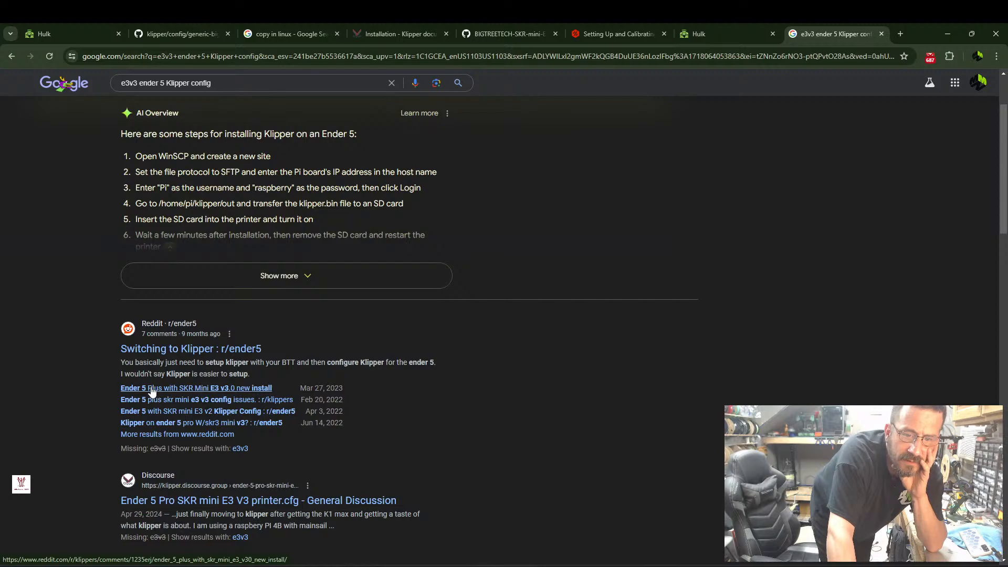
Read the Reddit thread on the Ender 5 Plus with SKR Mini E3 v3.0 new install, and return to the results.
{"action": "left_click", "coordinate": [233, 390]}
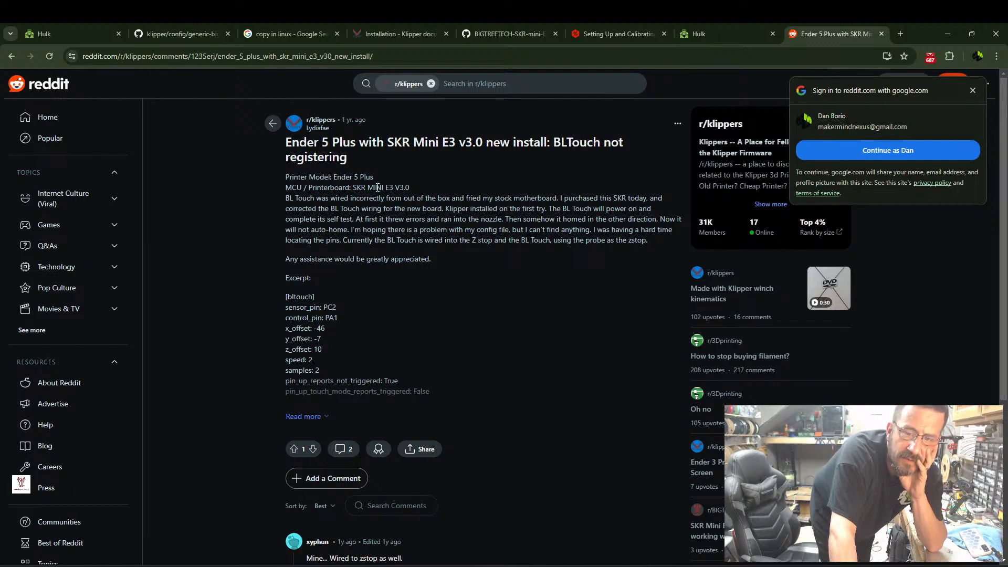
{"action": "scroll", "coordinate": [369, 200], "scroll_direction": "down", "scroll_amount": 4}
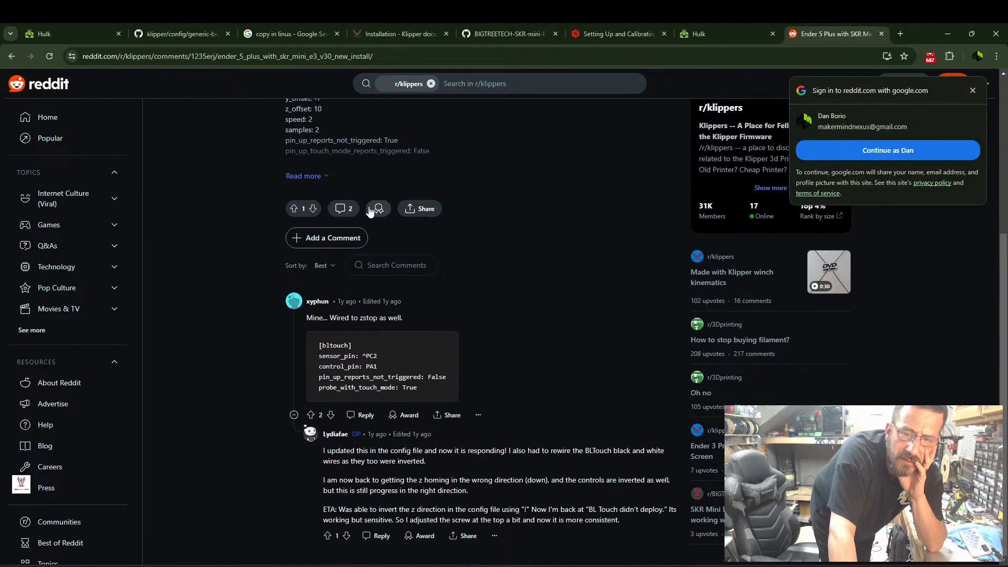
{"action": "scroll", "coordinate": [324, 289], "scroll_direction": "up", "scroll_amount": 5}
{"action": "left_click", "coordinate": [11, 56]}
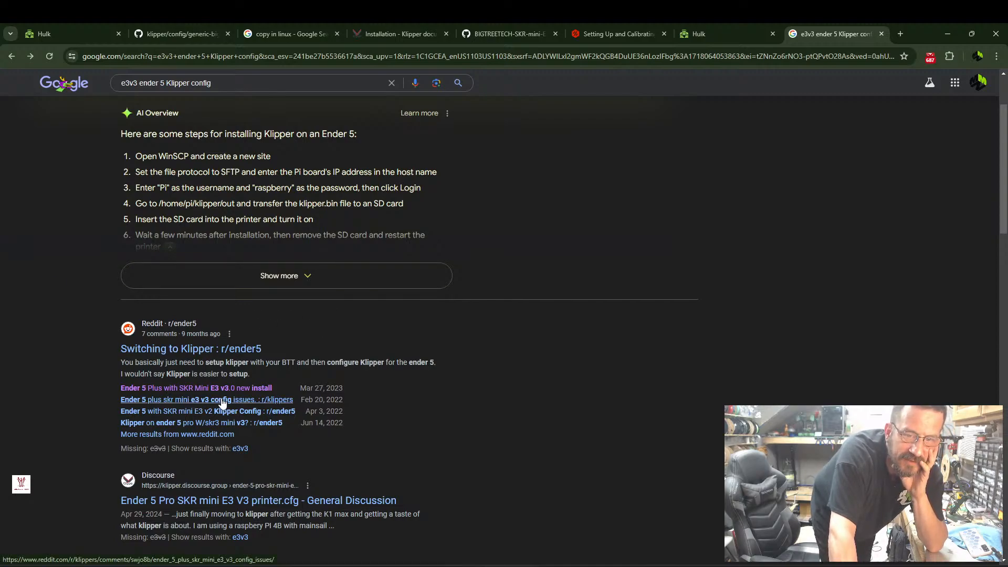
Open the Reddit post "Ender 5 with SKR mini E3 v2 Klipper Config", expand it fully, and review its stepper, heater and display sections.
{"action": "left_click", "coordinate": [206, 415]}
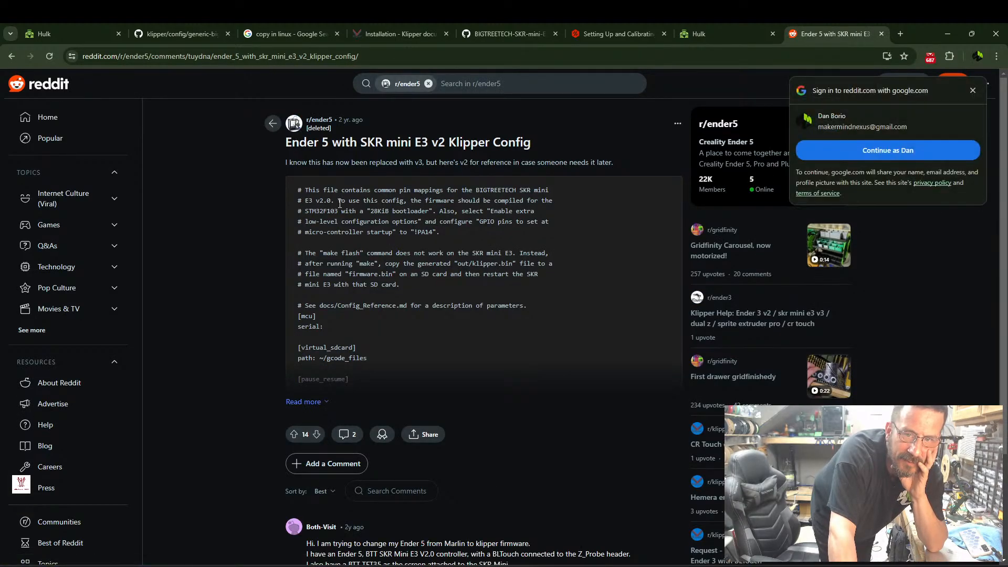
{"action": "scroll", "coordinate": [310, 191], "scroll_direction": "down", "scroll_amount": 3}
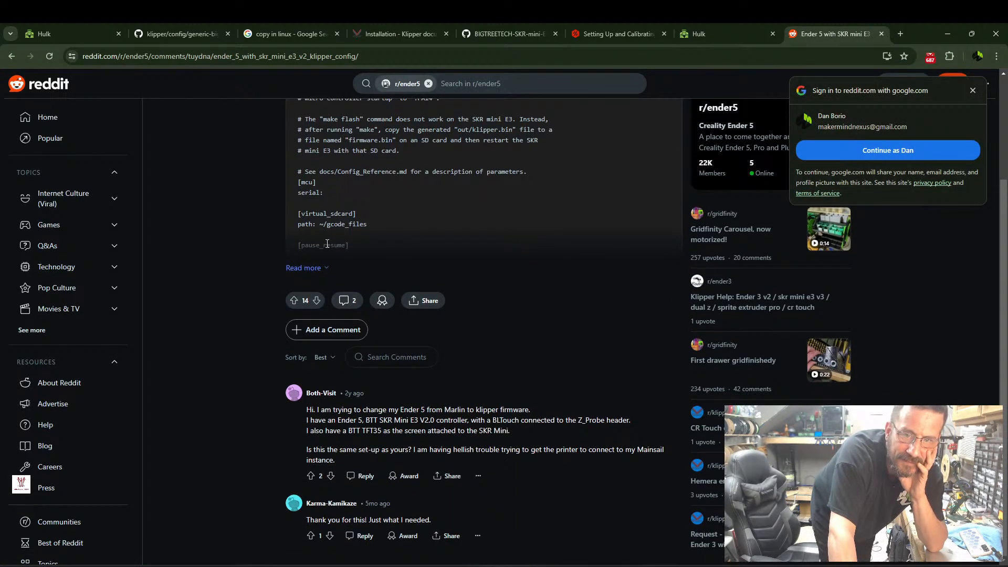
{"action": "left_click", "coordinate": [321, 268]}
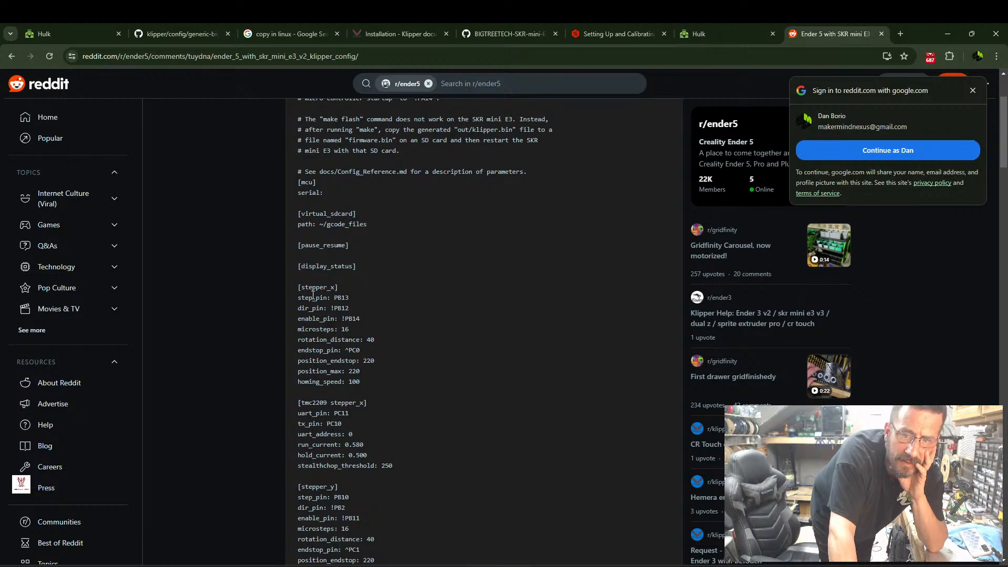
{"action": "scroll", "coordinate": [314, 295], "scroll_direction": "down", "scroll_amount": 1}
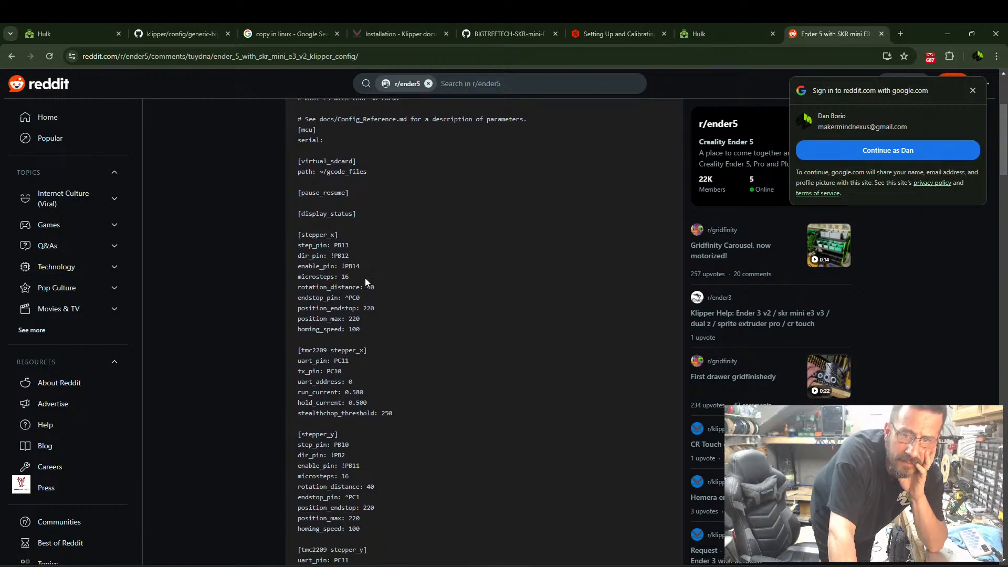
{"action": "scroll", "coordinate": [373, 304], "scroll_direction": "down", "scroll_amount": 3}
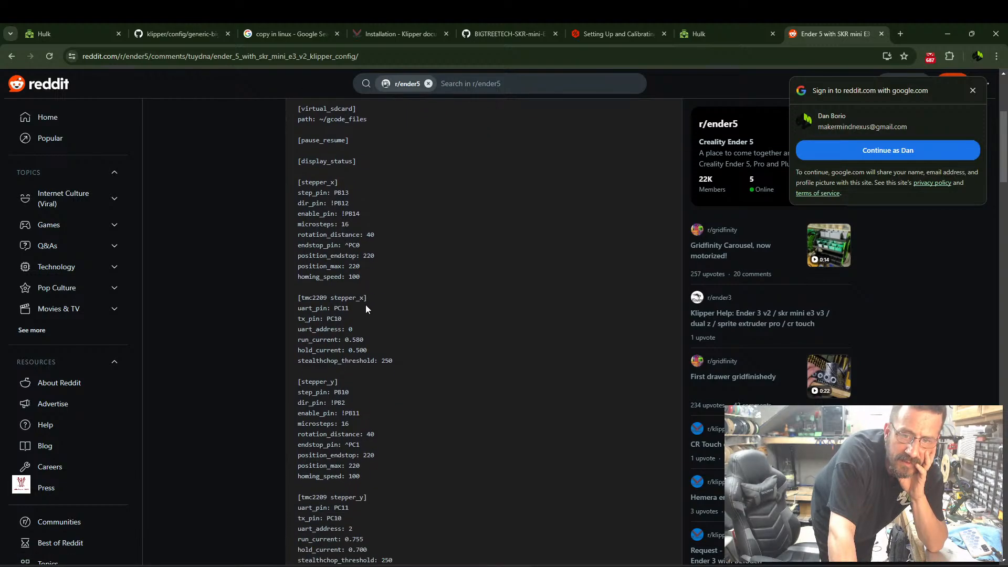
{"action": "scroll", "coordinate": [357, 315], "scroll_direction": "down", "scroll_amount": 13}
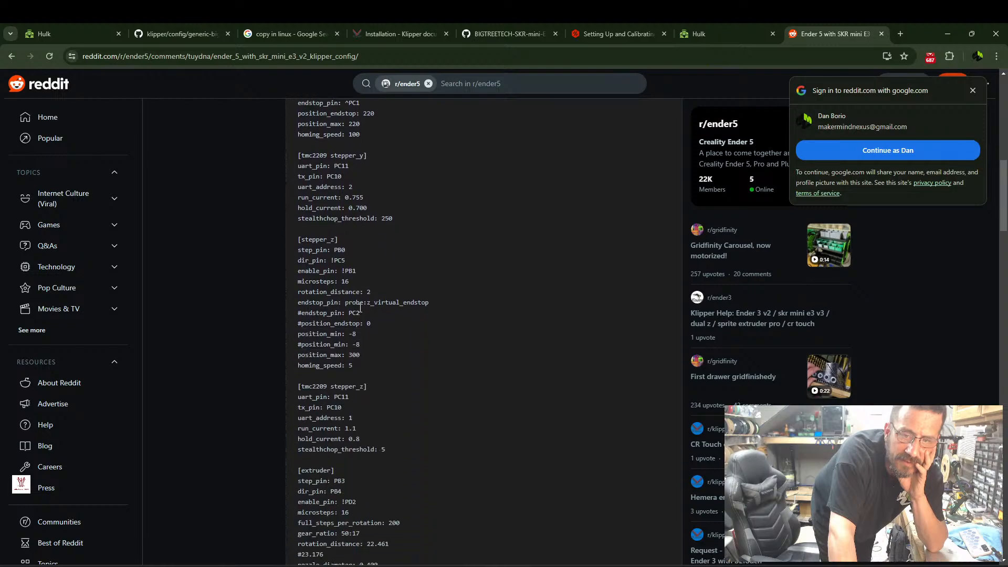
{"action": "scroll", "coordinate": [366, 306], "scroll_direction": "down", "scroll_amount": 15}
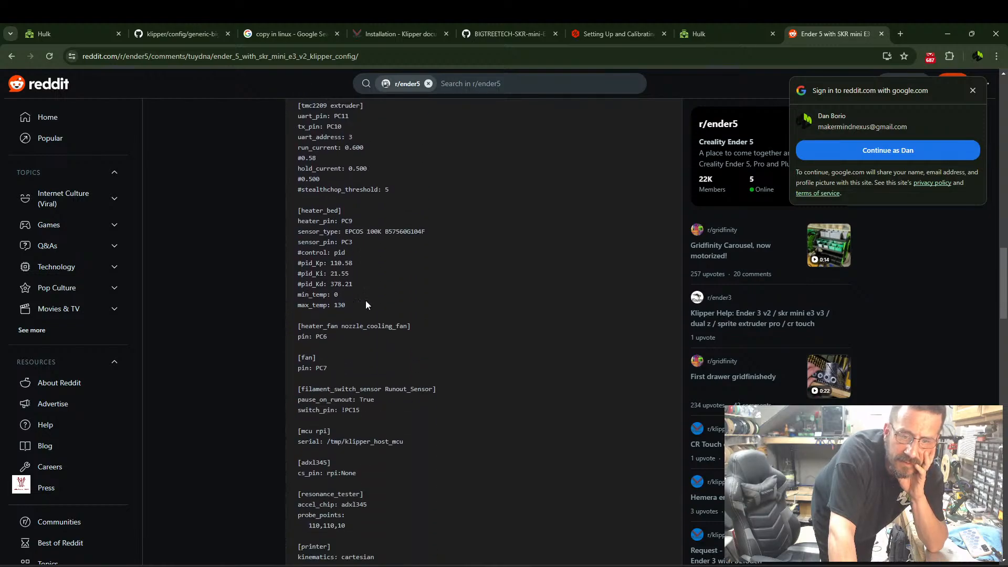
{"action": "scroll", "coordinate": [367, 305], "scroll_direction": "down", "scroll_amount": 1}
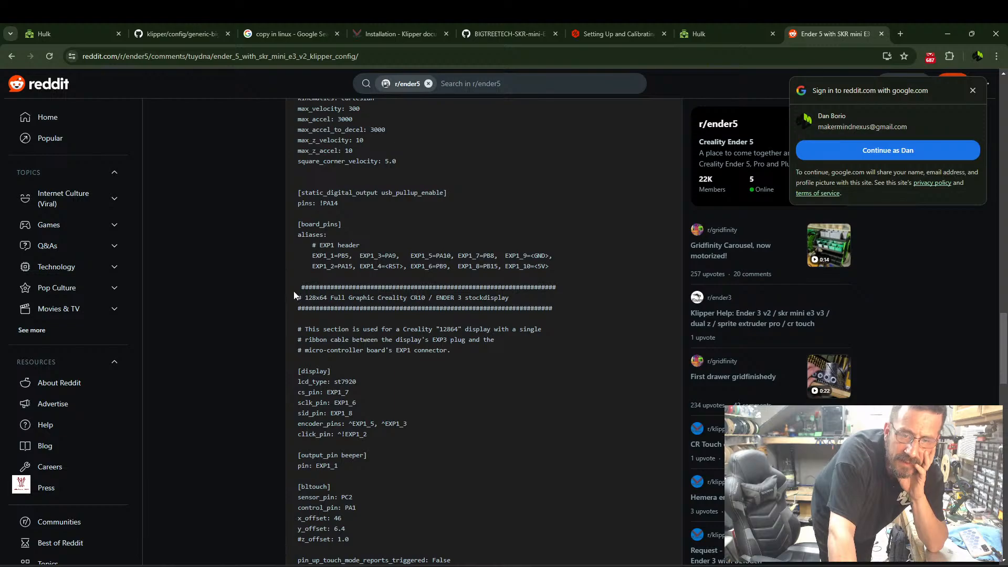
Copy the 128x64 Creality CR10 / Ender 3 stock display block from the post, from its header comment through the output_pin beeper section.
{"action": "left_click_drag", "start_coordinate": [298, 286], "coordinate": [344, 383]}
{"action": "scroll", "coordinate": [365, 444], "scroll_direction": "down", "scroll_amount": 3}
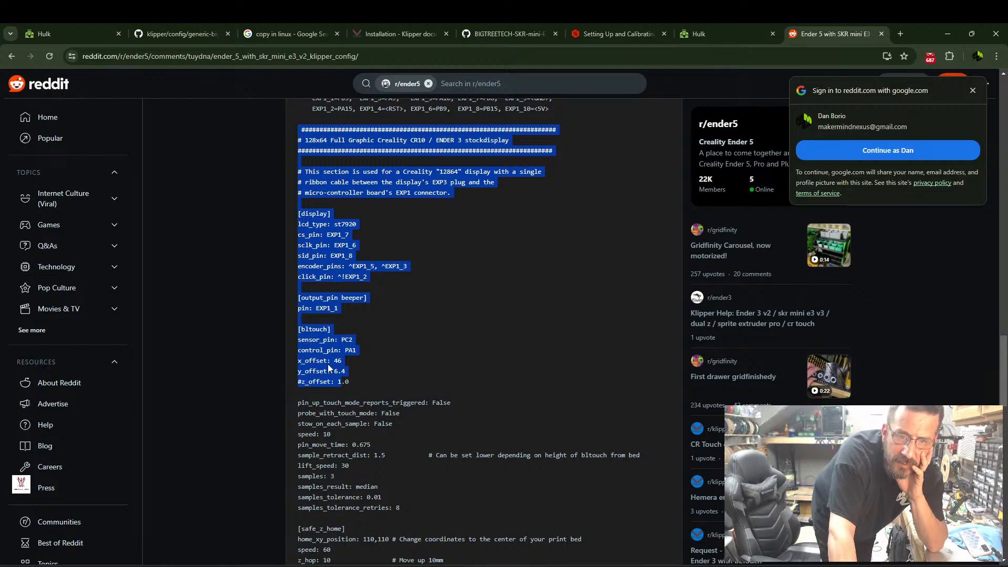
{"action": "left_click", "coordinate": [389, 338]}
{"action": "left_click_drag", "start_coordinate": [347, 308], "coordinate": [298, 128]}
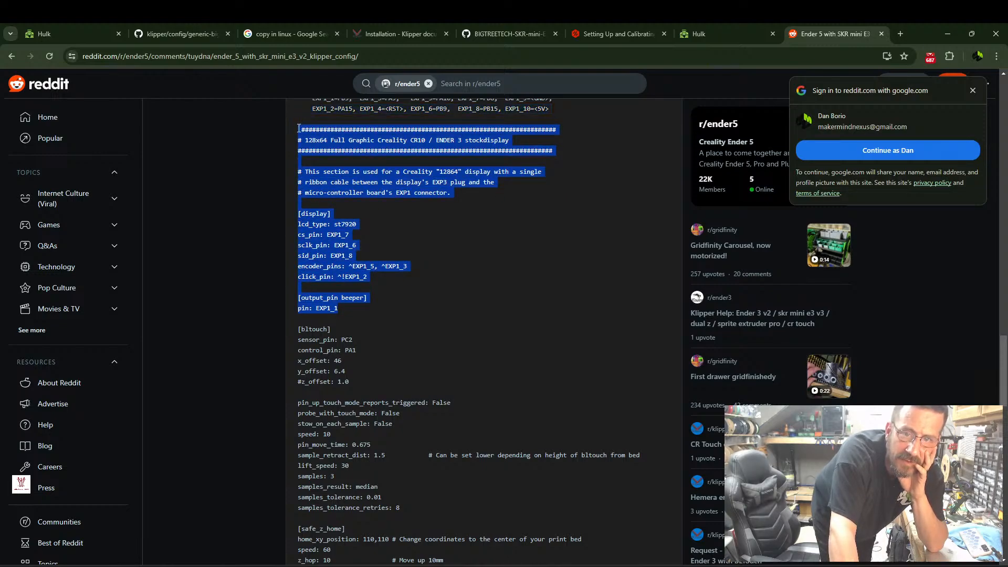
{"action": "right_click", "coordinate": [298, 129]}
{"action": "left_click", "coordinate": [323, 139]}
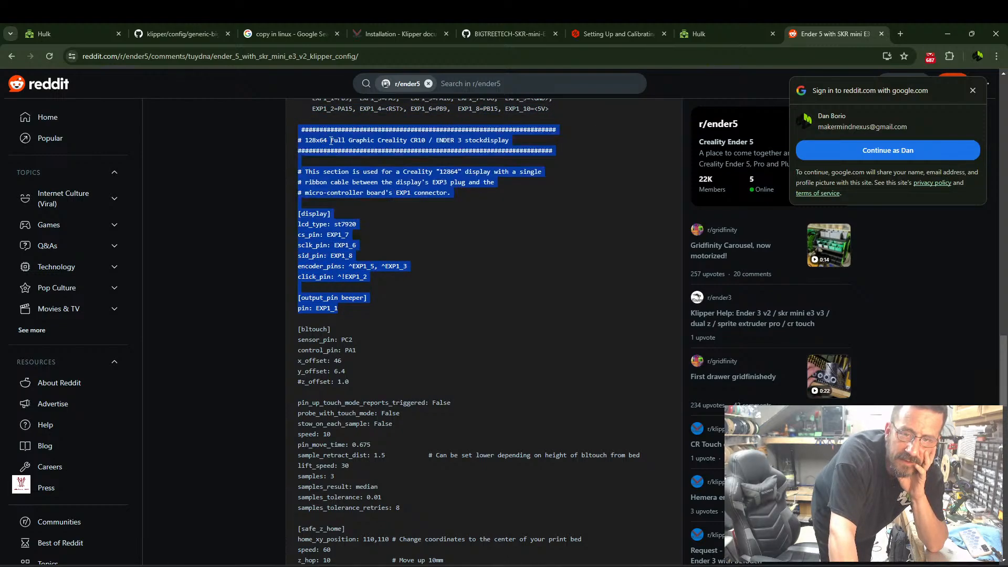
Open printer.cfg in Mainsail and paste the copied stock display block on a new line at the end of the file.
{"action": "left_click", "coordinate": [71, 35]}
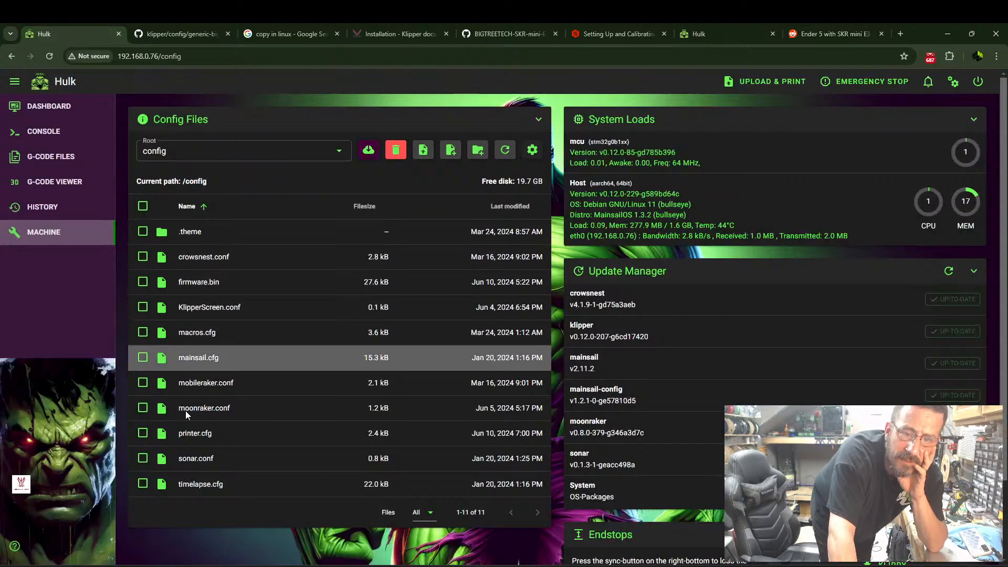
{"action": "left_click", "coordinate": [184, 436]}
{"action": "scroll", "coordinate": [206, 400], "scroll_direction": "down", "scroll_amount": 10}
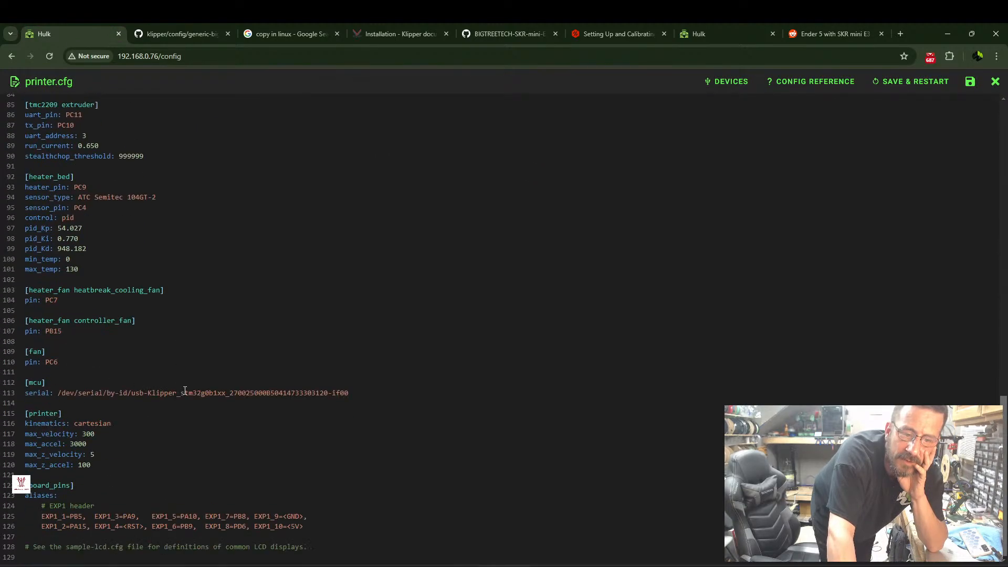
{"action": "left_click", "coordinate": [337, 546]}
{"action": "key", "text": "Down"}
{"action": "key", "text": "Return"}
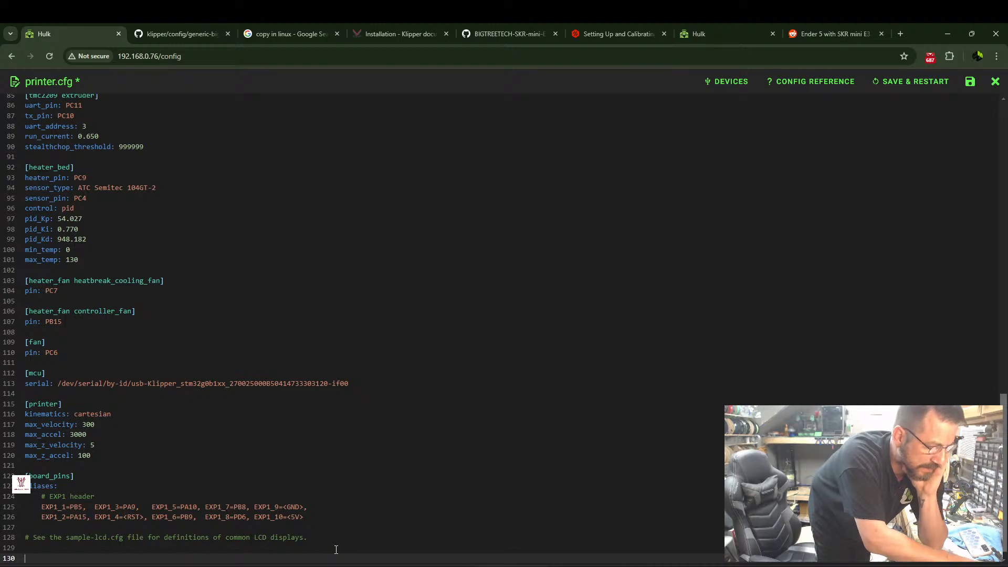
{"action": "key", "text": "ctrl+v"}
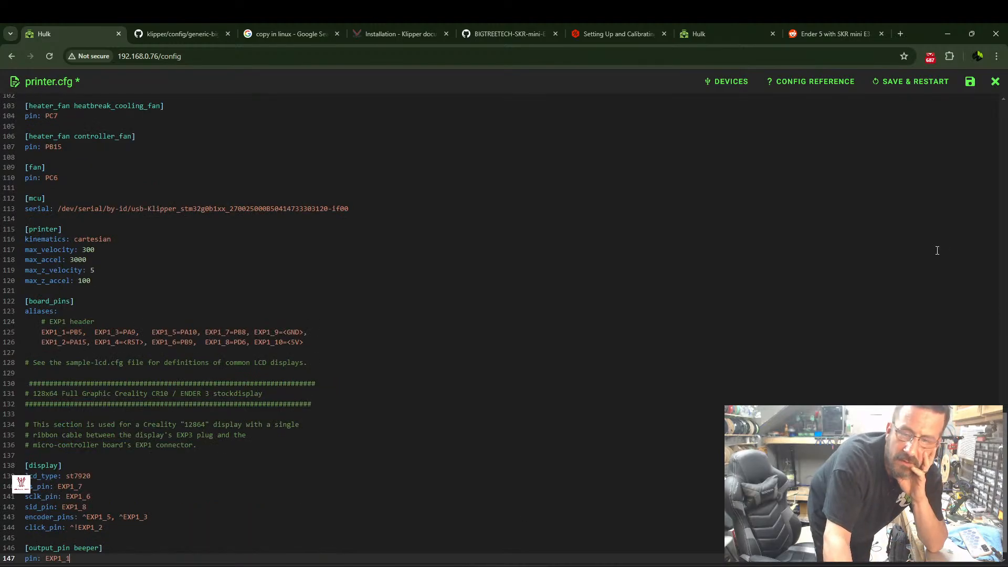
Save printer.cfg with the added display block and restart Klipper.
{"action": "left_click", "coordinate": [909, 83]}
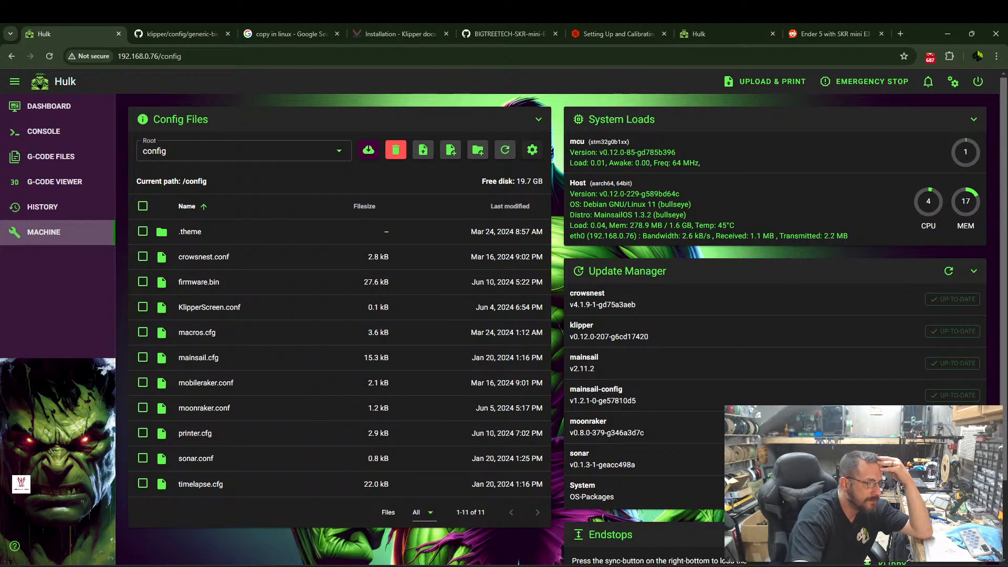
Close the Klipper Installation documentation page and the "copy in linux" search page.
{"action": "left_click", "coordinate": [829, 34]}
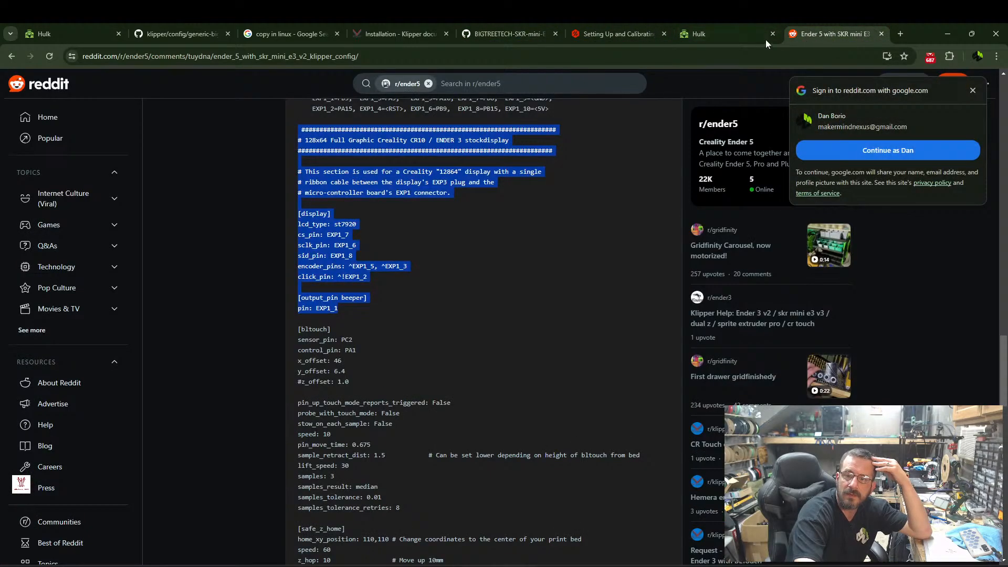
{"action": "left_click", "coordinate": [495, 35]}
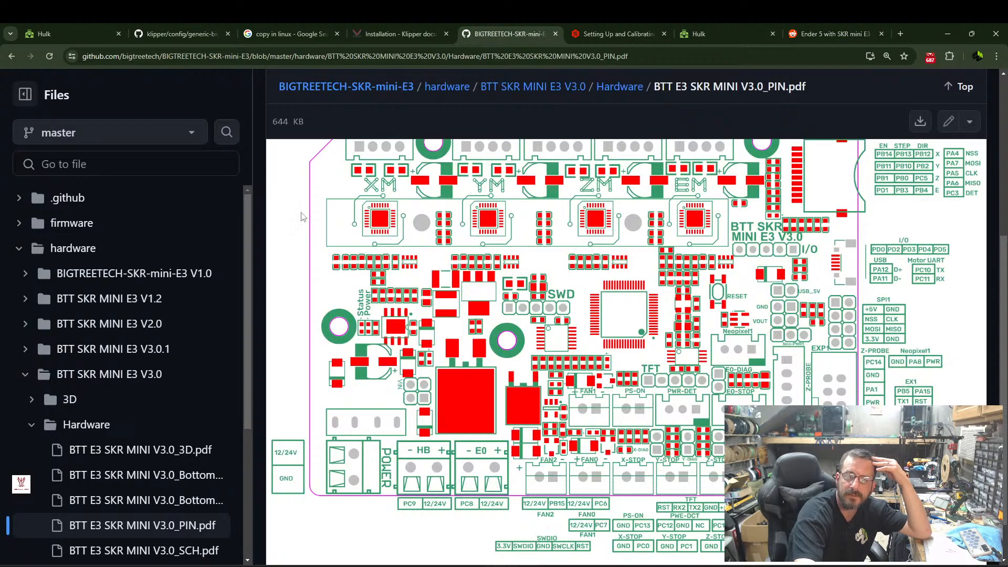
{"action": "left_click", "coordinate": [378, 36]}
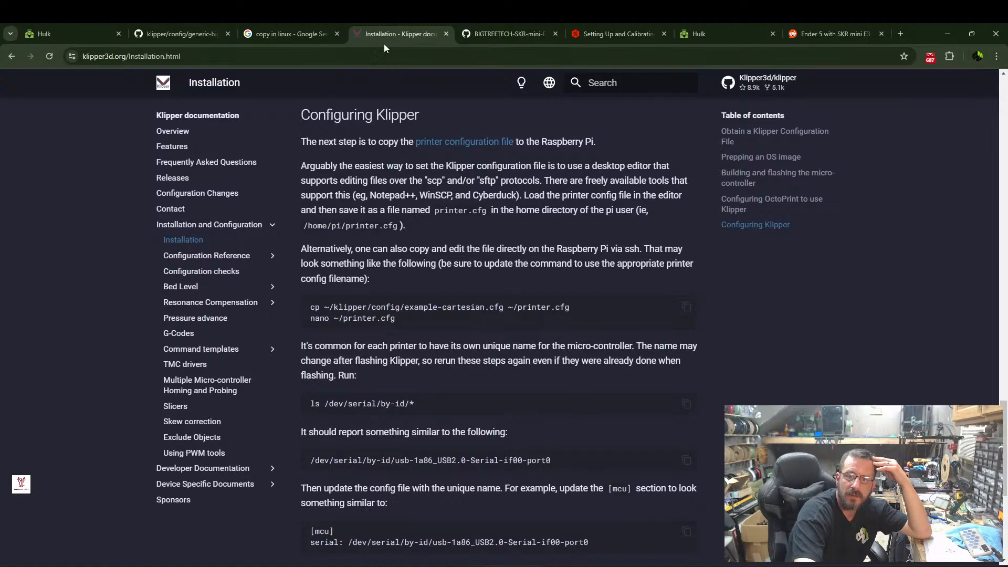
{"action": "left_click", "coordinate": [447, 33]}
{"action": "left_click", "coordinate": [314, 36]}
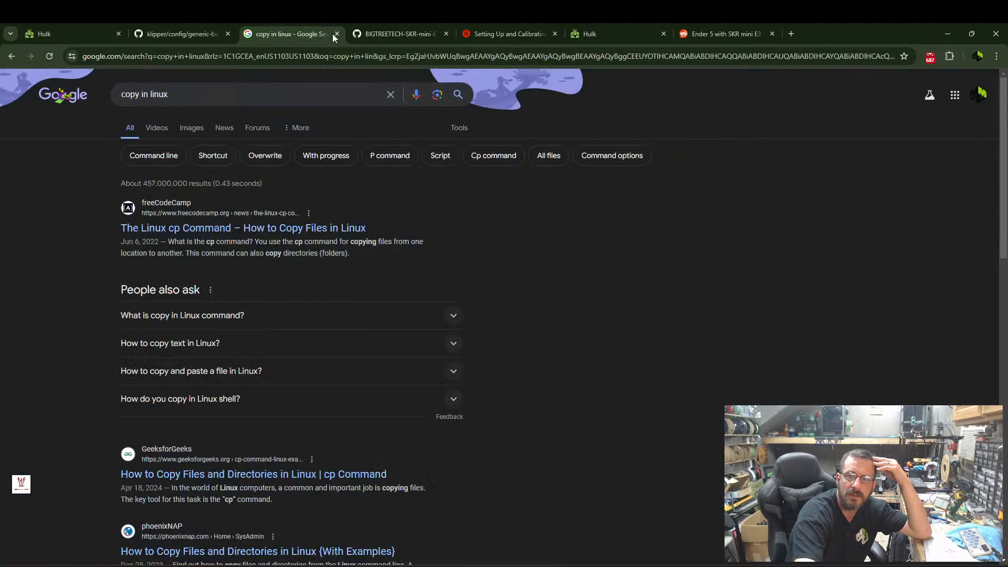
{"action": "left_click", "coordinate": [337, 34]}
Find printer-creality-ender5pro-2020.cfg in the Klipper repository's config folder on GitHub and open it.
{"action": "left_click", "coordinate": [185, 36]}
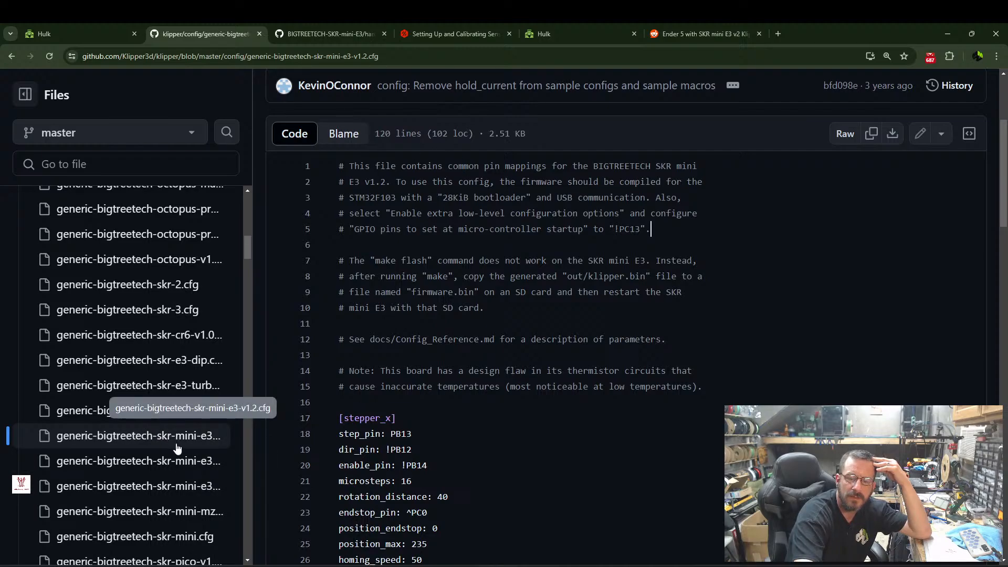
{"action": "scroll", "coordinate": [131, 368], "scroll_direction": "up", "scroll_amount": 10}
{"action": "scroll", "coordinate": [121, 349], "scroll_direction": "up", "scroll_amount": 5}
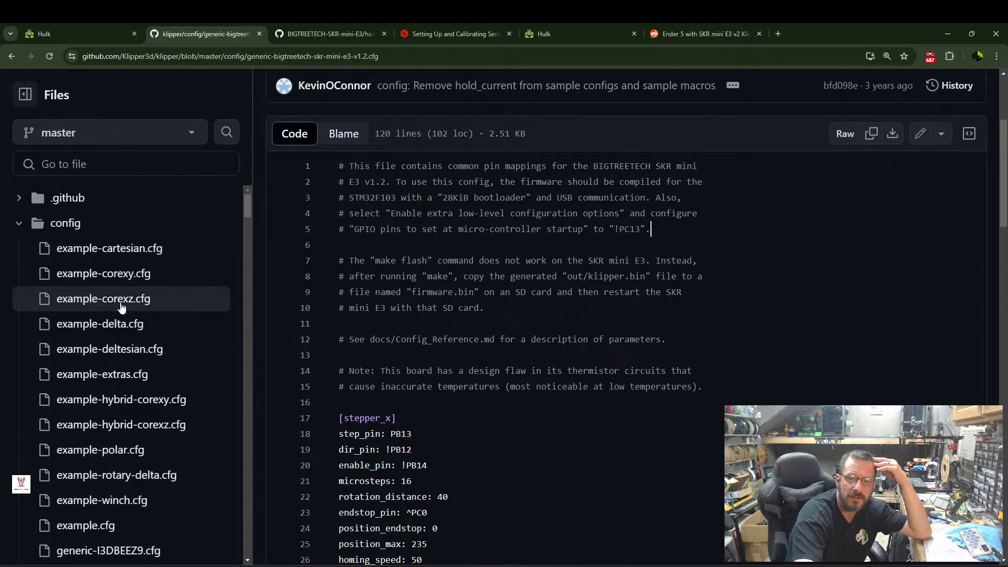
{"action": "scroll", "coordinate": [116, 357], "scroll_direction": "down", "scroll_amount": 2}
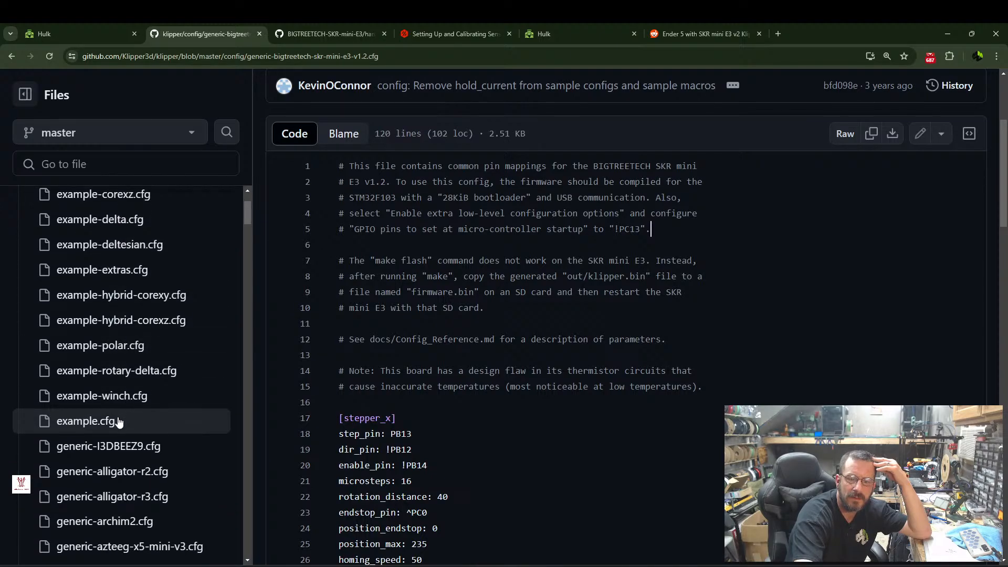
{"action": "scroll", "coordinate": [134, 400], "scroll_direction": "down", "scroll_amount": 7}
{"action": "scroll", "coordinate": [129, 383], "scroll_direction": "down", "scroll_amount": 10}
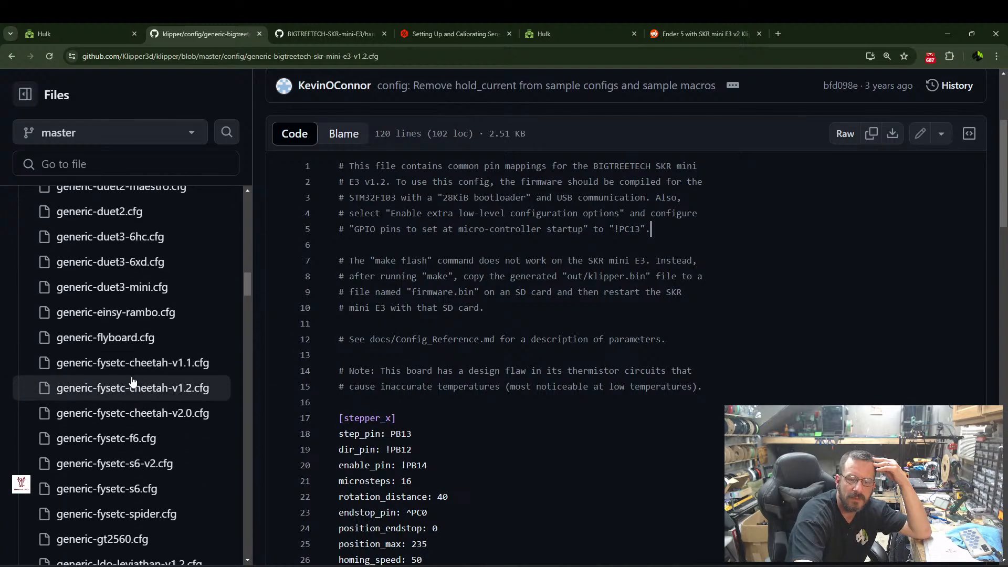
{"action": "scroll", "coordinate": [131, 381], "scroll_direction": "down", "scroll_amount": 15}
{"action": "scroll", "coordinate": [125, 374], "scroll_direction": "down", "scroll_amount": 6}
{"action": "scroll", "coordinate": [103, 408], "scroll_direction": "down", "scroll_amount": 8}
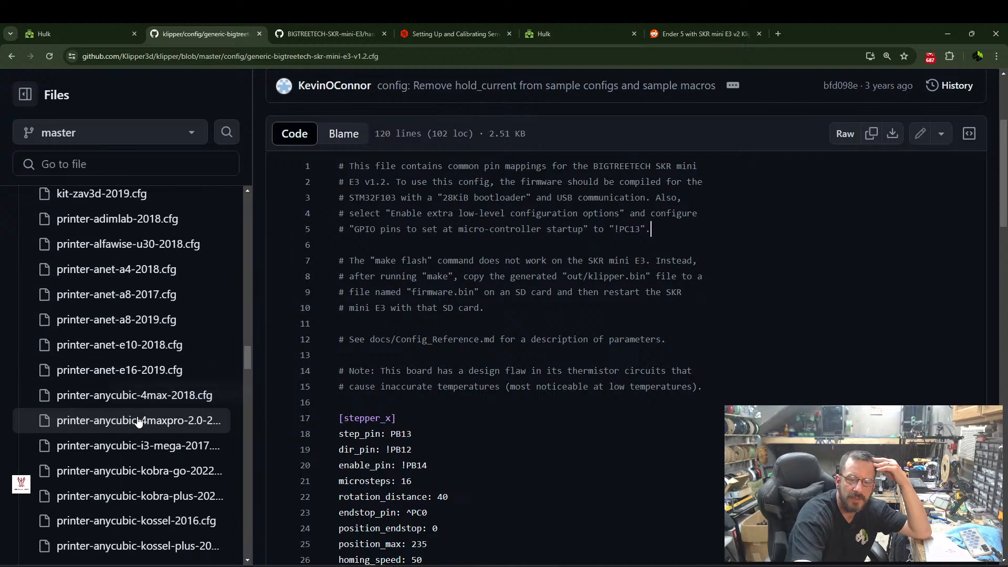
{"action": "scroll", "coordinate": [131, 410], "scroll_direction": "down", "scroll_amount": 7}
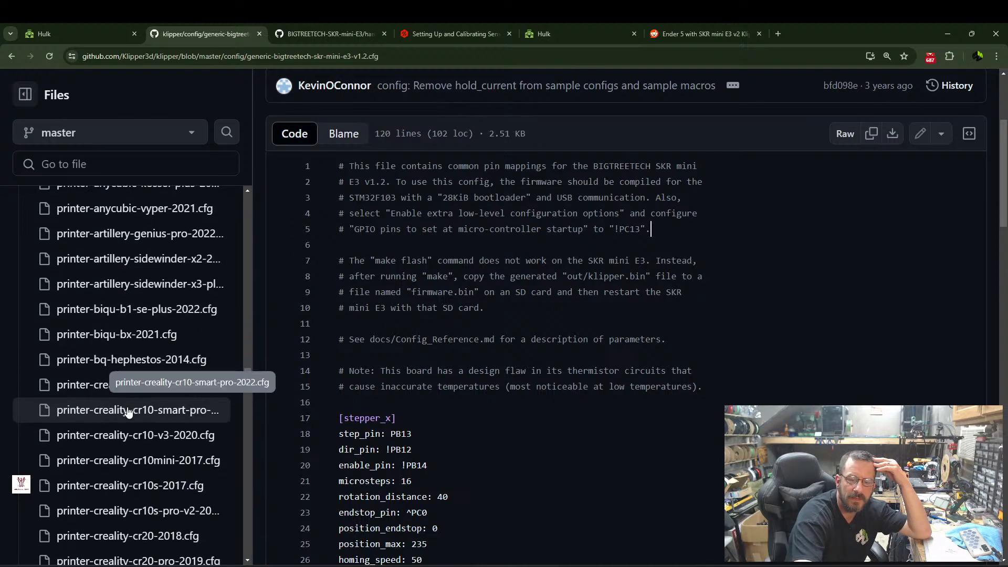
{"action": "scroll", "coordinate": [142, 411], "scroll_direction": "down", "scroll_amount": 3}
{"action": "scroll", "coordinate": [168, 457], "scroll_direction": "down", "scroll_amount": 3}
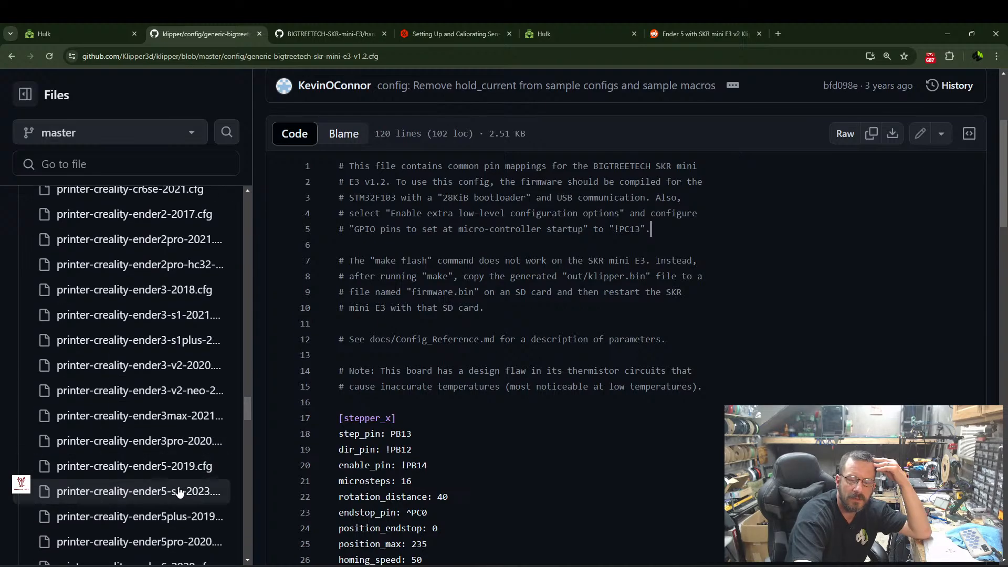
{"action": "scroll", "coordinate": [176, 526], "scroll_direction": "down", "scroll_amount": 1}
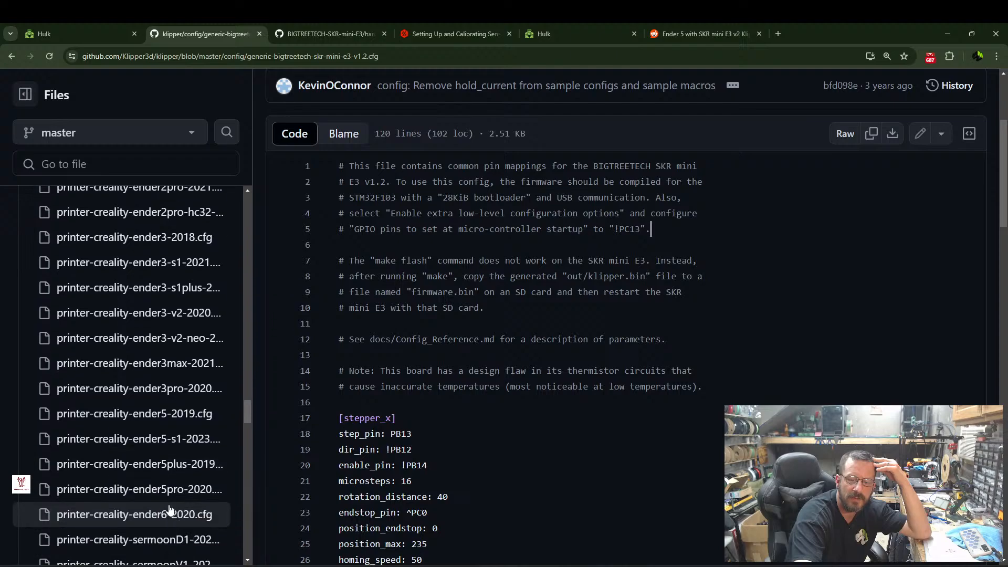
{"action": "left_click", "coordinate": [164, 494]}
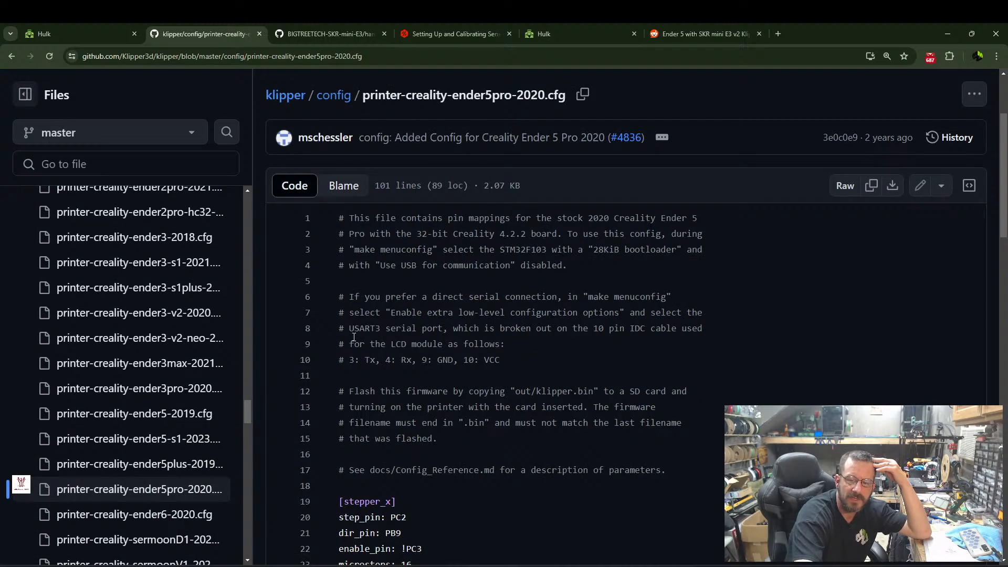
Review the stepper_x, stepper_y and stepper_z settings in the Ender 5 Pro sample config.
{"action": "scroll", "coordinate": [354, 336], "scroll_direction": "down", "scroll_amount": 3}
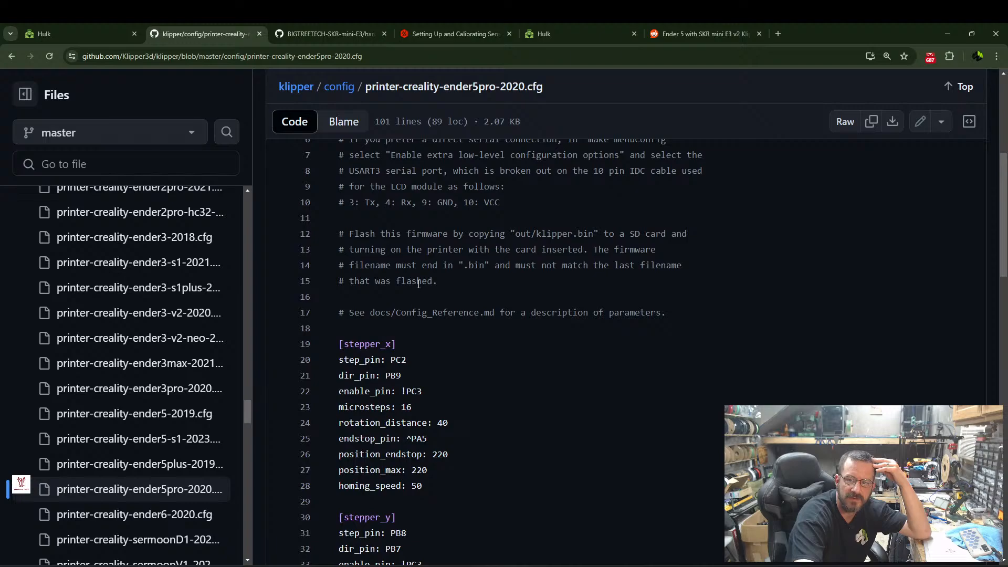
{"action": "scroll", "coordinate": [418, 286], "scroll_direction": "down", "scroll_amount": 2}
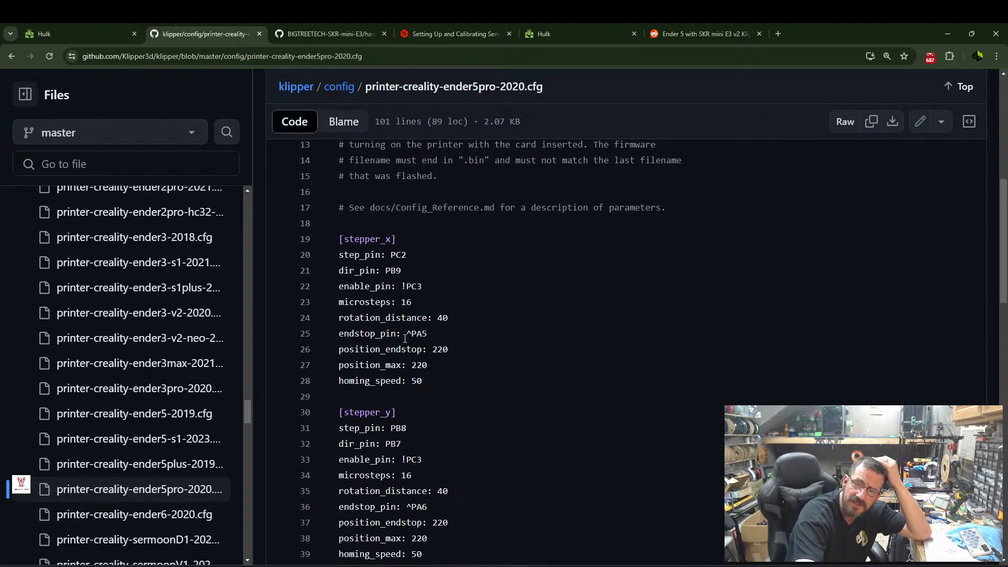
{"action": "scroll", "coordinate": [399, 343], "scroll_direction": "down", "scroll_amount": 1}
{"action": "scroll", "coordinate": [411, 455], "scroll_direction": "down", "scroll_amount": 4}
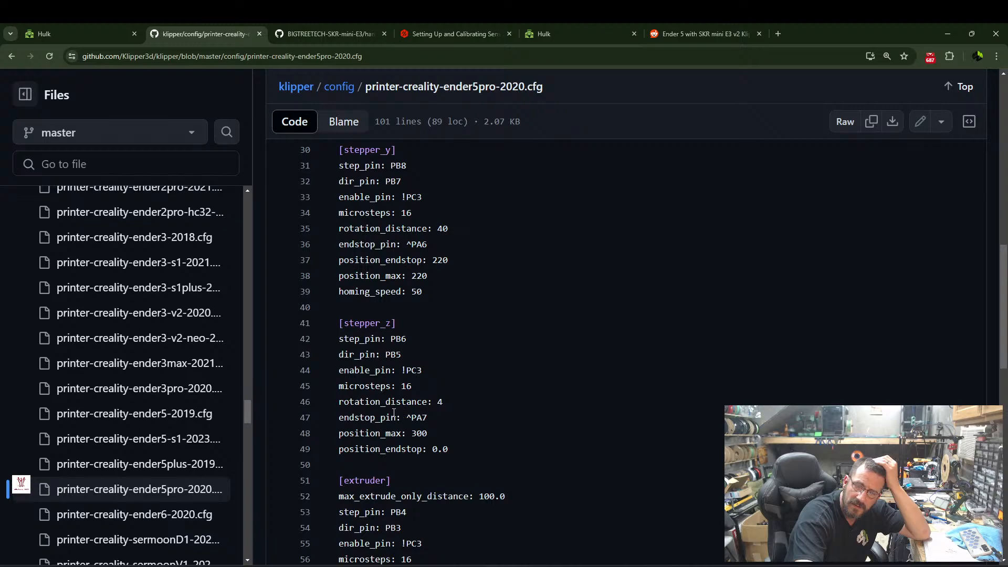
Open printer.cfg in Mainsail and review its stepper_x, stepper_y and stepper_z sections.
{"action": "left_click", "coordinate": [43, 37]}
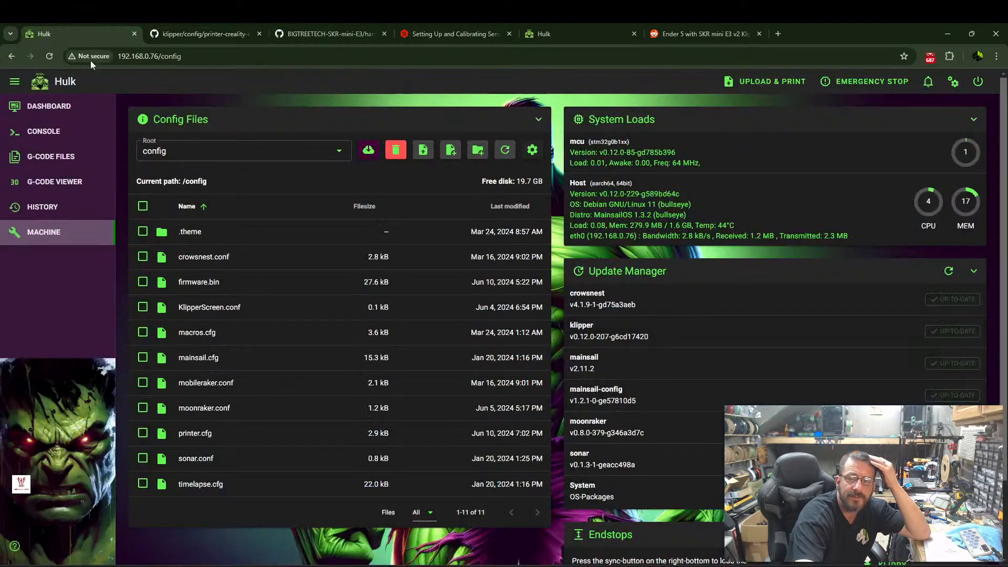
{"action": "left_click", "coordinate": [191, 431]}
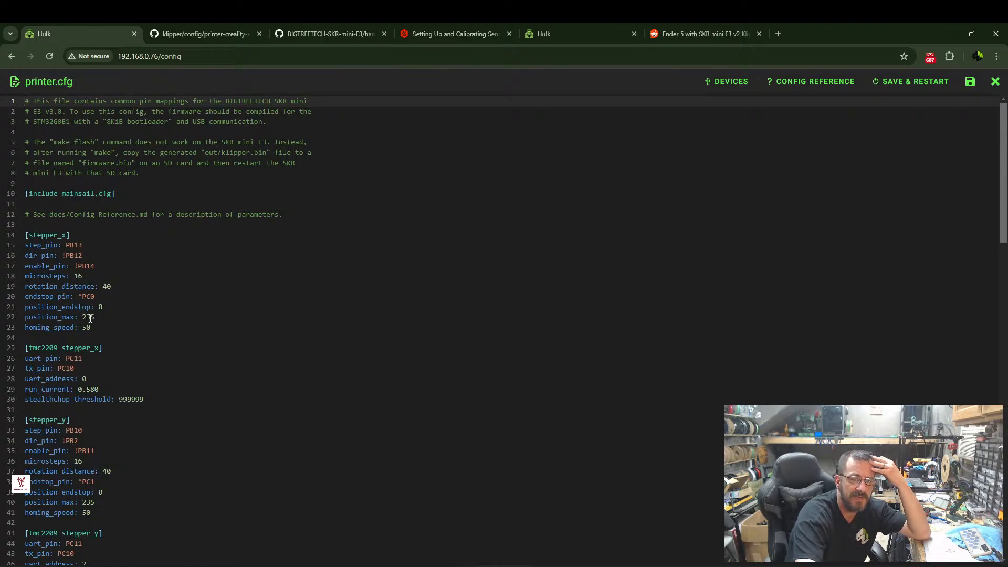
{"action": "scroll", "coordinate": [91, 347], "scroll_direction": "down", "scroll_amount": 3}
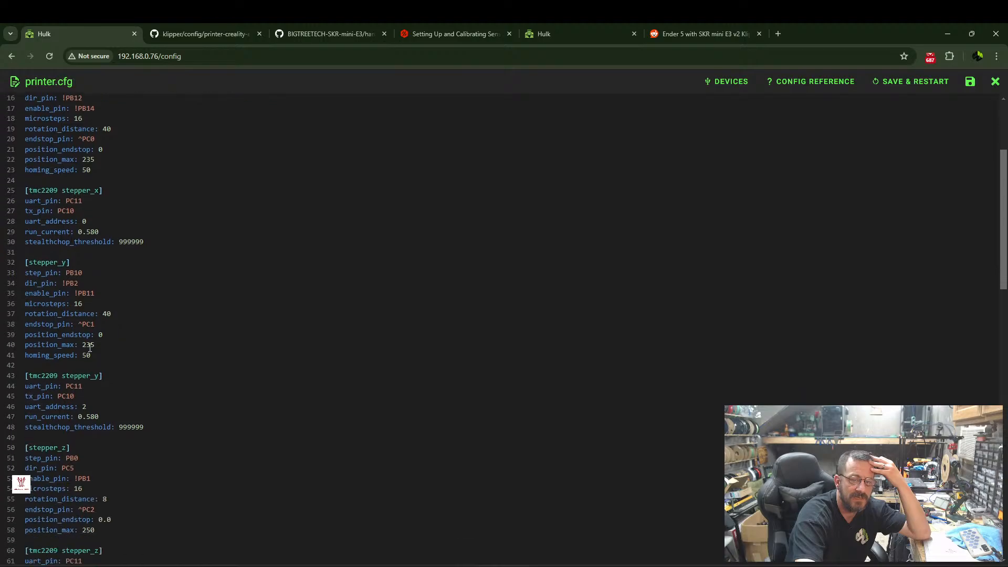
{"action": "scroll", "coordinate": [104, 350], "scroll_direction": "down", "scroll_amount": 2}
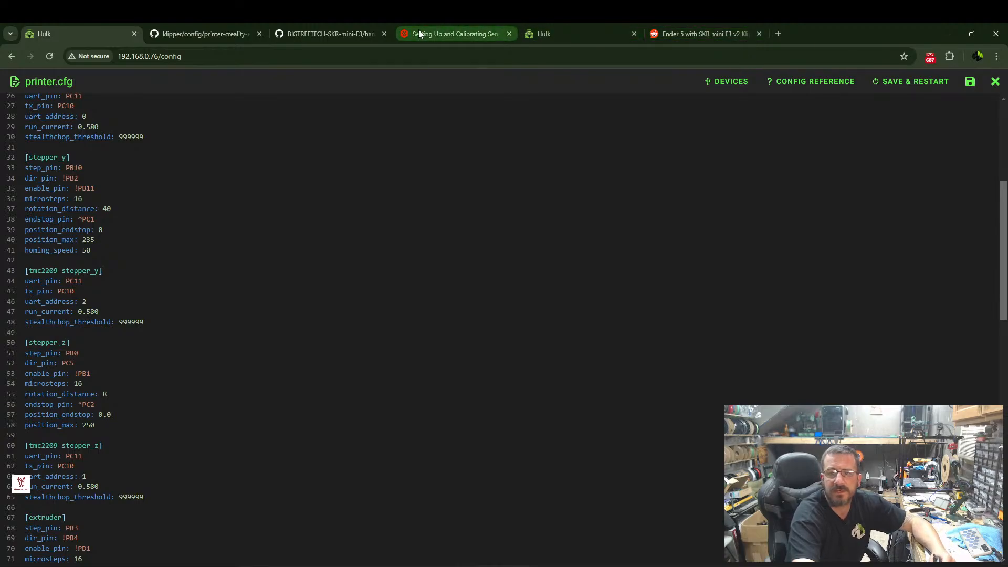
Examine the stepper_x, stepper_y and stepper_z position limits in the Reddit post's Ender 5 config.
{"action": "left_click", "coordinate": [692, 30]}
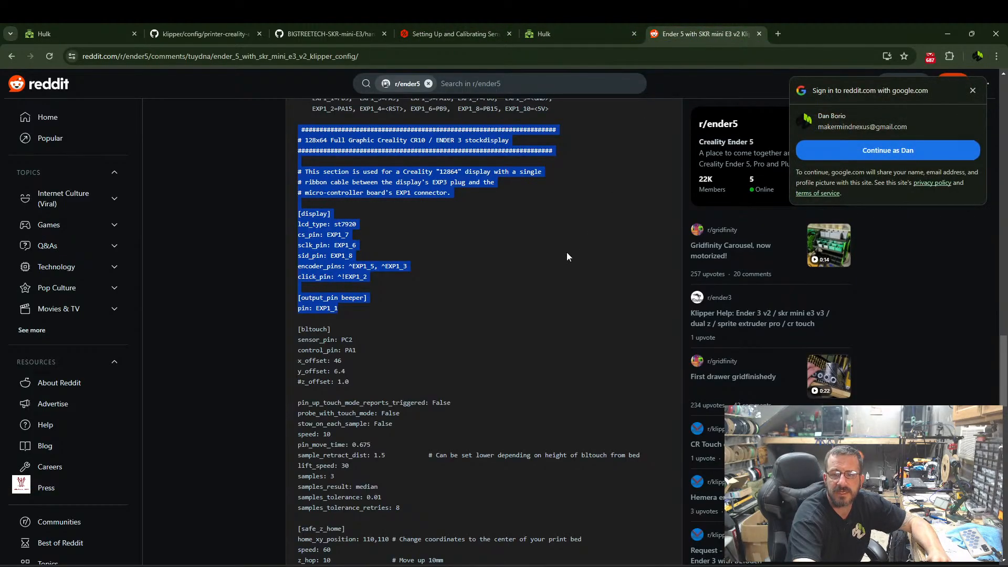
{"action": "left_click", "coordinate": [459, 314]}
{"action": "scroll", "coordinate": [370, 262], "scroll_direction": "down", "scroll_amount": 2}
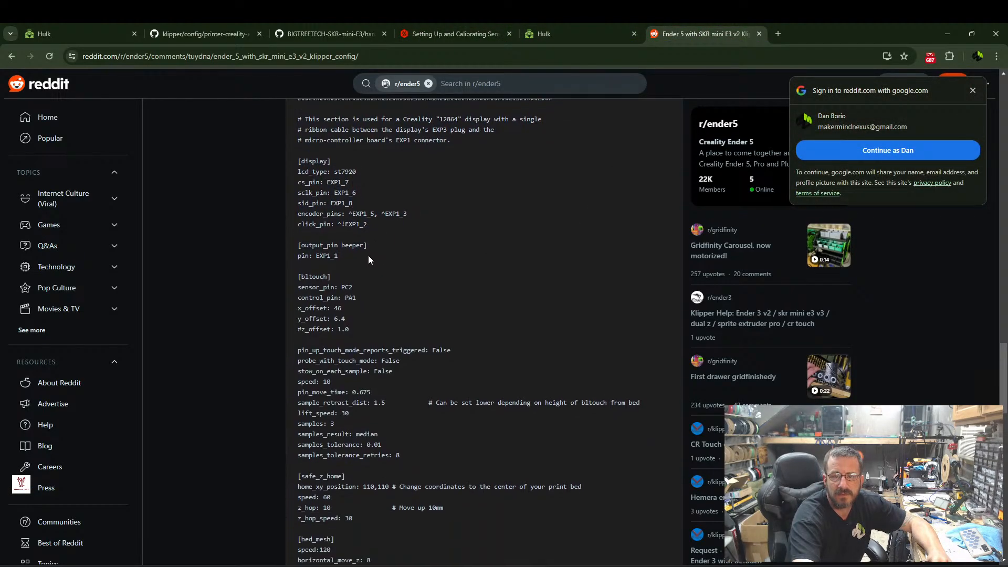
{"action": "scroll", "coordinate": [374, 266], "scroll_direction": "up", "scroll_amount": 4}
{"action": "scroll", "coordinate": [379, 264], "scroll_direction": "up", "scroll_amount": 15}
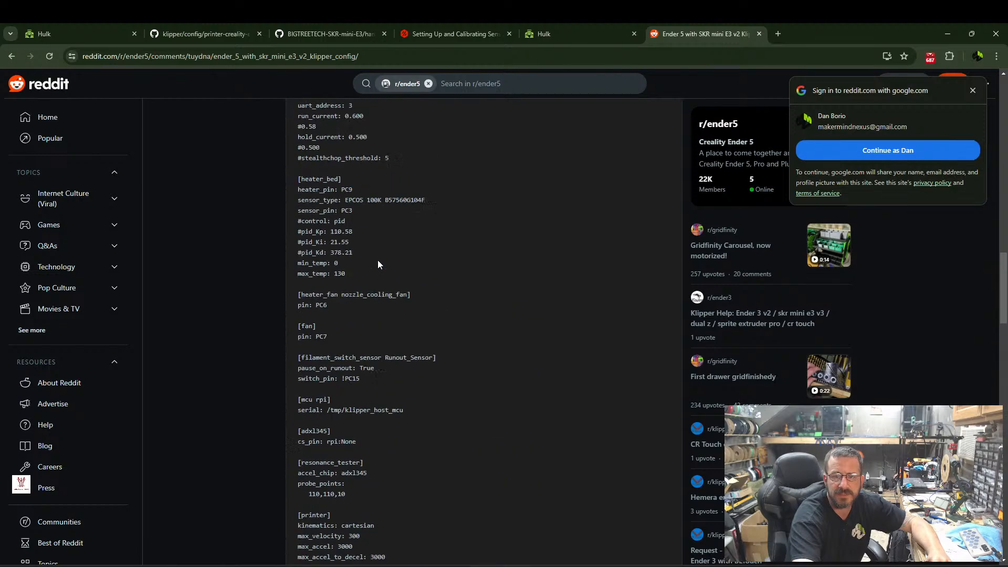
{"action": "scroll", "coordinate": [377, 260], "scroll_direction": "up", "scroll_amount": 3}
{"action": "scroll", "coordinate": [336, 241], "scroll_direction": "down", "scroll_amount": 3}
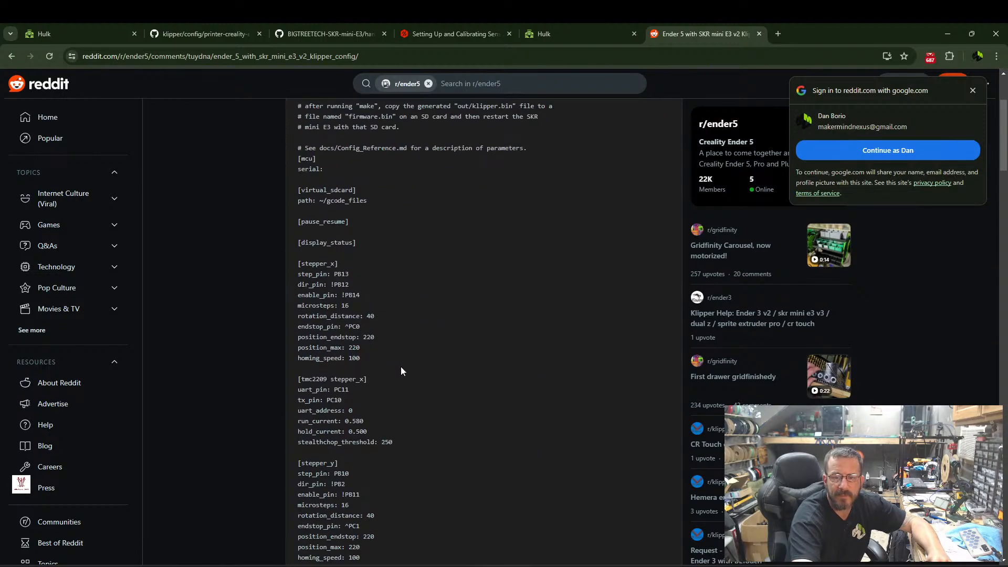
{"action": "scroll", "coordinate": [401, 368], "scroll_direction": "down", "scroll_amount": 5}
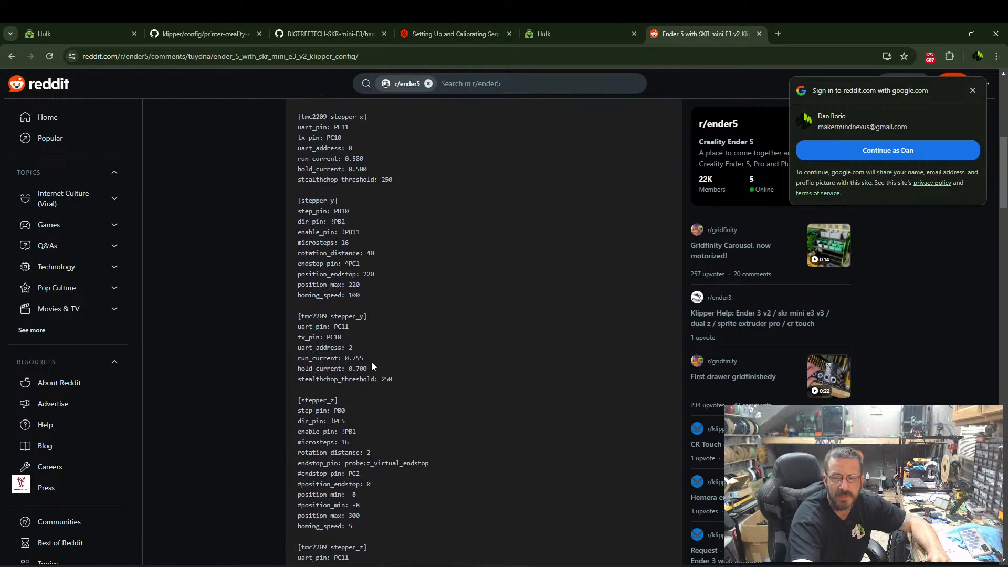
{"action": "scroll", "coordinate": [346, 365], "scroll_direction": "down", "scroll_amount": 1}
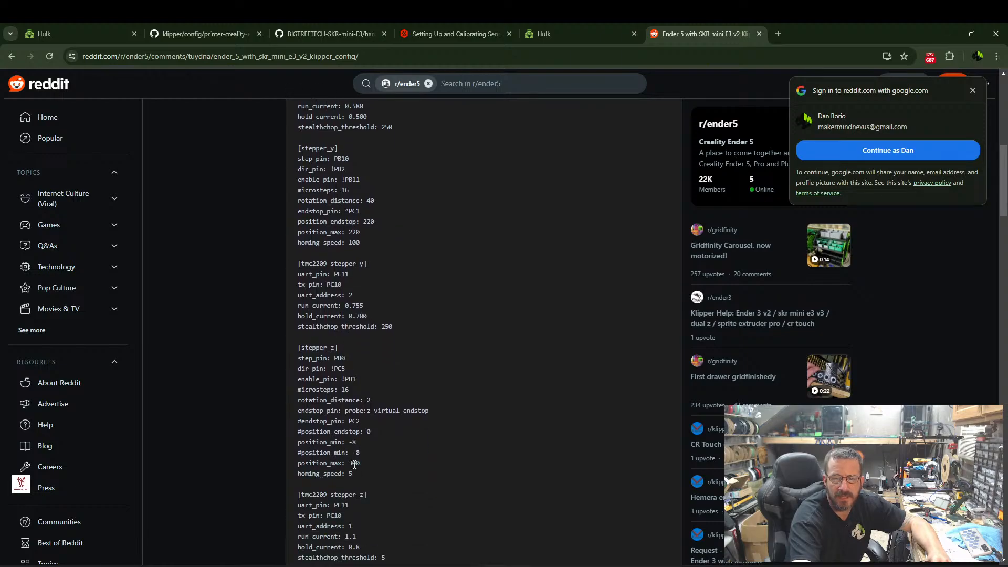
In Mainsail's printer.cfg, set position_max to 220 for stepper_y and 300 for stepper_z.
{"action": "left_click", "coordinate": [79, 34]}
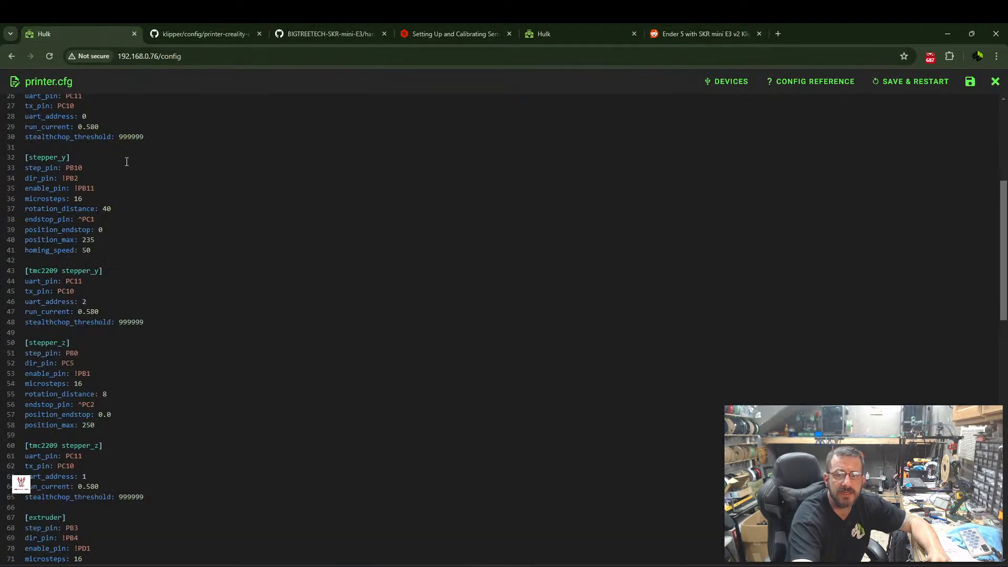
{"action": "left_click", "coordinate": [96, 240]}
{"action": "key", "text": "BackSpace"}
{"action": "key", "text": "BackSpace"}
{"action": "type", "text": "20"}
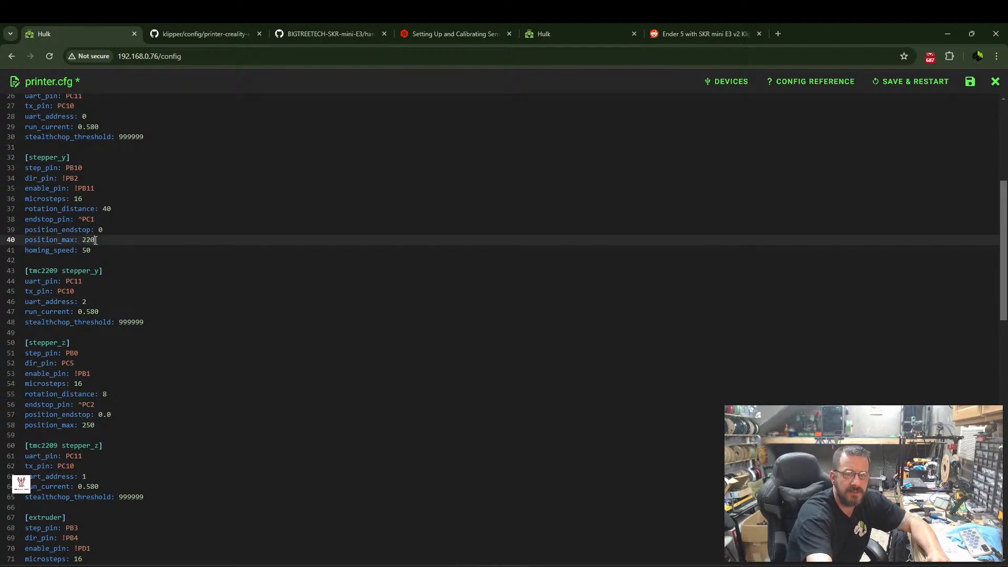
{"action": "double_click", "coordinate": [85, 425]}
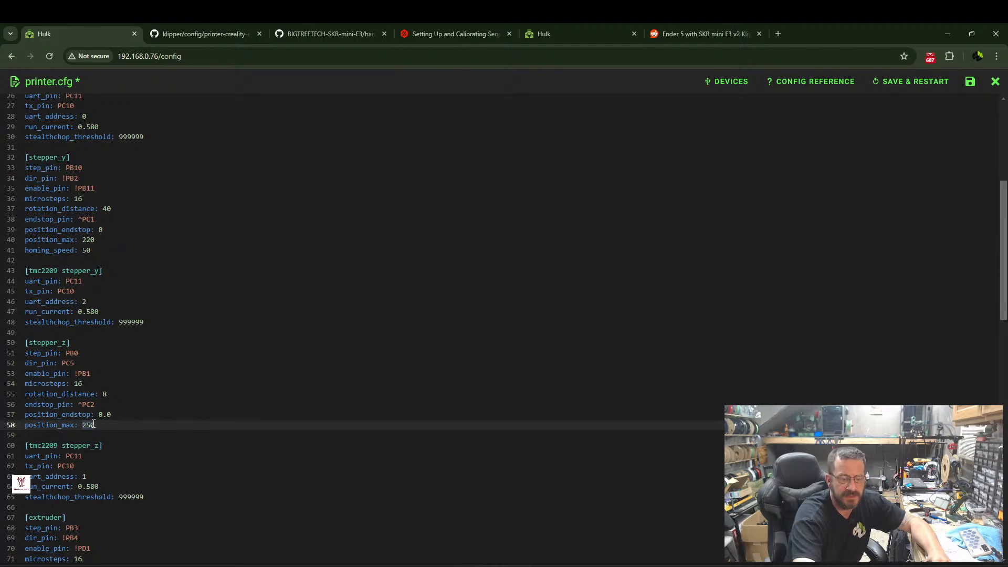
{"action": "type", "text": "300"}
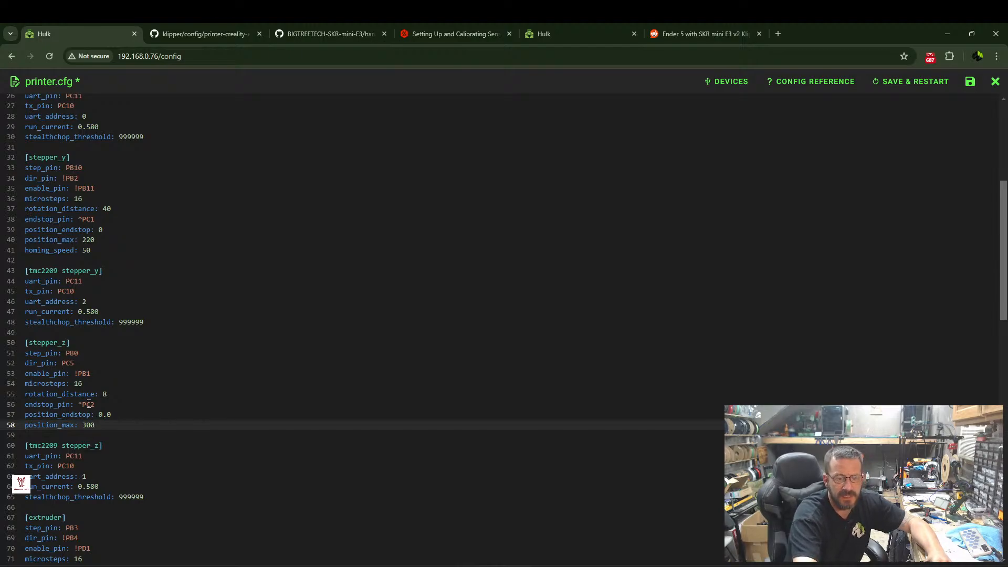
Set stepper_x's position_max to 220, save printer.cfg and restart Klipper.
{"action": "scroll", "coordinate": [131, 346], "scroll_direction": "up", "scroll_amount": 3}
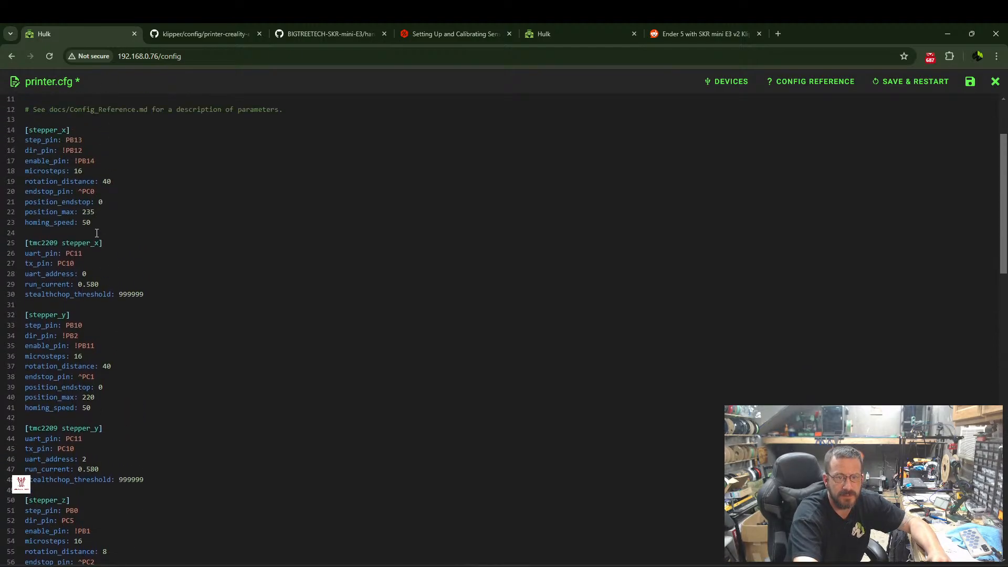
{"action": "left_click", "coordinate": [109, 213]}
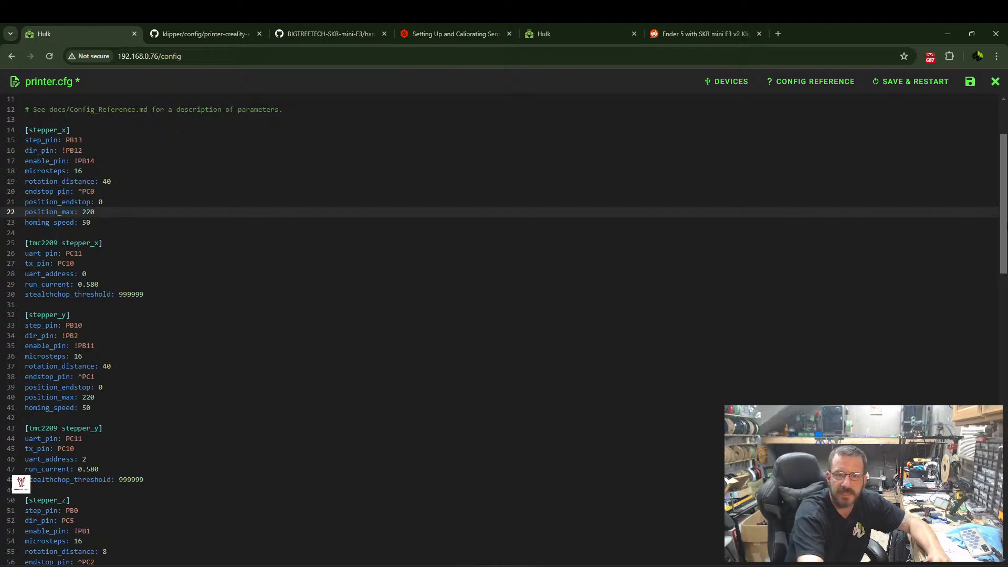
{"action": "left_click", "coordinate": [927, 90]}
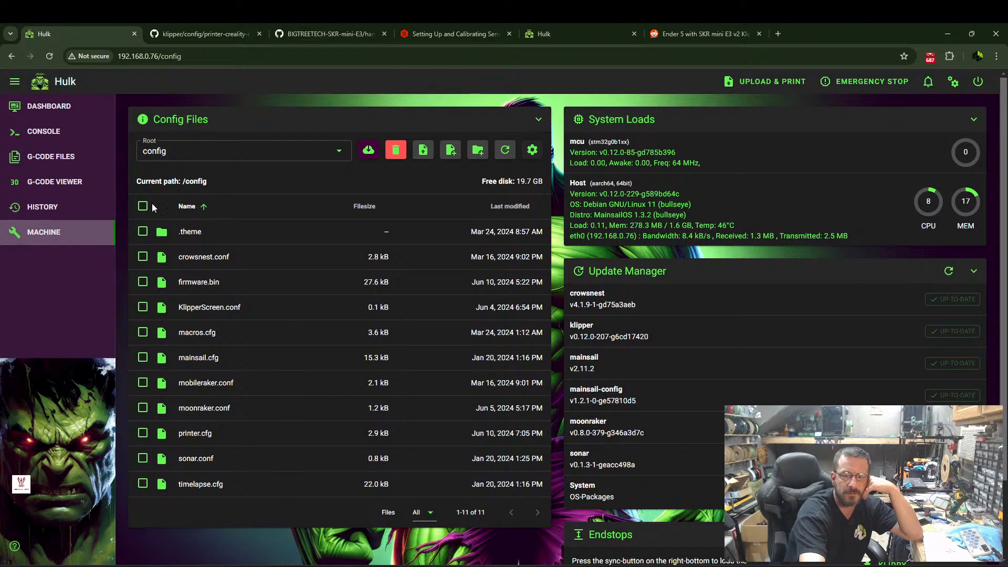
{"action": "scroll", "coordinate": [705, 456], "scroll_direction": "down", "scroll_amount": 2}
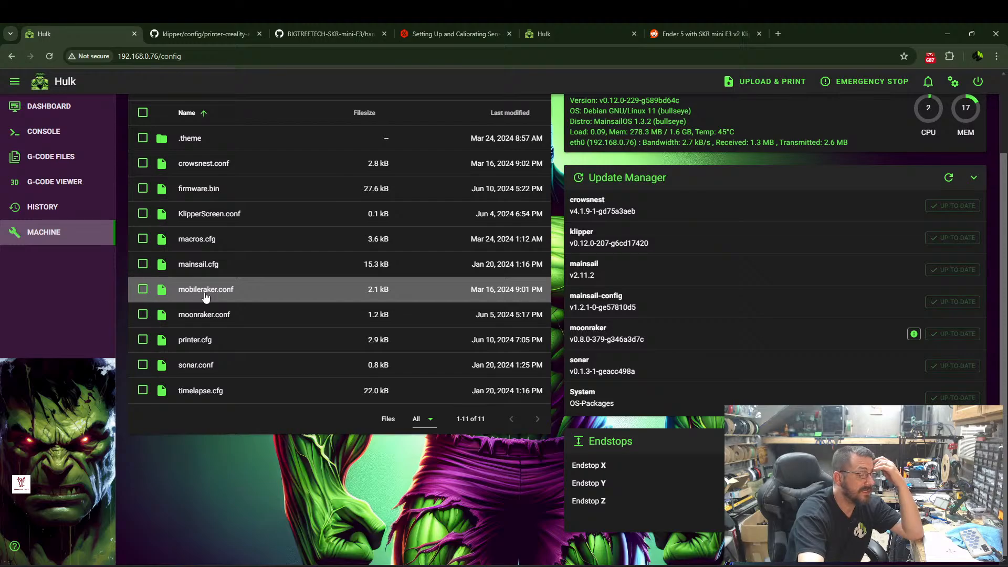
Open printer.cfg again and review its stepper, TMC2209, extruder and heater_bed sections.
{"action": "left_click", "coordinate": [203, 340]}
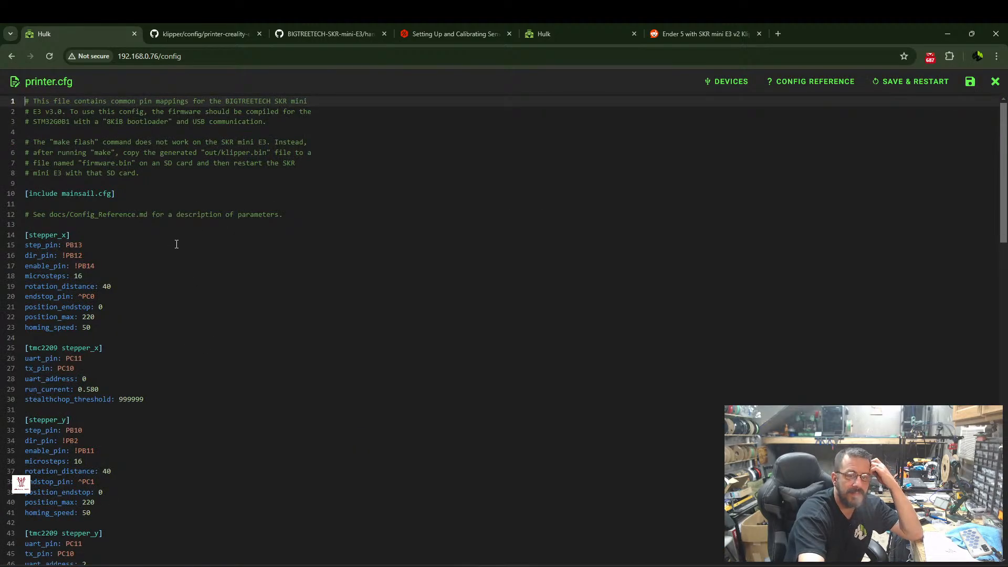
{"action": "scroll", "coordinate": [190, 239], "scroll_direction": "down", "scroll_amount": 4}
{"action": "scroll", "coordinate": [105, 378], "scroll_direction": "down", "scroll_amount": 1}
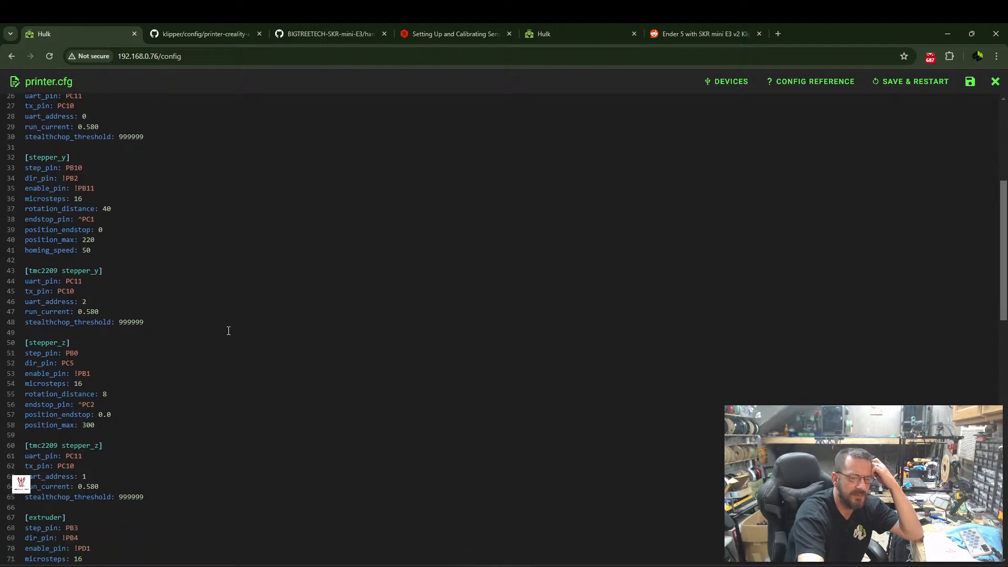
{"action": "scroll", "coordinate": [174, 326], "scroll_direction": "down", "scroll_amount": 4}
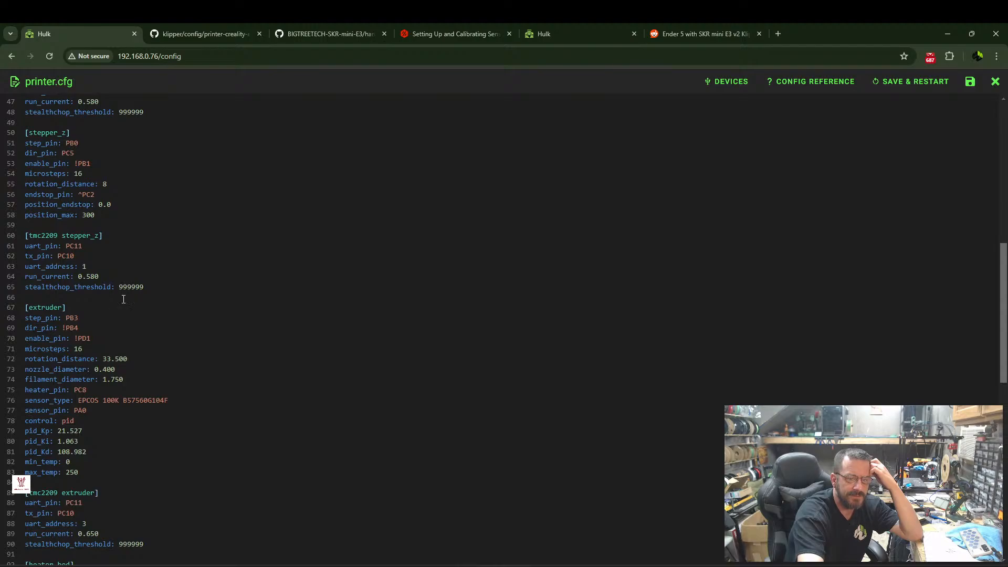
{"action": "scroll", "coordinate": [126, 295], "scroll_direction": "up", "scroll_amount": 1}
{"action": "scroll", "coordinate": [148, 287], "scroll_direction": "down", "scroll_amount": 3}
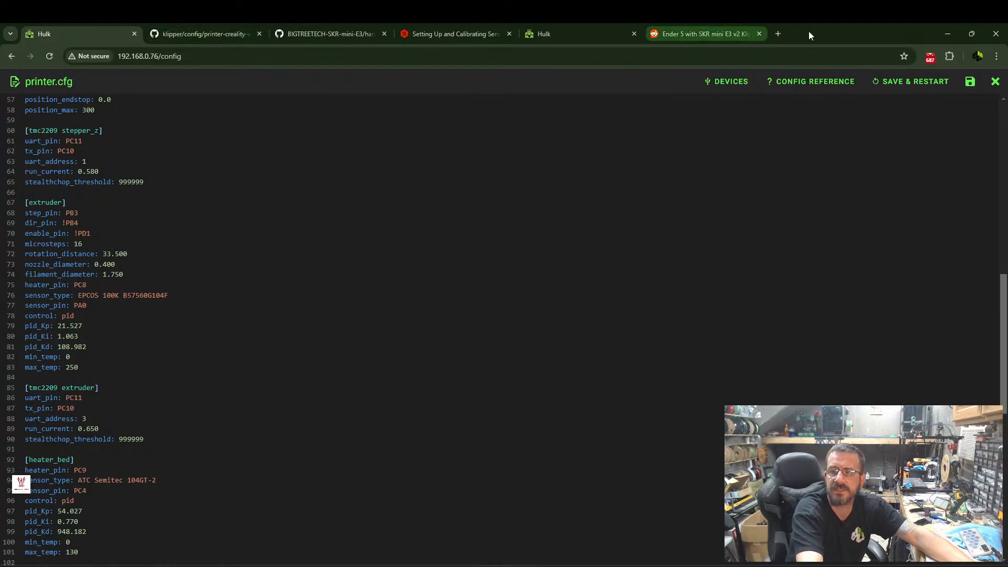
In a new browser tab, search Google for "SKR Mini e3v3 endstops not working".
{"action": "left_click", "coordinate": [778, 34]}
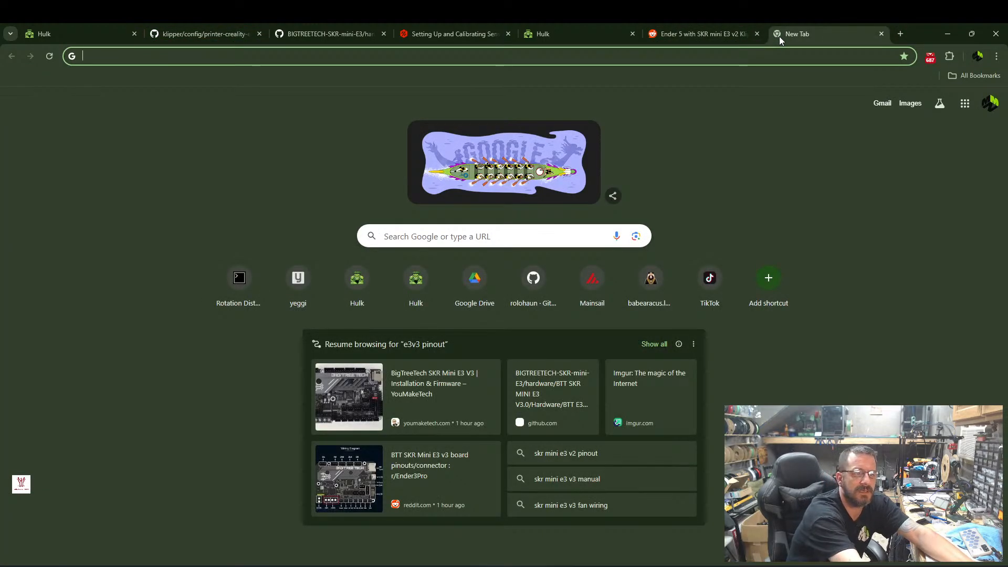
{"action": "type", "text": "Mini 3"}
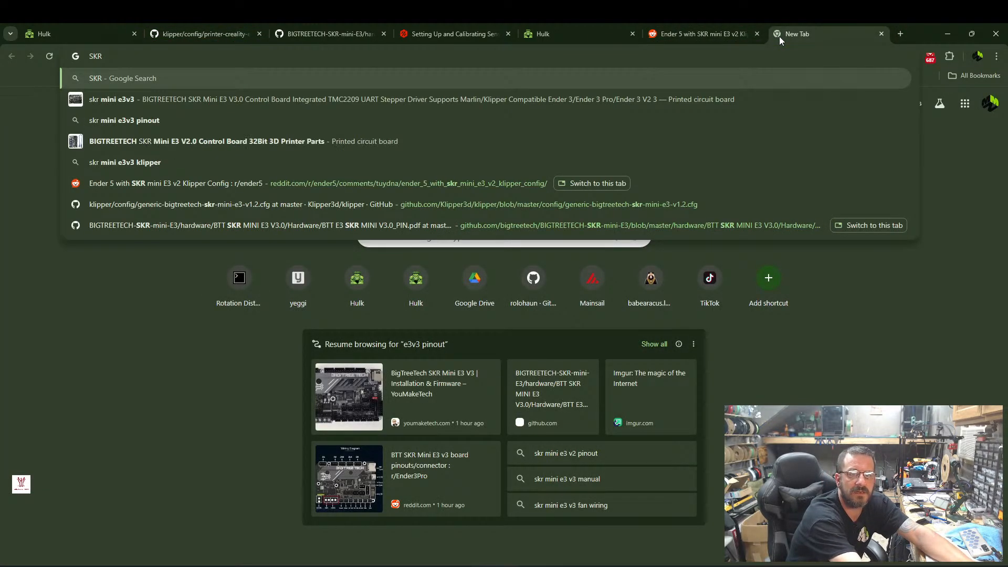
{"action": "key", "text": "BackSpace"}
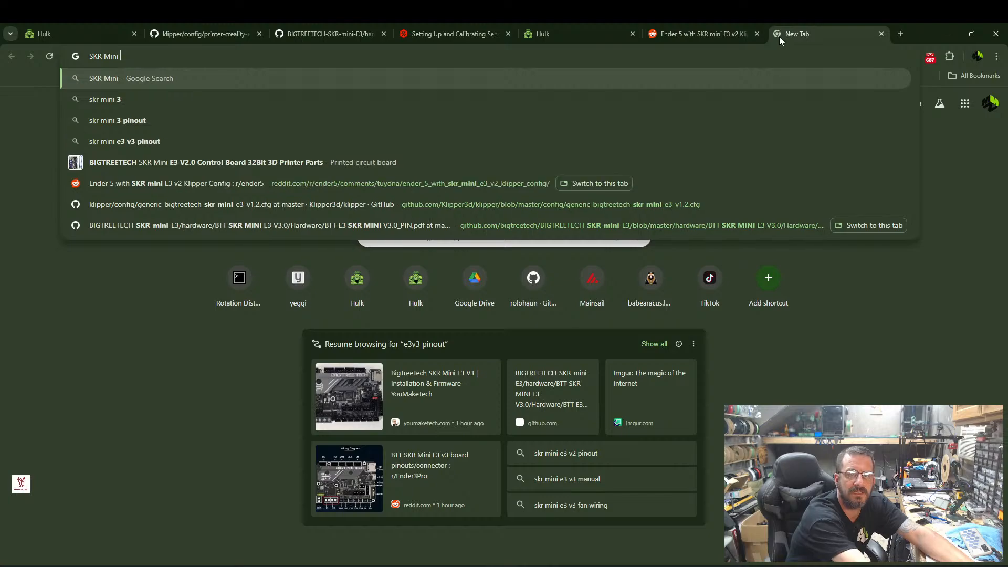
{"action": "type", "text": "e3v3 "}
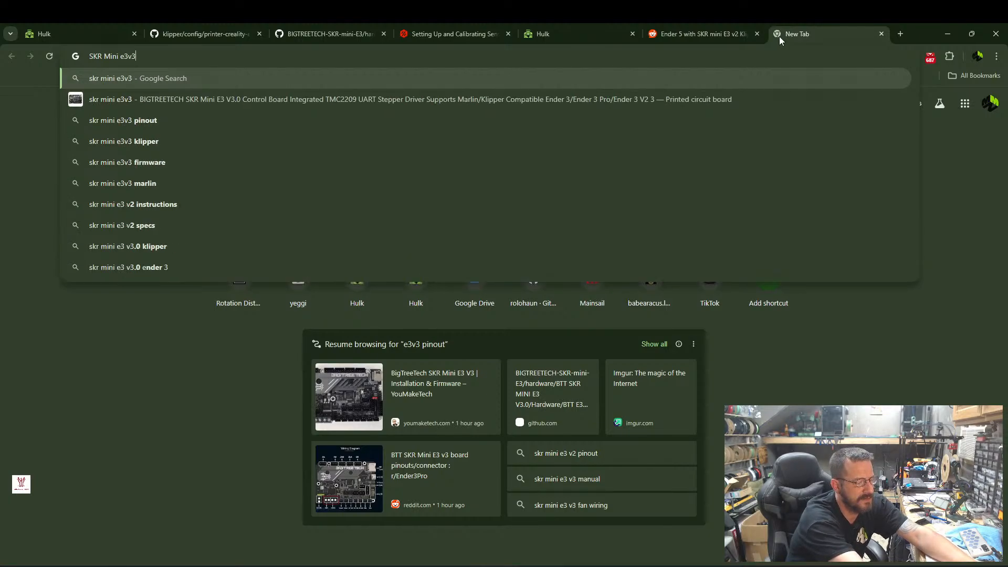
{"action": "type", "text": "en"}
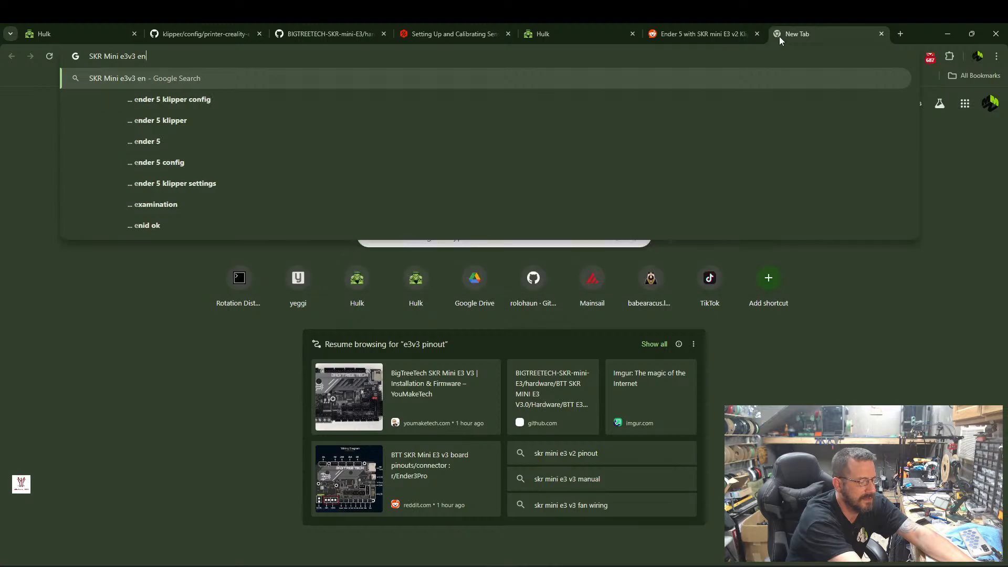
{"action": "type", "text": "dstops not "}
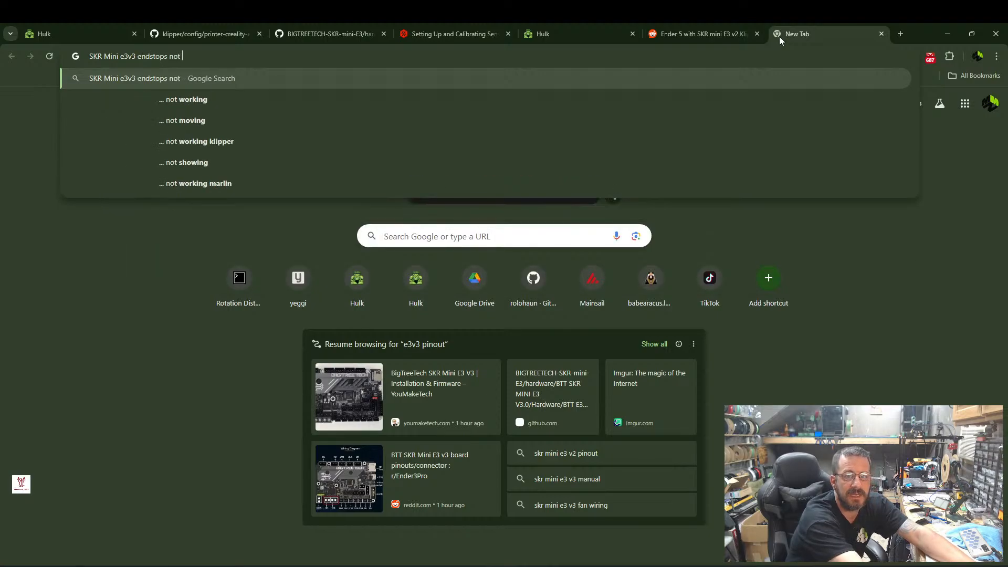
{"action": "type", "text": "working"}
{"action": "key", "text": "Return"}
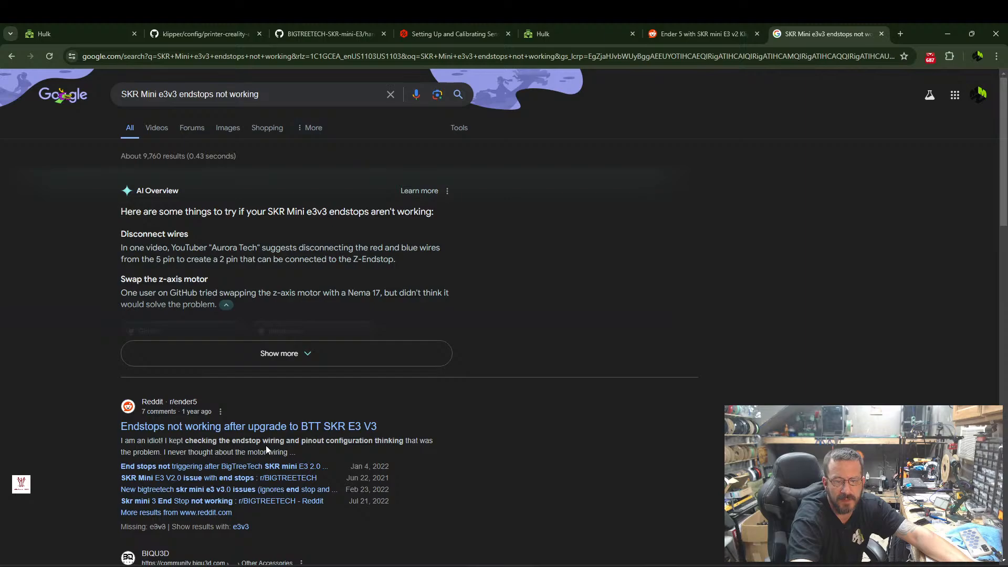
Open the Reddit post "Endstops not working after upgrade to BTT SKR E3 V3" and read its comments.
{"action": "left_click", "coordinate": [258, 428]}
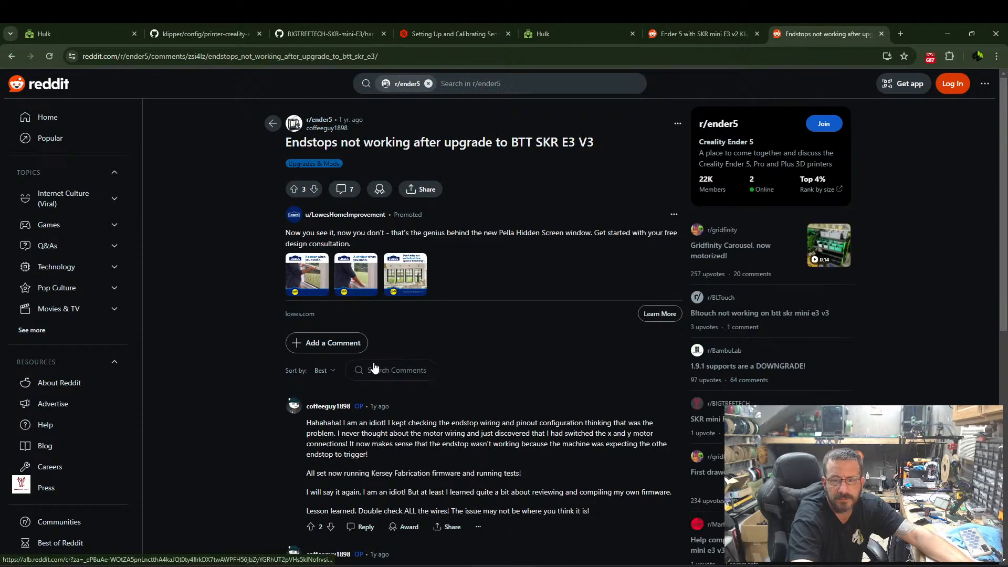
{"action": "scroll", "coordinate": [378, 362], "scroll_direction": "down", "scroll_amount": 5}
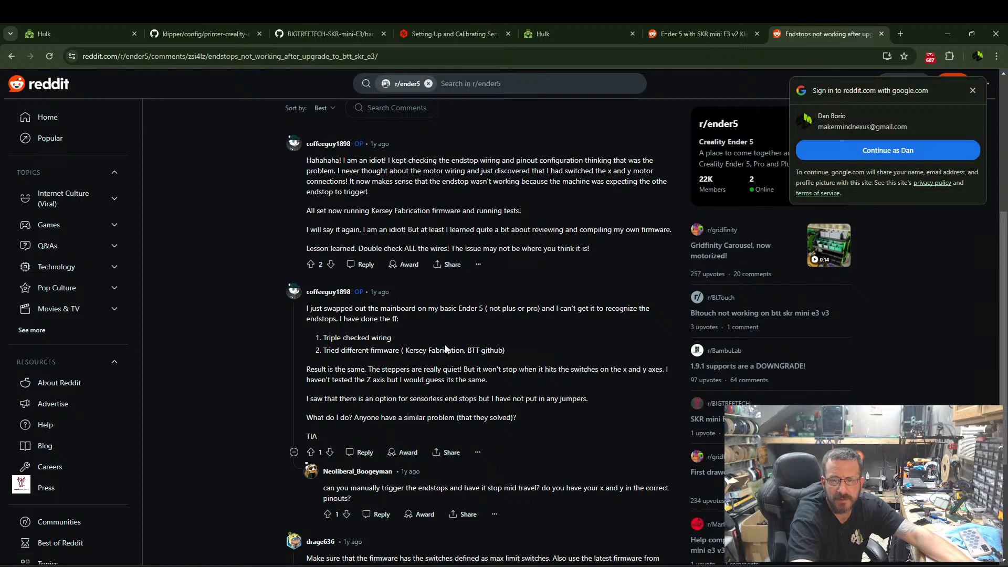
{"action": "scroll", "coordinate": [383, 335], "scroll_direction": "down", "scroll_amount": 2}
{"action": "scroll", "coordinate": [383, 335], "scroll_direction": "up", "scroll_amount": 5}
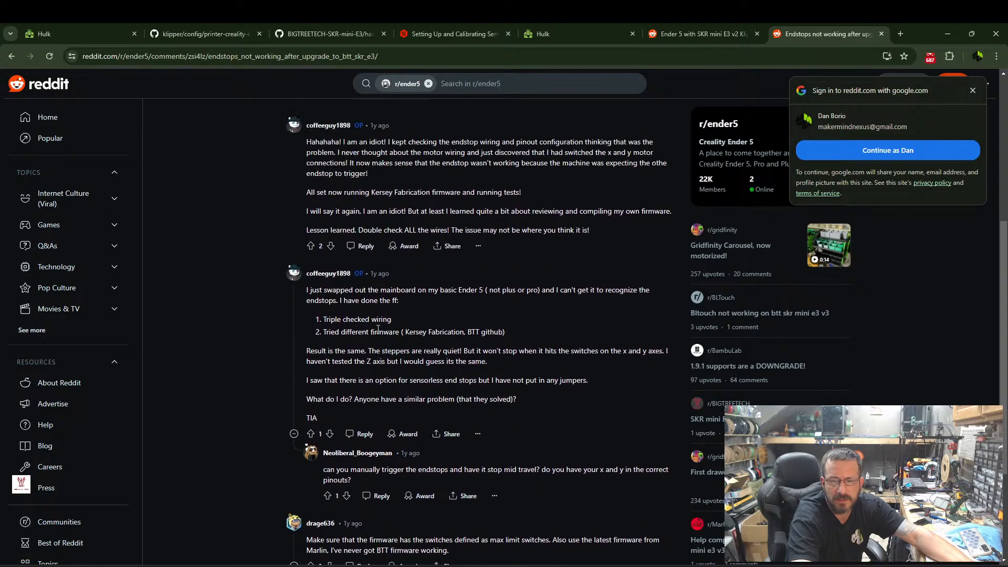
Return to the search results, refine the query to "skr mini e3v3 endstops not working klipper" and expand the AI Overview.
{"action": "left_click", "coordinate": [12, 56]}
{"action": "left_click", "coordinate": [256, 100]}
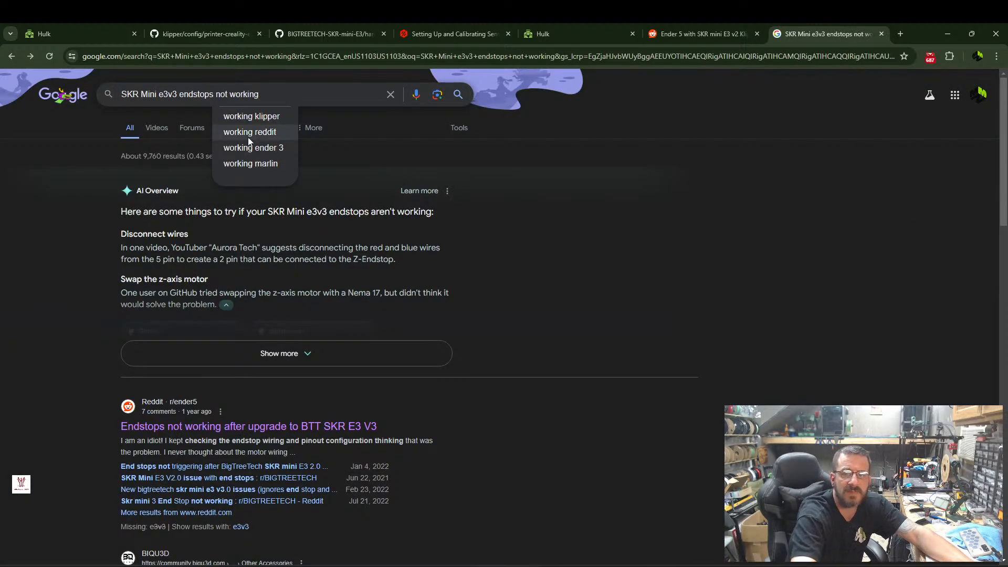
{"action": "left_click", "coordinate": [257, 118]}
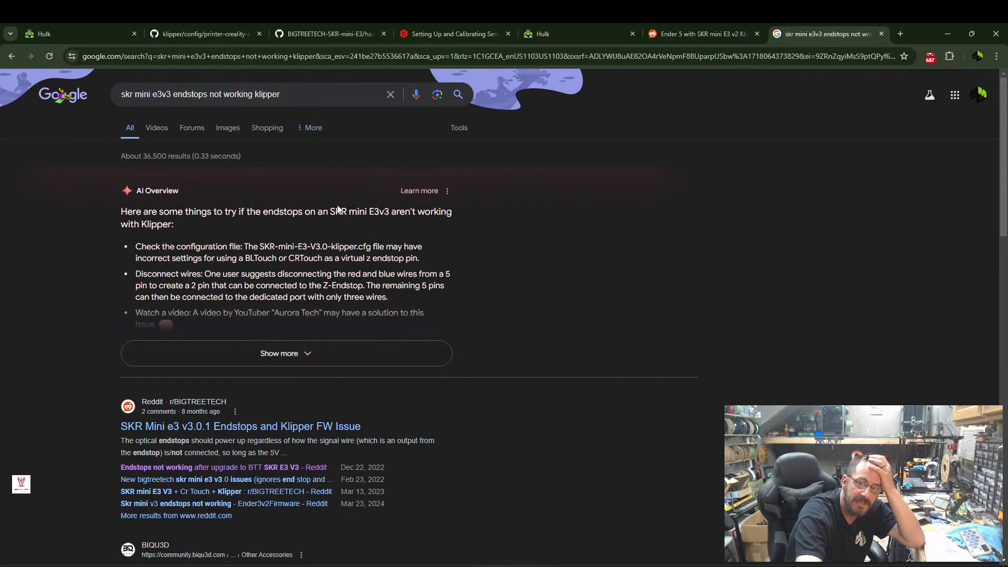
{"action": "left_click", "coordinate": [278, 353]}
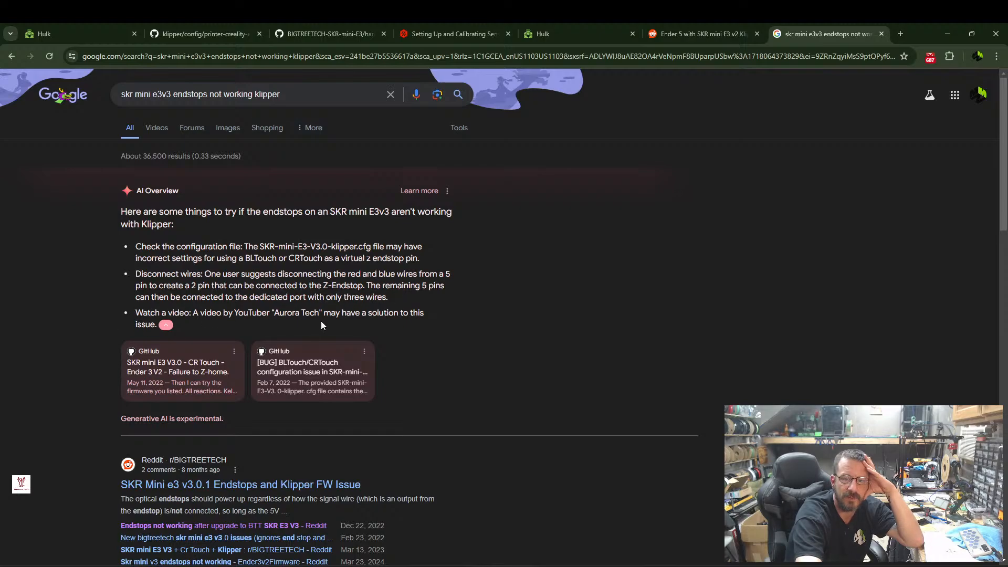
Open the Reddit post "SKR Mini e3 v3.0.1 Endstops and Klipper FW Issue" and read the post and its replies.
{"action": "scroll", "coordinate": [319, 320], "scroll_direction": "down", "scroll_amount": 3}
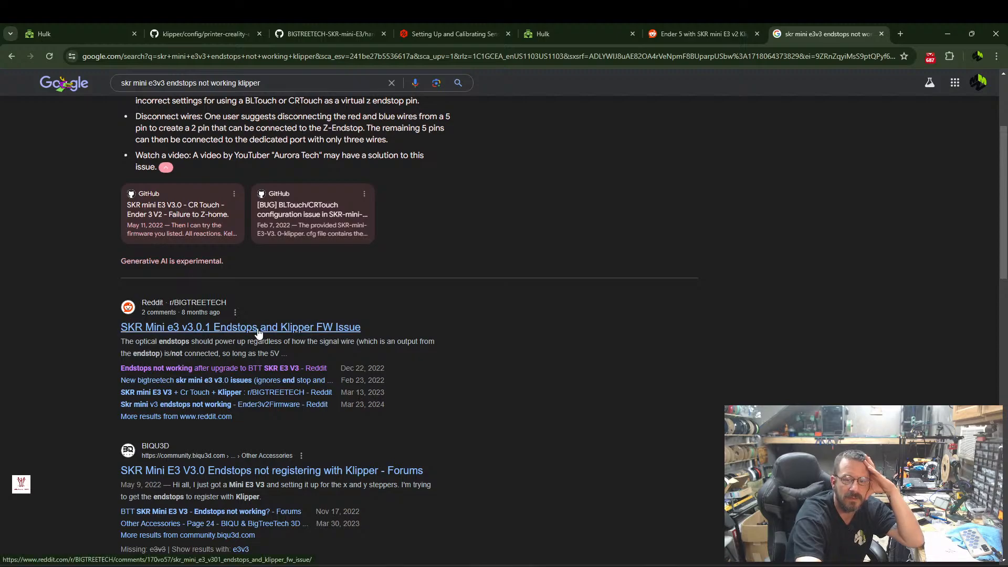
{"action": "left_click", "coordinate": [315, 329]}
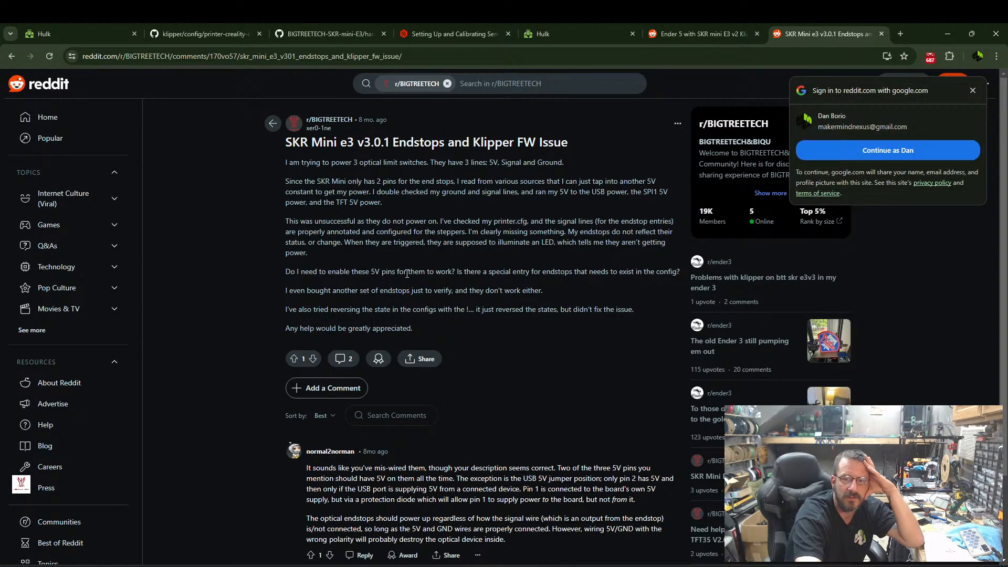
{"action": "scroll", "coordinate": [366, 284], "scroll_direction": "down", "scroll_amount": 2}
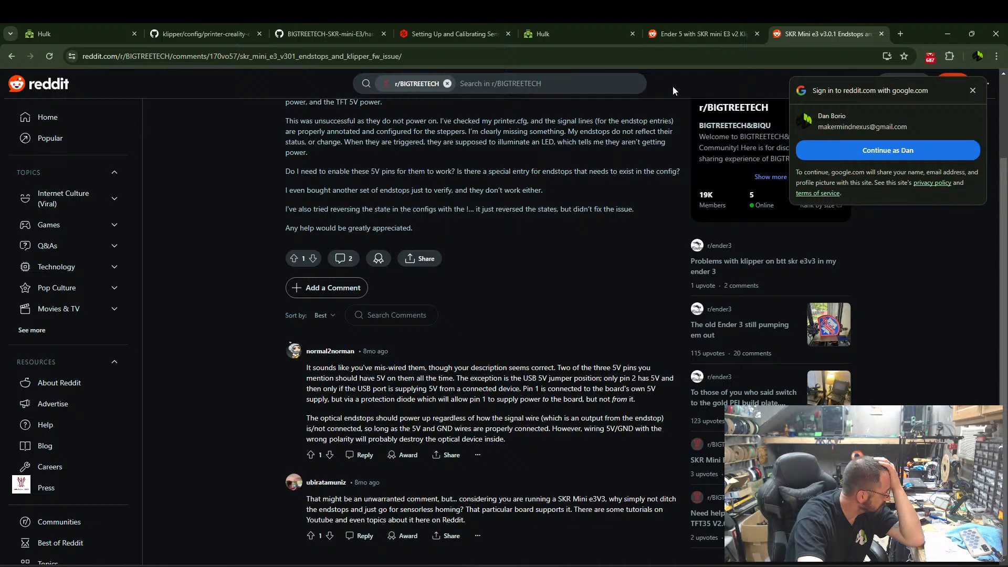
Return to Google and refine the search to "skr mini e3v3 endstops not working on ender 5 klipper".
{"action": "left_click", "coordinate": [11, 56]}
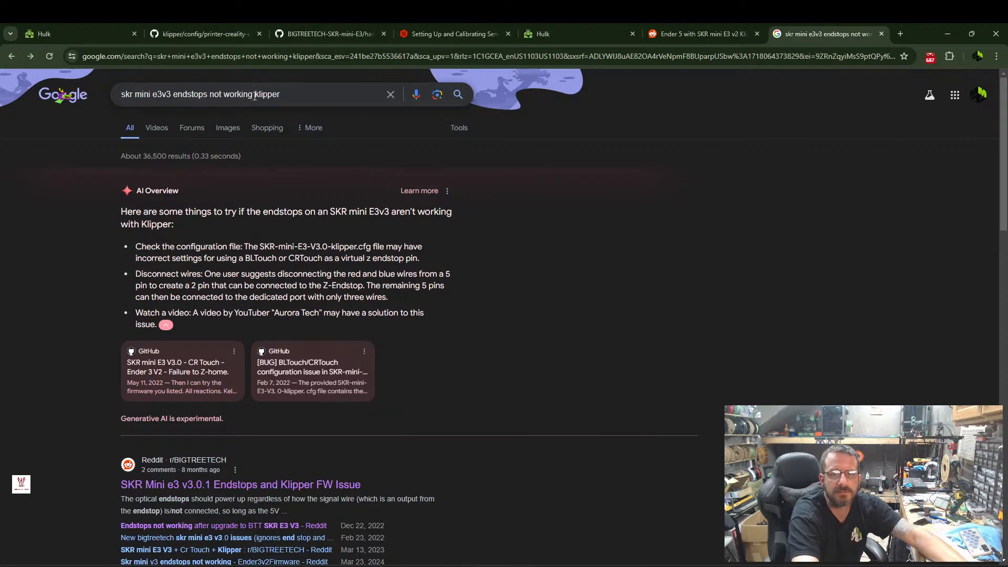
{"action": "left_click", "coordinate": [253, 95]}
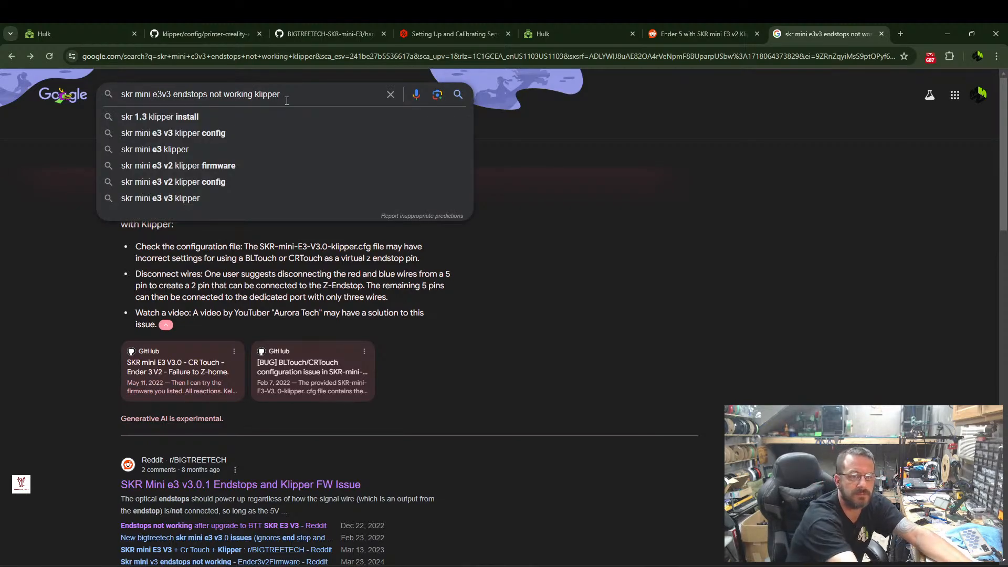
{"action": "type", "text": "on ender 5"}
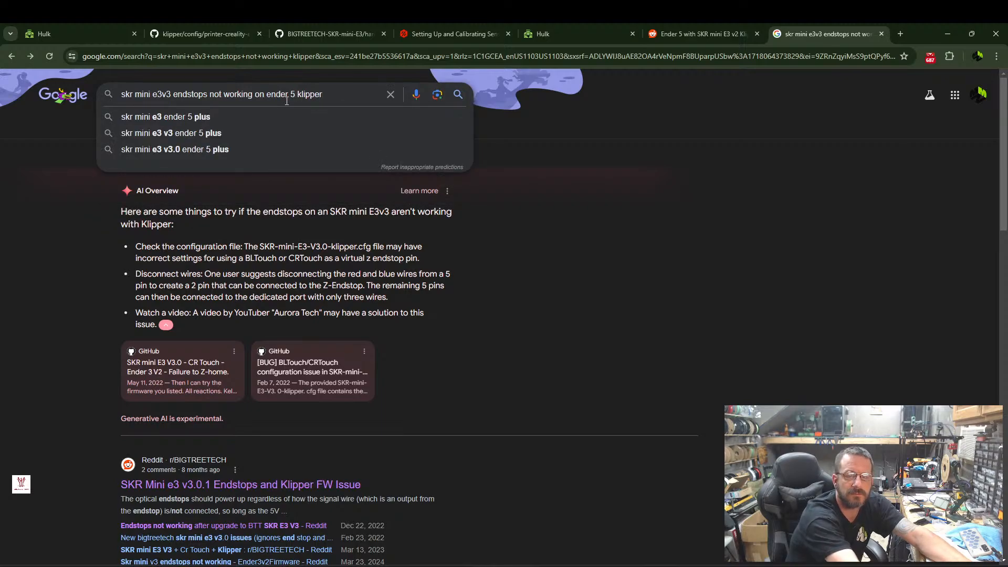
{"action": "key", "text": "Return"}
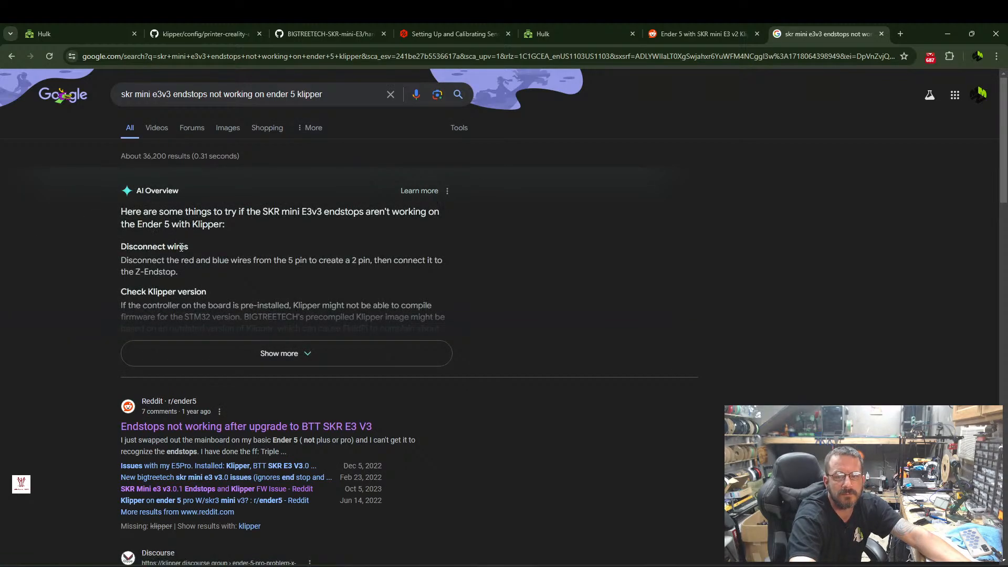
Open the Reddit result about E5Pro issues with Klipper and BTT SKR E3 V3.0, and examine the replies on X homing, endstops and fans.
{"action": "scroll", "coordinate": [203, 218], "scroll_direction": "down", "scroll_amount": 1}
{"action": "scroll", "coordinate": [160, 319], "scroll_direction": "down", "scroll_amount": 3}
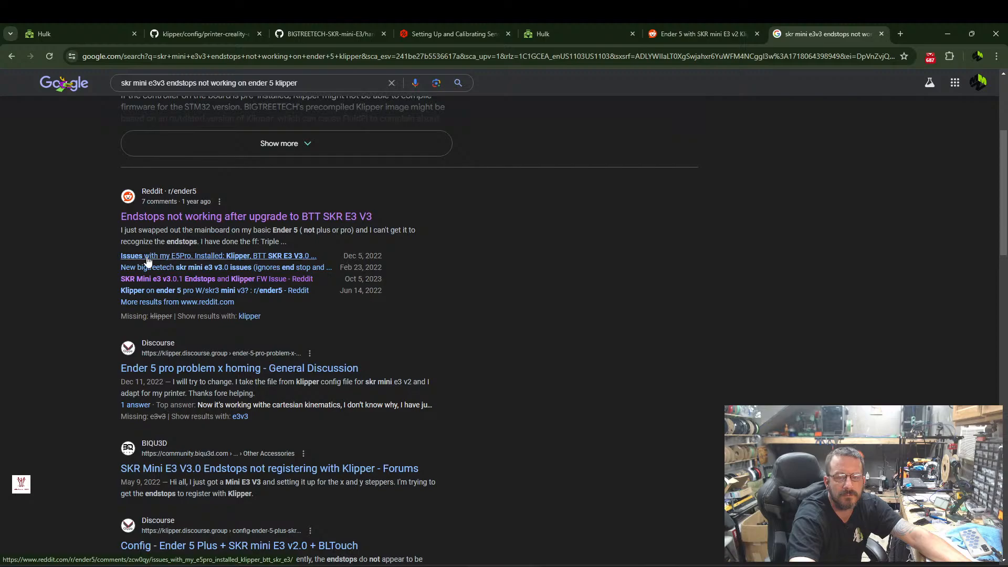
{"action": "left_click", "coordinate": [264, 257]}
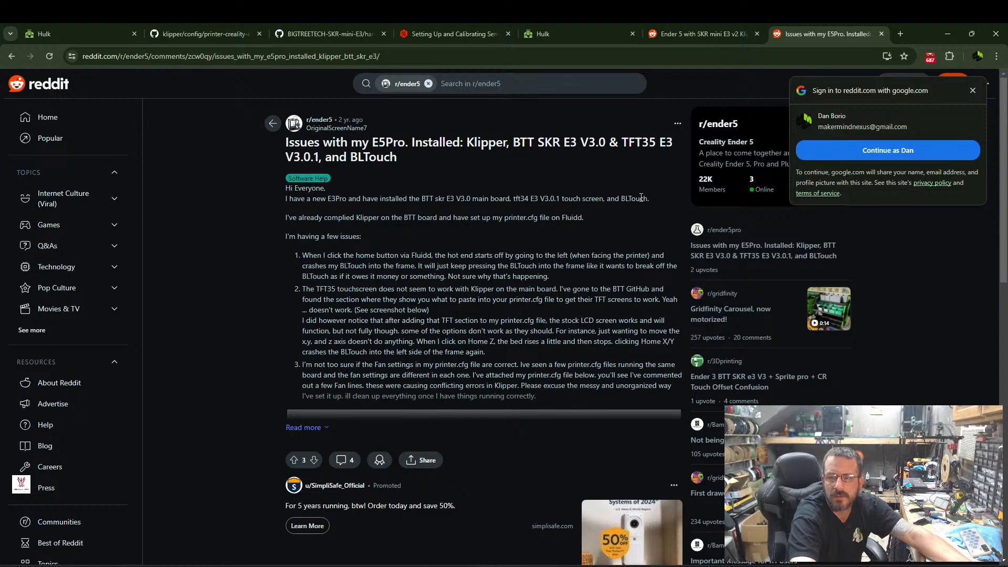
{"action": "scroll", "coordinate": [279, 349], "scroll_direction": "down", "scroll_amount": 3}
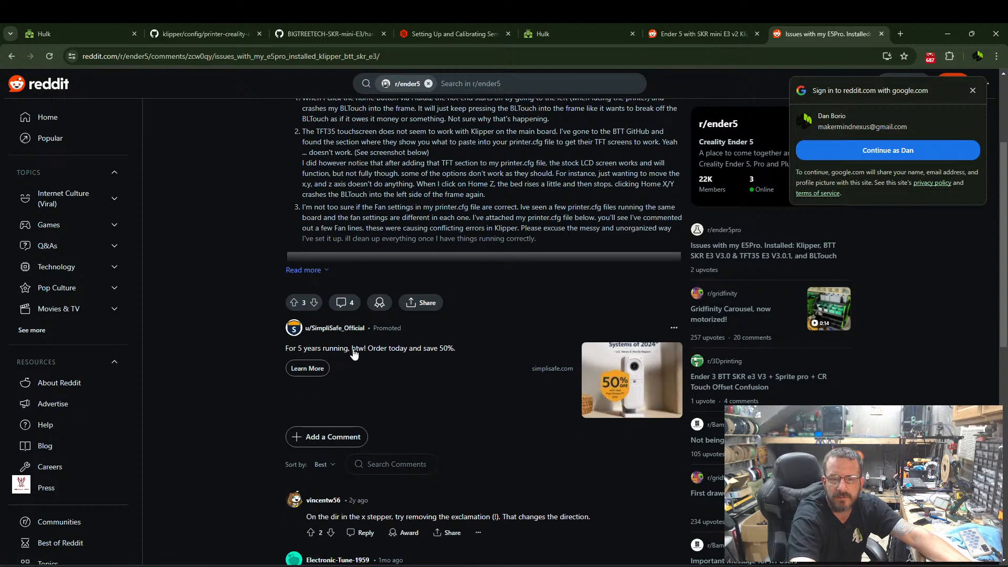
{"action": "scroll", "coordinate": [464, 353], "scroll_direction": "down", "scroll_amount": 5}
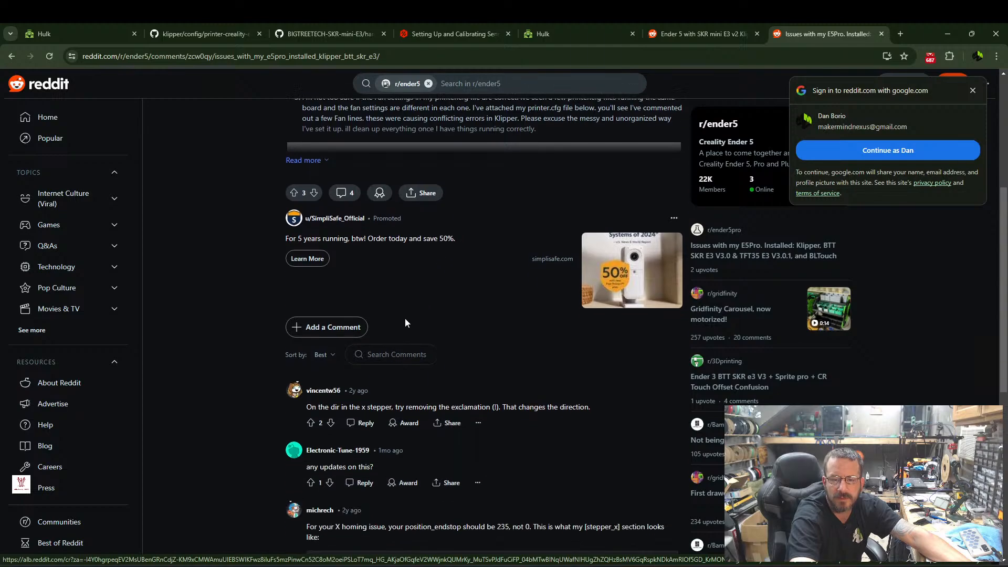
{"action": "scroll", "coordinate": [352, 347], "scroll_direction": "down", "scroll_amount": 2}
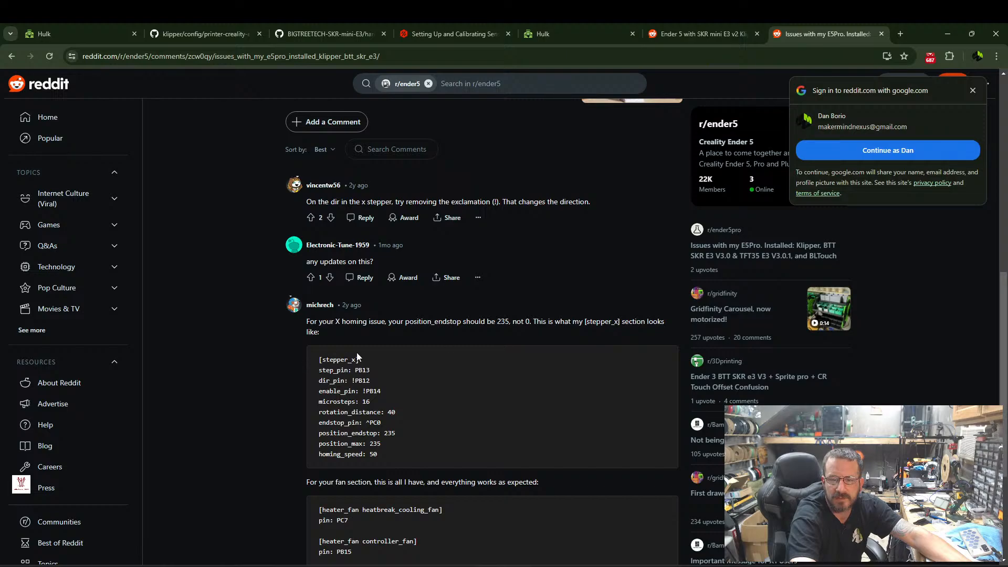
{"action": "scroll", "coordinate": [367, 329], "scroll_direction": "down", "scroll_amount": 1}
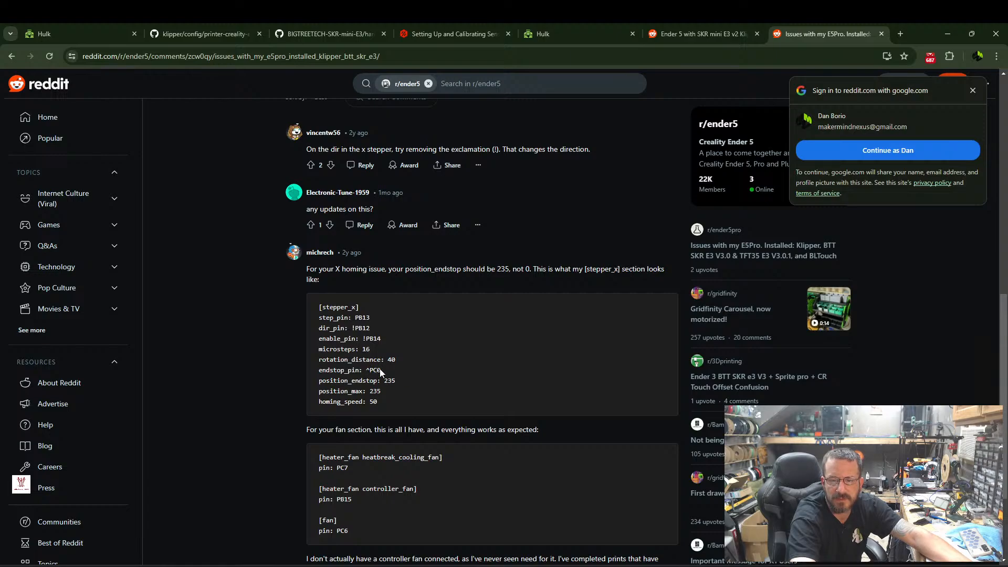
{"action": "scroll", "coordinate": [388, 371], "scroll_direction": "down", "scroll_amount": 1}
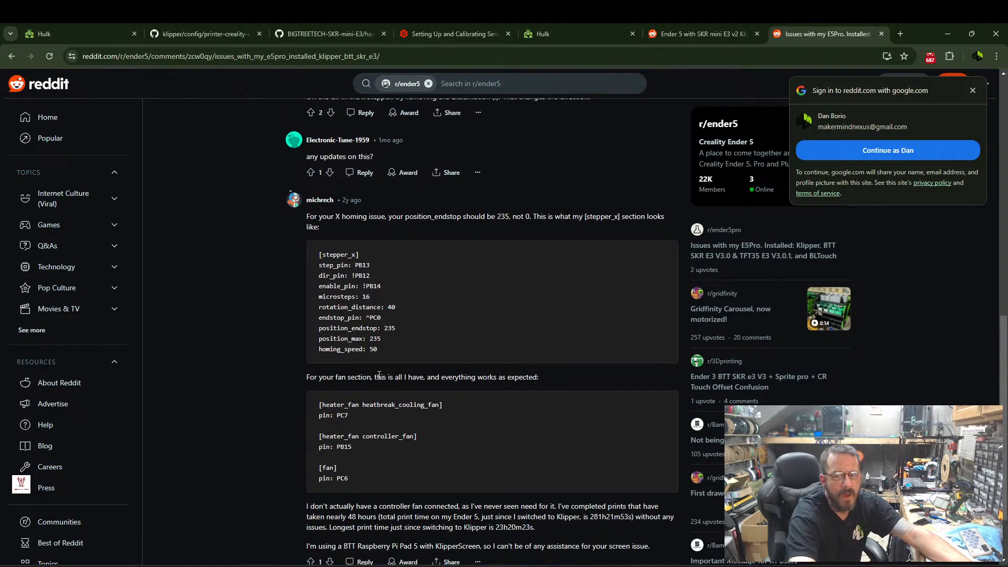
{"action": "scroll", "coordinate": [385, 279], "scroll_direction": "down", "scroll_amount": 2}
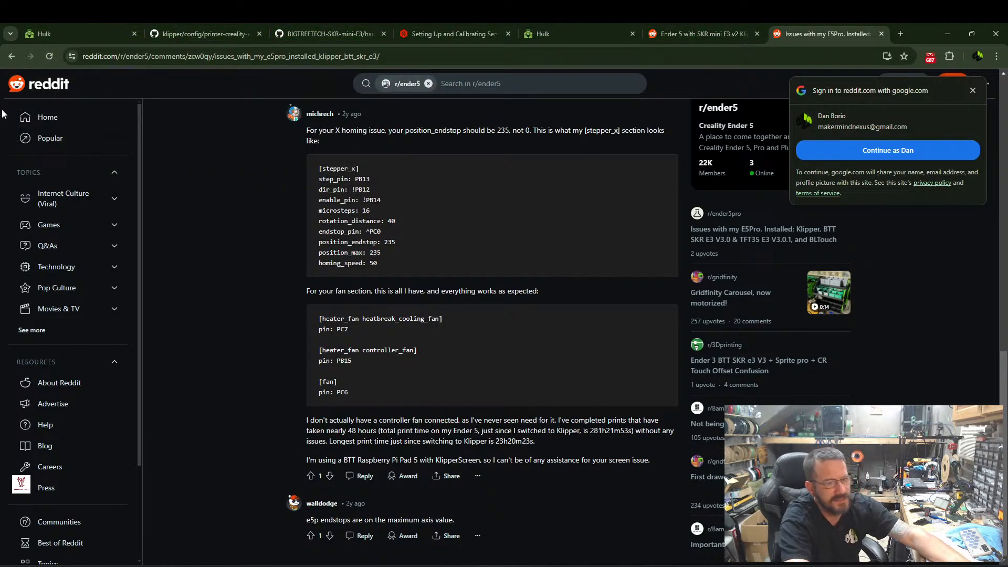
{"action": "scroll", "coordinate": [10, 113], "scroll_direction": "down", "scroll_amount": 1}
Switch to the BTT E3 SKR MINI V3.0_PIN.pdf pinout diagram on GitHub.
{"action": "left_click", "coordinate": [343, 33]}
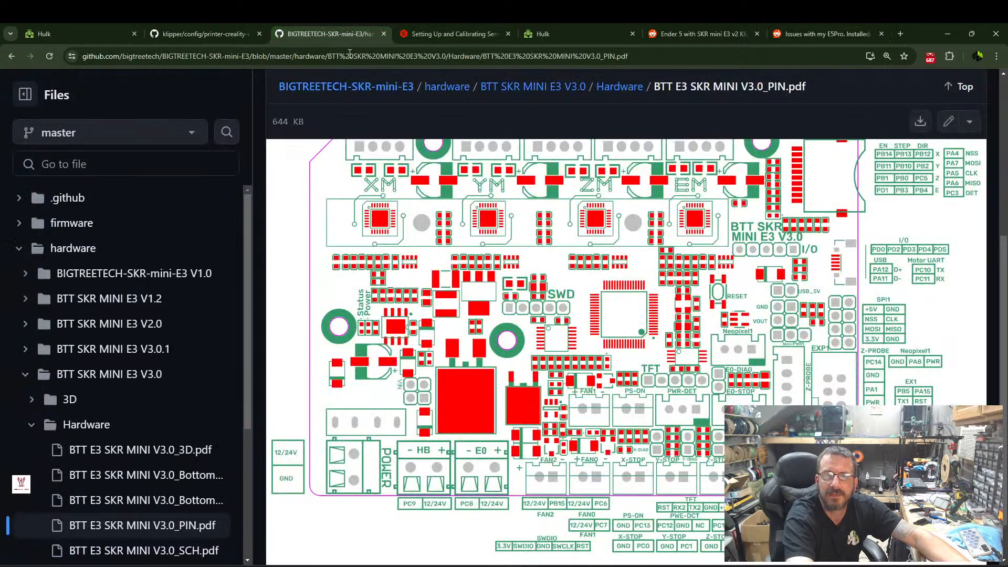
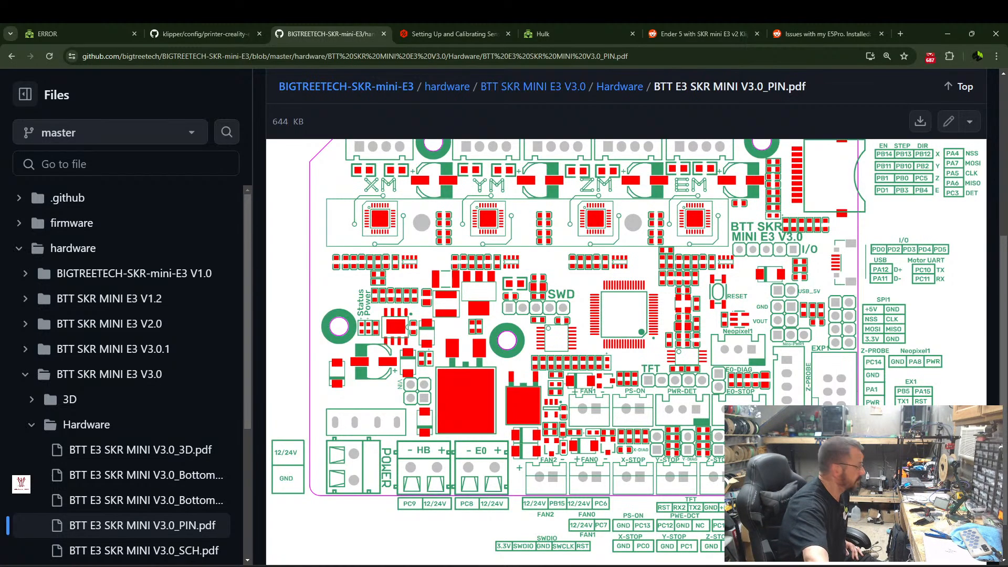
Leave printer.cfg in Mainsail, restart the Klipper firmware and load the current endstop states on the machine page.
{"action": "left_click", "coordinate": [63, 33]}
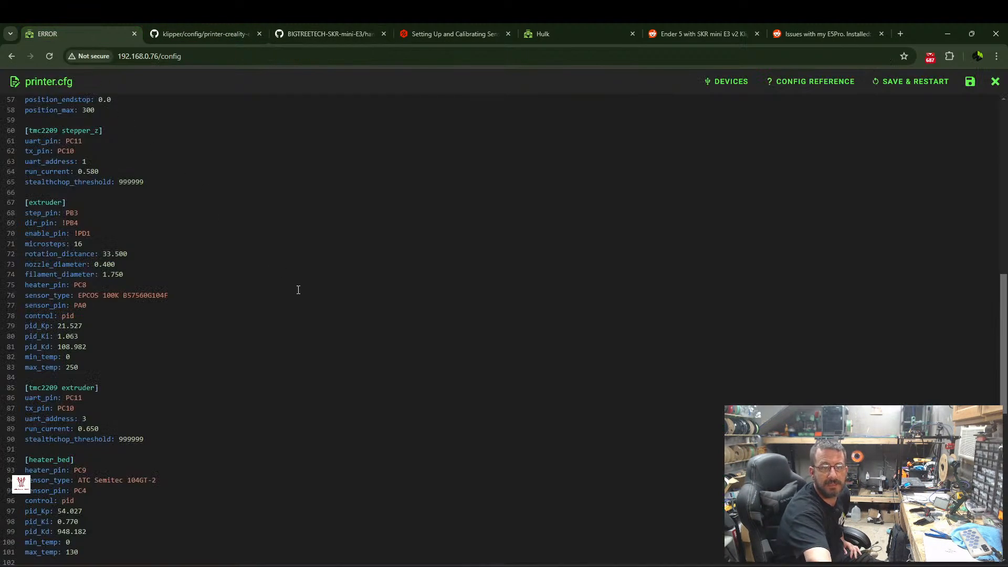
{"action": "left_click", "coordinate": [995, 81]}
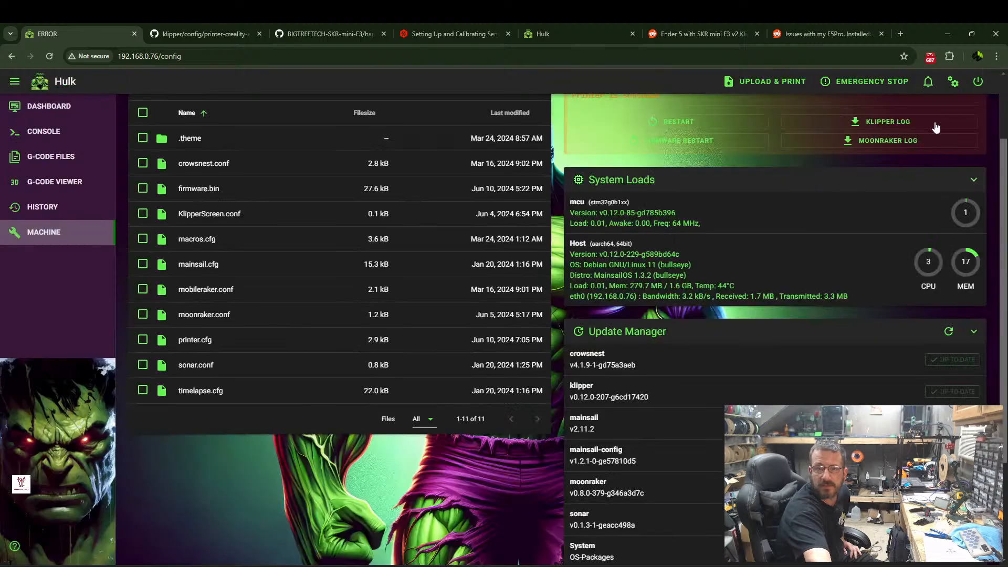
{"action": "scroll", "coordinate": [620, 166], "scroll_direction": "up", "scroll_amount": 2}
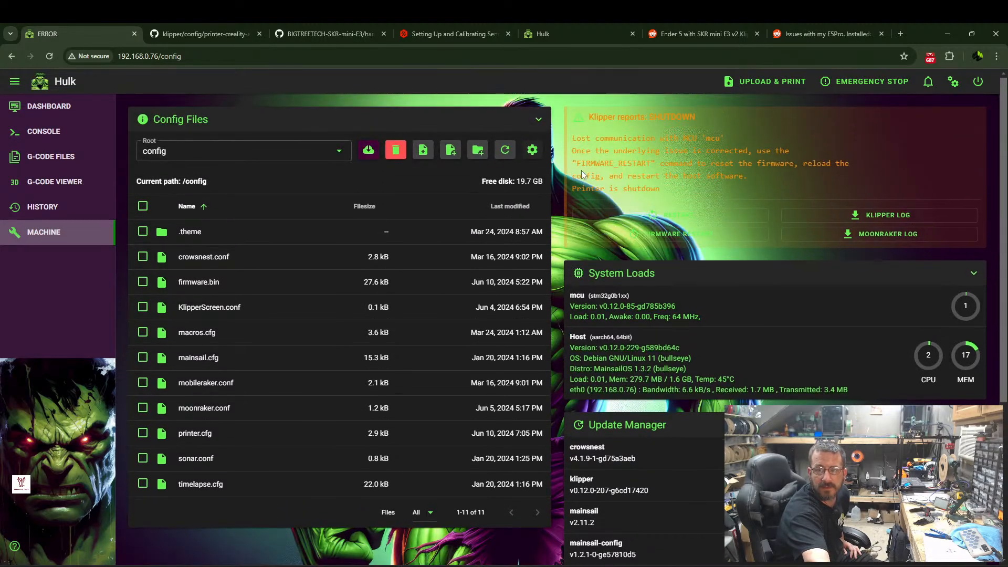
{"action": "left_click", "coordinate": [978, 82]}
{"action": "left_click", "coordinate": [945, 117]}
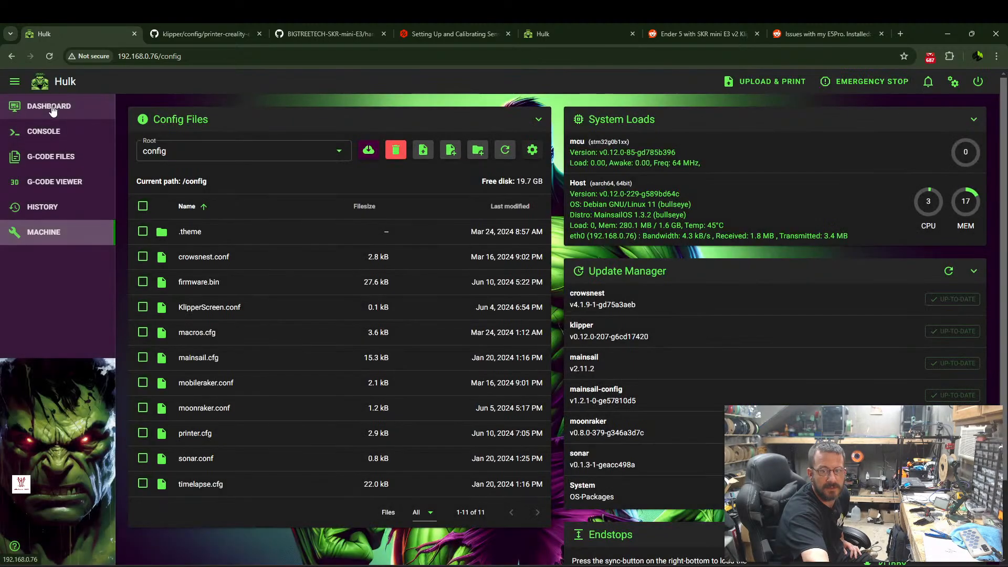
{"action": "scroll", "coordinate": [673, 413], "scroll_direction": "down", "scroll_amount": 2}
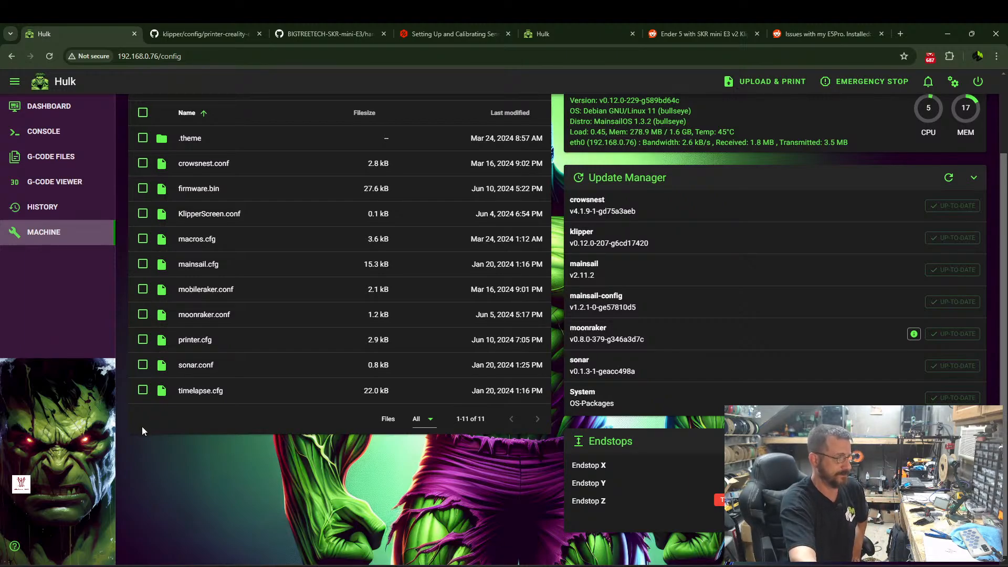
Test homing from the dashboard by homing the X, Y and Z axes one at a time.
{"action": "left_click", "coordinate": [48, 105]}
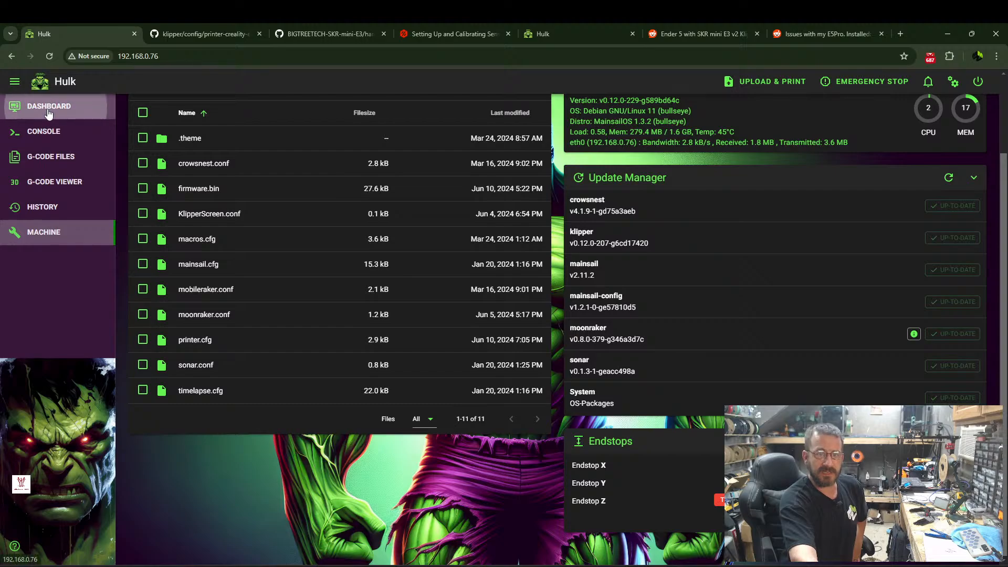
{"action": "scroll", "coordinate": [236, 263], "scroll_direction": "up", "scroll_amount": 1}
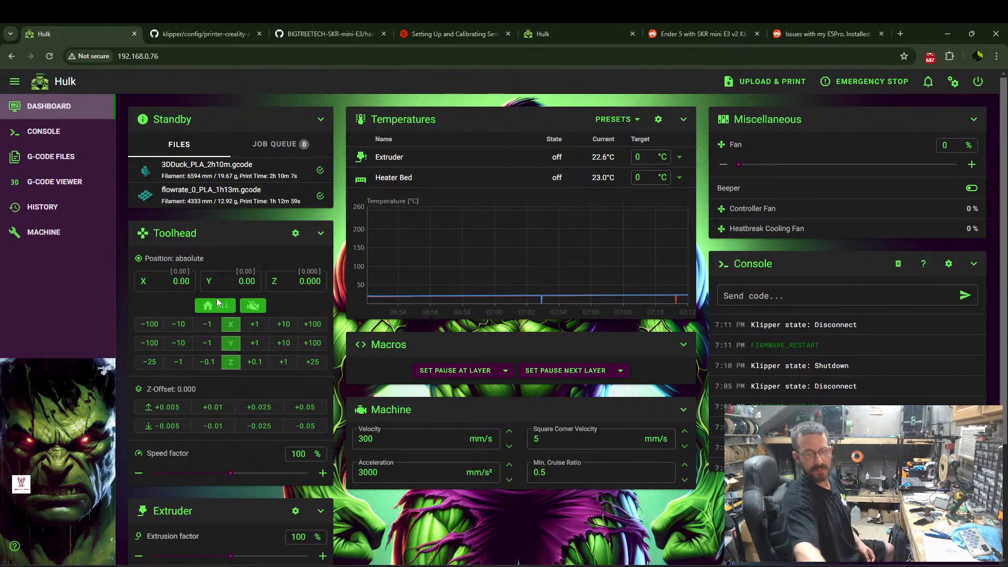
{"action": "left_click", "coordinate": [229, 324]}
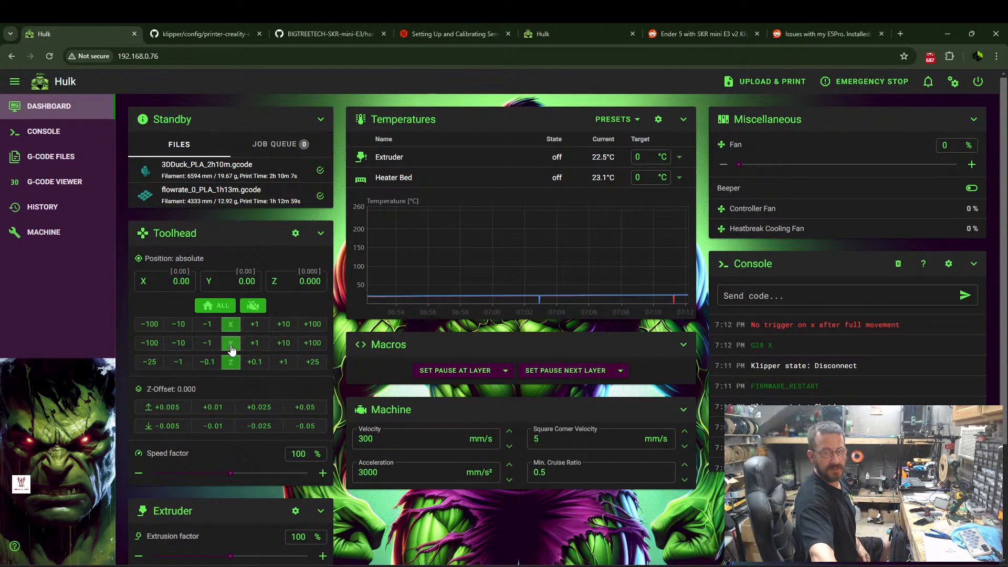
{"action": "left_click", "coordinate": [231, 345]}
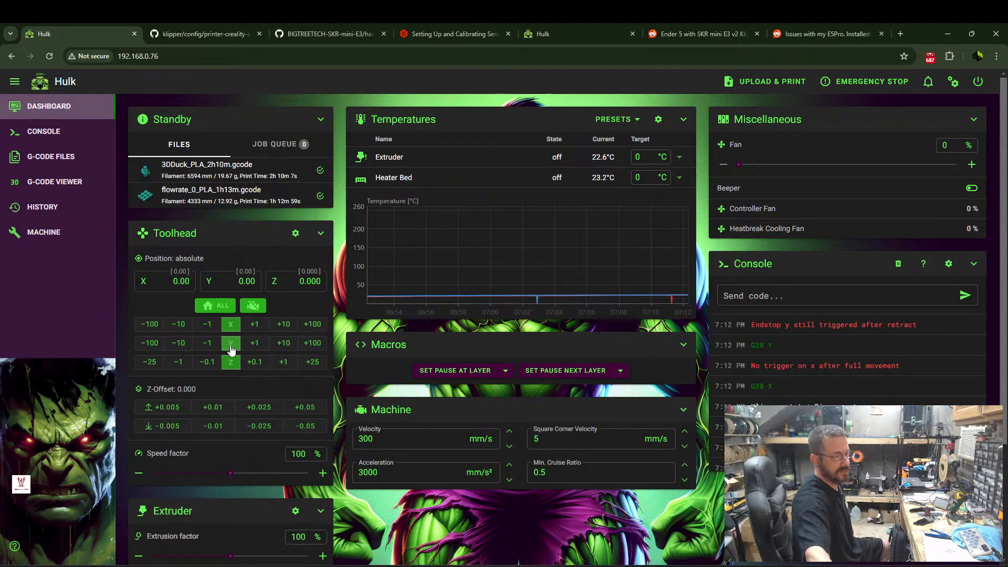
{"action": "left_click", "coordinate": [234, 363]}
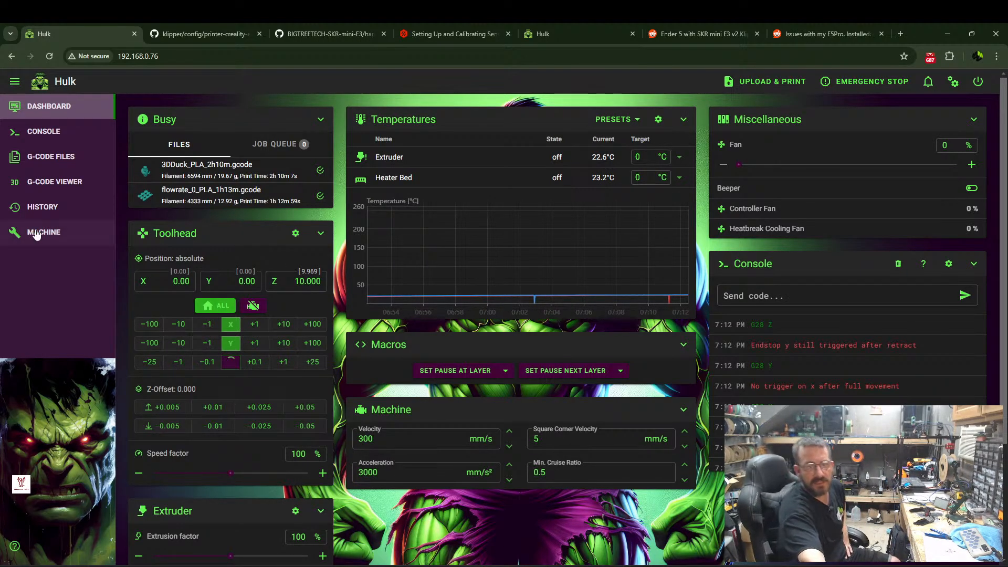
In printer.cfg, remove the inversion from the direction pins of stepper_x and stepper_y, leaving PB12 and PB2.
{"action": "left_click", "coordinate": [57, 232]}
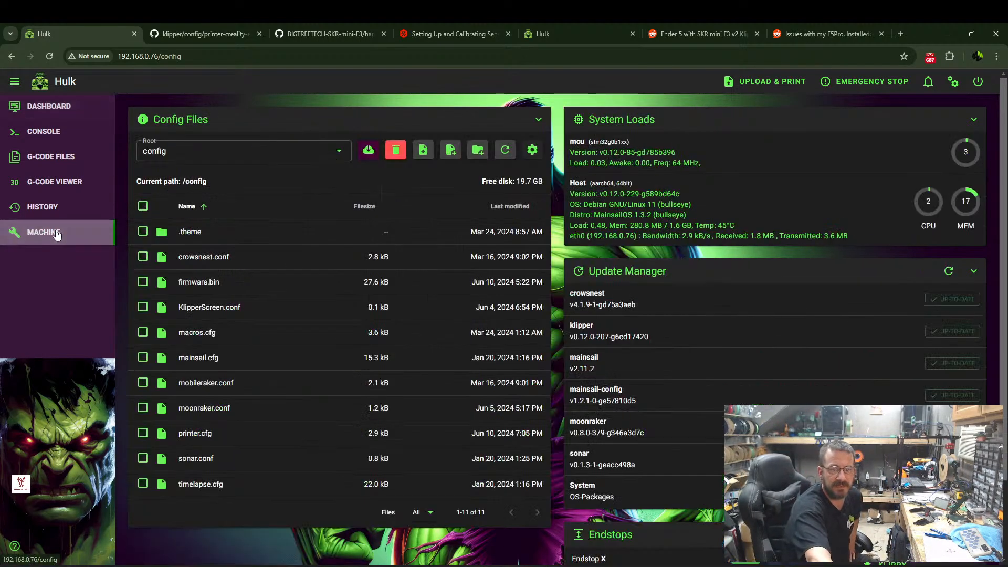
{"action": "left_click", "coordinate": [189, 434]}
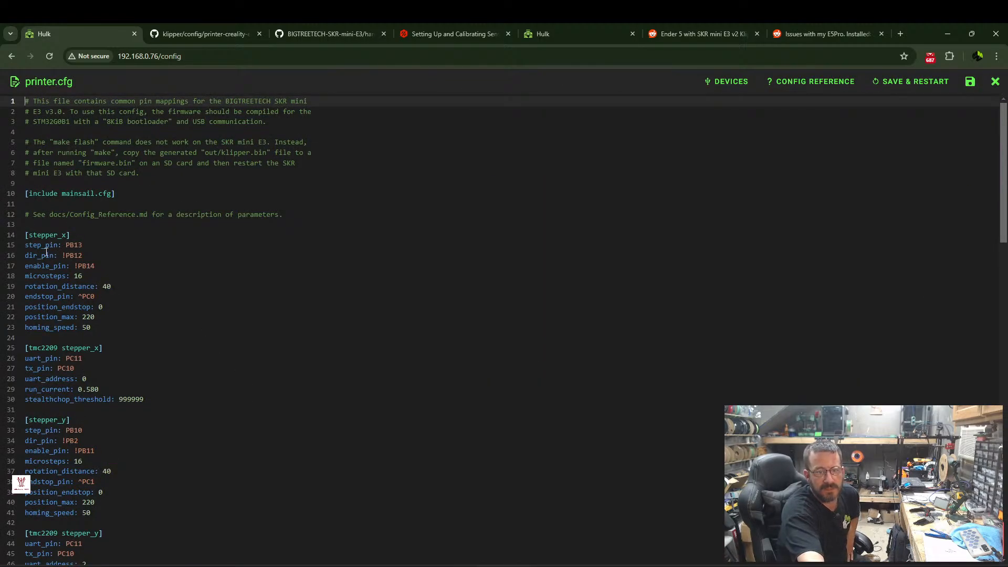
{"action": "left_click", "coordinate": [64, 255]}
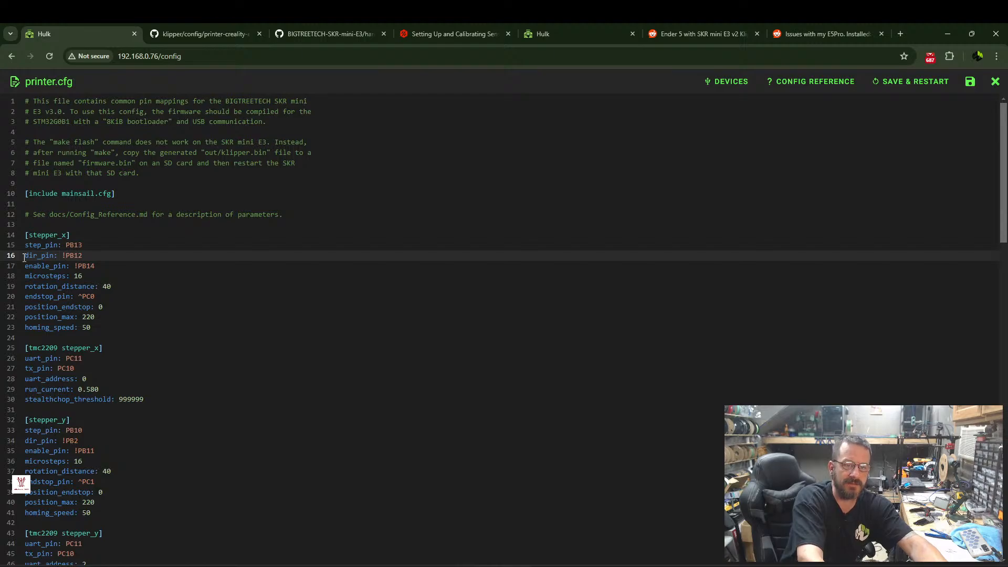
{"action": "key", "text": "BackSpace"}
{"action": "left_click", "coordinate": [66, 442]}
{"action": "key", "text": "BackSpace"}
Invert the stepper_z direction pin to !PC5, and save printer.cfg with a firmware restart.
{"action": "scroll", "coordinate": [171, 421], "scroll_direction": "down", "scroll_amount": 5}
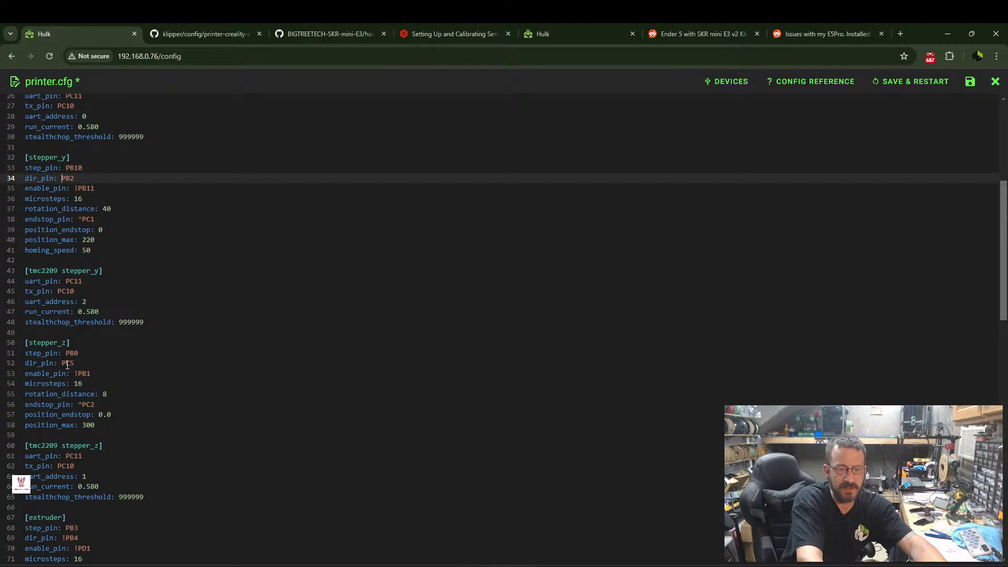
{"action": "left_click", "coordinate": [62, 363]}
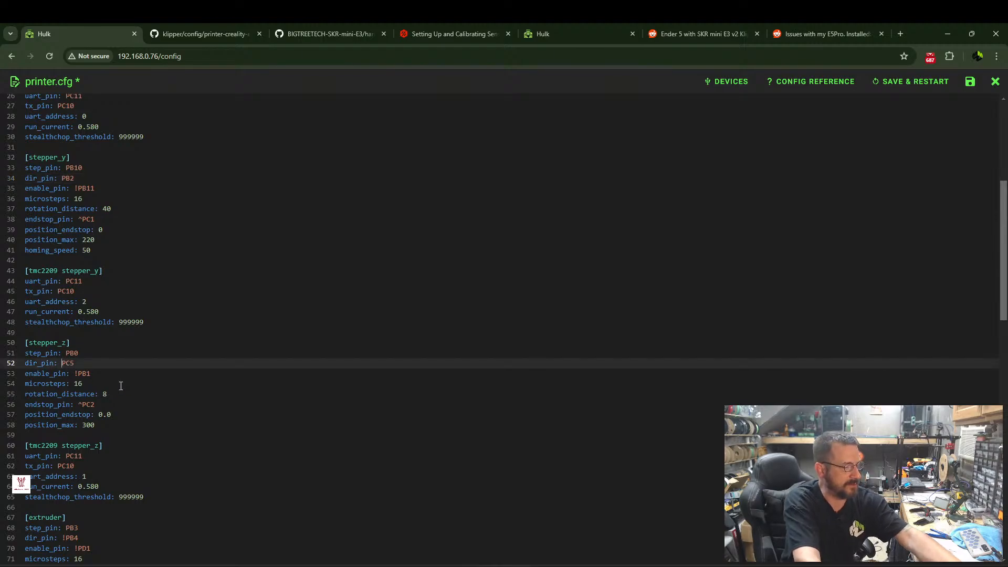
{"action": "type", "text": "!"}
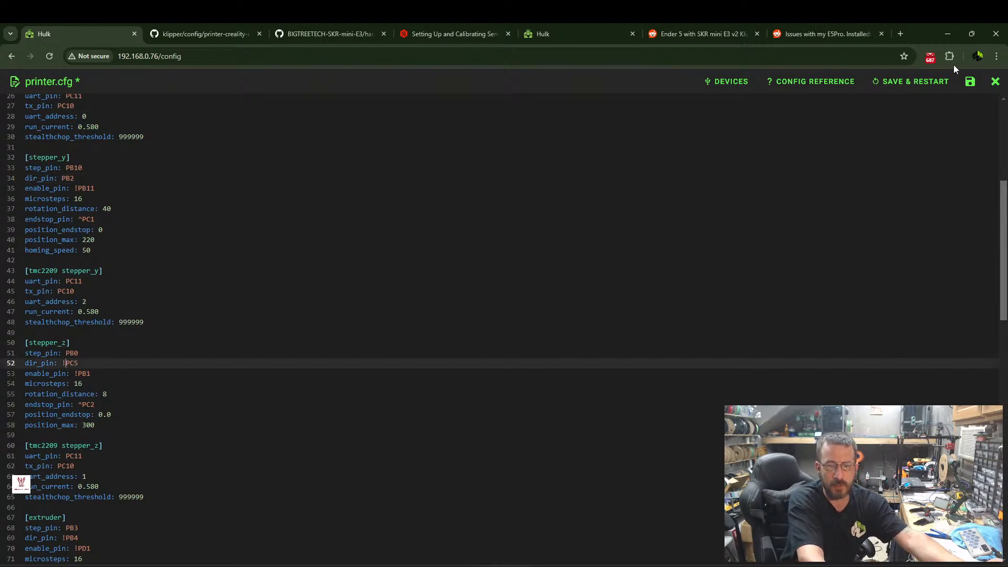
{"action": "left_click", "coordinate": [931, 81]}
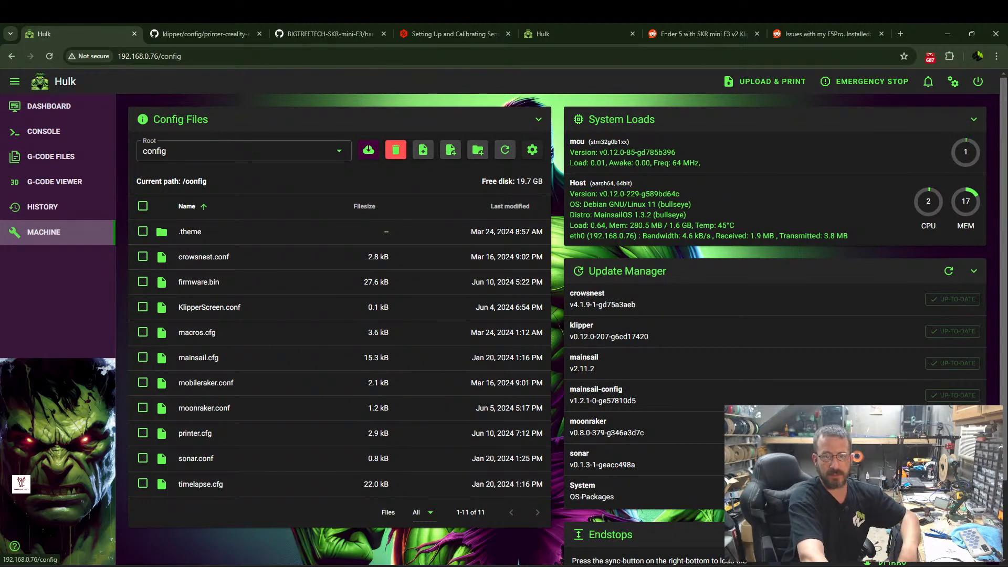
Home all axes from the dashboard to test the changed motor directions.
{"action": "left_click", "coordinate": [29, 107]}
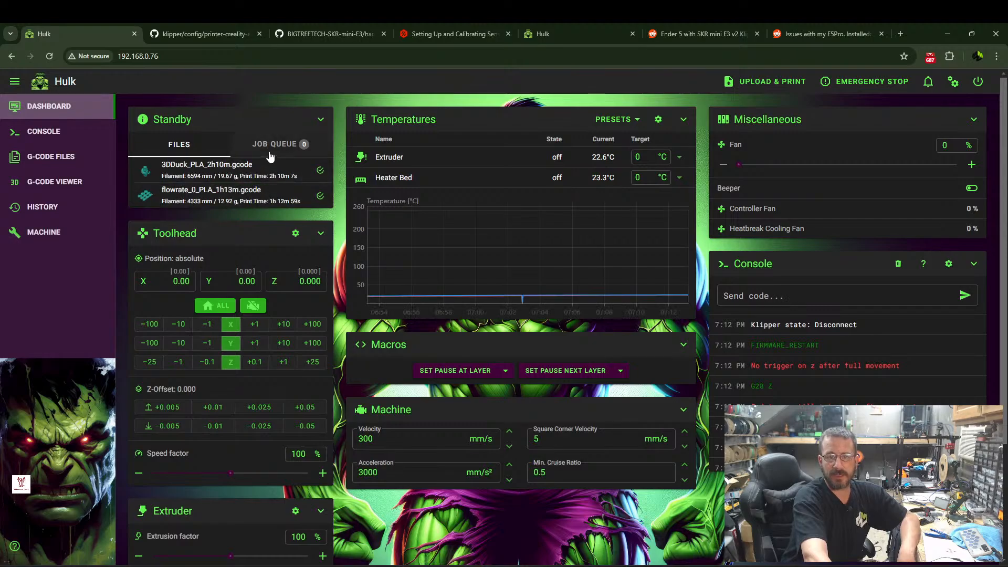
{"action": "left_click", "coordinate": [223, 306]}
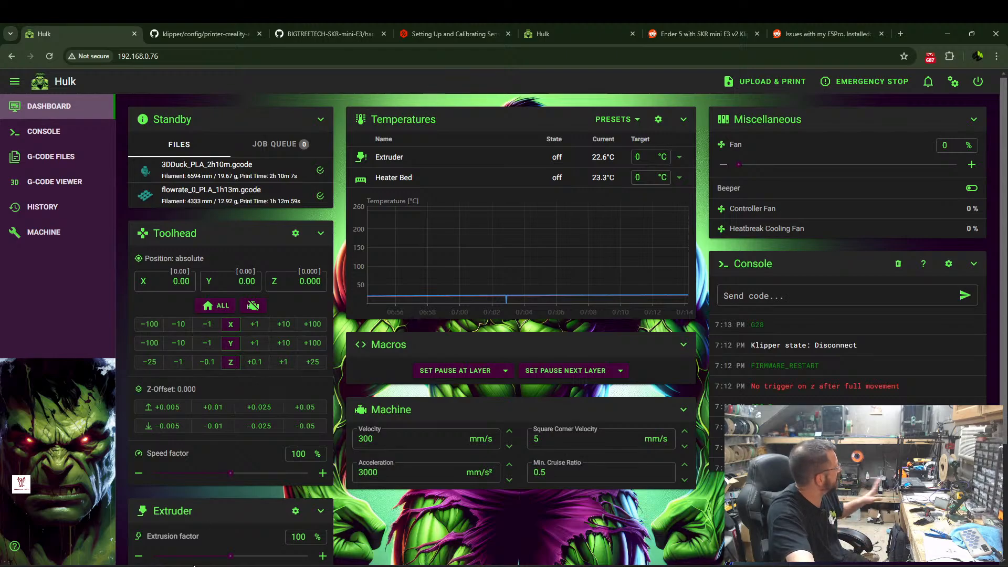
{"action": "mouse_move", "coordinate": [225, 566]}
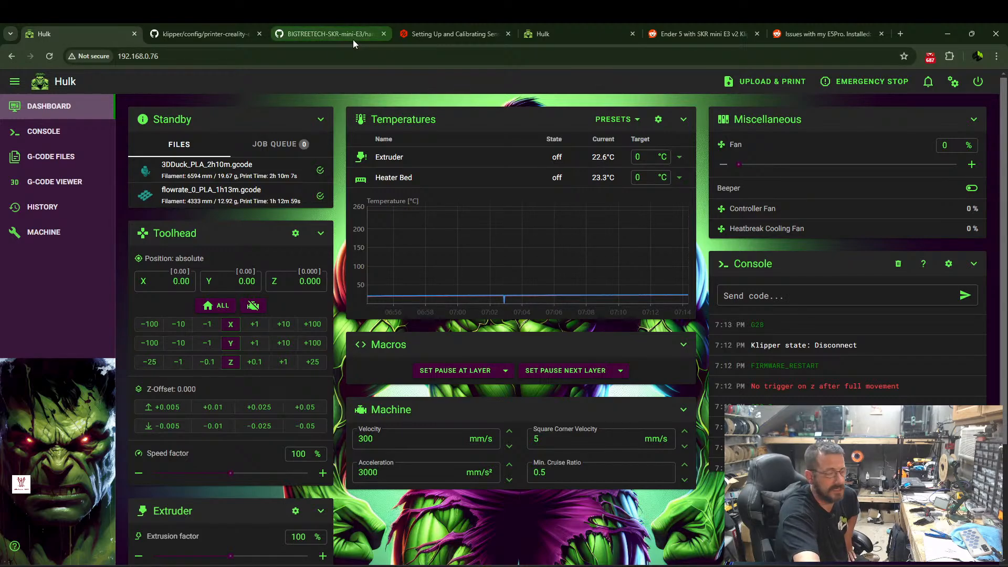
{"action": "mouse_move", "coordinate": [353, 40]}
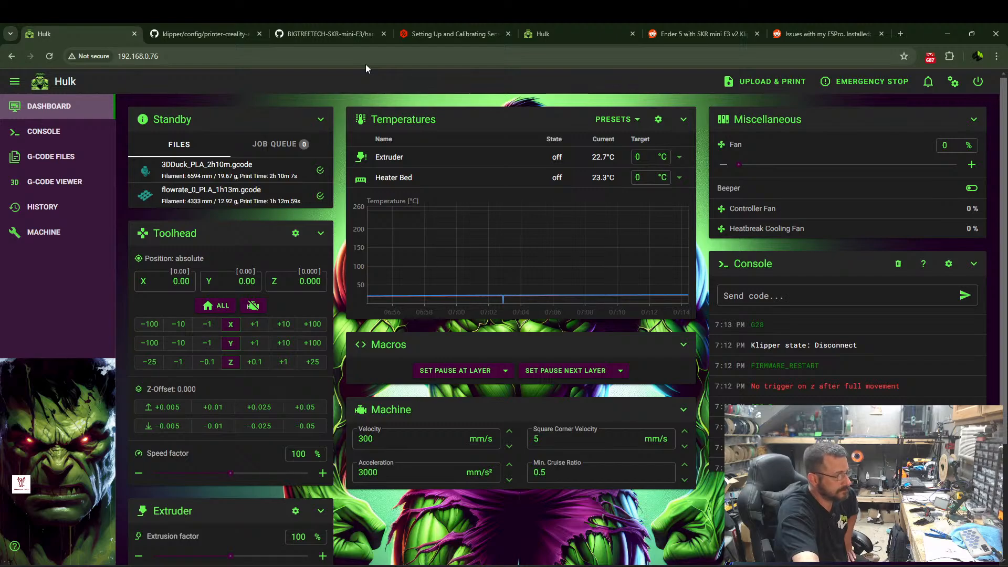
Set the extruder target temperature to 210 °C and the heater bed target to 60 °C.
{"action": "left_click", "coordinate": [644, 156]}
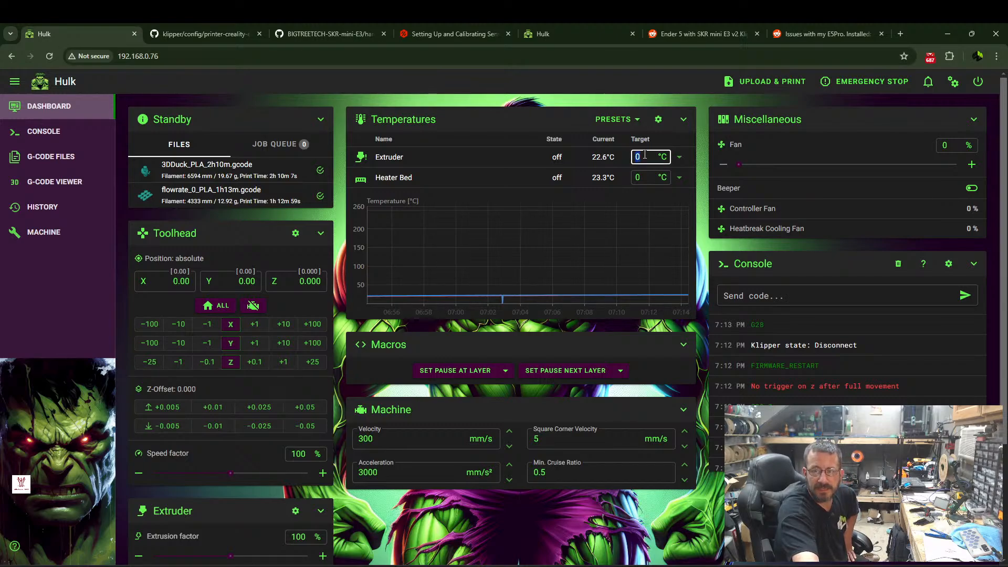
{"action": "type", "text": "210"}
{"action": "key", "text": "Return"}
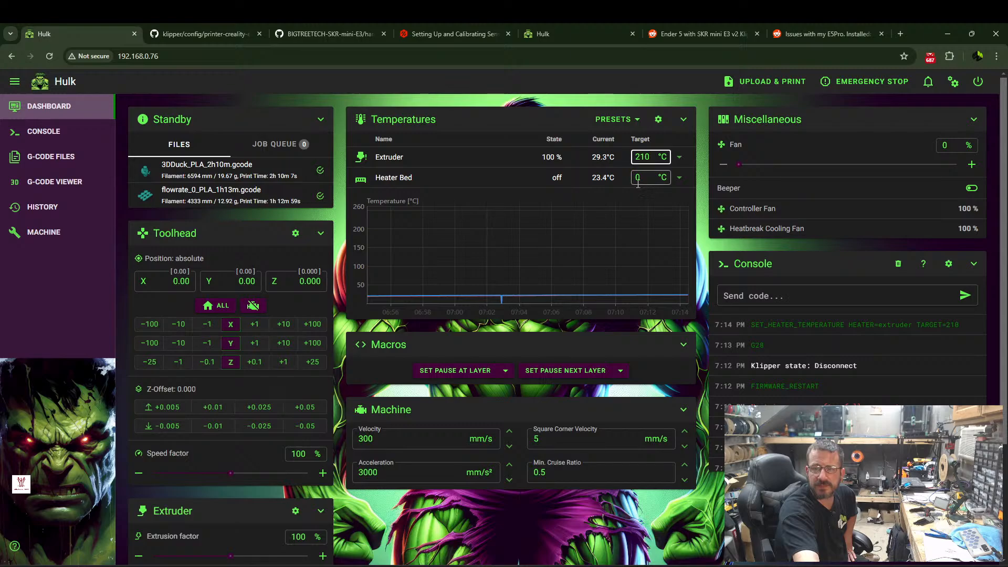
{"action": "left_click", "coordinate": [645, 178]}
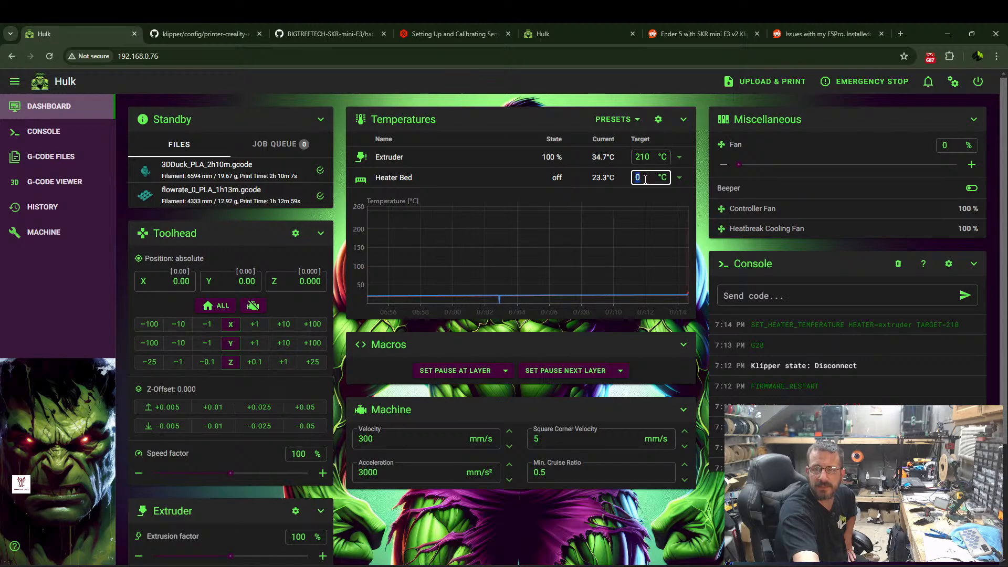
{"action": "type", "text": "60"}
{"action": "key", "text": "Return"}
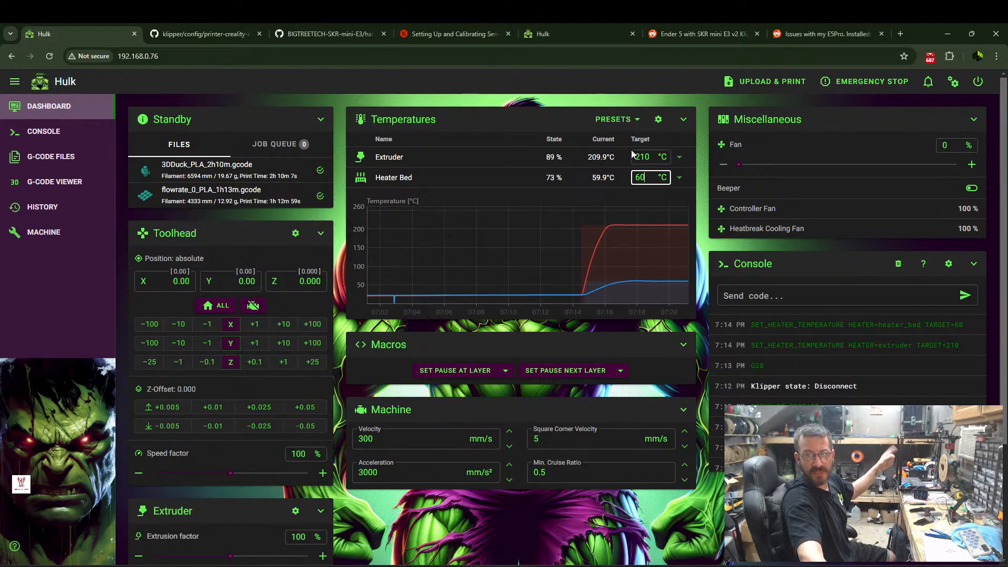
{"action": "left_click", "coordinate": [628, 120]}
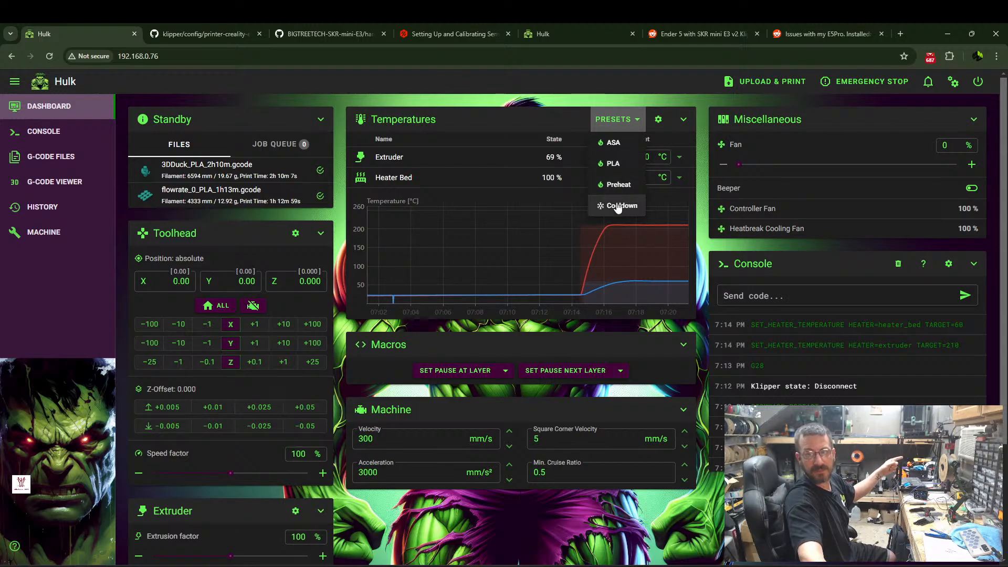
{"action": "left_click", "coordinate": [703, 260]}
{"action": "scroll", "coordinate": [703, 262], "scroll_direction": "down", "scroll_amount": 1}
{"action": "scroll", "coordinate": [703, 263], "scroll_direction": "down", "scroll_amount": 2}
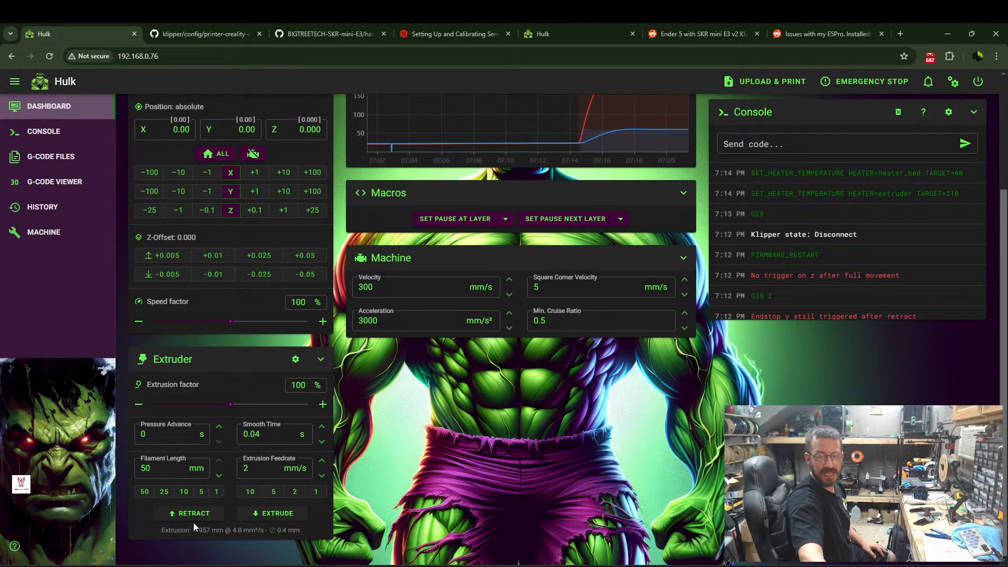
Examine the fan connectors and their pin labels on the SKR Mini E3 V3.0 pinout diagram on GitHub.
{"action": "left_click", "coordinate": [63, 232]}
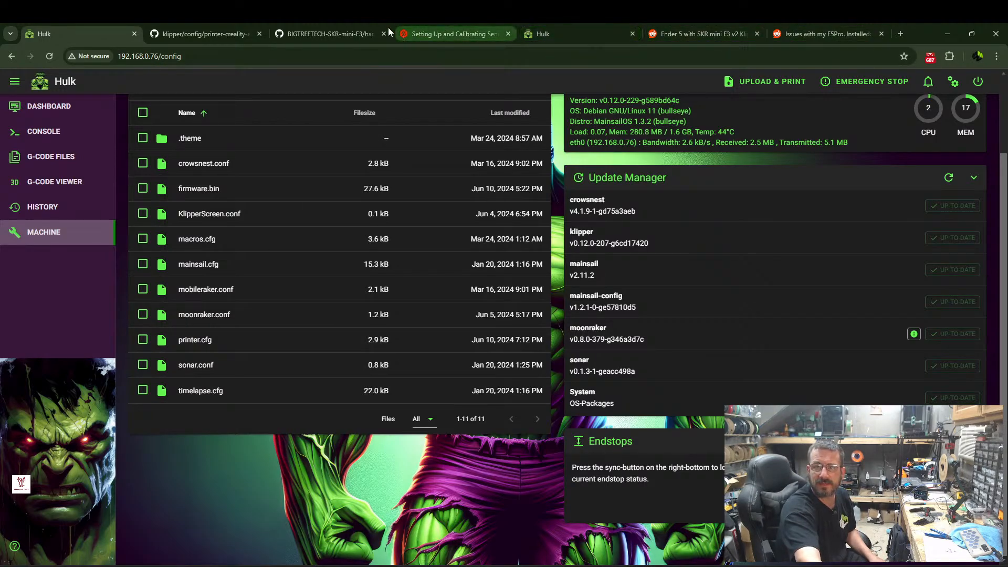
{"action": "left_click", "coordinate": [337, 30]}
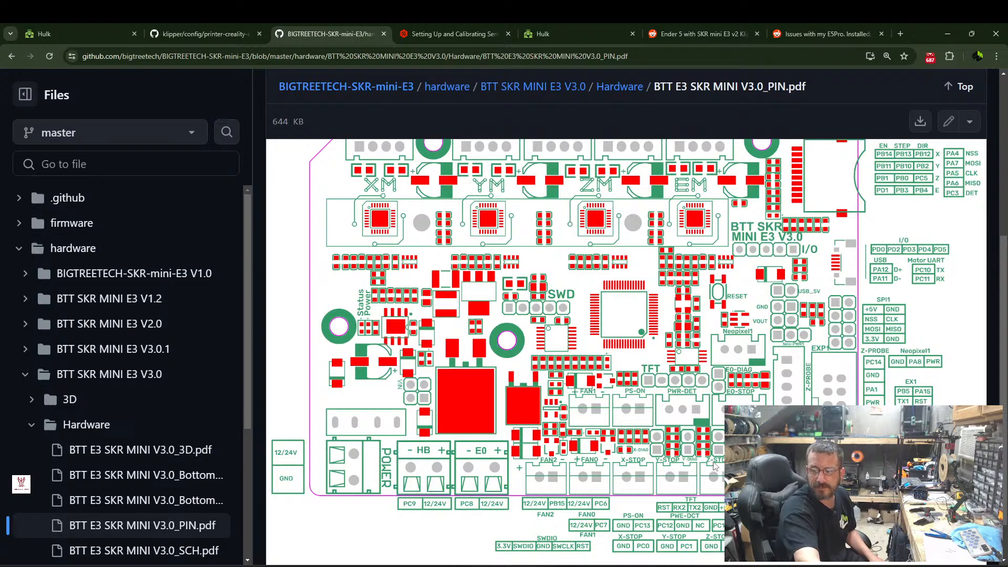
{"action": "scroll", "coordinate": [692, 401], "scroll_direction": "up", "scroll_amount": 1}
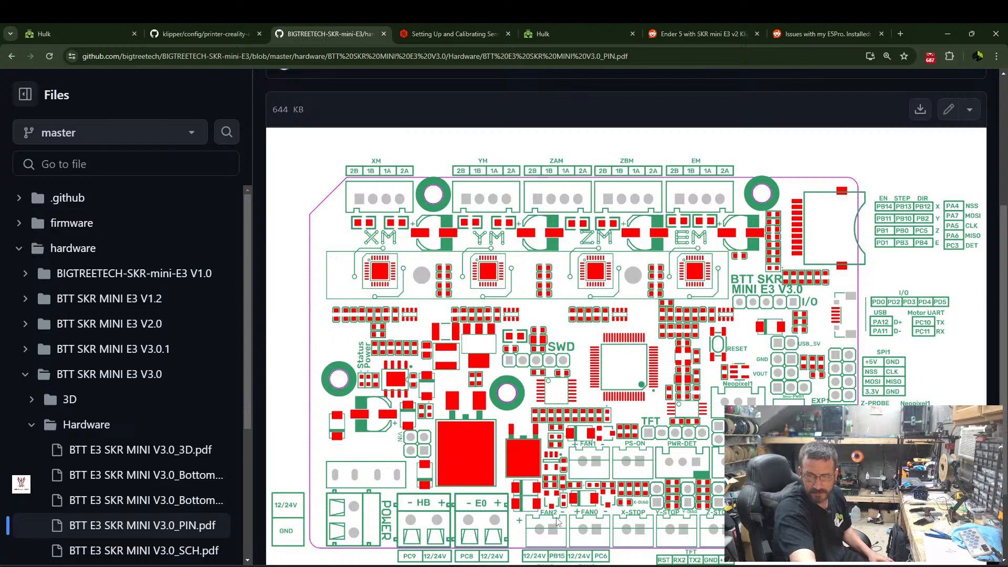
{"action": "scroll", "coordinate": [584, 496], "scroll_direction": "down", "scroll_amount": 2}
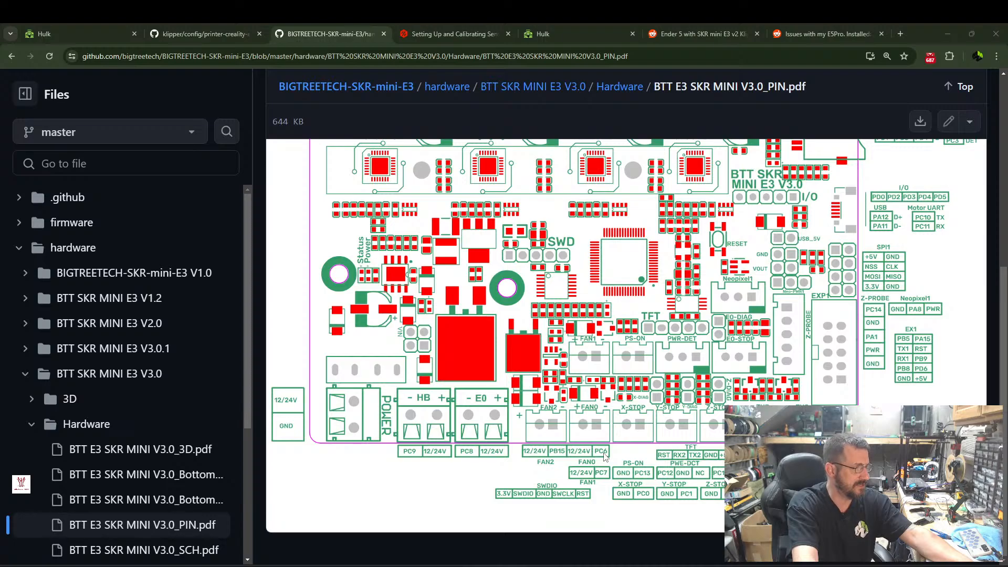
Open printer.cfg in Mainsail and check the pins assigned to the heatbreak, controller and part cooling fans.
{"action": "left_click", "coordinate": [112, 34]}
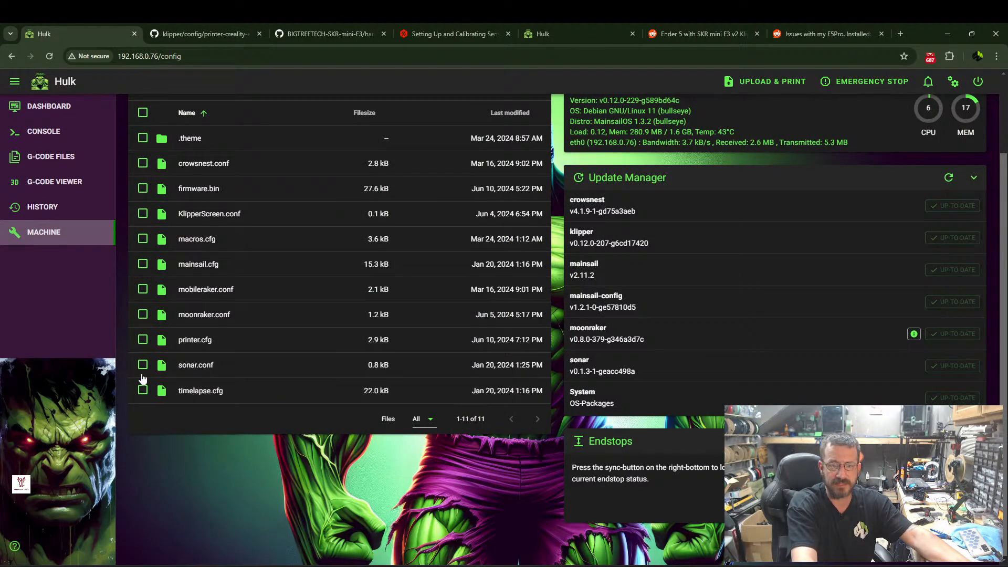
{"action": "left_click", "coordinate": [203, 341]}
{"action": "scroll", "coordinate": [107, 348], "scroll_direction": "down", "scroll_amount": 20}
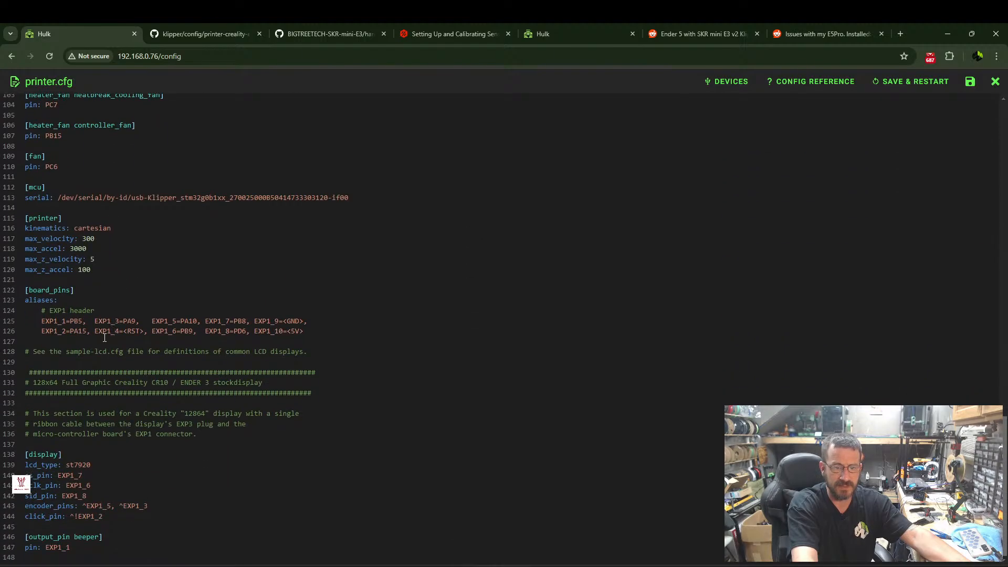
{"action": "scroll", "coordinate": [105, 331], "scroll_direction": "up", "scroll_amount": 3}
{"action": "scroll", "coordinate": [81, 321], "scroll_direction": "up", "scroll_amount": 2}
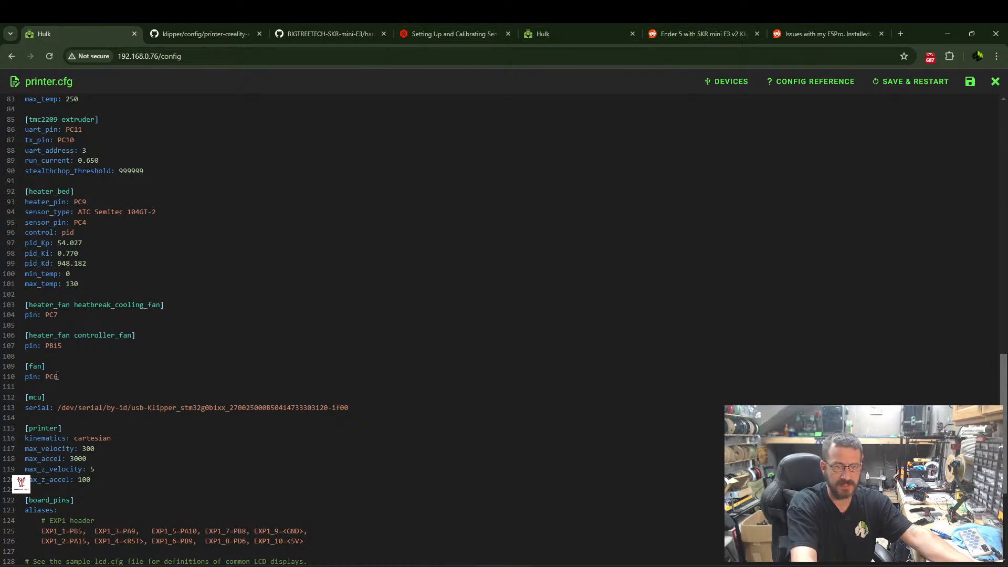
Close printer.cfg and return to the printer's dashboard.
{"action": "left_click", "coordinate": [244, 35]}
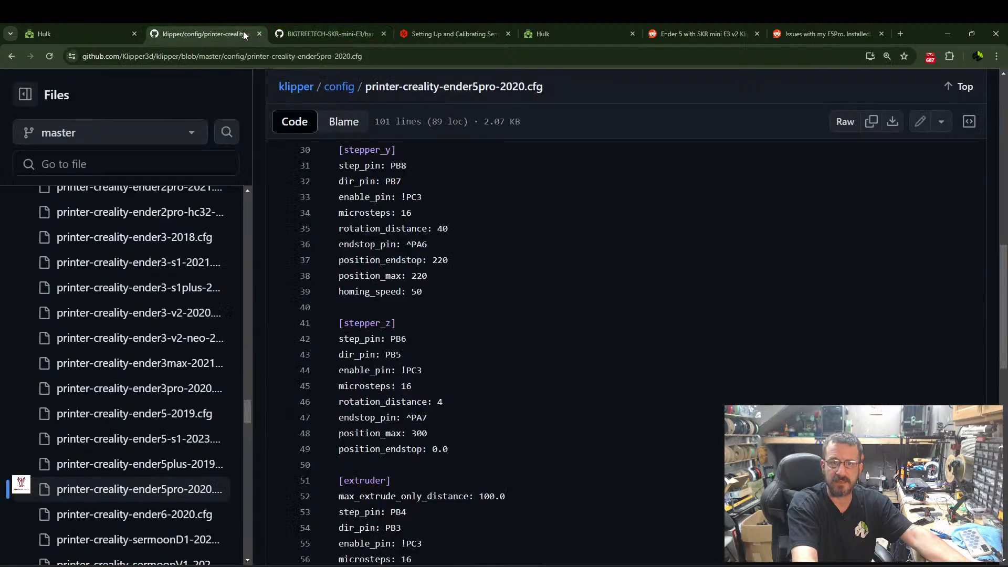
{"action": "left_click", "coordinate": [104, 31]}
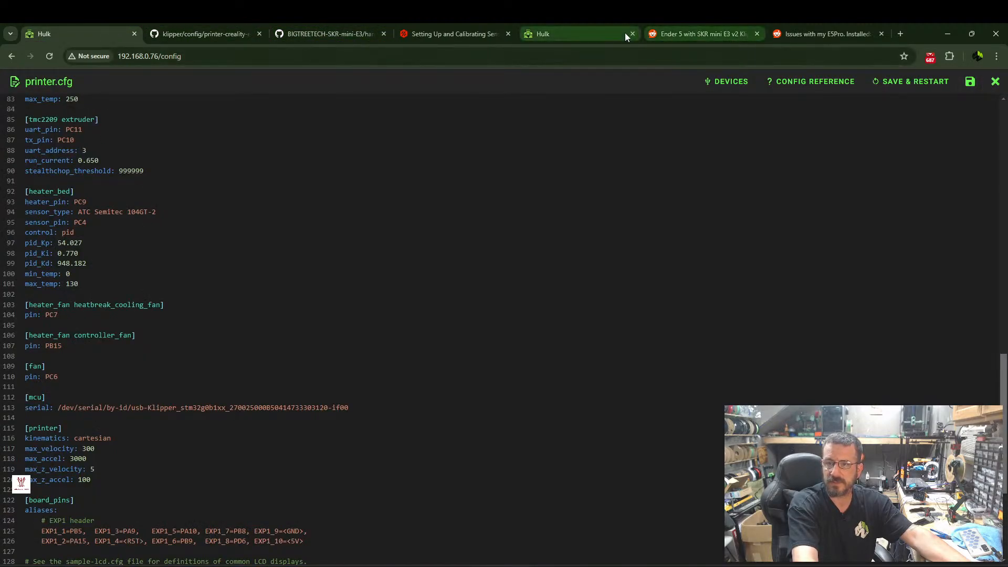
{"action": "left_click", "coordinate": [997, 83]}
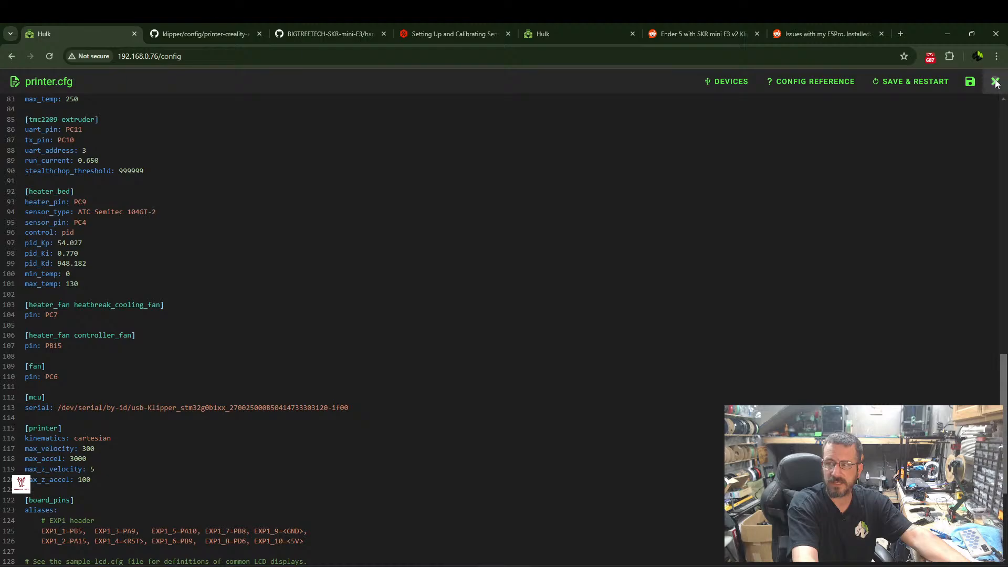
{"action": "scroll", "coordinate": [282, 264], "scroll_direction": "up", "scroll_amount": 2}
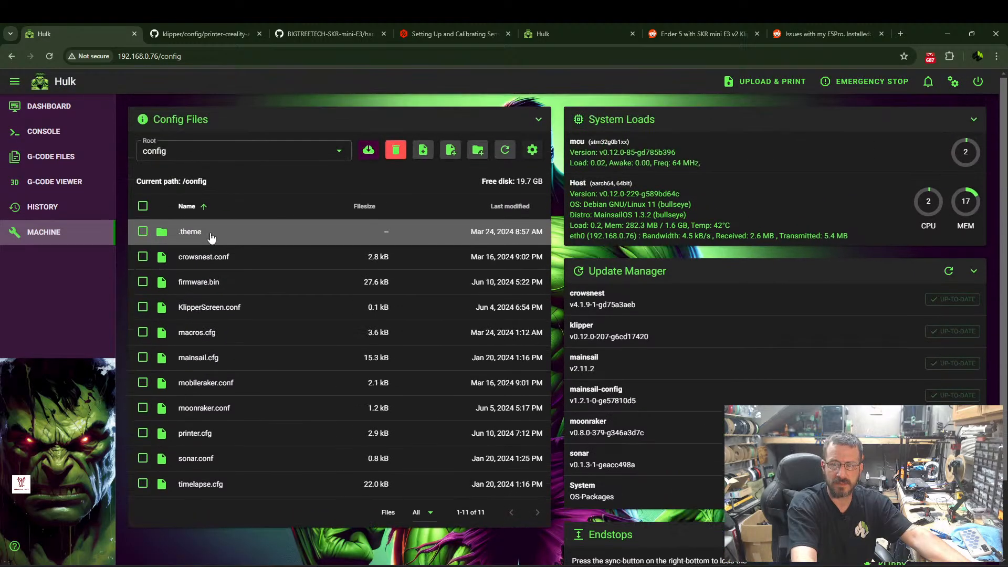
{"action": "scroll", "coordinate": [282, 264], "scroll_direction": "down", "scroll_amount": 2}
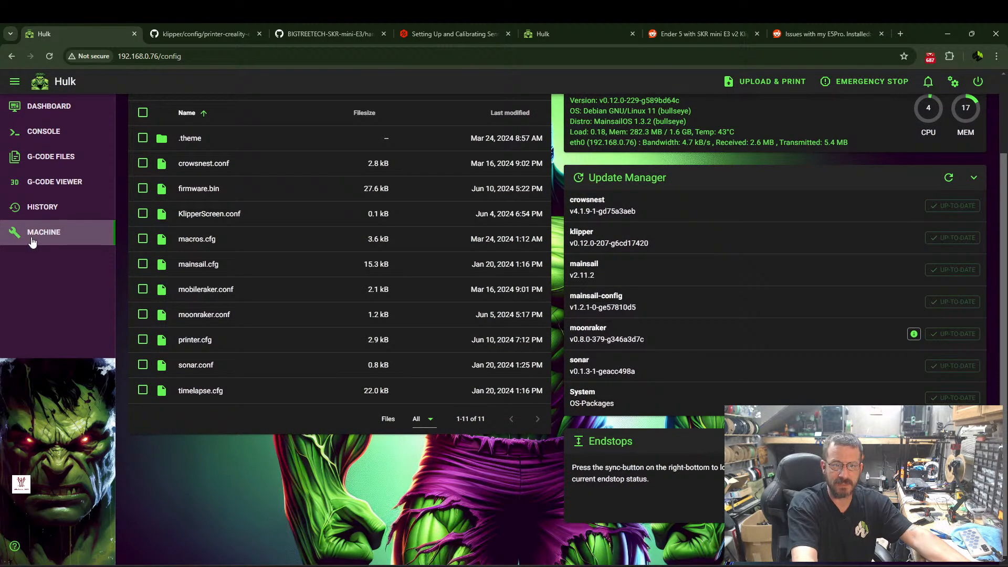
{"action": "left_click", "coordinate": [47, 112]}
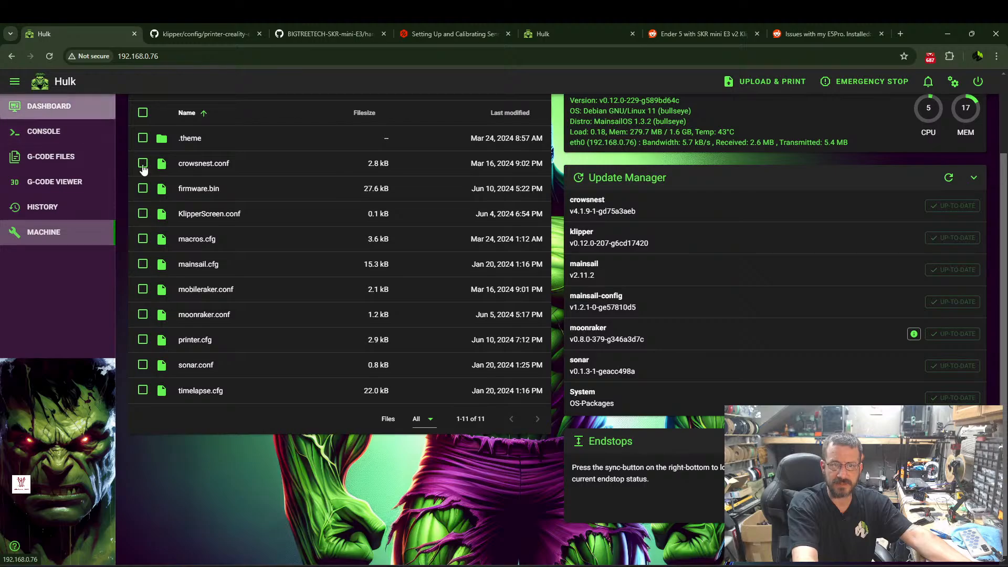
Test the part cooling fan by running it at 100 % and turning it back down to 0 %.
{"action": "scroll", "coordinate": [207, 322], "scroll_direction": "down", "scroll_amount": 1}
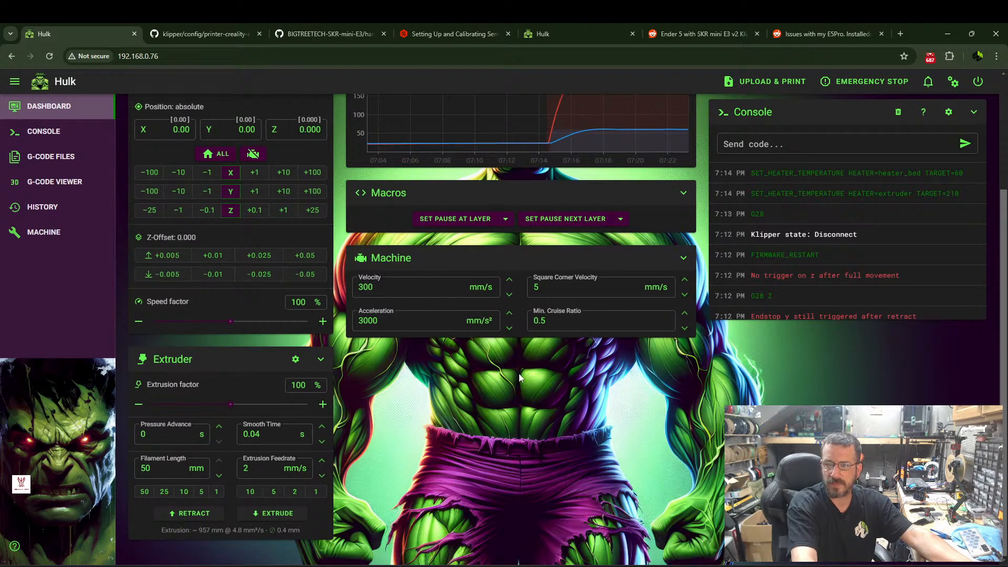
{"action": "scroll", "coordinate": [521, 374], "scroll_direction": "up", "scroll_amount": 3}
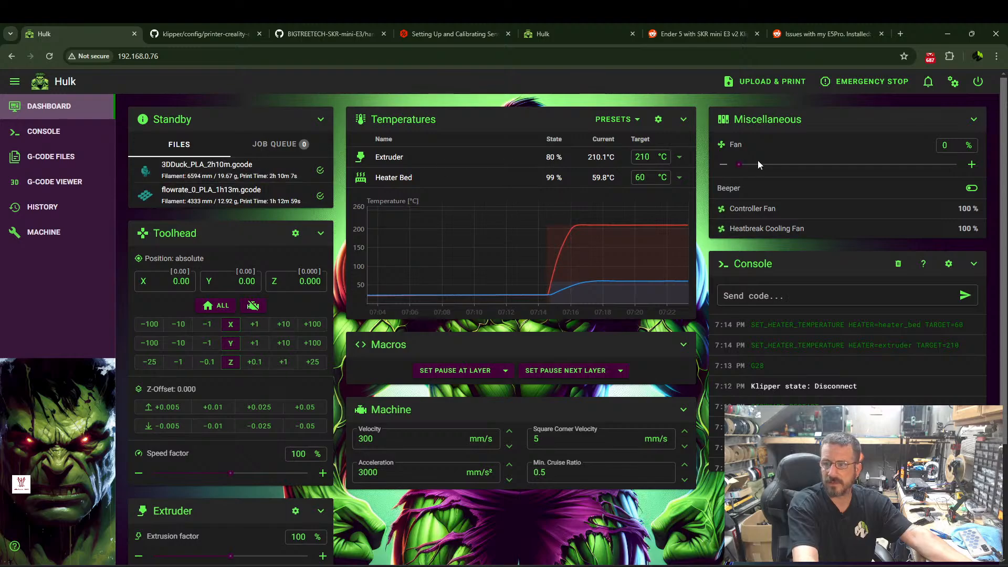
{"action": "left_click_drag", "start_coordinate": [745, 164], "coordinate": [995, 167]}
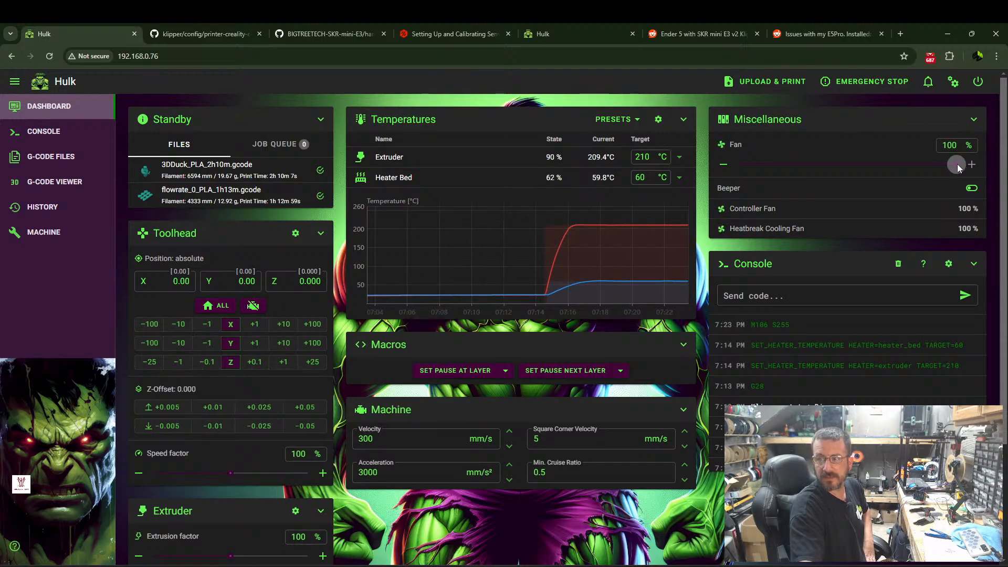
{"action": "left_click_drag", "start_coordinate": [912, 167], "coordinate": [736, 166]}
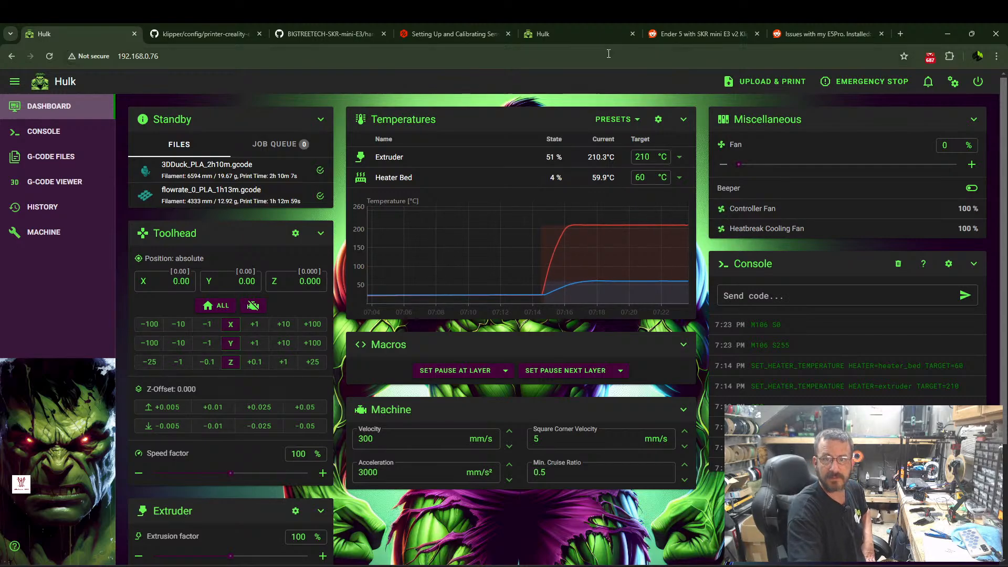
Reopen the SKR Mini E3 V3.0 pinout diagram on GitHub to check the fan connectors.
{"action": "left_click", "coordinate": [225, 32]}
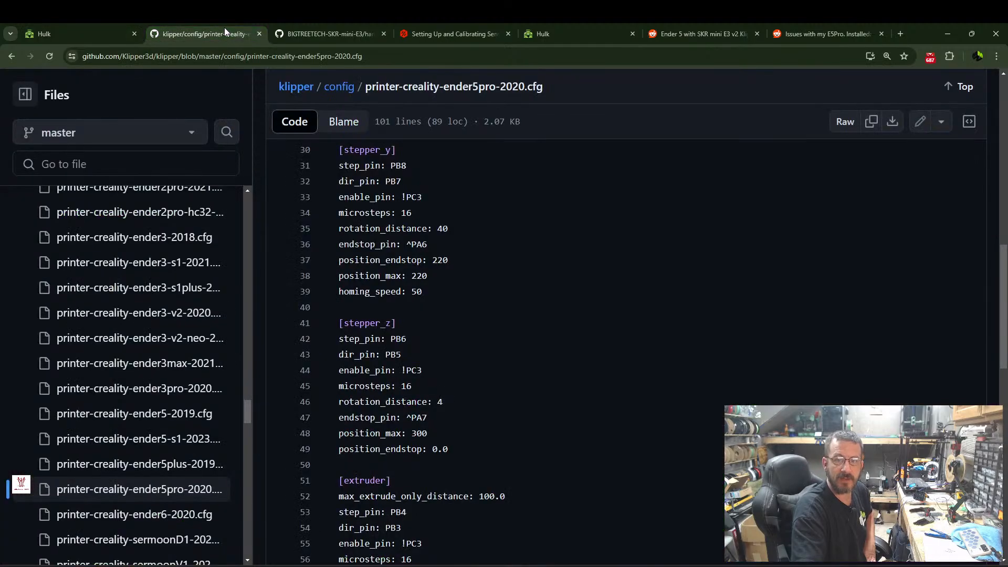
{"action": "left_click", "coordinate": [328, 34]}
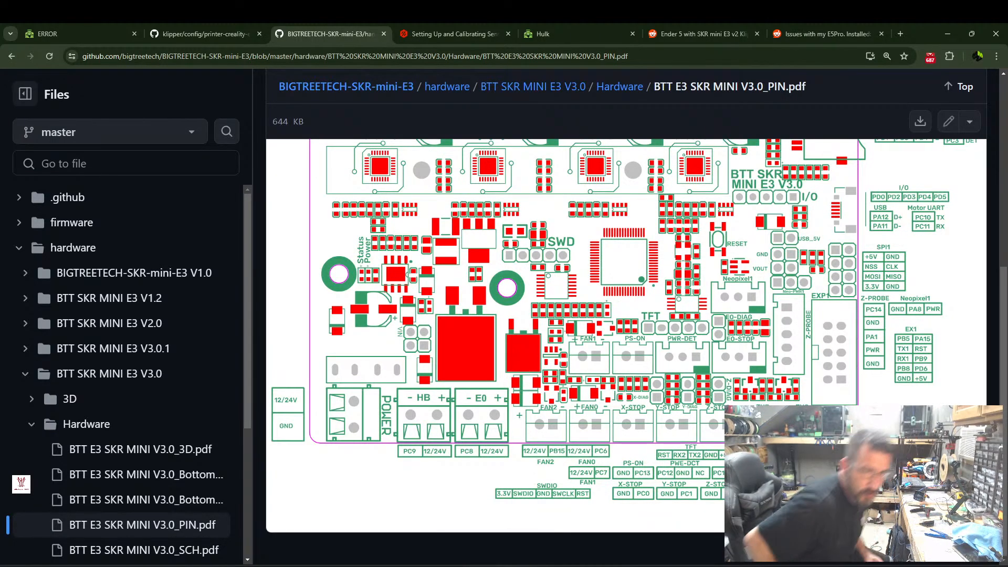
Restart Klipper from the Mainsail dashboard to clear the shutdown and home all axes.
{"action": "left_click", "coordinate": [74, 35]}
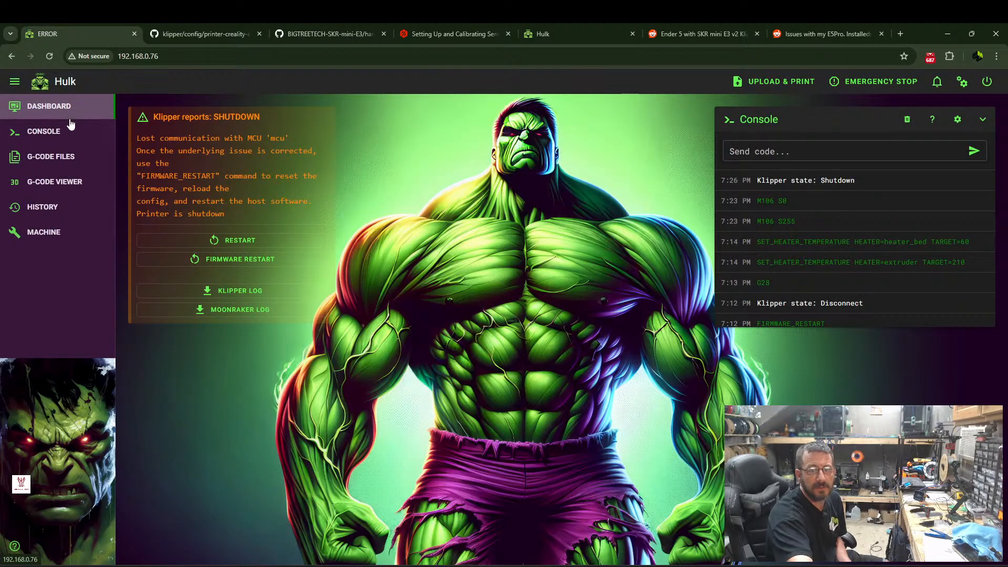
{"action": "left_click", "coordinate": [232, 241]}
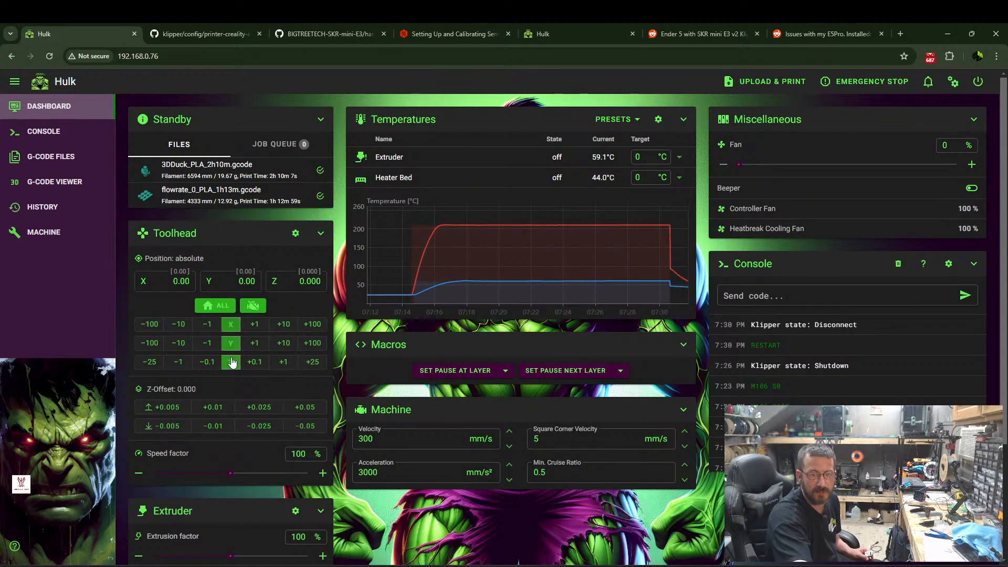
{"action": "left_click", "coordinate": [215, 306]}
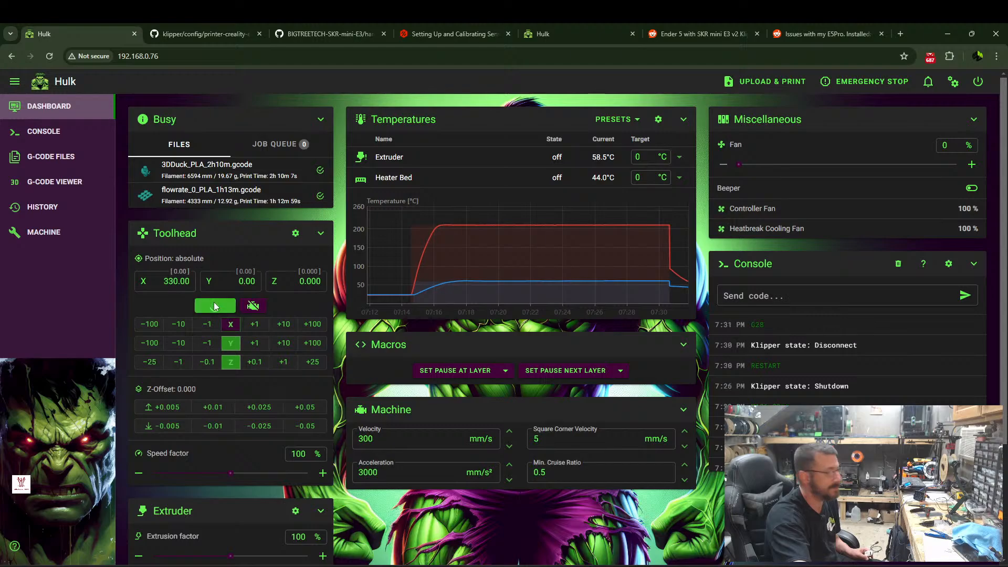
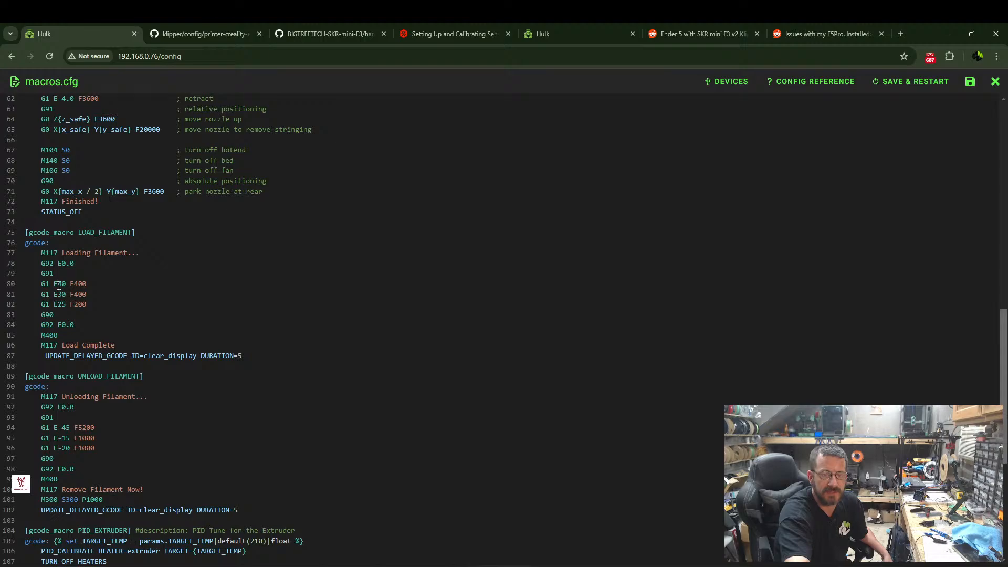
Review the filament, PID and M600 macros in macros.cfg, close the file and return to the dashboard.
{"action": "scroll", "coordinate": [60, 347], "scroll_direction": "down", "scroll_amount": 1}
{"action": "scroll", "coordinate": [61, 347], "scroll_direction": "down", "scroll_amount": 1}
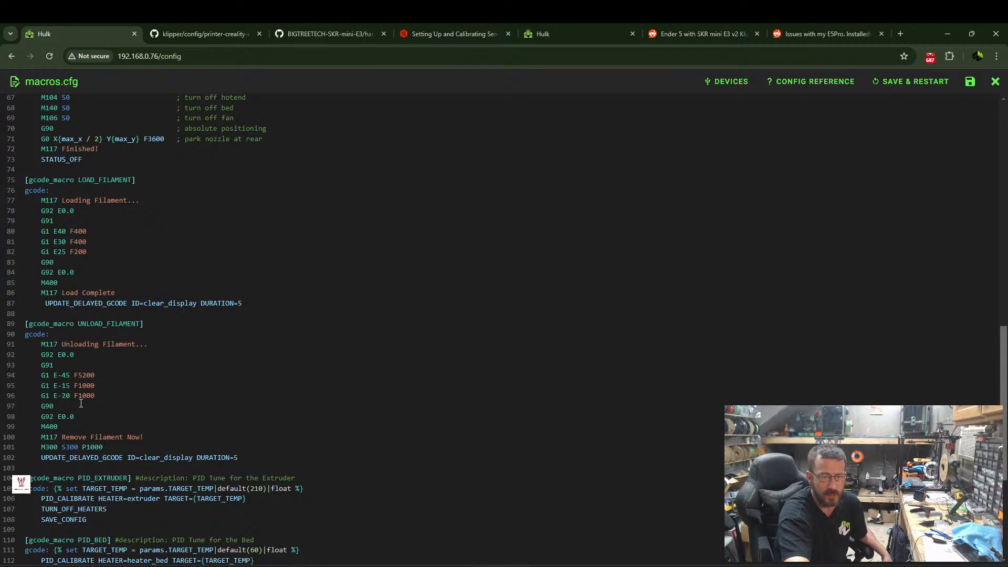
{"action": "scroll", "coordinate": [78, 437], "scroll_direction": "down", "scroll_amount": 6}
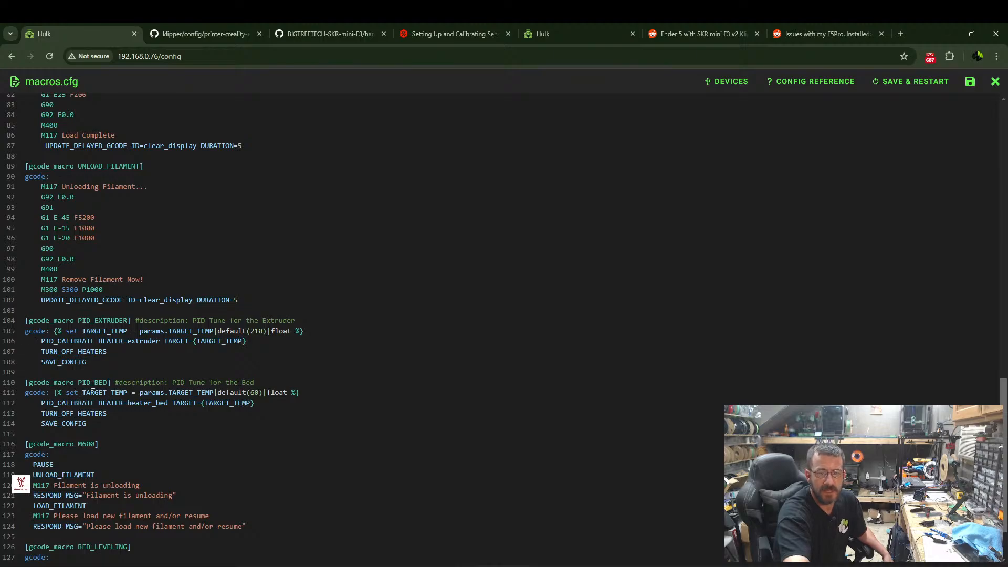
{"action": "scroll", "coordinate": [146, 356], "scroll_direction": "down", "scroll_amount": 3}
{"action": "left_click", "coordinate": [996, 81]}
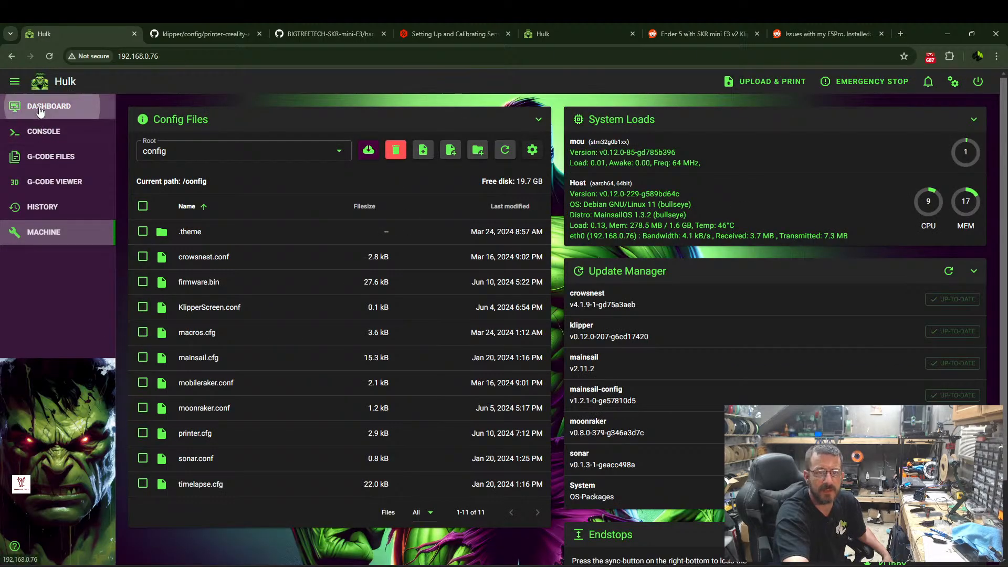
{"action": "left_click", "coordinate": [48, 106]}
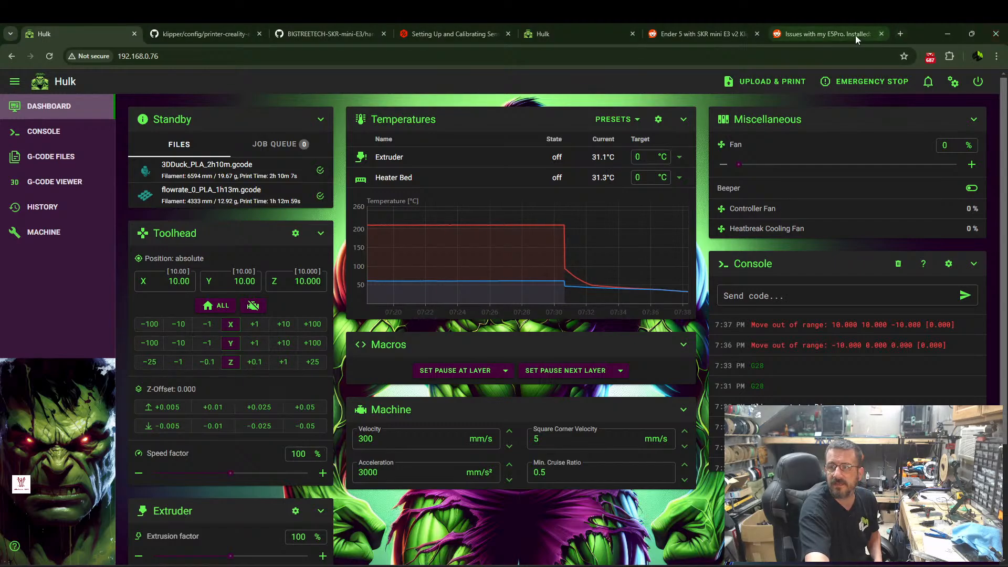
Close the surplus reference tabs, keeping the Hulk dashboard and the Reddit post about the E5Pro, and switch to the Reddit post.
{"action": "left_click", "coordinate": [259, 34]}
{"action": "left_click", "coordinate": [259, 34]}
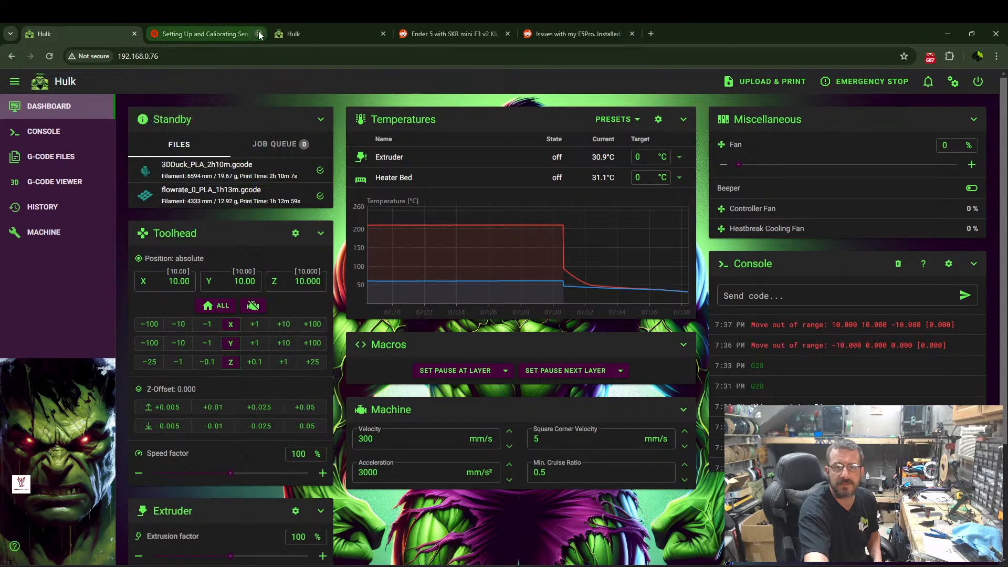
{"action": "left_click", "coordinate": [259, 34]}
{"action": "left_click", "coordinate": [260, 34]}
{"action": "left_click", "coordinate": [259, 33]}
{"action": "left_click", "coordinate": [222, 36]}
Load service-uplink.de/esteps_cal/calculator.php from the copied address in the Reddit tab and enlarge the page to 175 %.
{"action": "left_click", "coordinate": [210, 57]}
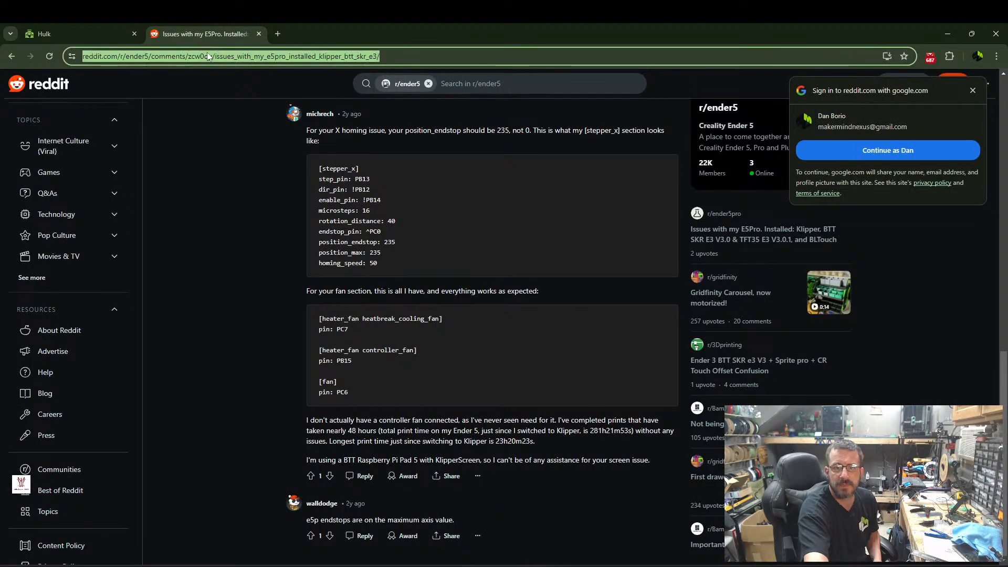
{"action": "right_click", "coordinate": [209, 57]}
{"action": "left_click", "coordinate": [270, 179]}
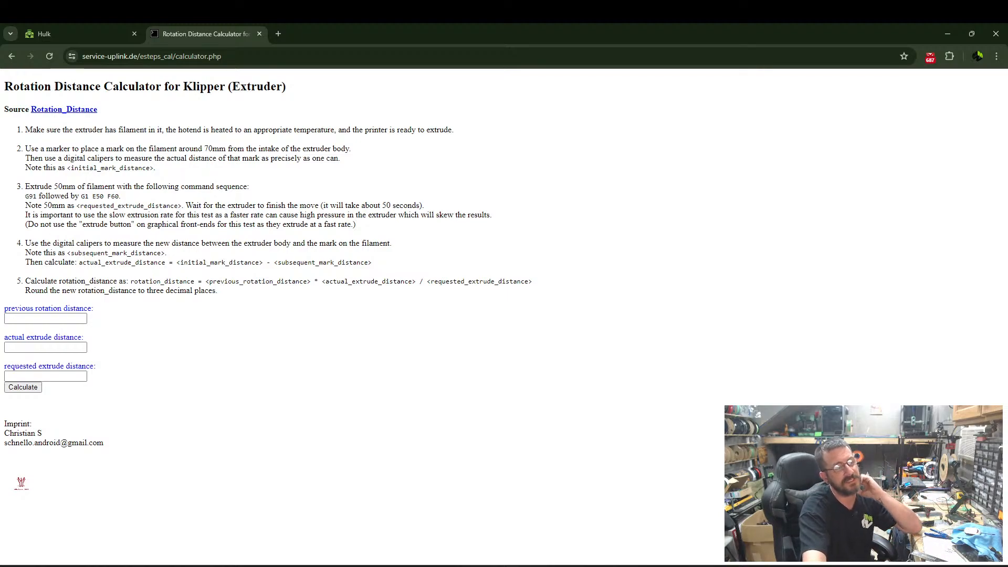
{"action": "left_click", "coordinate": [997, 56]}
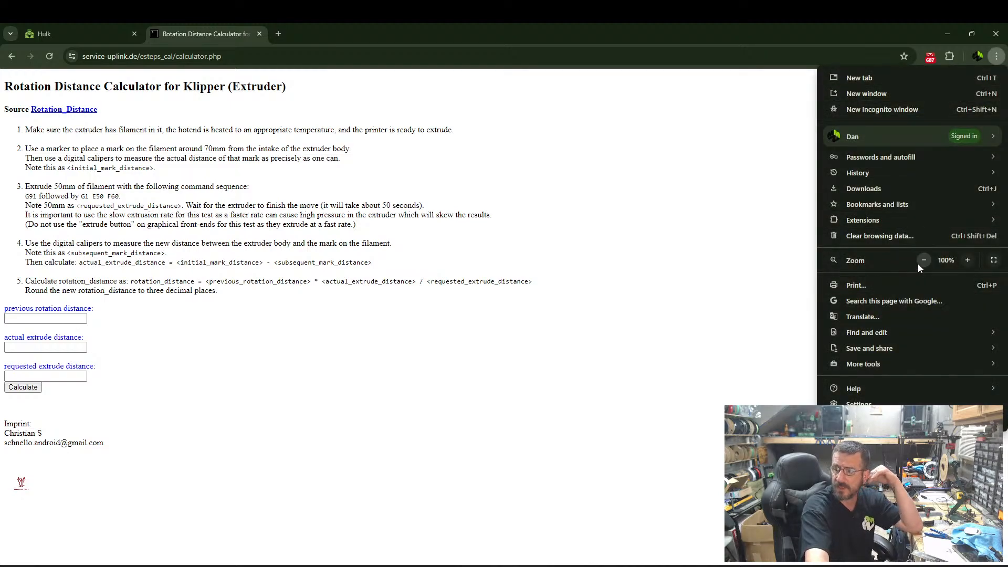
{"action": "left_click", "coordinate": [963, 261]}
{"action": "left_click", "coordinate": [962, 261]}
{"action": "left_click", "coordinate": [963, 261]}
{"action": "left_click", "coordinate": [963, 261]}
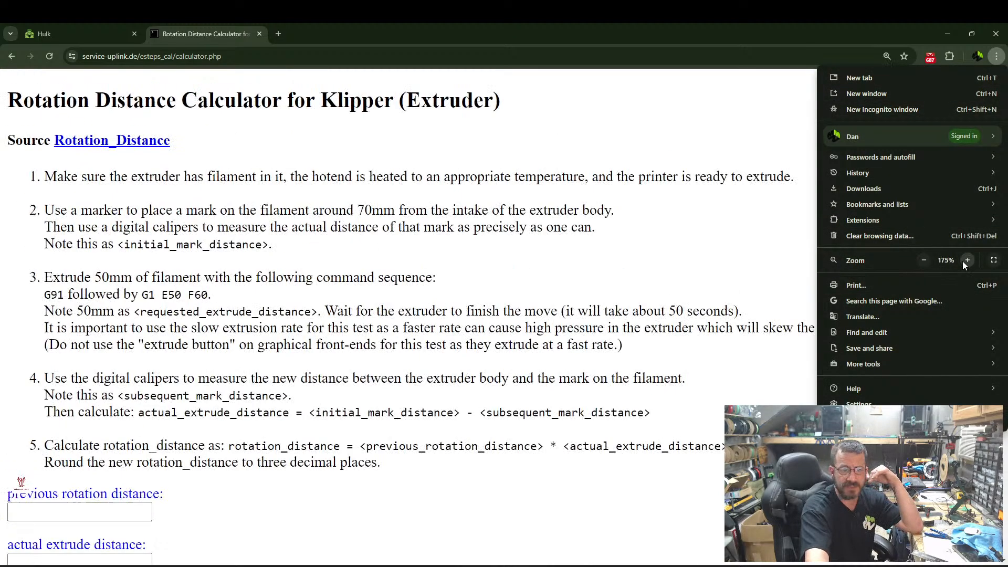
{"action": "left_click", "coordinate": [645, 223]}
{"action": "scroll", "coordinate": [564, 211], "scroll_direction": "down", "scroll_amount": 2}
{"action": "scroll", "coordinate": [567, 215], "scroll_direction": "down", "scroll_amount": 2}
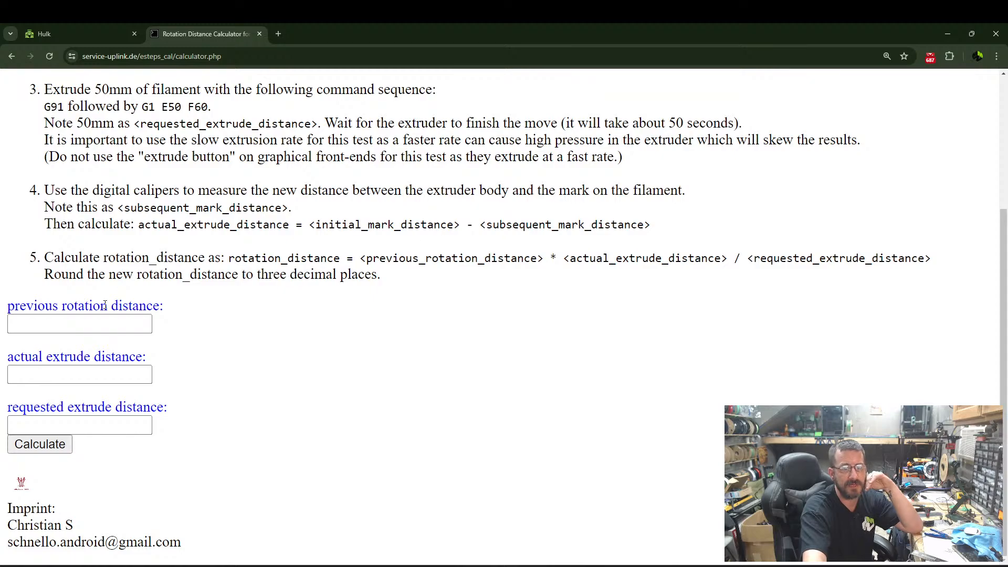
Look up the stepper_z rotation_distance in printer.cfg and return to the rotation distance calculator.
{"action": "left_click", "coordinate": [86, 326]}
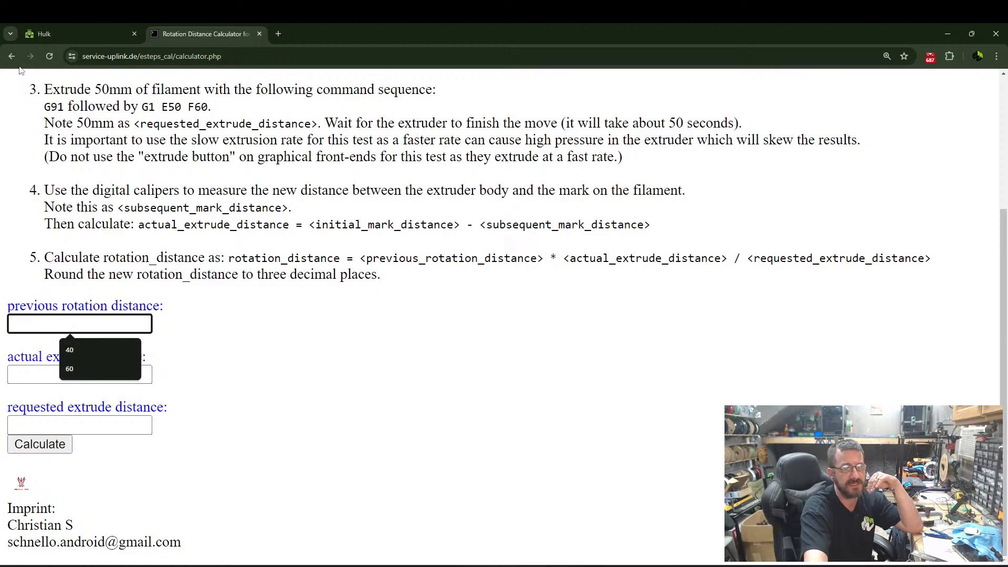
{"action": "left_click", "coordinate": [96, 35]}
{"action": "left_click", "coordinate": [44, 232]}
{"action": "left_click", "coordinate": [195, 436]}
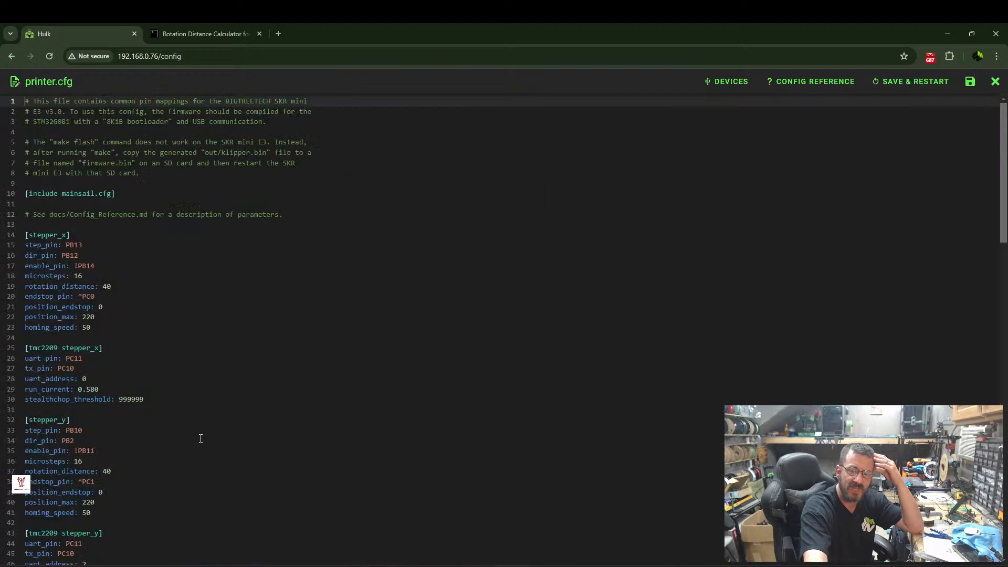
{"action": "scroll", "coordinate": [84, 376], "scroll_direction": "down", "scroll_amount": 6}
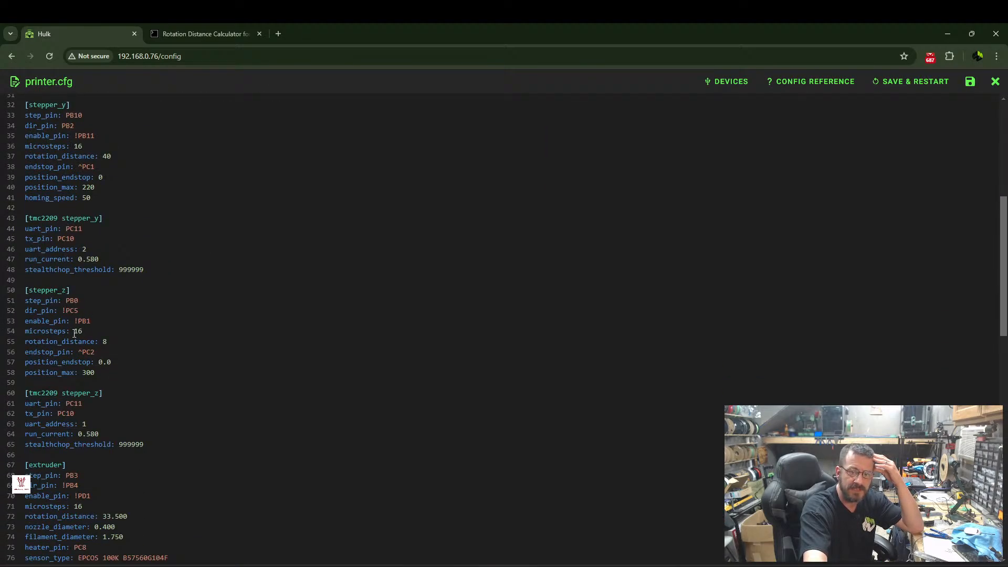
{"action": "left_click_drag", "start_coordinate": [104, 342], "coordinate": [112, 342]}
{"action": "left_click", "coordinate": [204, 33]}
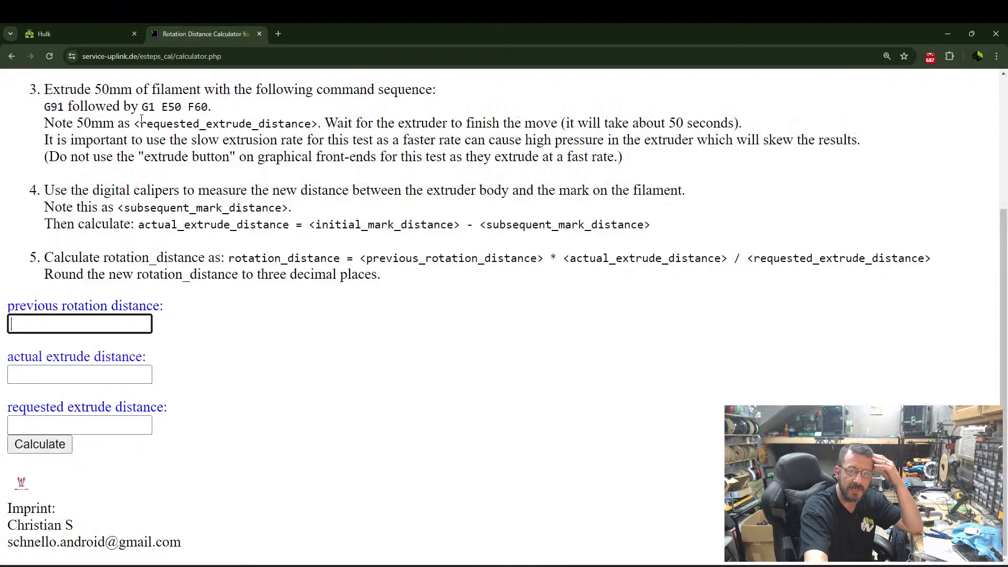
Calculate the new Z rotation distance from previous distance 8, actual travel 6 and requested travel 10.
{"action": "left_click", "coordinate": [104, 325]}
{"action": "type", "text": "8"}
{"action": "left_click", "coordinate": [72, 377]}
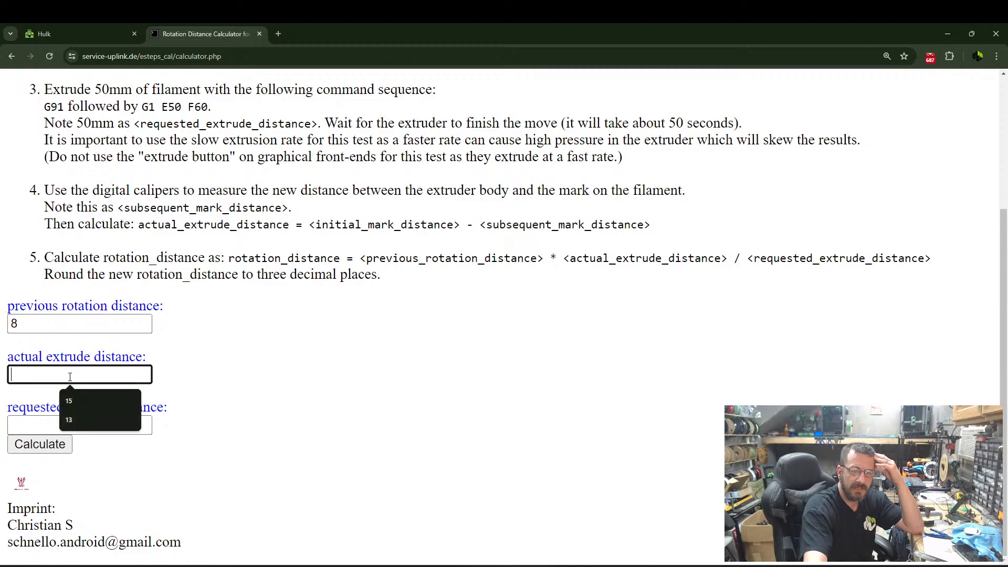
{"action": "type", "text": "6"}
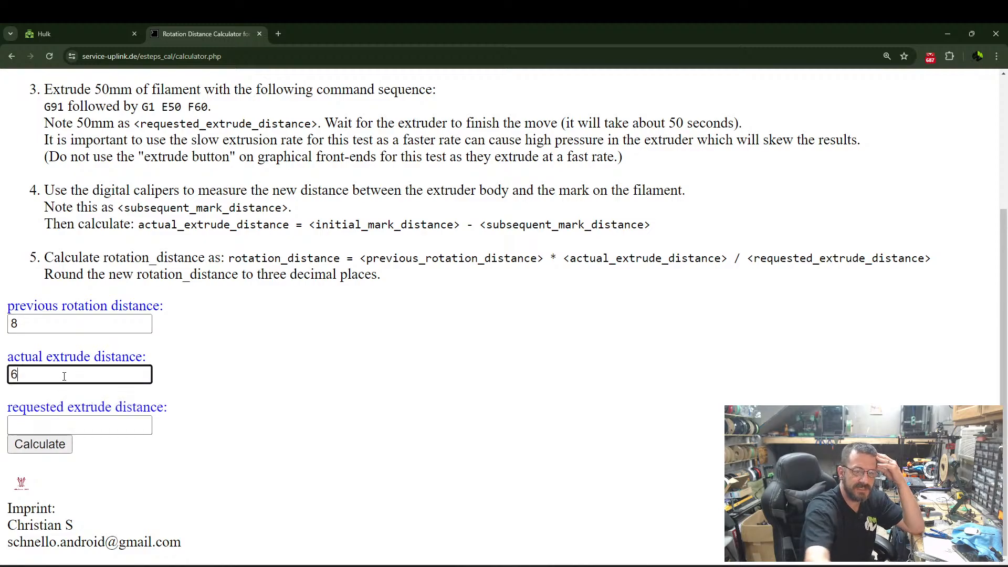
{"action": "left_click", "coordinate": [73, 423]}
{"action": "type", "text": "10"}
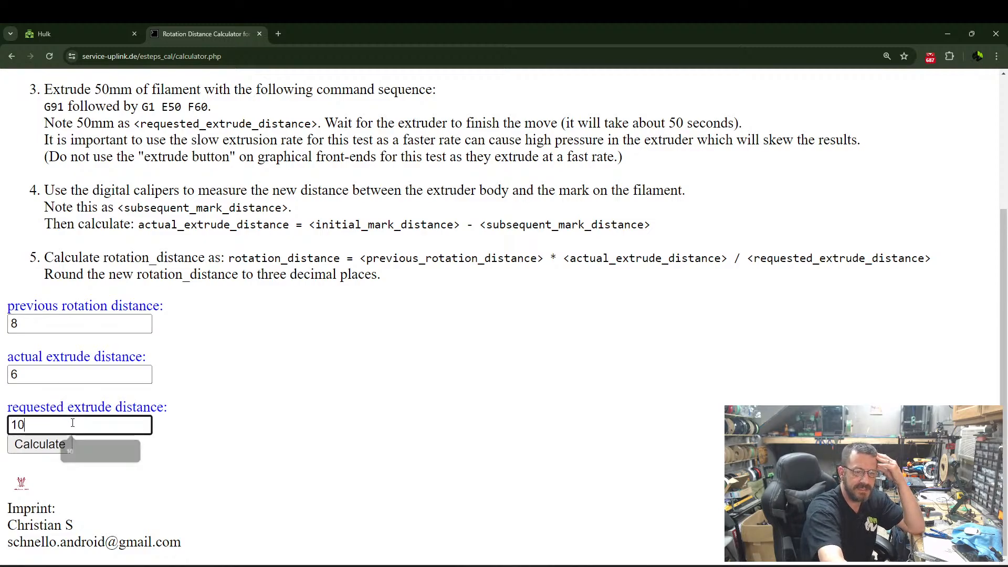
{"action": "left_click", "coordinate": [40, 445]}
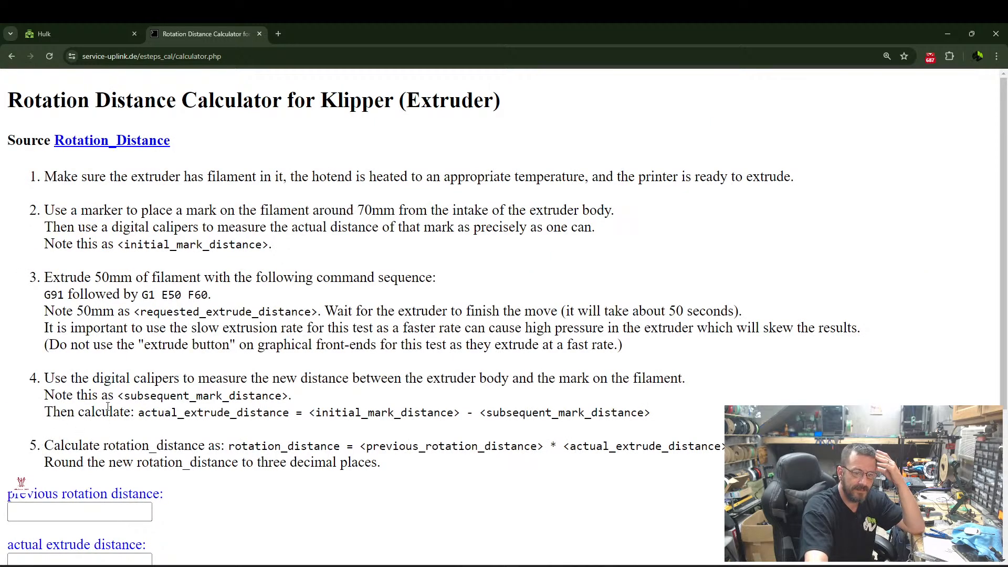
{"action": "scroll", "coordinate": [113, 267], "scroll_direction": "down", "scroll_amount": 4}
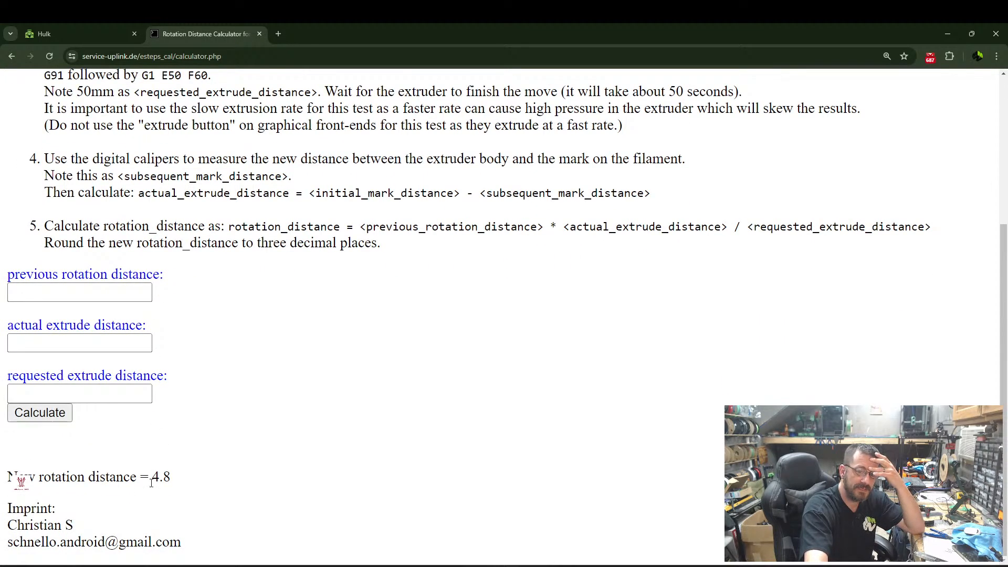
Copy the calculated rotation distance and set the stepper_z rotation_distance in printer.cfg to 4.8, keeping the old 8 as a comment.
{"action": "left_click_drag", "start_coordinate": [152, 476], "coordinate": [179, 479]}
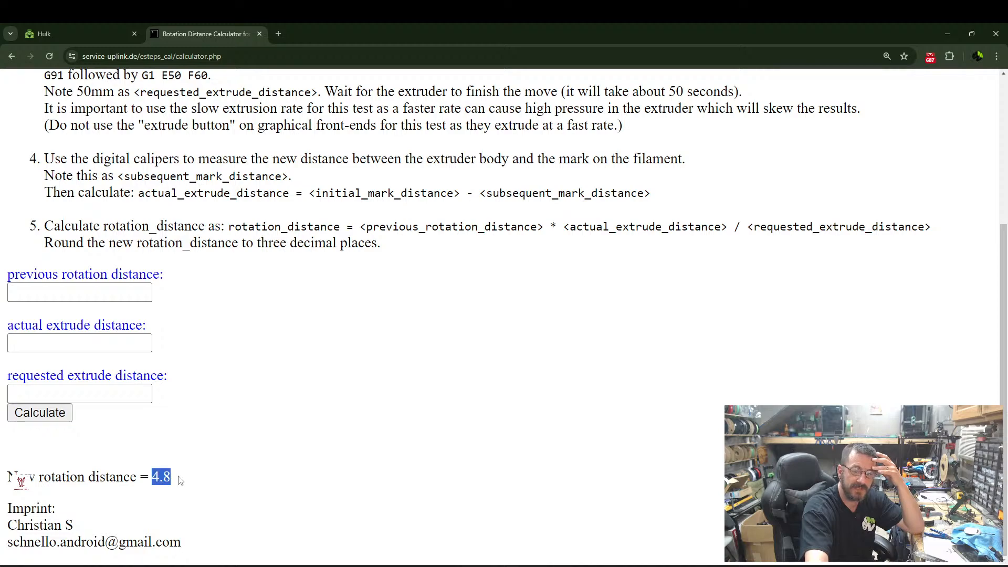
{"action": "right_click", "coordinate": [167, 478]}
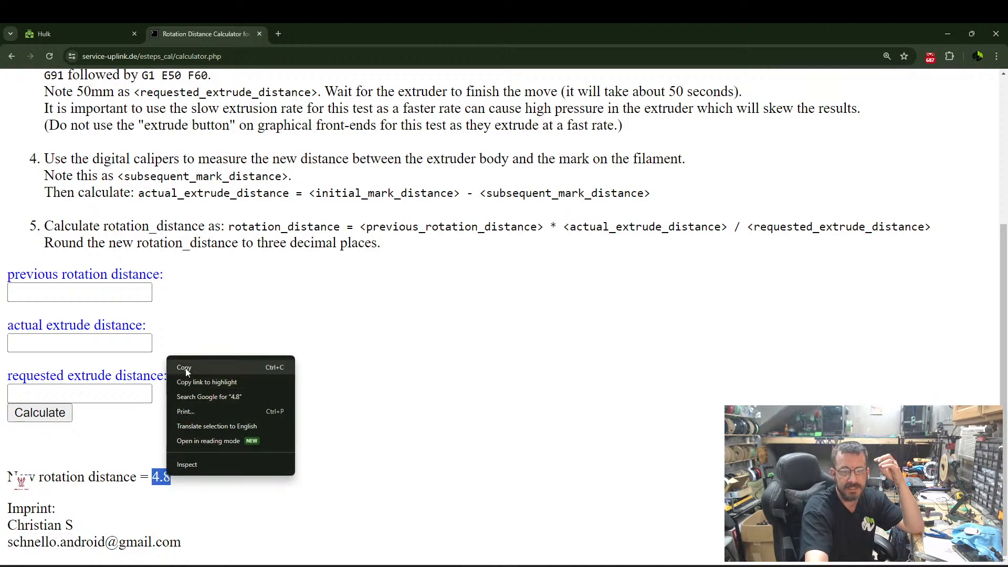
{"action": "left_click", "coordinate": [186, 370]}
{"action": "left_click", "coordinate": [99, 34]}
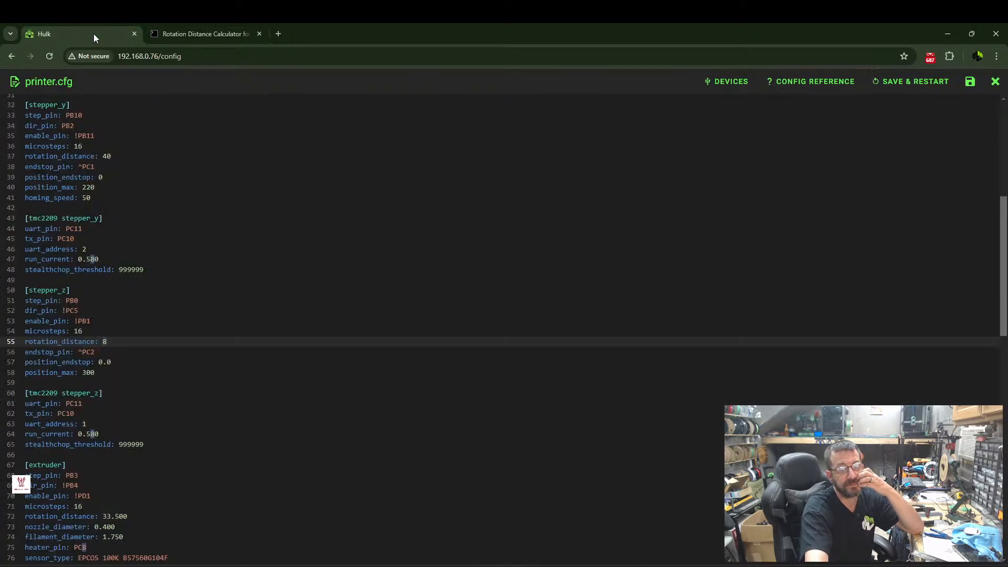
{"action": "left_click", "coordinate": [104, 341]}
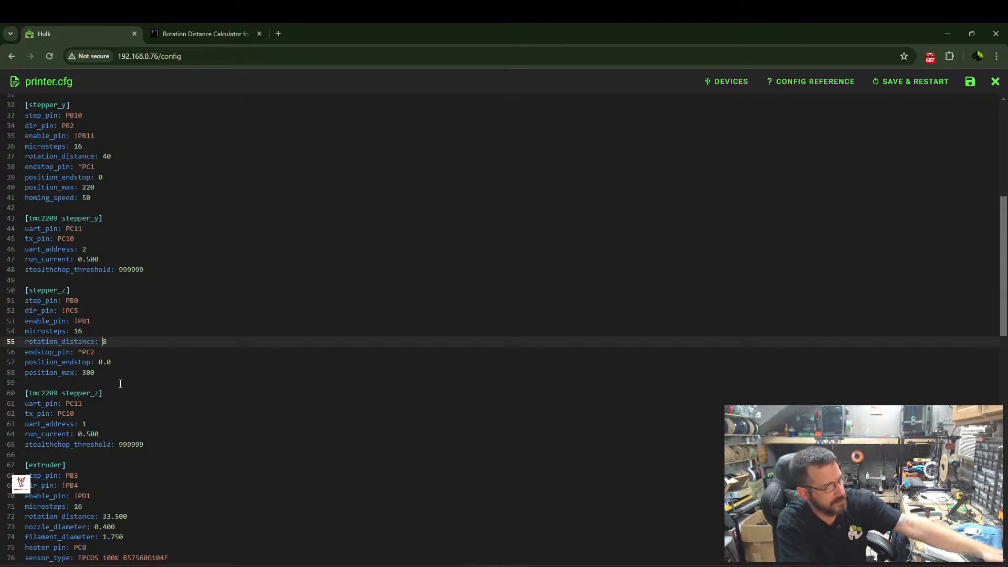
{"action": "type", "text": "#"}
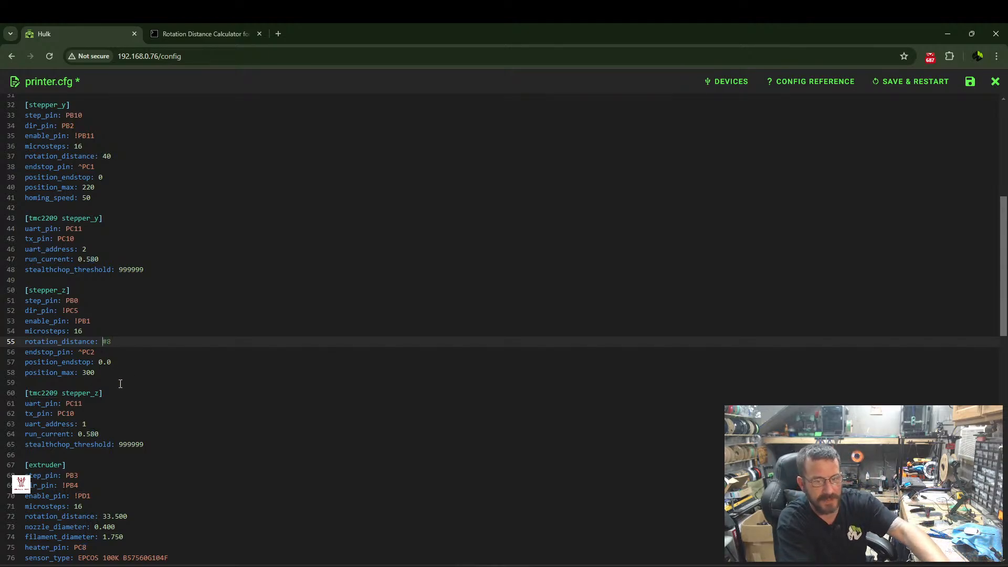
{"action": "type", "text": "4.8"}
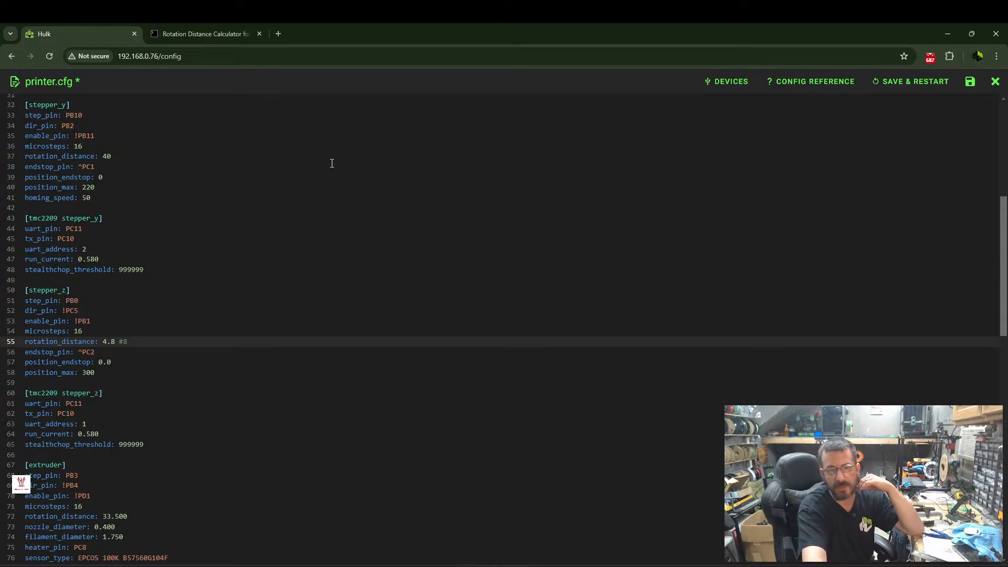
Save printer.cfg with a Klipper restart, return to the dashboard and home all axes.
{"action": "left_click", "coordinate": [899, 83]}
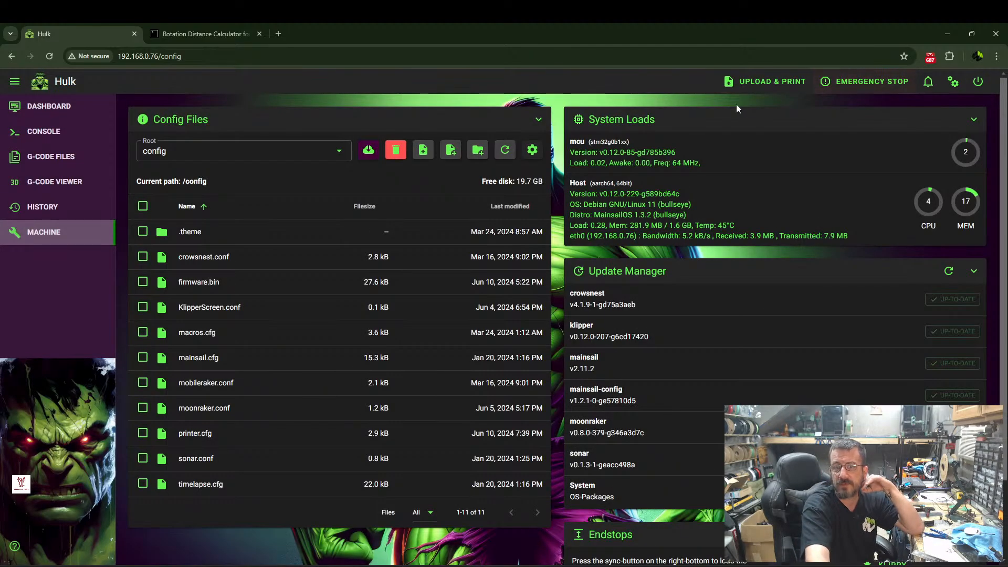
{"action": "left_click", "coordinate": [57, 112]}
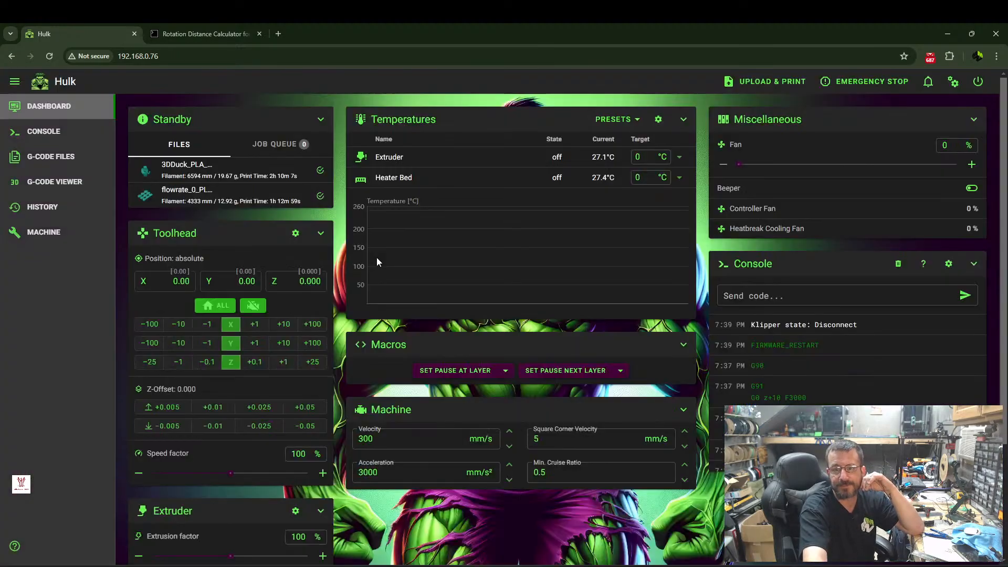
{"action": "left_click", "coordinate": [218, 306]}
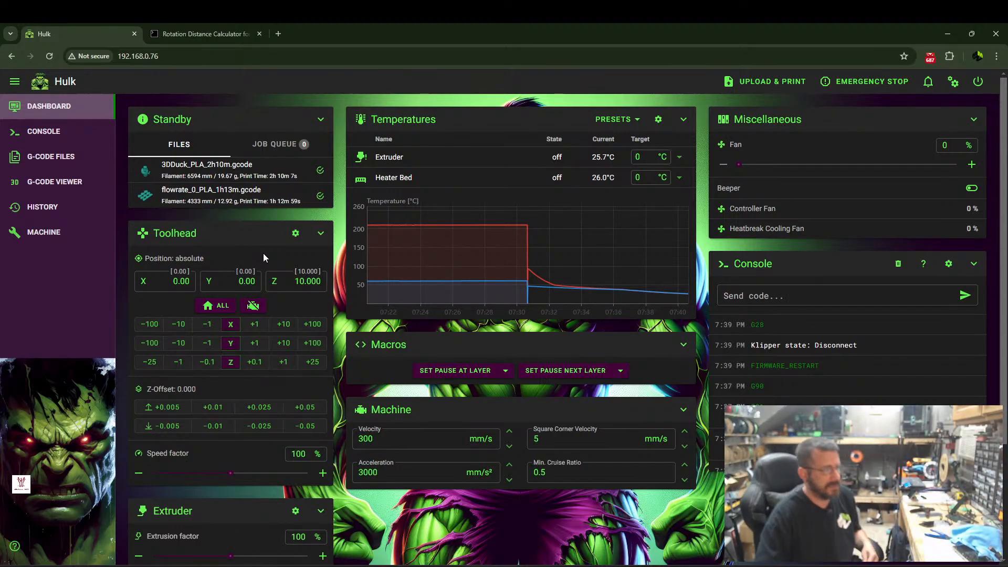
Recalculate the Z rotation distance from previous distance 4.8, actual travel 9 and requested travel 10.
{"action": "left_click", "coordinate": [206, 34]}
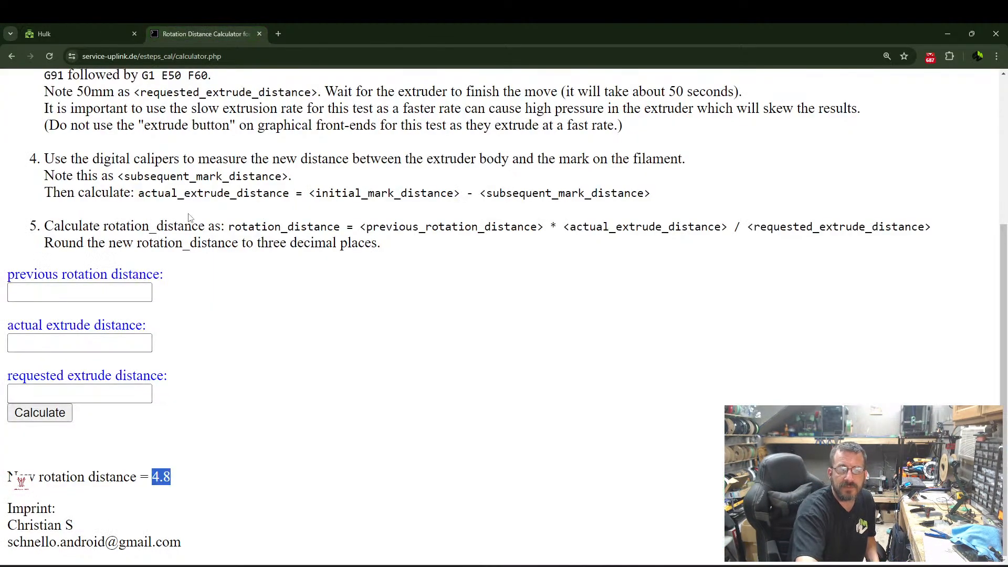
{"action": "left_click", "coordinate": [42, 292]}
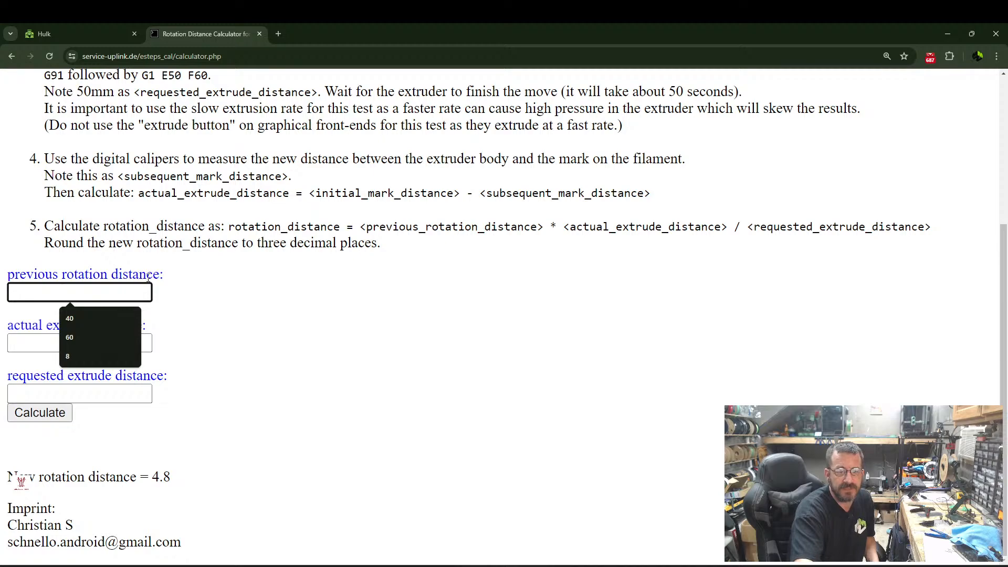
{"action": "type", "text": "4.8"}
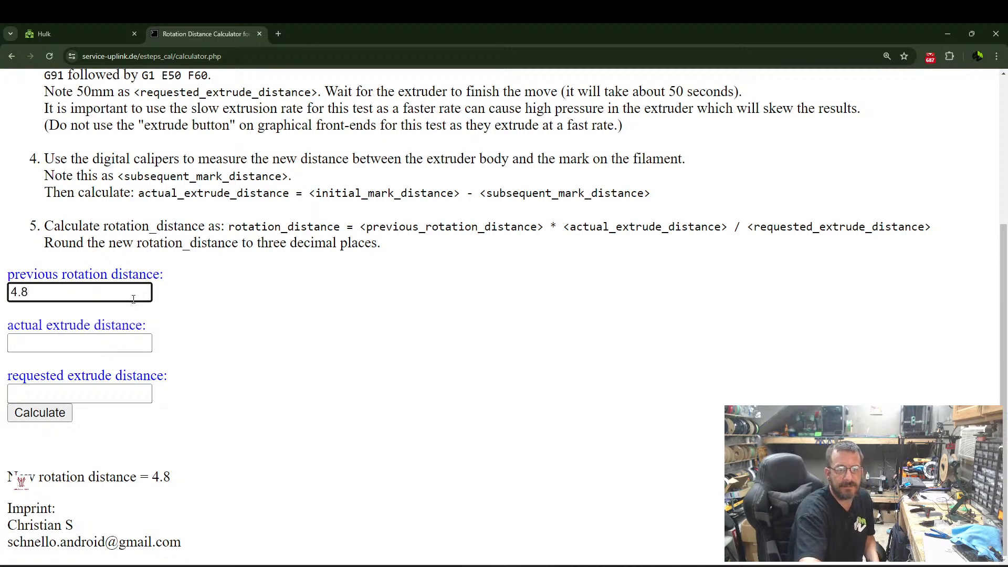
{"action": "left_click", "coordinate": [83, 345]}
{"action": "type", "text": "9"}
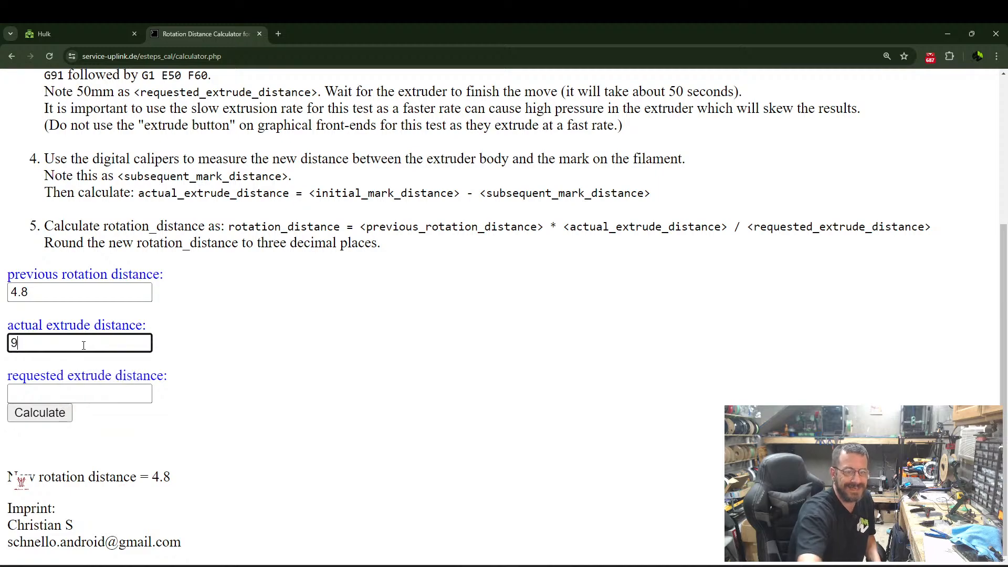
{"action": "left_click", "coordinate": [91, 390]}
{"action": "type", "text": "1"}
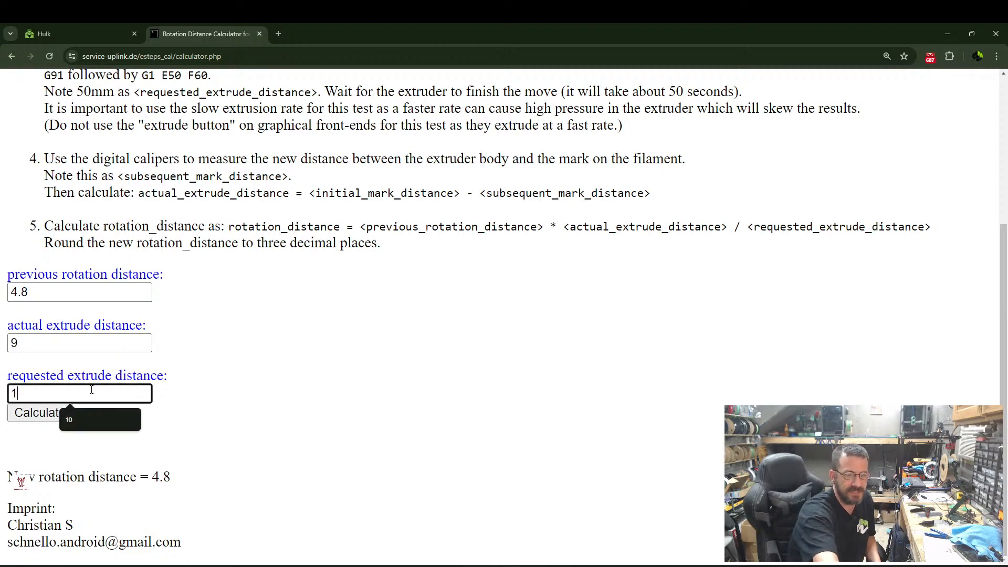
{"action": "type", "text": "0"}
{"action": "left_click", "coordinate": [65, 414]}
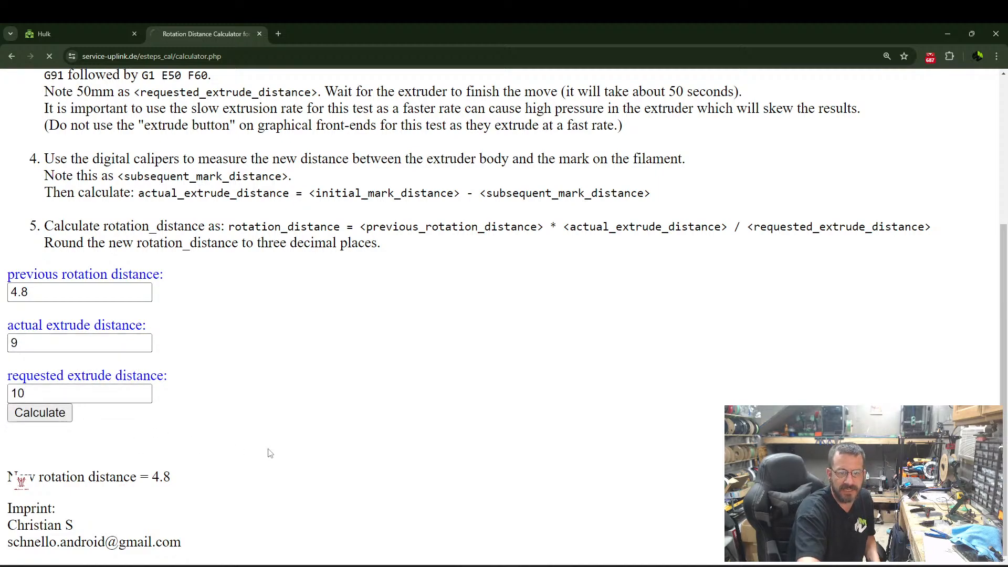
{"action": "scroll", "coordinate": [232, 385], "scroll_direction": "down", "scroll_amount": 1}
{"action": "scroll", "coordinate": [232, 385], "scroll_direction": "down", "scroll_amount": 3}
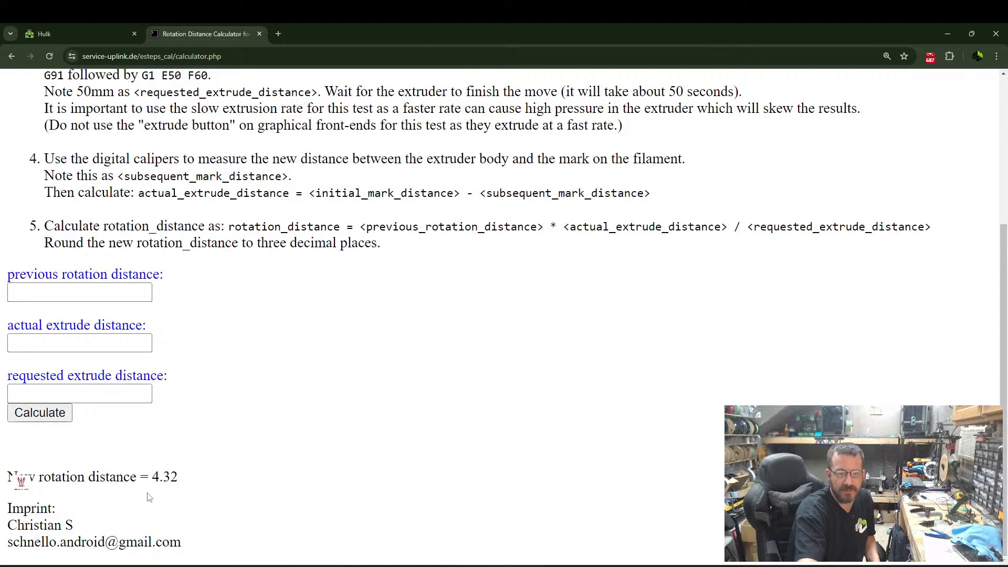
Copy the newly calculated Z rotation distance from the calculator result.
{"action": "left_click_drag", "start_coordinate": [153, 477], "coordinate": [174, 477]}
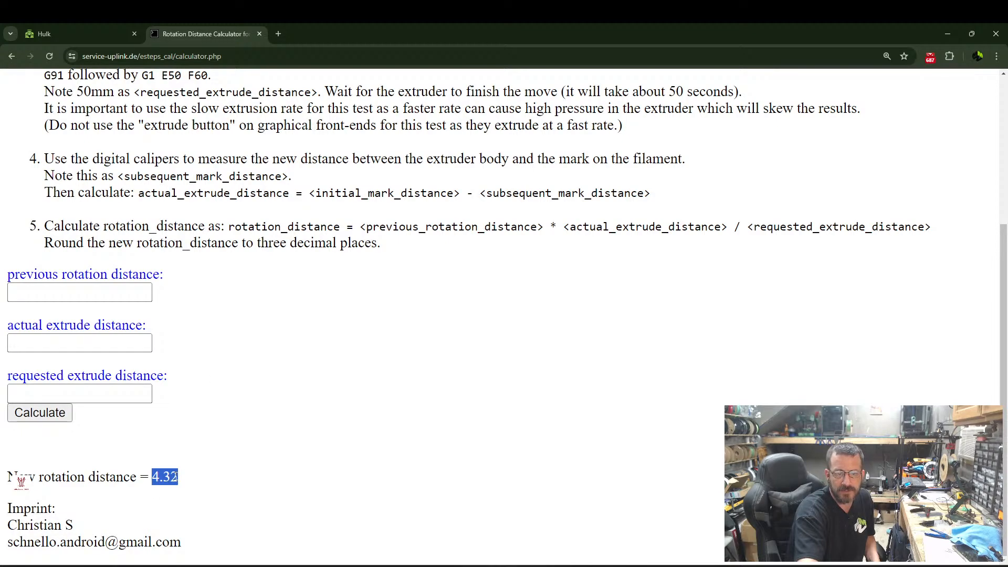
{"action": "right_click", "coordinate": [176, 478]}
{"action": "left_click", "coordinate": [210, 361]}
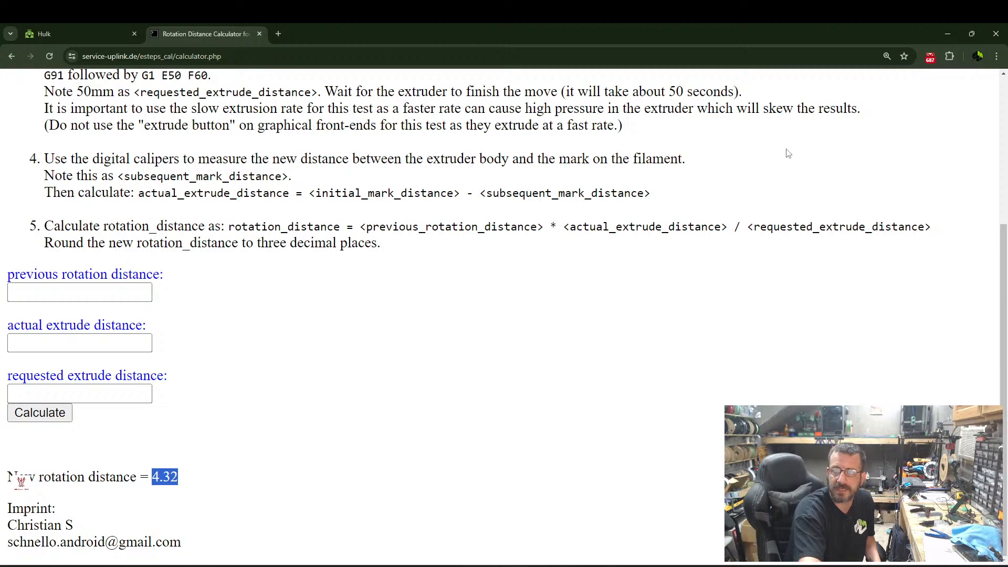
{"action": "scroll", "coordinate": [761, 158], "scroll_direction": "up", "scroll_amount": 4}
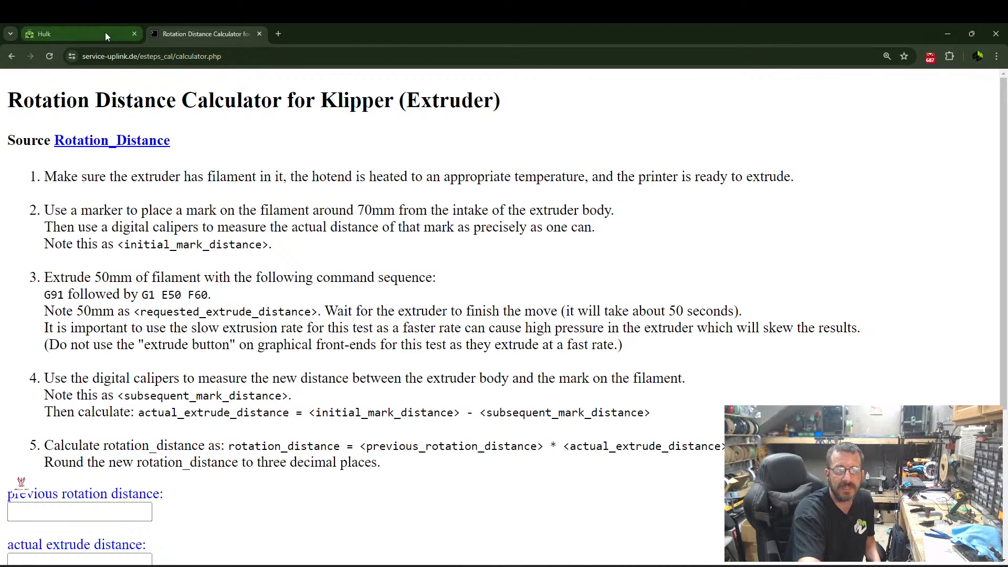
Open printer.cfg in the Hulk printer interface and set the stepper_z rotation_distance to 4.32, keeping the #8 comment.
{"action": "left_click", "coordinate": [103, 32]}
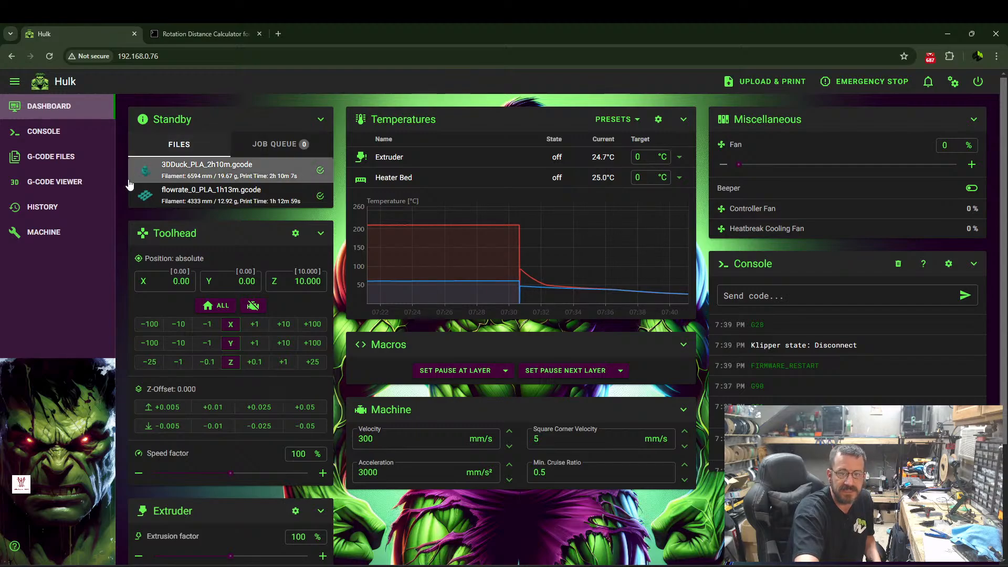
{"action": "left_click", "coordinate": [67, 232]}
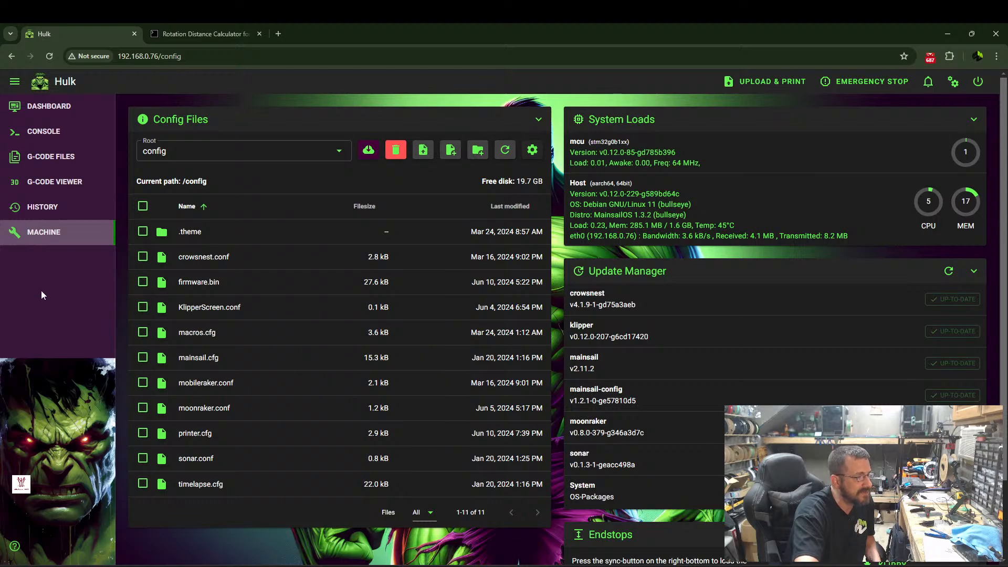
{"action": "left_click", "coordinate": [195, 434]}
{"action": "scroll", "coordinate": [74, 282], "scroll_direction": "down", "scroll_amount": 7}
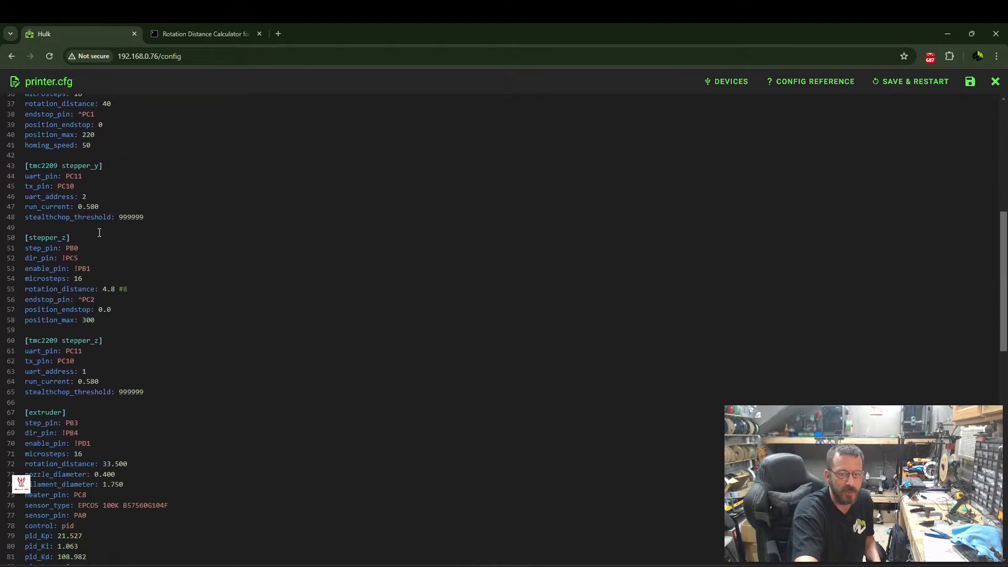
{"action": "scroll", "coordinate": [151, 279], "scroll_direction": "down", "scroll_amount": 3}
{"action": "scroll", "coordinate": [86, 302], "scroll_direction": "up", "scroll_amount": 2}
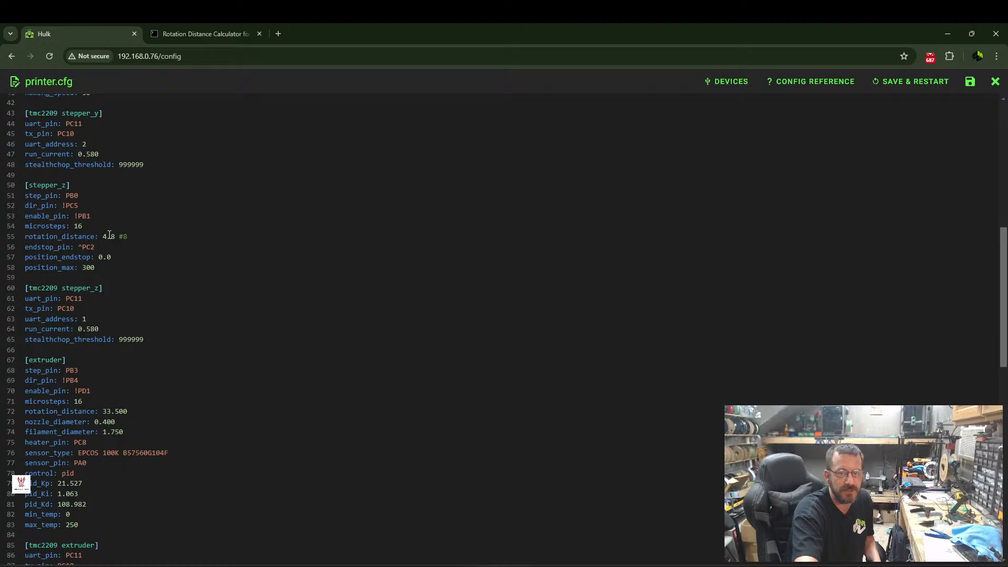
{"action": "left_click_drag", "start_coordinate": [104, 237], "coordinate": [115, 234]}
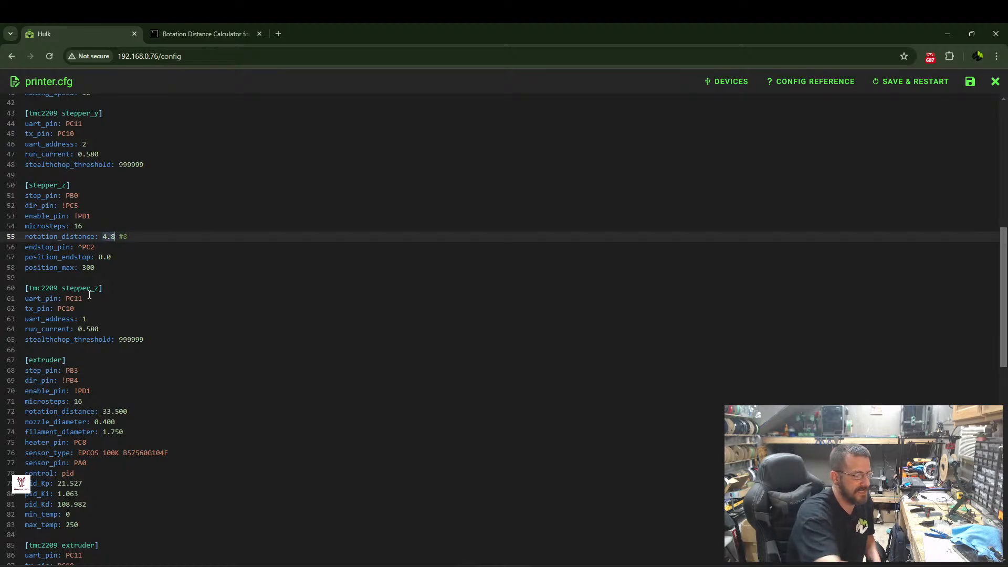
{"action": "type", "text": "4.32"}
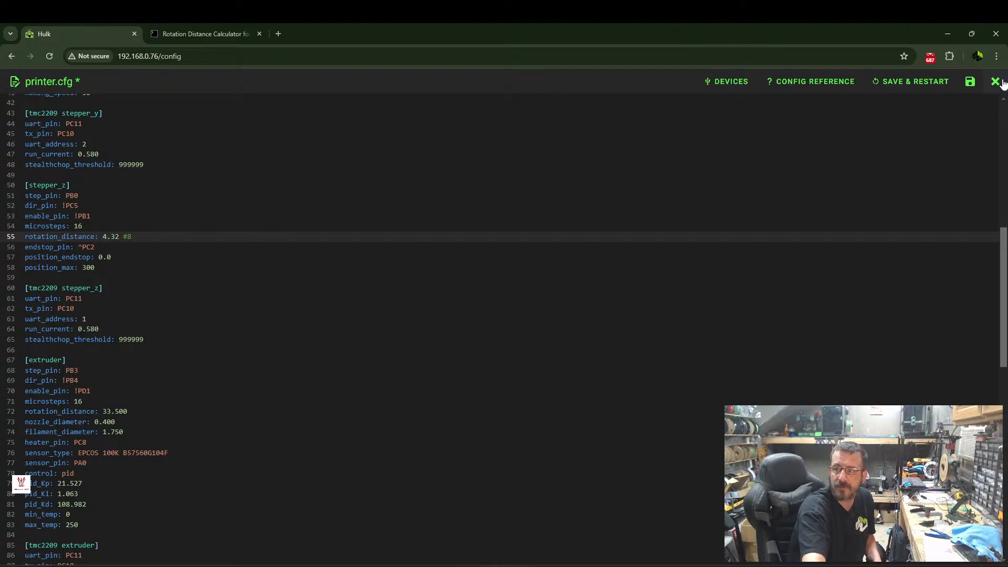
Save printer.cfg with a Klipper restart, go back to the dashboard and home all axes.
{"action": "left_click", "coordinate": [936, 83]}
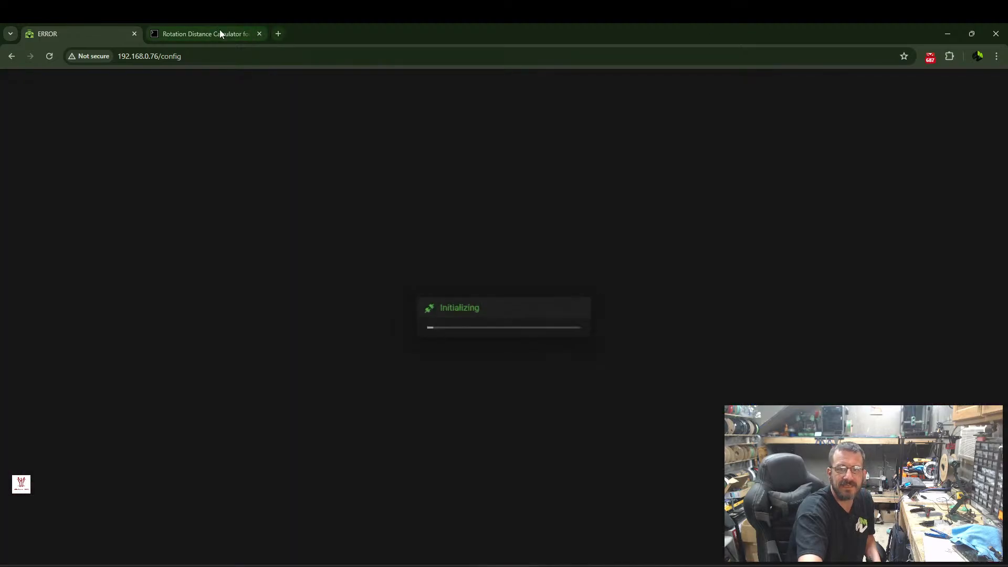
{"action": "left_click", "coordinate": [221, 34]}
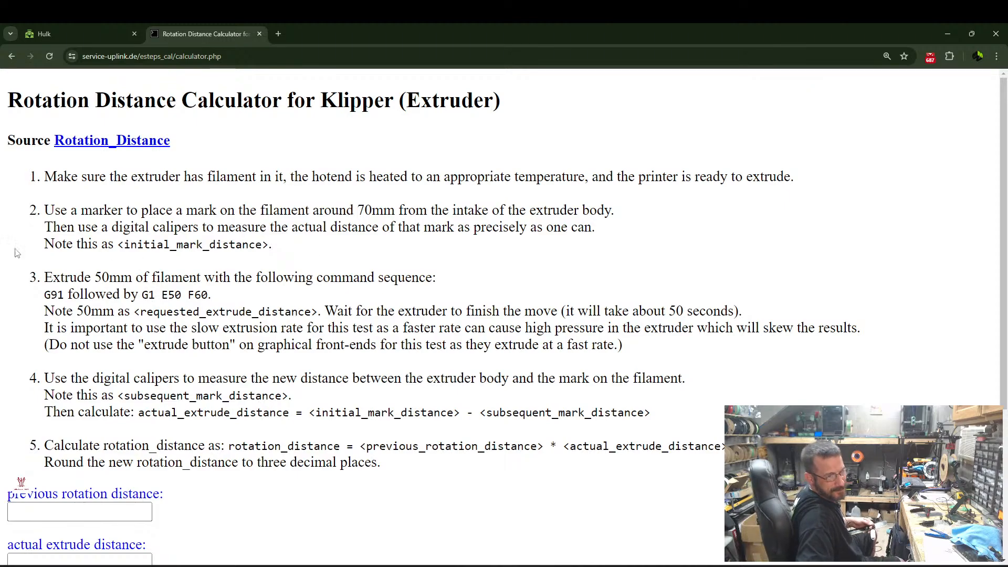
{"action": "left_click", "coordinate": [75, 29]}
{"action": "left_click", "coordinate": [37, 108]}
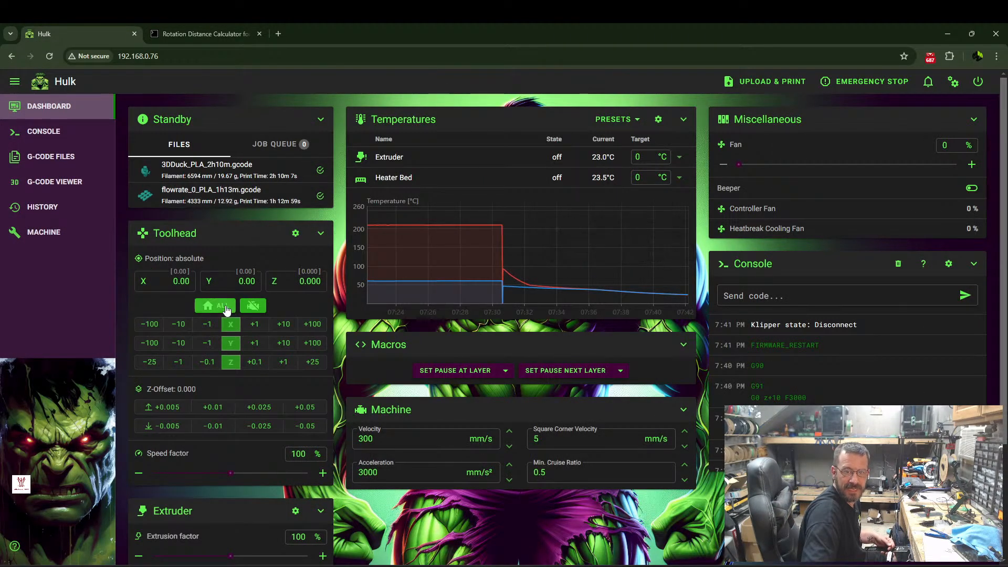
{"action": "left_click", "coordinate": [227, 309]}
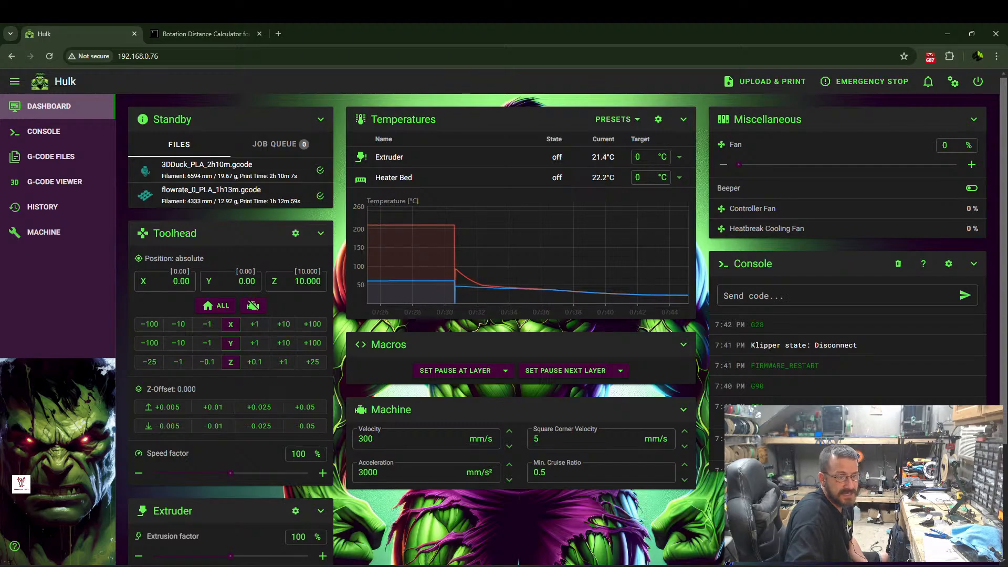
Set the extruder's target temperature to 210 °C.
{"action": "left_click", "coordinate": [651, 156]}
{"action": "type", "text": "210"}
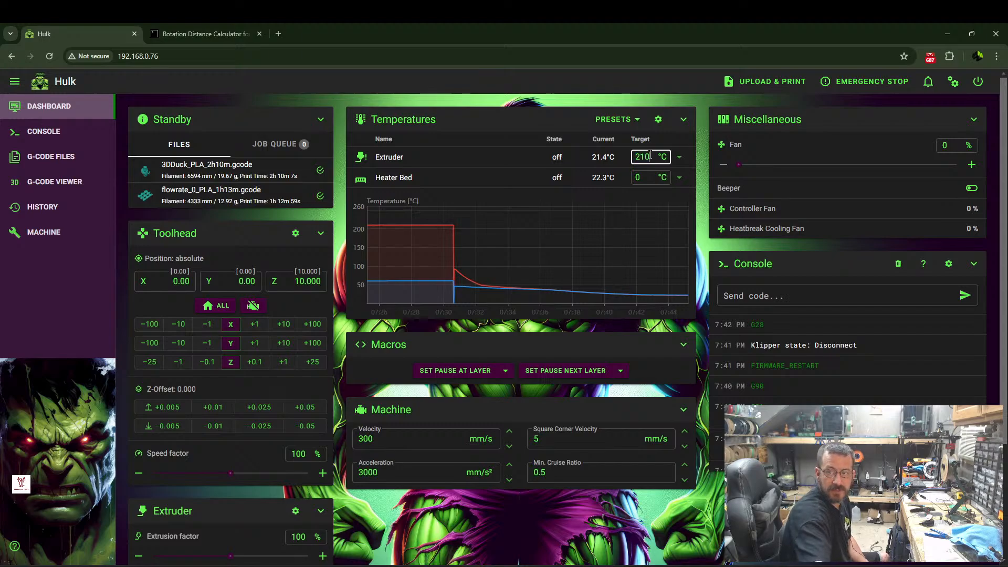
{"action": "key", "text": "Return"}
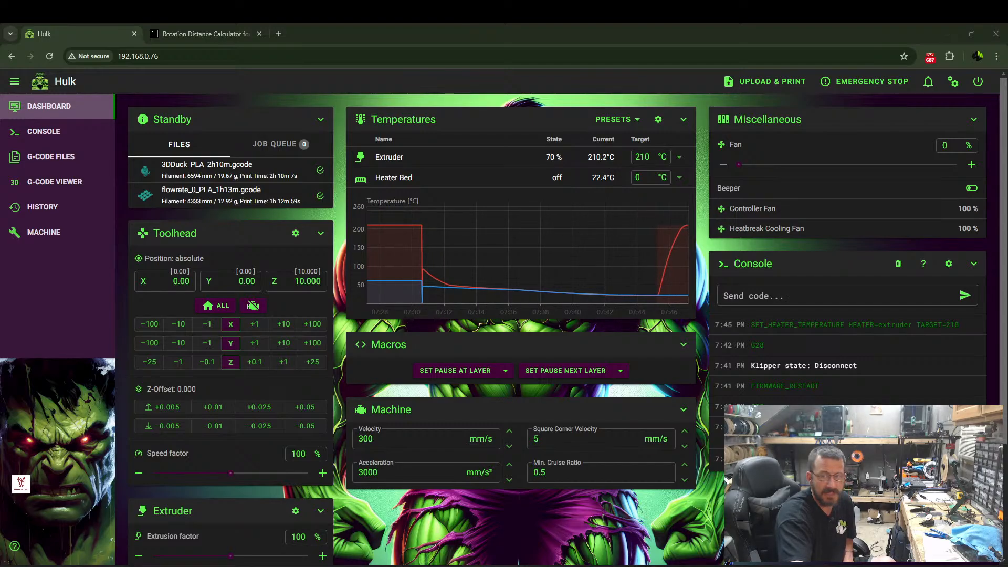
Extrude 50 mm of filament twice at an extrusion feedrate of 2 mm/s.
{"action": "scroll", "coordinate": [182, 390], "scroll_direction": "down", "scroll_amount": 1}
{"action": "scroll", "coordinate": [260, 329], "scroll_direction": "down", "scroll_amount": 3}
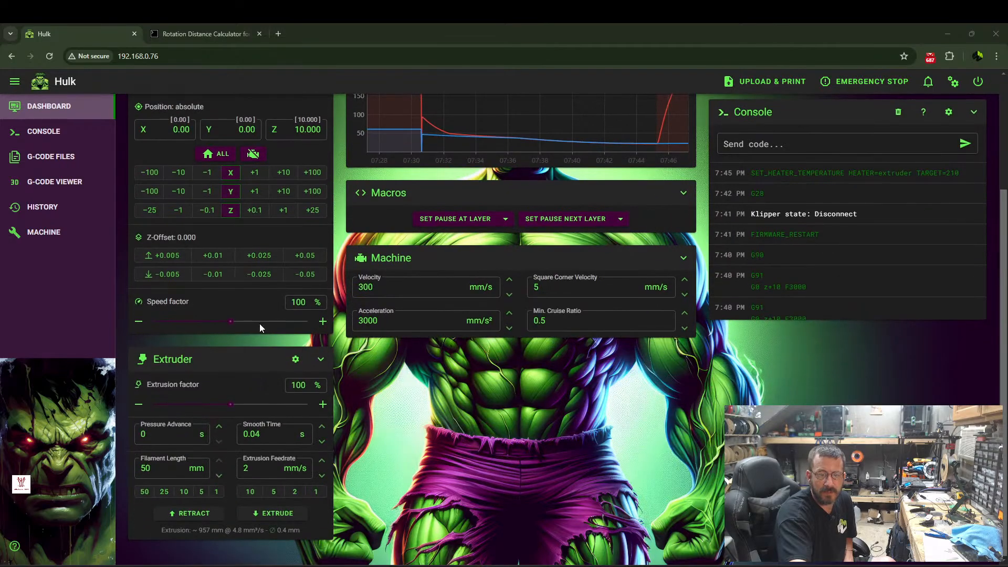
{"action": "left_click", "coordinate": [144, 493]}
{"action": "left_click", "coordinate": [274, 491]}
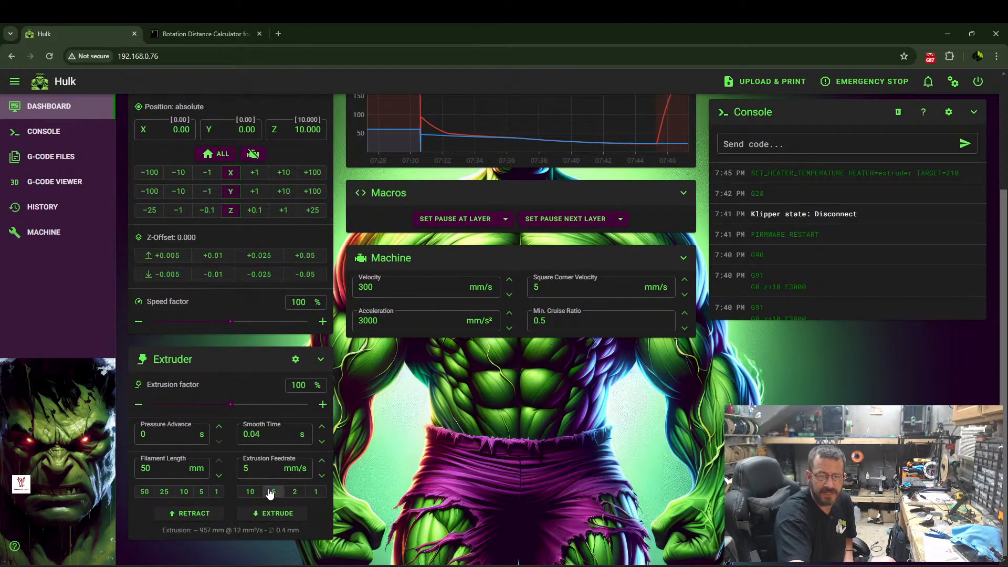
{"action": "left_click", "coordinate": [278, 513]}
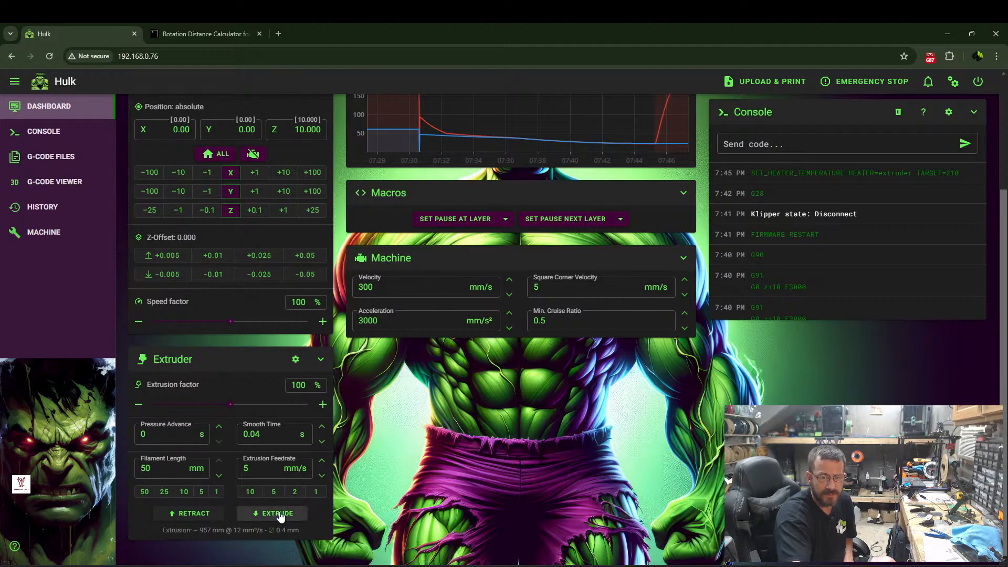
{"action": "left_click", "coordinate": [294, 492]}
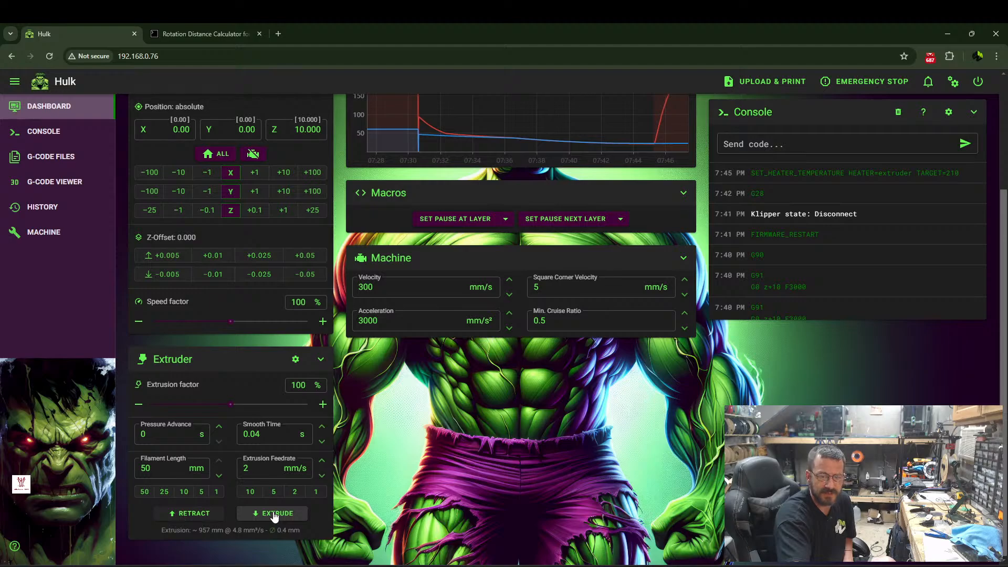
{"action": "left_click", "coordinate": [275, 514]}
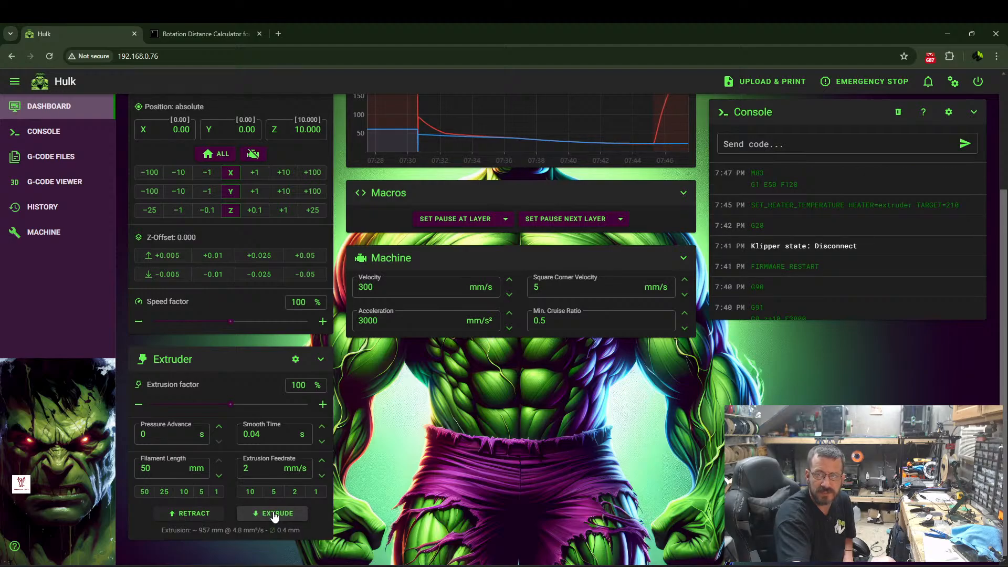
{"action": "left_click", "coordinate": [274, 514]}
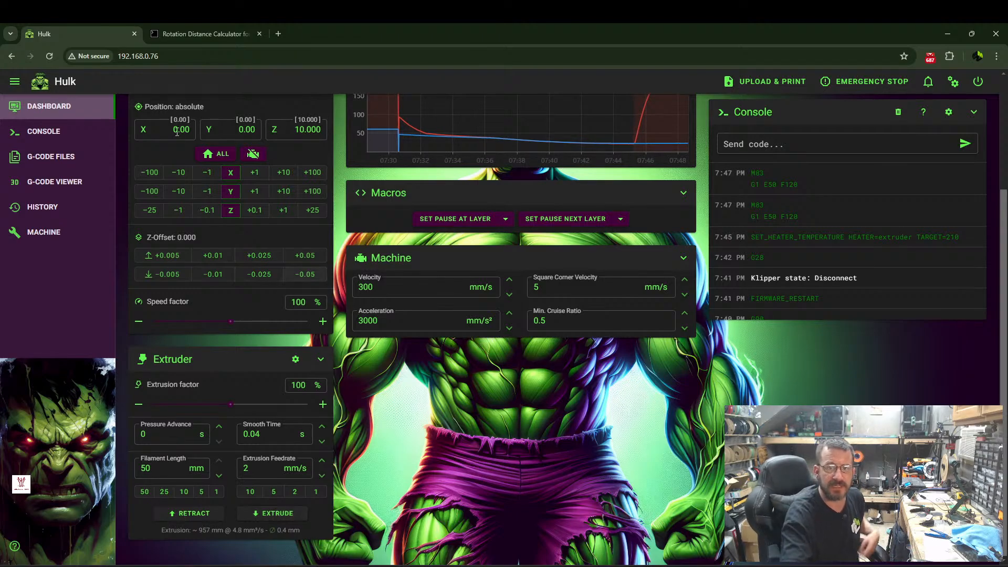
Open printer.cfg and locate the rotation_distance in the extruder section.
{"action": "left_click", "coordinate": [43, 232]}
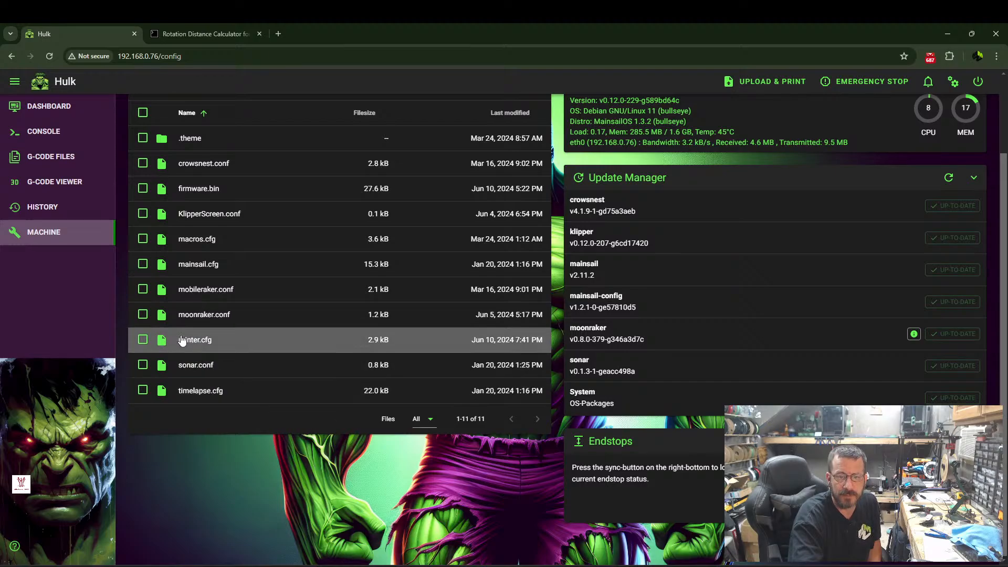
{"action": "left_click", "coordinate": [198, 340]}
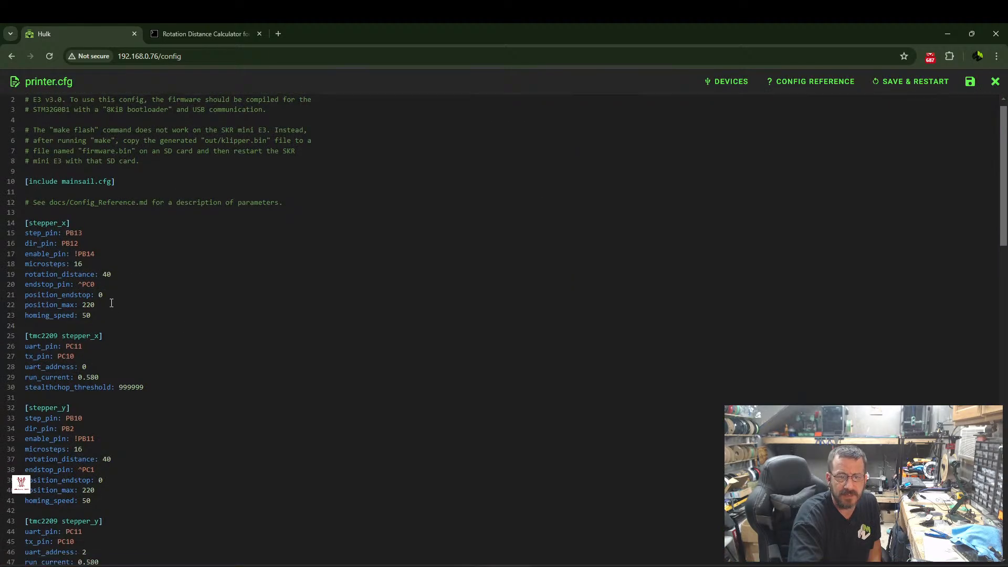
{"action": "scroll", "coordinate": [82, 292], "scroll_direction": "down", "scroll_amount": 10}
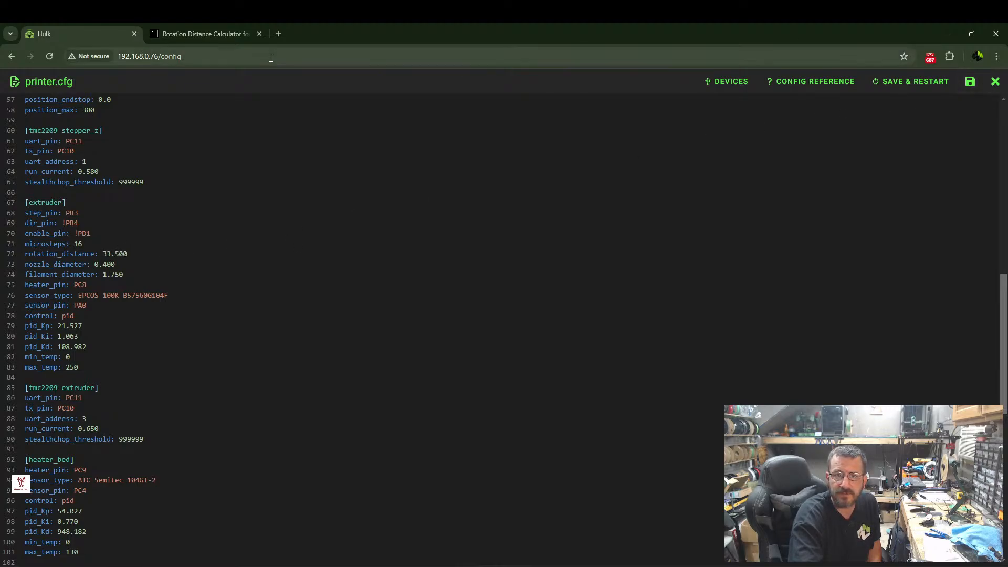
Calculate the extruder's new rotation distance from previous distance 33.5, actual extrusion 96 and requested extrusion 100.
{"action": "left_click", "coordinate": [214, 37]}
{"action": "scroll", "coordinate": [184, 276], "scroll_direction": "down", "scroll_amount": 2}
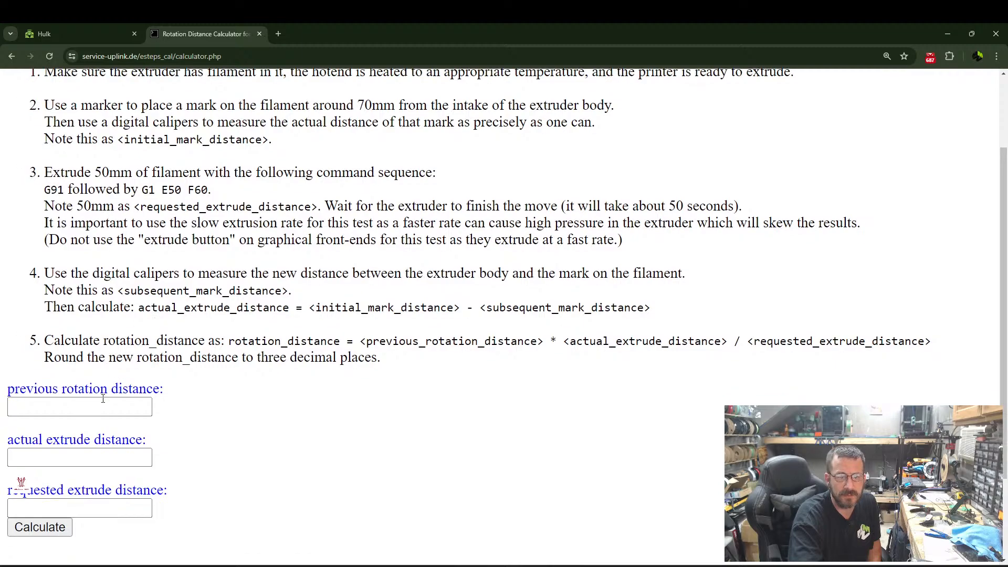
{"action": "left_click", "coordinate": [101, 401]}
{"action": "type", "text": "33.5"}
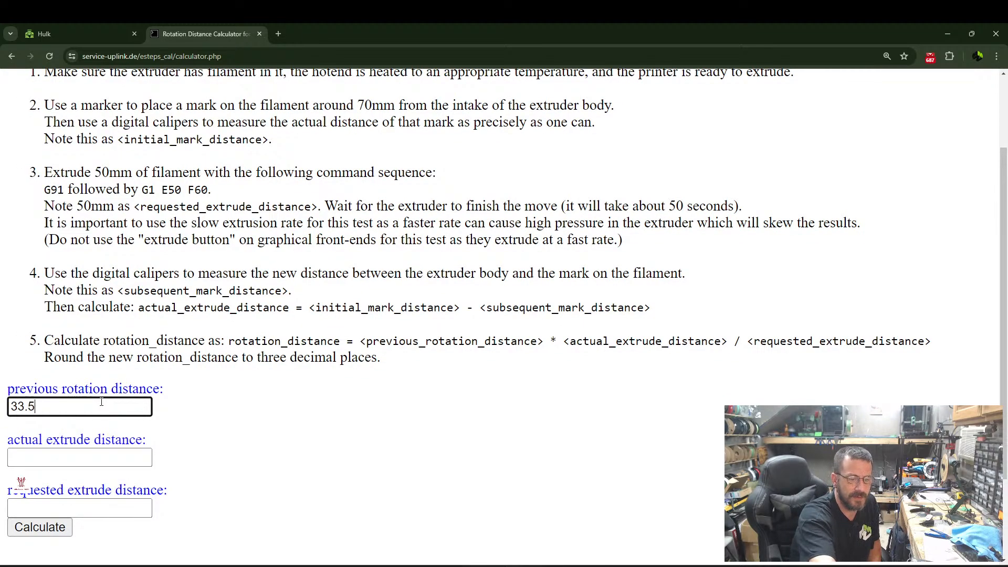
{"action": "left_click", "coordinate": [87, 459]}
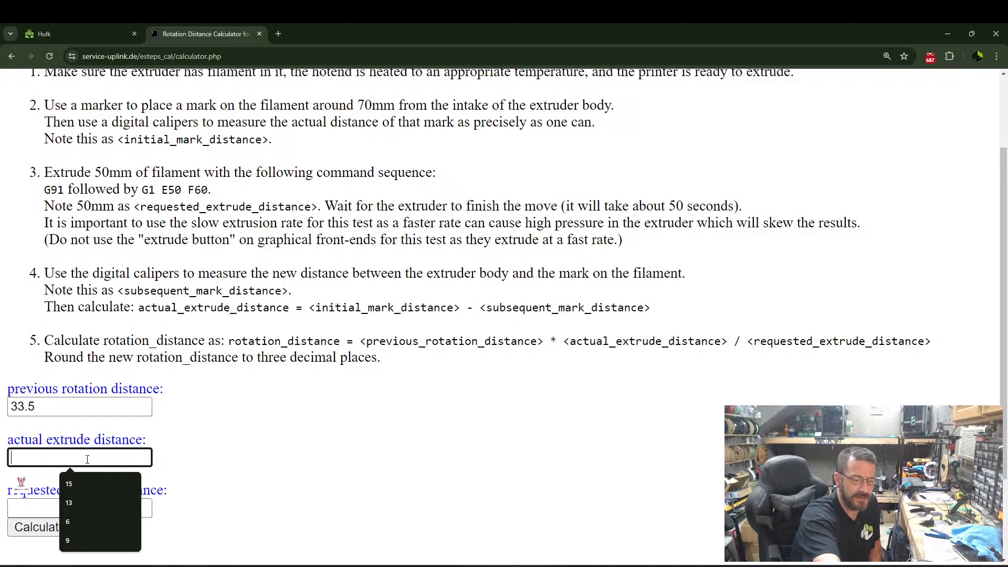
{"action": "type", "text": "96"}
{"action": "left_click", "coordinate": [98, 514]}
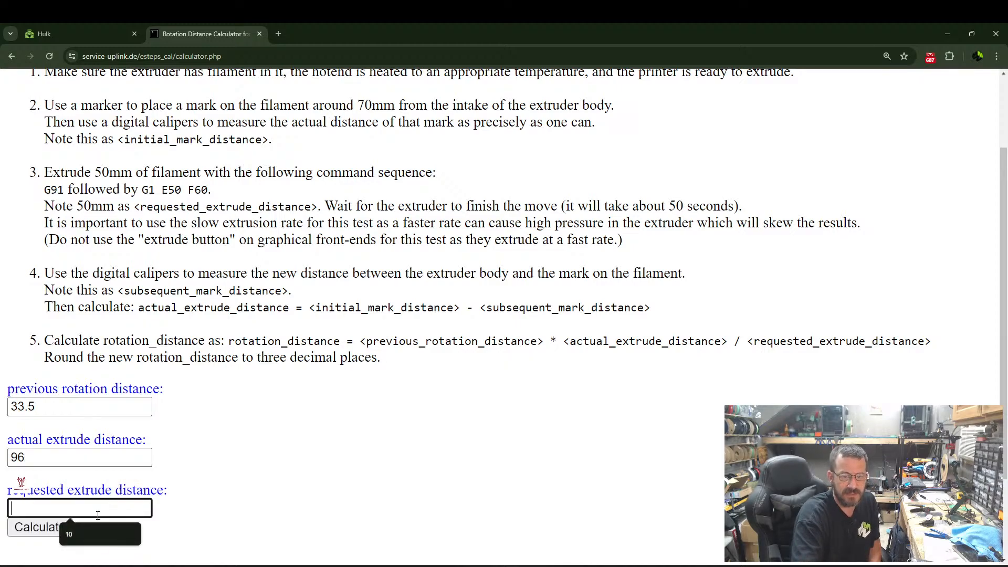
{"action": "type", "text": "100"}
{"action": "left_click", "coordinate": [37, 528]}
{"action": "scroll", "coordinate": [323, 370], "scroll_direction": "down", "scroll_amount": 4}
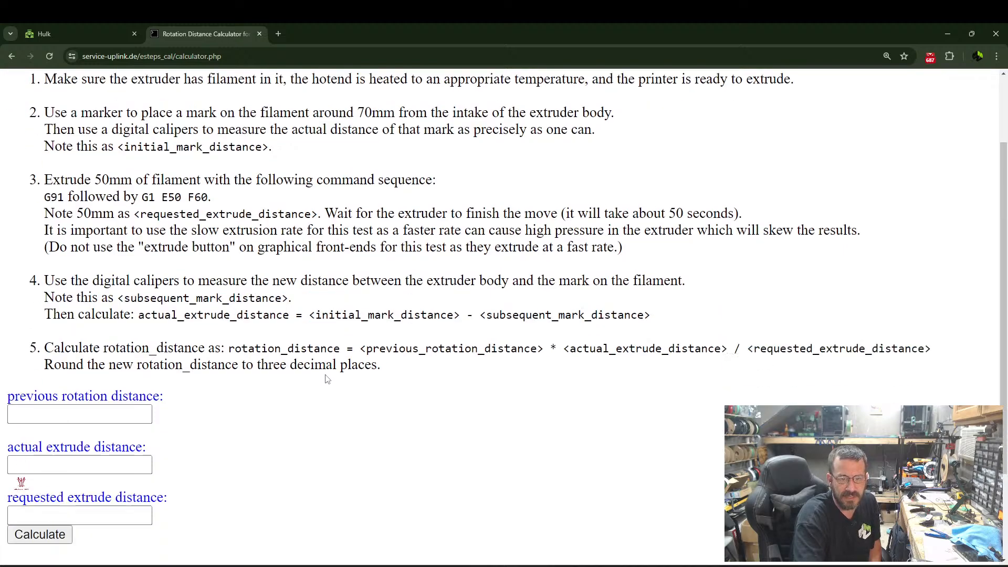
Copy the calculated rotation distance and set the extruder rotation_distance in printer.cfg to 32.16, keeping the old 33.500 as a comment.
{"action": "left_click_drag", "start_coordinate": [153, 476], "coordinate": [184, 476]}
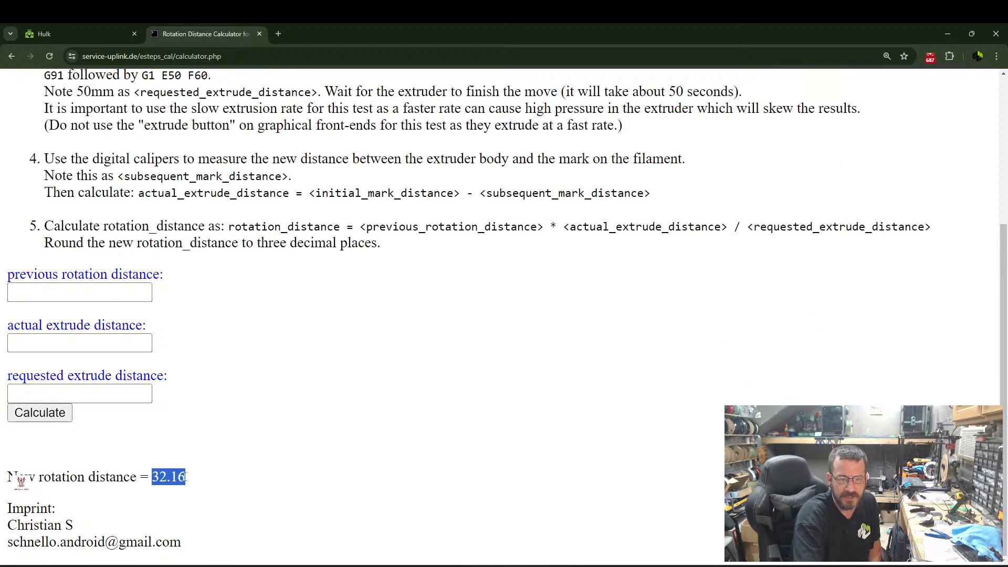
{"action": "right_click", "coordinate": [181, 477]}
{"action": "left_click", "coordinate": [216, 368]}
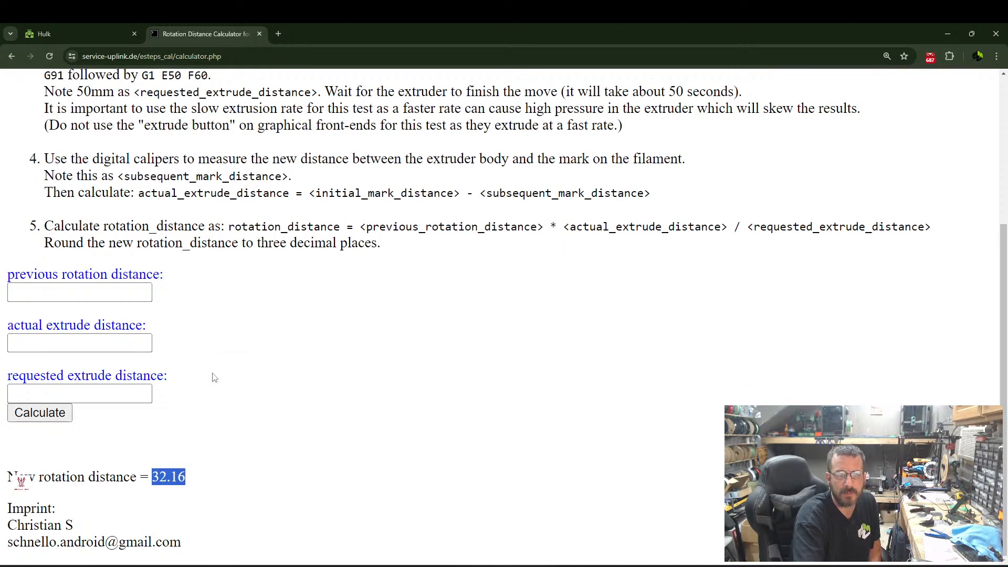
{"action": "left_click", "coordinate": [61, 32]}
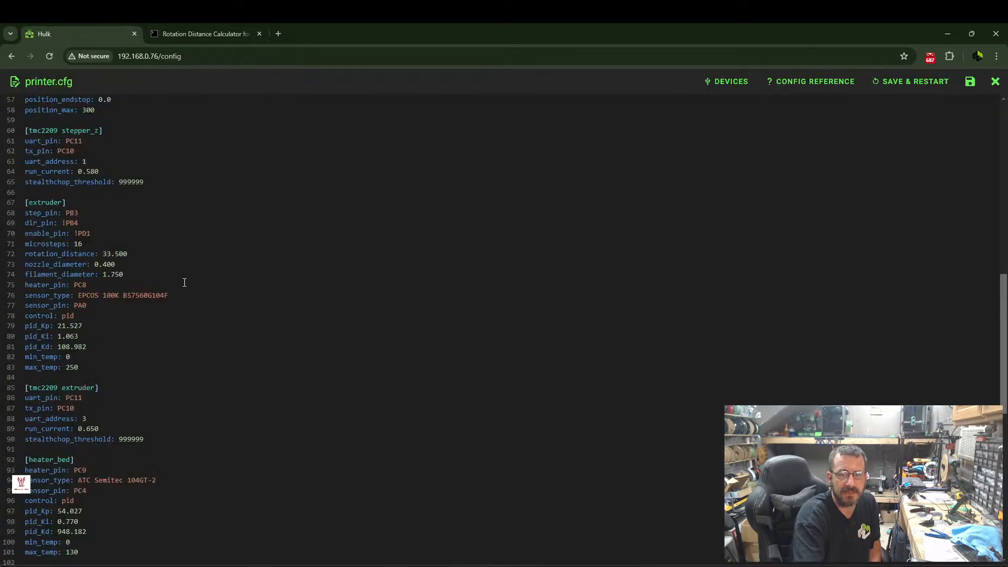
{"action": "left_click", "coordinate": [104, 253]}
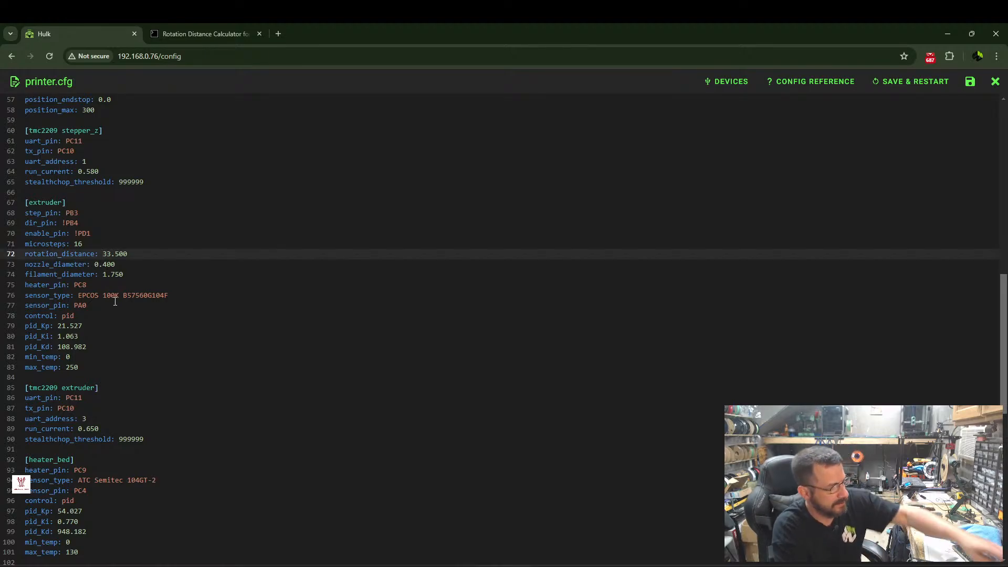
{"action": "type", "text": "#"}
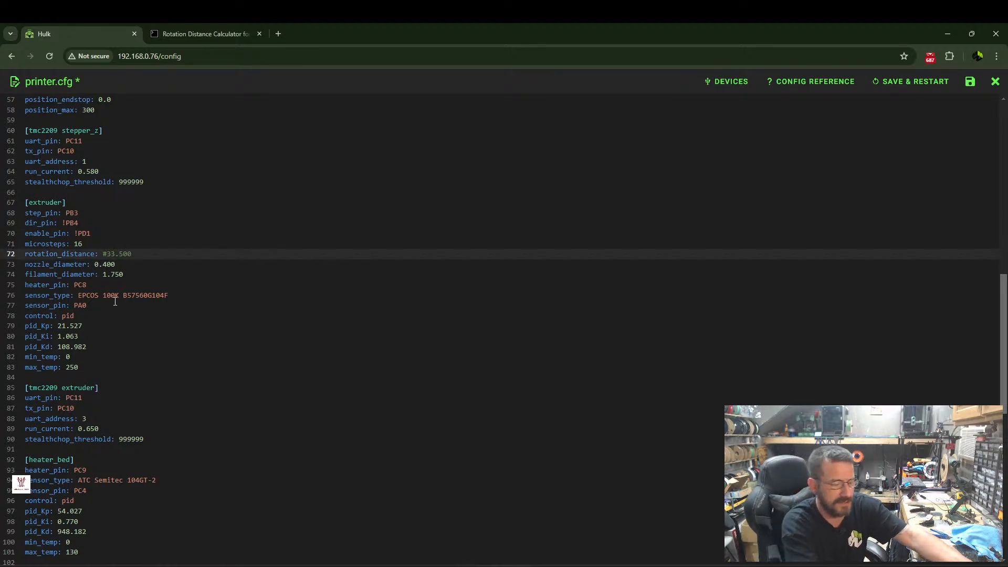
{"action": "type", "text": "32.16"}
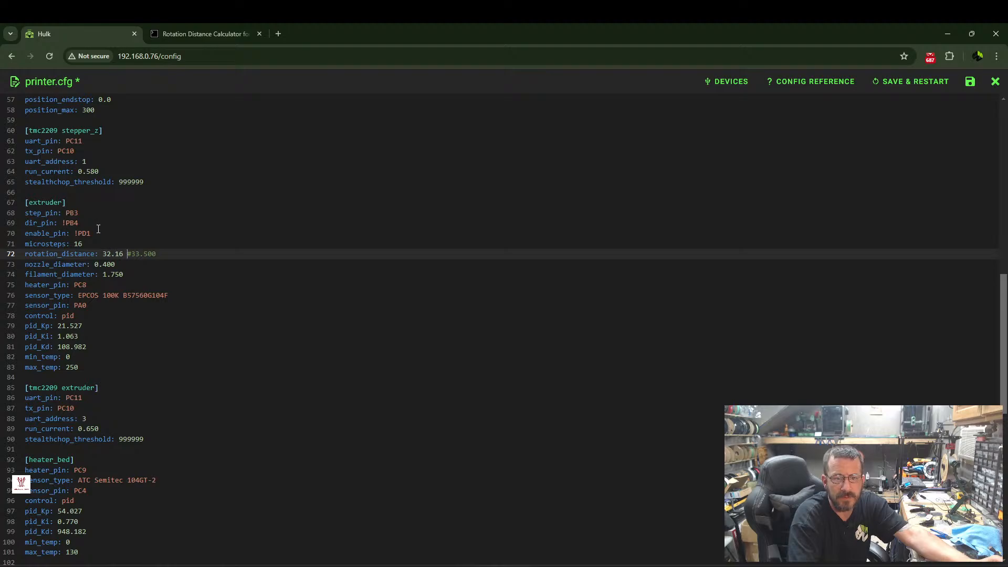
Save printer.cfg with a firmware restart and return to the dashboard.
{"action": "left_click", "coordinate": [911, 82]}
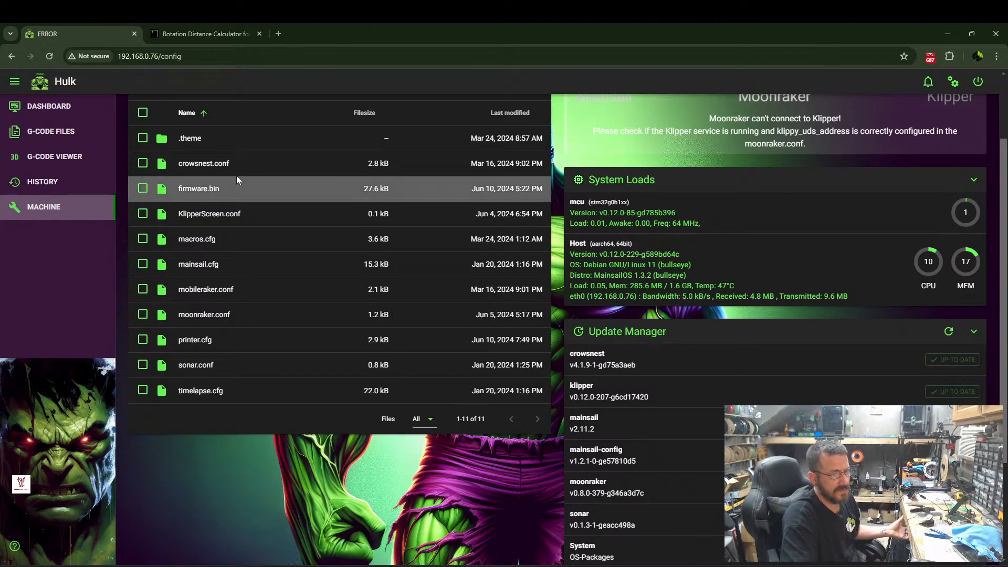
{"action": "left_click", "coordinate": [62, 107]}
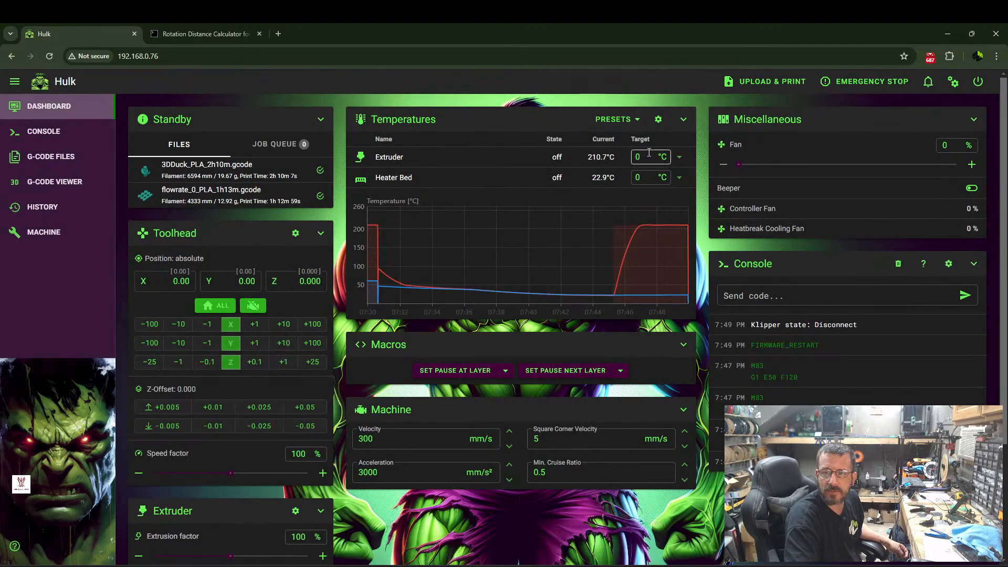
Set the extruder's target temperature to 210 °C to reheat the hotend.
{"action": "left_click", "coordinate": [650, 156]}
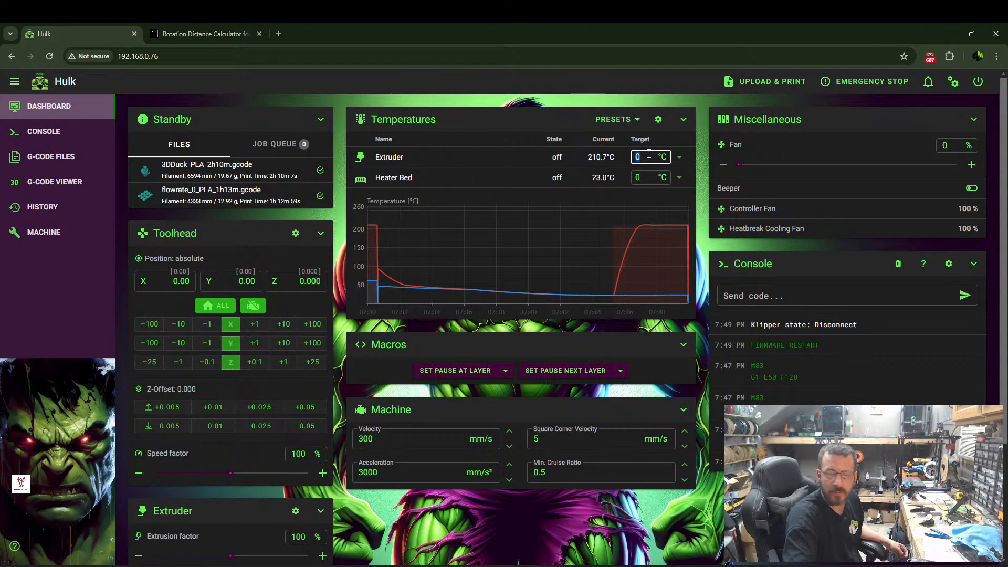
{"action": "type", "text": "21"}
{"action": "key", "text": "Return"}
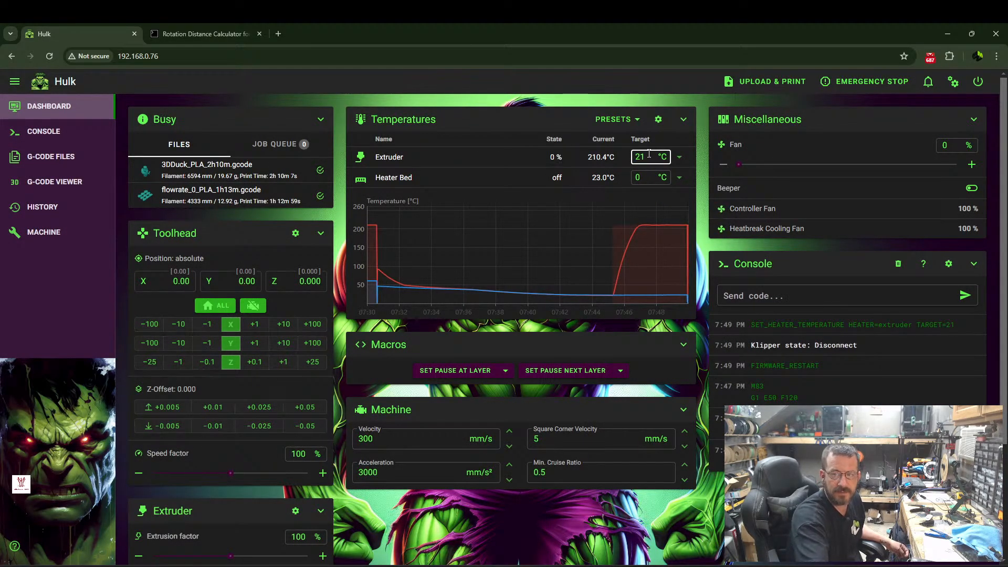
{"action": "type", "text": "2"}
{"action": "key", "text": "BackSpace"}
{"action": "key", "text": "BackSpace"}
{"action": "type", "text": "10"}
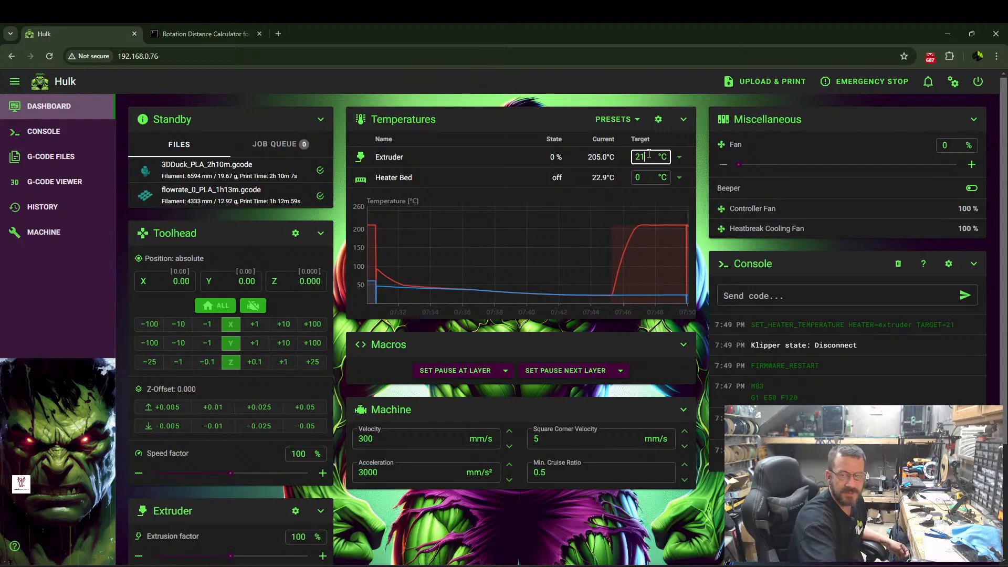
{"action": "key", "text": "Return"}
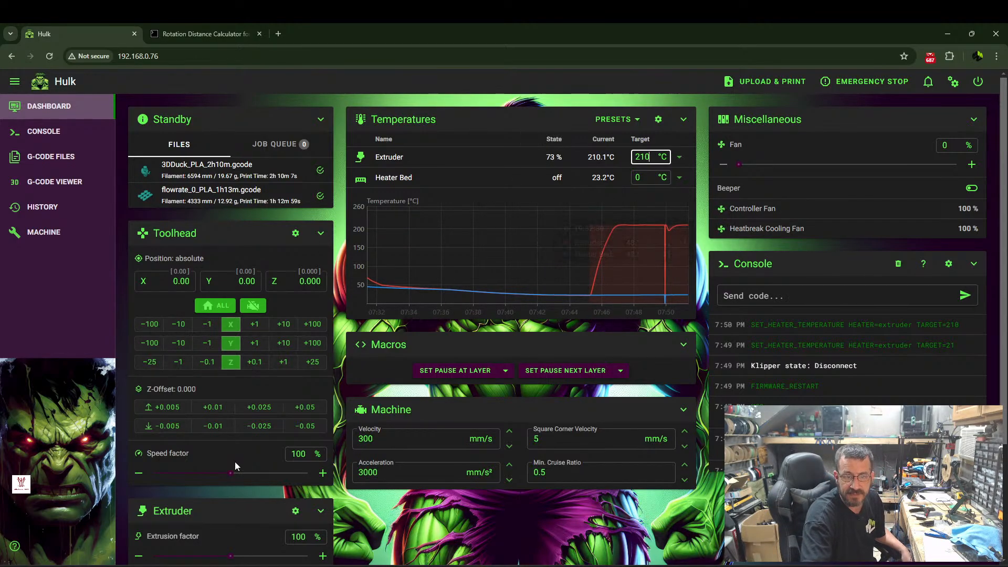
Extrude 50 mm of filament twice at 2 mm/s to test the new extruder rotation distance.
{"action": "scroll", "coordinate": [234, 455], "scroll_direction": "down", "scroll_amount": 3}
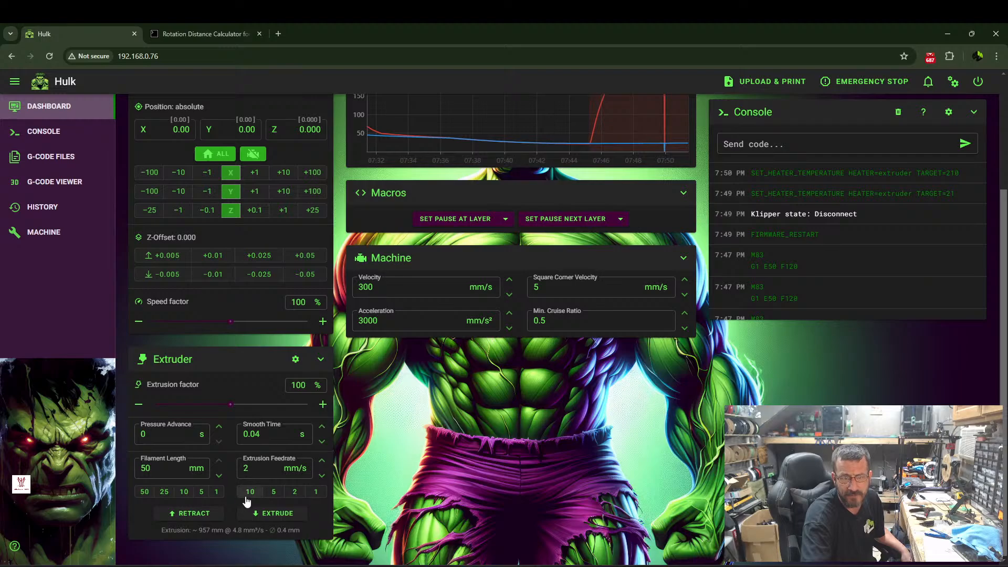
{"action": "left_click", "coordinate": [277, 515]}
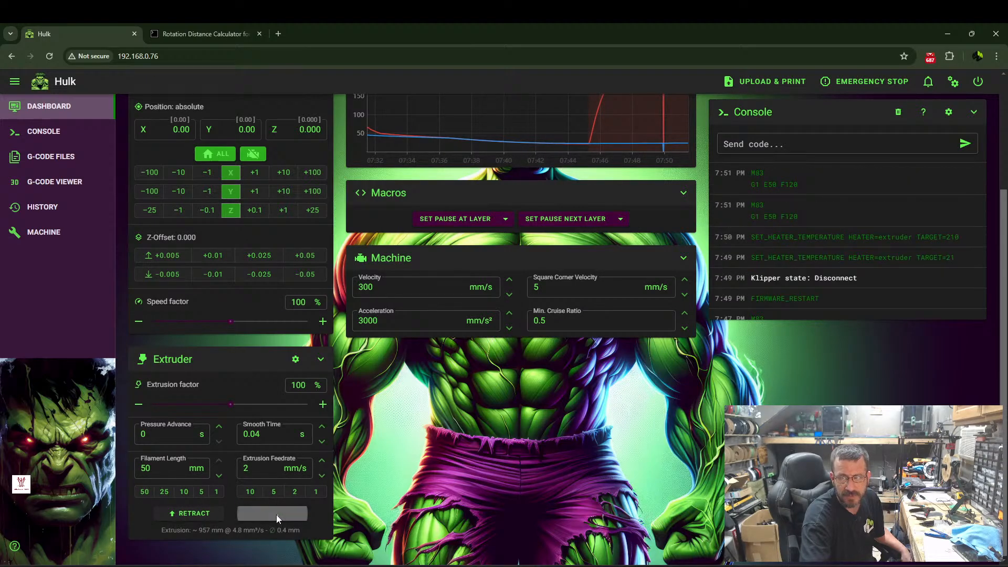